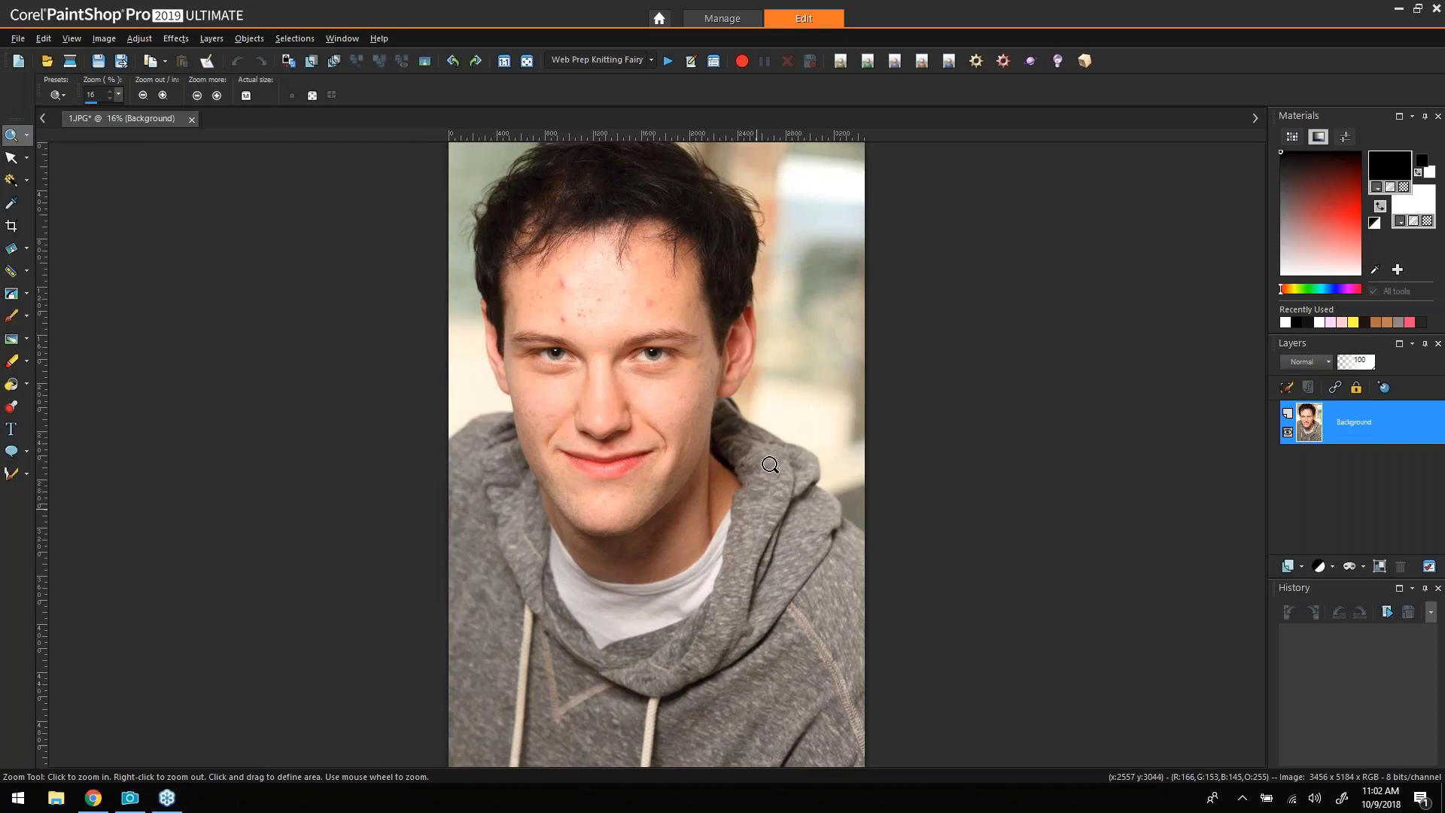
# Zoom in to 40% on the man's hair and forehead and activate the Scratch Remover.
pyautogui.click(812, 407)
pyautogui.moveTo(812, 407); pyautogui.dragTo(587, 97)
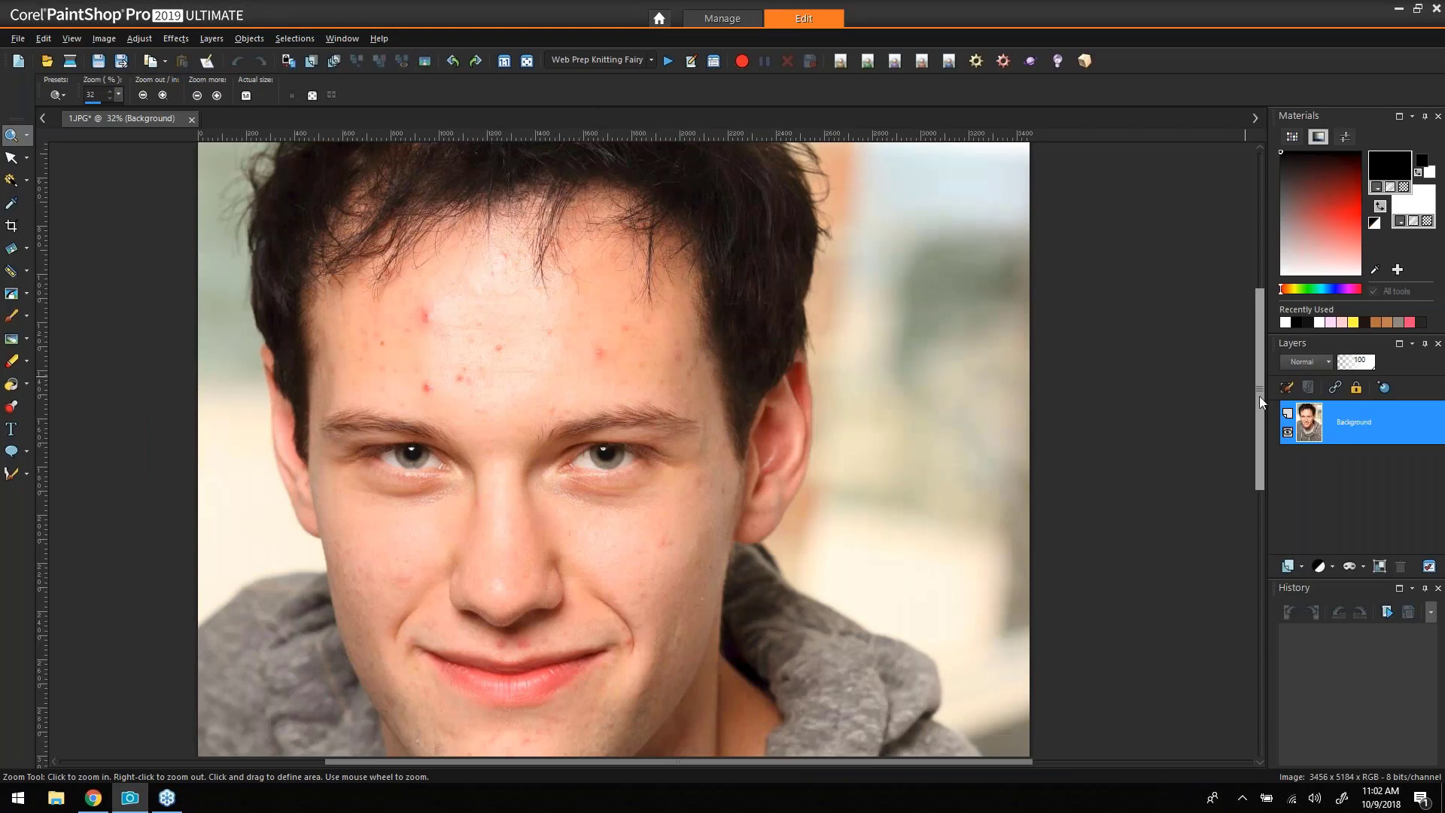
pyautogui.moveTo(1258, 396); pyautogui.dragTo(1256, 344)
pyautogui.scroll(1, 901, 411)
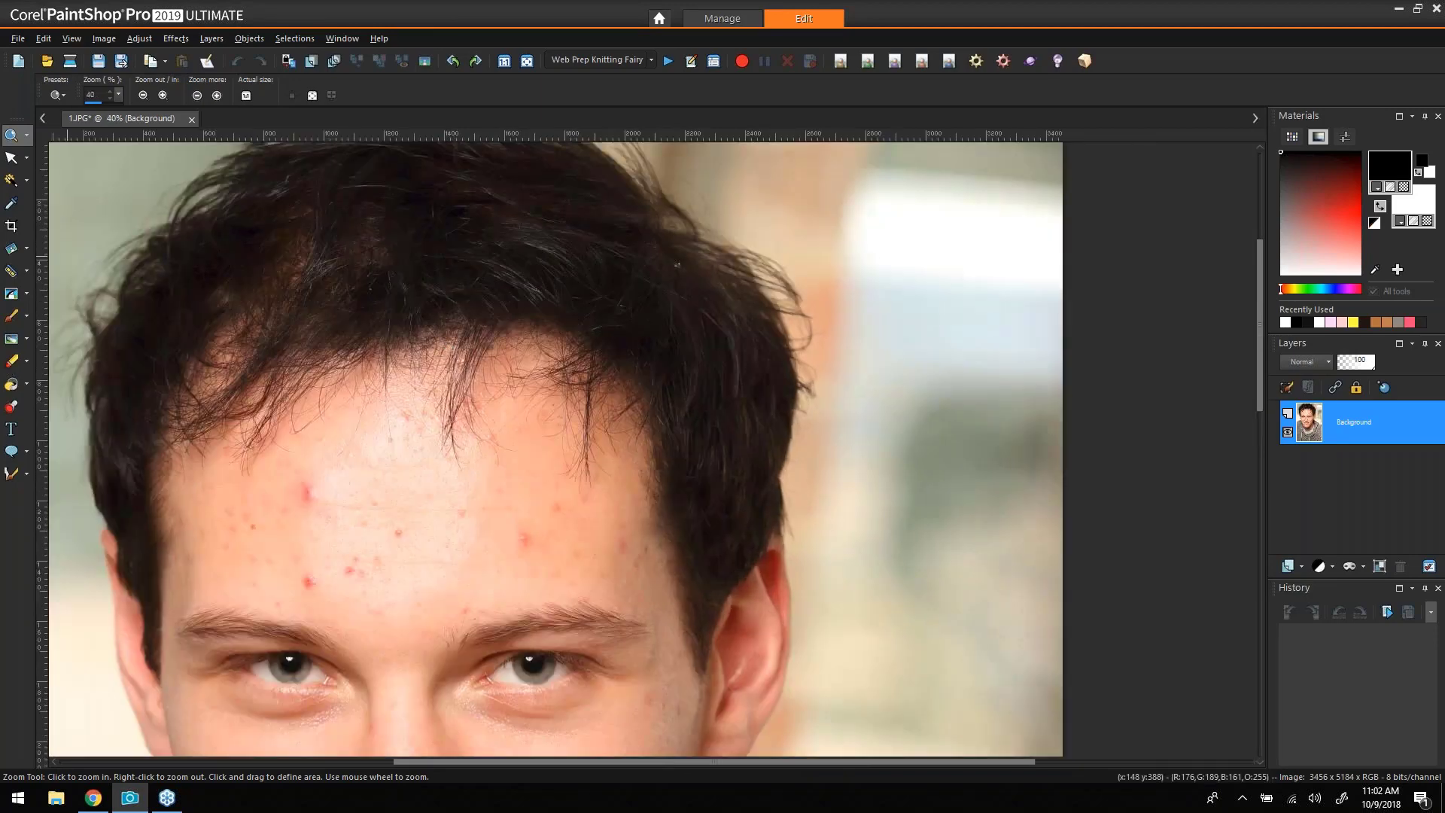
pyautogui.click(26, 293)
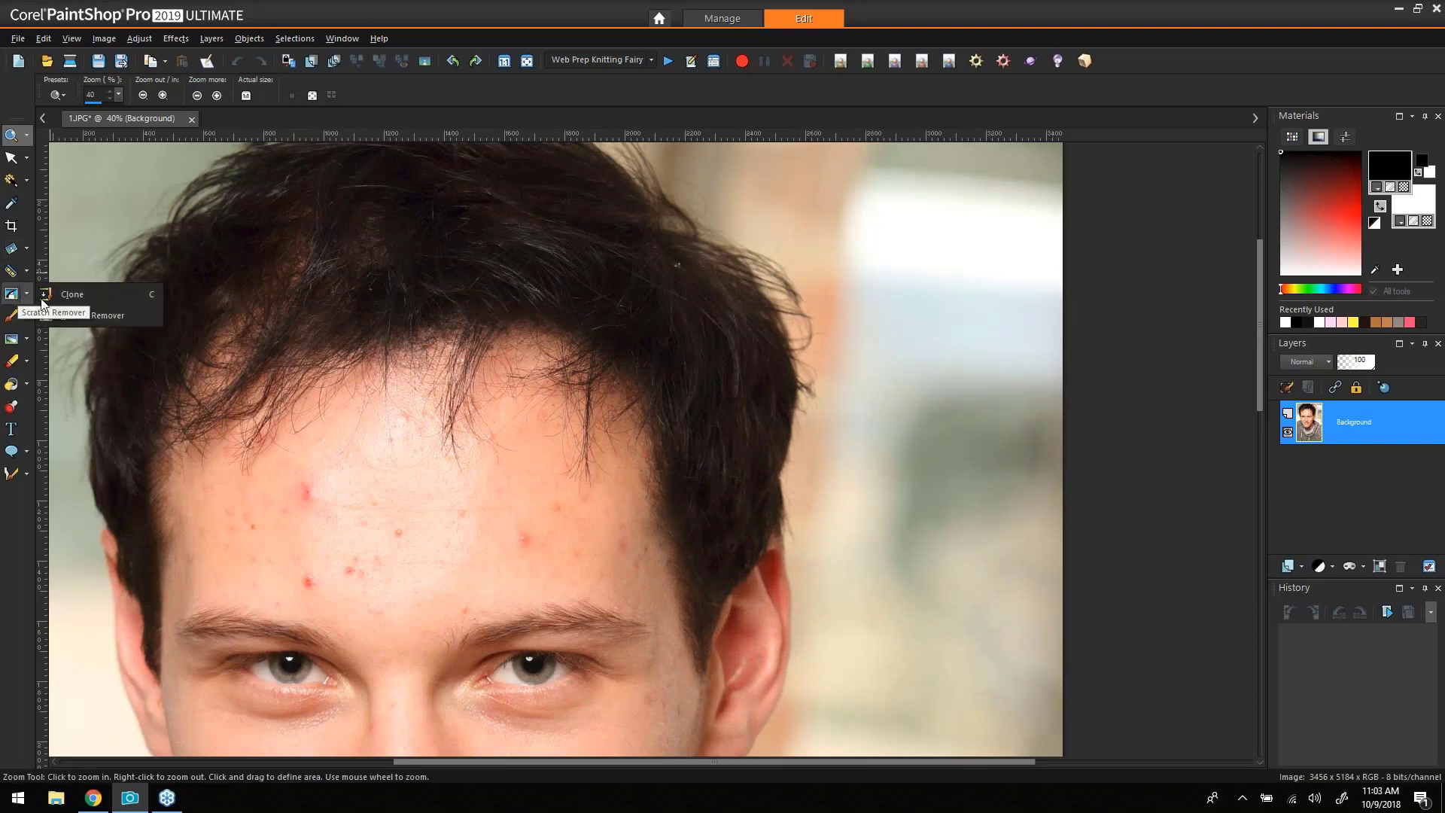
pyautogui.click(88, 317)
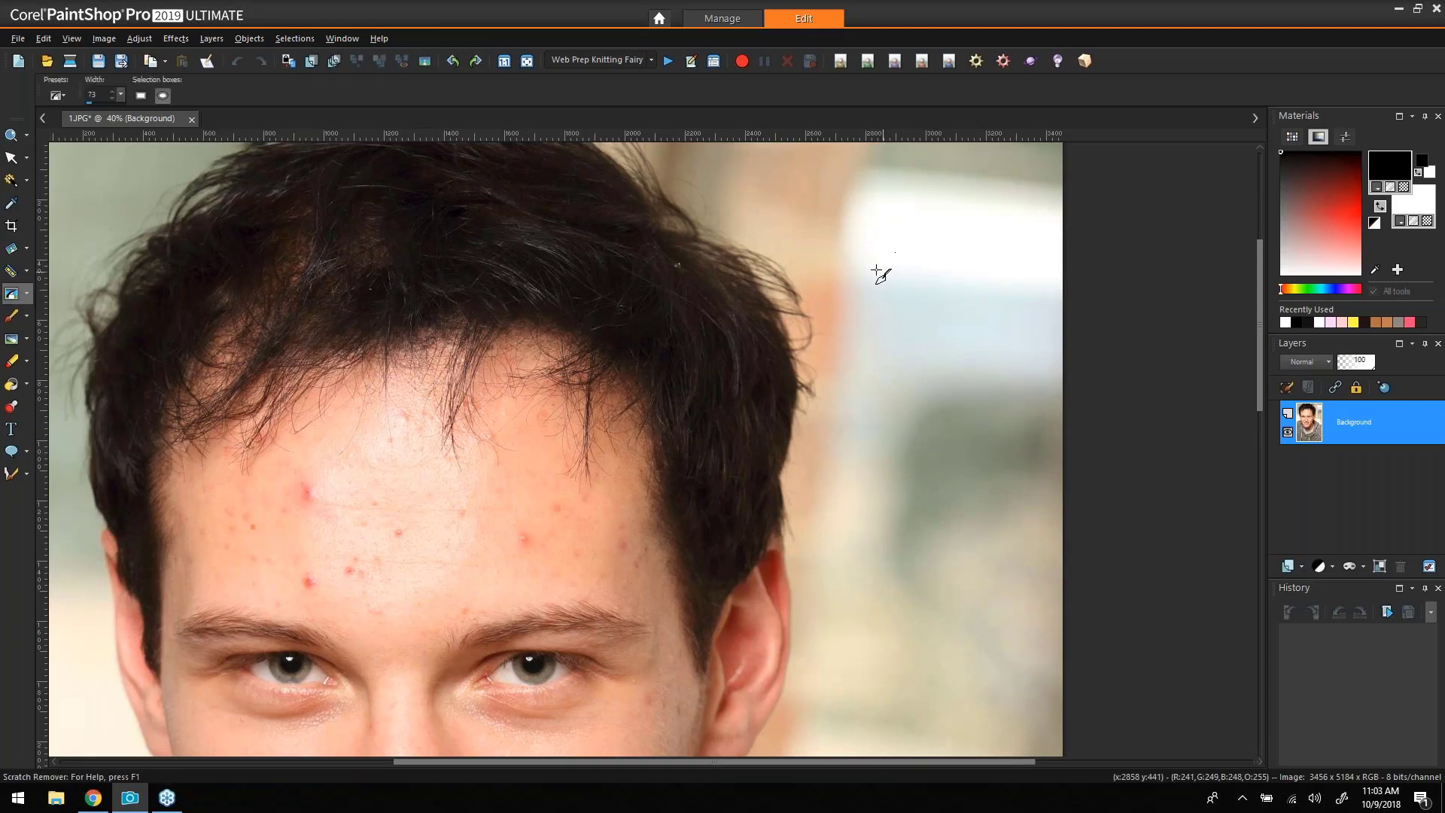
# Try a Scratch Remover stroke across the bright background beside the head and undo it.
pyautogui.moveTo(878, 265); pyautogui.dragTo(1011, 332)
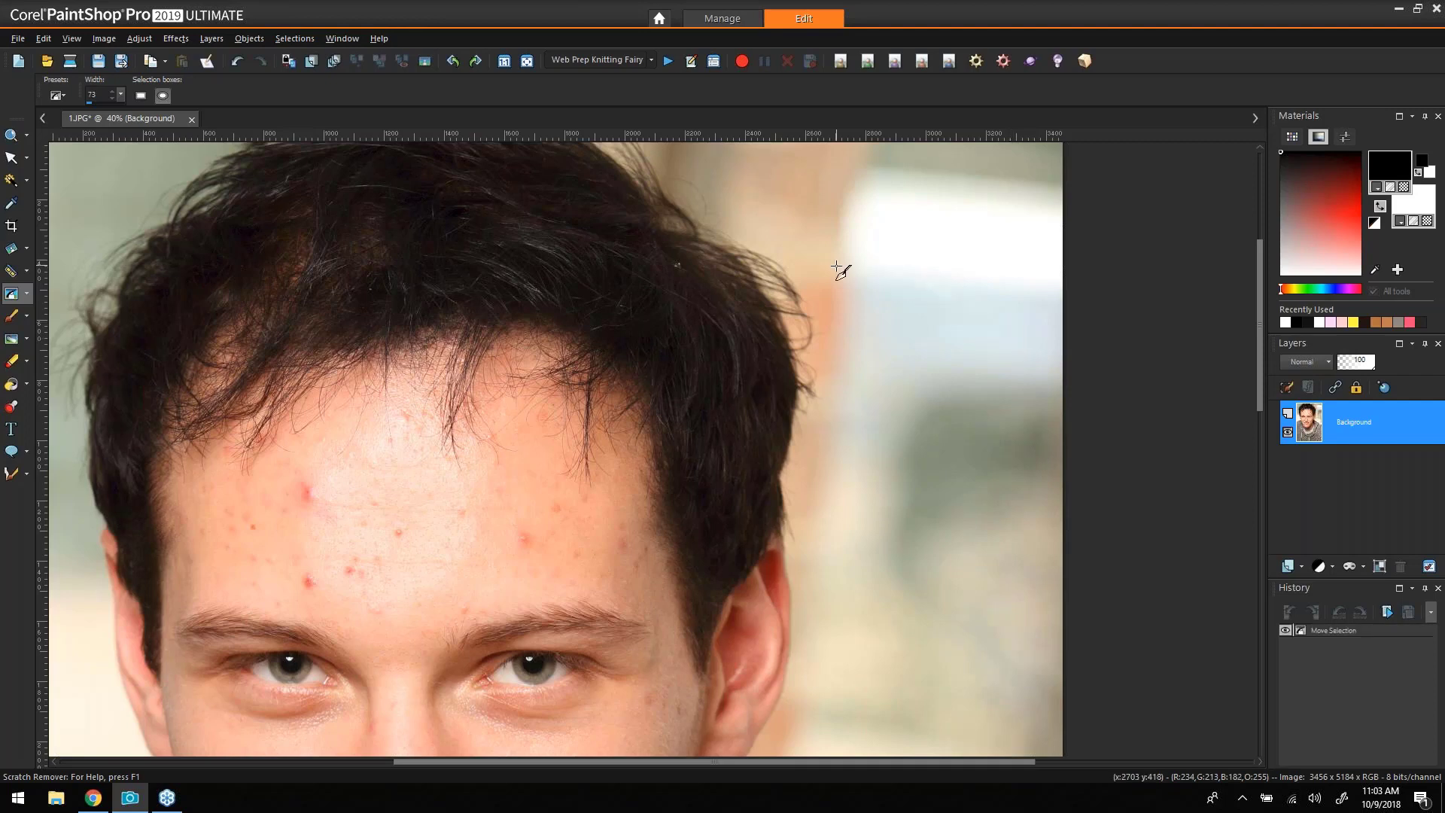
pyautogui.click(237, 61)
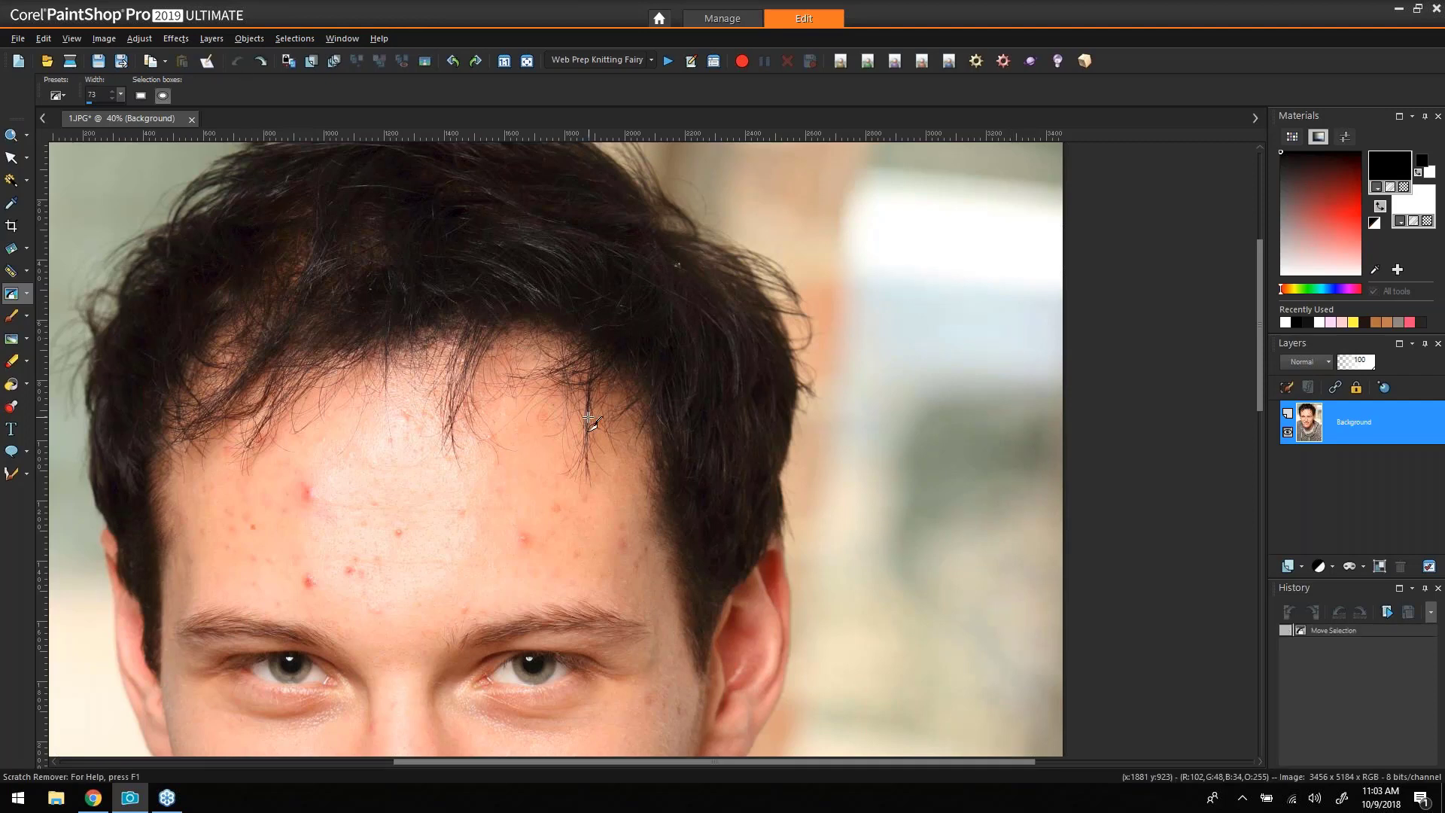
# Remove the lock of hair hanging over the right side of the forehead with Scratch Remover strokes at width 73.
pyautogui.moveTo(589, 418); pyautogui.dragTo(586, 505)
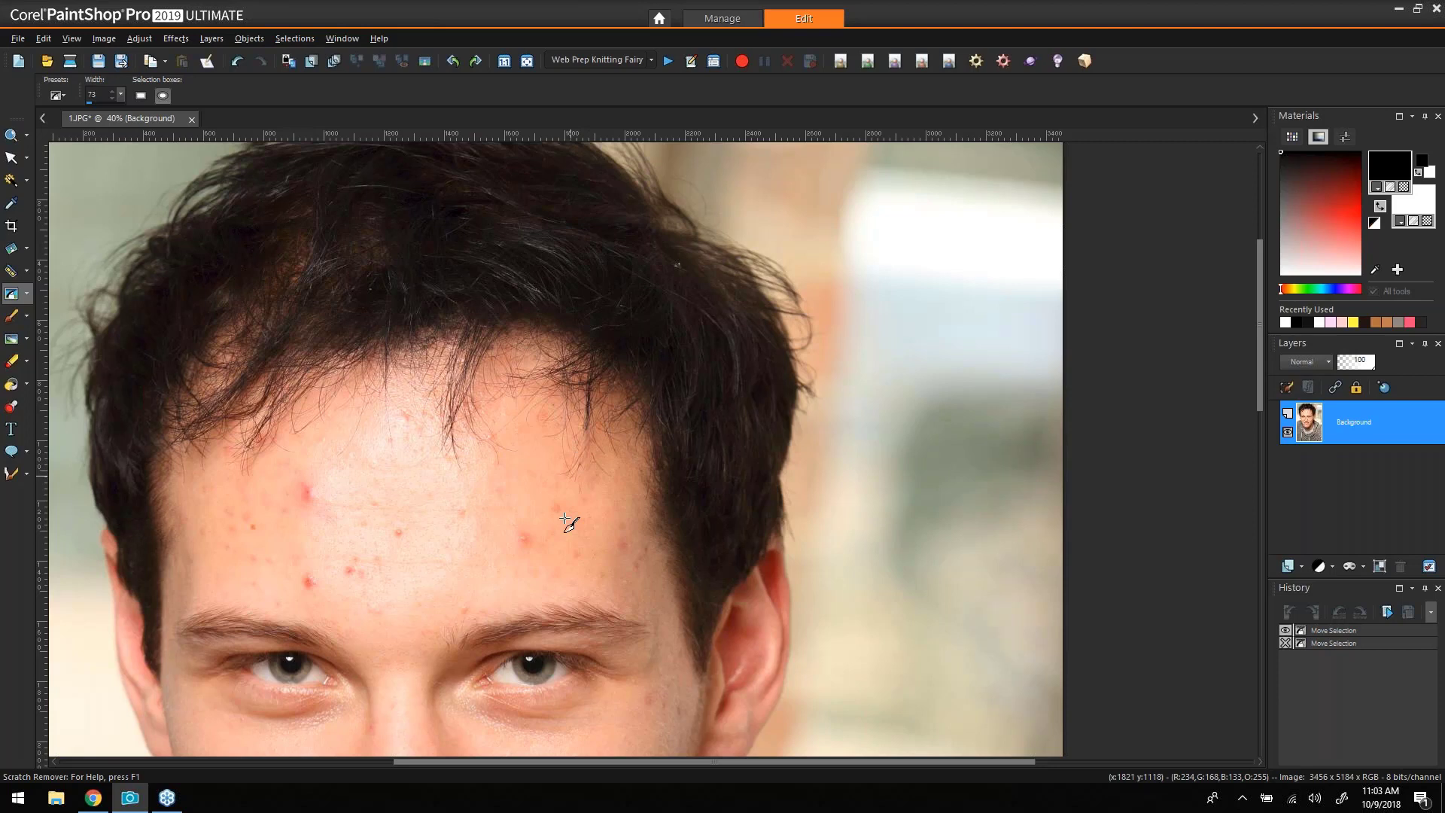
pyautogui.moveTo(563, 484)
pyautogui.mouseDown()
pyautogui.moveTo(594, 444)
pyautogui.moveTo(614, 485)
pyautogui.mouseUp()
pyautogui.moveTo(569, 414)
pyautogui.mouseDown()
pyautogui.moveTo(573, 452)
pyautogui.moveTo(589, 444)
pyautogui.moveTo(562, 454)
pyautogui.moveTo(572, 421)
pyautogui.moveTo(600, 461)
pyautogui.mouseUp()
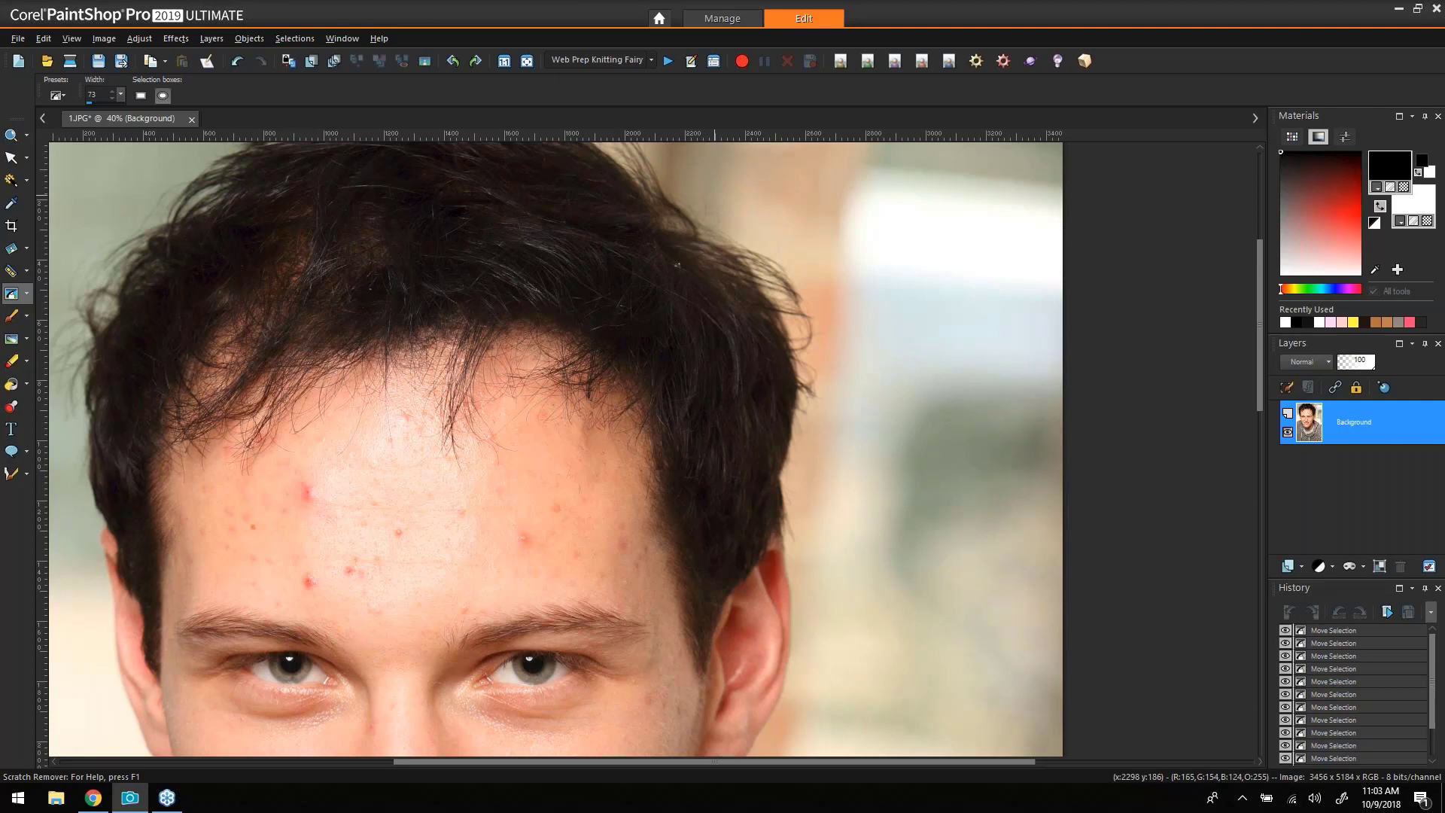
# Remove the flyaway hairs sticking out into the background along the right side of the hair.
pyautogui.moveTo(699, 185); pyautogui.dragTo(723, 201)
pyautogui.moveTo(804, 325); pyautogui.dragTo(826, 331)
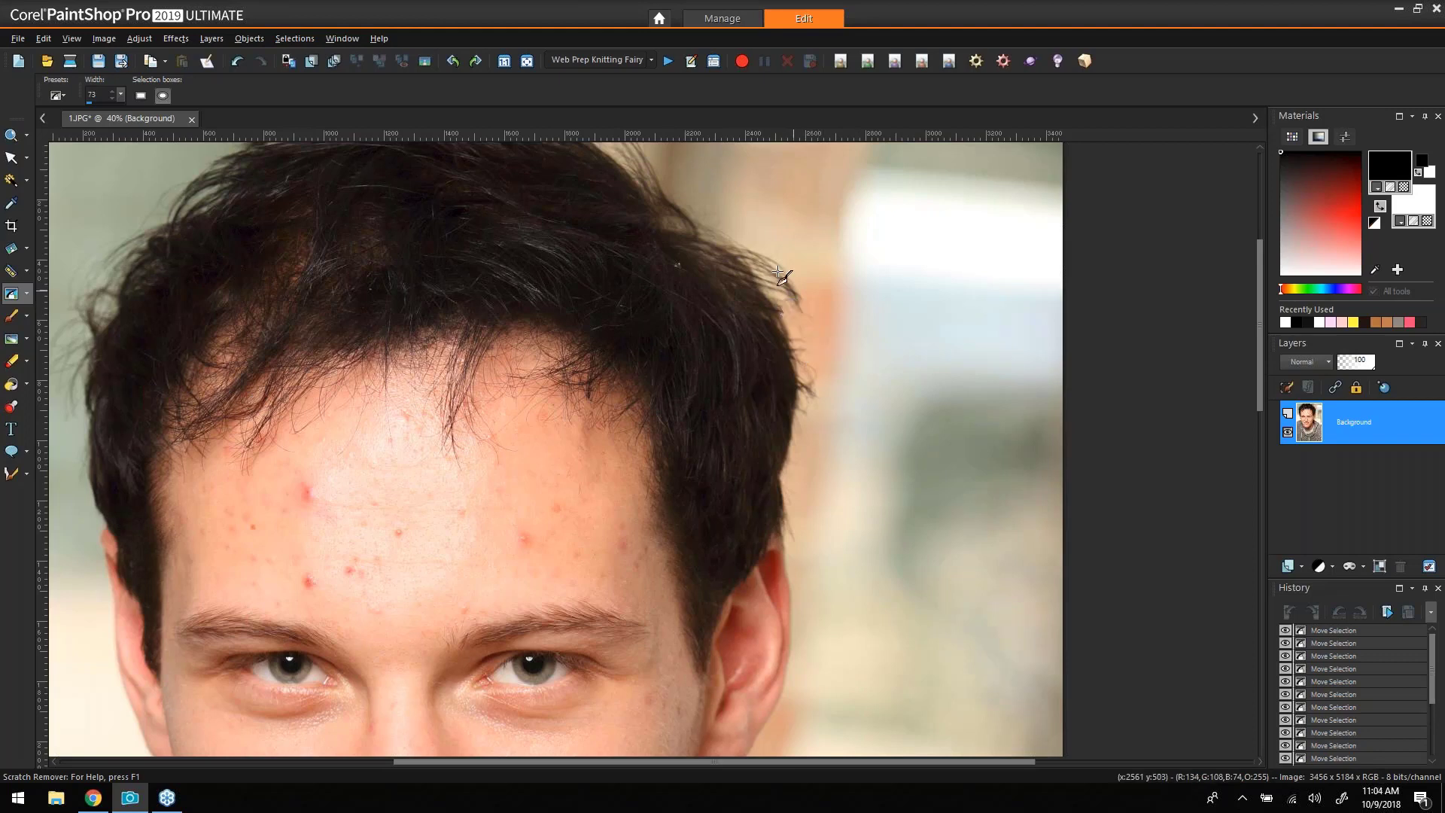
pyautogui.moveTo(773, 272); pyautogui.dragTo(812, 322)
# Try a Scratch Remover stroke at width 225 over the bright background, undo it and reduce the width to 63.
pyautogui.moveTo(121, 95); pyautogui.dragTo(144, 106)
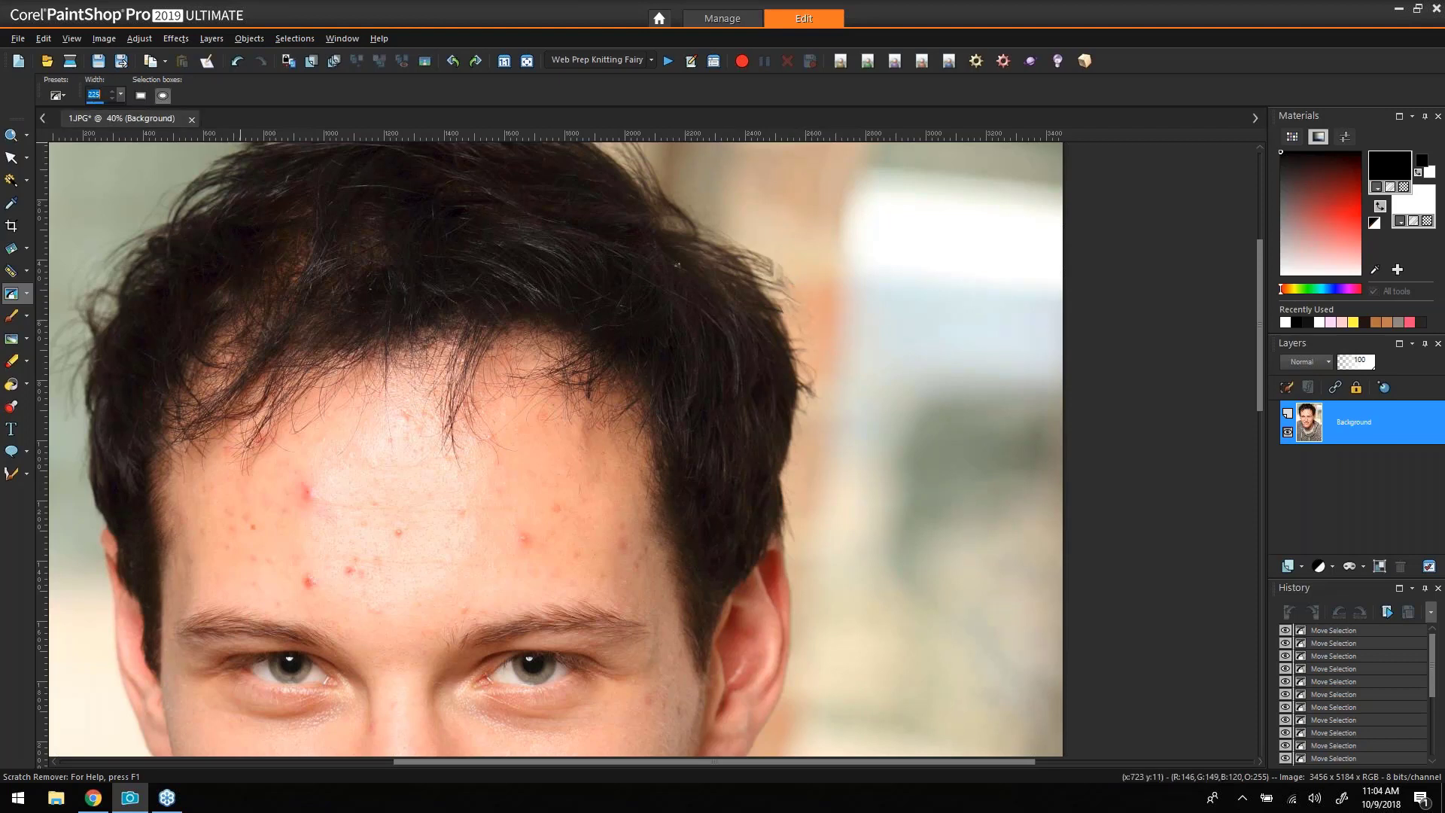
pyautogui.moveTo(907, 245); pyautogui.dragTo(969, 283)
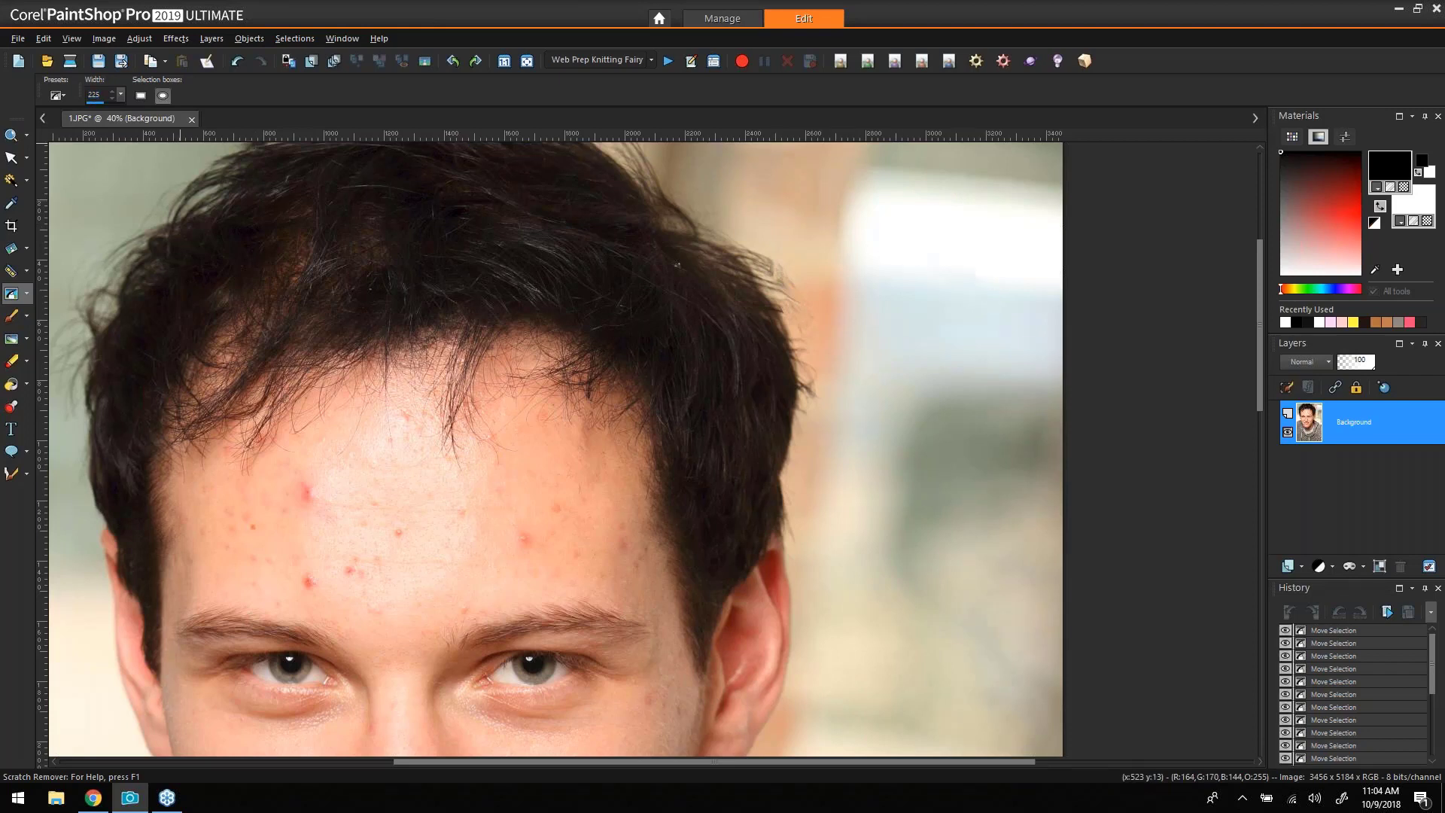
pyautogui.moveTo(121, 95); pyautogui.dragTo(93, 116)
pyautogui.hotkey('ctrl', 'z')
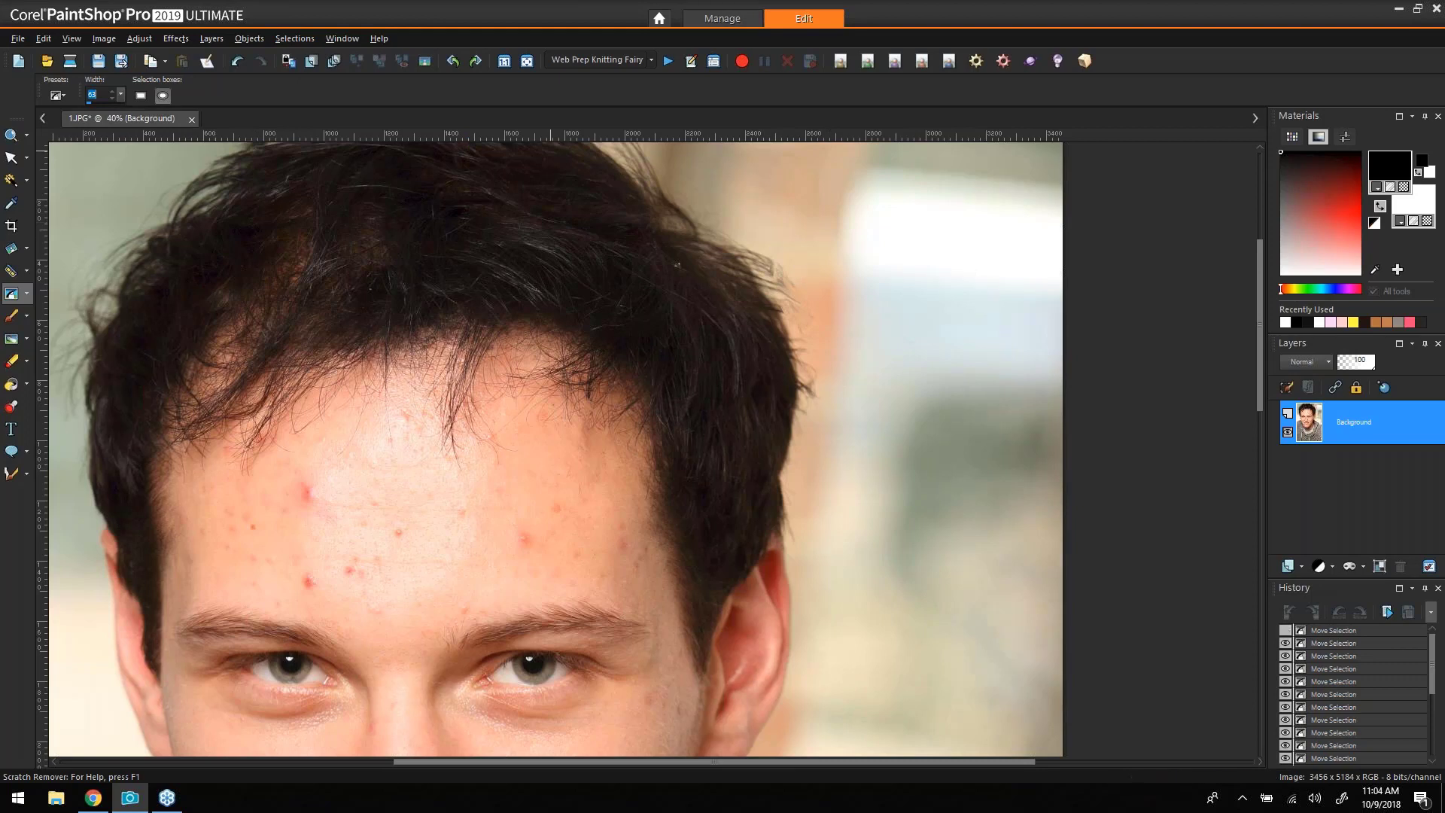
# Clean up the remaining stray hairs along the upper right outline of the hair with narrow Scratch Remover strokes.
pyautogui.hotkey('ctrl', 'y')
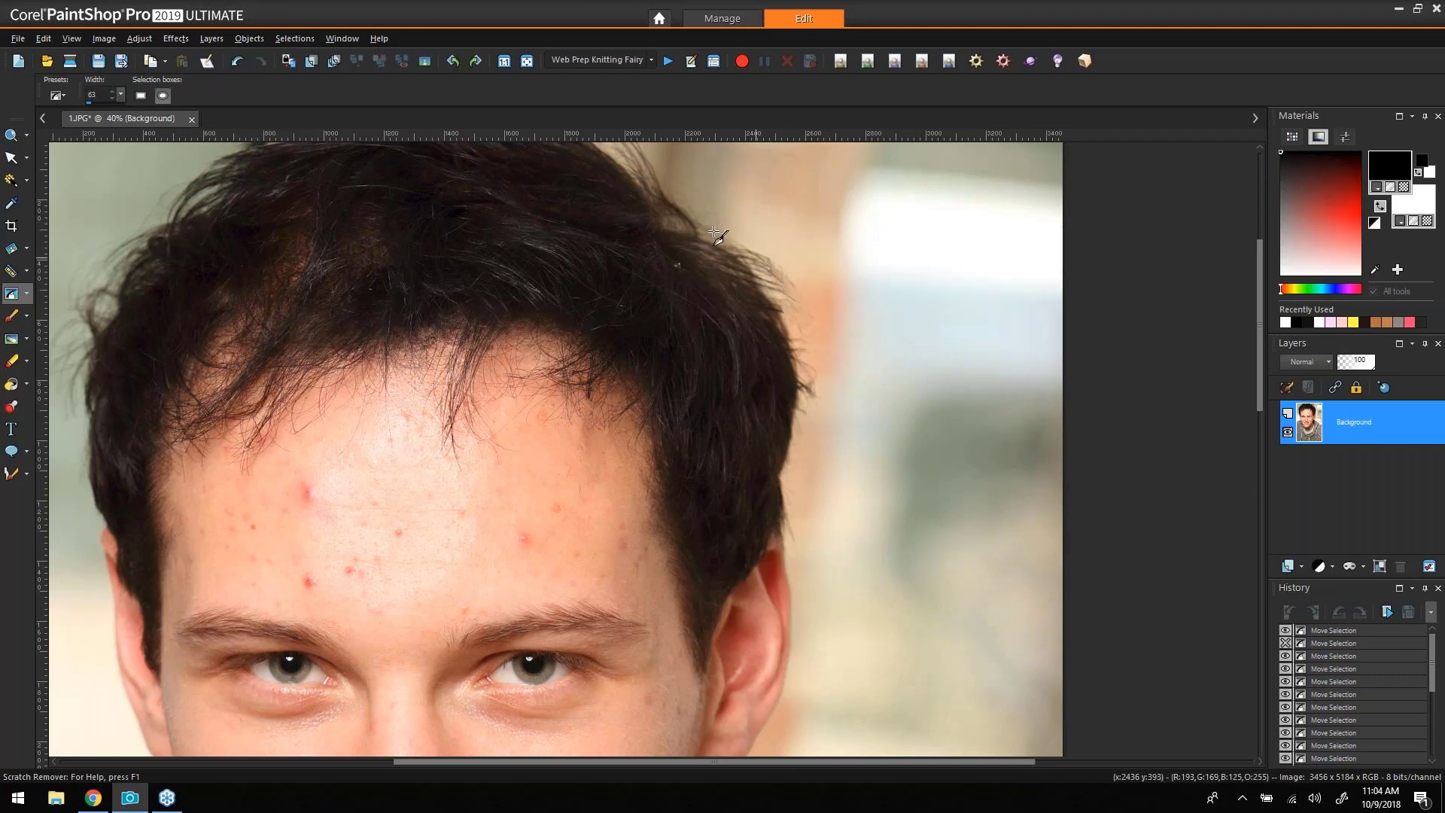
pyautogui.press('Up')
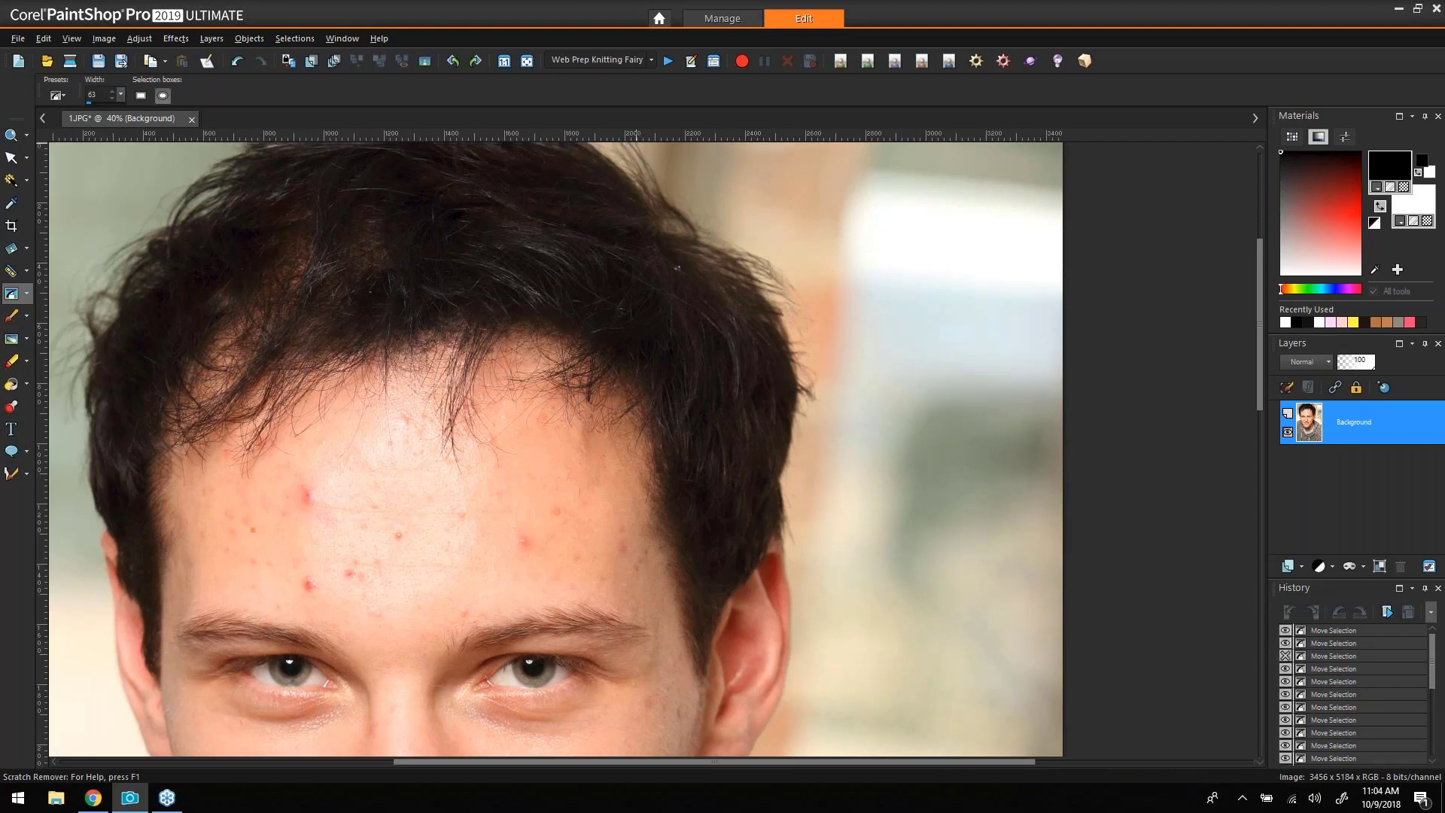
pyautogui.press('Up')
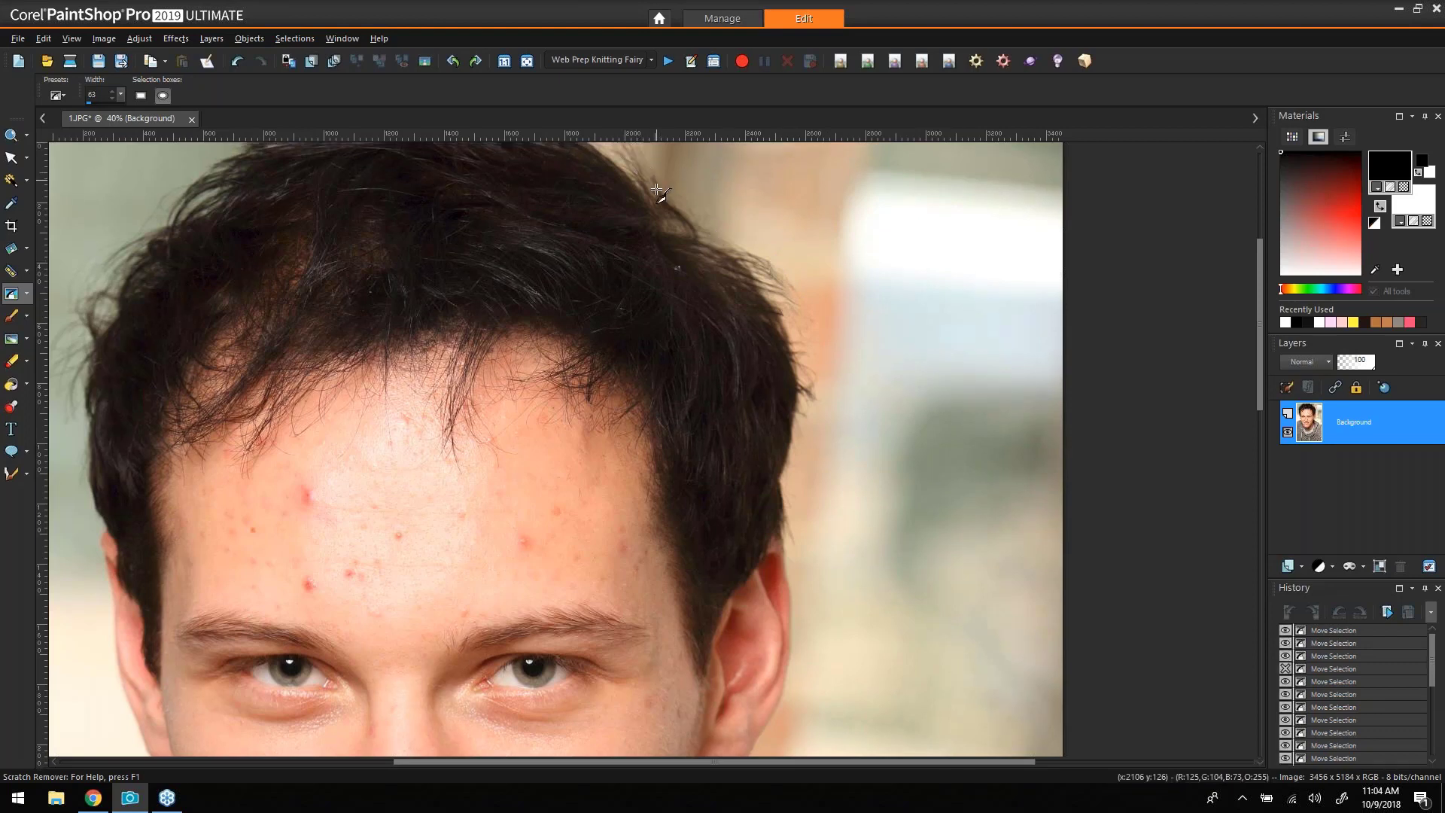
pyautogui.press('Up')
pyautogui.press('Up')
pyautogui.press('Up')
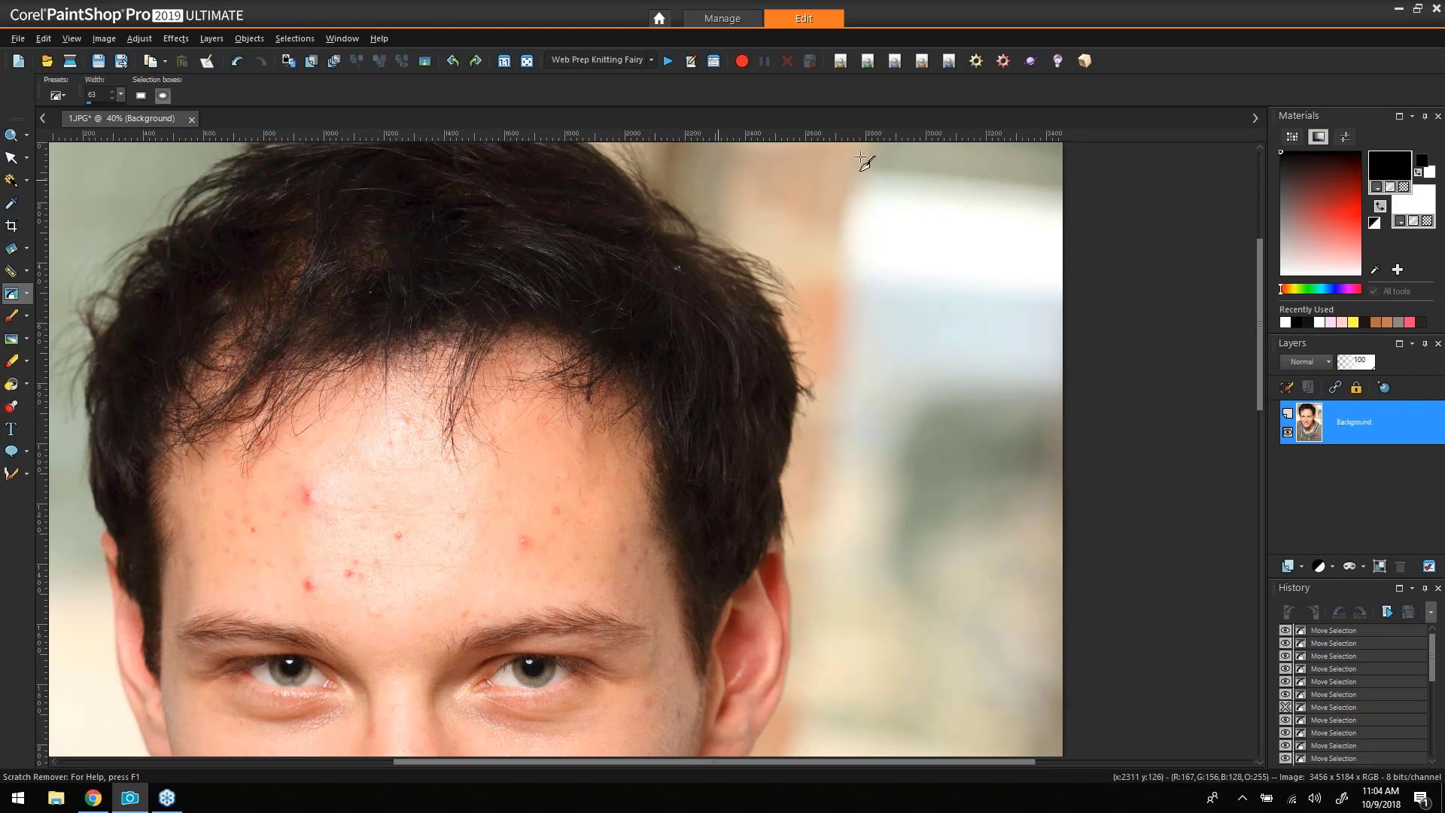
# Remove the flyaway hairs along the left outline of the hair with Scratch Remover strokes.
pyautogui.moveTo(499, 762); pyautogui.dragTo(421, 768)
pyautogui.moveTo(162, 357); pyautogui.dragTo(199, 322)
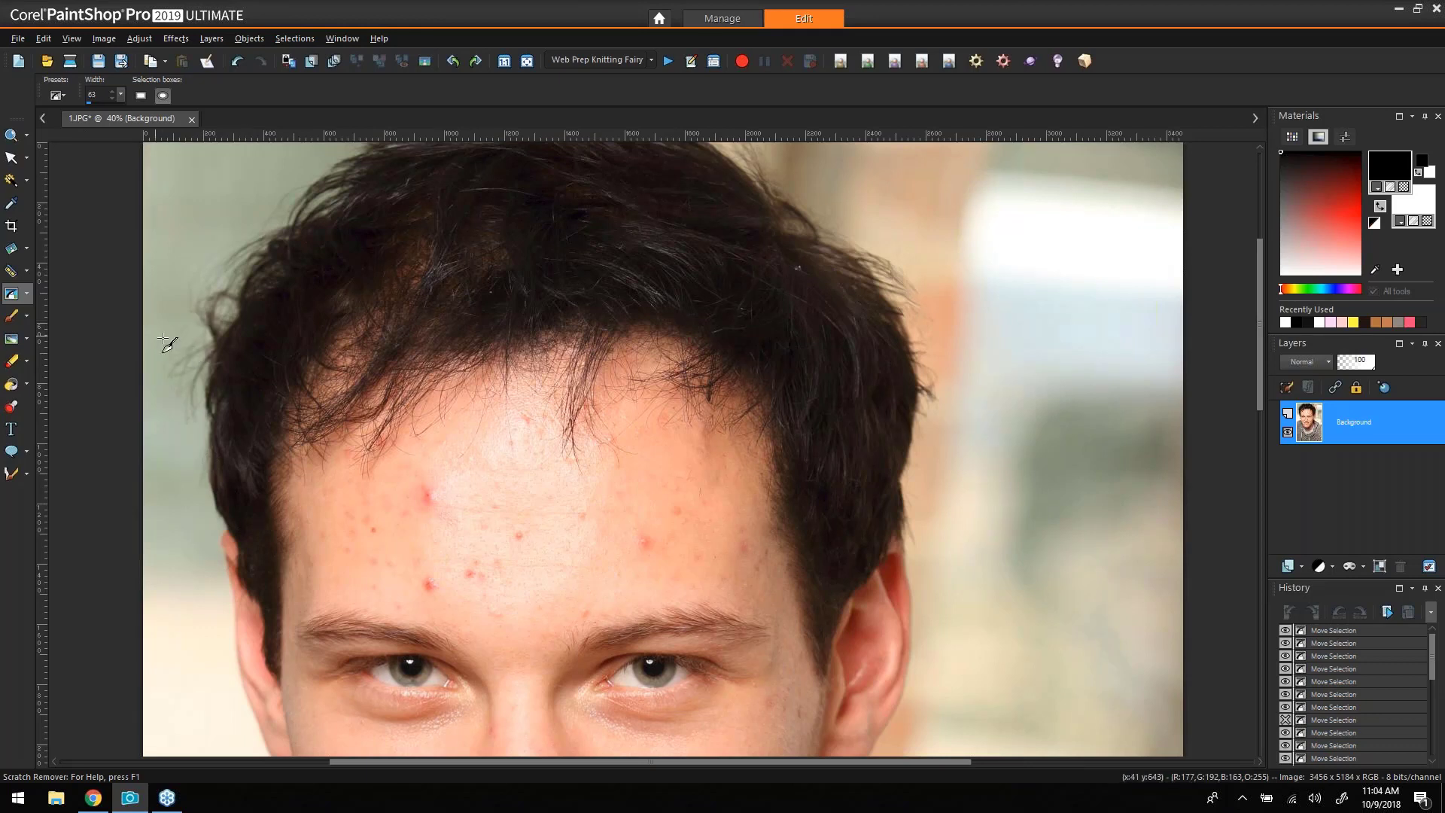
pyautogui.moveTo(161, 375); pyautogui.dragTo(200, 354)
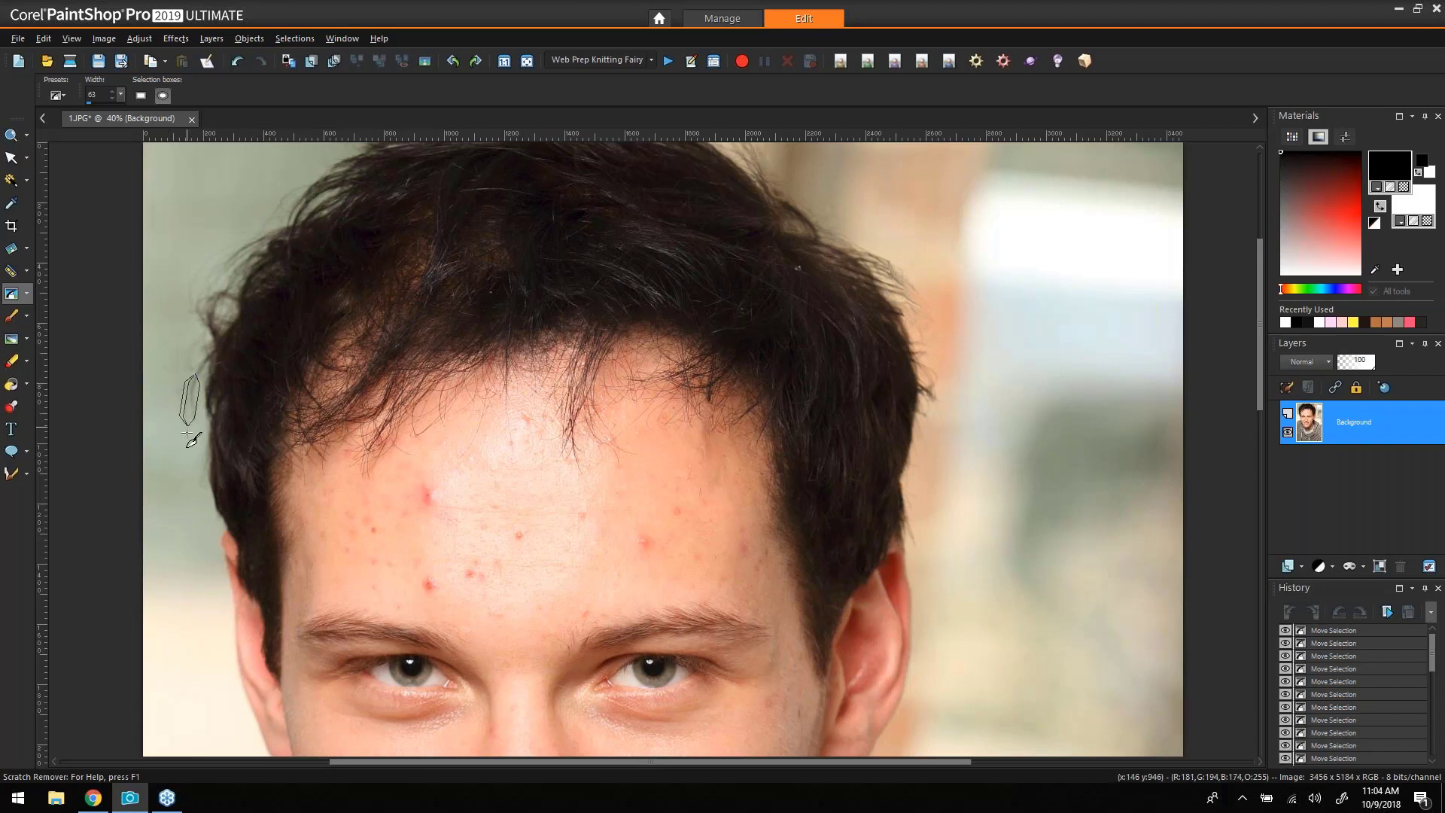
pyautogui.moveTo(183, 392); pyautogui.dragTo(210, 353)
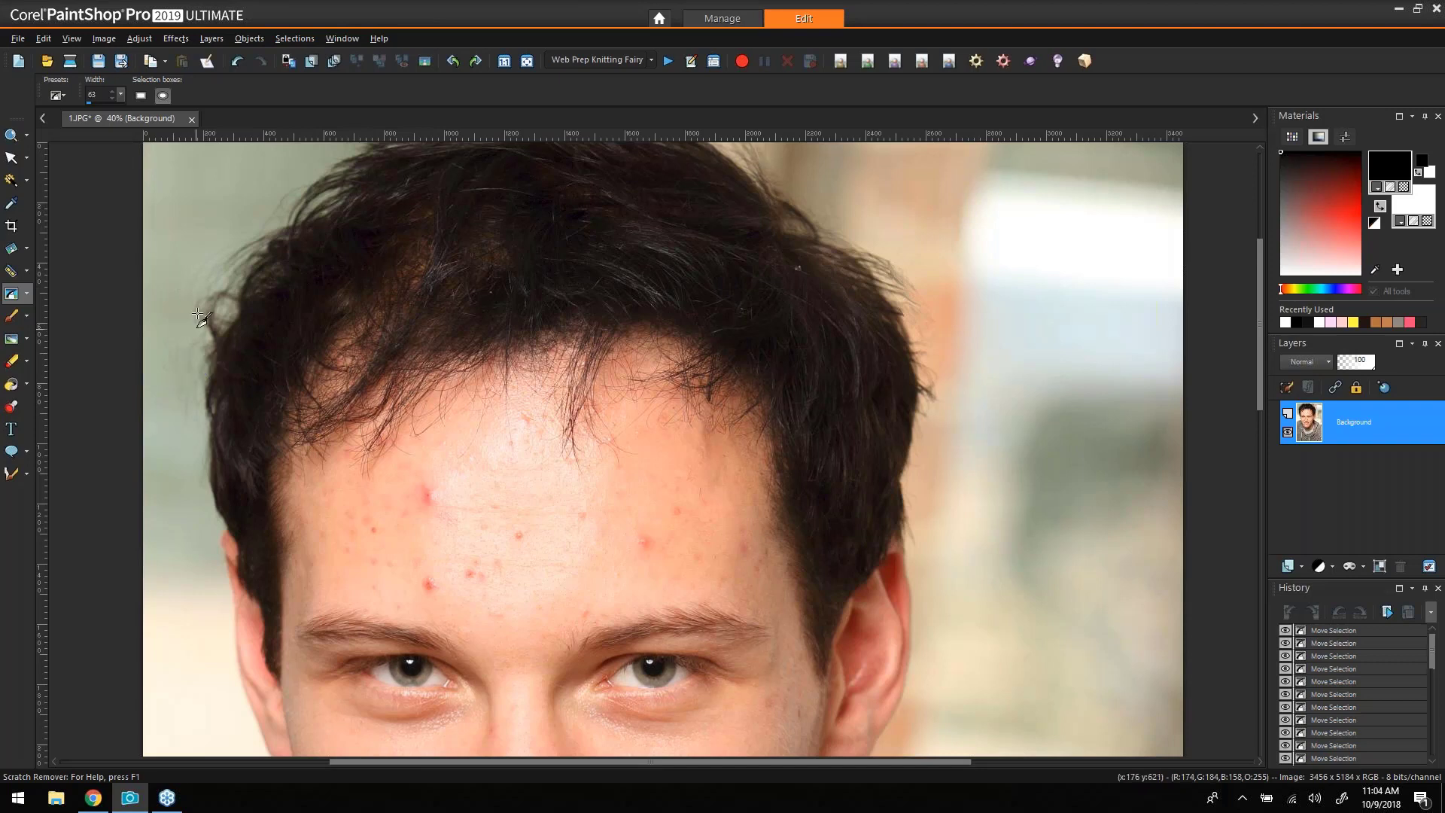
pyautogui.moveTo(199, 273); pyautogui.dragTo(227, 239)
# Remove the strands hanging over the middle of the forehead with the Scratch Remover, adjusting its width for the finer strokes.
pyautogui.moveTo(580, 408)
pyautogui.mouseDown()
pyautogui.moveTo(570, 462)
pyautogui.moveTo(593, 376)
pyautogui.mouseUp()
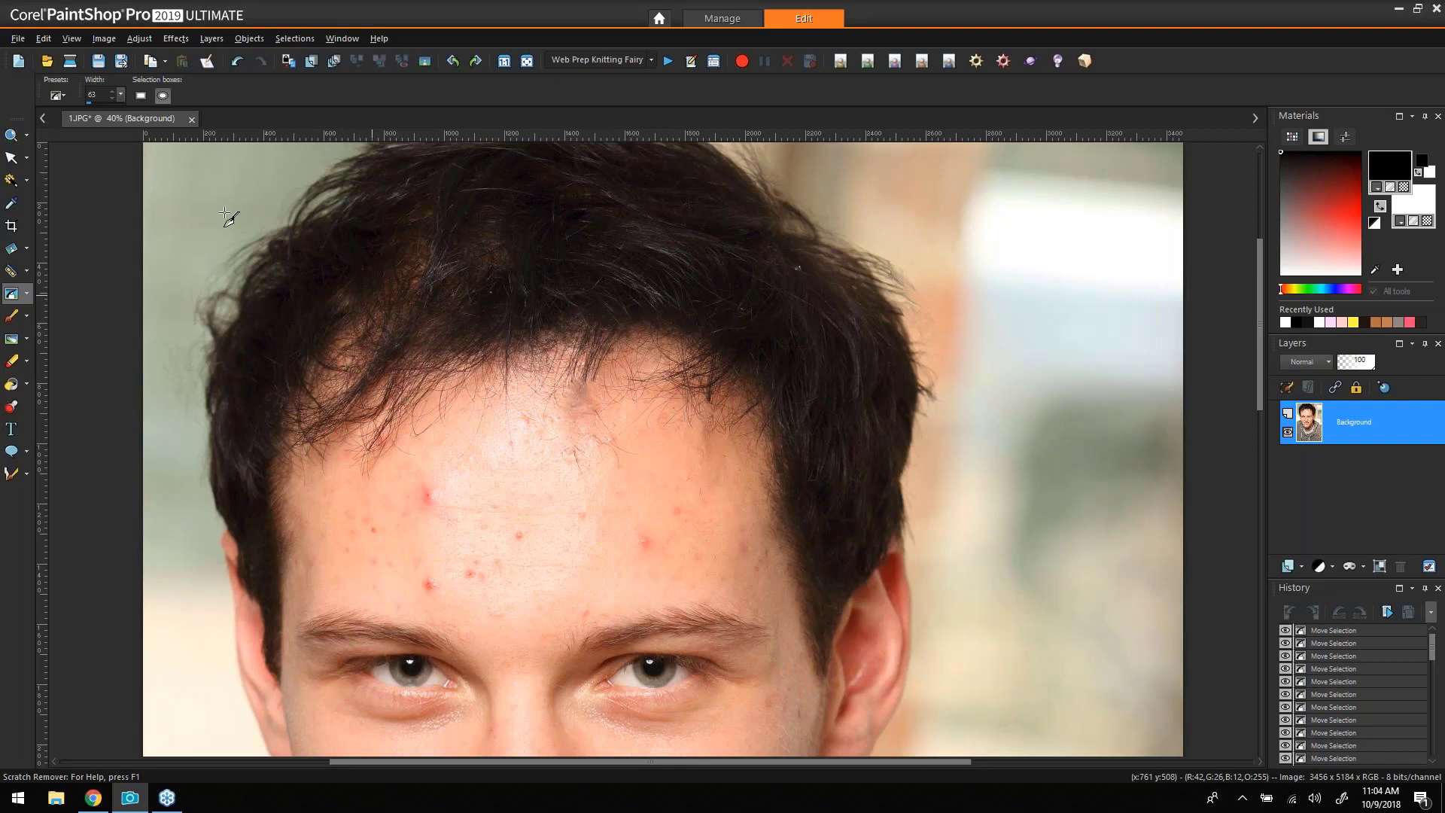
pyautogui.moveTo(120, 95); pyautogui.dragTo(126, 111)
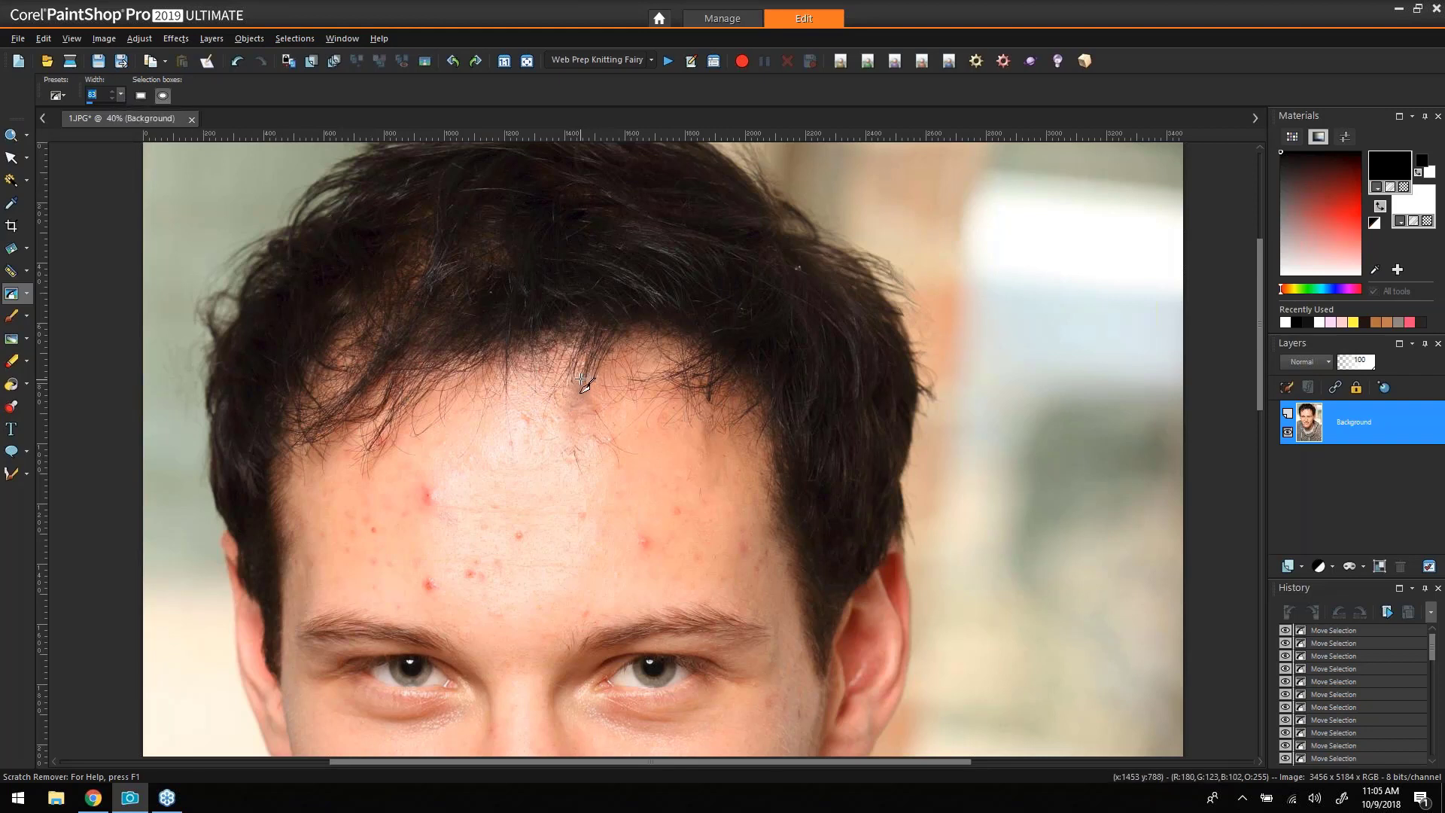
pyautogui.moveTo(582, 377); pyautogui.dragTo(582, 395)
pyautogui.moveTo(575, 405); pyautogui.dragTo(585, 392)
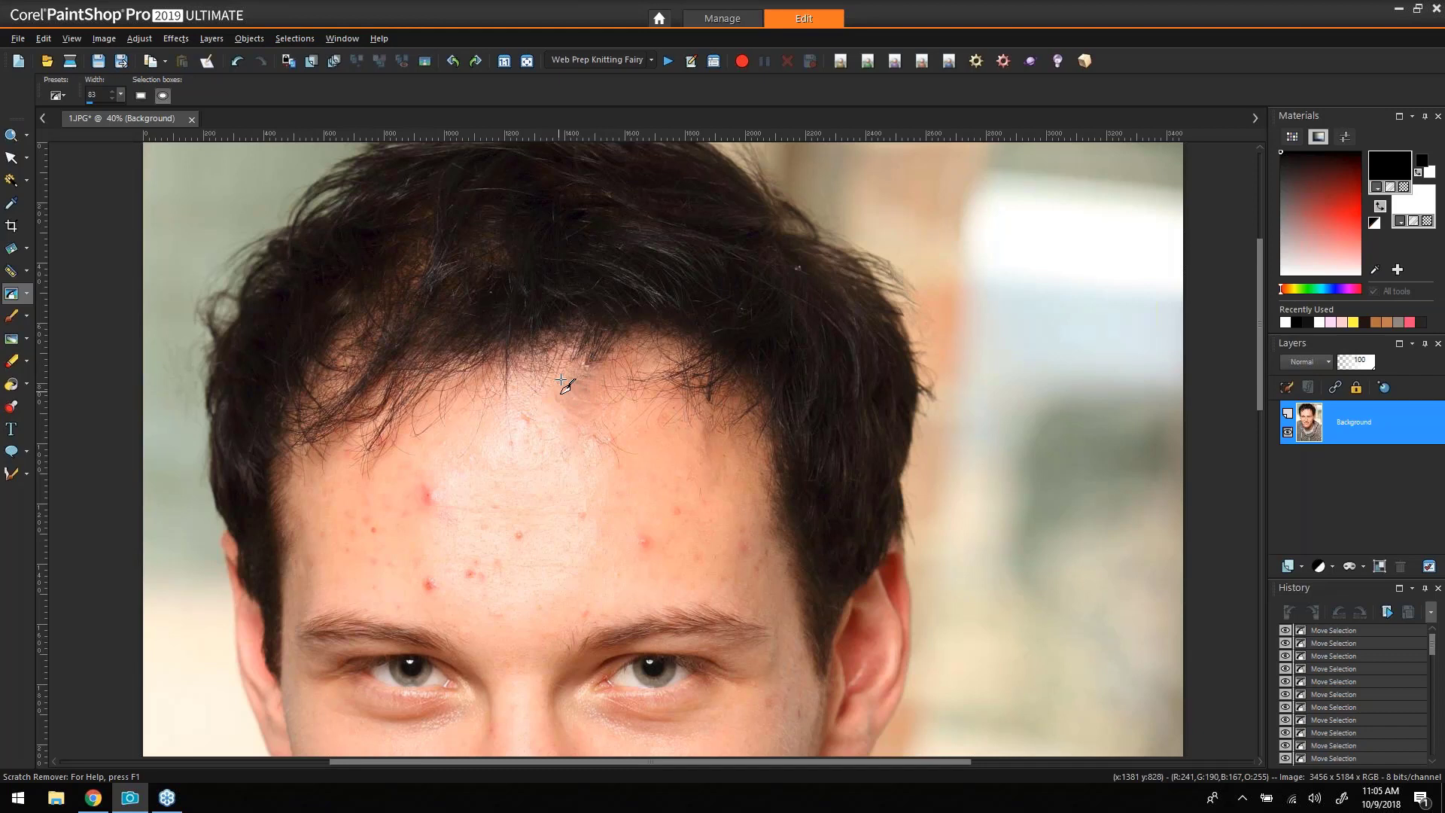
pyautogui.moveTo(560, 380); pyautogui.dragTo(572, 396)
# Remove the small red spots in the middle of the forehead with the Makeover Blemish Fixer at strength 100.
pyautogui.moveTo(1258, 304); pyautogui.dragTo(1270, 439)
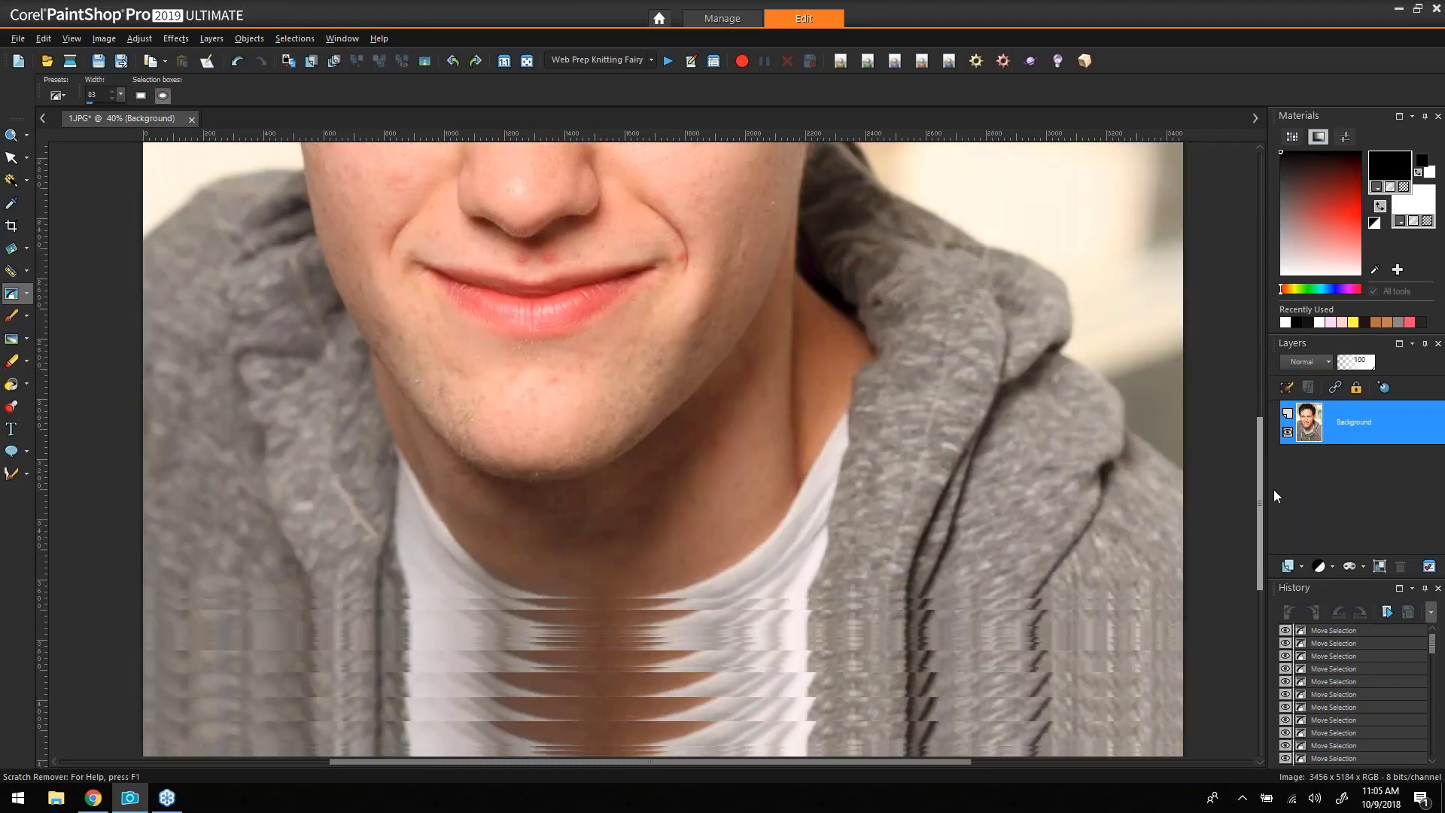
pyautogui.scroll(-3, 1273, 490)
pyautogui.moveTo(1277, 490); pyautogui.dragTo(1262, 354)
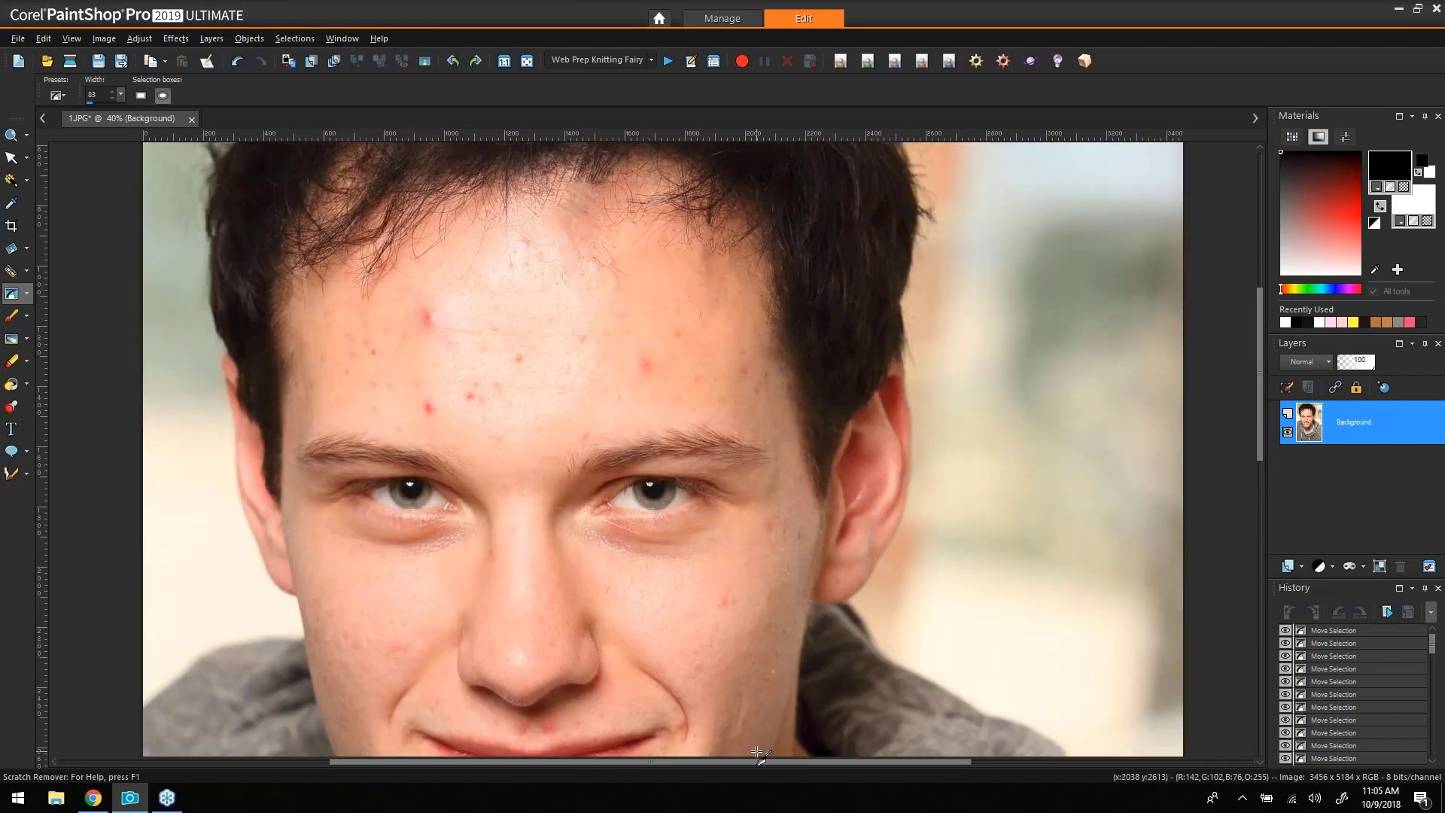
pyautogui.moveTo(747, 765); pyautogui.dragTo(703, 770)
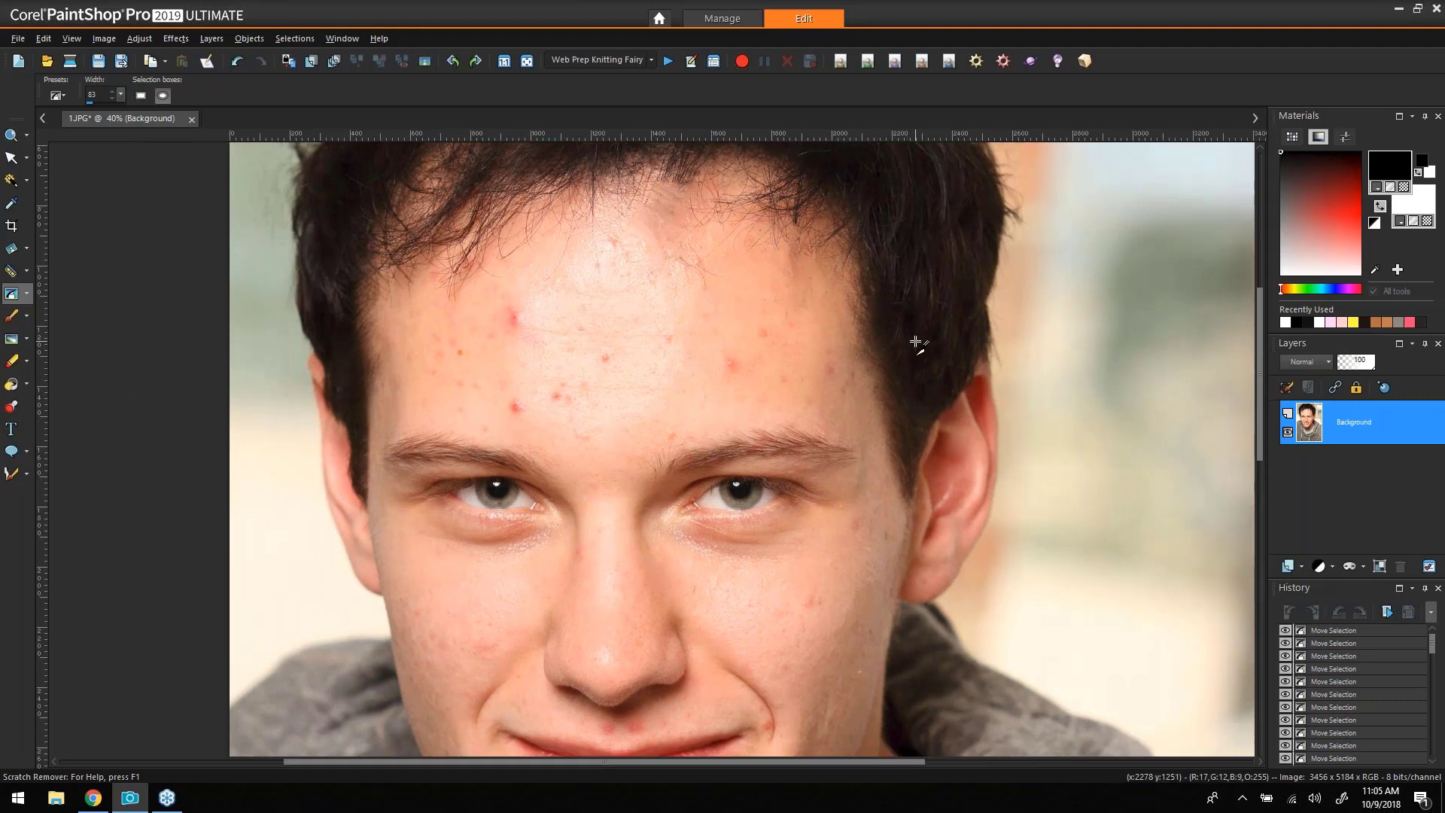
pyautogui.click(10, 275)
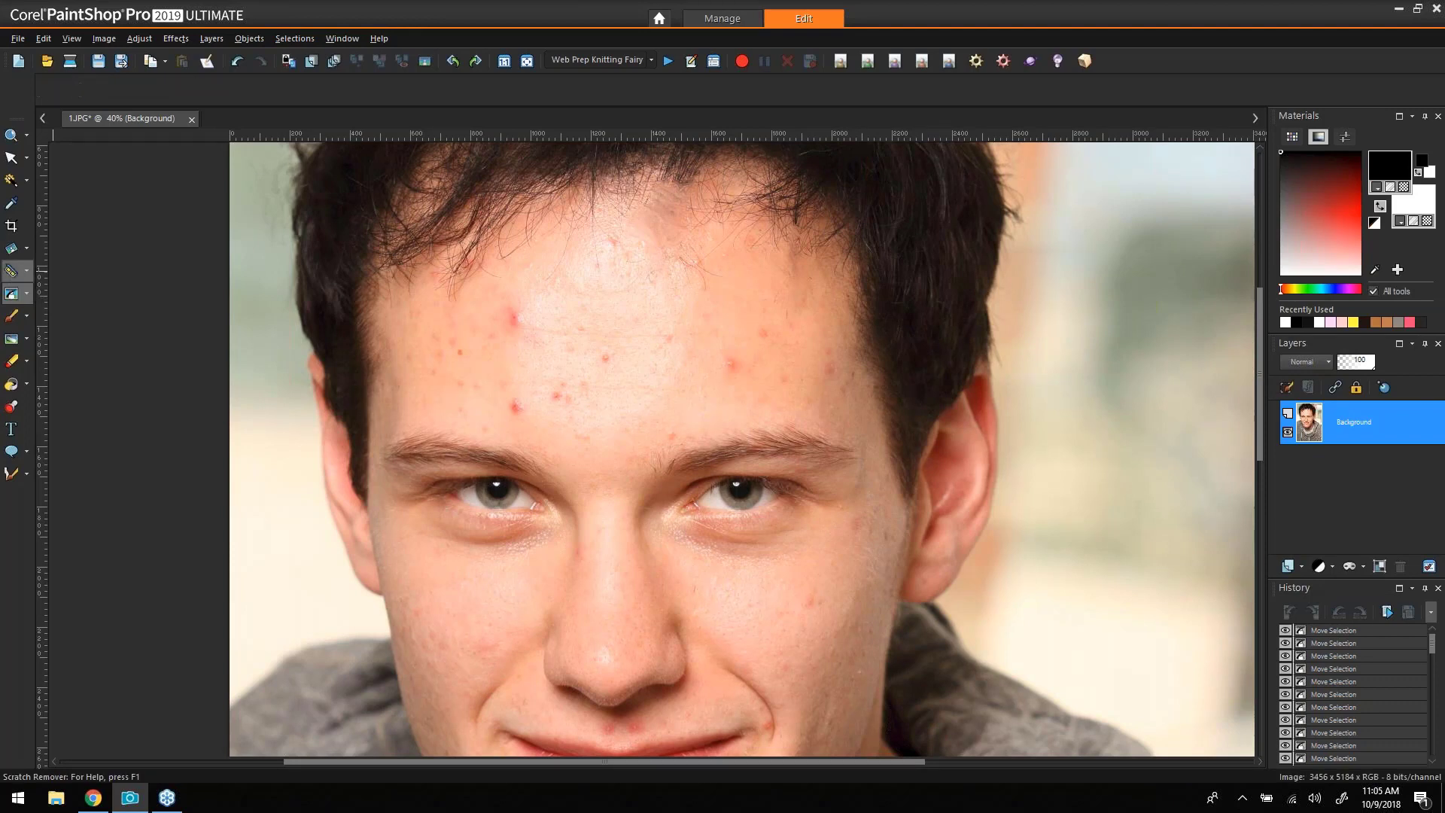
pyautogui.click(8, 294)
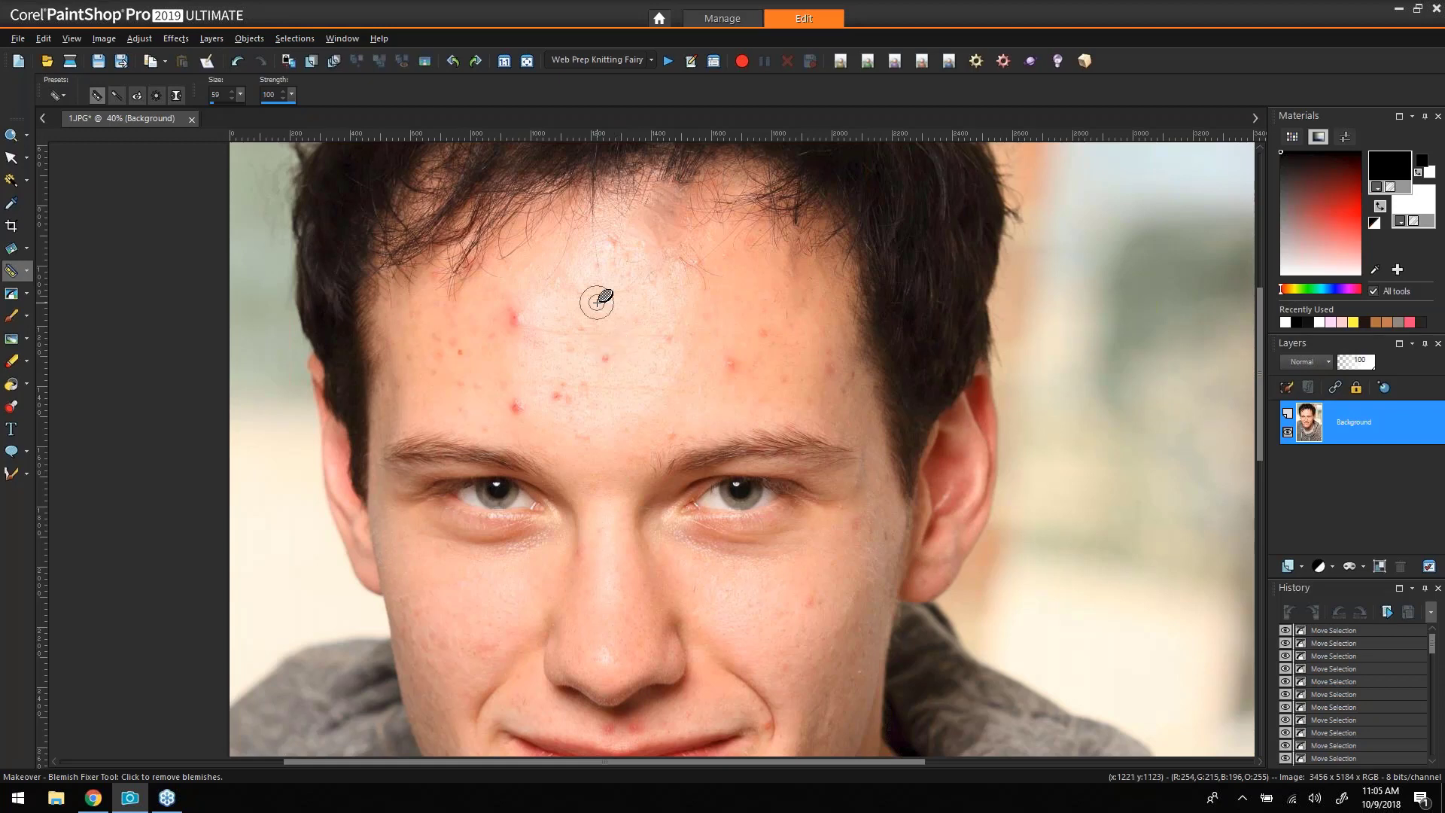
pyautogui.click(611, 354)
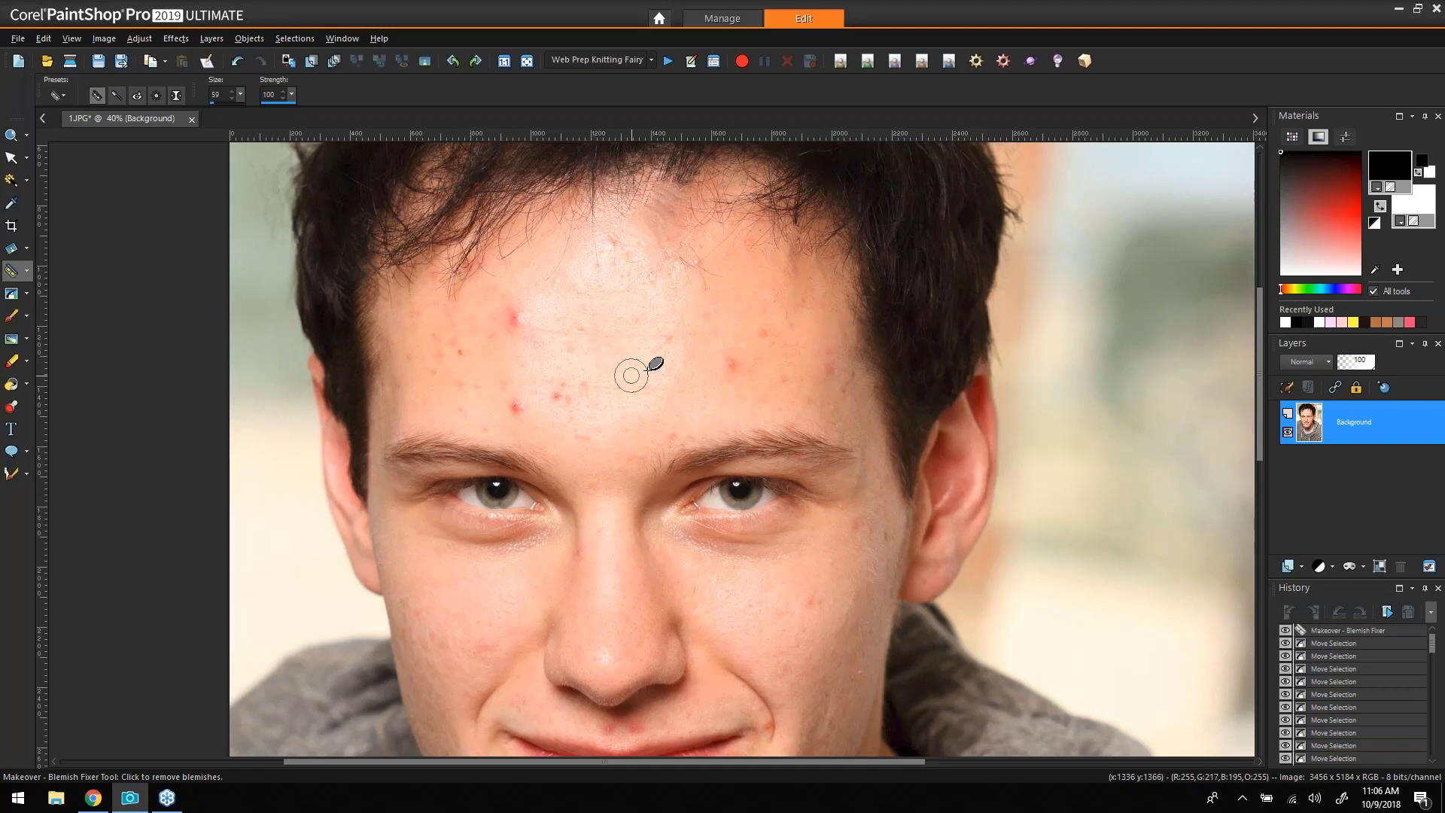
pyautogui.click(669, 339)
pyautogui.click(733, 361)
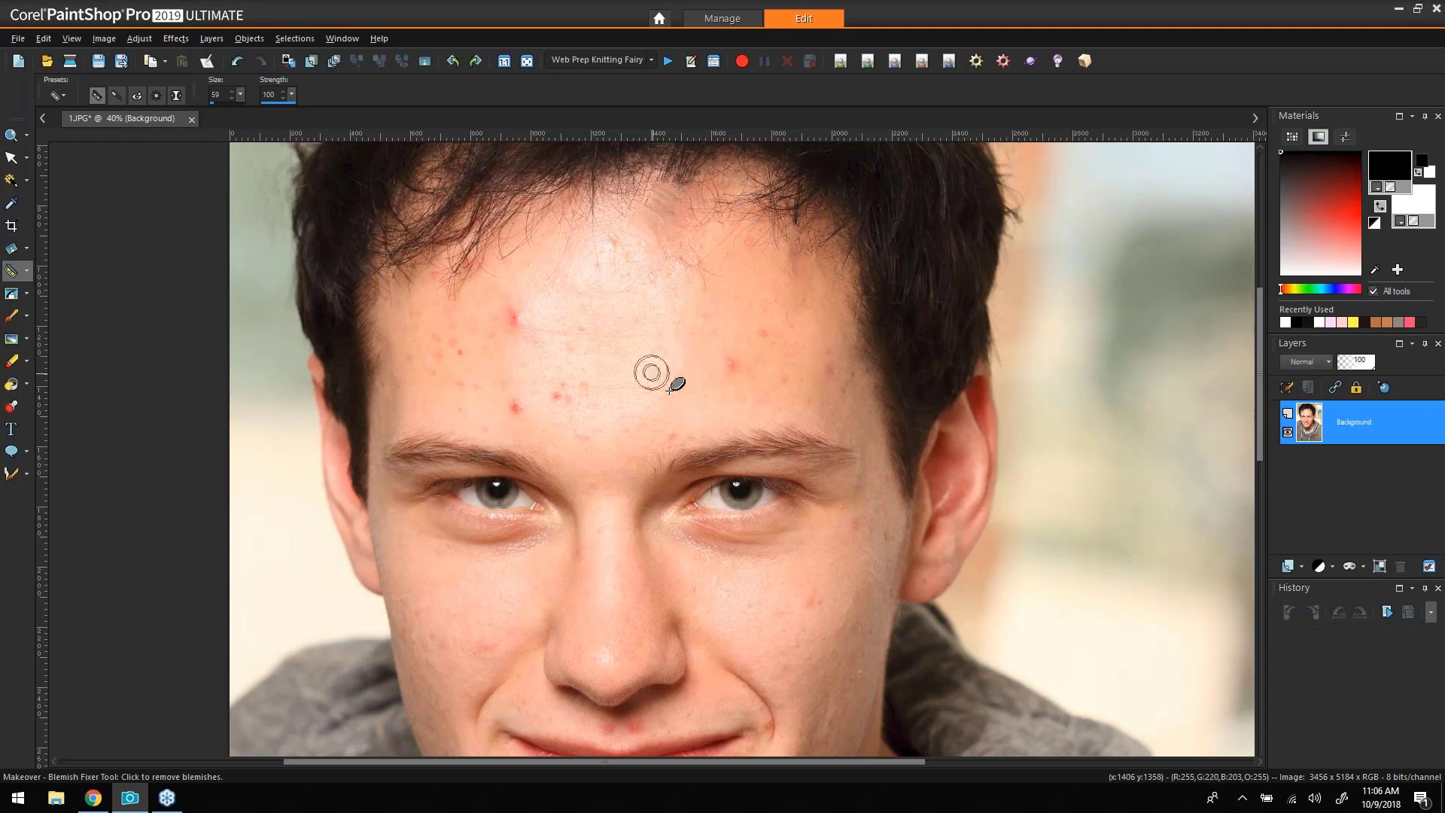
# Try to remove the large red blemish on the left side of the forehead with the Blemish Fixer and undo the attempts.
pyautogui.click(524, 325)
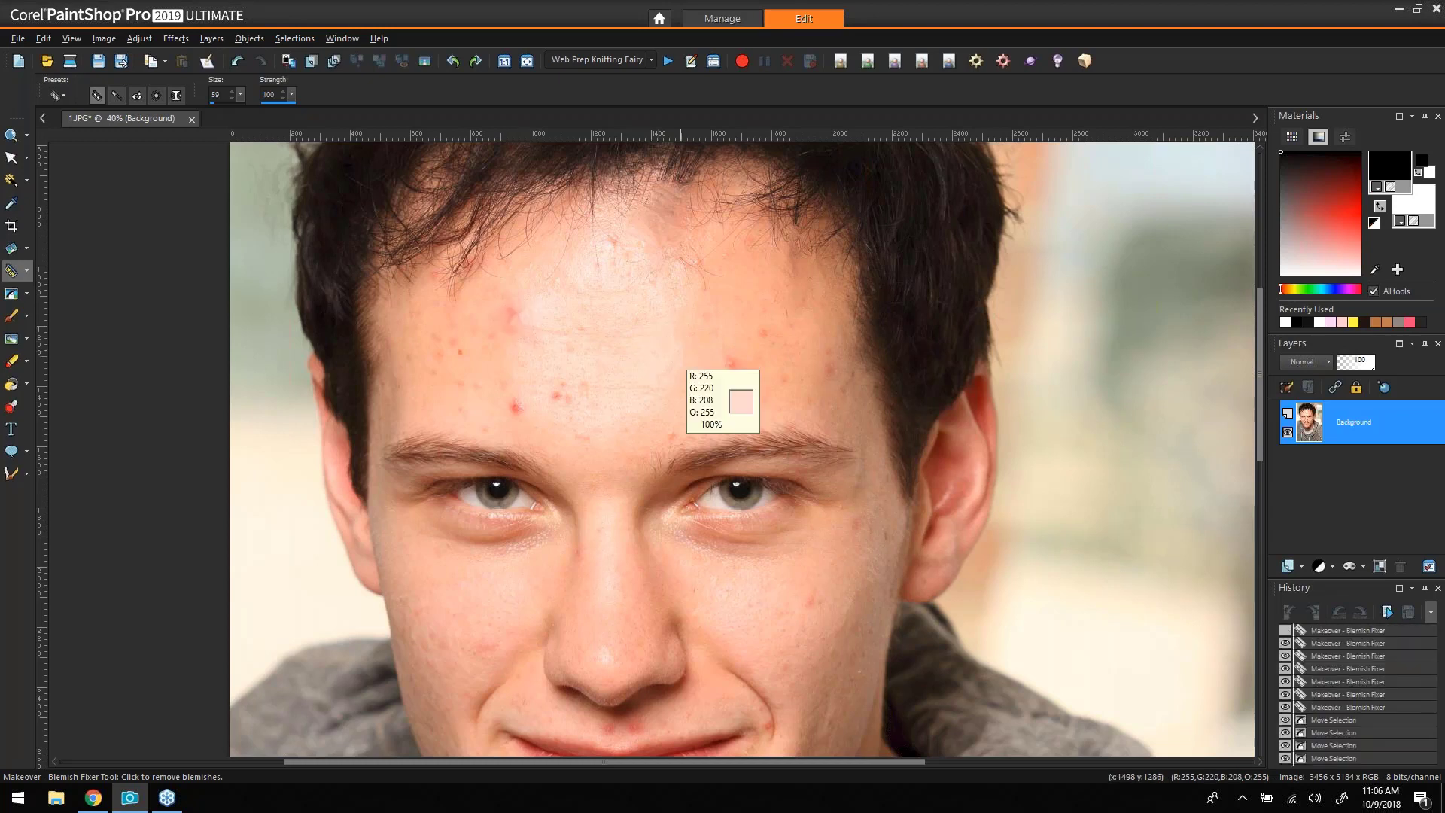
pyautogui.click(516, 328)
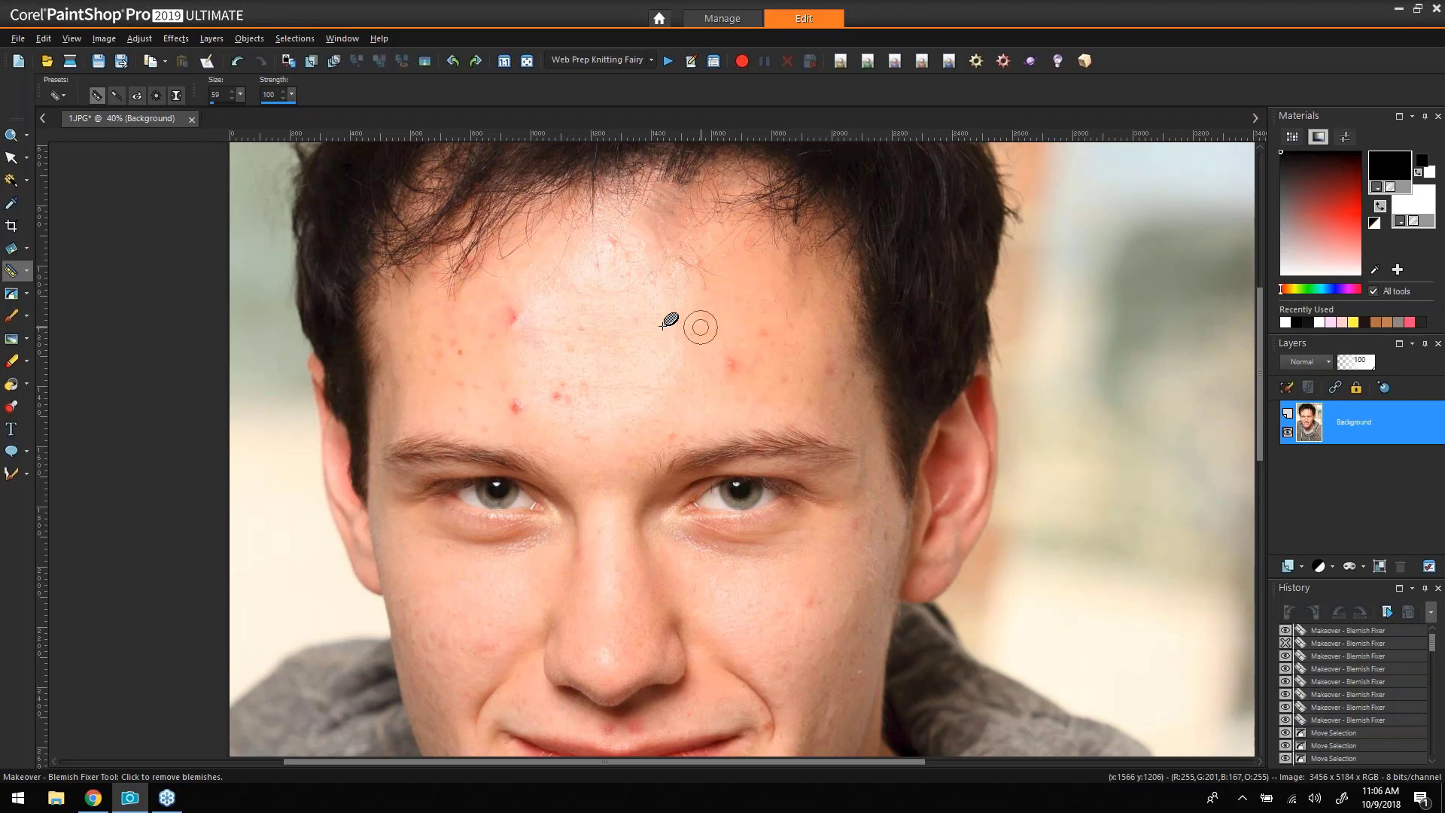
pyautogui.click(516, 319)
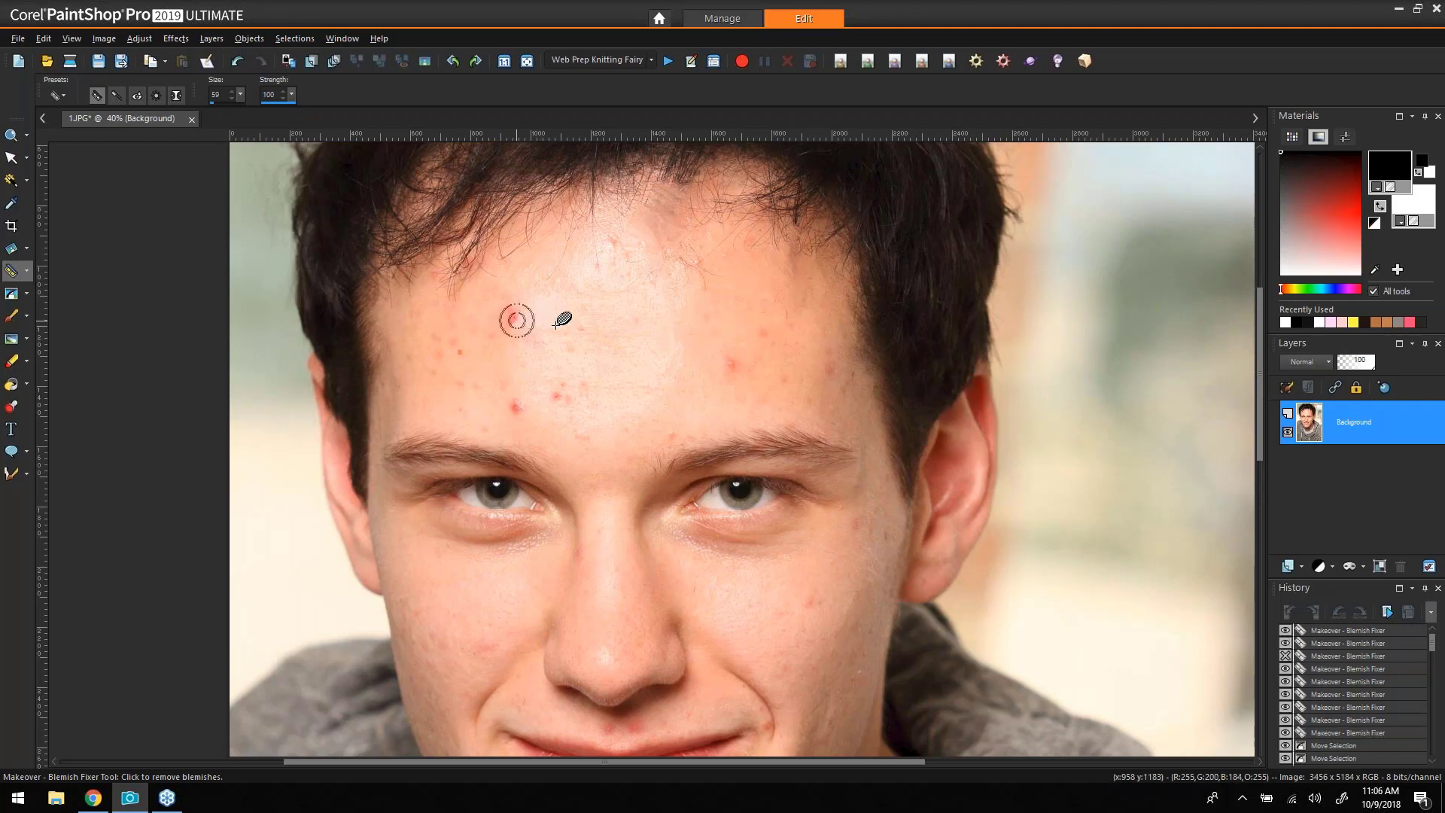
pyautogui.click(514, 313)
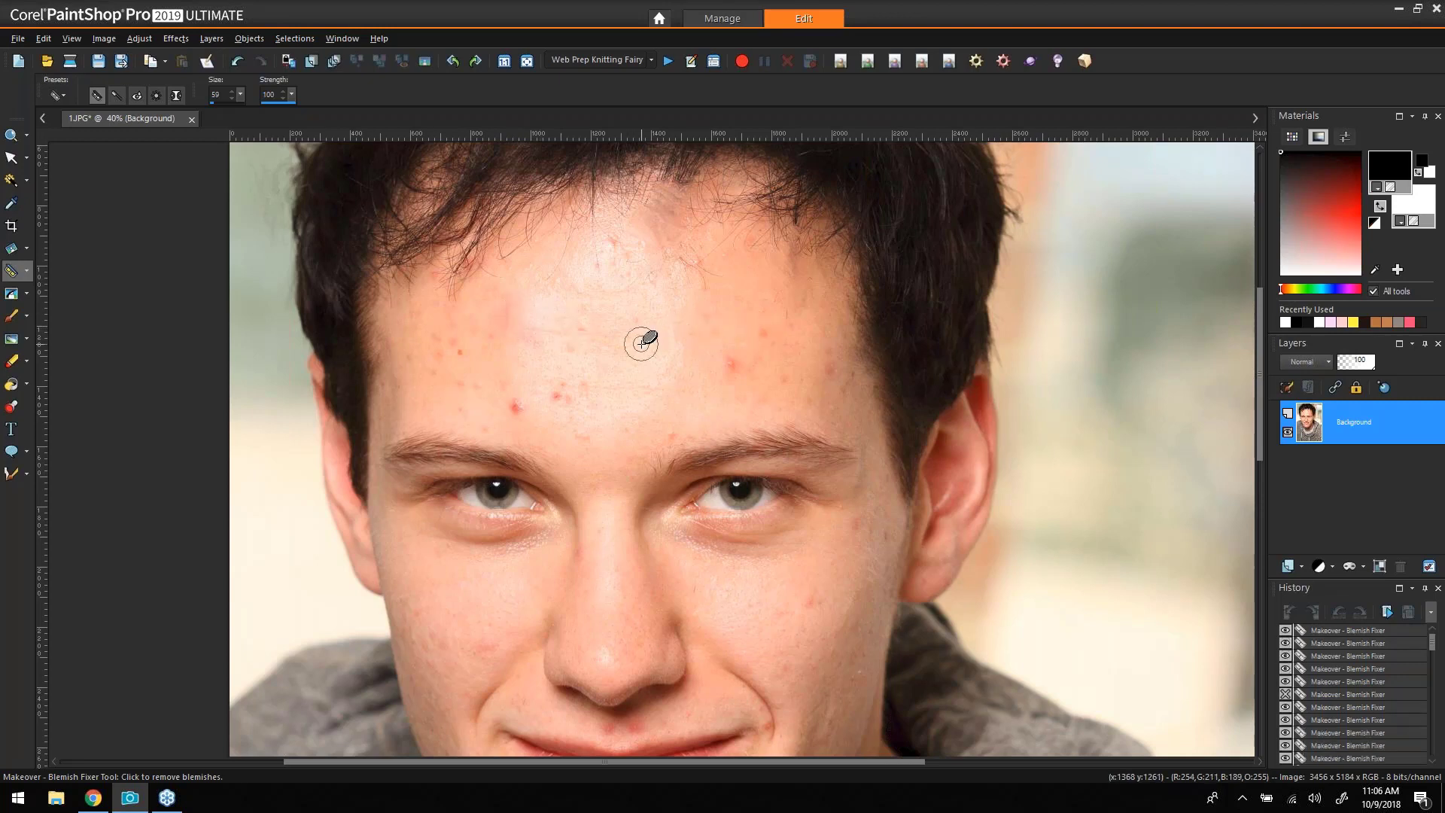
pyautogui.hotkey('ctrl', 'z')
pyautogui.hotkey('ctrl', 'z')
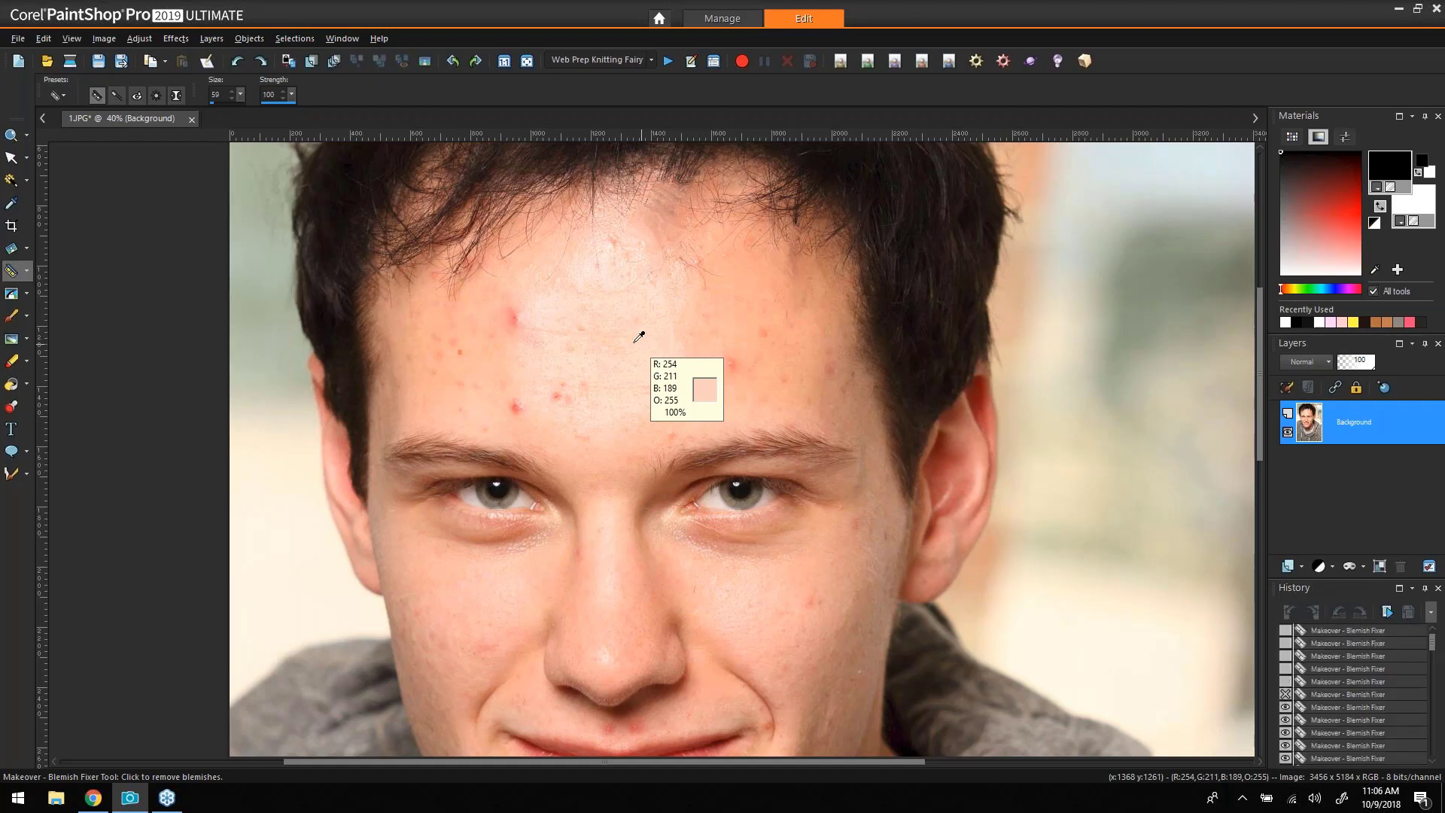
# Try to remove the large red blemish on the left side of the forehead with the Blemish Fixer at size 110 and undo it.
pyautogui.moveTo(240, 94); pyautogui.dragTo(242, 96)
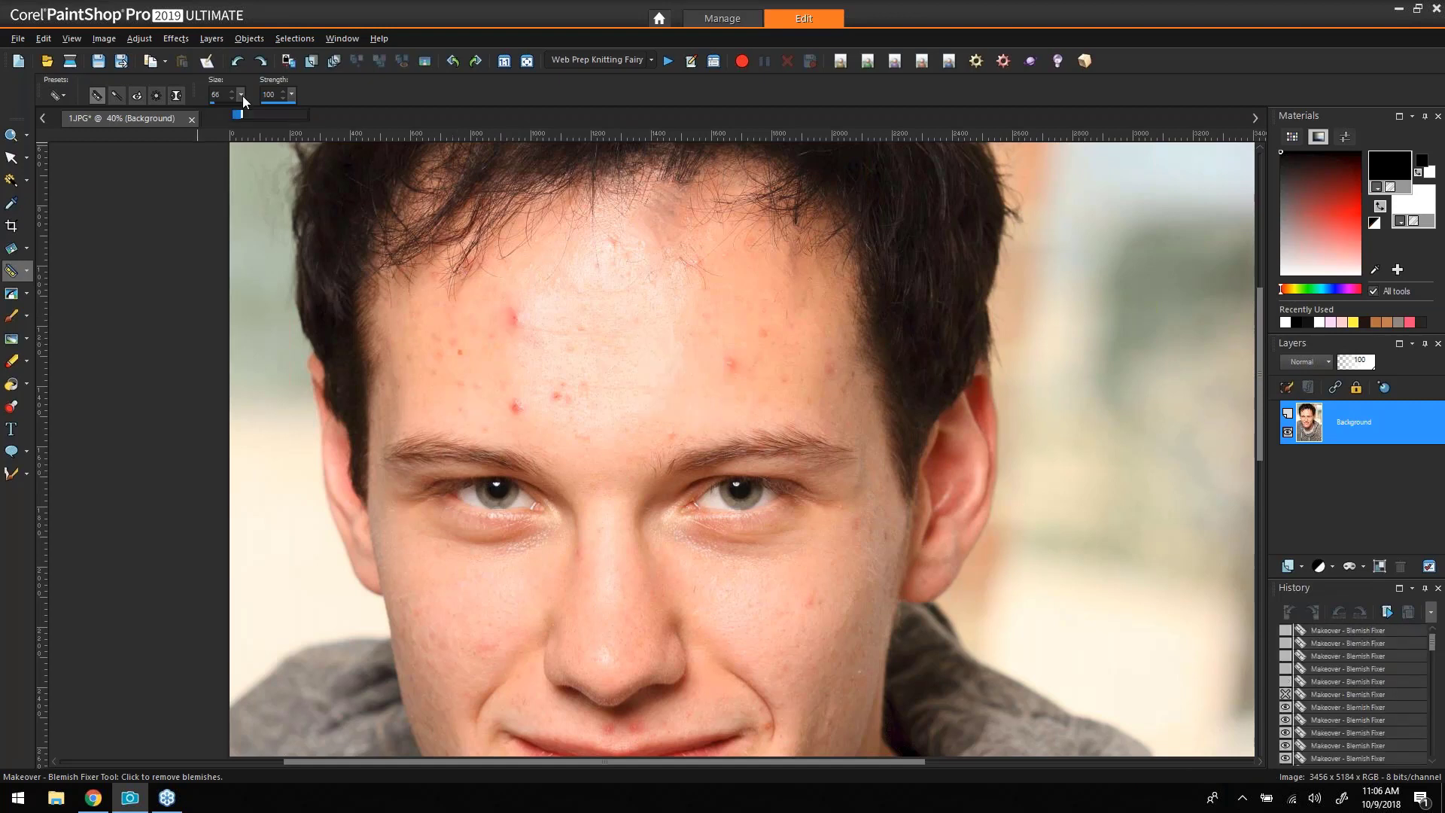
pyautogui.click(516, 319)
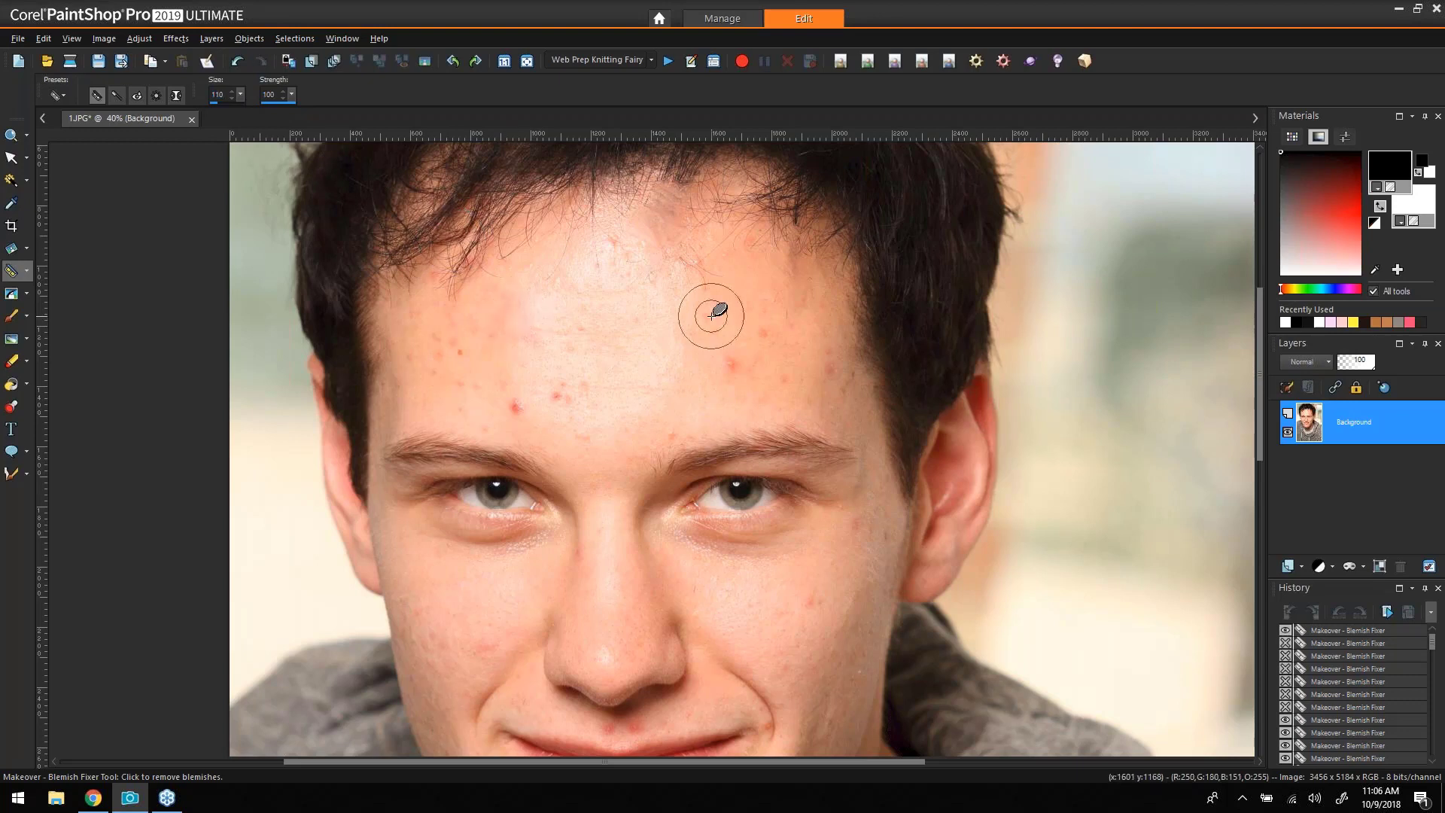
pyautogui.hotkey('ctrl', 'z')
# Try the Blemish Fixer at size 219 on the large forehead blemish, compare before and after up close, and undo it.
pyautogui.moveTo(240, 94); pyautogui.dragTo(246, 96)
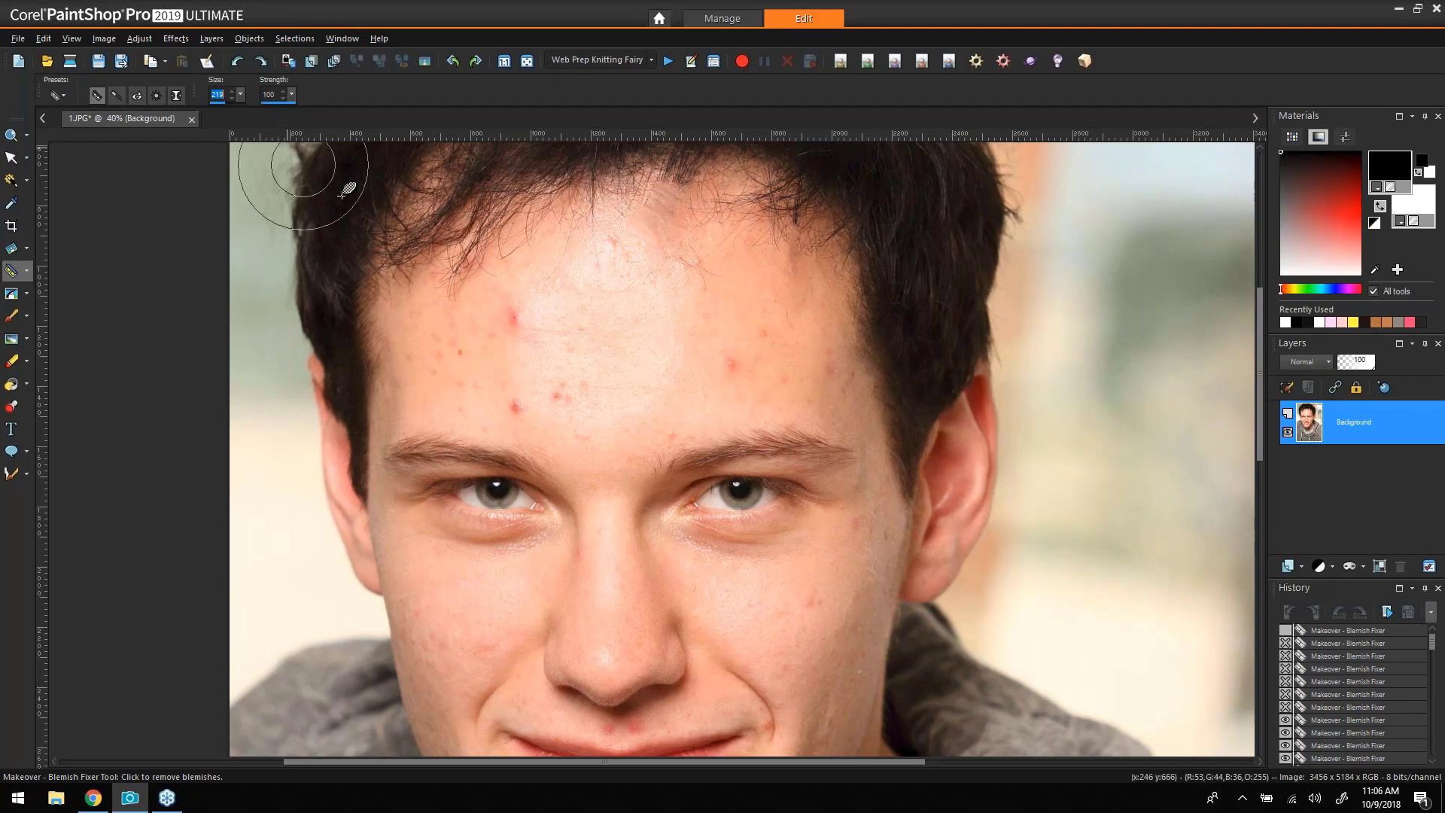
pyautogui.click(514, 318)
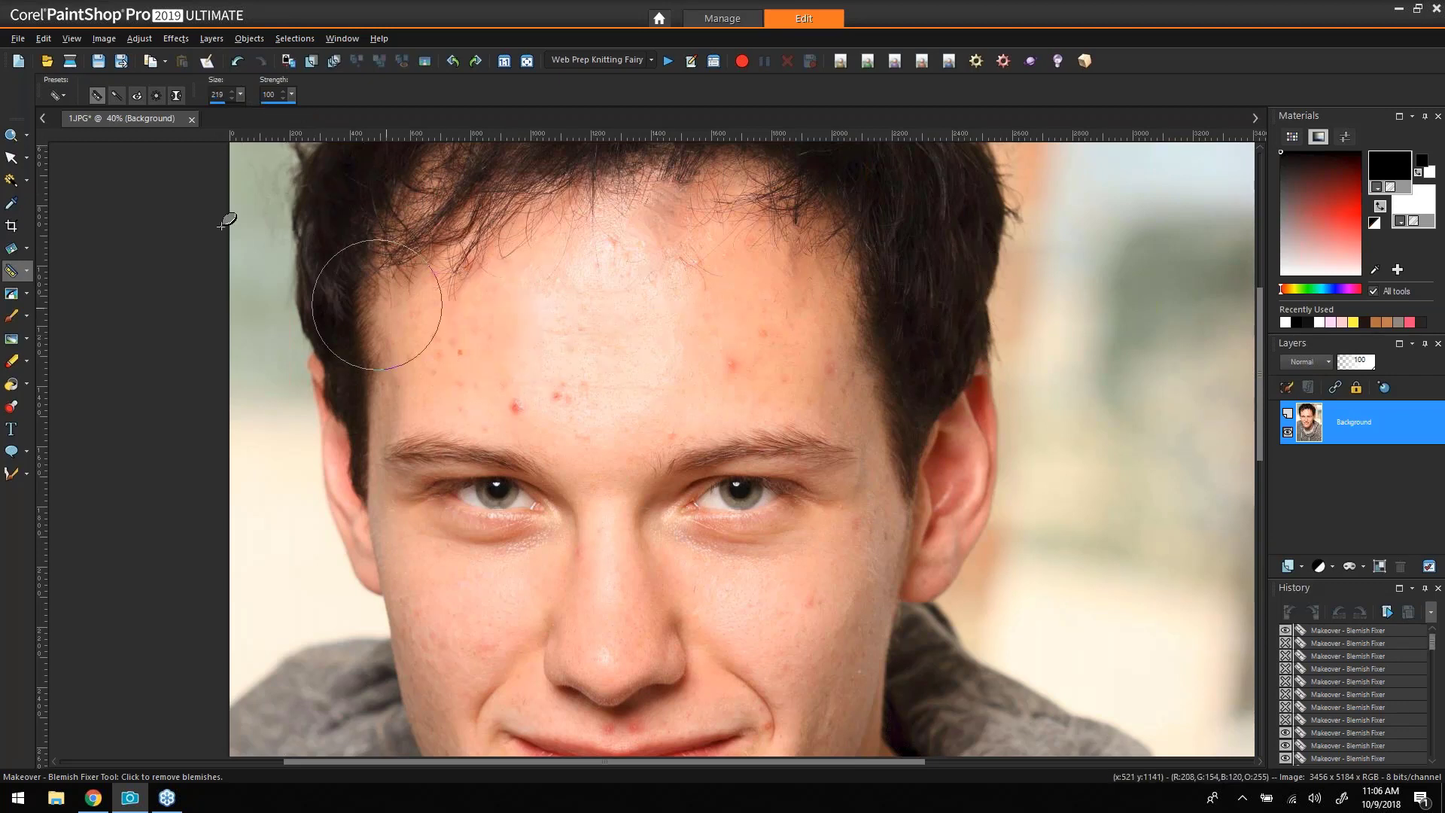
pyautogui.click(15, 136)
pyautogui.moveTo(403, 226); pyautogui.dragTo(558, 363)
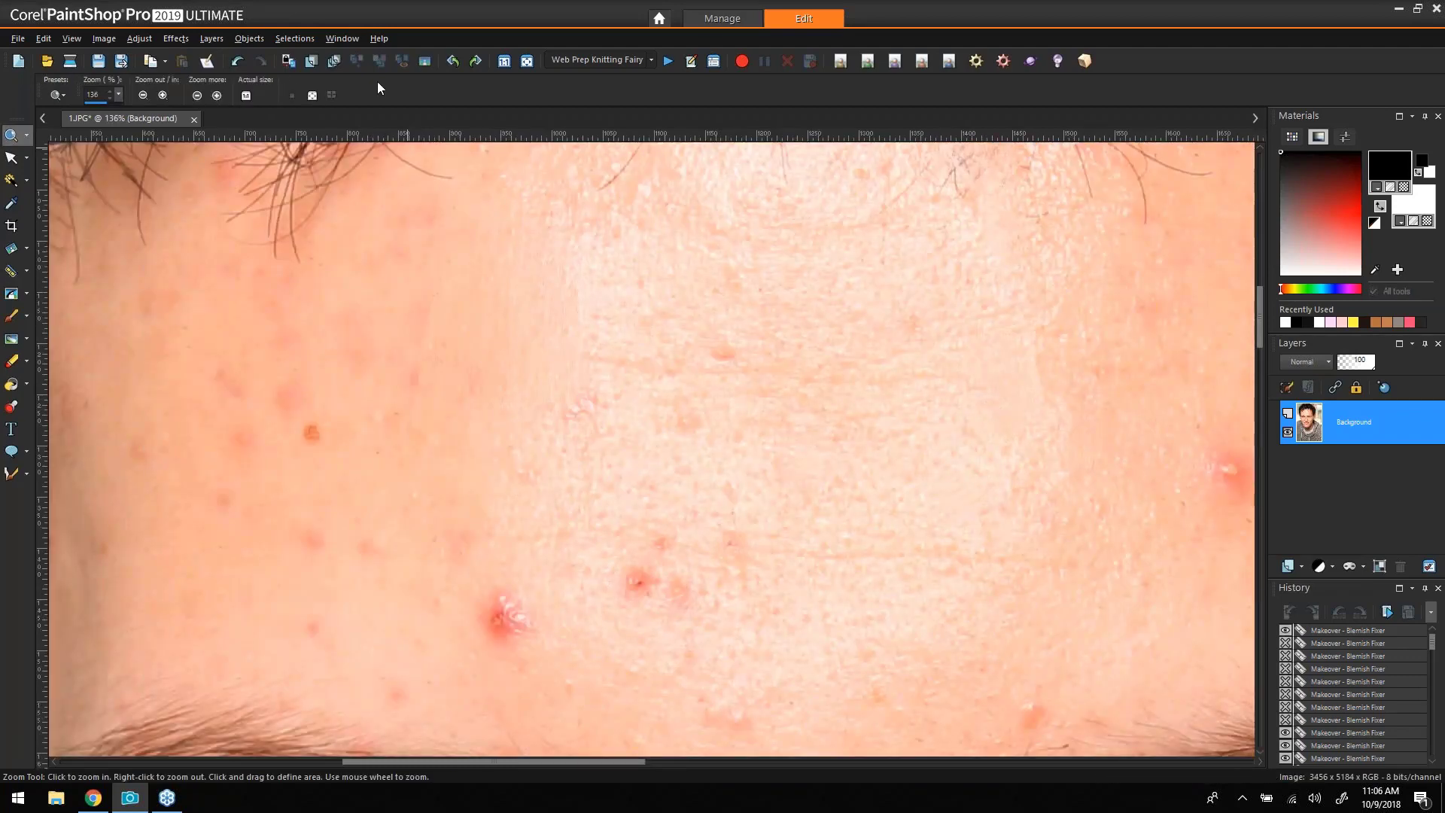
pyautogui.click(242, 61)
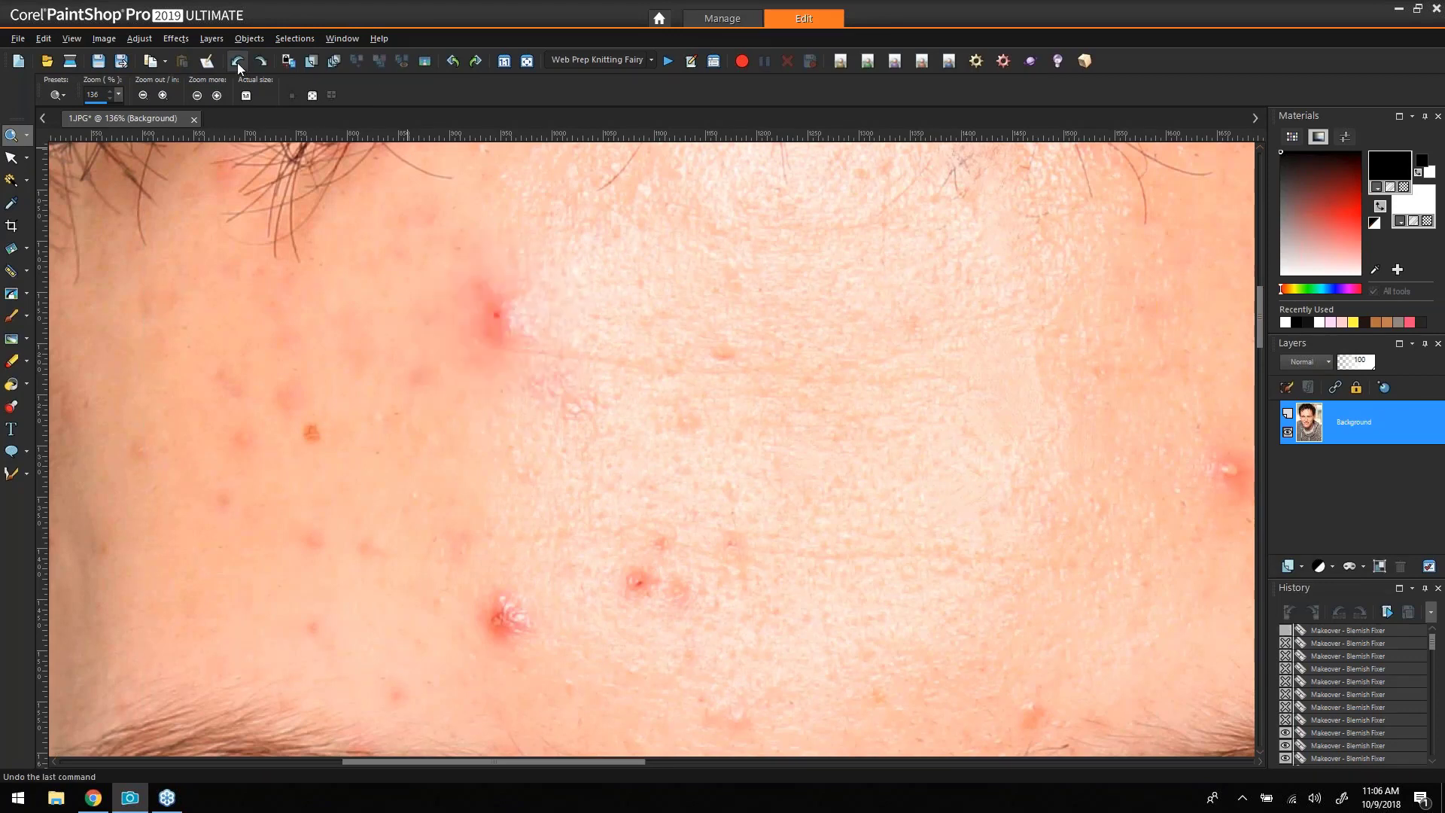
pyautogui.click(261, 63)
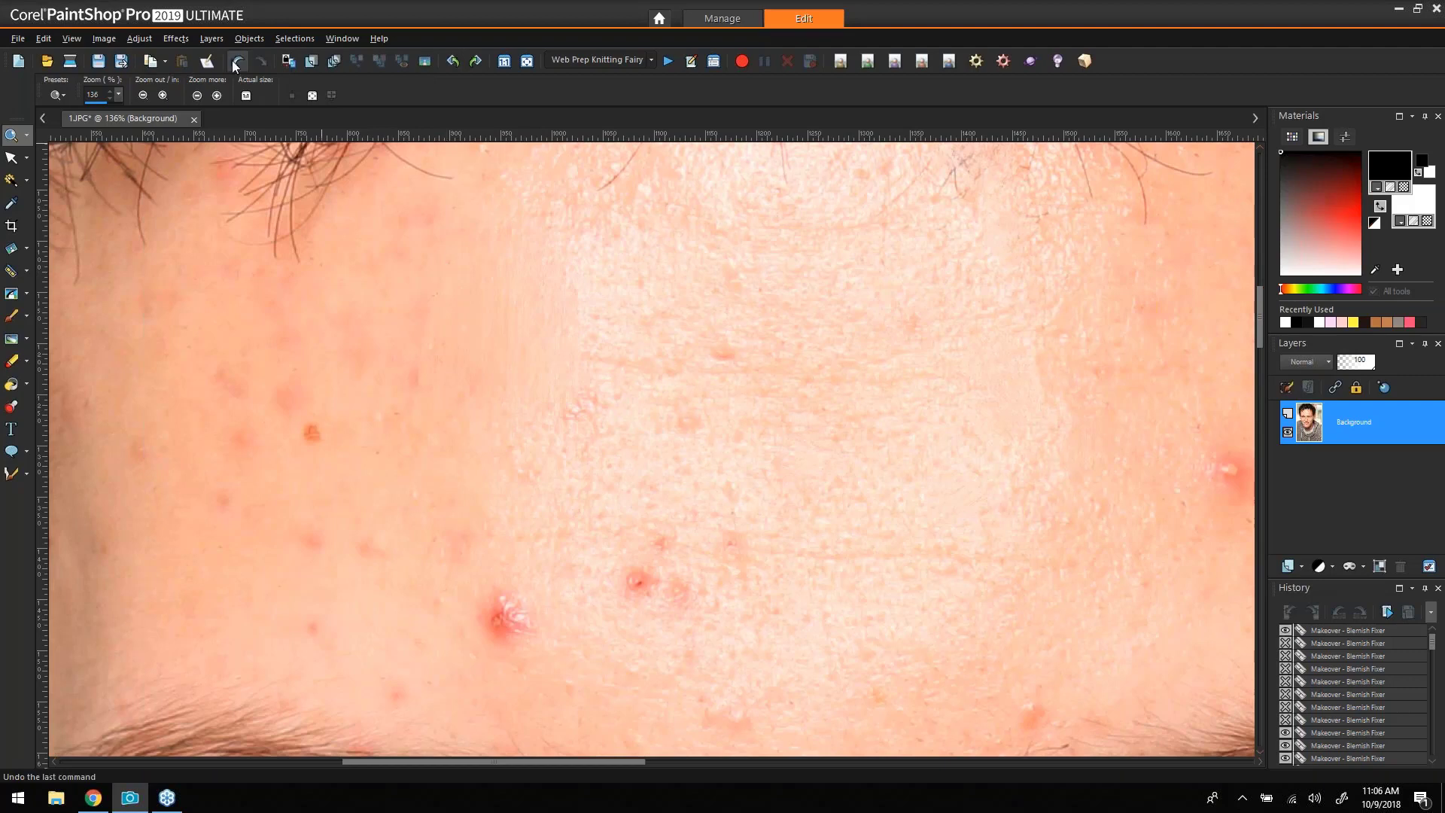
pyautogui.click(238, 61)
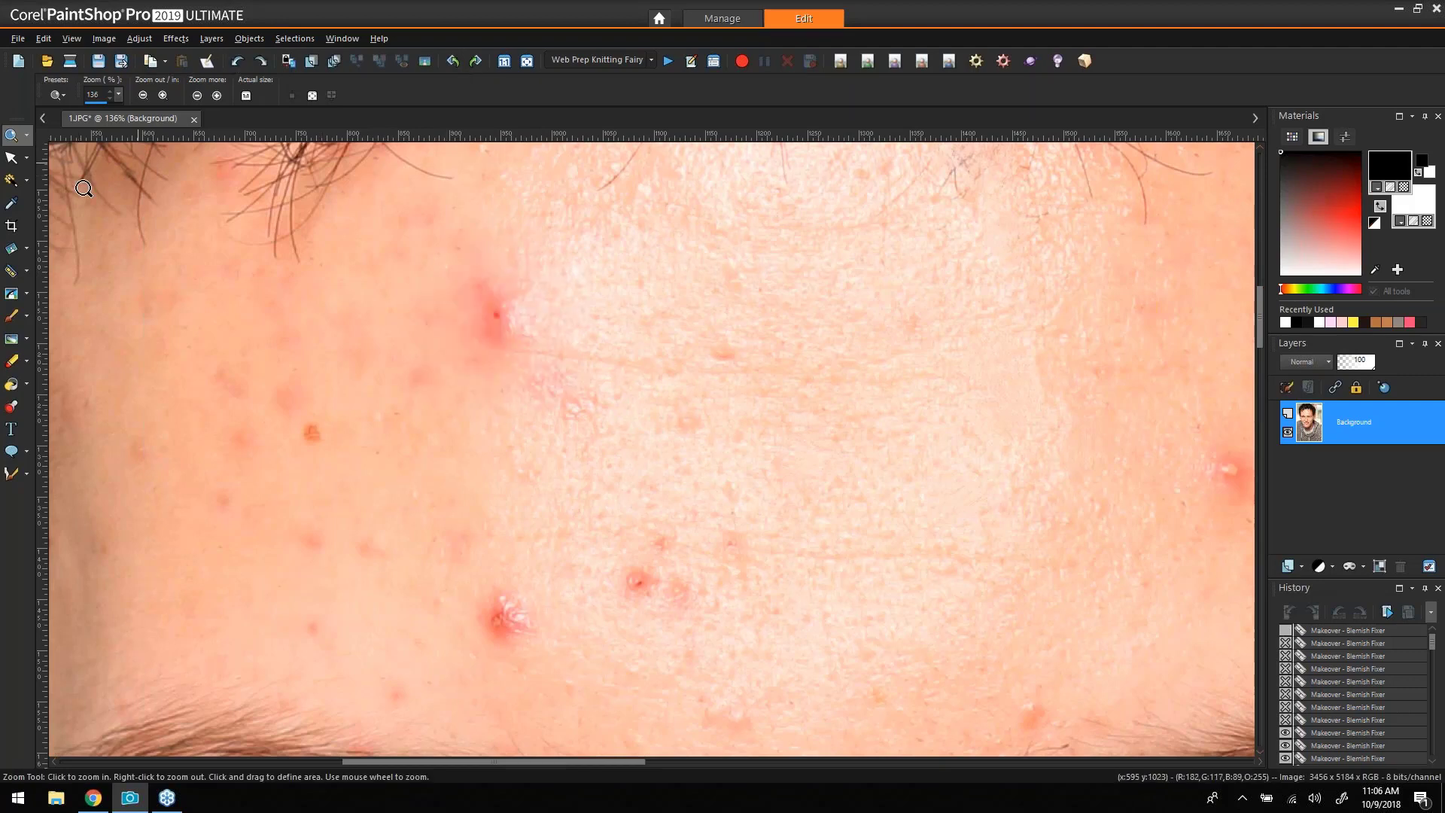
# Remove the large red blemish on the left side of the forehead with repeated small Blemish Fixer dabs at size 43.
pyautogui.click(11, 271)
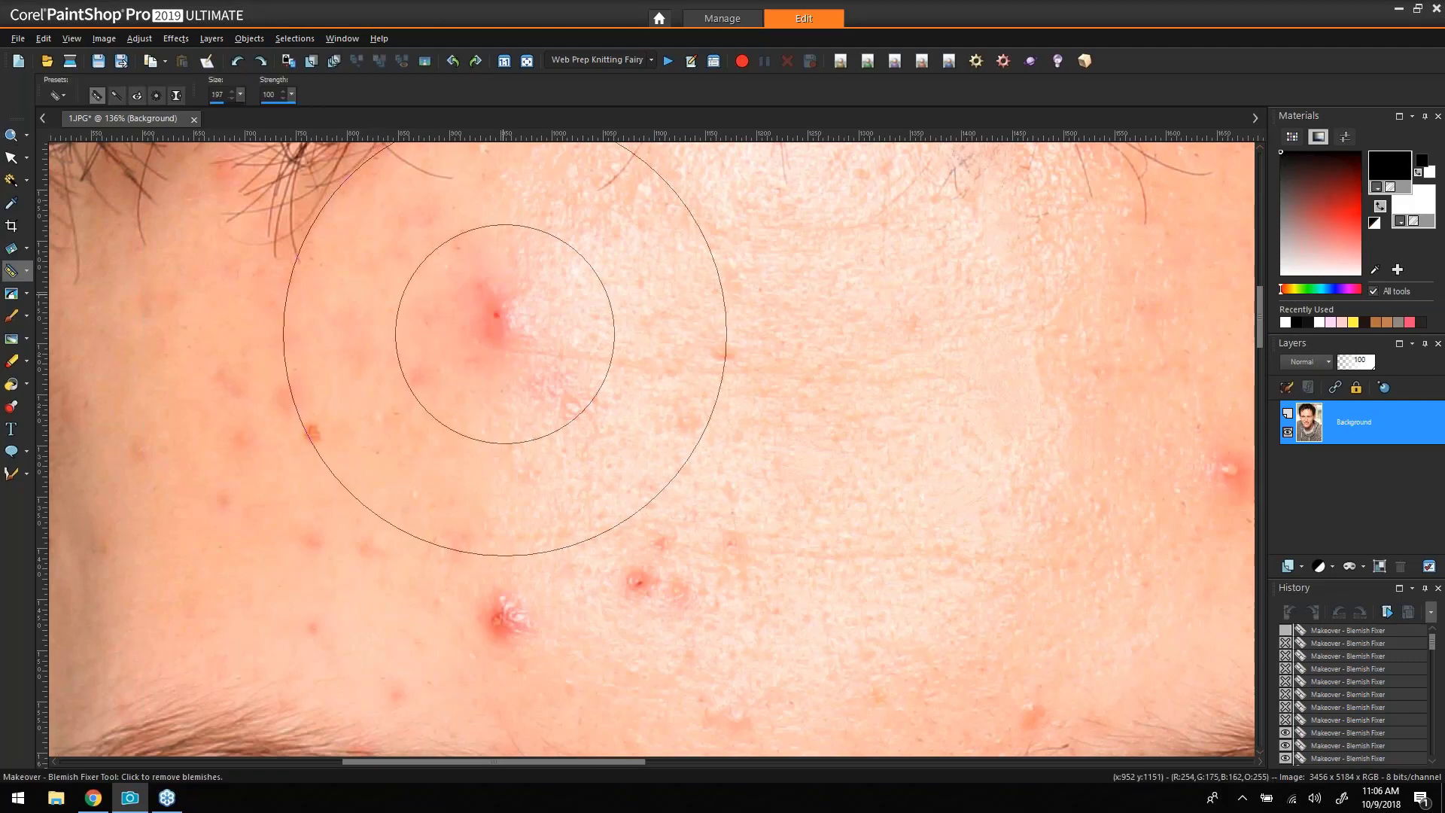
pyautogui.moveTo(502, 295)
pyautogui.mouseDown()
pyautogui.moveTo(513, 224)
pyautogui.moveTo(482, 160)
pyautogui.mouseUp()
pyautogui.click(503, 324)
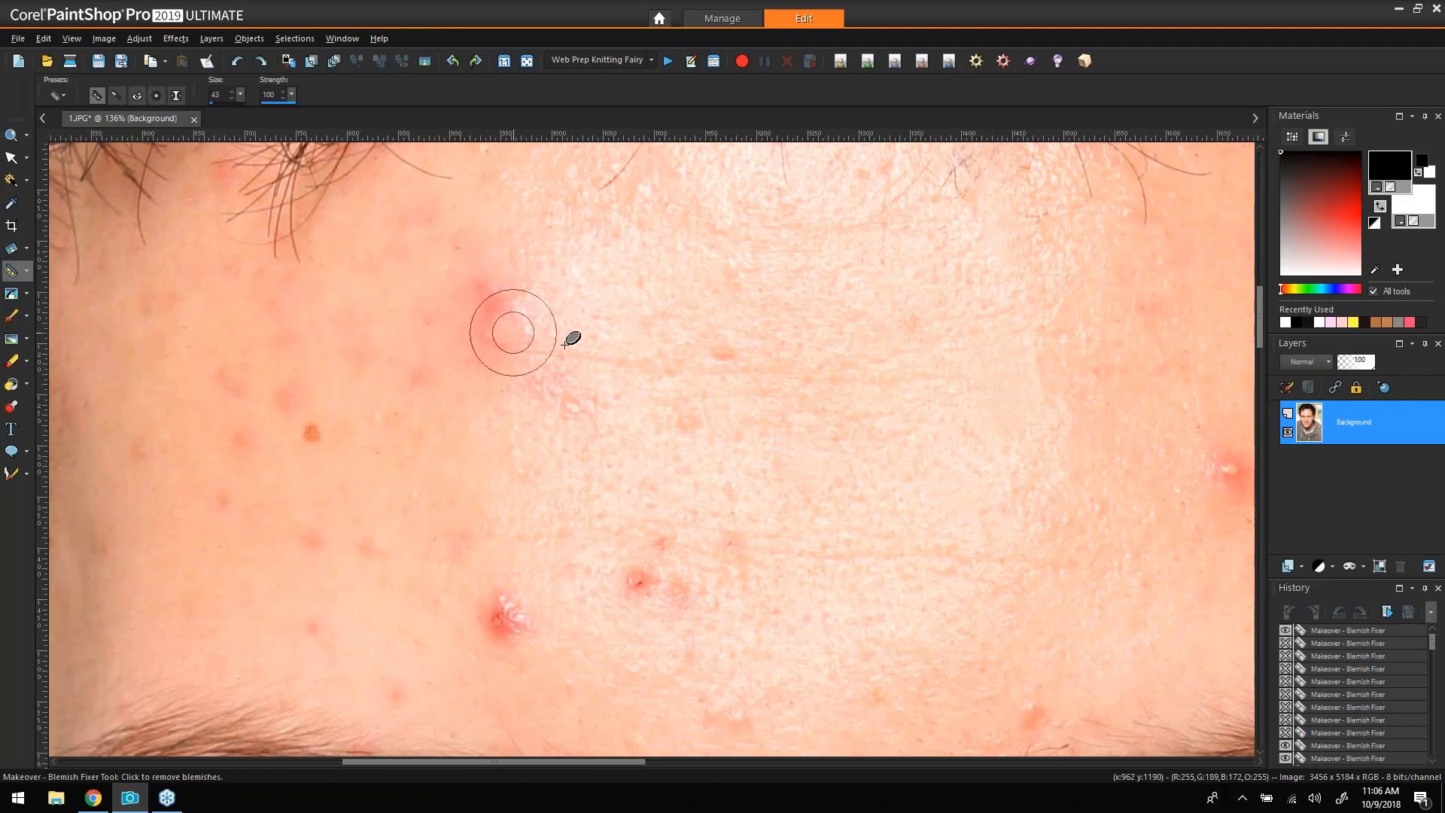
pyautogui.click(511, 299)
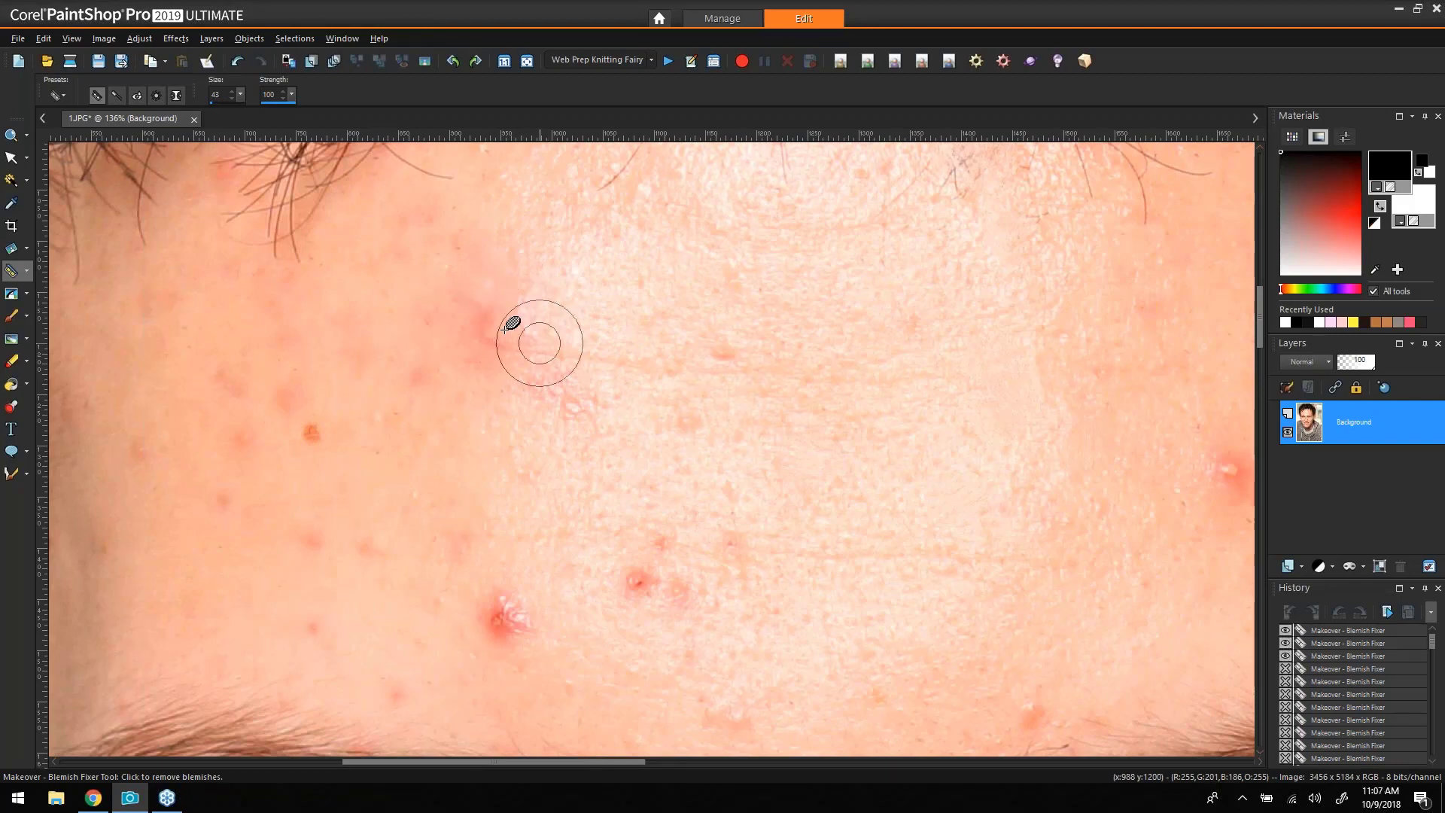
pyautogui.click(539, 343)
pyautogui.click(554, 385)
pyautogui.click(488, 342)
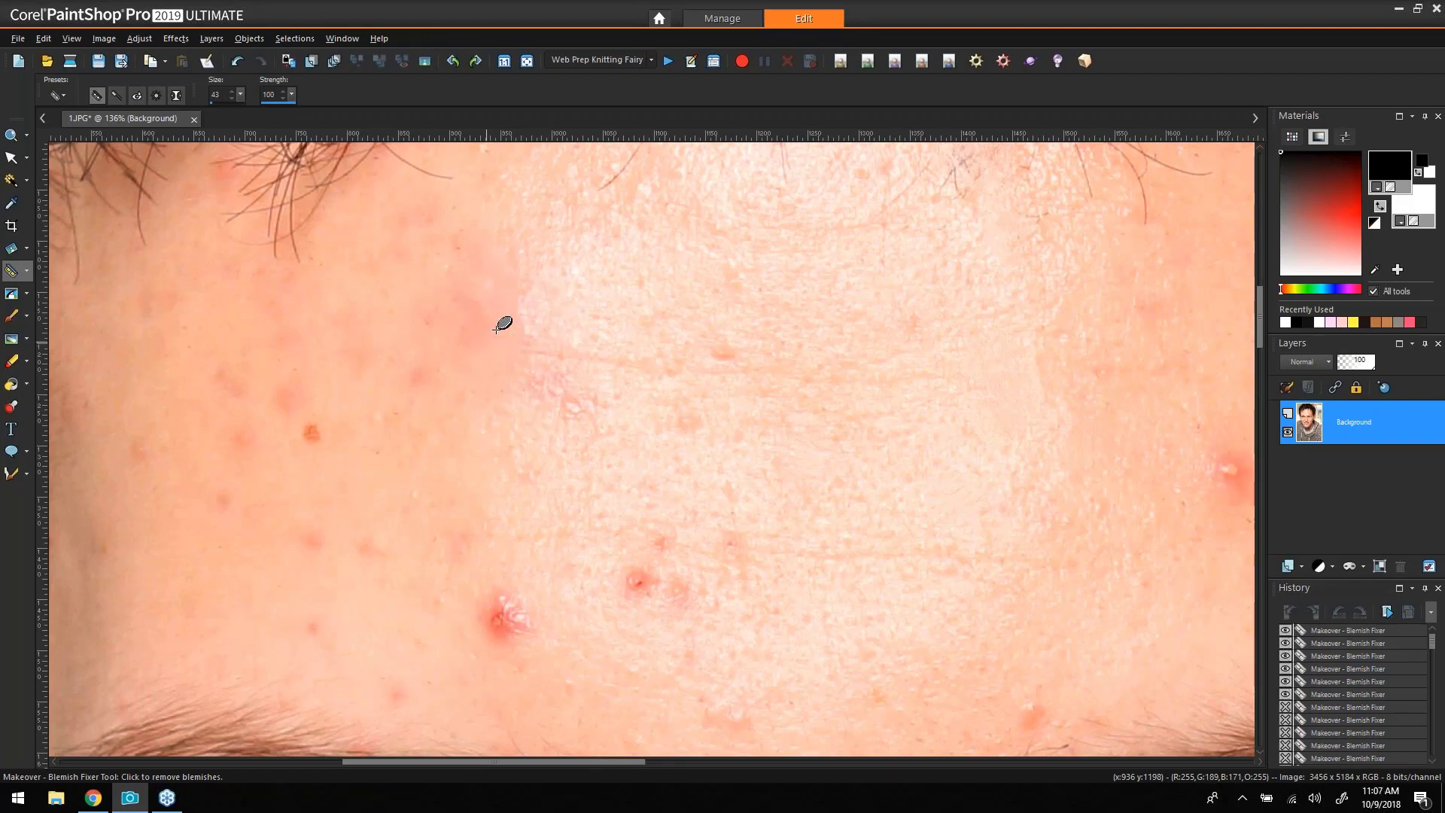
pyautogui.click(471, 300)
pyautogui.click(484, 341)
pyautogui.click(483, 341)
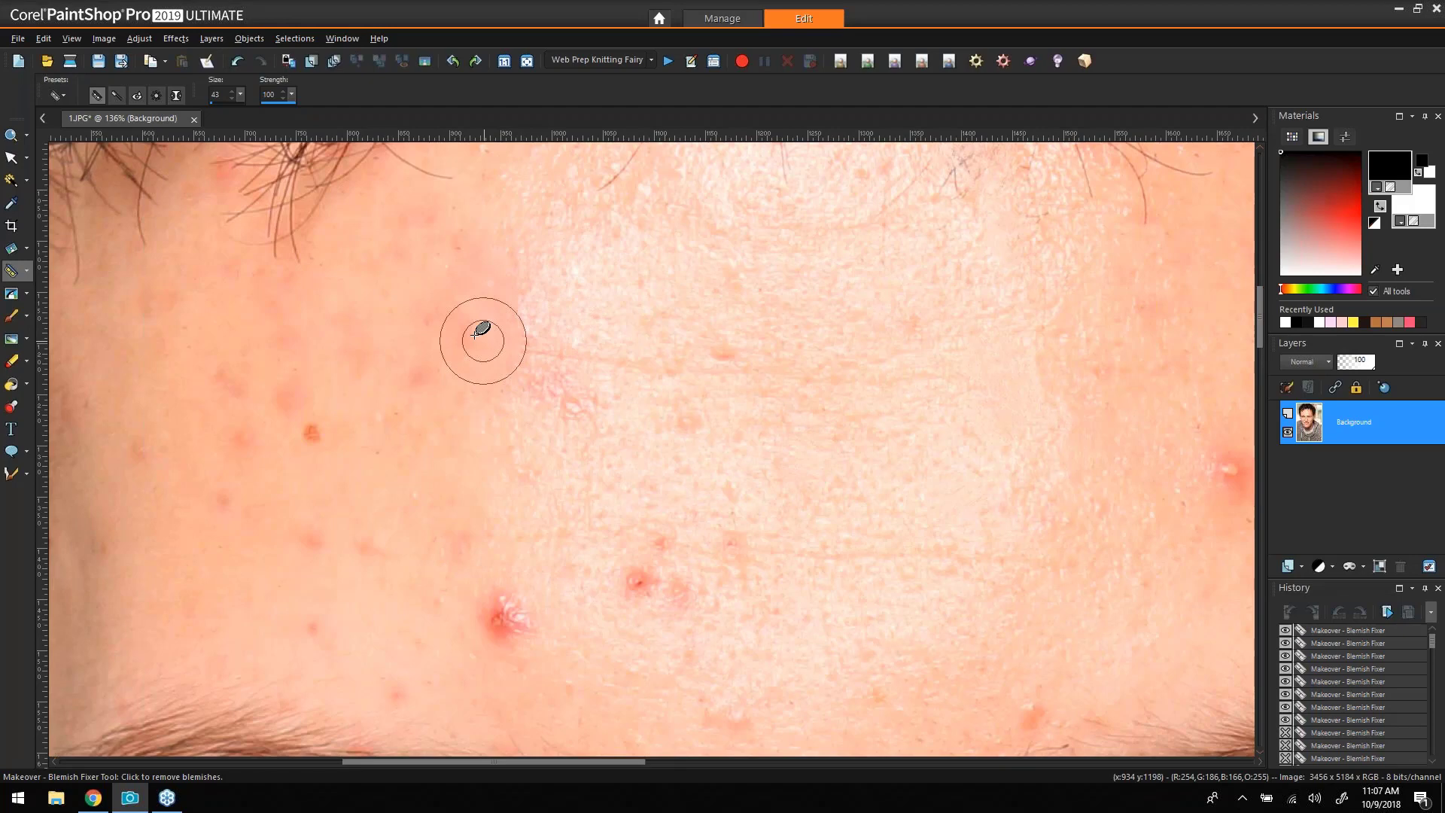
# Remove the red spots across the forehead above both eyebrows with the Blemish Fixer at size 43.
pyautogui.click(527, 60)
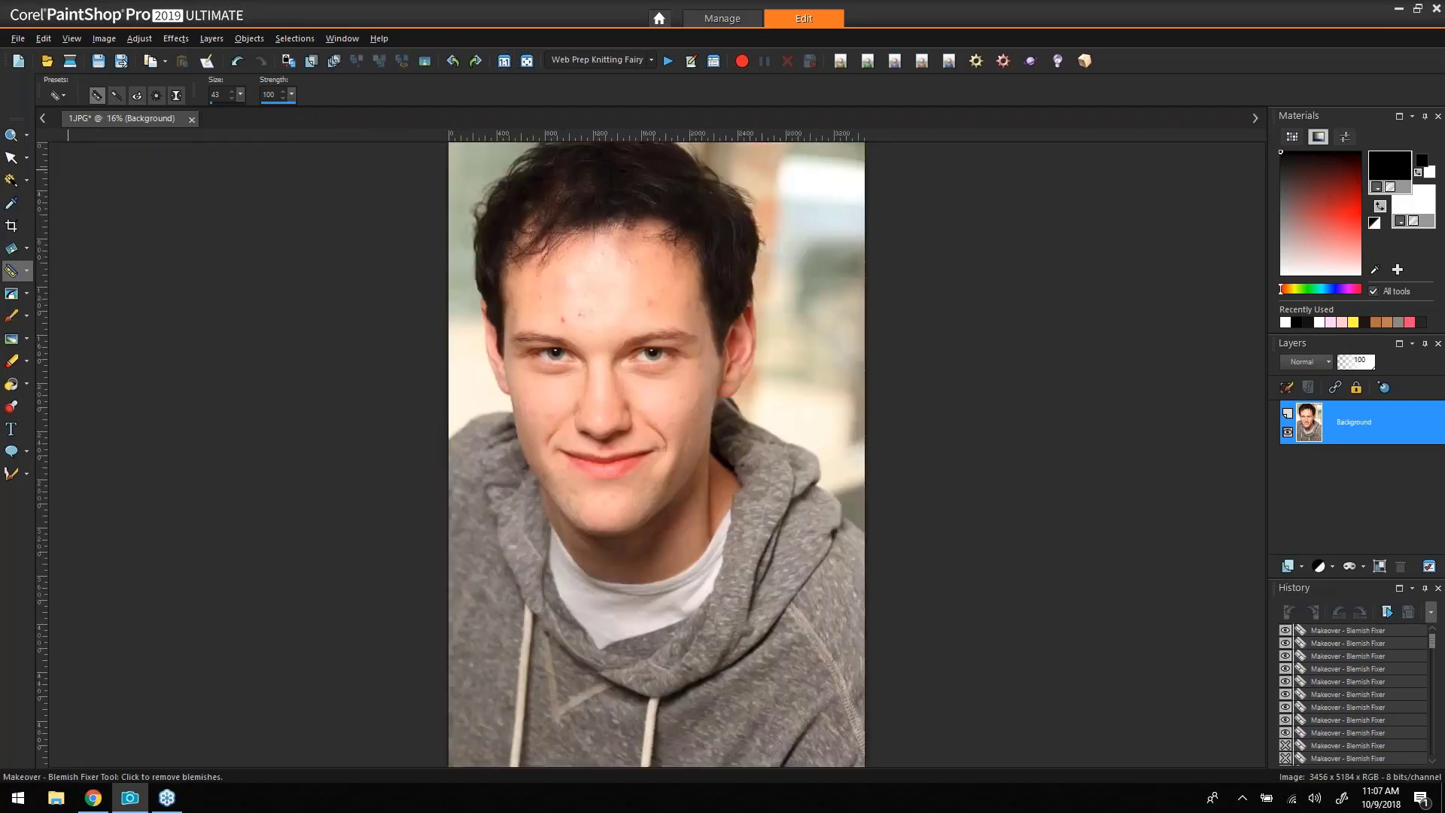
pyautogui.press('z')
pyautogui.moveTo(484, 219); pyautogui.dragTo(725, 371)
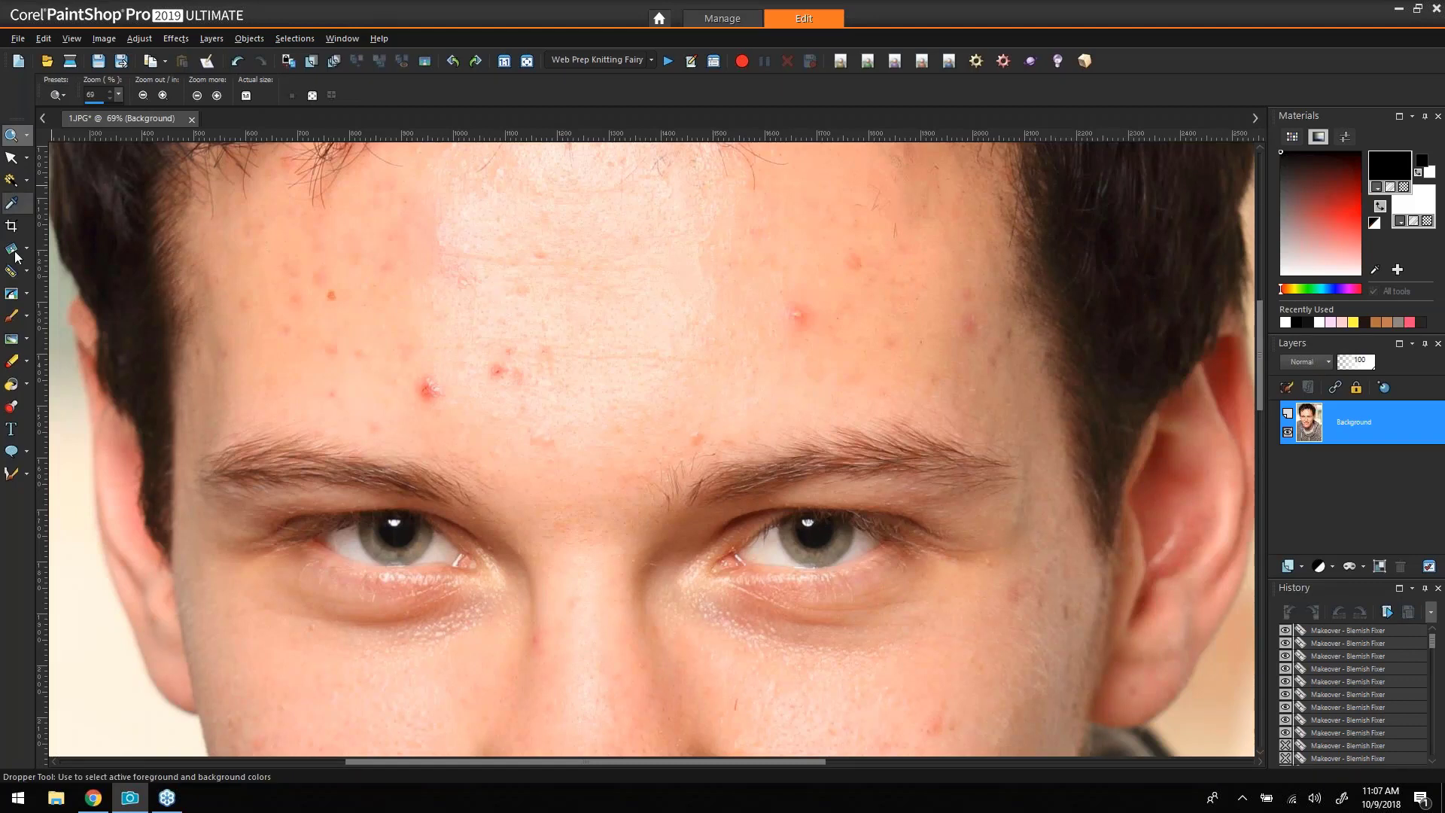
pyautogui.click(11, 271)
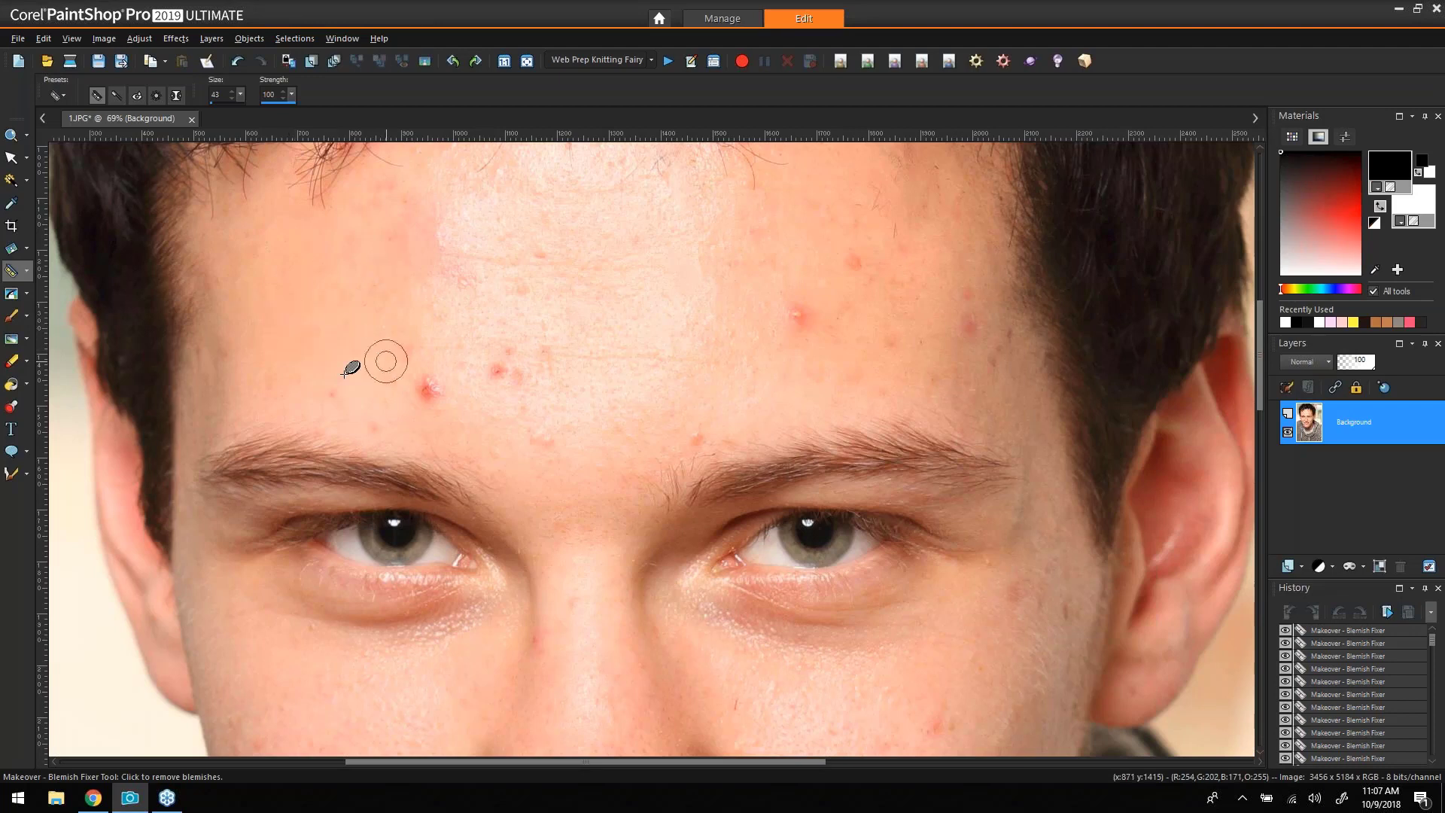
pyautogui.click(429, 390)
pyautogui.click(428, 384)
pyautogui.click(496, 371)
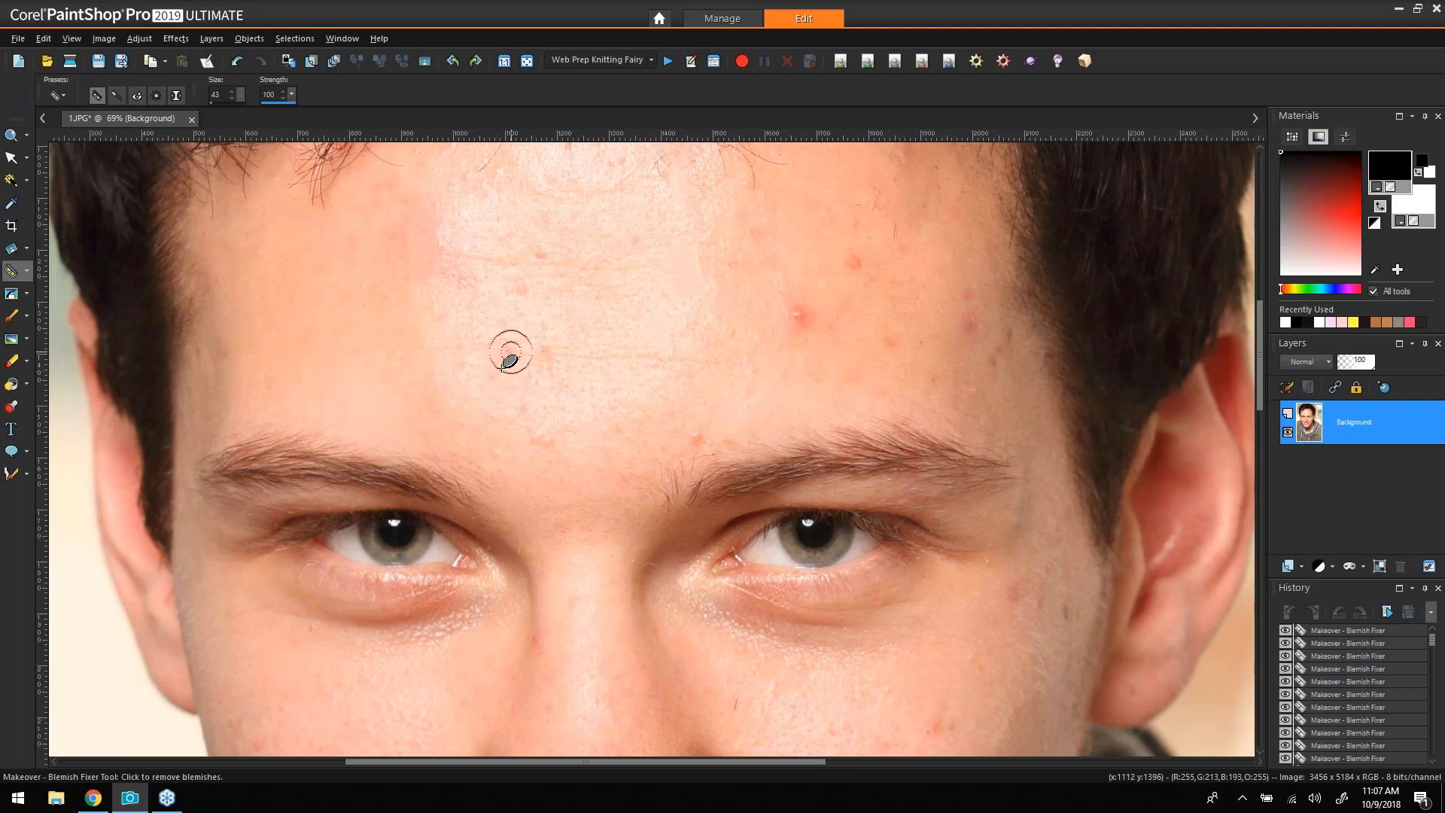
pyautogui.click(503, 358)
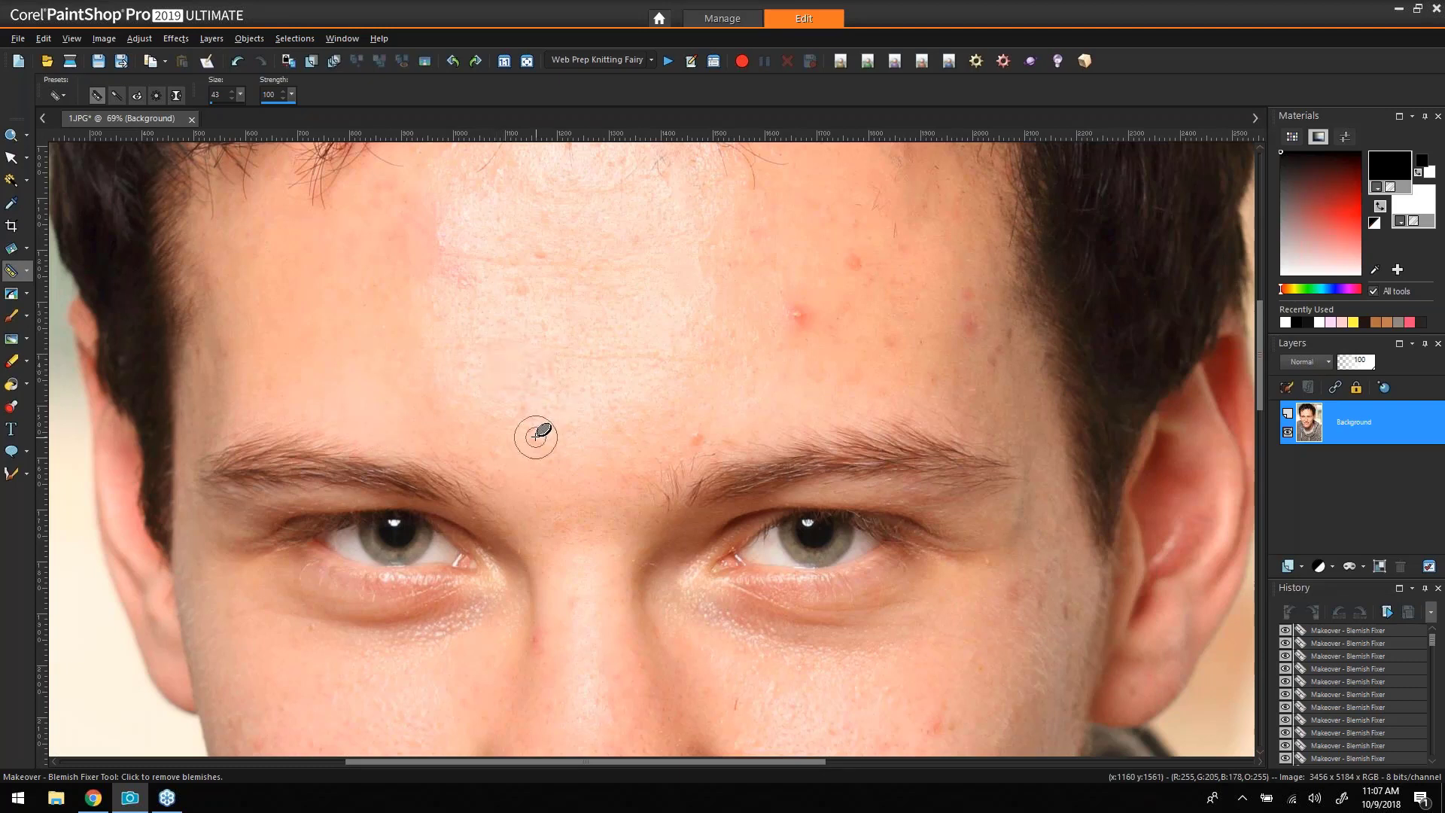
pyautogui.click(698, 437)
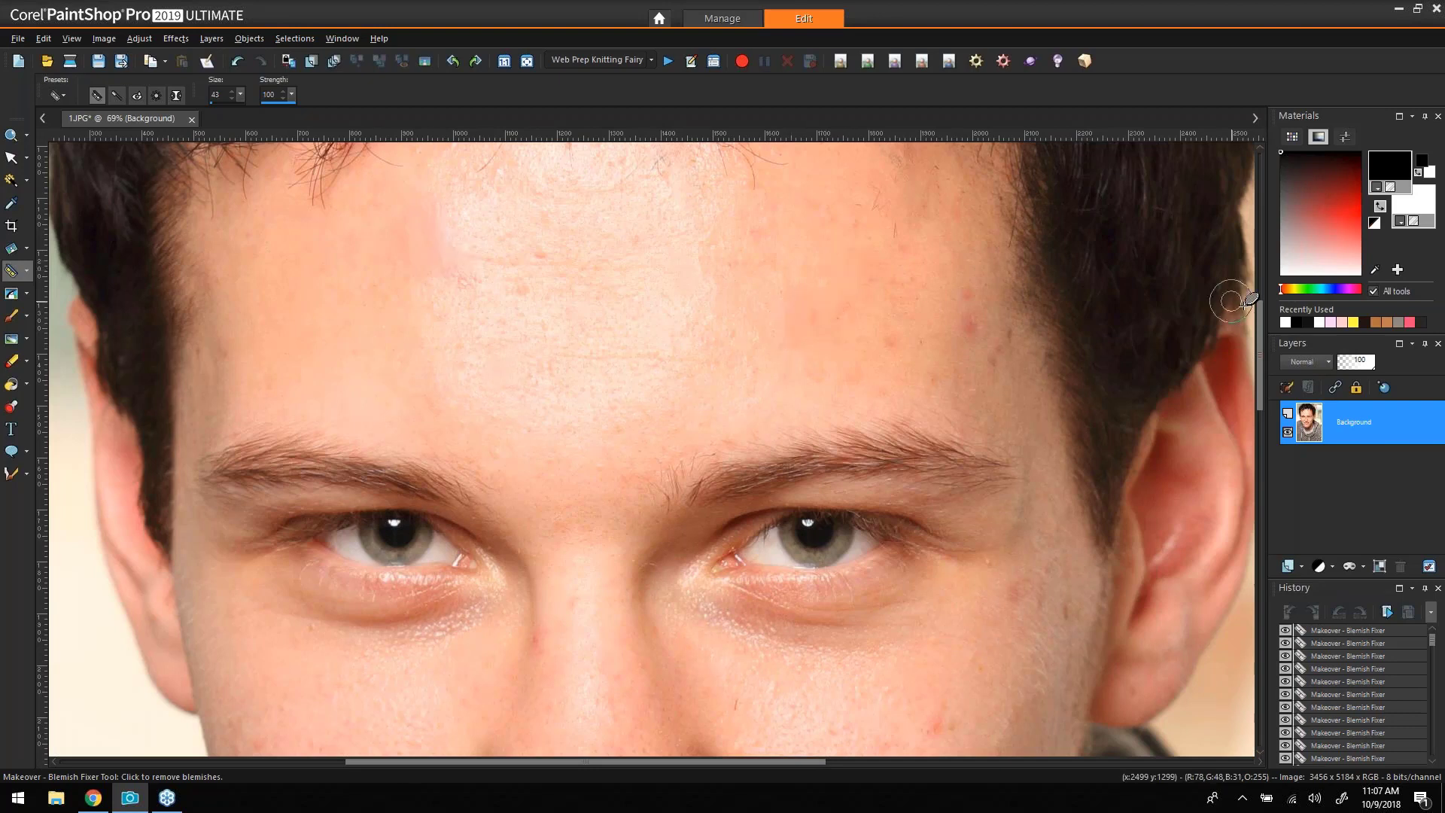
# Try the Blemish Fixer at size 106 on the marks below the middle of the hairline and undo the attempts.
pyautogui.scroll(5, 1231, 301)
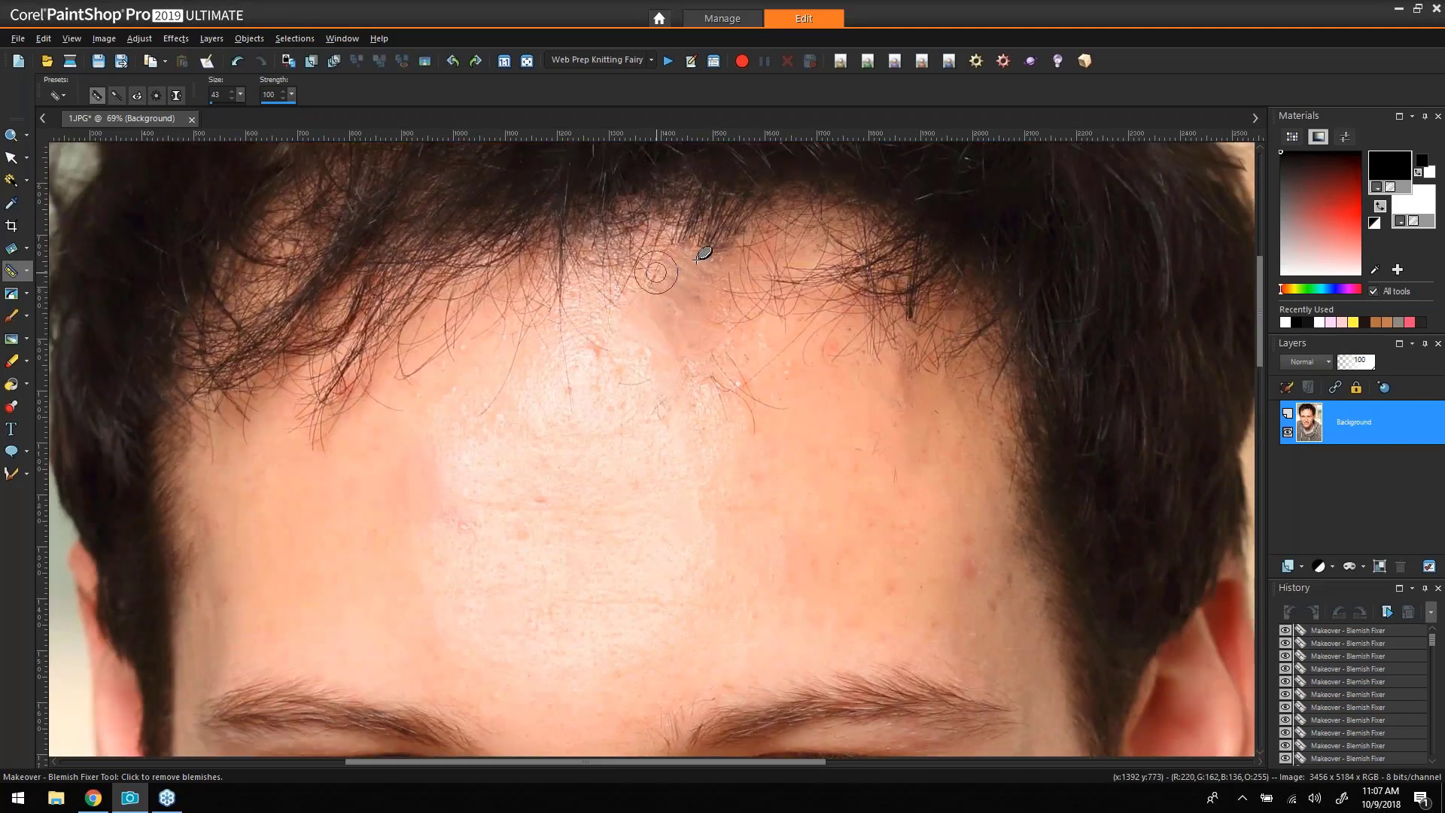
pyautogui.moveTo(655, 373); pyautogui.dragTo(668, 405)
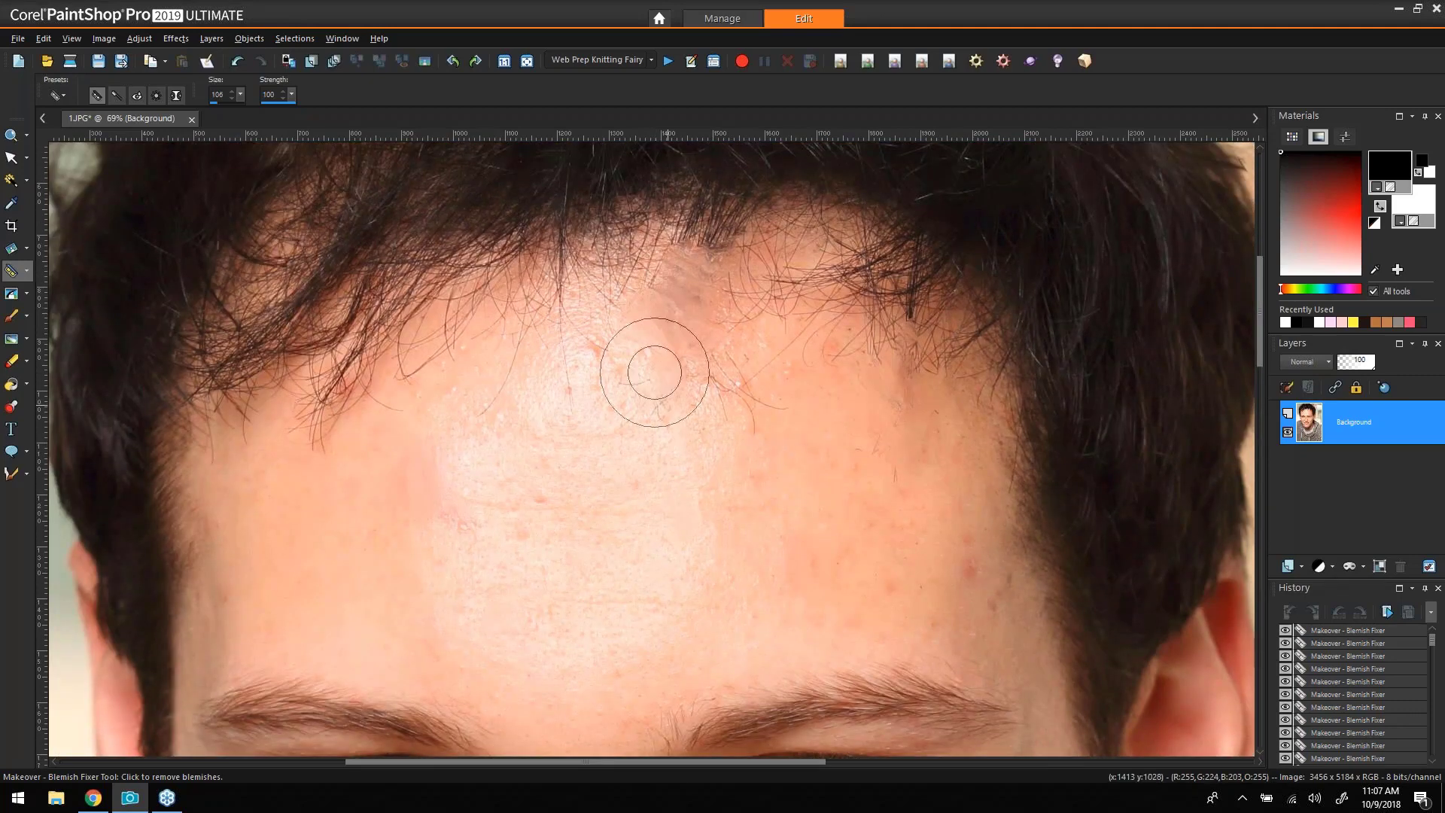
pyautogui.click(701, 301)
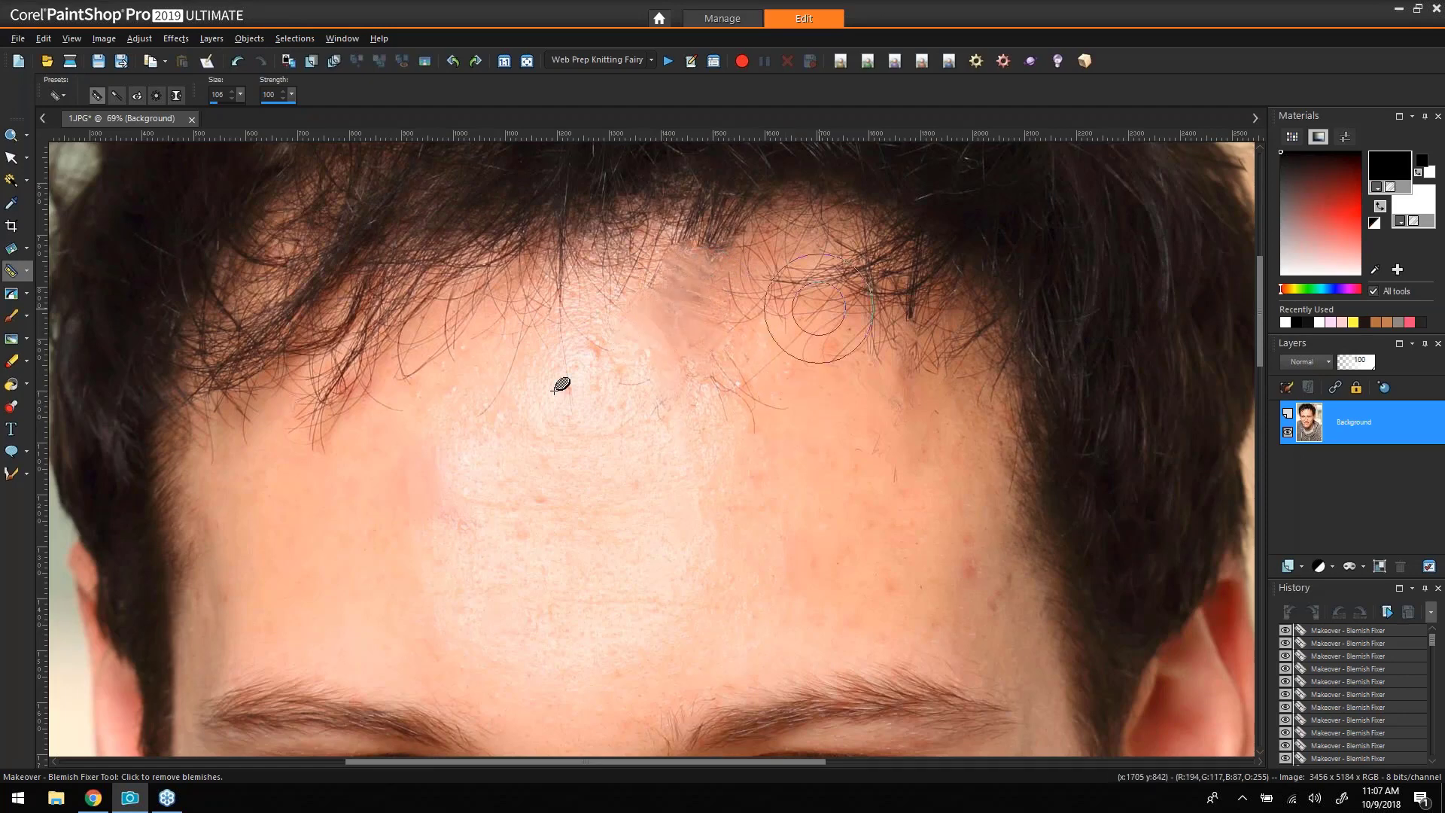
pyautogui.click(237, 63)
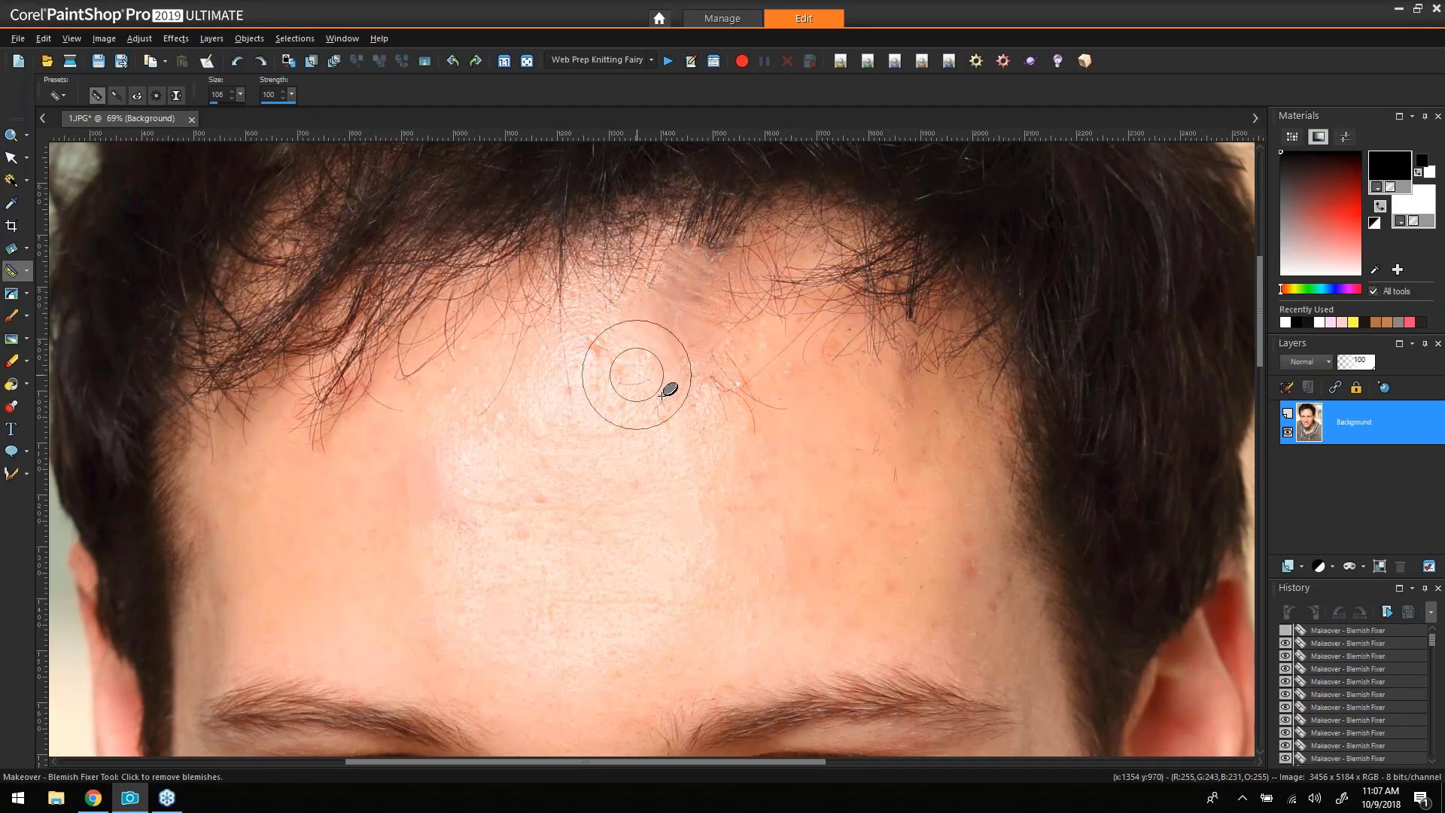
pyautogui.hotkey('ctrl', 'z')
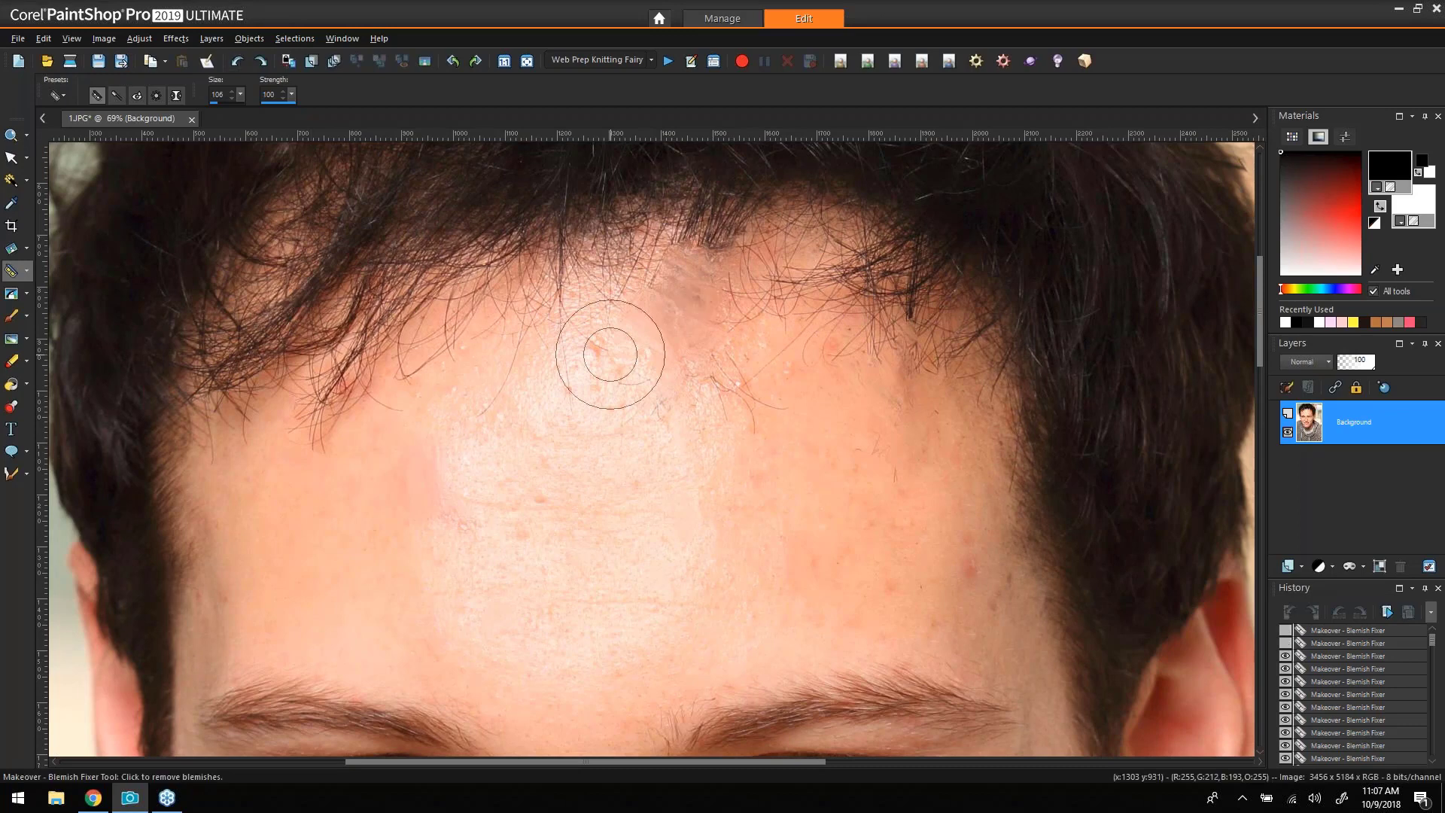
# Remove the blemishes on the upper forehead just below the hairline with the Blemish Fixer at size 65.
pyautogui.scroll(-4, 610, 354)
pyautogui.press('alt')
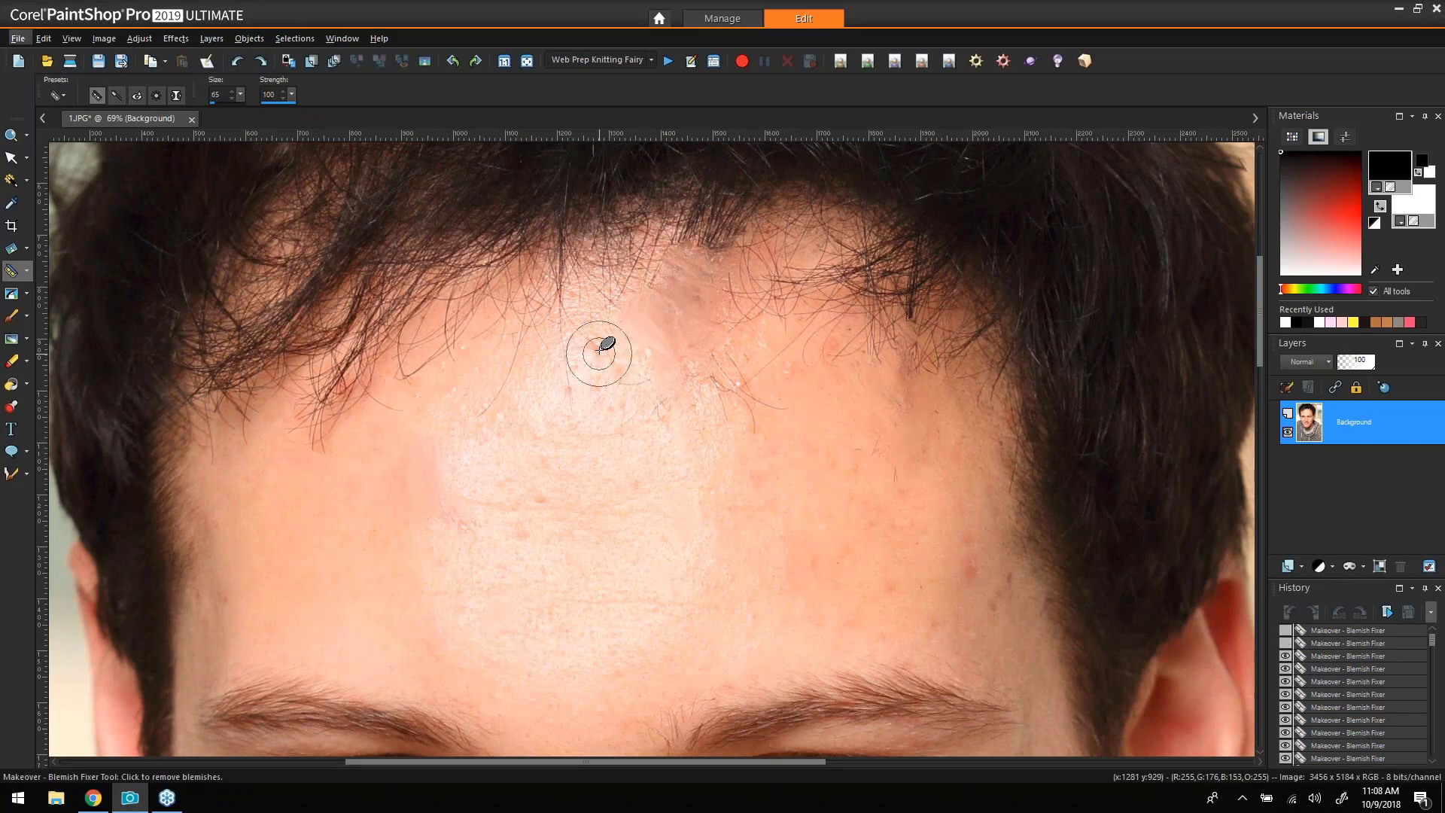
pyautogui.click(600, 349)
pyautogui.click(578, 394)
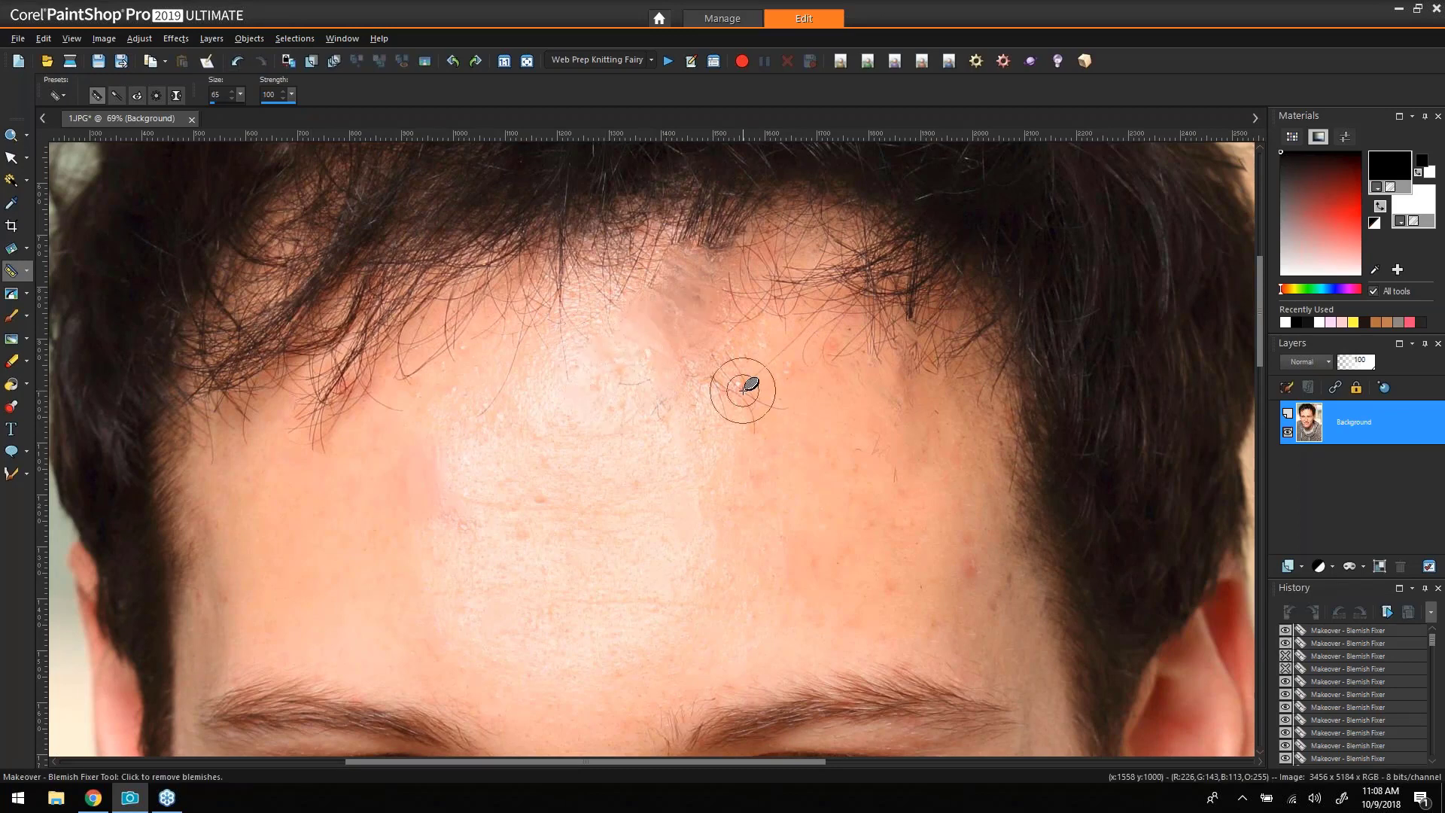
pyautogui.click(743, 391)
pyautogui.click(831, 354)
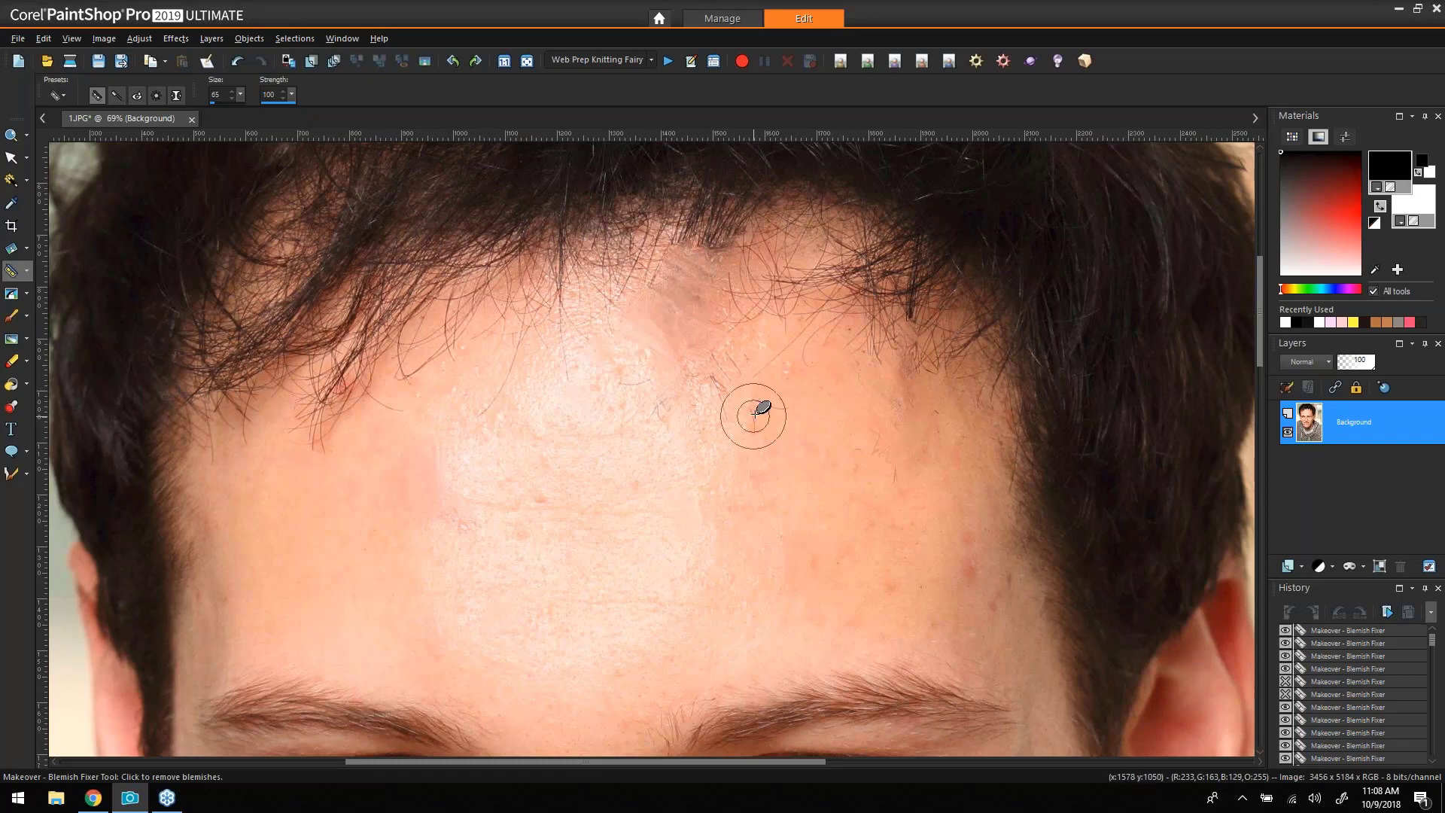
pyautogui.click(754, 412)
pyautogui.click(788, 411)
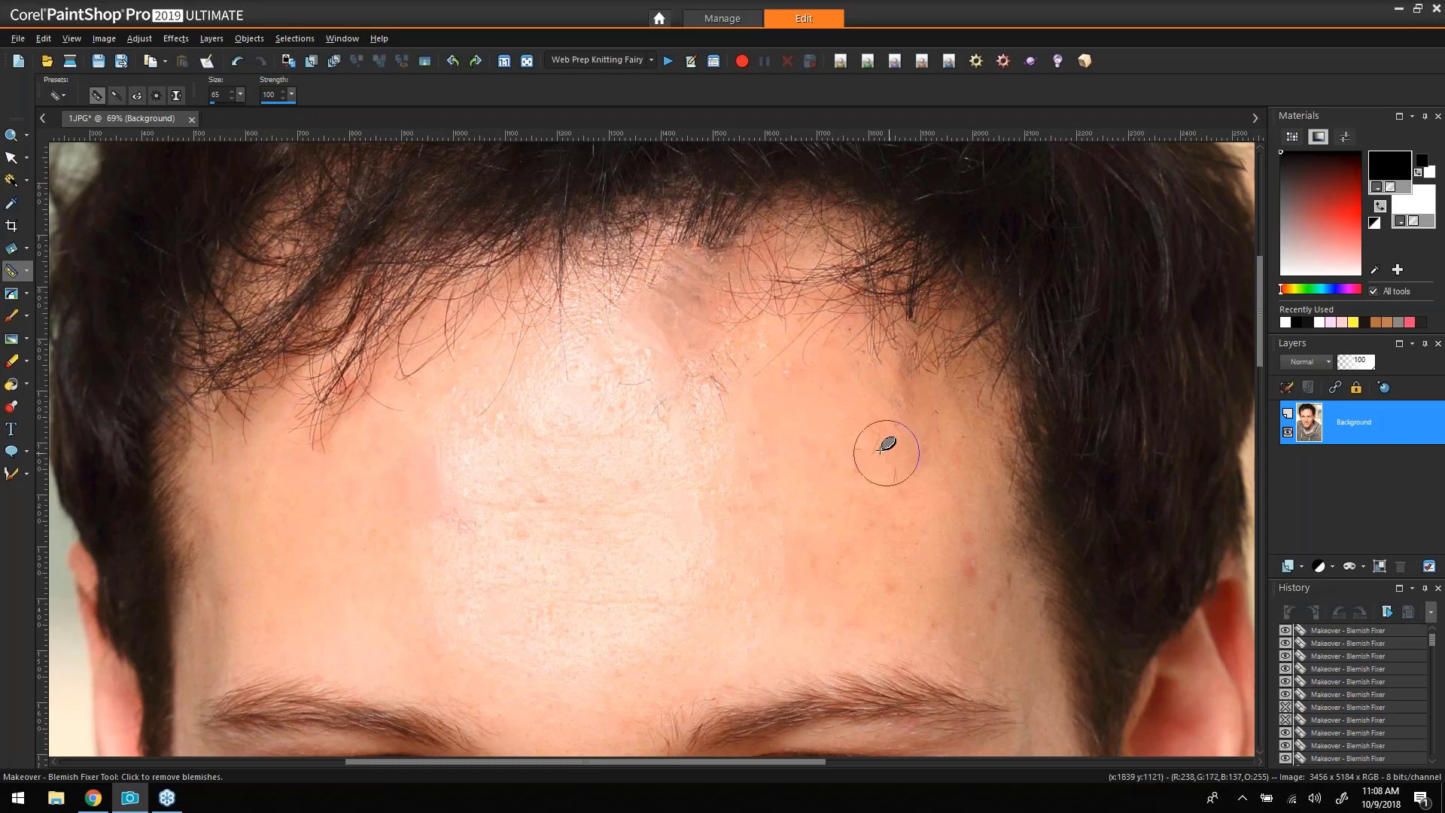
# Remove the remaining faint spots on the right side and left of the middle of the forehead with the Blemish Fixer.
pyautogui.click(906, 482)
pyautogui.click(861, 456)
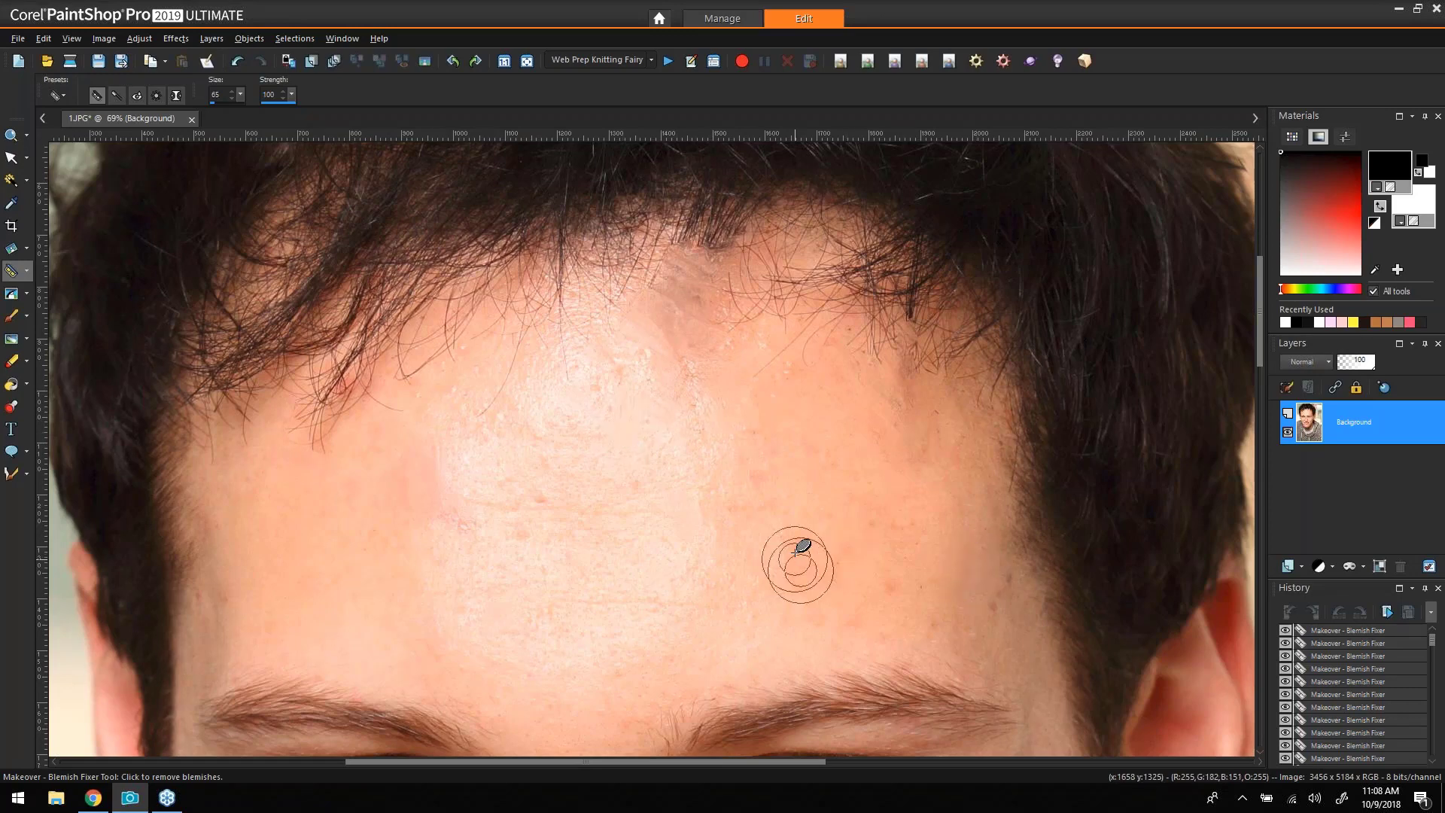
pyautogui.click(457, 505)
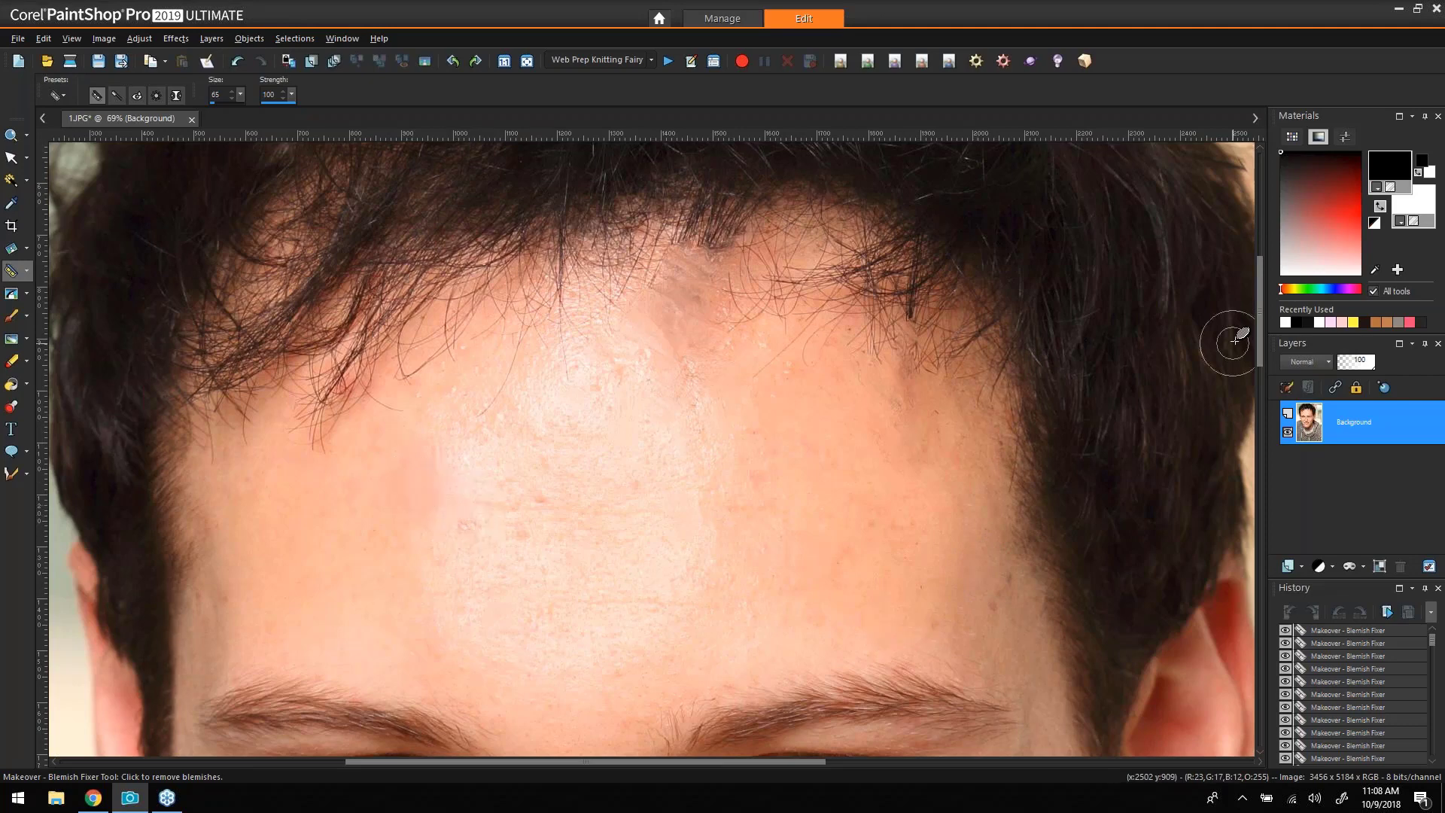
# Remove the red spots on both cheeks with the Blemish Fixer at size 65.
pyautogui.scroll(-6, 1234, 341)
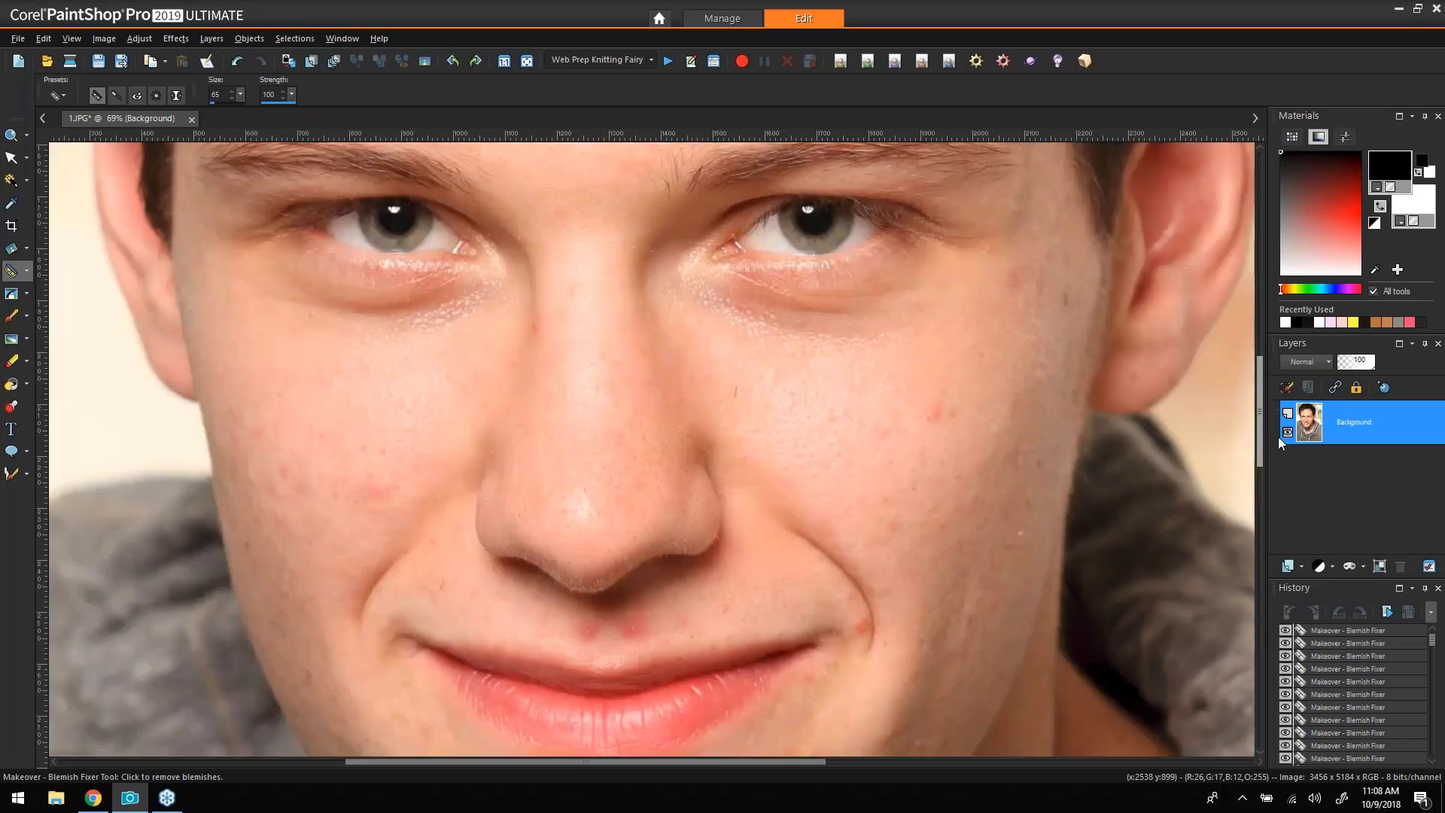
pyautogui.click(914, 414)
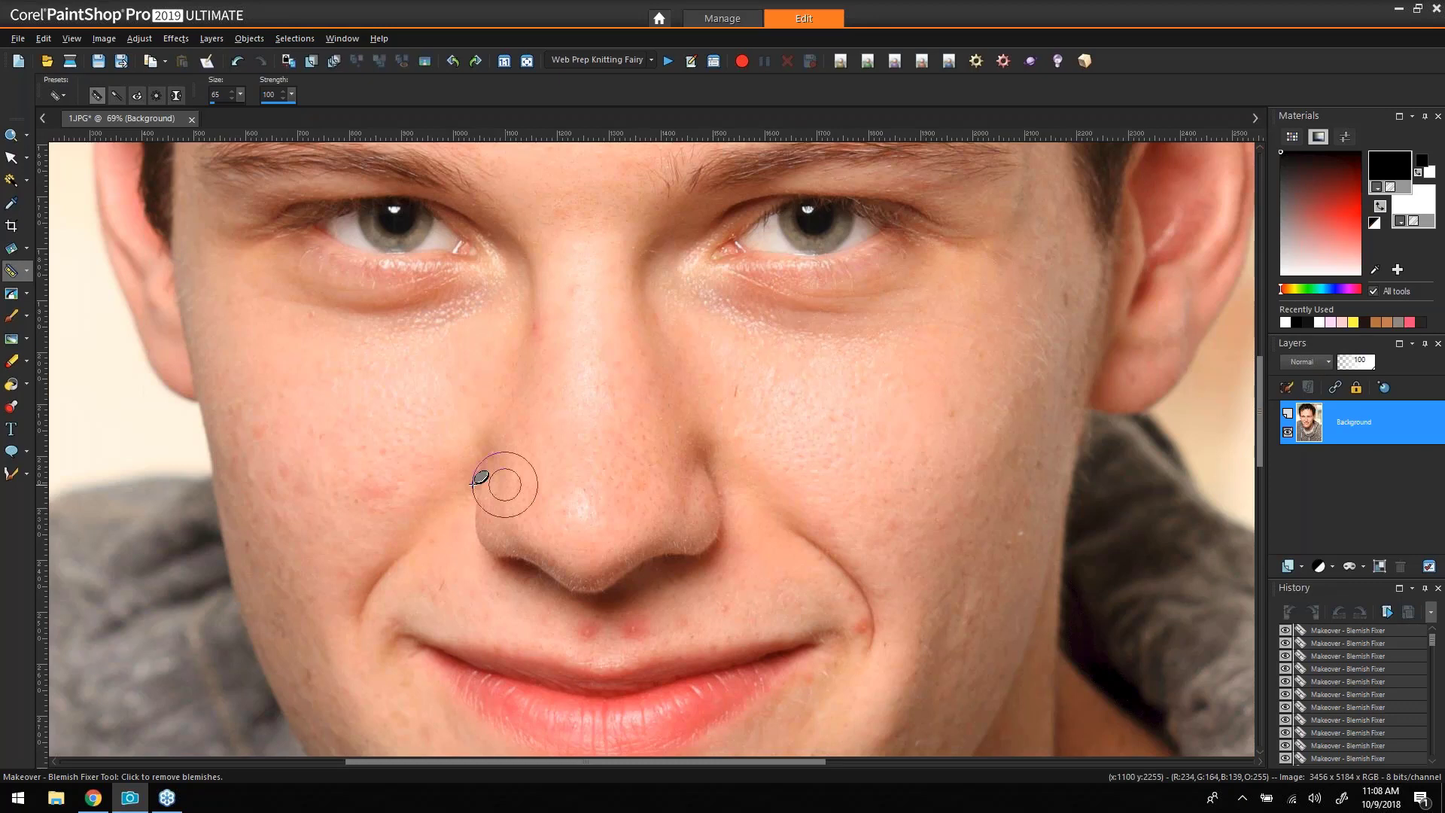
pyautogui.click(371, 490)
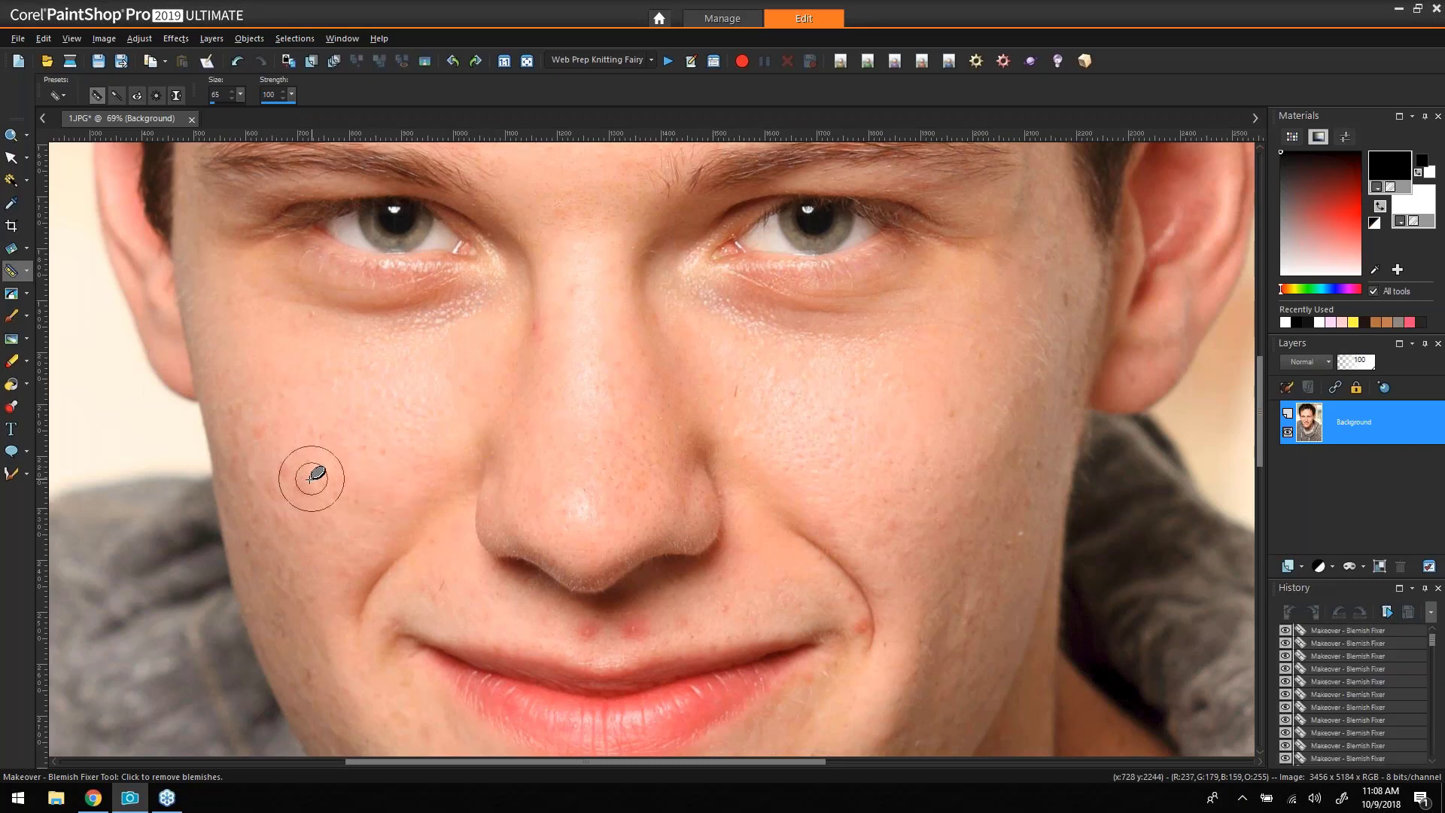
pyautogui.click(246, 435)
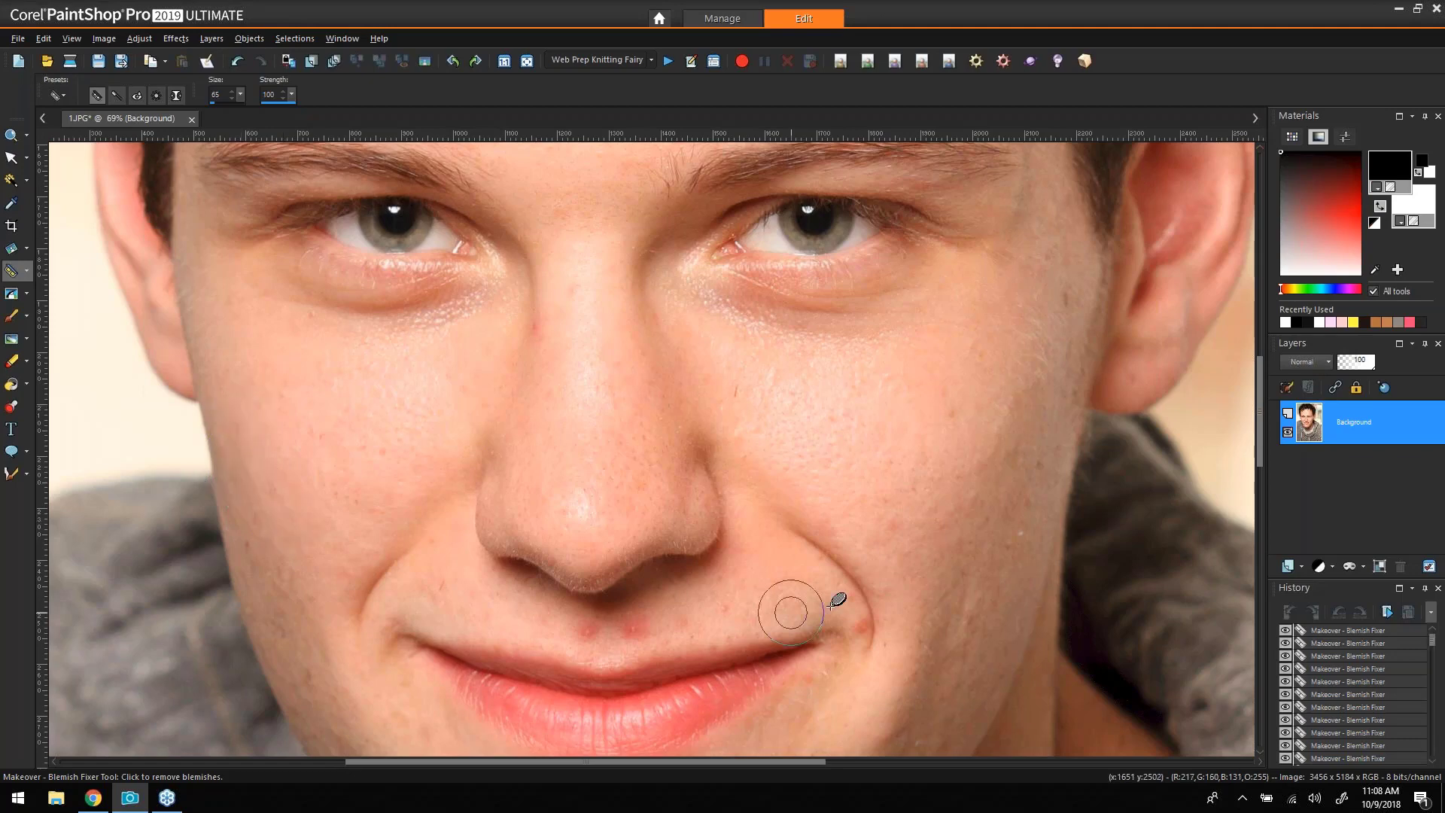
# Remove the red spot just right of the middle above the upper lip with the Blemish Fixer at size 65.
pyautogui.moveTo(1258, 445); pyautogui.dragTo(1257, 475)
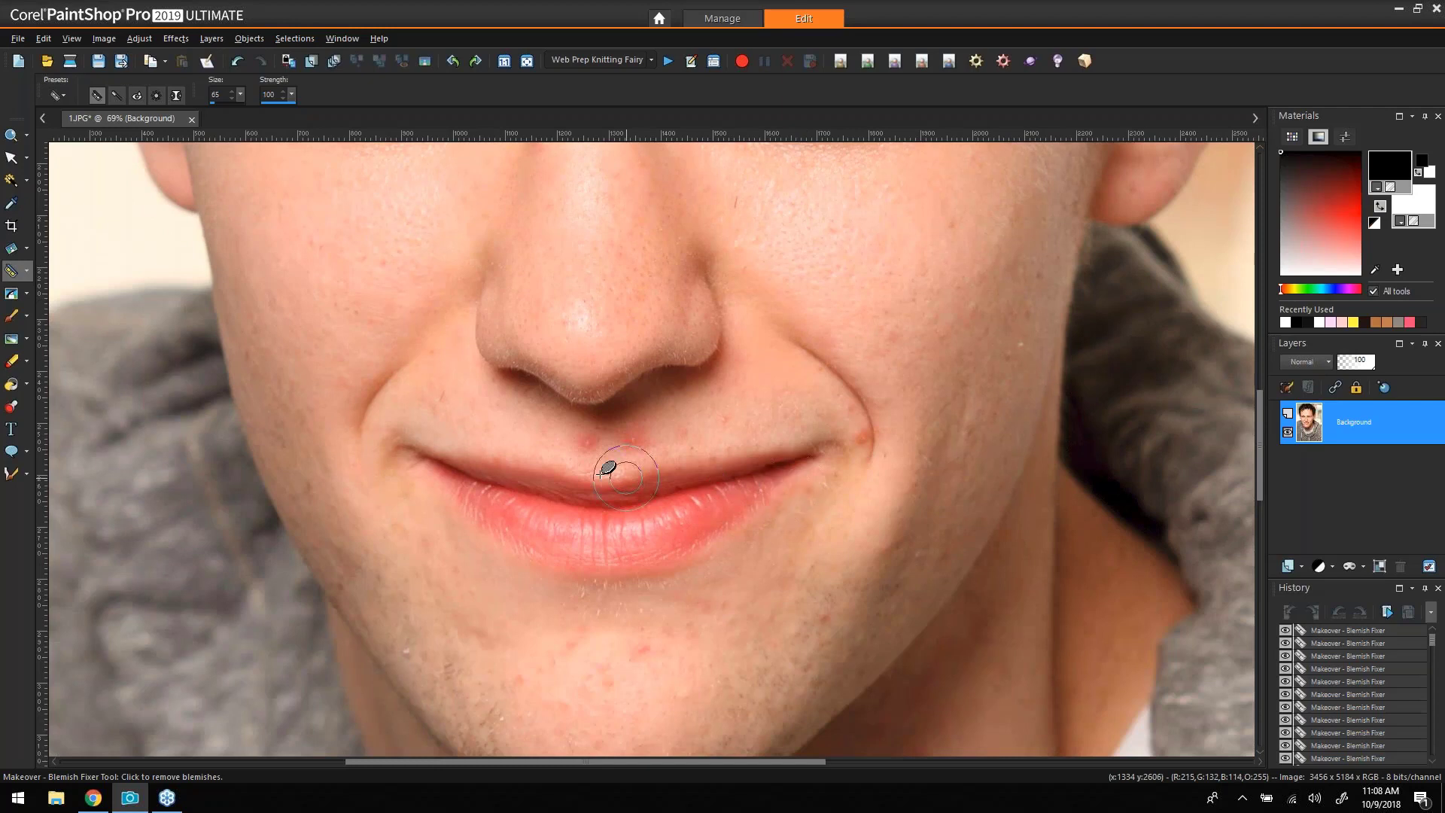
pyautogui.click(640, 438)
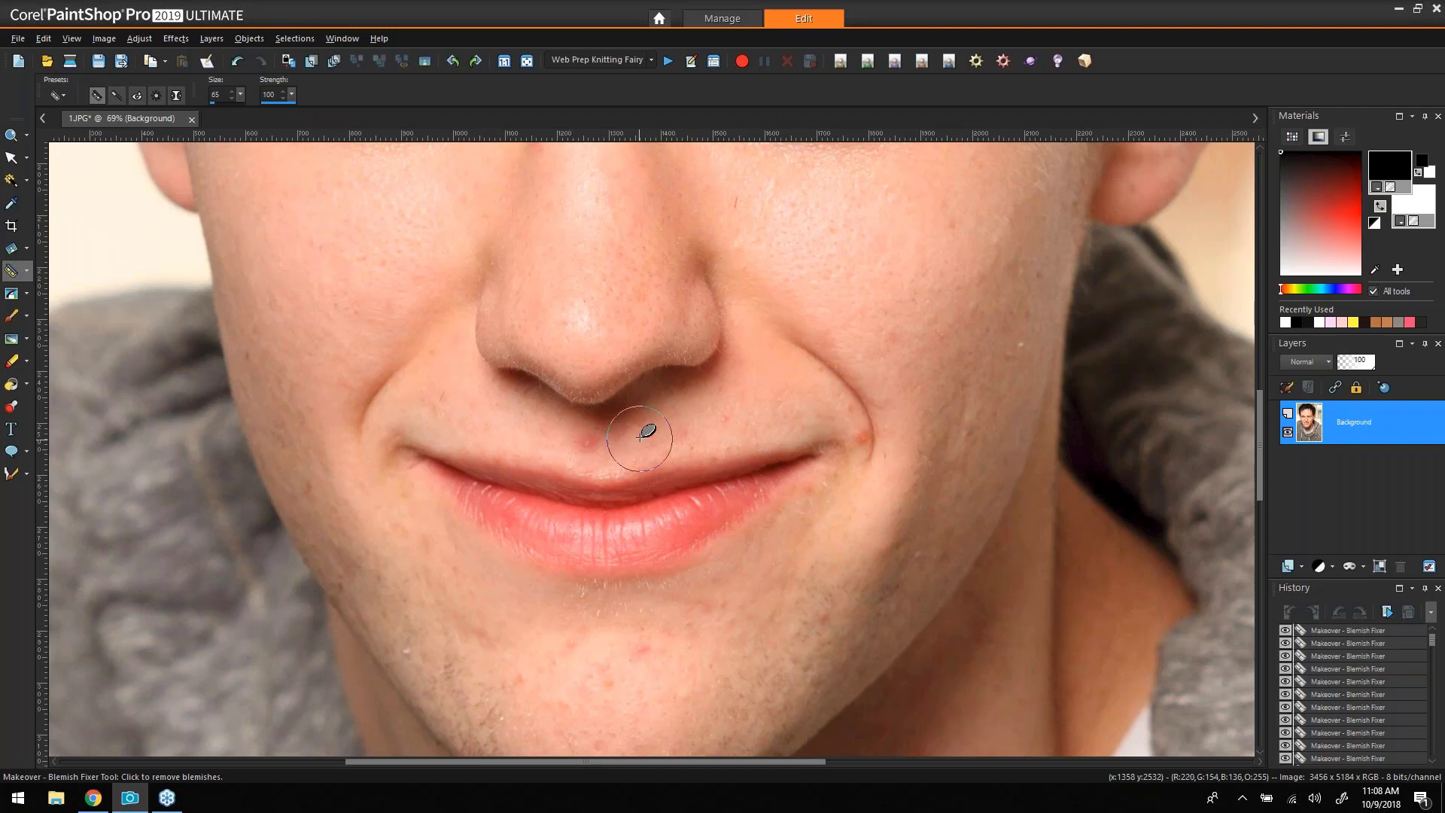
# Try the Blemish Fixer at size 106 on the red spot directly under the nose and undo the attempt.
pyautogui.moveTo(654, 444); pyautogui.dragTo(656, 462)
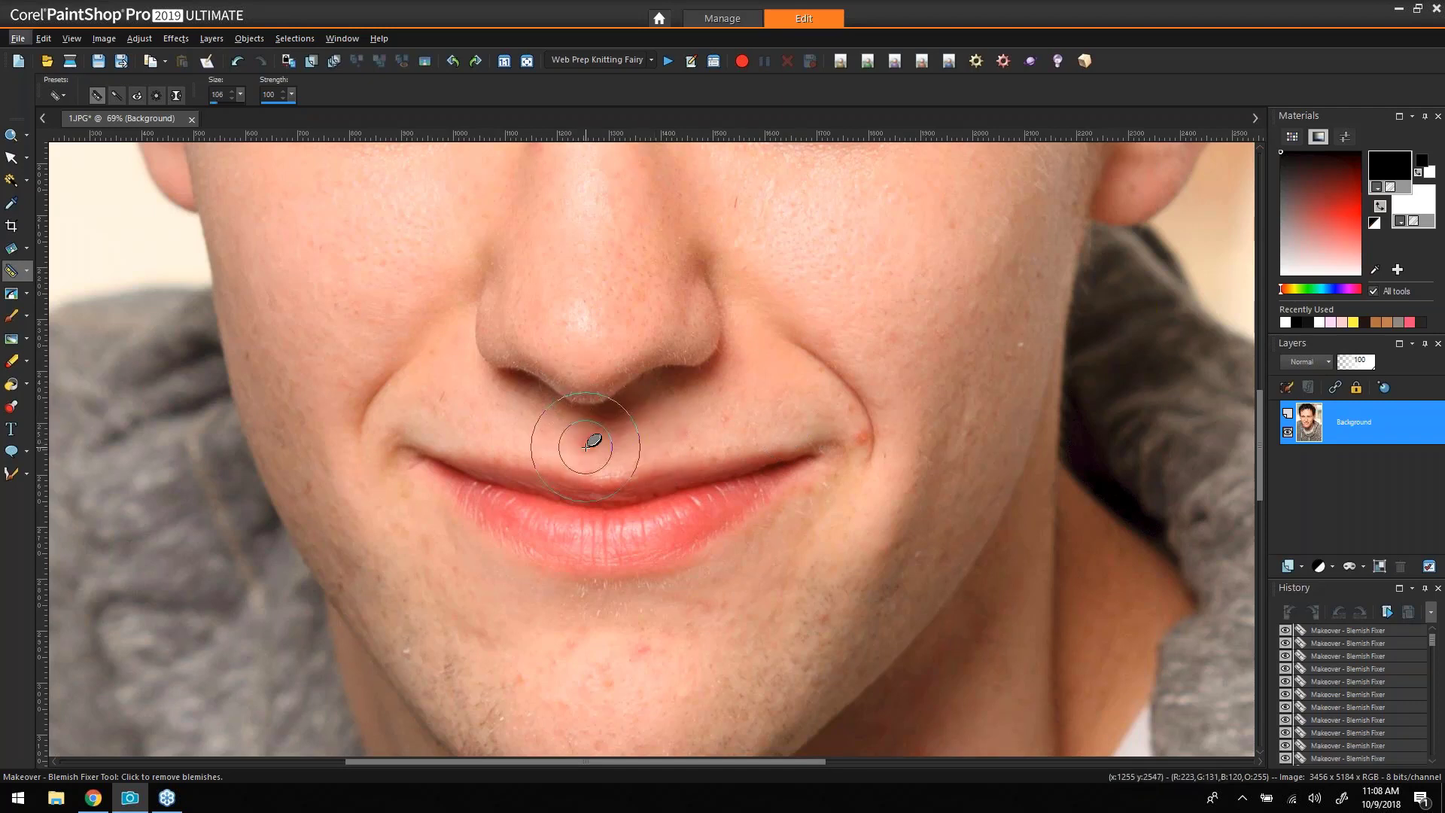
pyautogui.click(588, 444)
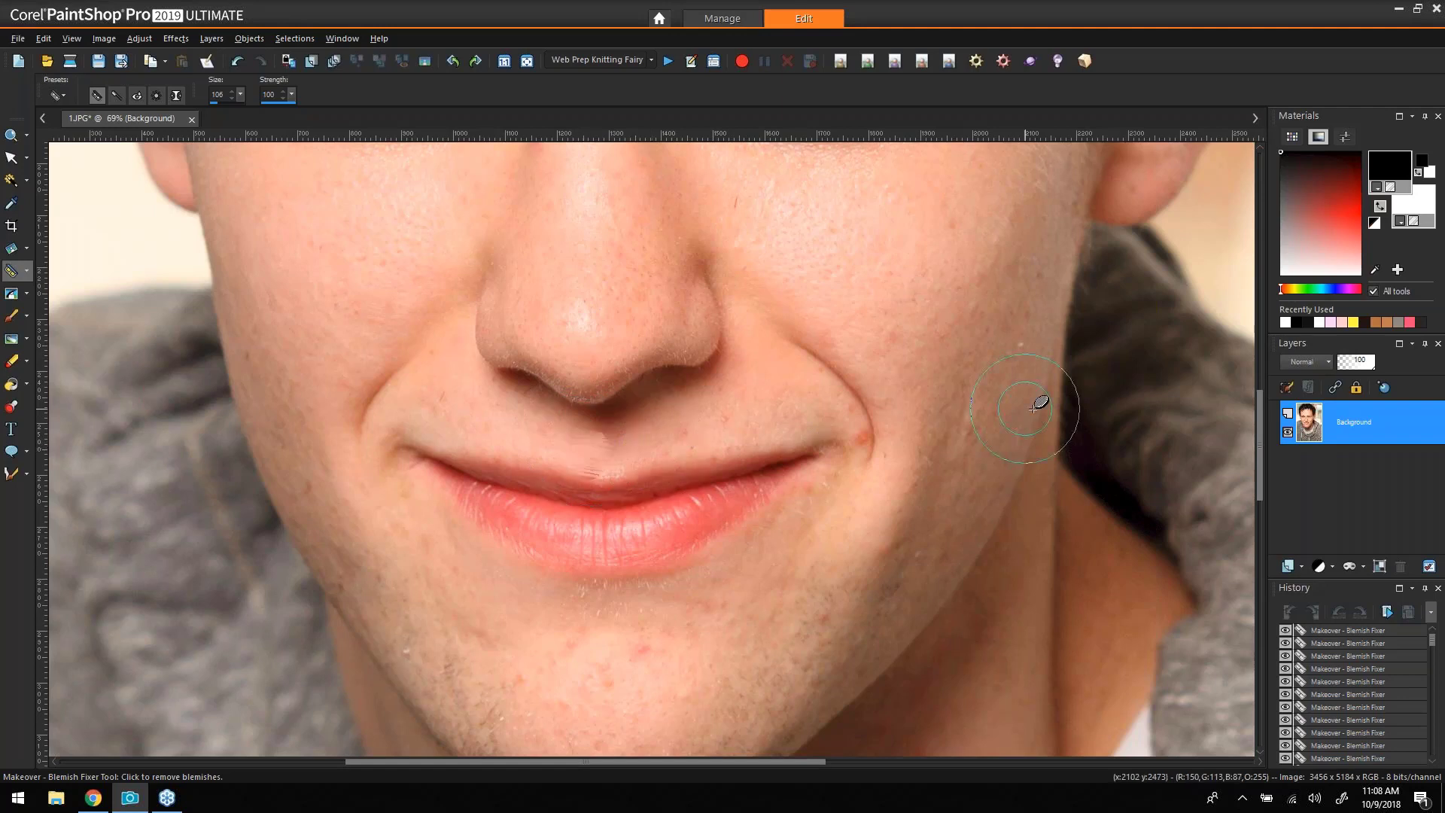
pyautogui.click(607, 461)
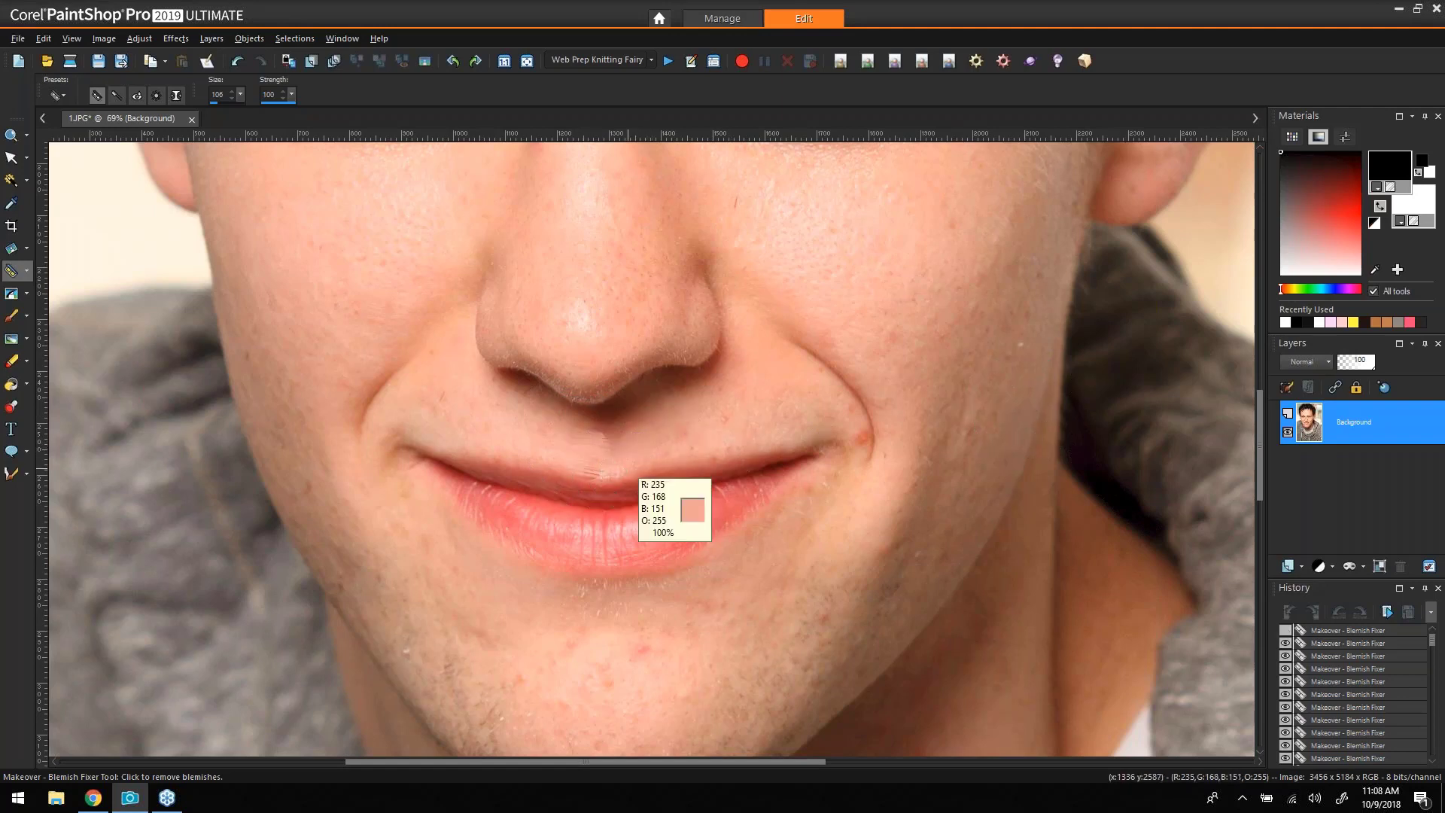
pyautogui.hotkey('ctrl', 'z')
# Remove the red spots between the nose and the upper lip with the Blemish Fixer at size 44.
pyautogui.moveTo(596, 454); pyautogui.dragTo(591, 443)
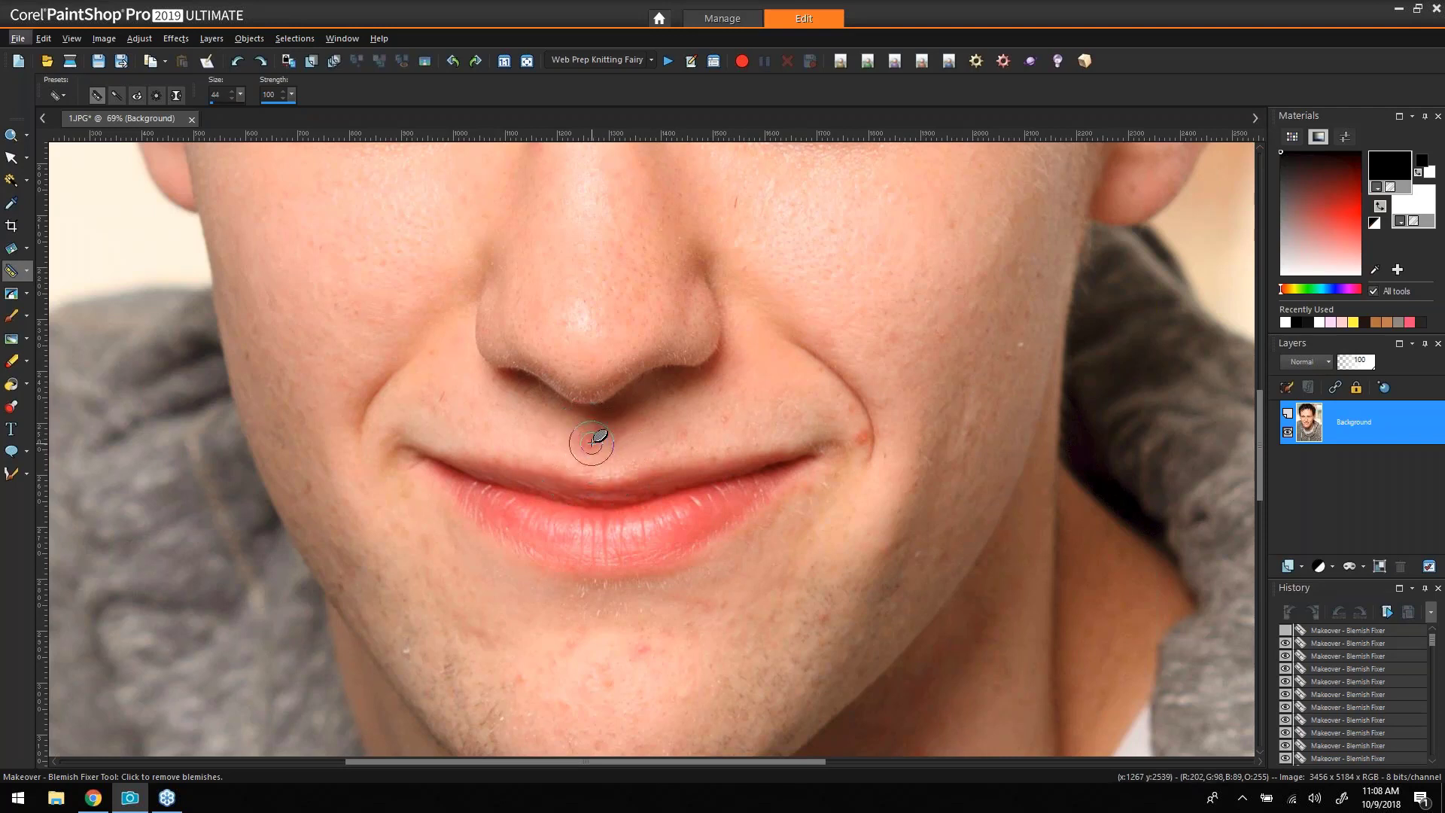
pyautogui.click(588, 449)
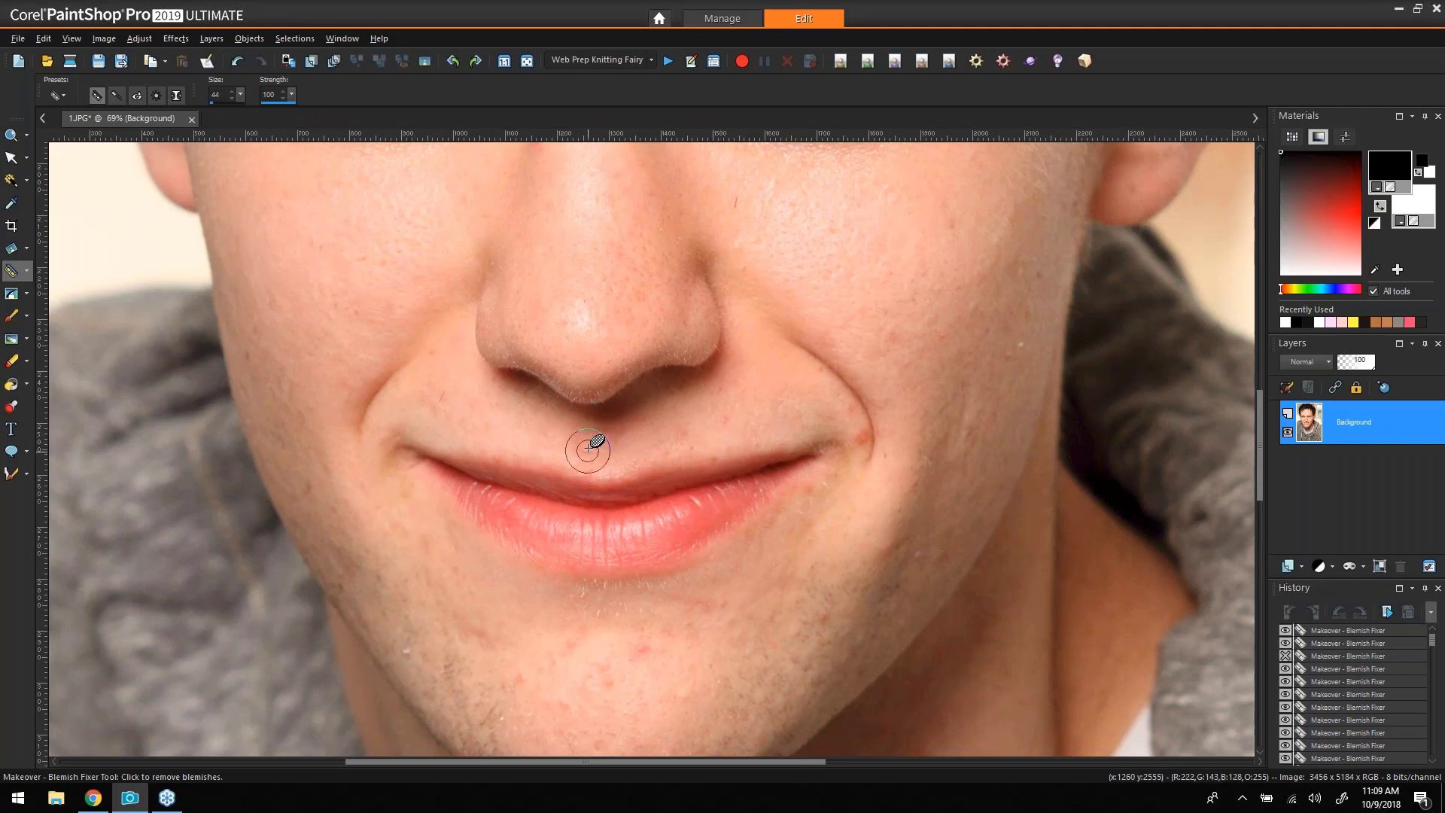
pyautogui.click(640, 434)
pyautogui.click(640, 433)
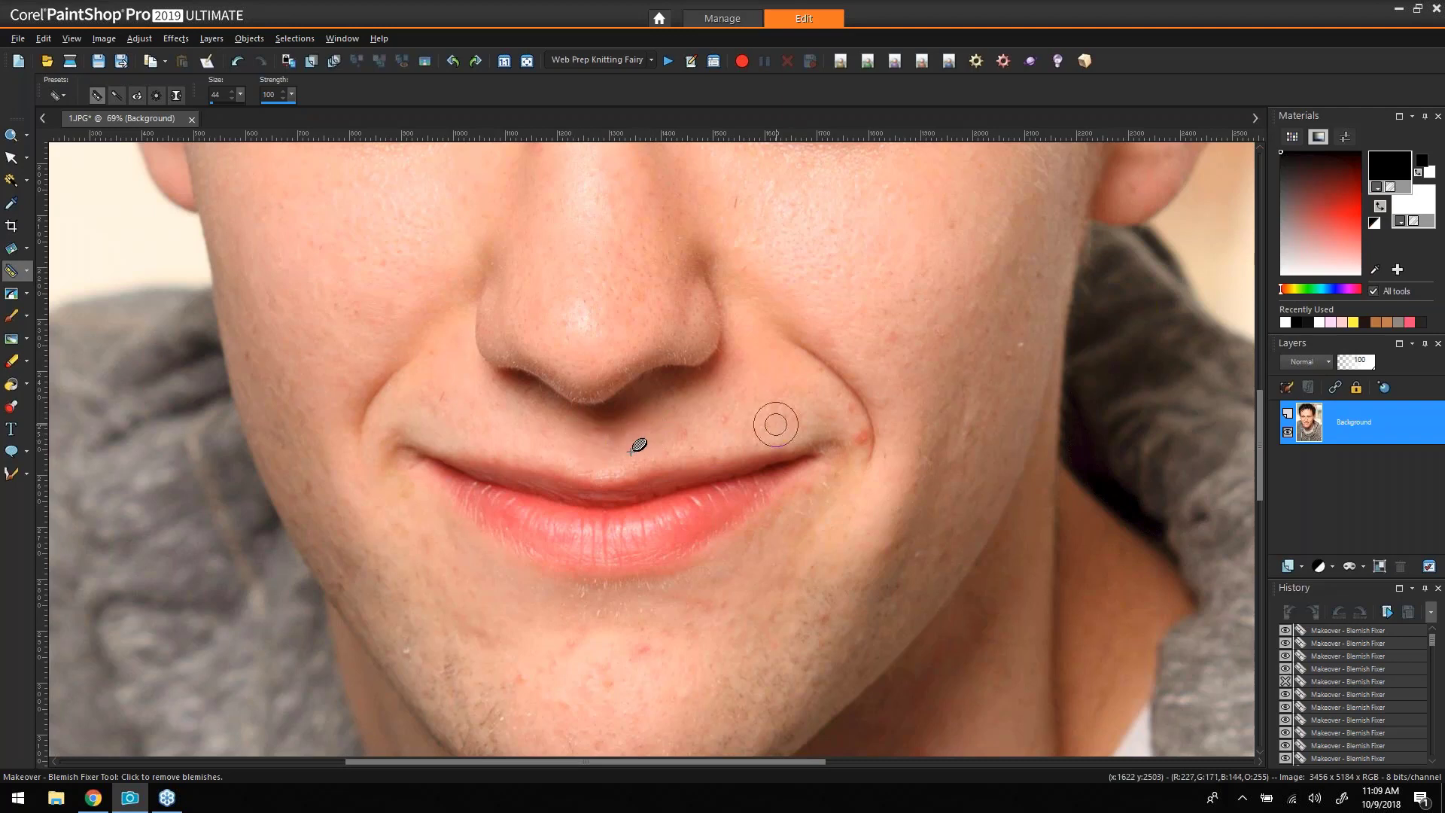
pyautogui.click(610, 439)
pyautogui.click(679, 434)
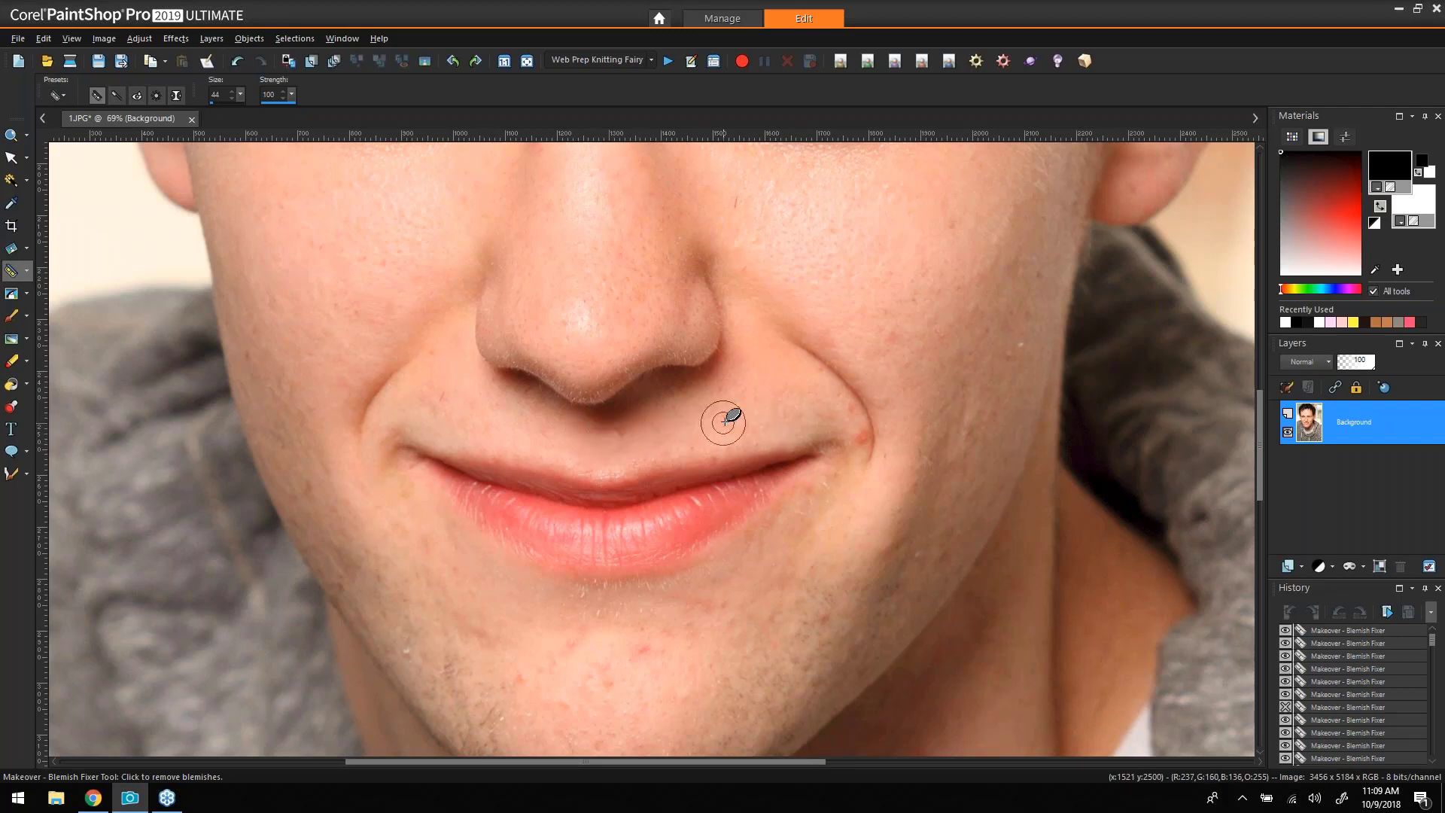
pyautogui.click(724, 422)
pyautogui.click(623, 428)
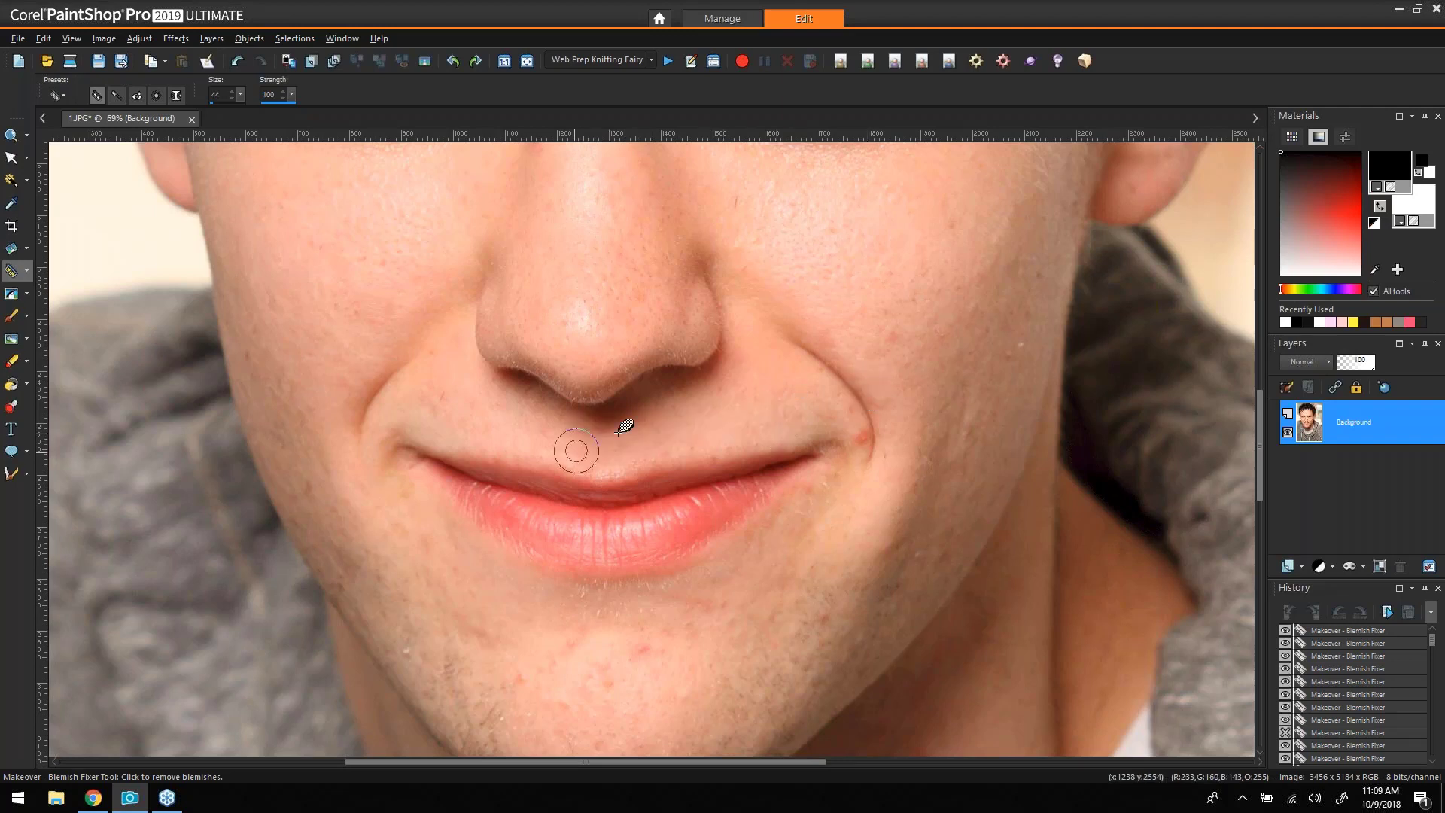
# Try the Blemish Fixer at size 80 on the red spot beside the right corner of the mouth and undo it.
pyautogui.moveTo(858, 441); pyautogui.dragTo(870, 439)
pyautogui.click(867, 440)
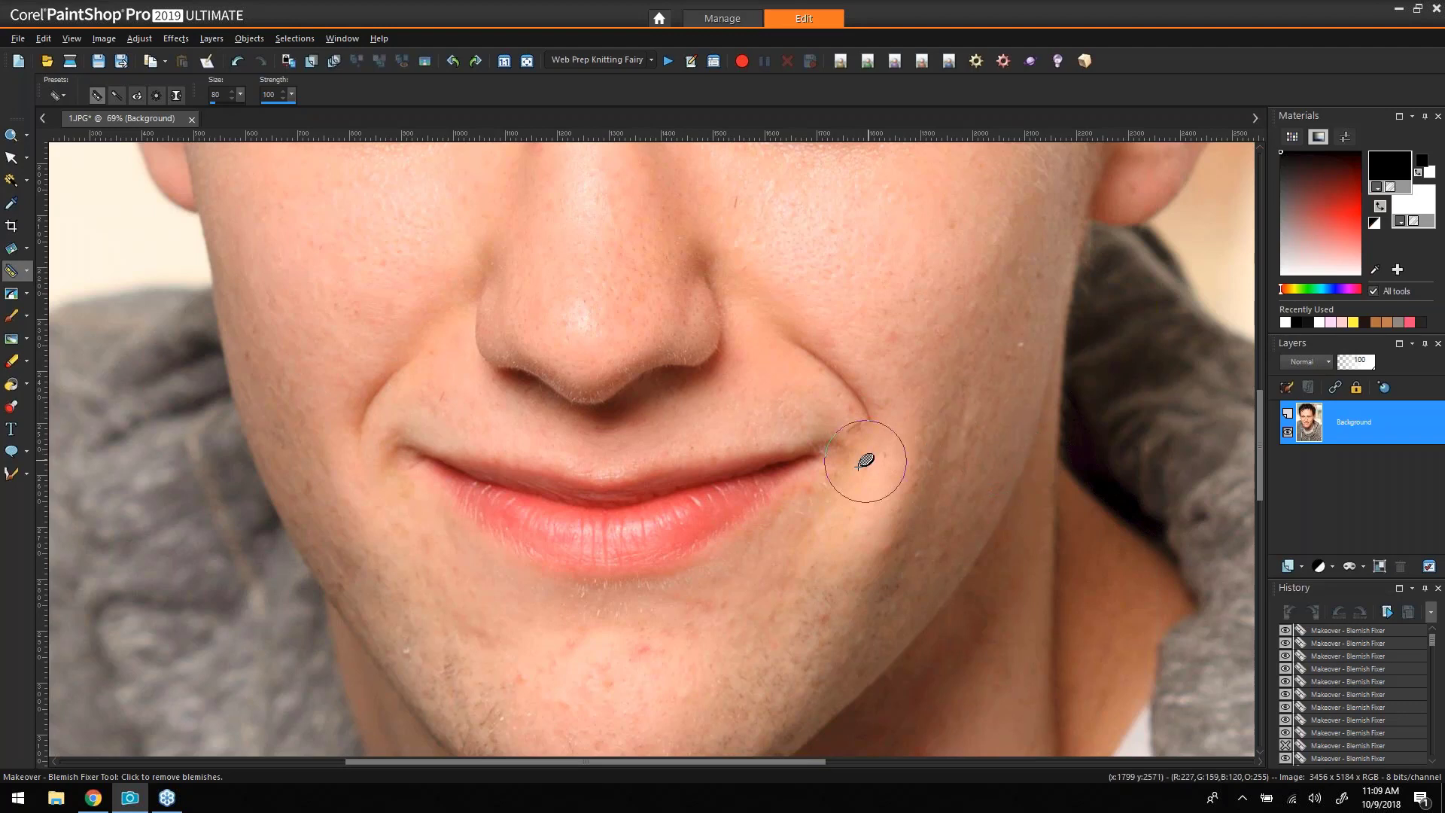
pyautogui.press('ctrl')
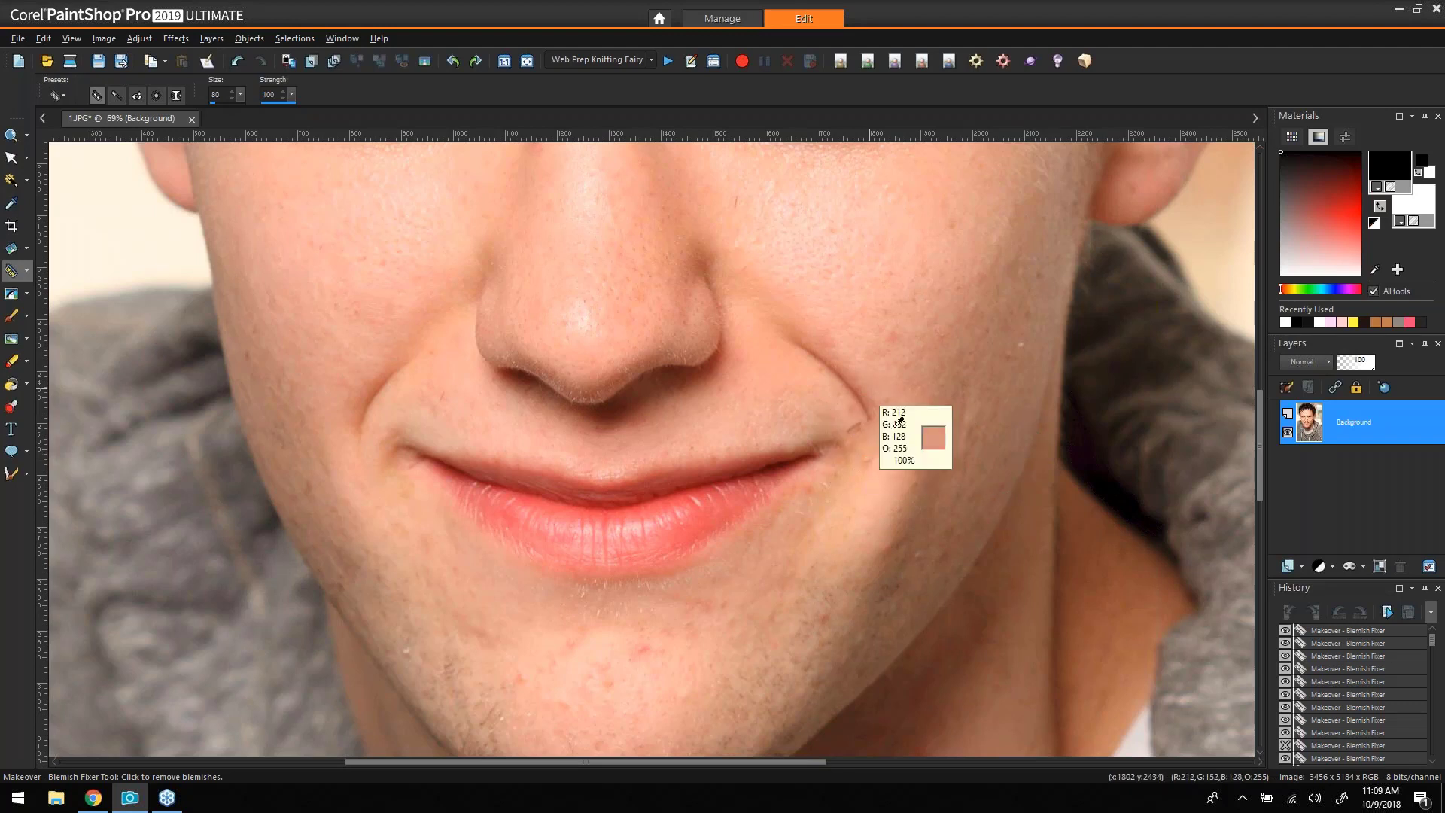
pyautogui.hotkey('ctrl', 'z')
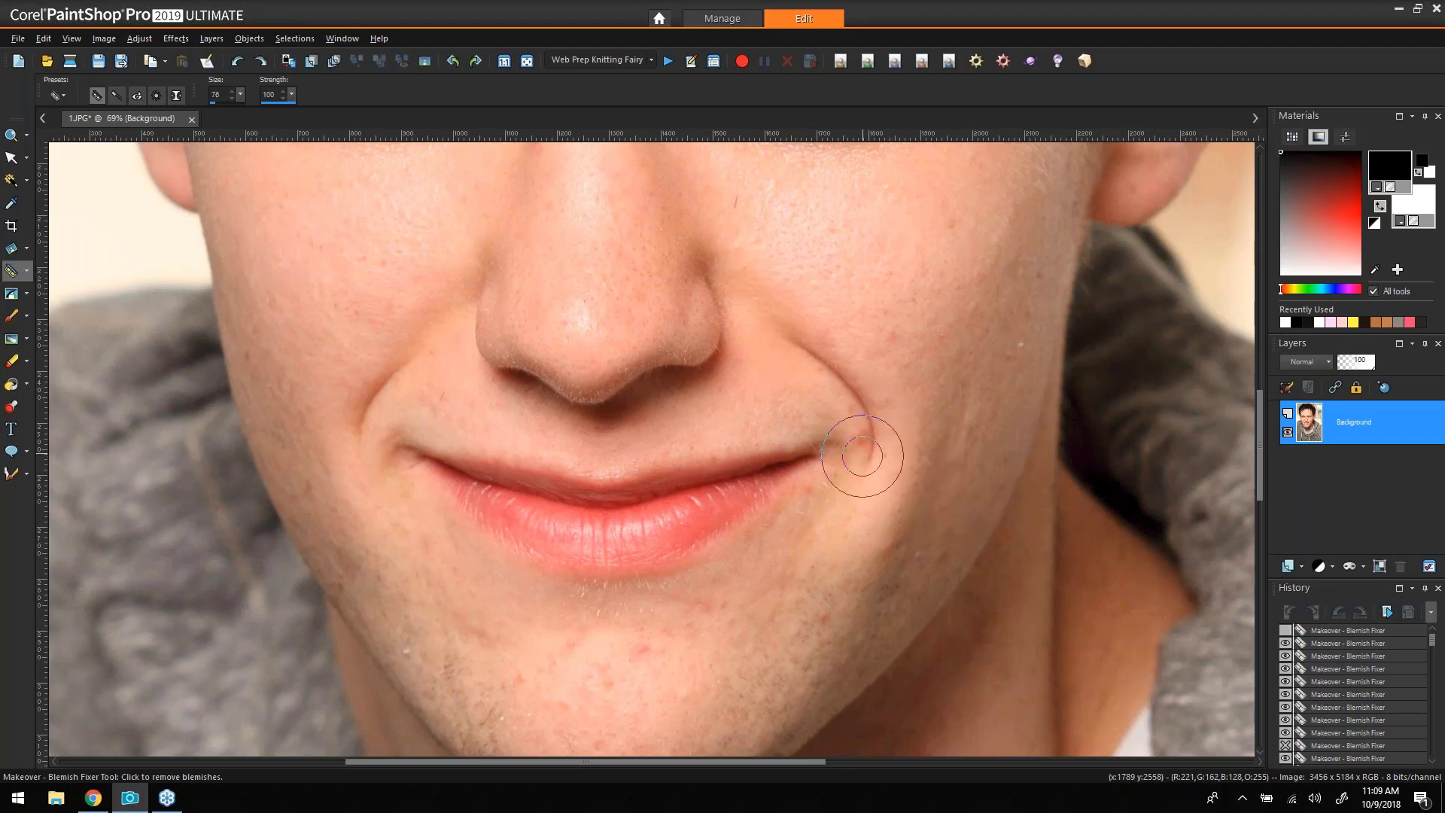
# Remove the red spot beside the right mouth corner and touch up the smile line above it with the Blemish Fixer at size 47.
pyautogui.moveTo(864, 456); pyautogui.dragTo(860, 441)
pyautogui.click(884, 454)
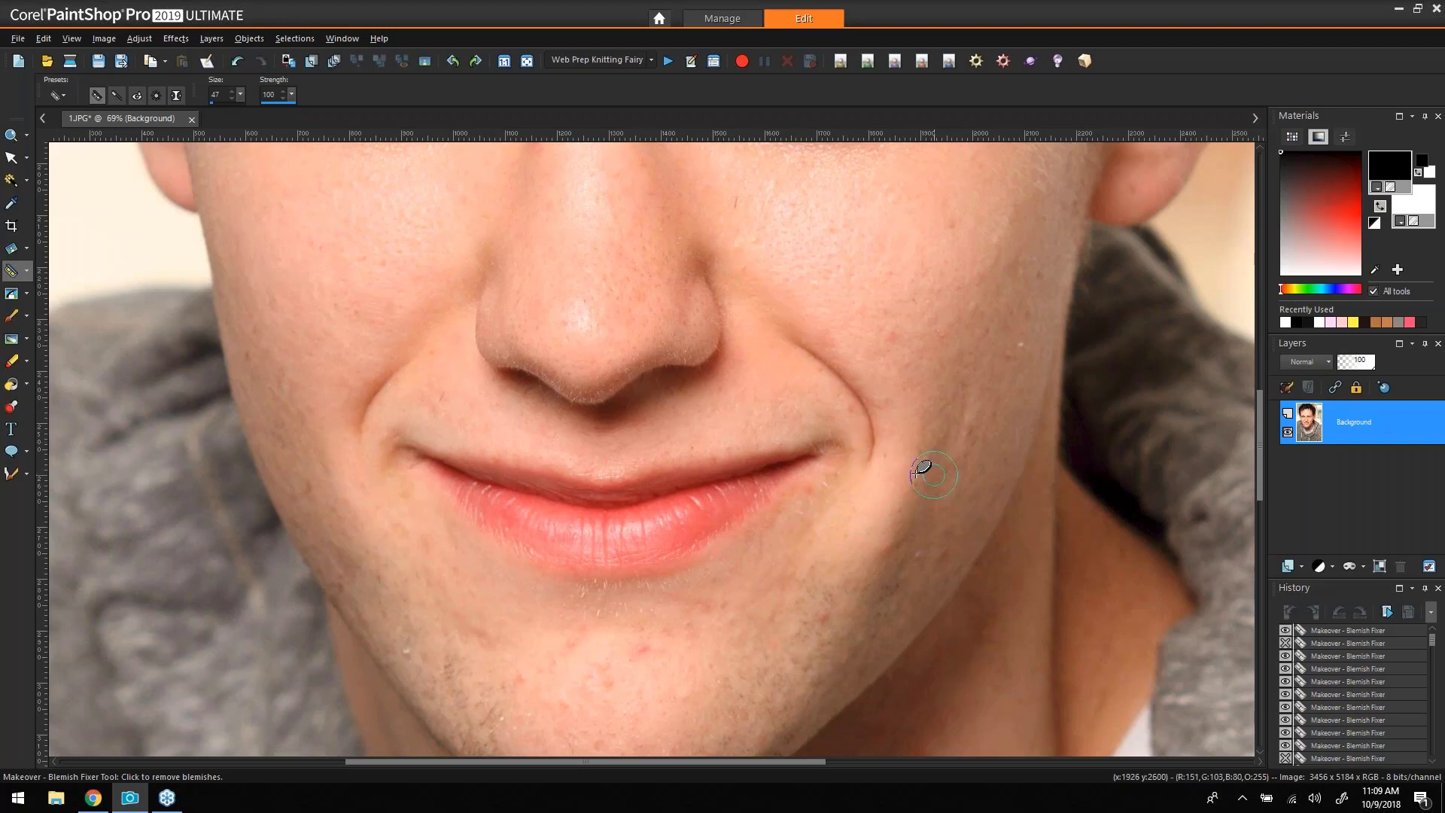
pyautogui.click(855, 411)
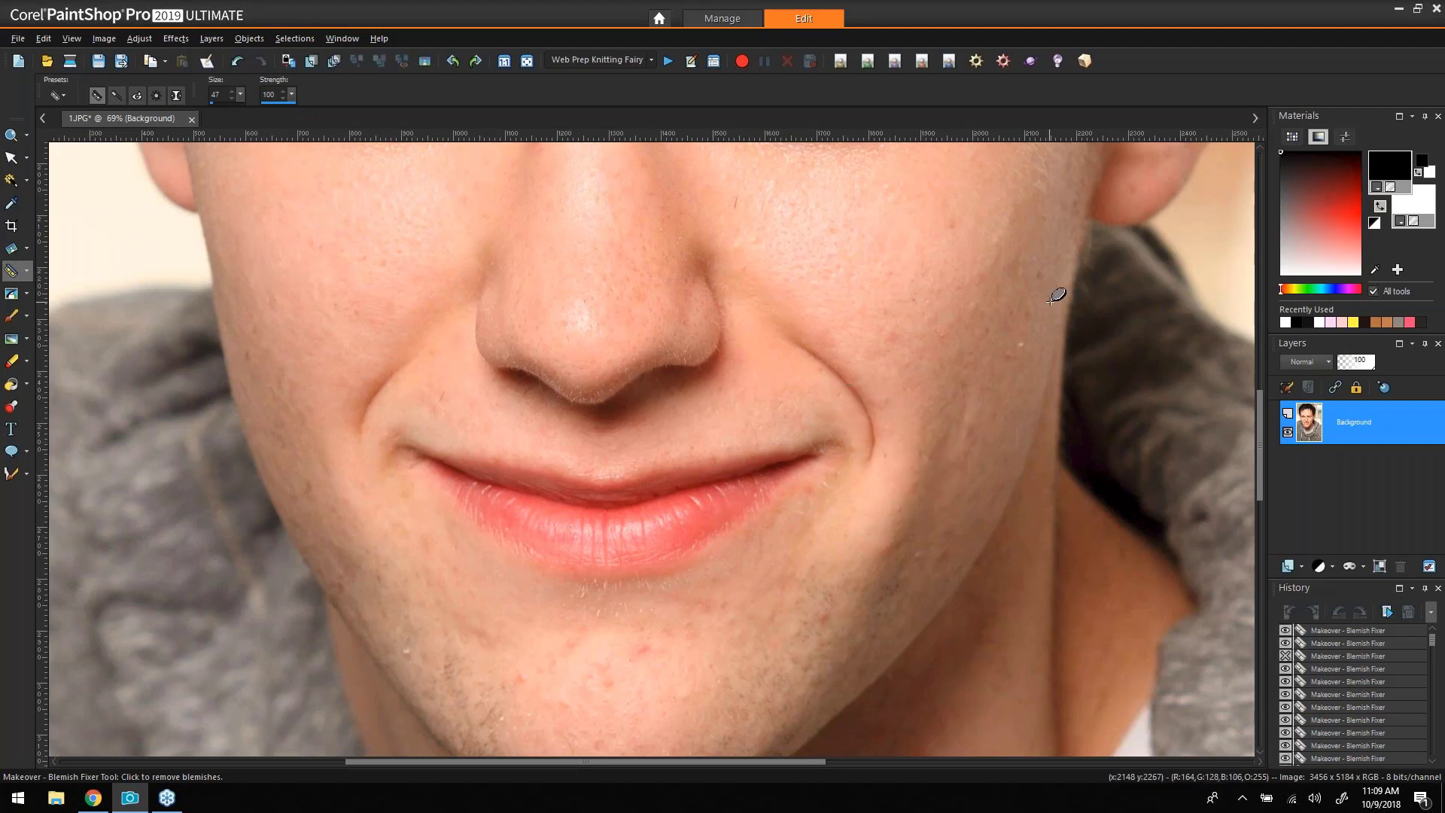
# Remove the small spots on the lower right cheek and next to the smile line with the Blemish Fixer at size 47.
pyautogui.click(1022, 344)
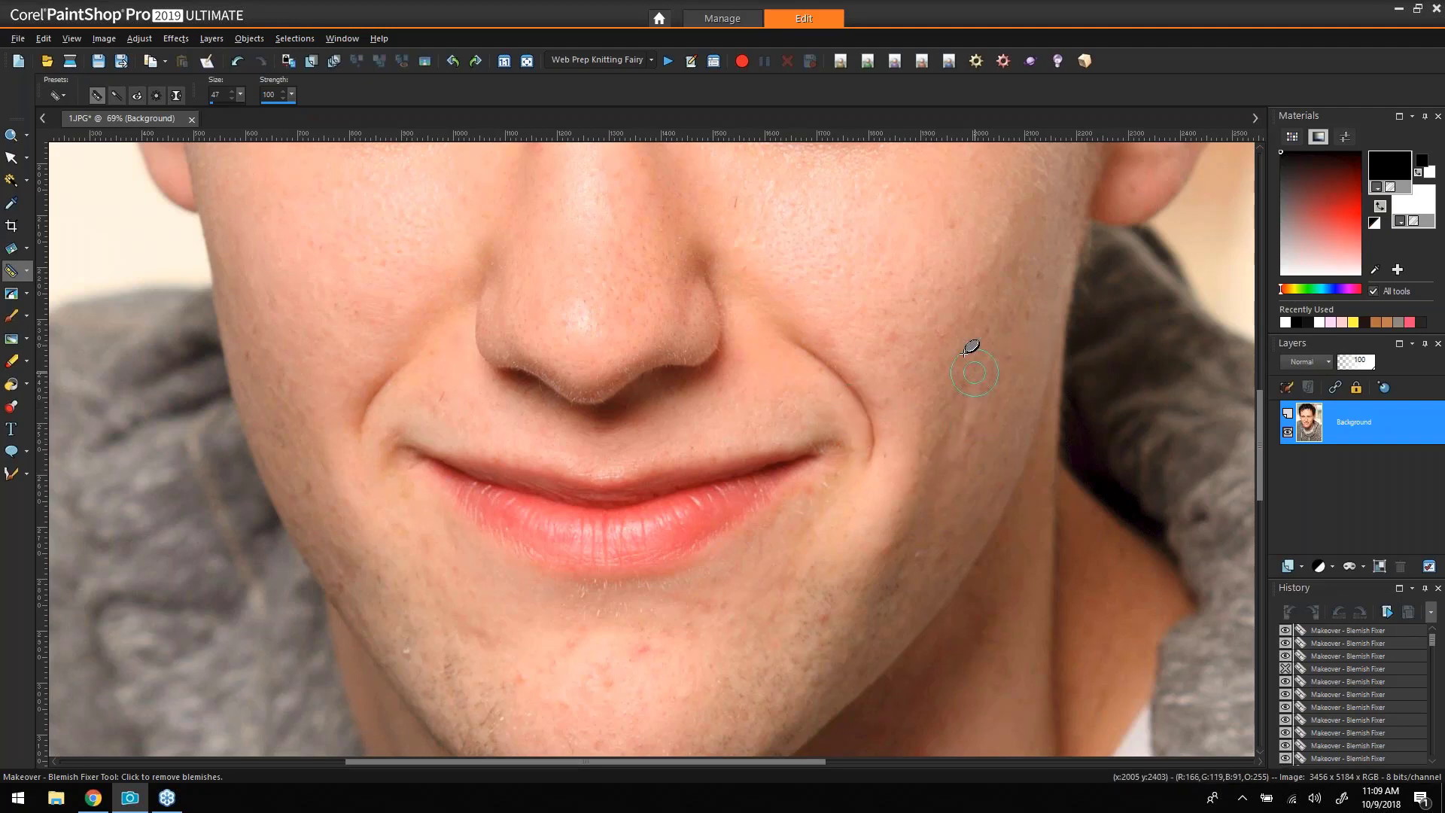
pyautogui.click(891, 333)
pyautogui.click(839, 337)
pyautogui.click(896, 345)
pyautogui.click(922, 336)
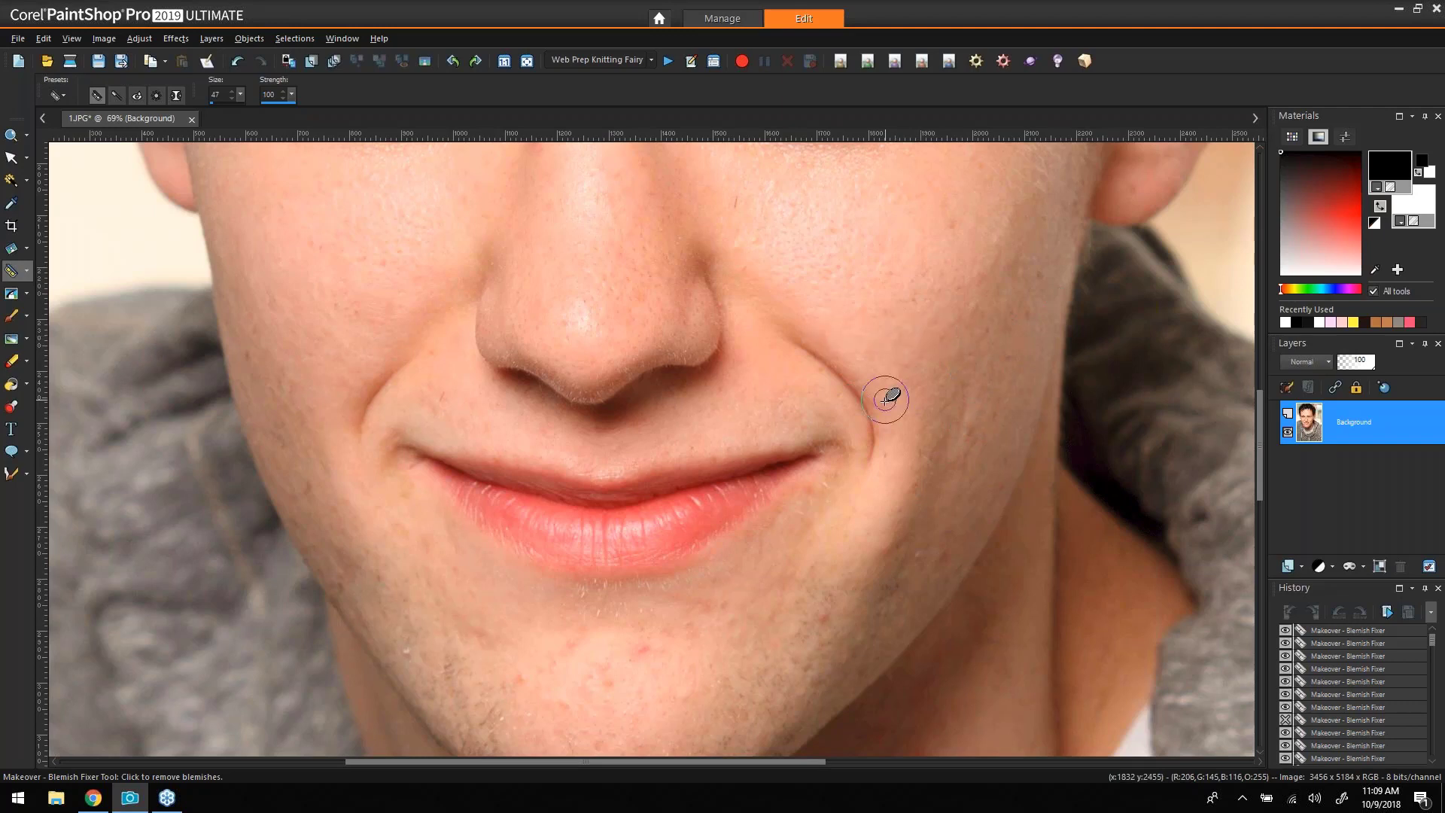
pyautogui.click(885, 400)
# Remove the spot on the lower left cheek and the red marks on the chin with the Blemish Fixer at size 47.
pyautogui.click(351, 500)
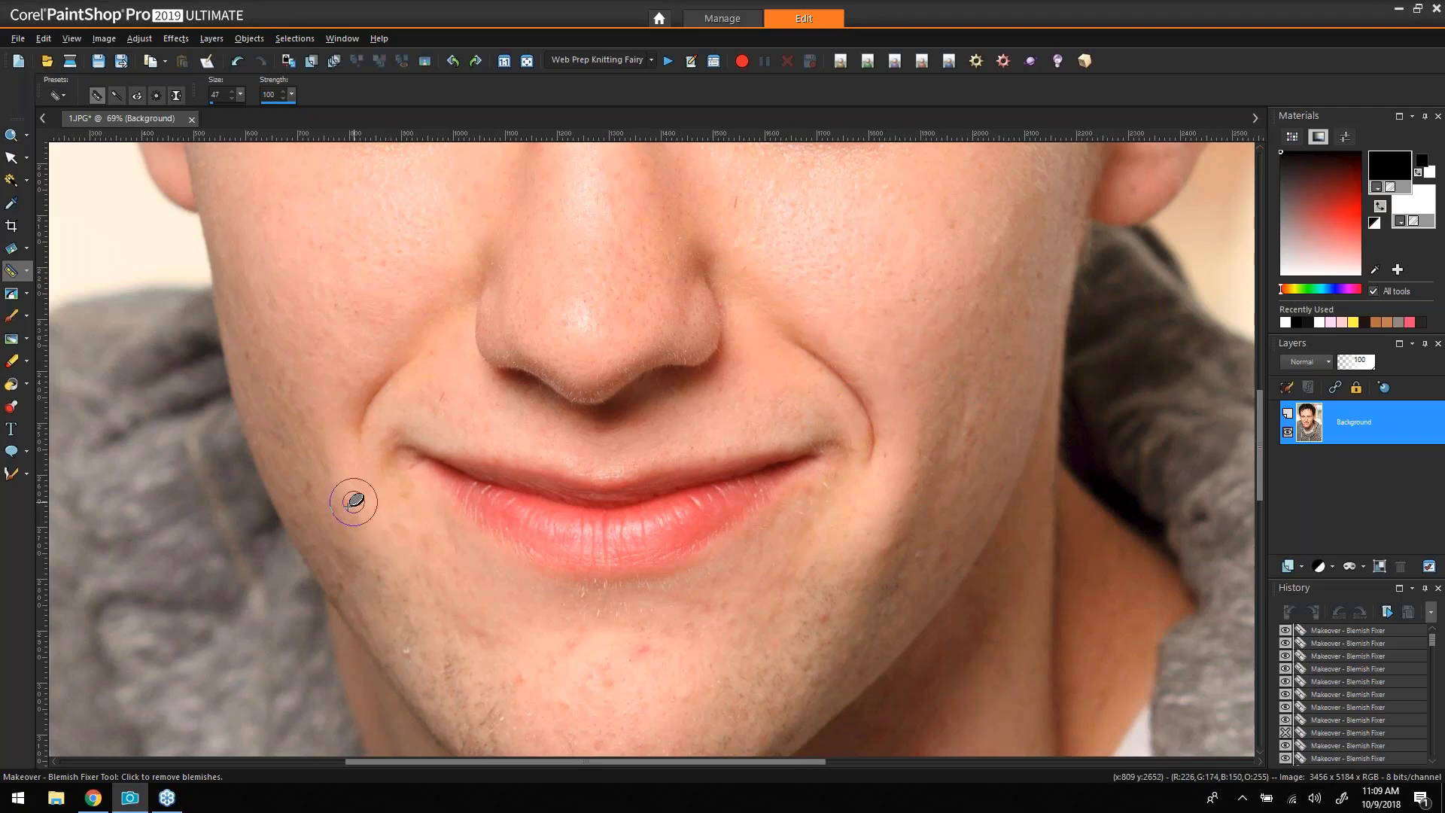
pyautogui.click(578, 656)
pyautogui.click(601, 667)
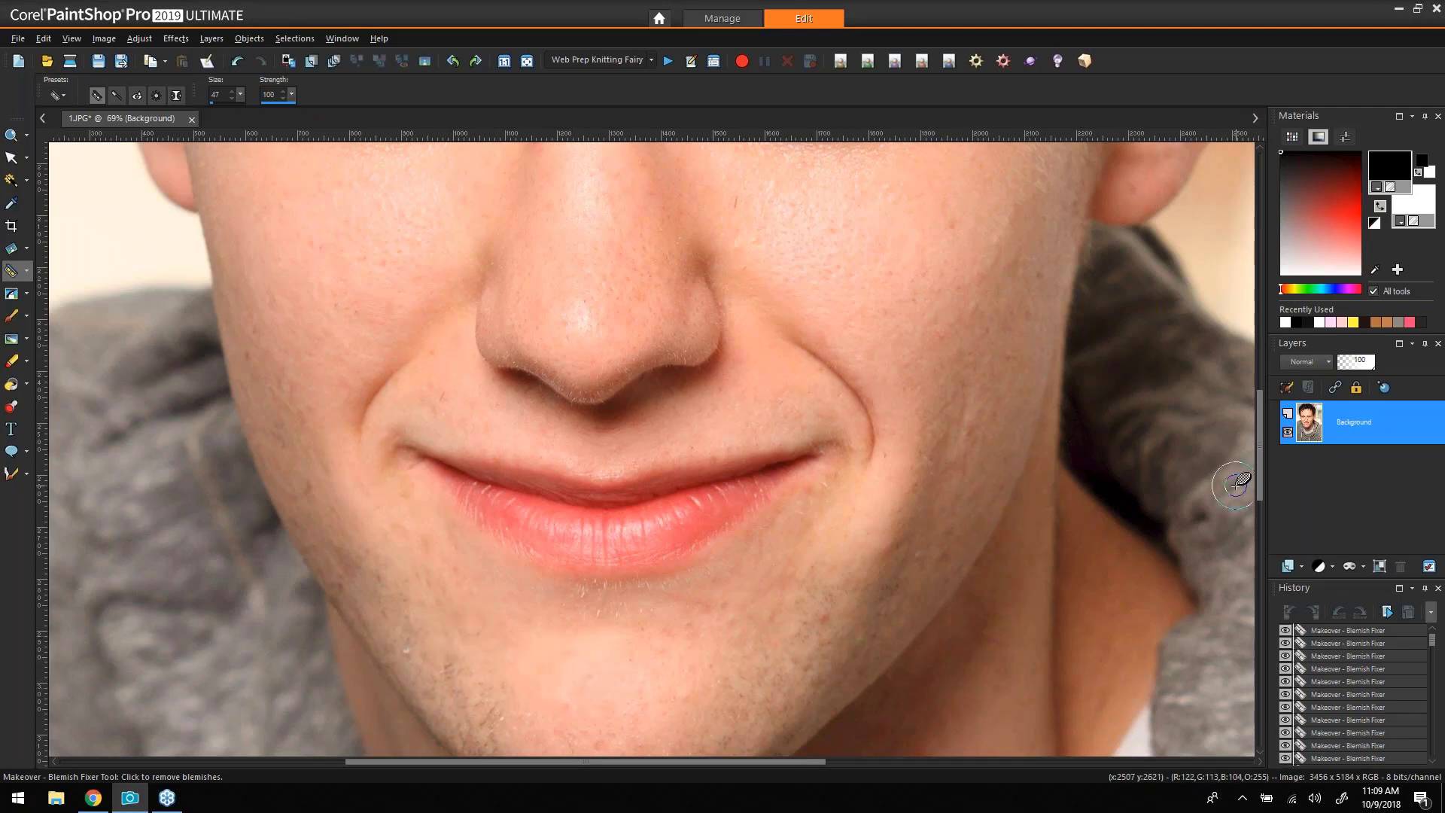
# Examine the chin, the whole portrait and the face at 40% zoom for remaining blemishes.
pyautogui.moveTo(1257, 478); pyautogui.dragTo(1263, 518)
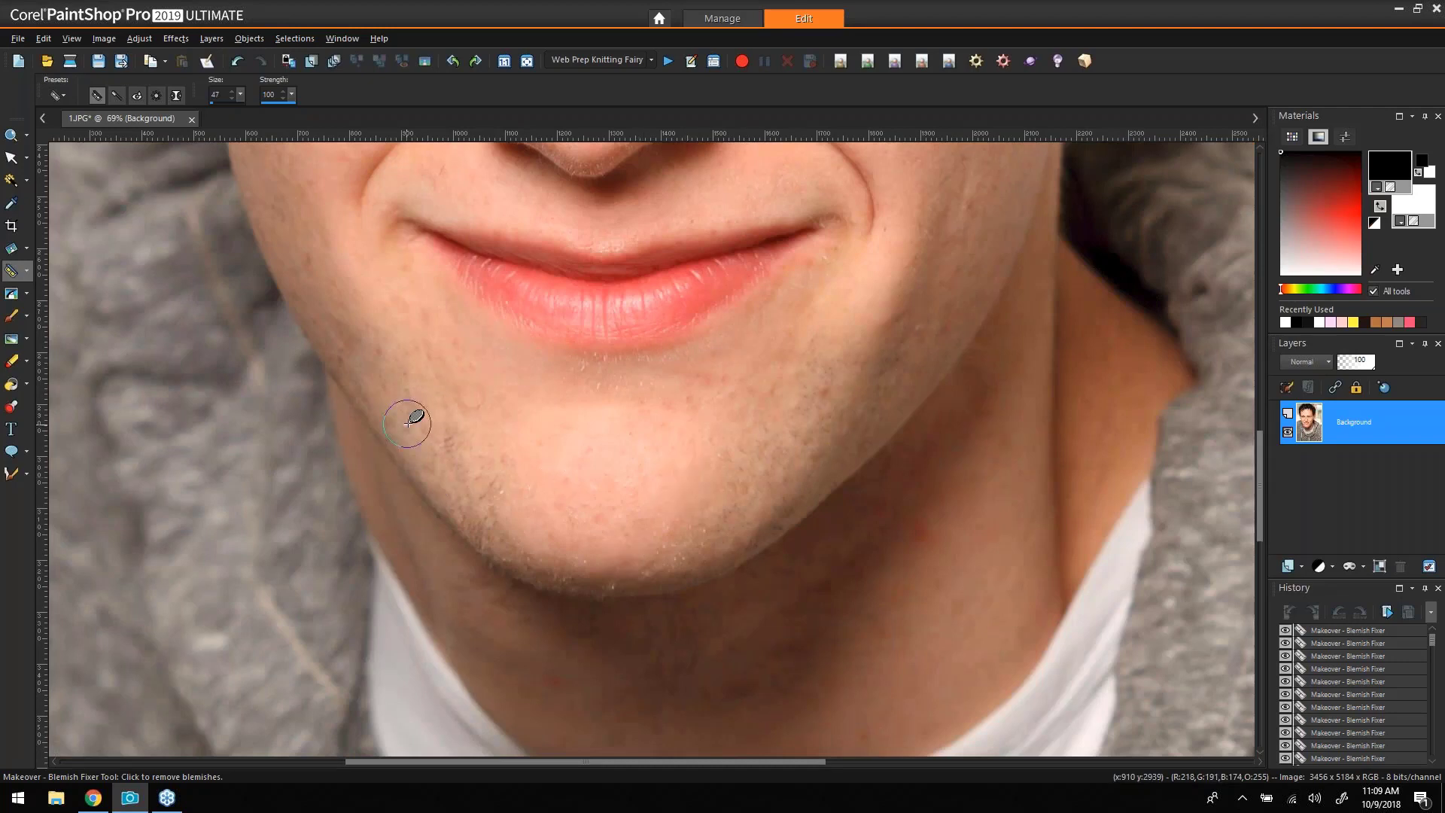
pyautogui.moveTo(1261, 536); pyautogui.dragTo(1267, 438)
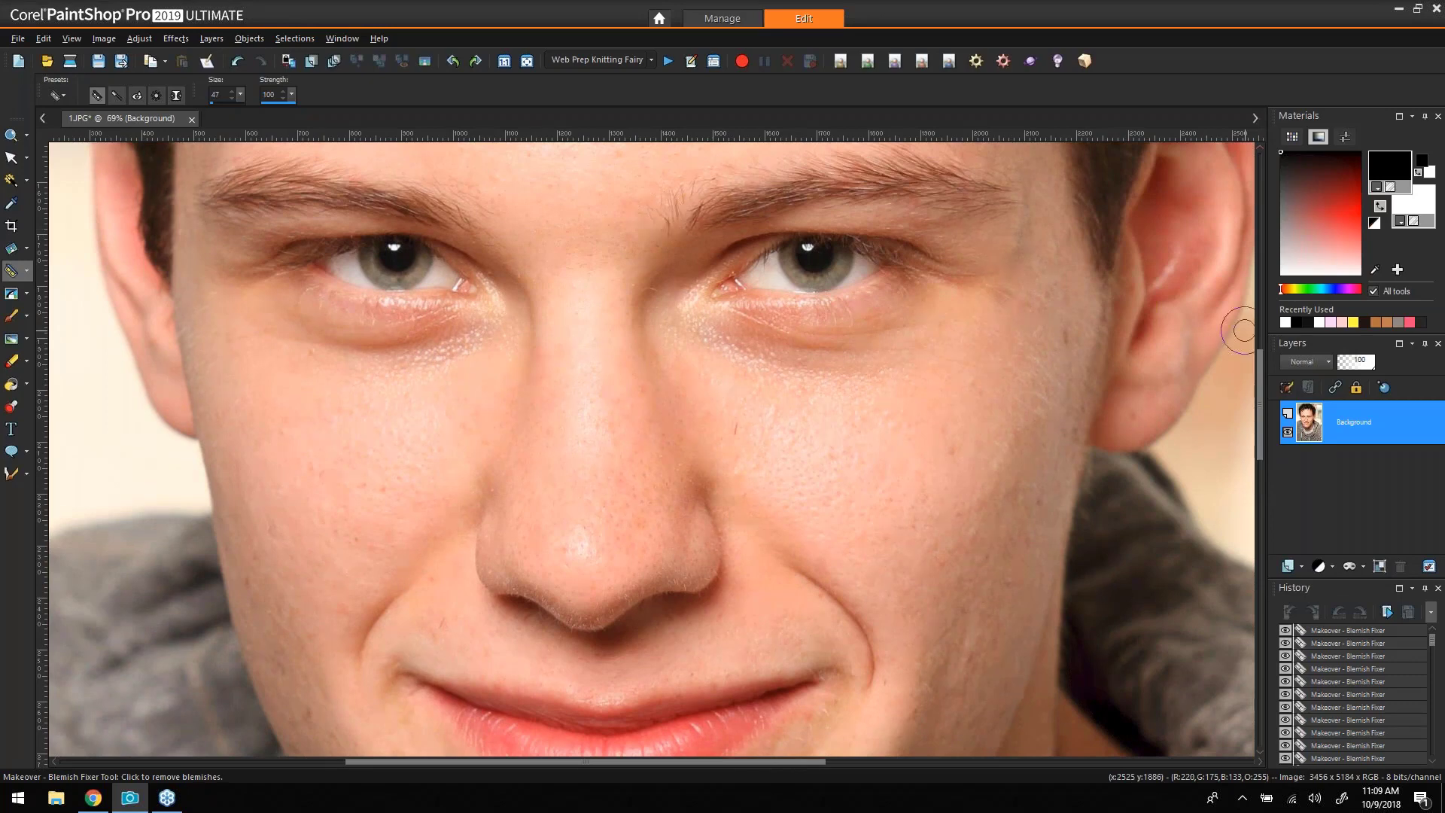
pyautogui.click(699, 67)
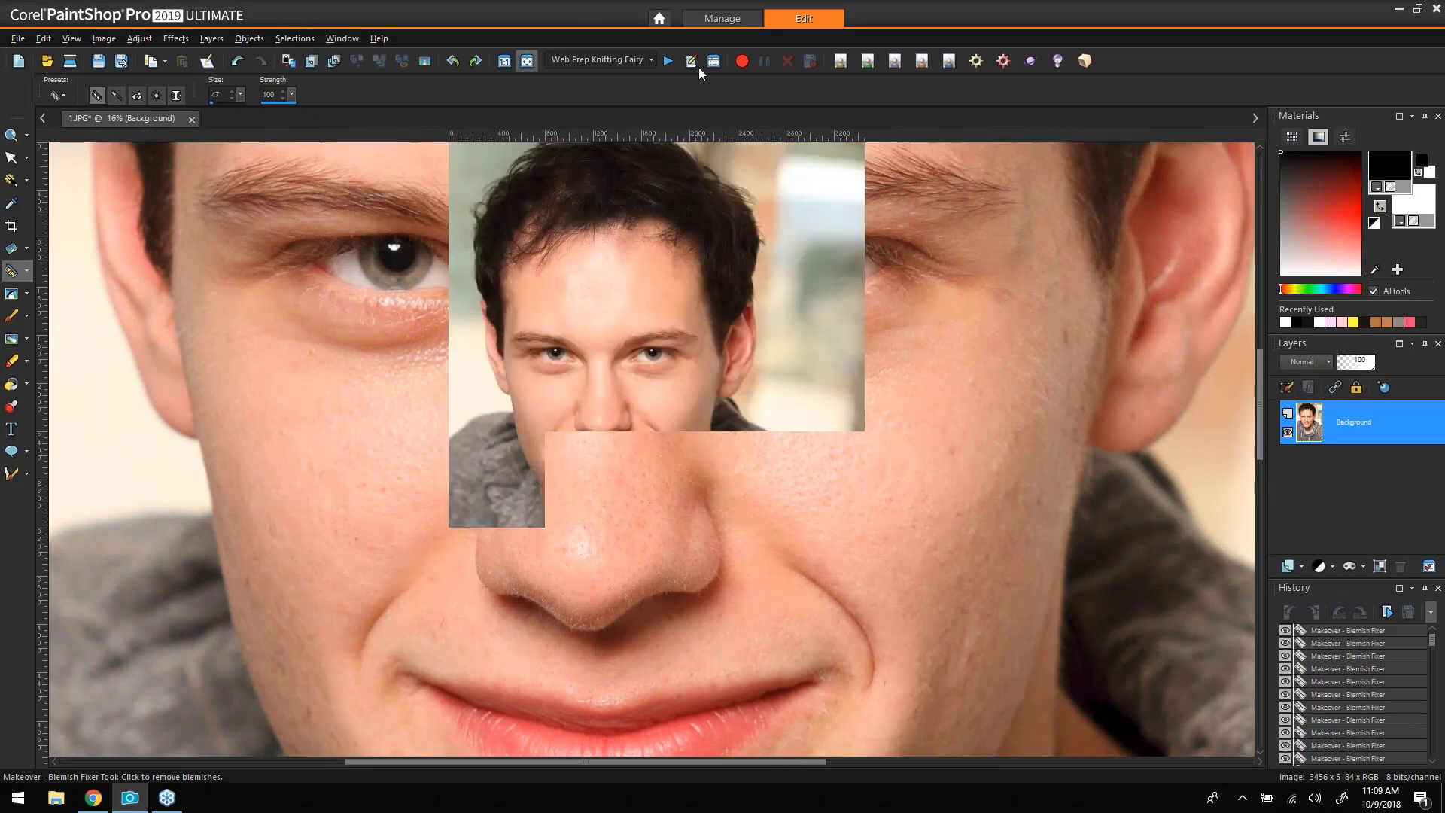
pyautogui.click(11, 139)
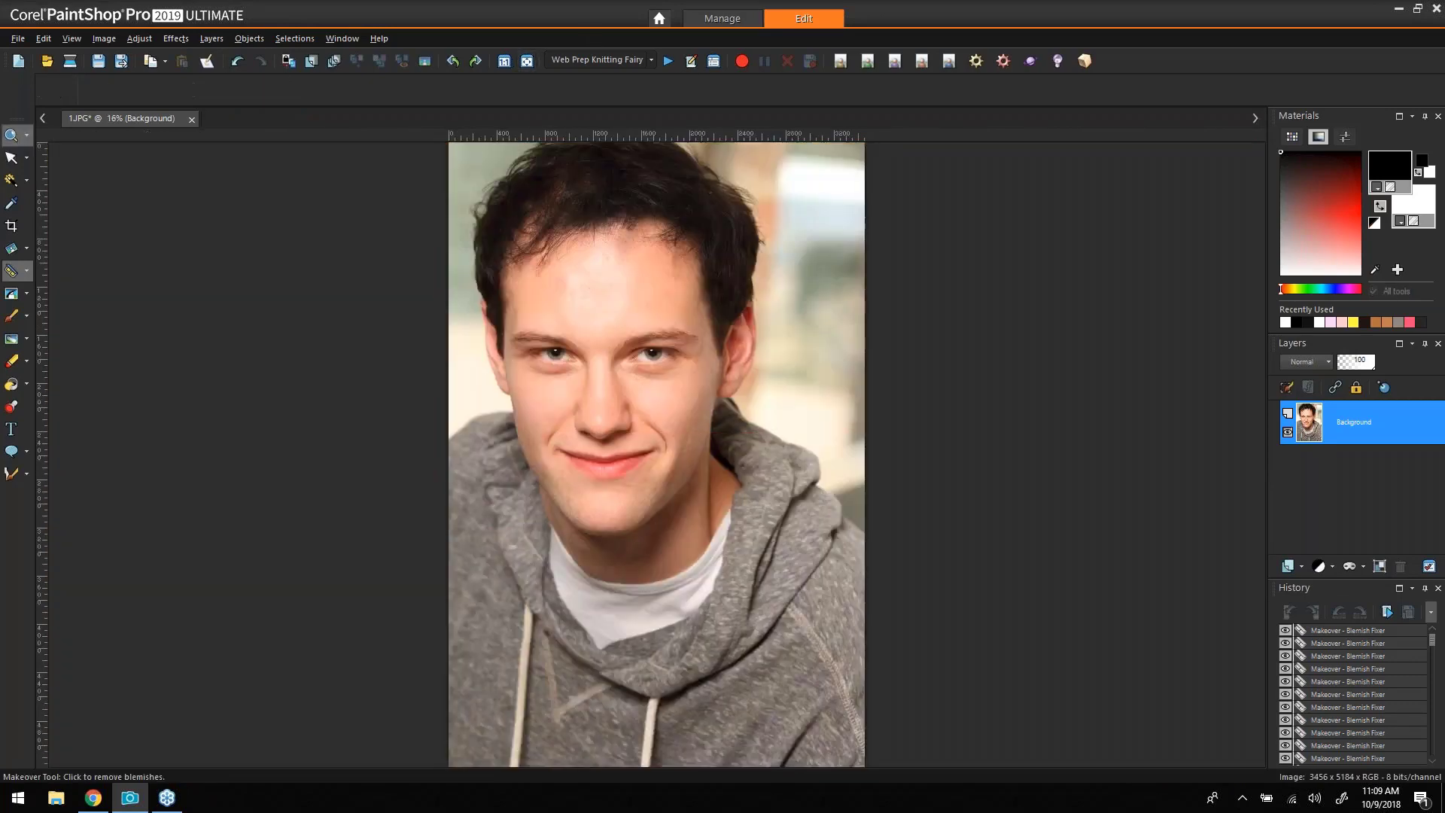
pyautogui.click(771, 494)
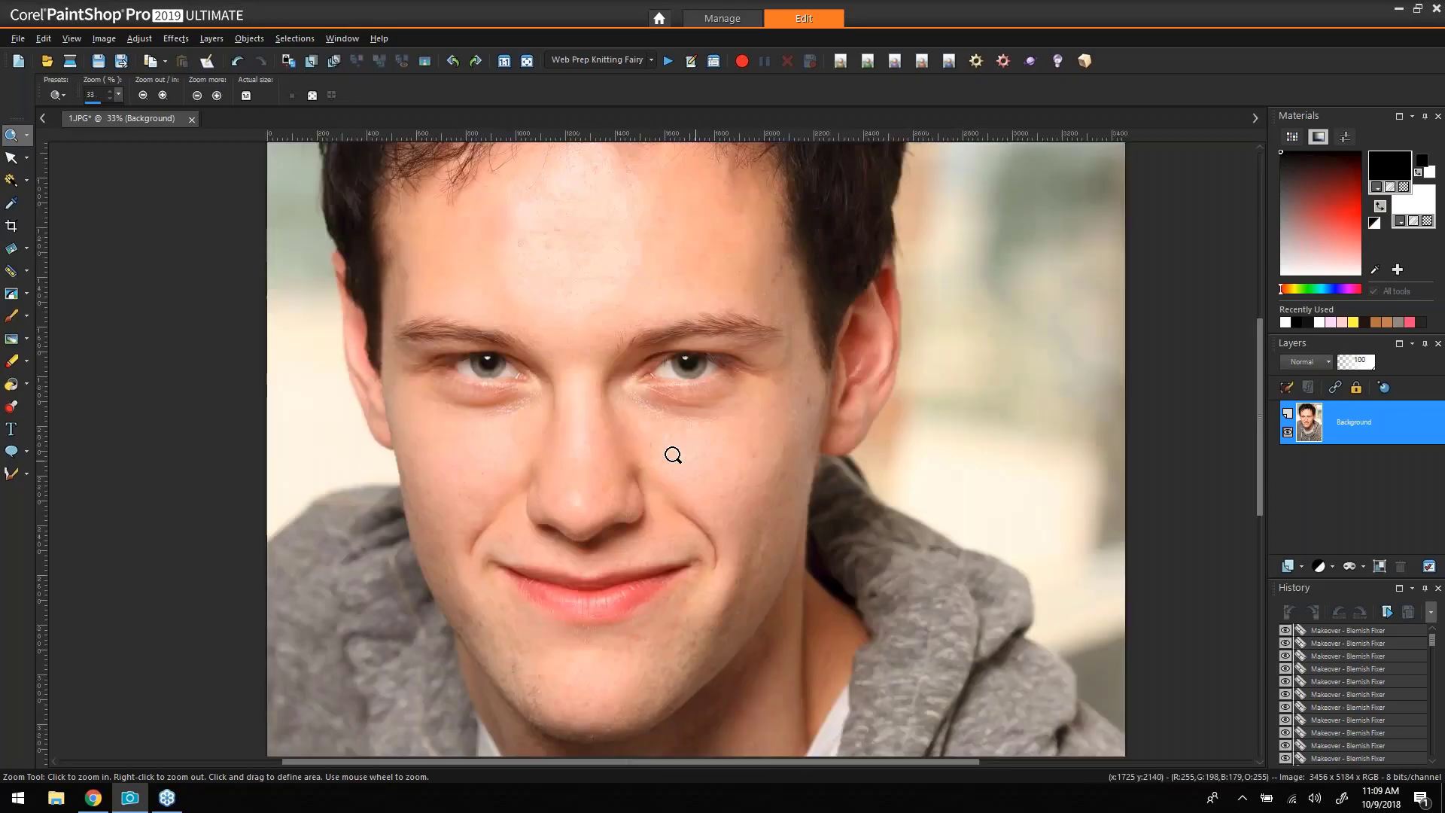
pyautogui.moveTo(1257, 418); pyautogui.dragTo(1259, 381)
pyautogui.click(594, 549)
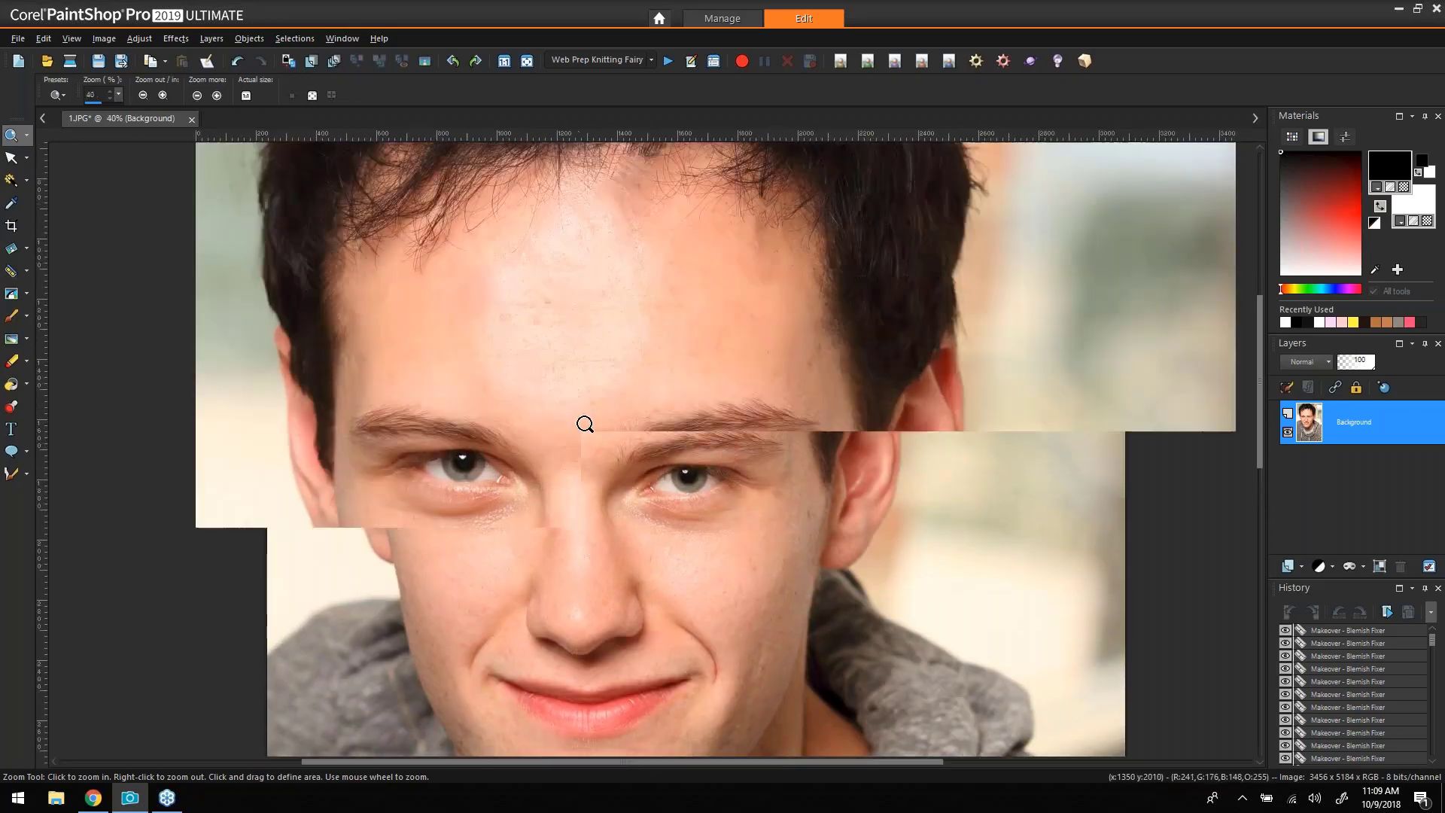
pyautogui.moveTo(1262, 406); pyautogui.dragTo(1258, 402)
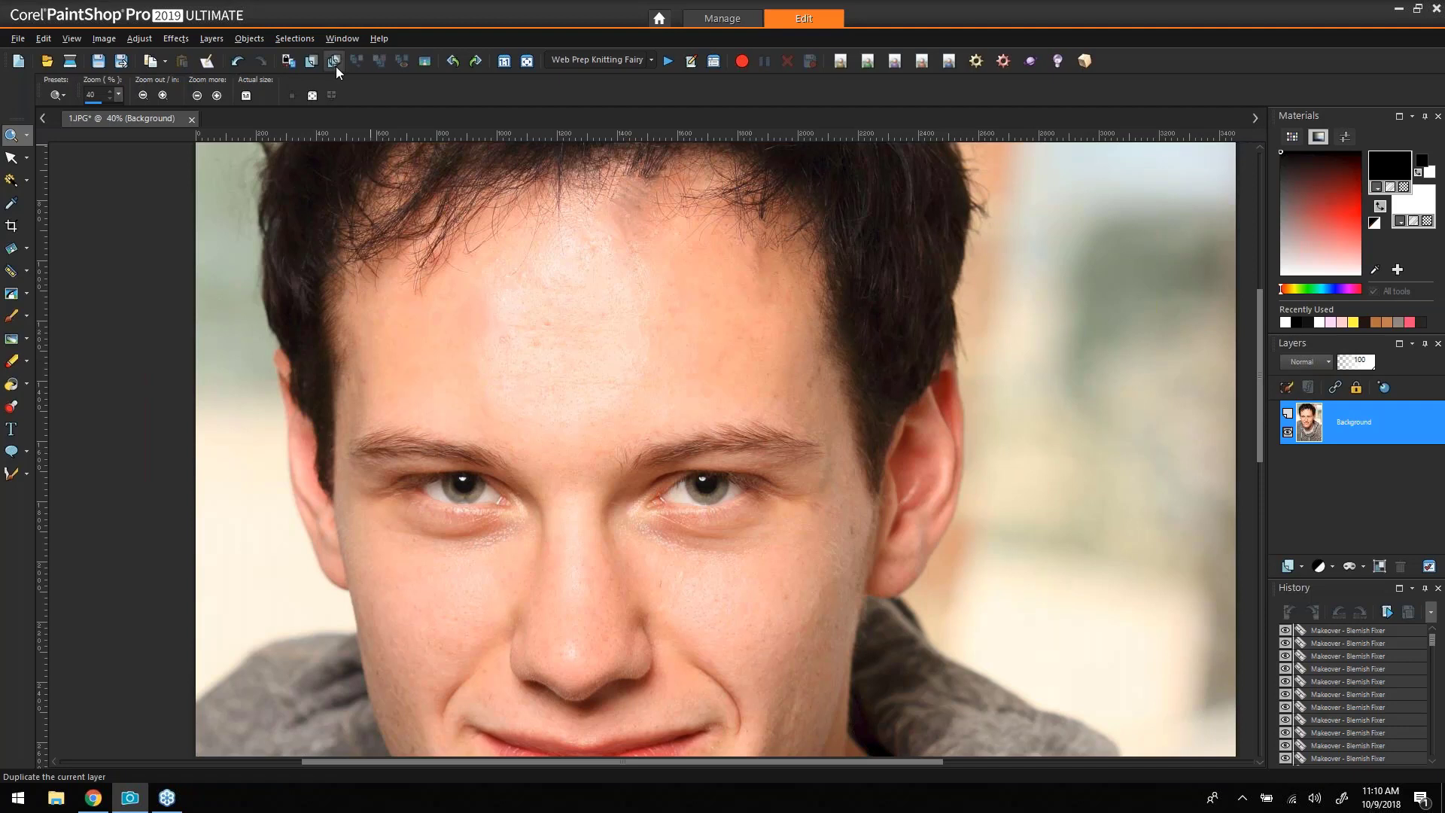
# Duplicate the Background layer and switch the copy's visibility off and back on.
pyautogui.hotkey('ctrl', 'shift', 'd')
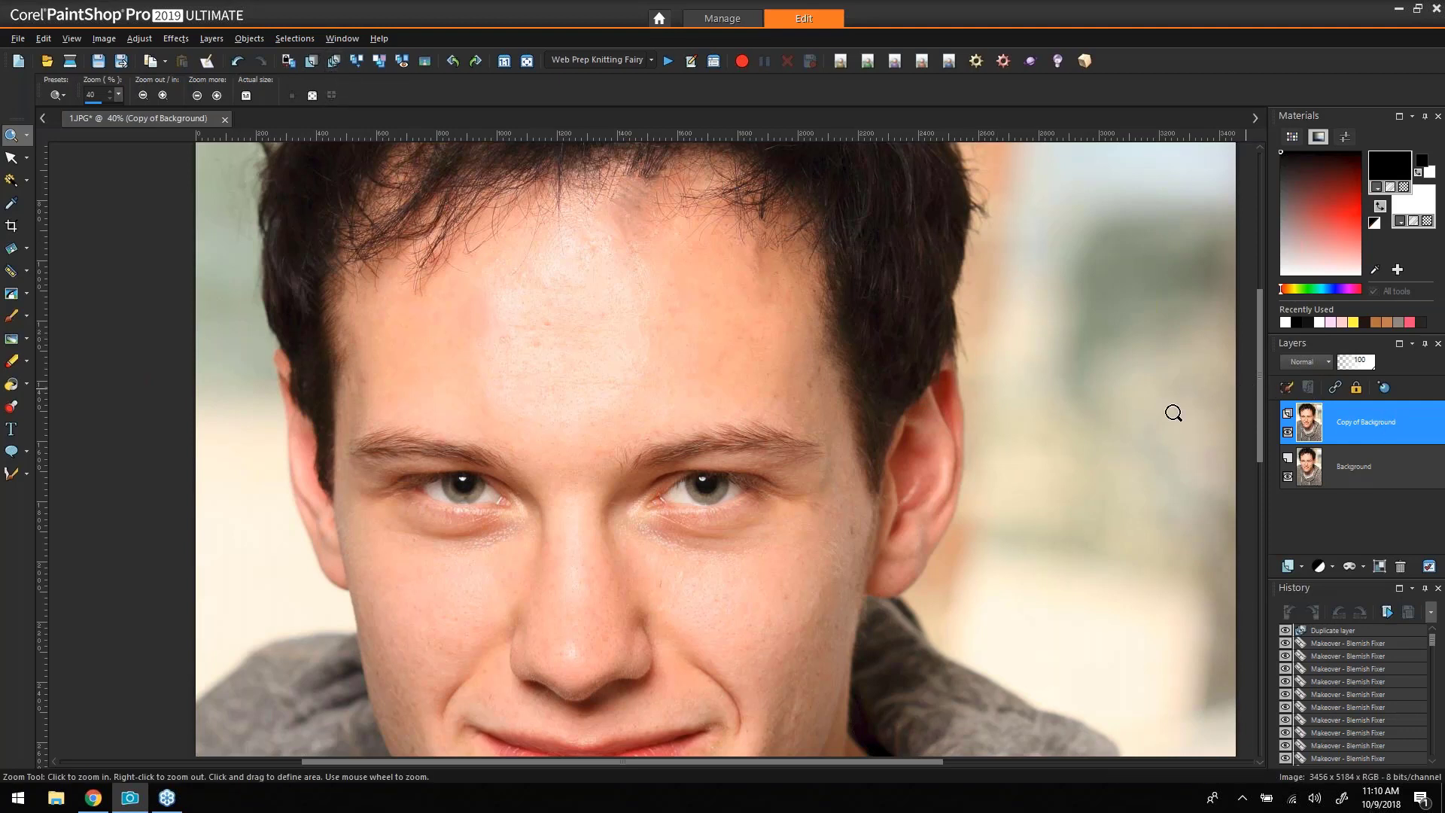
pyautogui.click(1288, 433)
pyautogui.click(1288, 432)
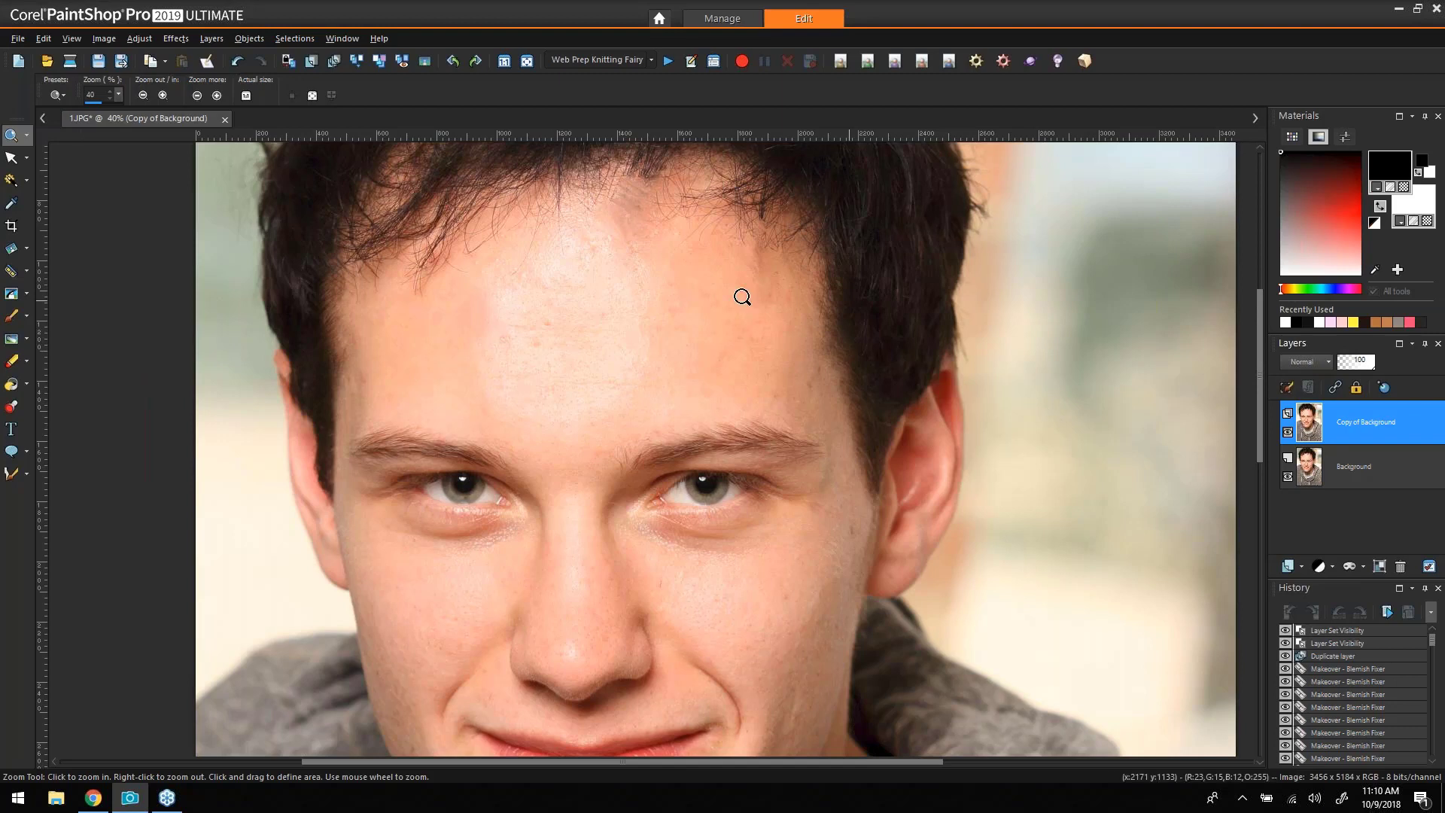
# Activate the Push brush and enlarge it to size 314.
pyautogui.click(12, 340)
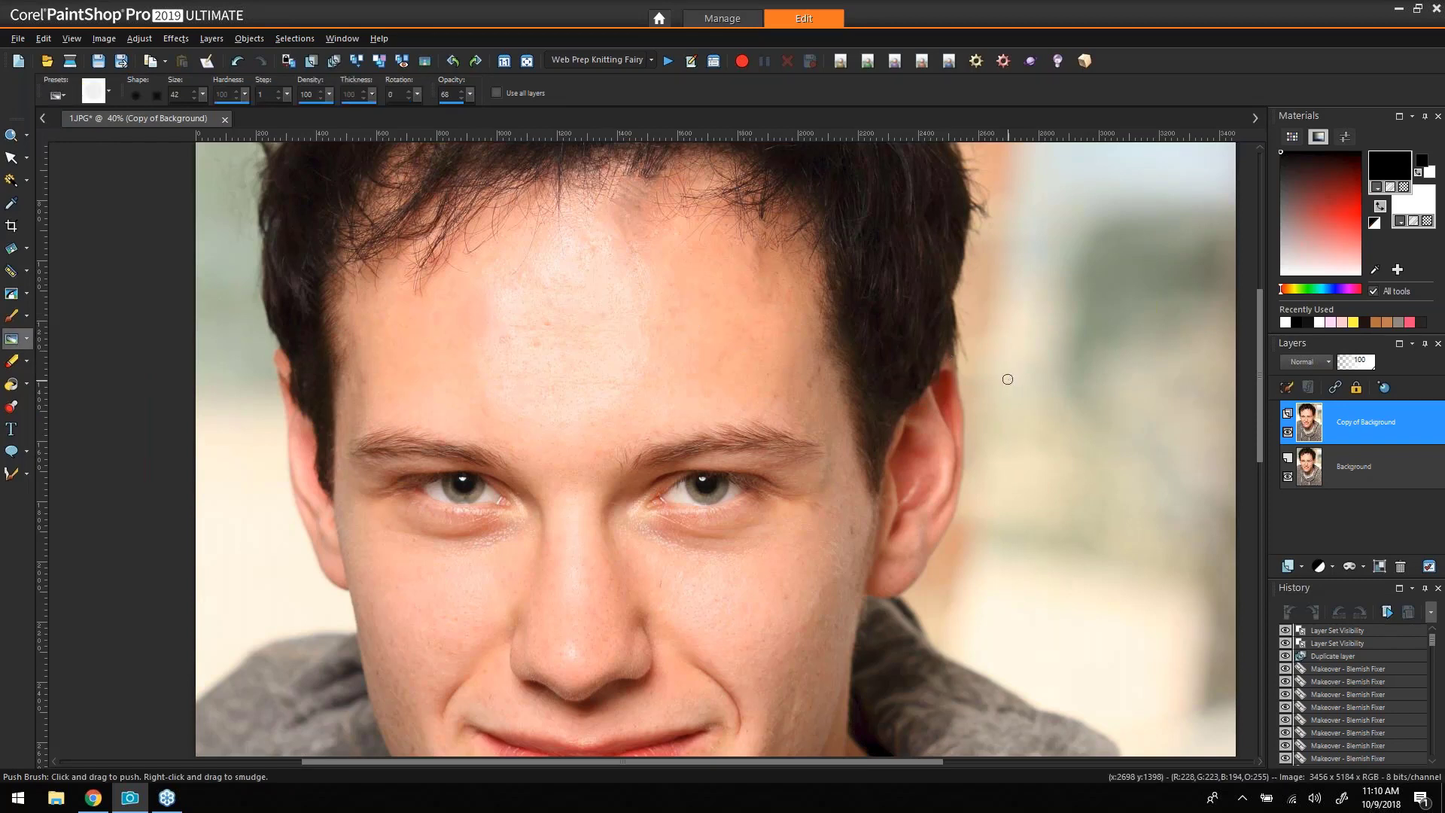
pyautogui.moveTo(1008, 380); pyautogui.dragTo(1035, 355)
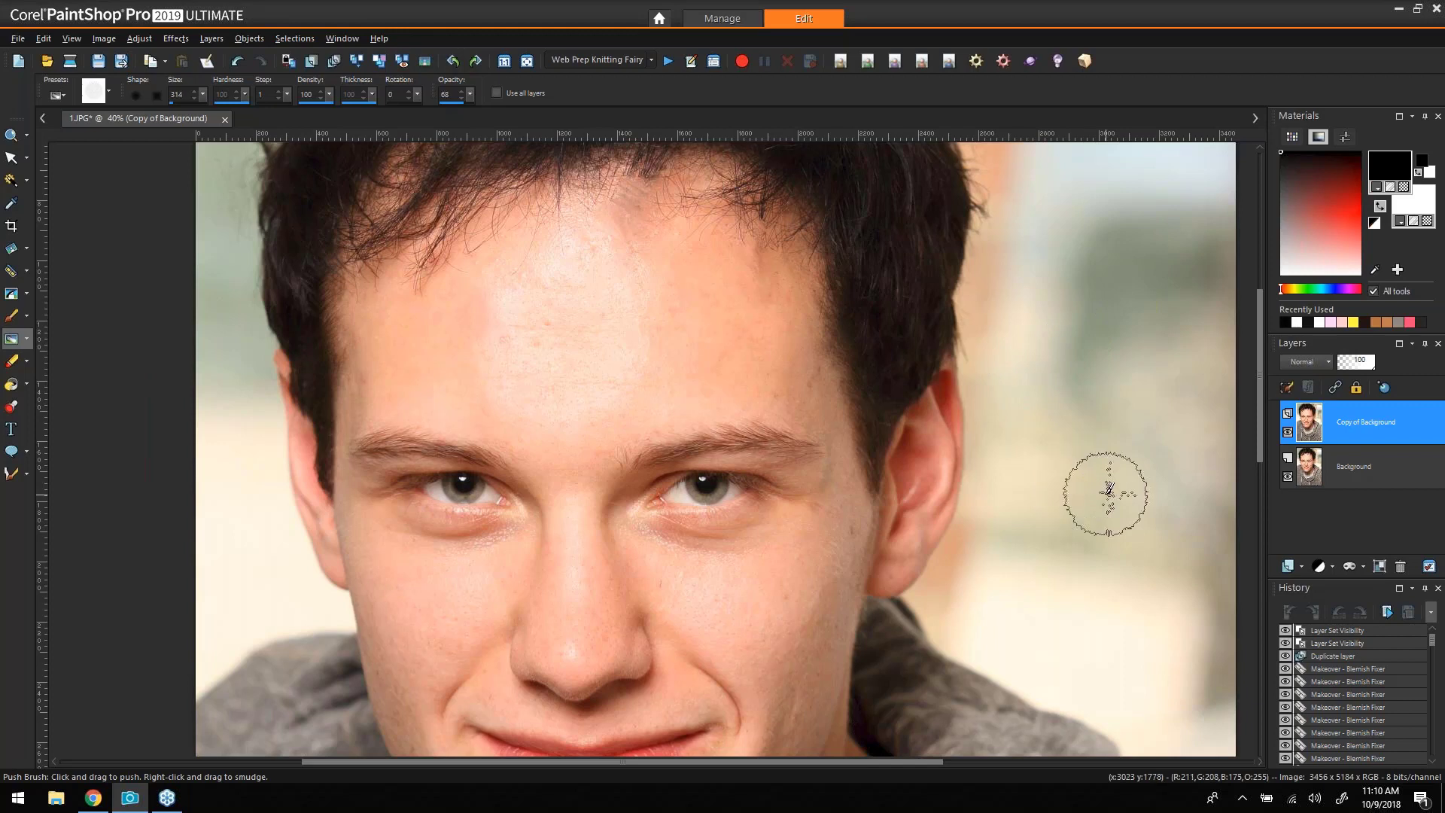
# Try Push brush strokes from the background across the right side of the face on the copied layer, and undo them.
pyautogui.moveTo(933, 219)
pyautogui.mouseDown()
pyautogui.moveTo(896, 226)
pyautogui.moveTo(620, 458)
pyautogui.moveTo(775, 555)
pyautogui.moveTo(1039, 490)
pyautogui.moveTo(1045, 463)
pyautogui.mouseUp()
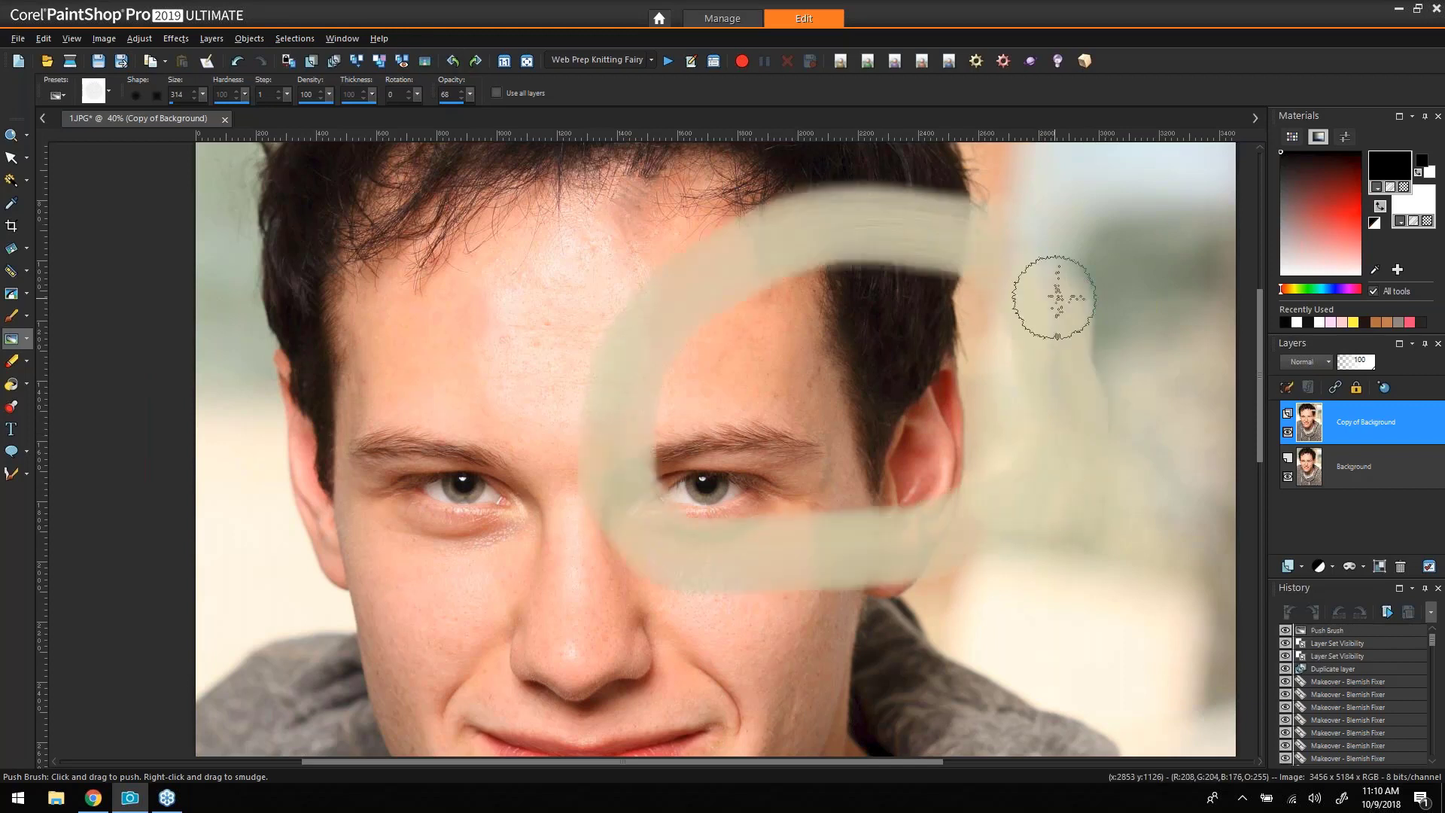
pyautogui.moveTo(1117, 238)
pyautogui.mouseDown()
pyautogui.moveTo(965, 322)
pyautogui.moveTo(832, 348)
pyautogui.moveTo(744, 411)
pyautogui.moveTo(474, 520)
pyautogui.mouseUp()
pyautogui.hotkey('ctrl', 'z')
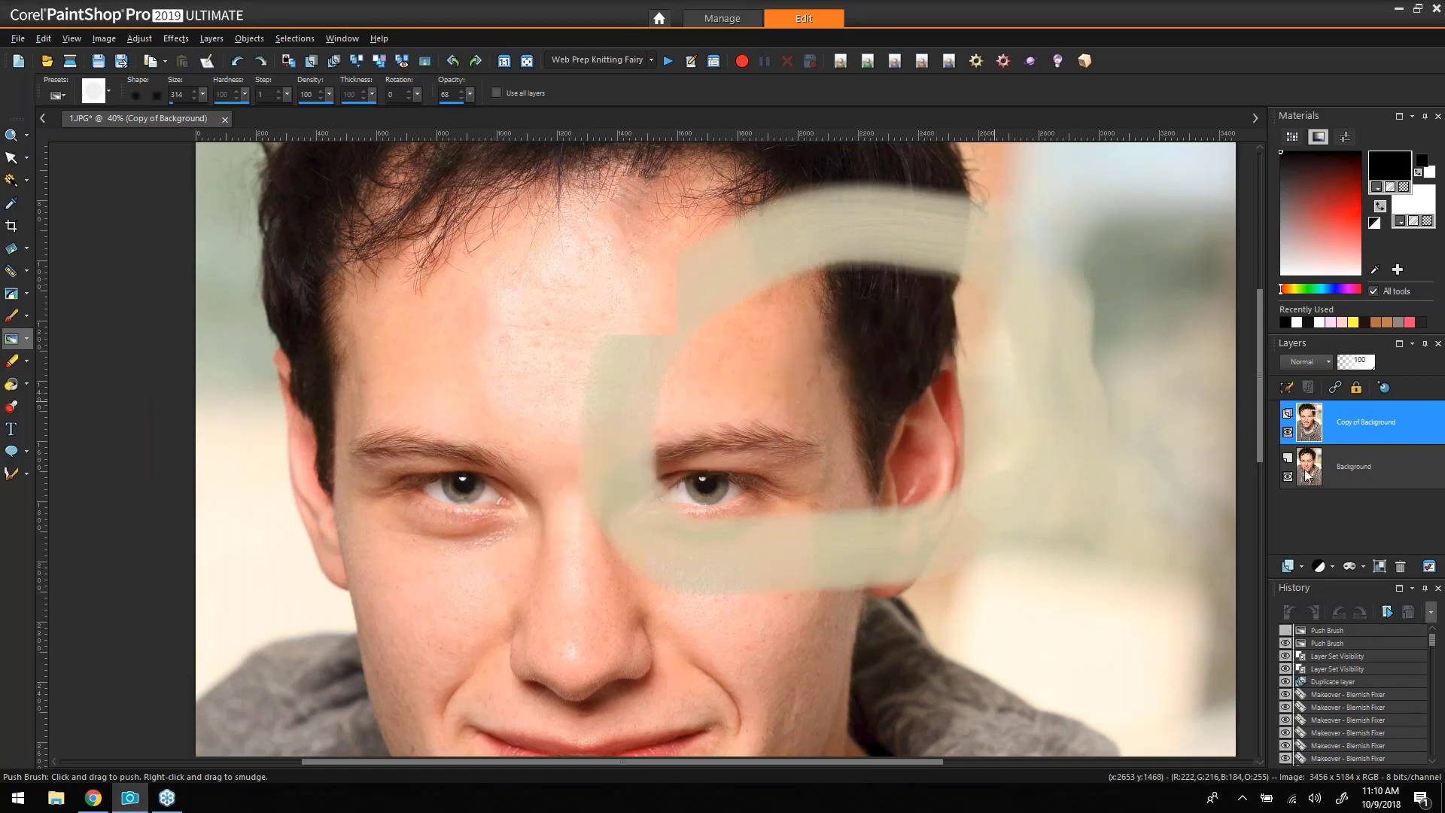
pyautogui.hotkey('ctrl', 'z')
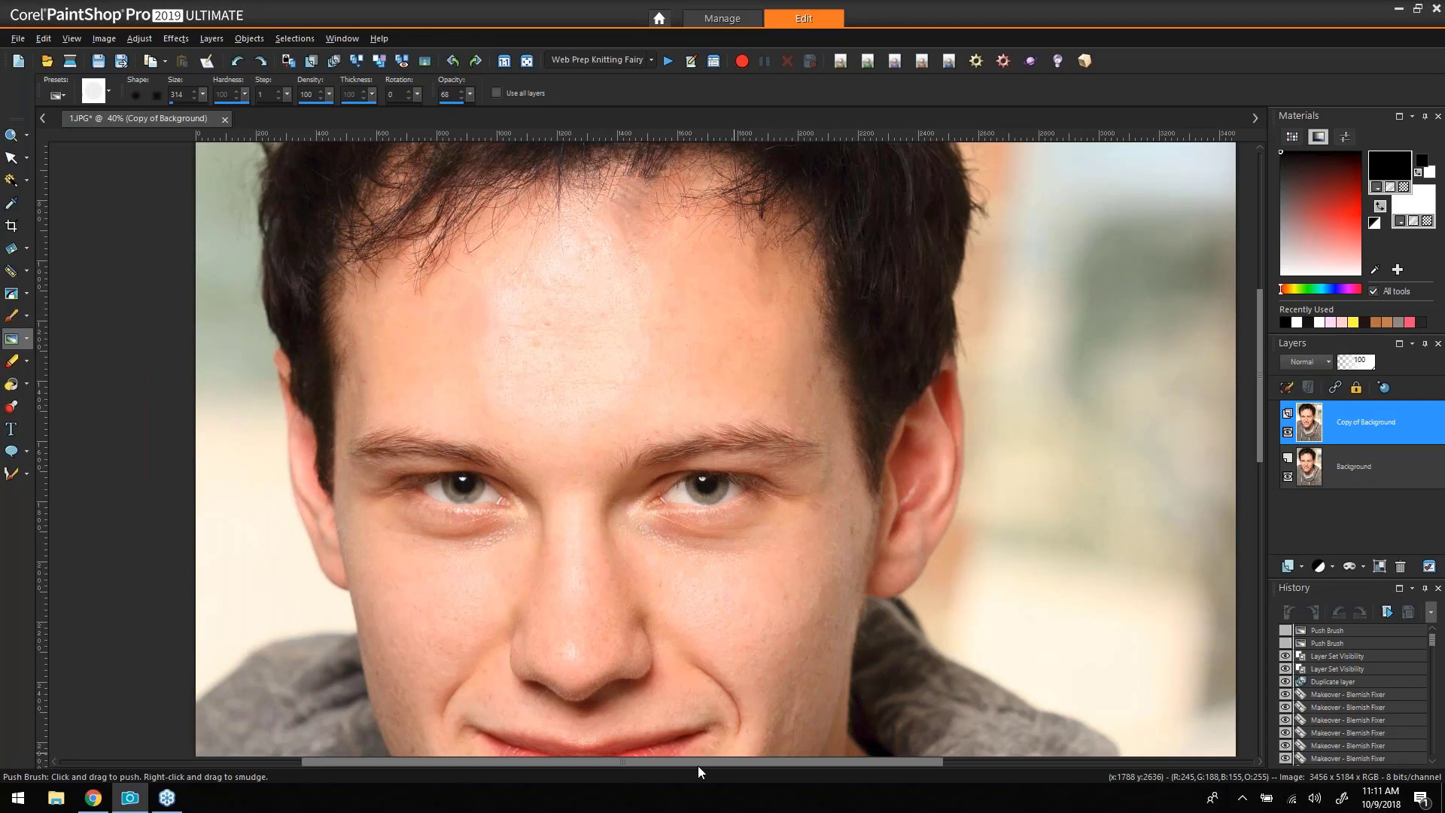
# Reduce the Push brush size to 201 and check its selected brush tip without changing it.
pyautogui.moveTo(698, 766); pyautogui.dragTo(673, 766)
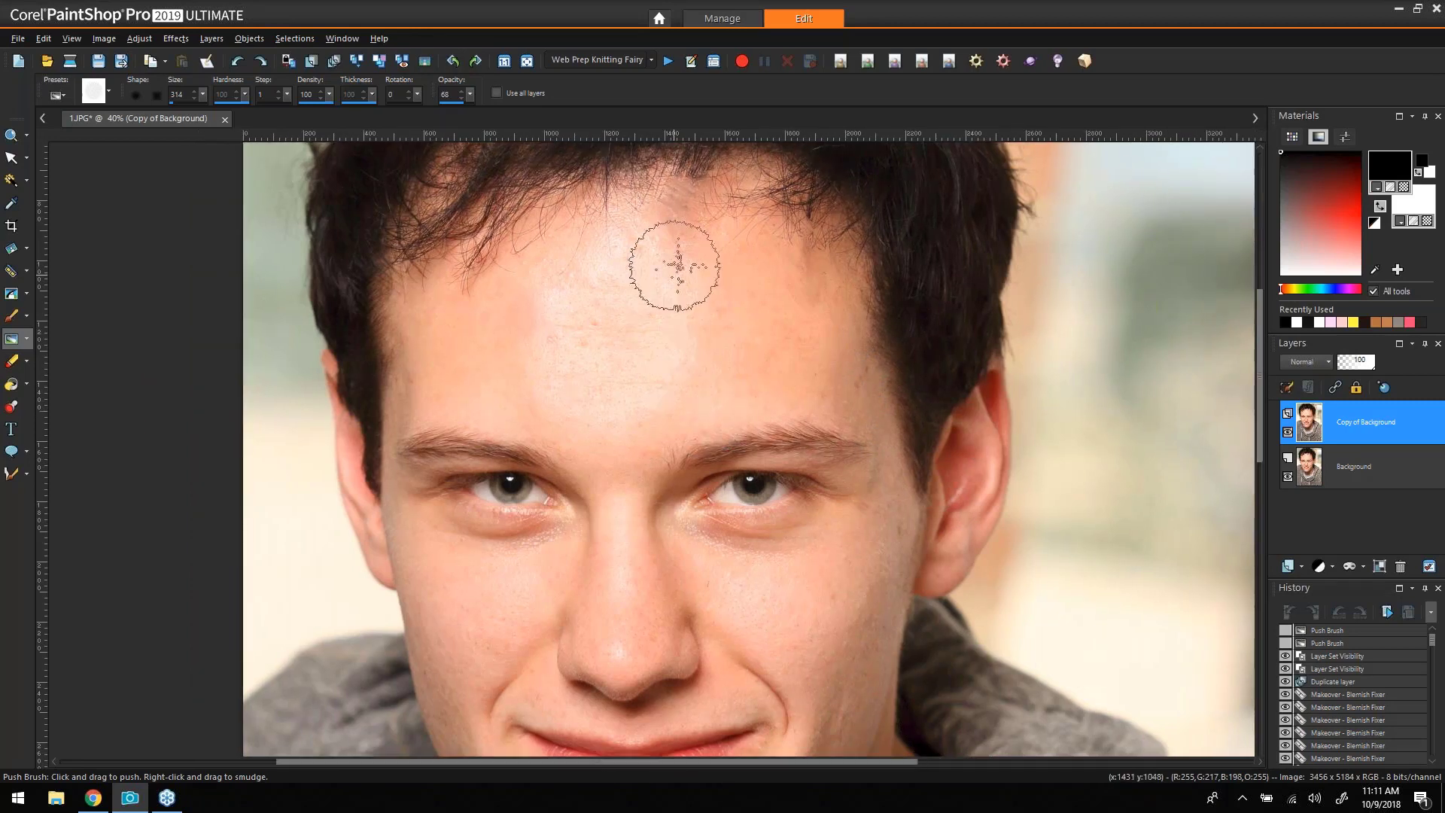
pyautogui.moveTo(674, 266); pyautogui.dragTo(590, 241)
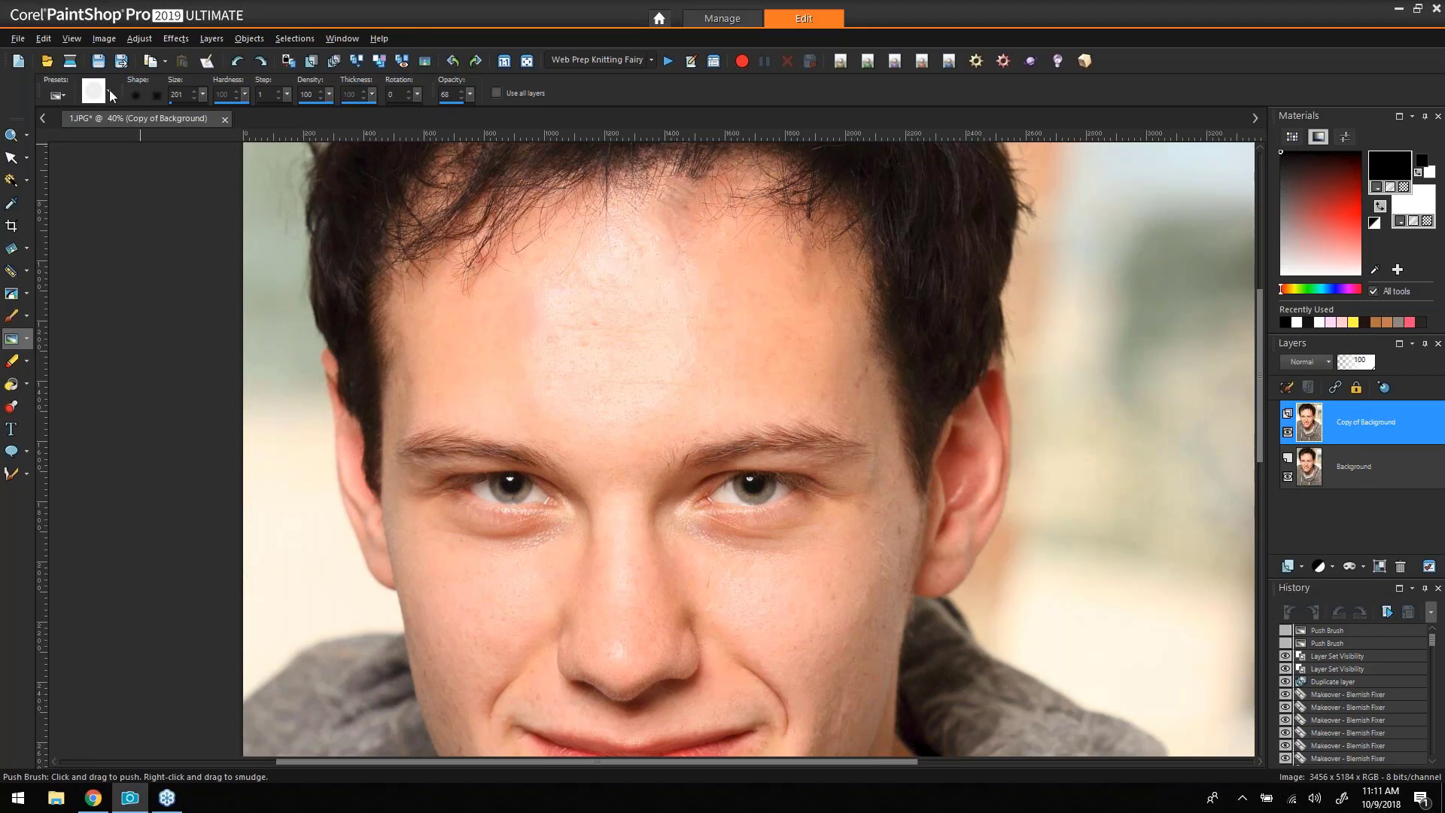
pyautogui.click(110, 96)
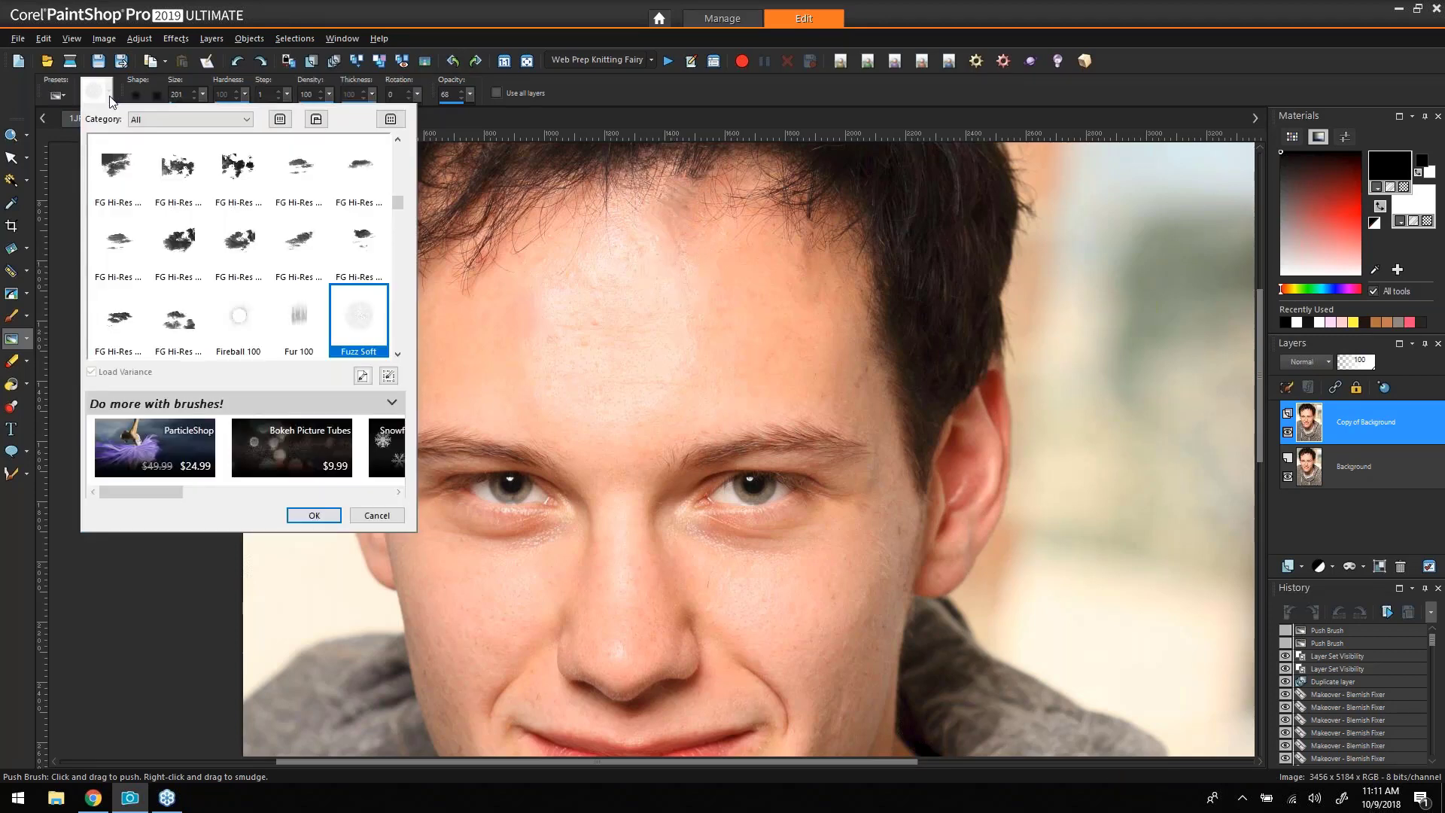
pyautogui.click(110, 97)
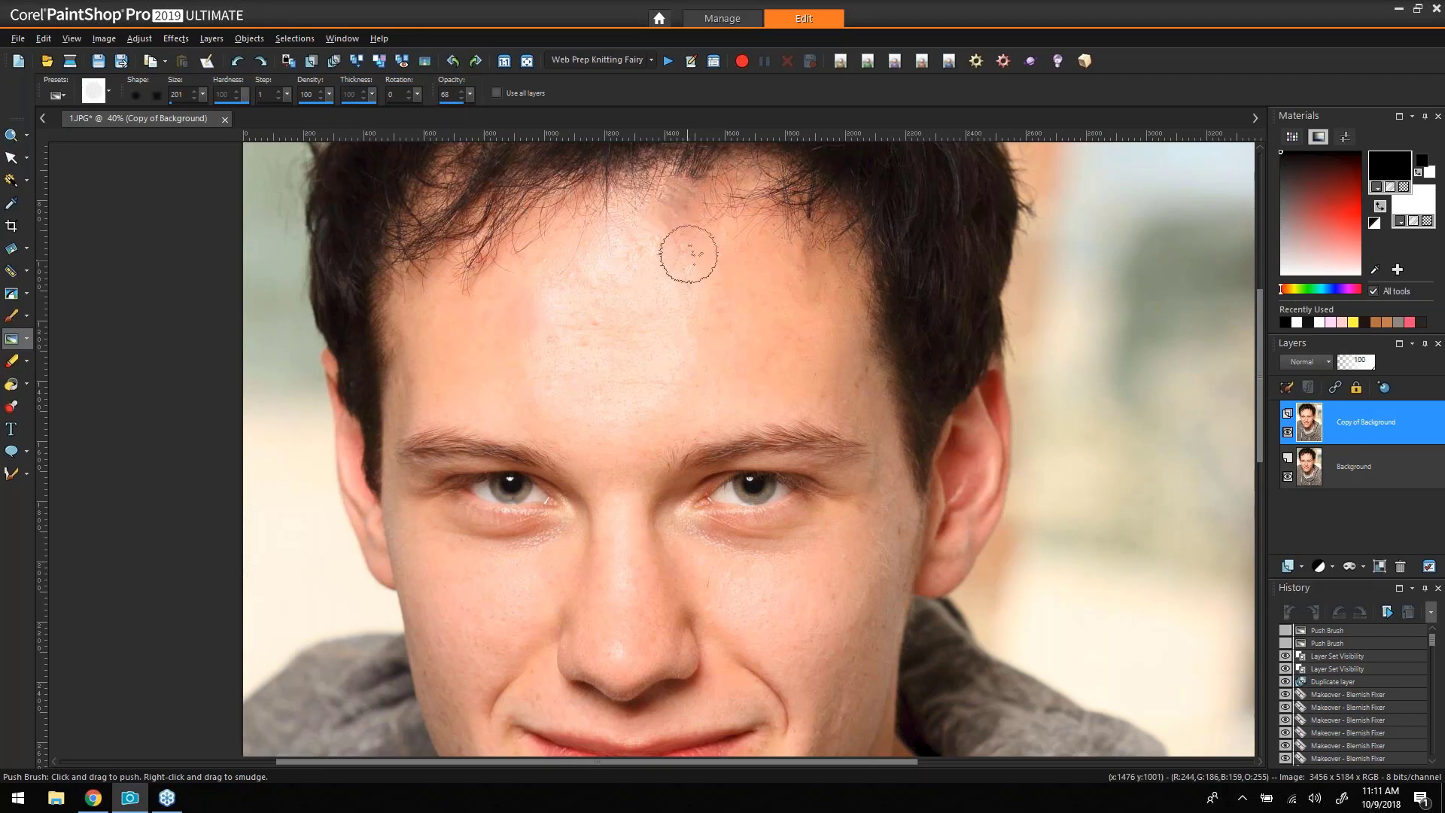
# Smooth the shiny centre of the forehead on the copied layer with Push brush strokes from the hairline down to the eyebrows.
pyautogui.keyDown('alt'); pyautogui.moveTo(686, 254); pyautogui.dragTo(684, 223); pyautogui.keyUp('alt')
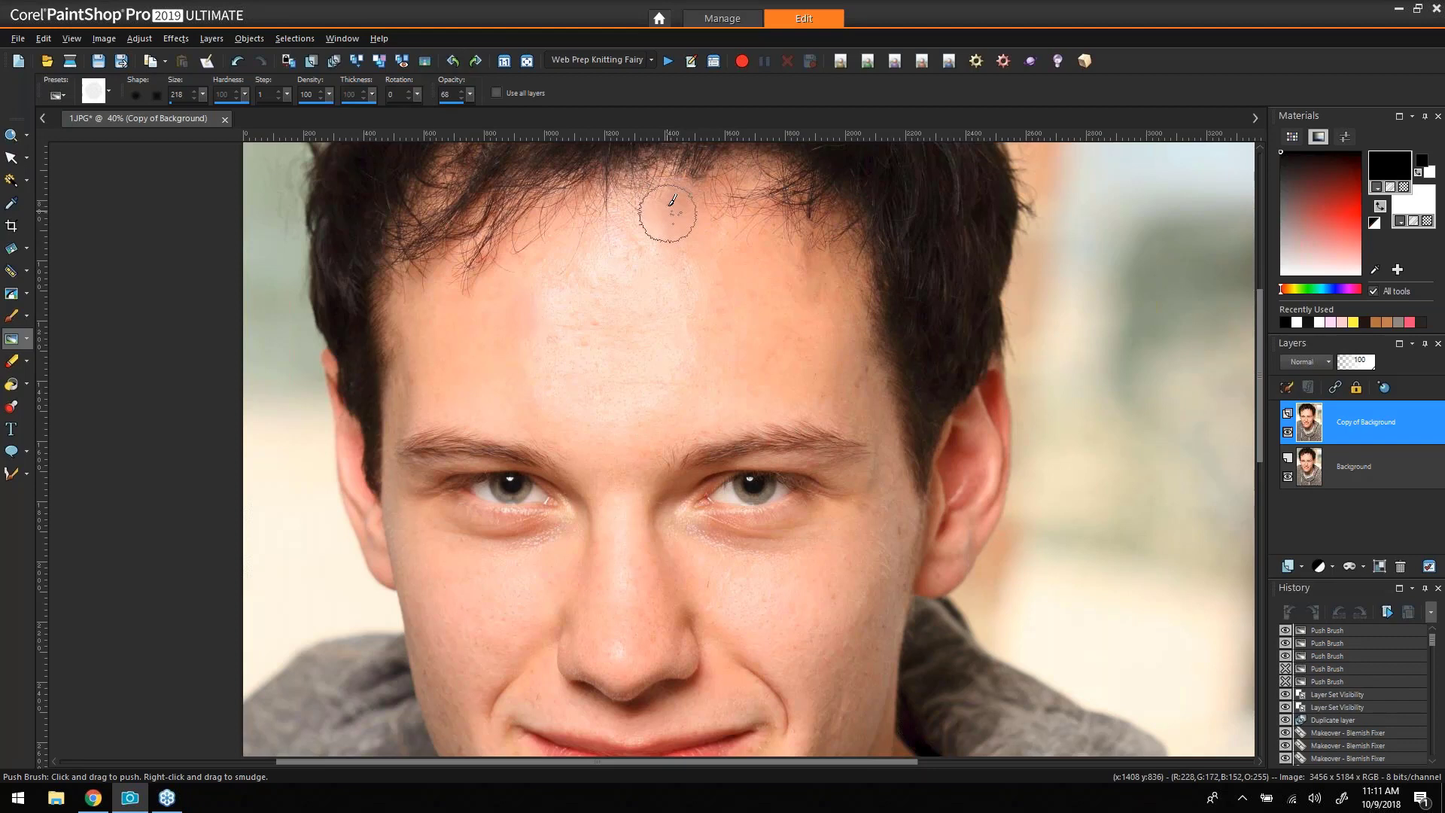
pyautogui.moveTo(662, 209)
pyautogui.mouseDown()
pyautogui.moveTo(728, 183)
pyautogui.moveTo(715, 241)
pyautogui.moveTo(720, 220)
pyautogui.moveTo(647, 219)
pyautogui.moveTo(672, 204)
pyautogui.moveTo(662, 251)
pyautogui.moveTo(716, 394)
pyautogui.mouseUp()
pyautogui.moveTo(566, 358)
pyautogui.mouseDown()
pyautogui.moveTo(537, 340)
pyautogui.moveTo(540, 313)
pyautogui.moveTo(559, 316)
pyautogui.mouseUp()
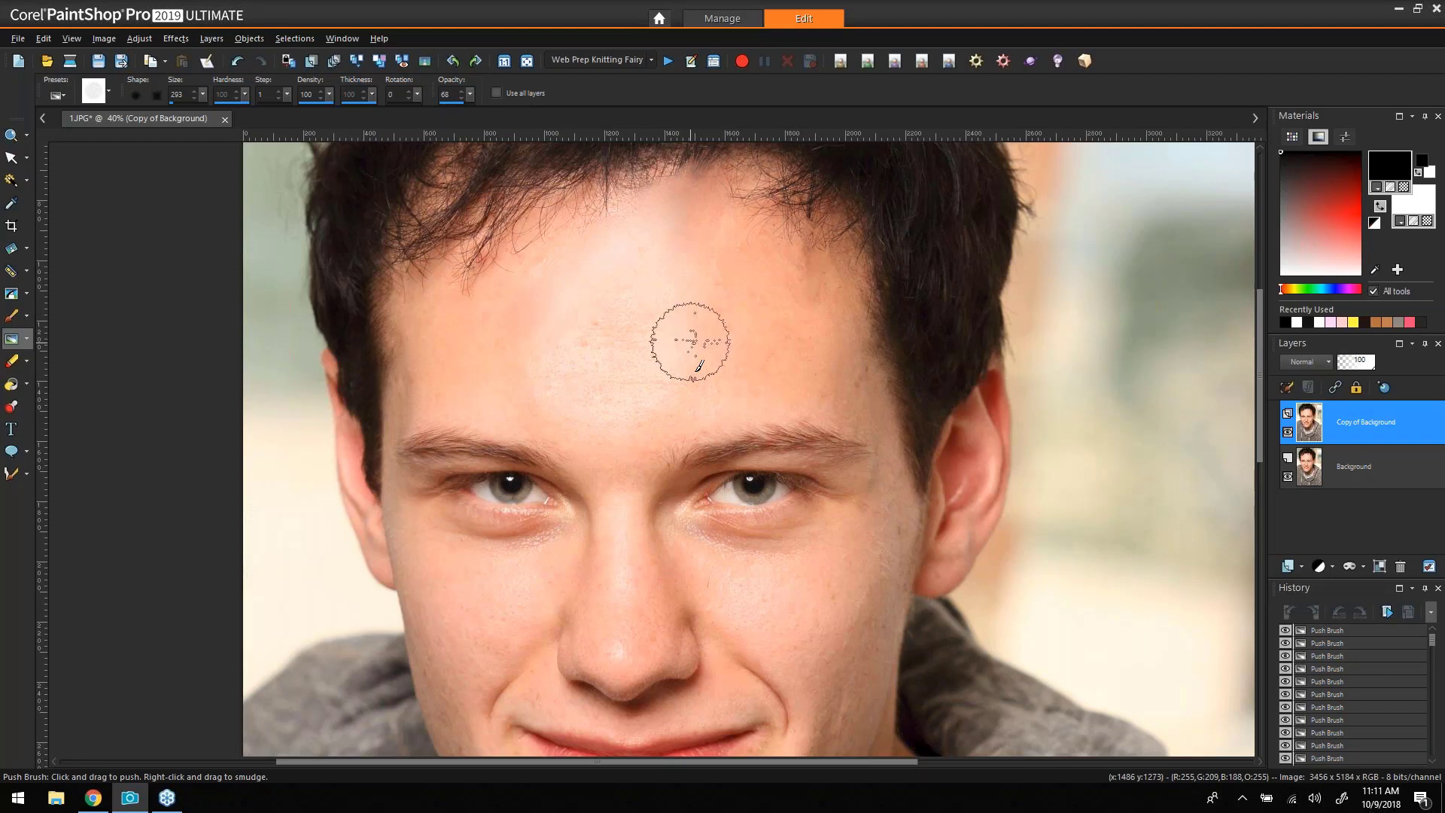
pyautogui.moveTo(662, 396); pyautogui.dragTo(602, 399)
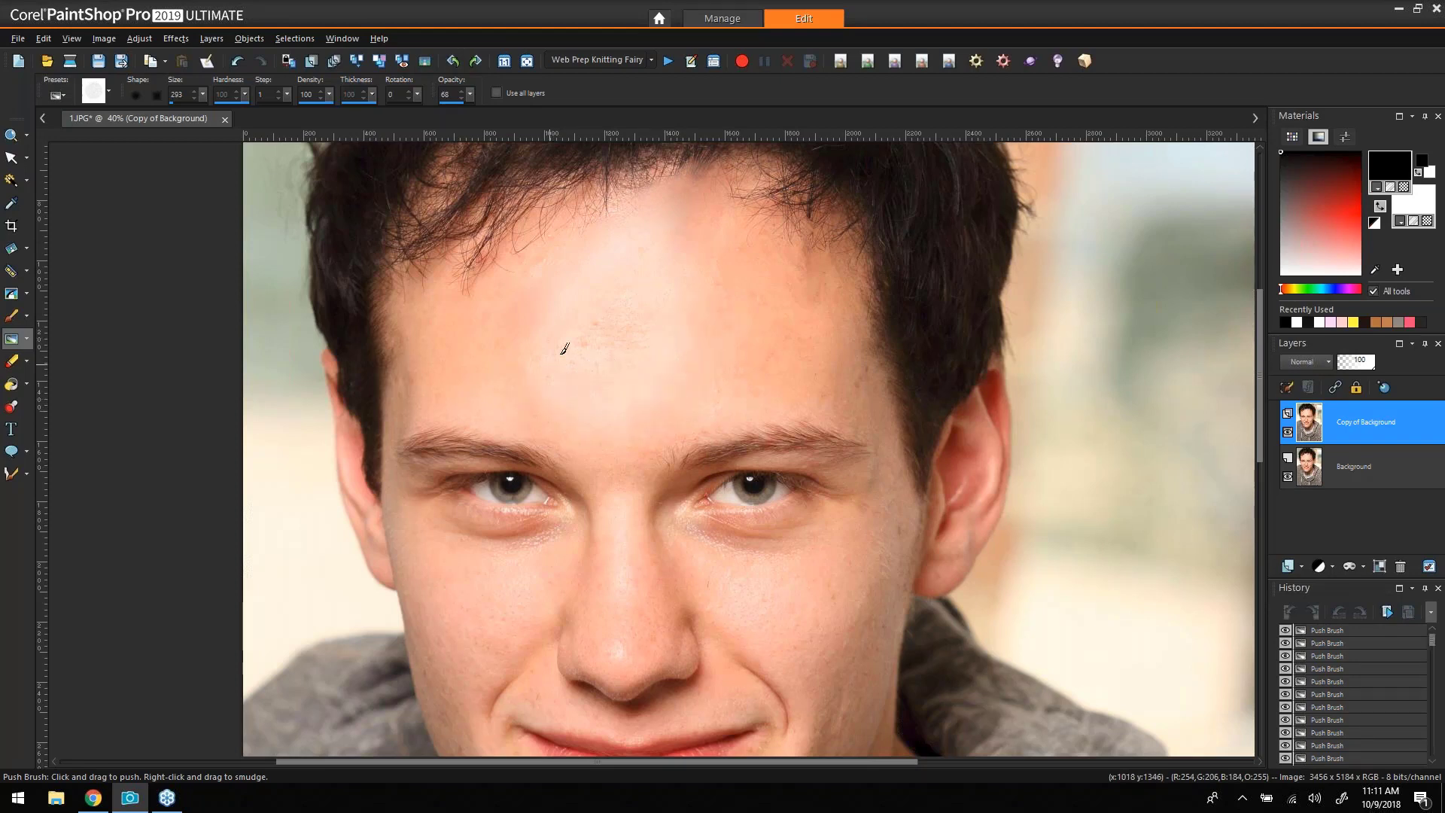
pyautogui.moveTo(594, 330); pyautogui.dragTo(672, 320)
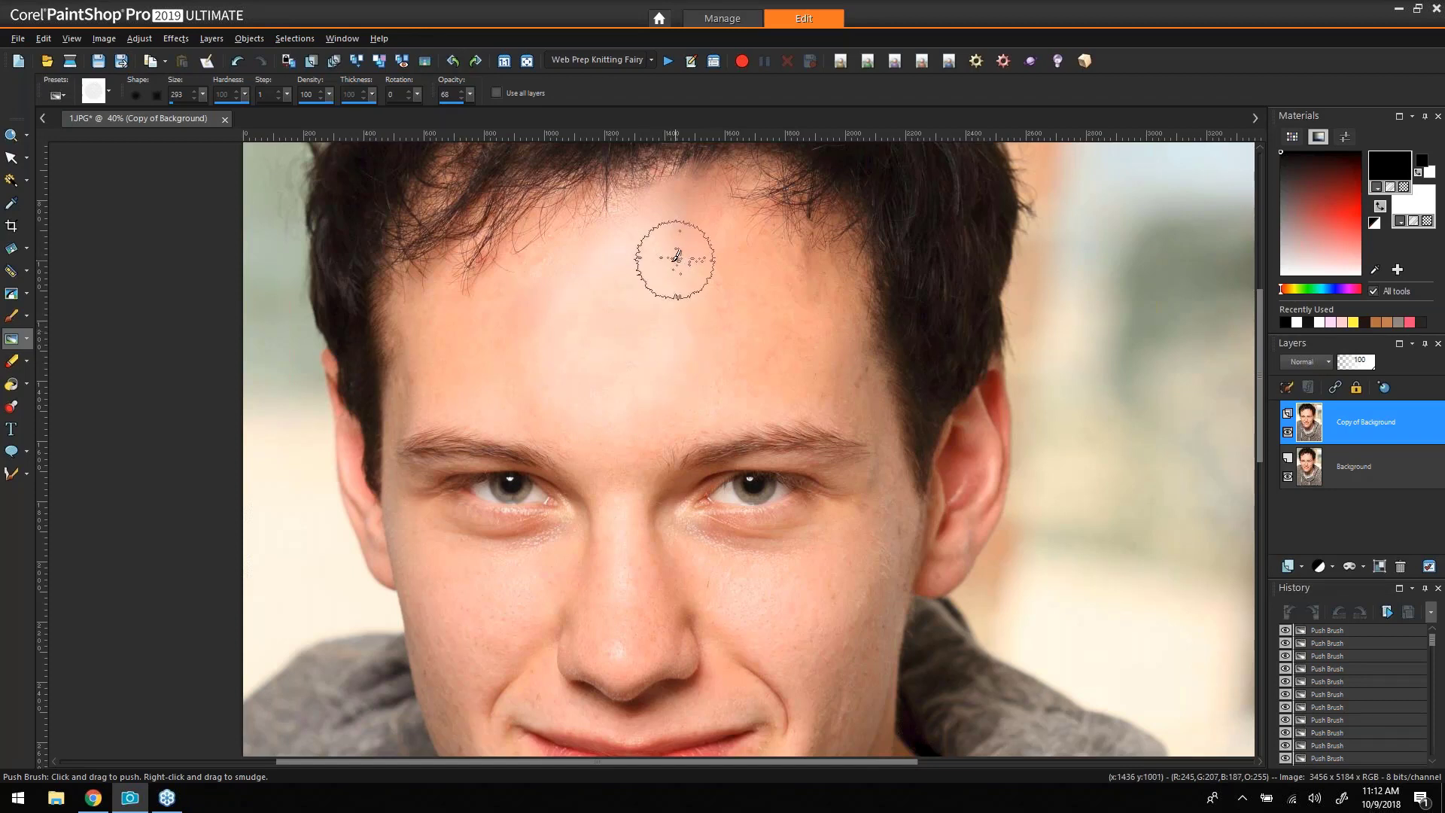
pyautogui.moveTo(725, 273); pyautogui.dragTo(645, 272)
pyautogui.moveTo(666, 393)
pyautogui.mouseDown()
pyautogui.moveTo(628, 390)
pyautogui.moveTo(594, 416)
pyautogui.mouseUp()
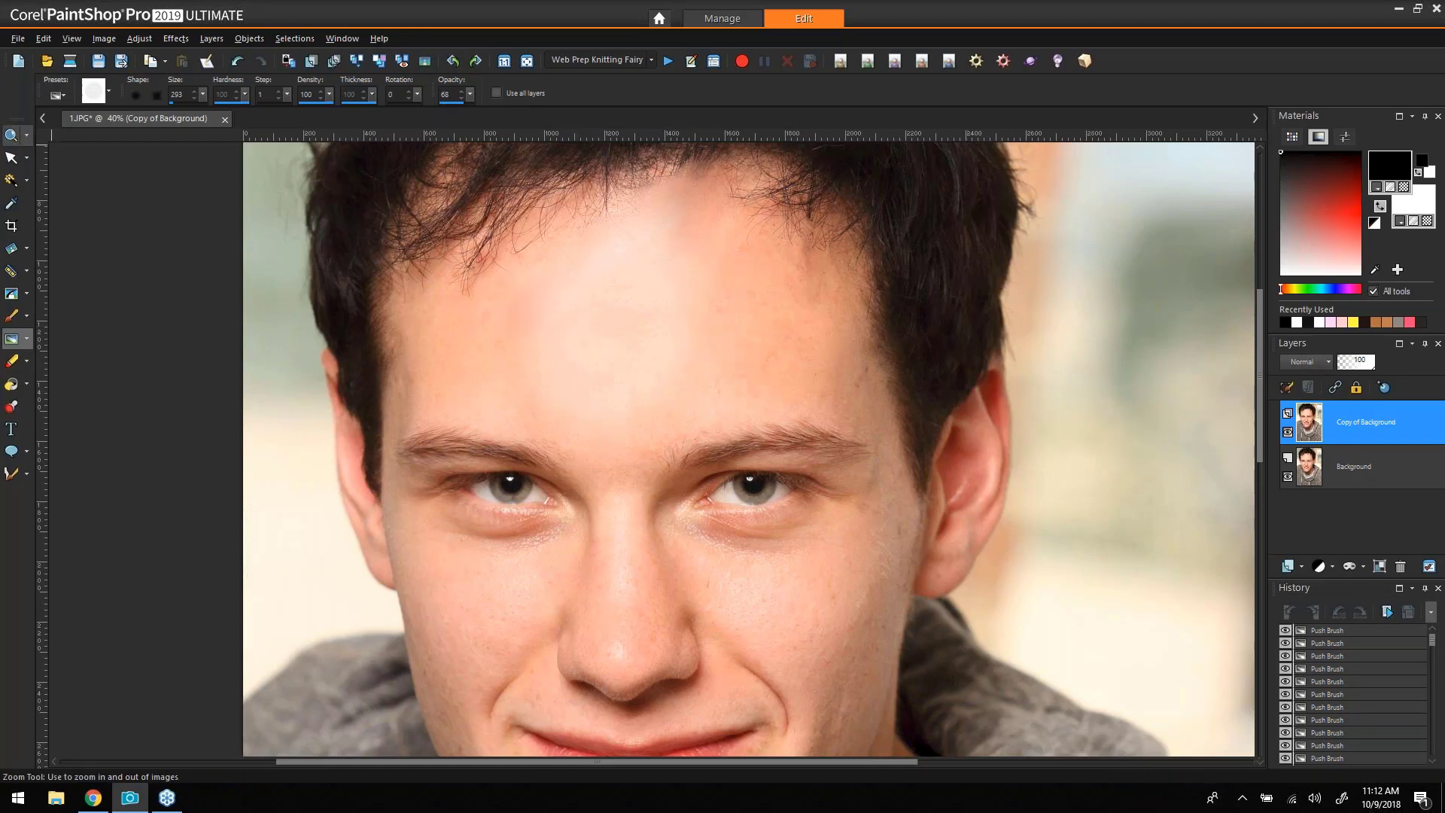
# Inspect the smoothed forehead at close range and lower the Copy of Background layer's opacity to 67.
pyautogui.click(11, 135)
pyautogui.moveTo(516, 264); pyautogui.dragTo(482, 278)
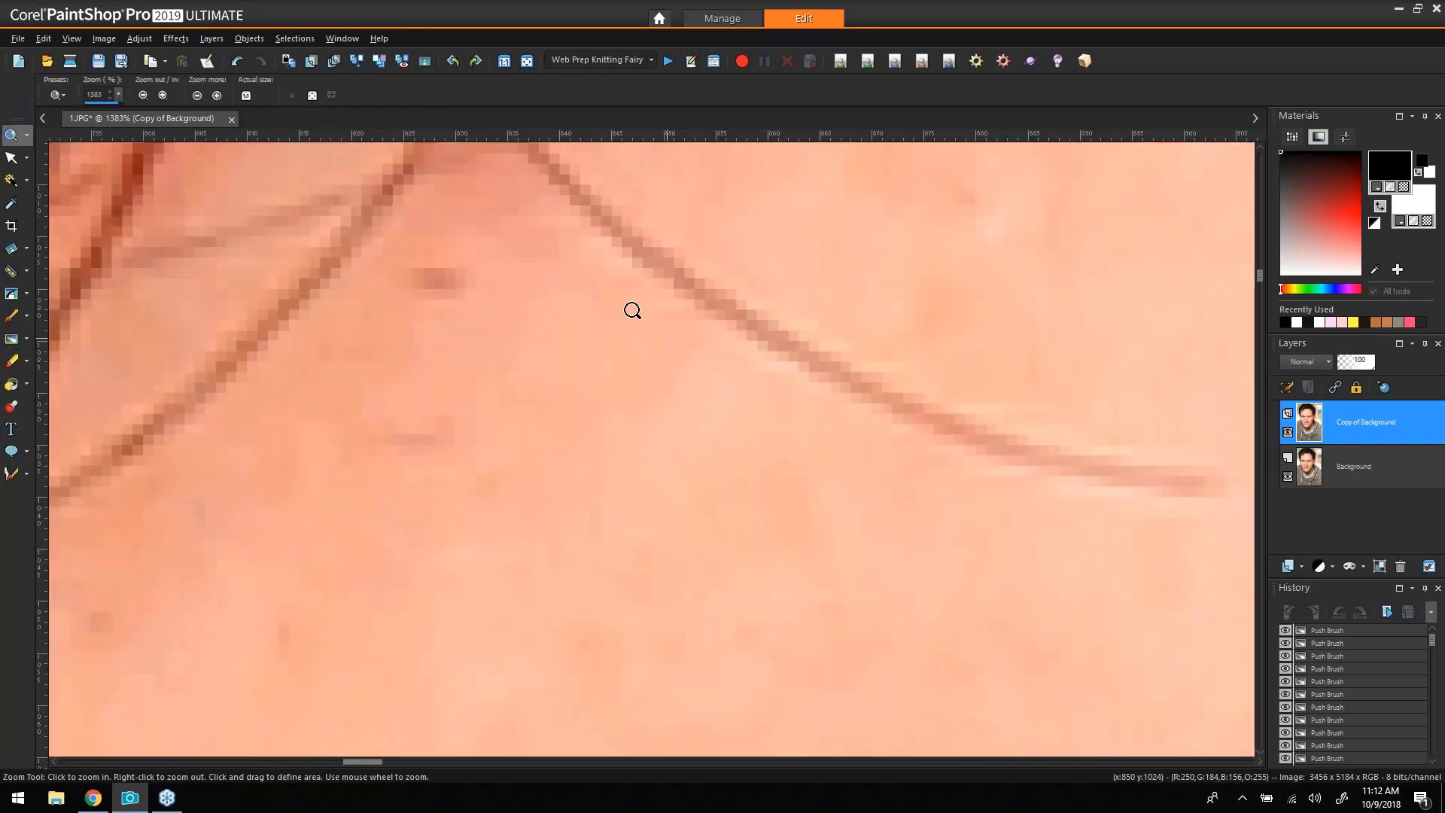
pyautogui.click(508, 60)
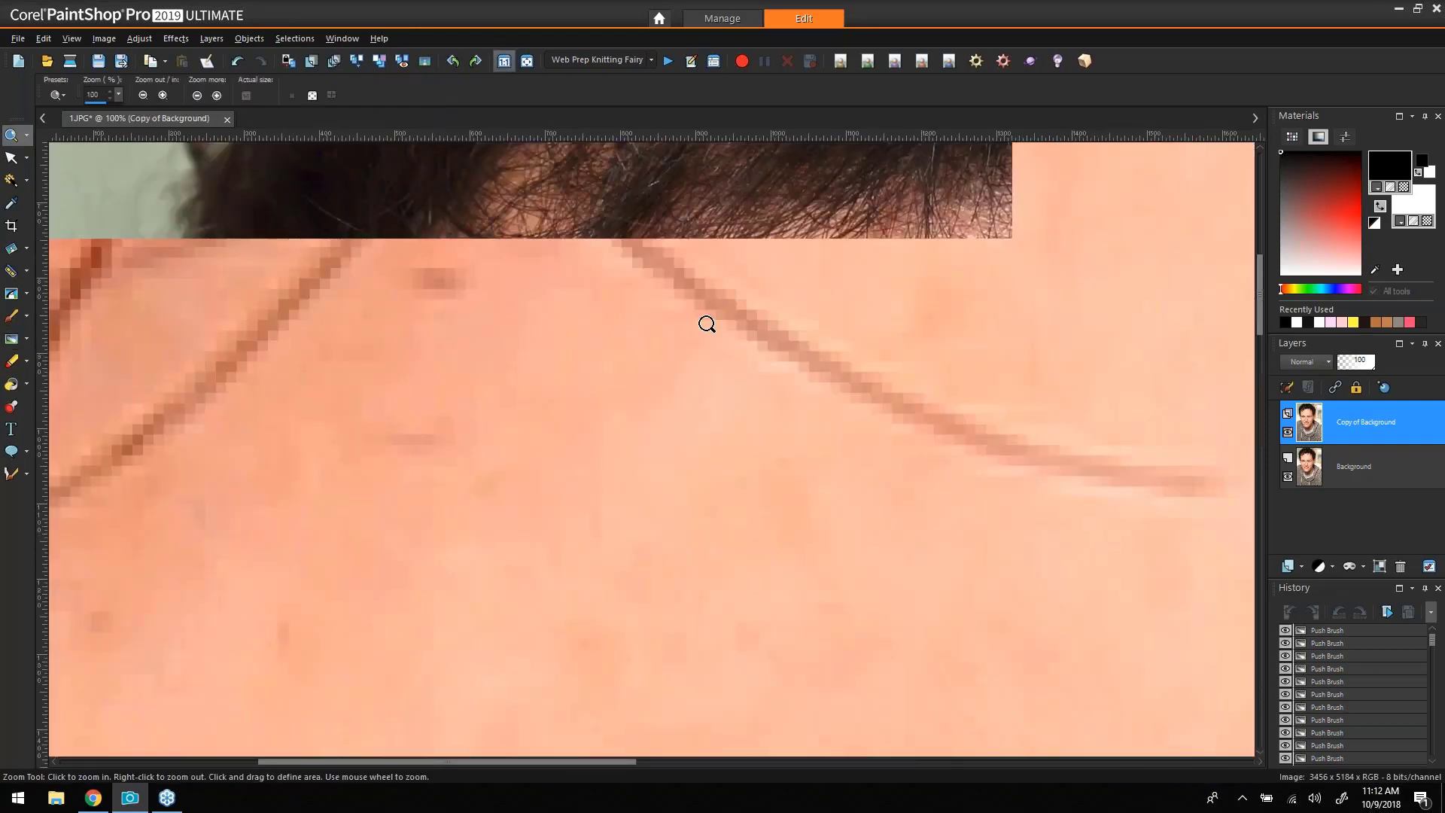
pyautogui.scroll(-1, 1044, 627)
pyautogui.scroll(-1, 1044, 626)
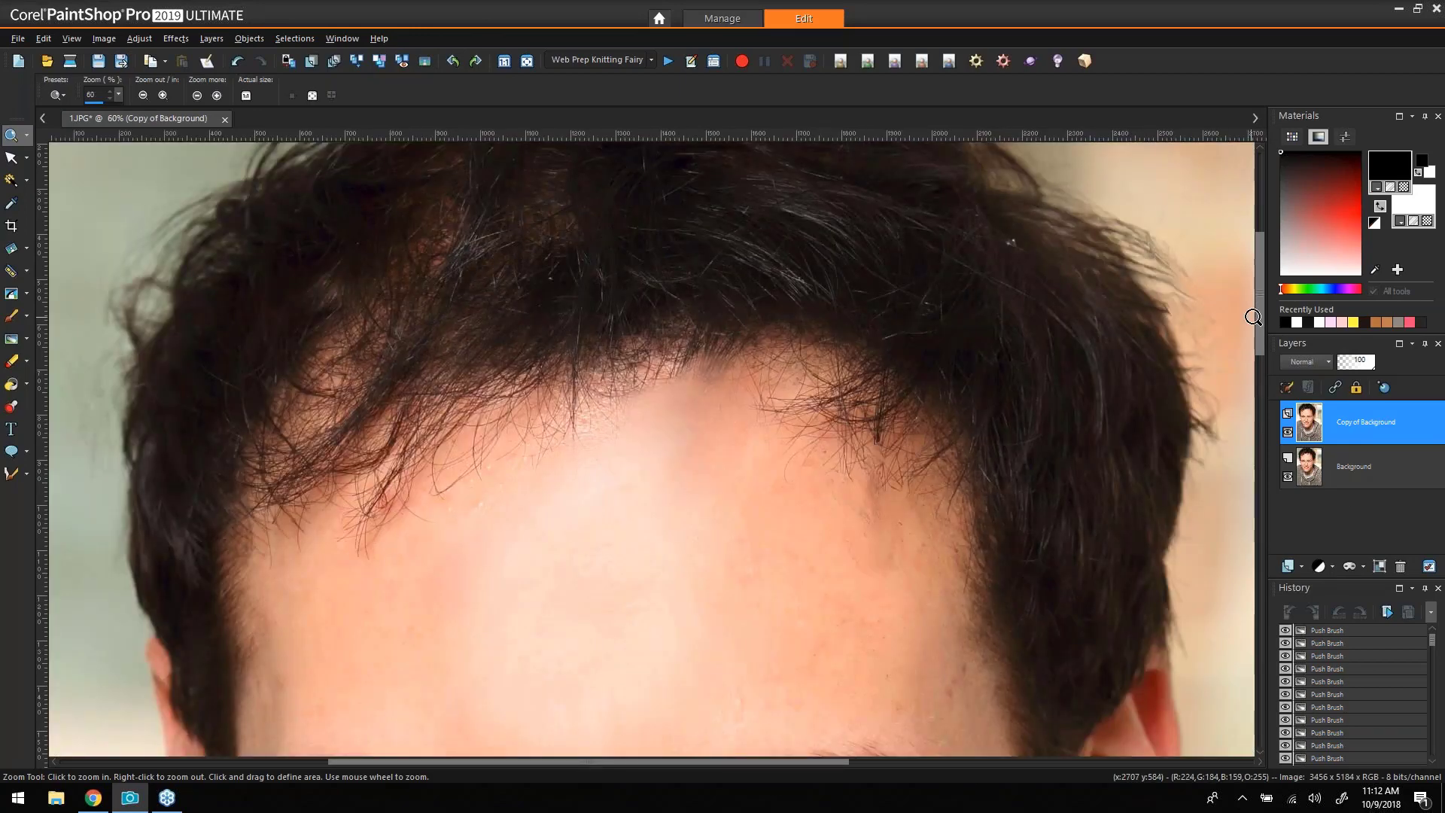
pyautogui.moveTo(1260, 315); pyautogui.dragTo(1263, 366)
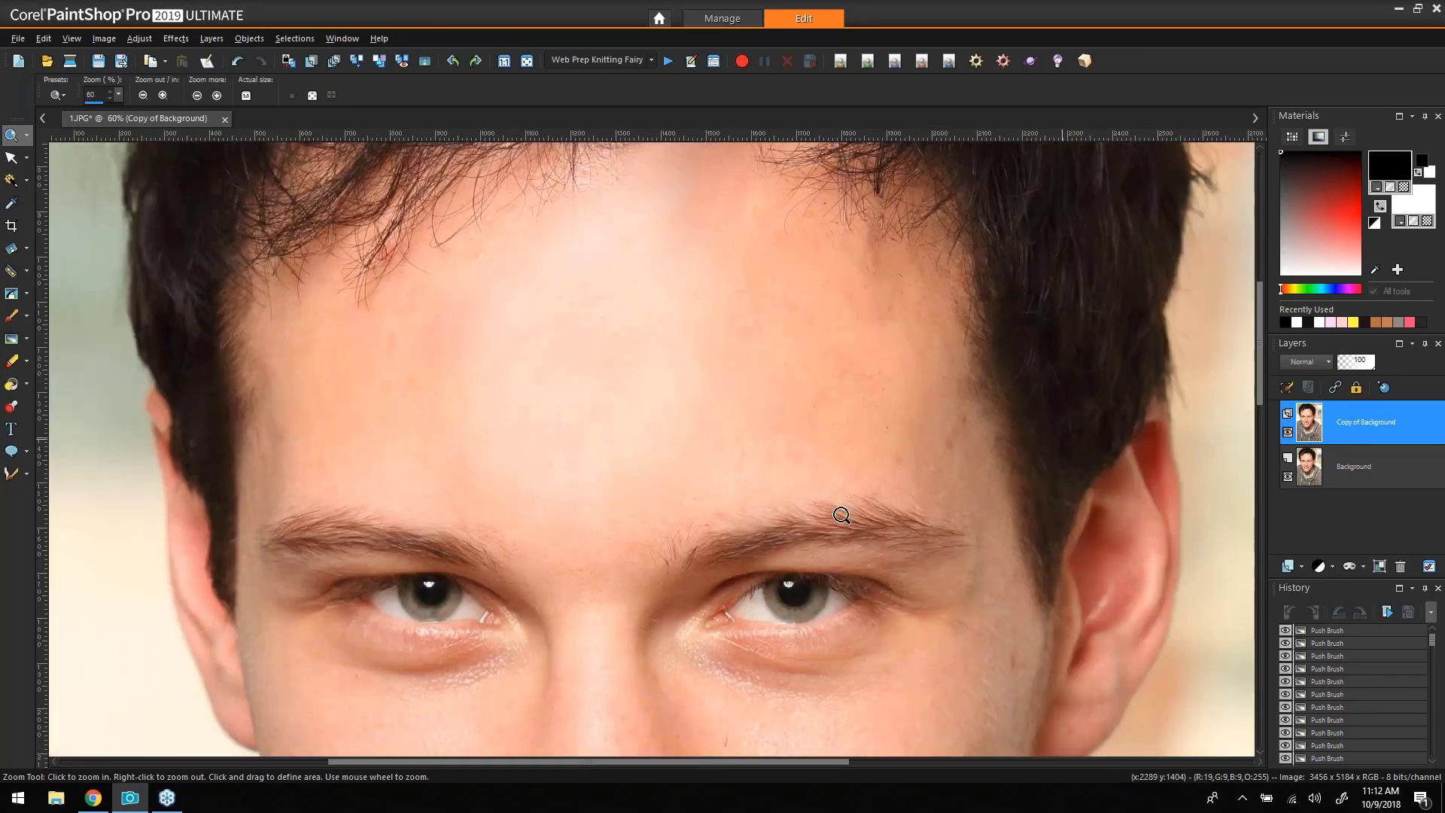
pyautogui.click(1367, 368)
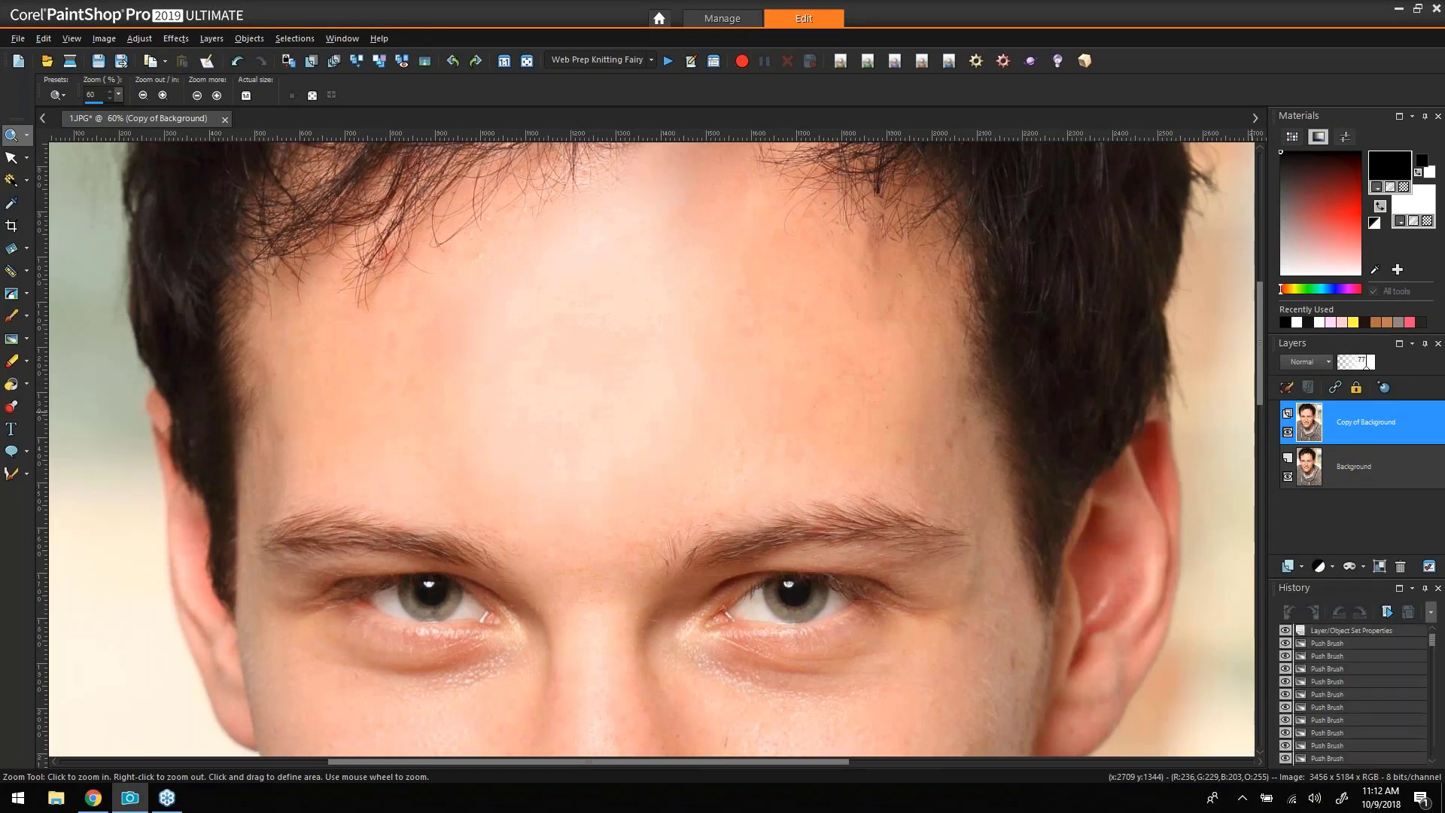
pyautogui.moveTo(1367, 368); pyautogui.dragTo(1363, 368)
# Blend the remaining uneven skin on the middle and lower forehead with more Push brush strokes.
pyautogui.moveTo(1265, 376); pyautogui.dragTo(1257, 359)
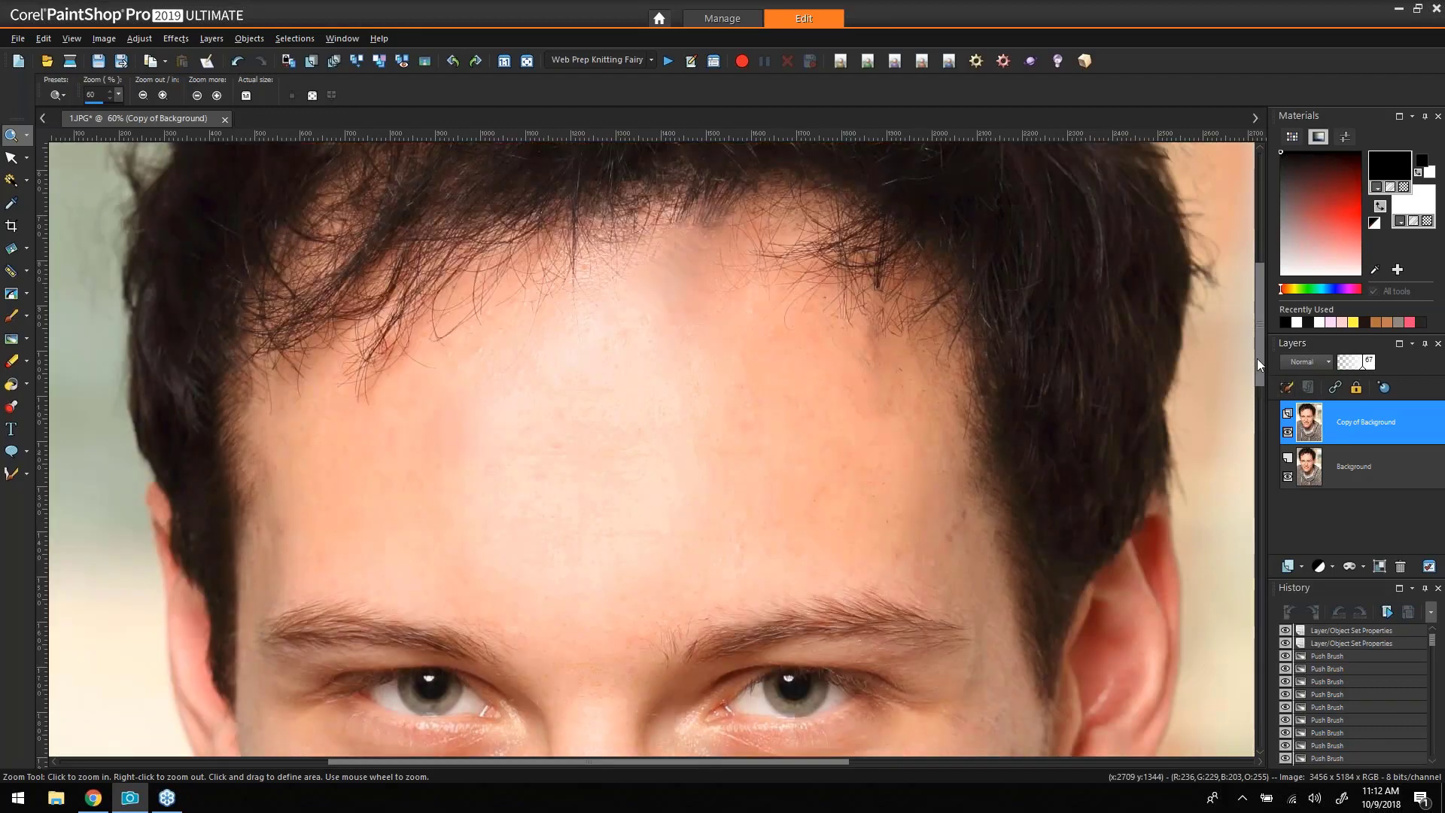
pyautogui.click(12, 339)
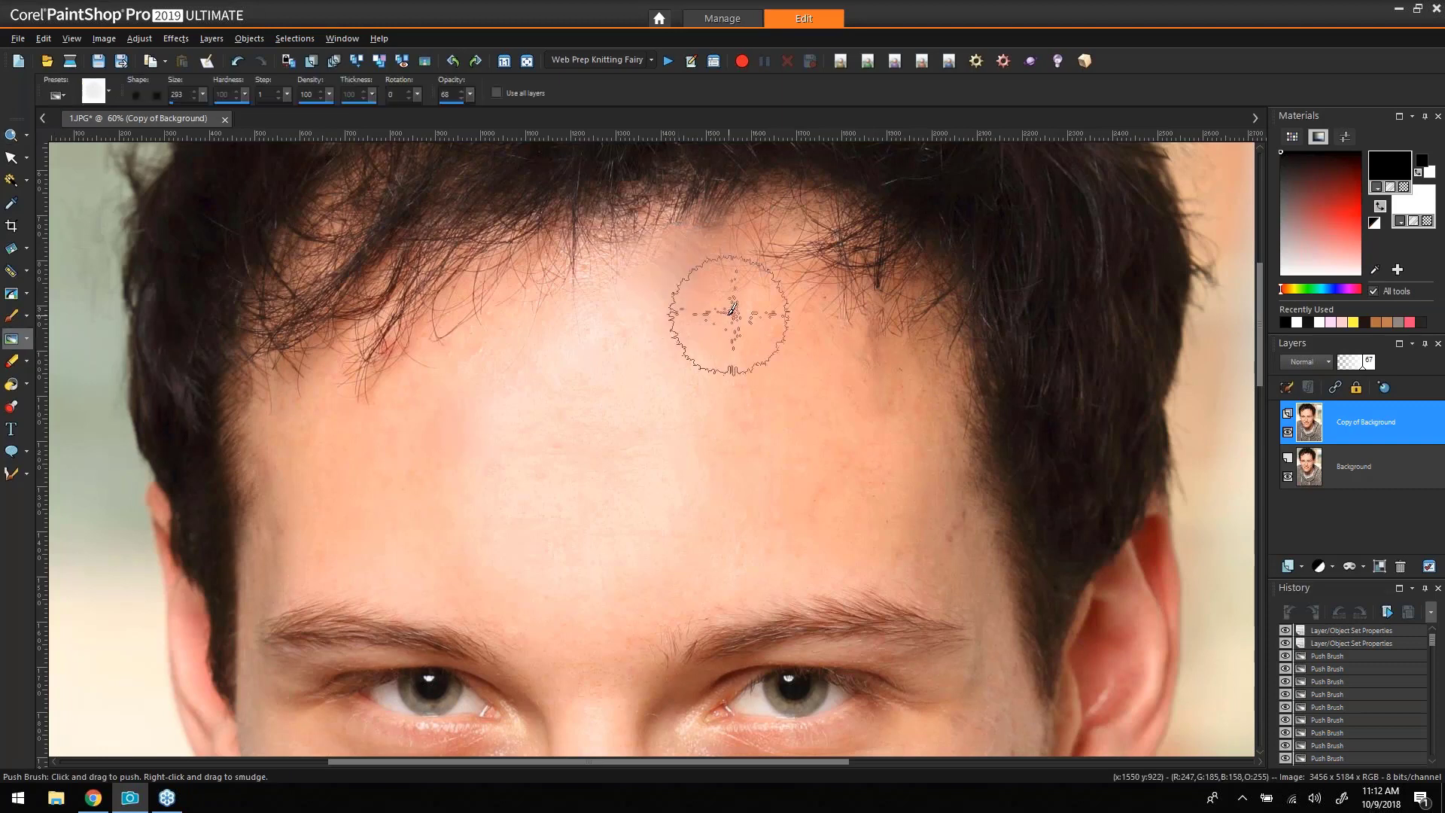
pyautogui.moveTo(668, 306); pyautogui.dragTo(639, 274)
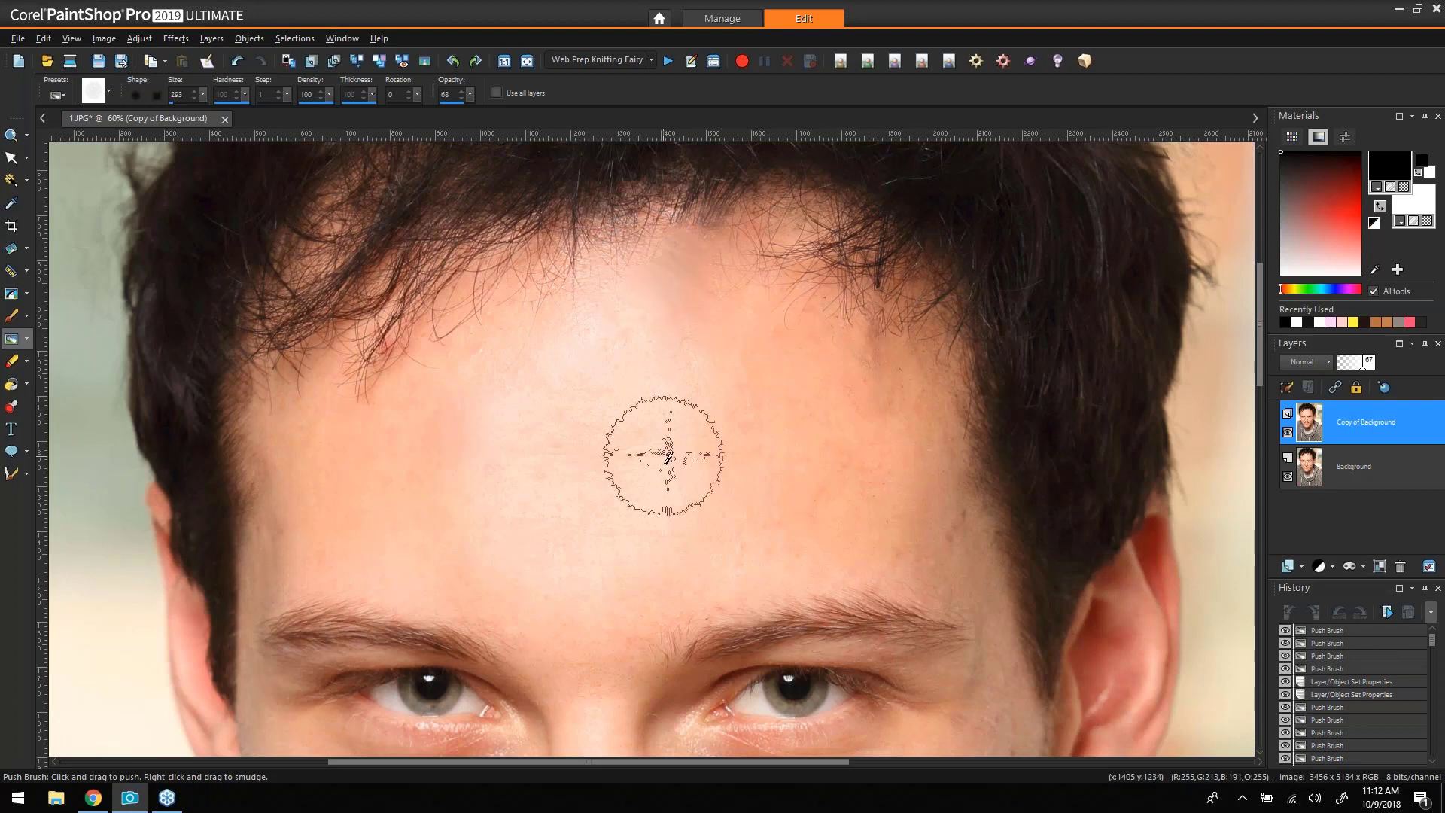
pyautogui.moveTo(663, 457); pyautogui.dragTo(707, 473)
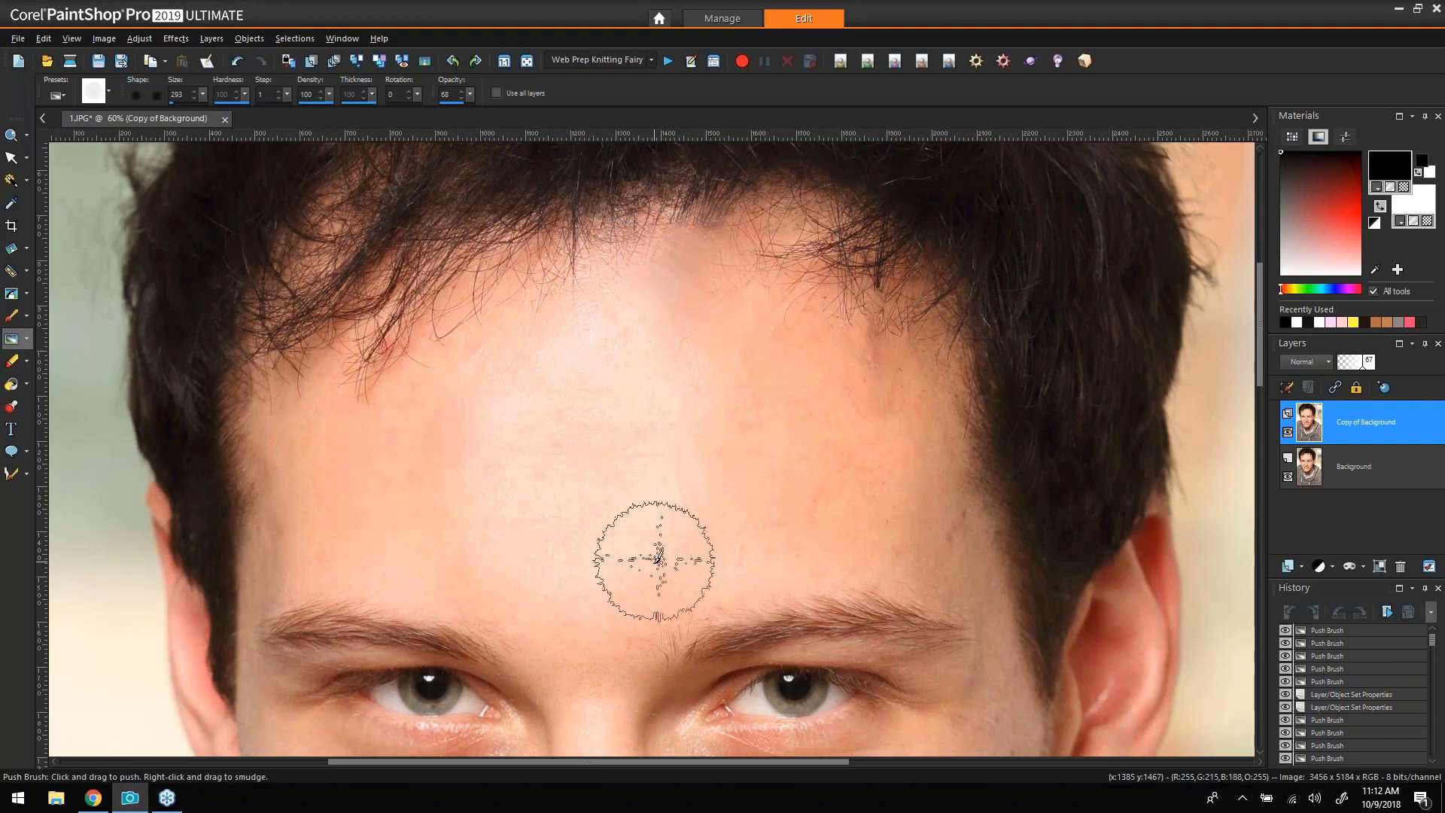
pyautogui.moveTo(654, 561); pyautogui.dragTo(676, 566)
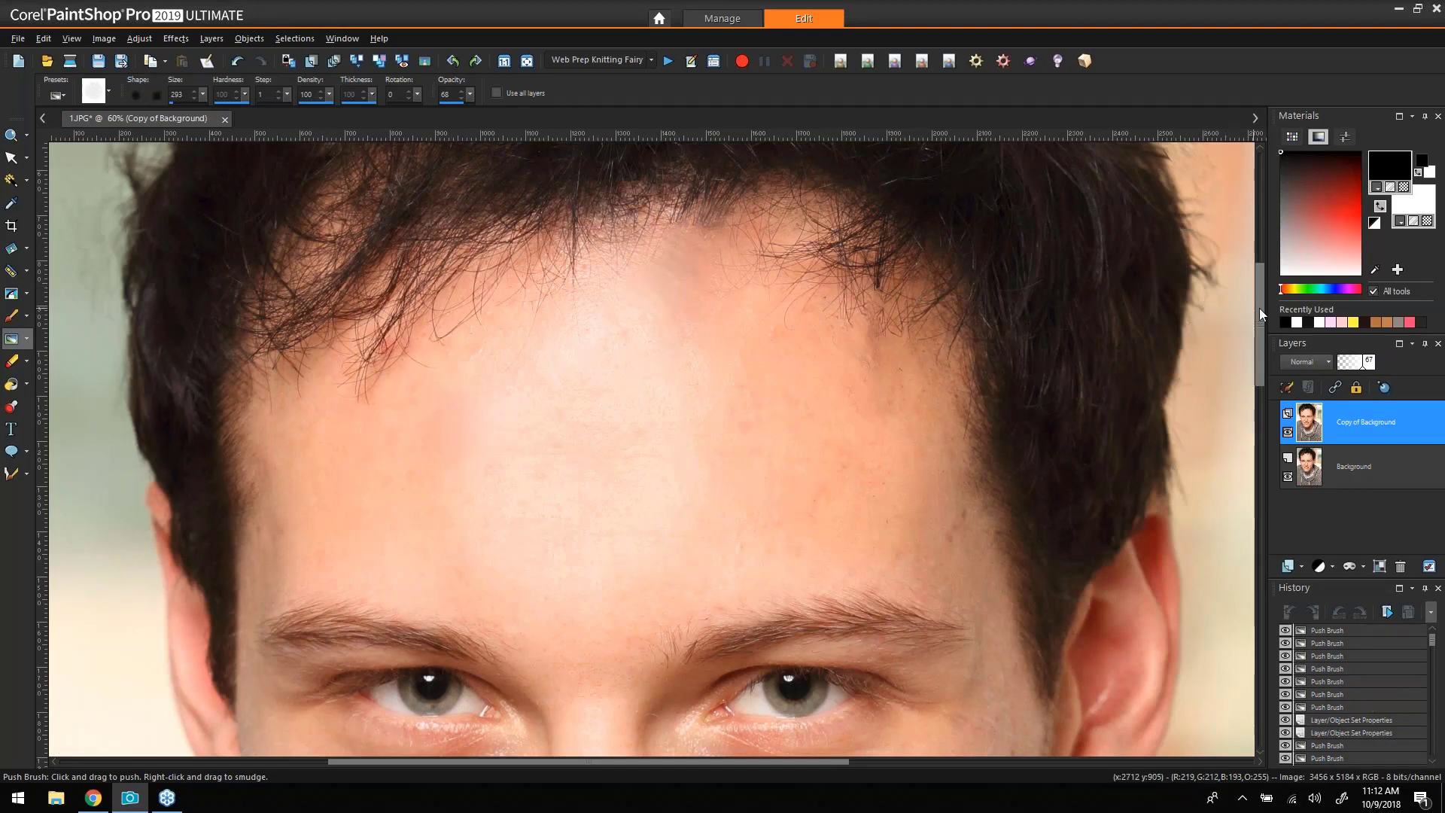
# Compare the forehead with and without smoothing by hiding and showing the Copy of Background layer.
pyautogui.moveTo(1259, 308); pyautogui.dragTo(1259, 341)
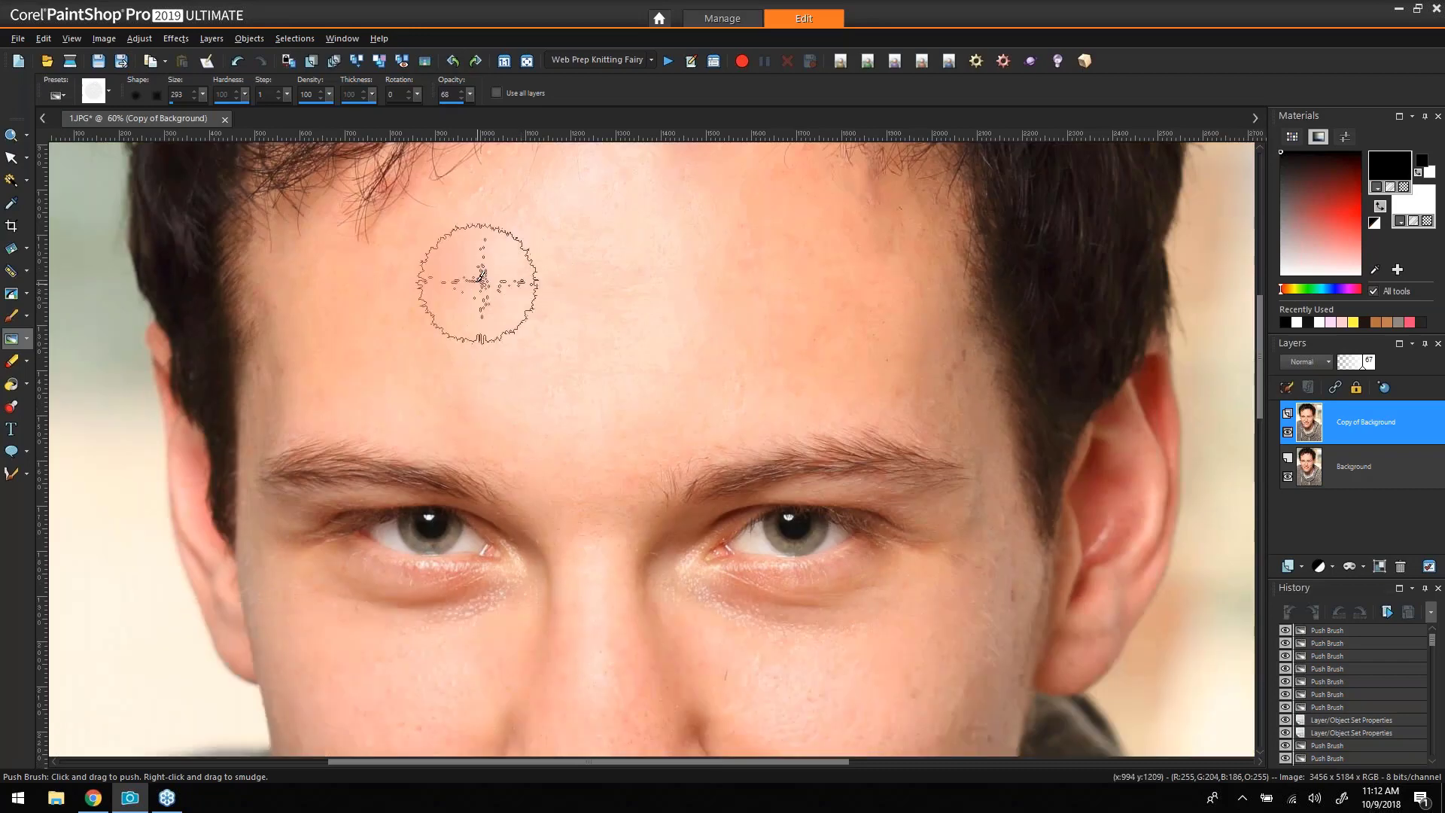
pyautogui.click(1288, 432)
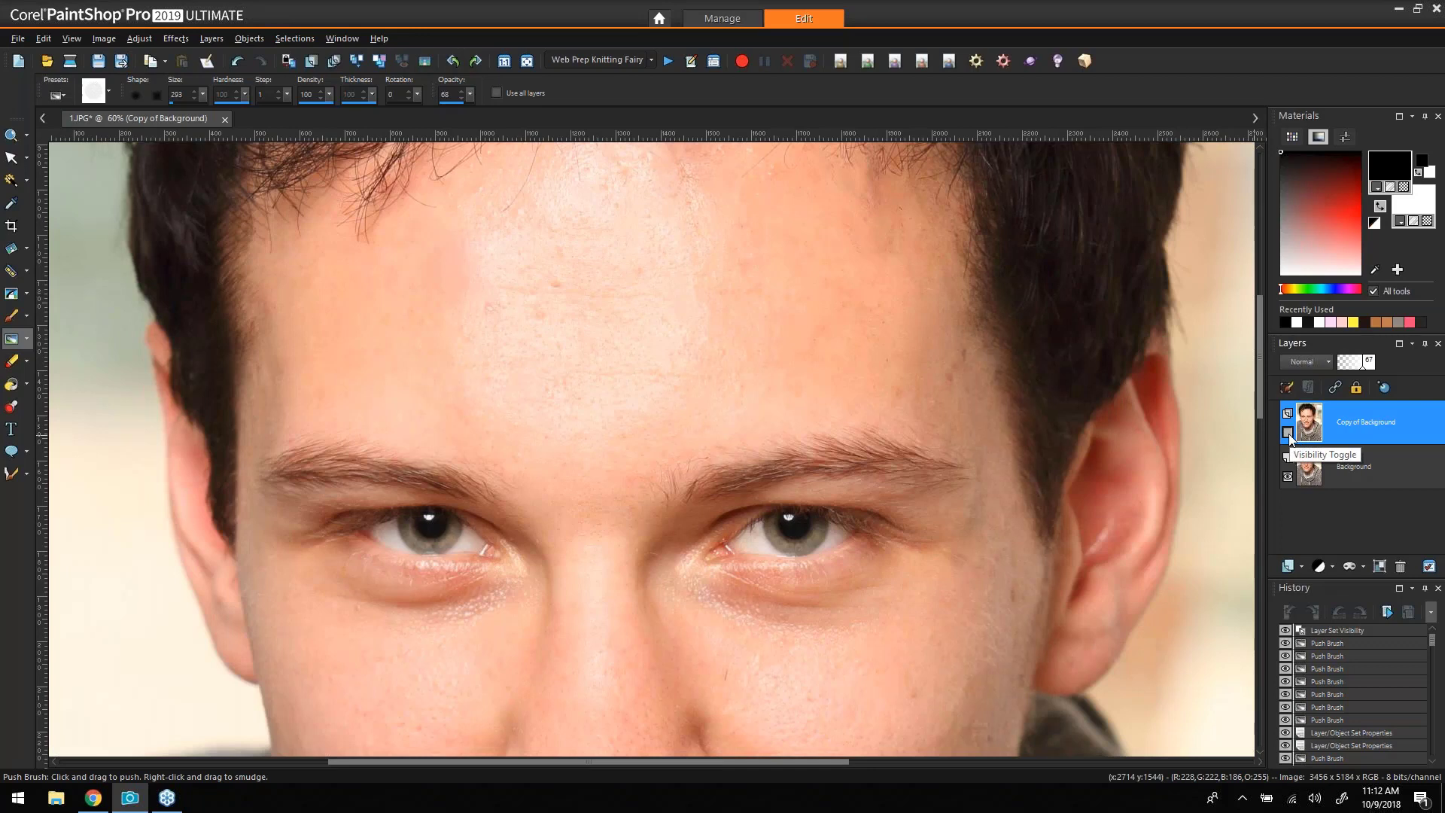
pyautogui.click(1288, 432)
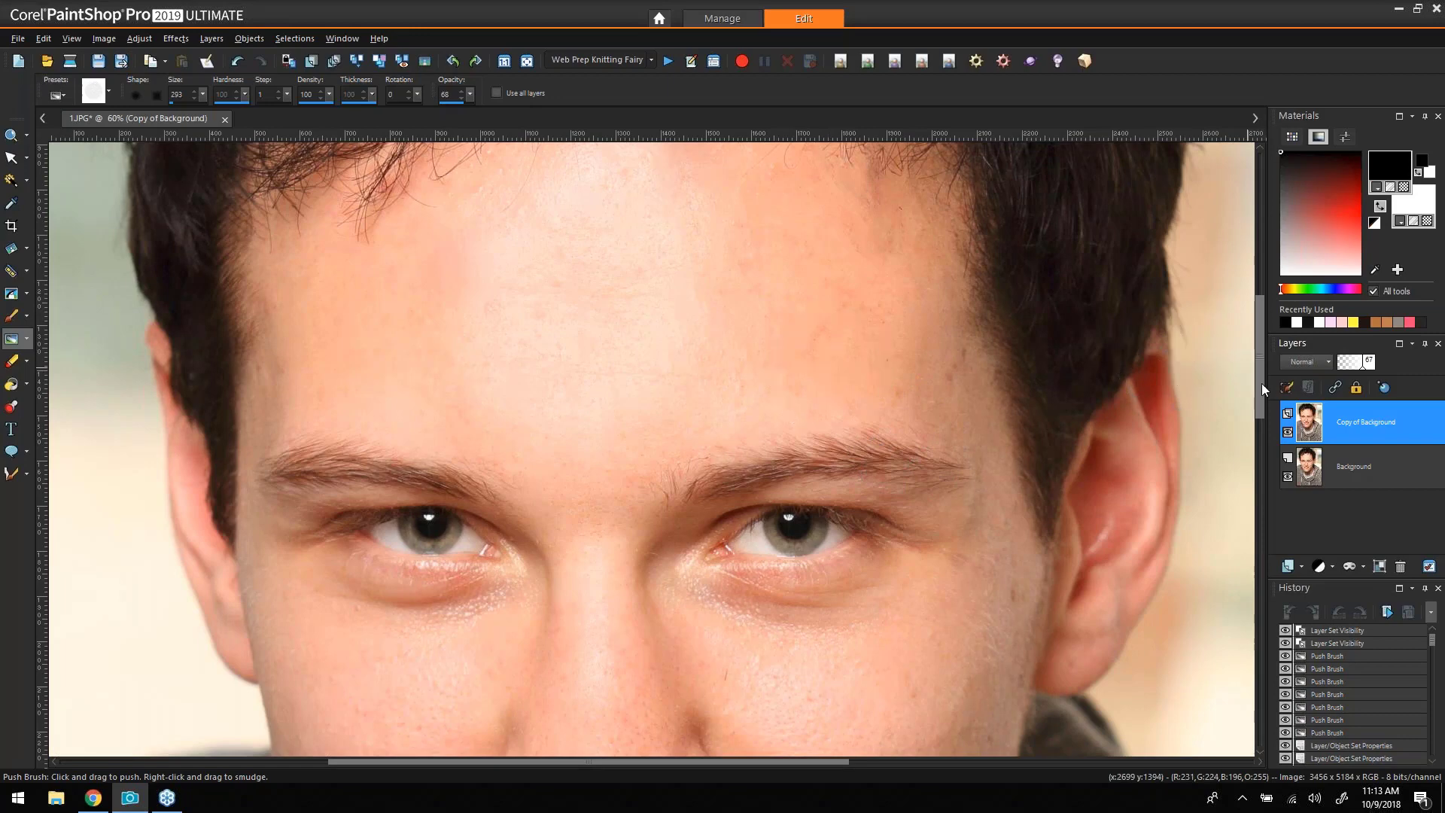
# Reduce the Push brush size to 186 and smooth the skin under both eyes and along the bridge of the nose.
pyautogui.moveTo(1261, 383); pyautogui.dragTo(1261, 412)
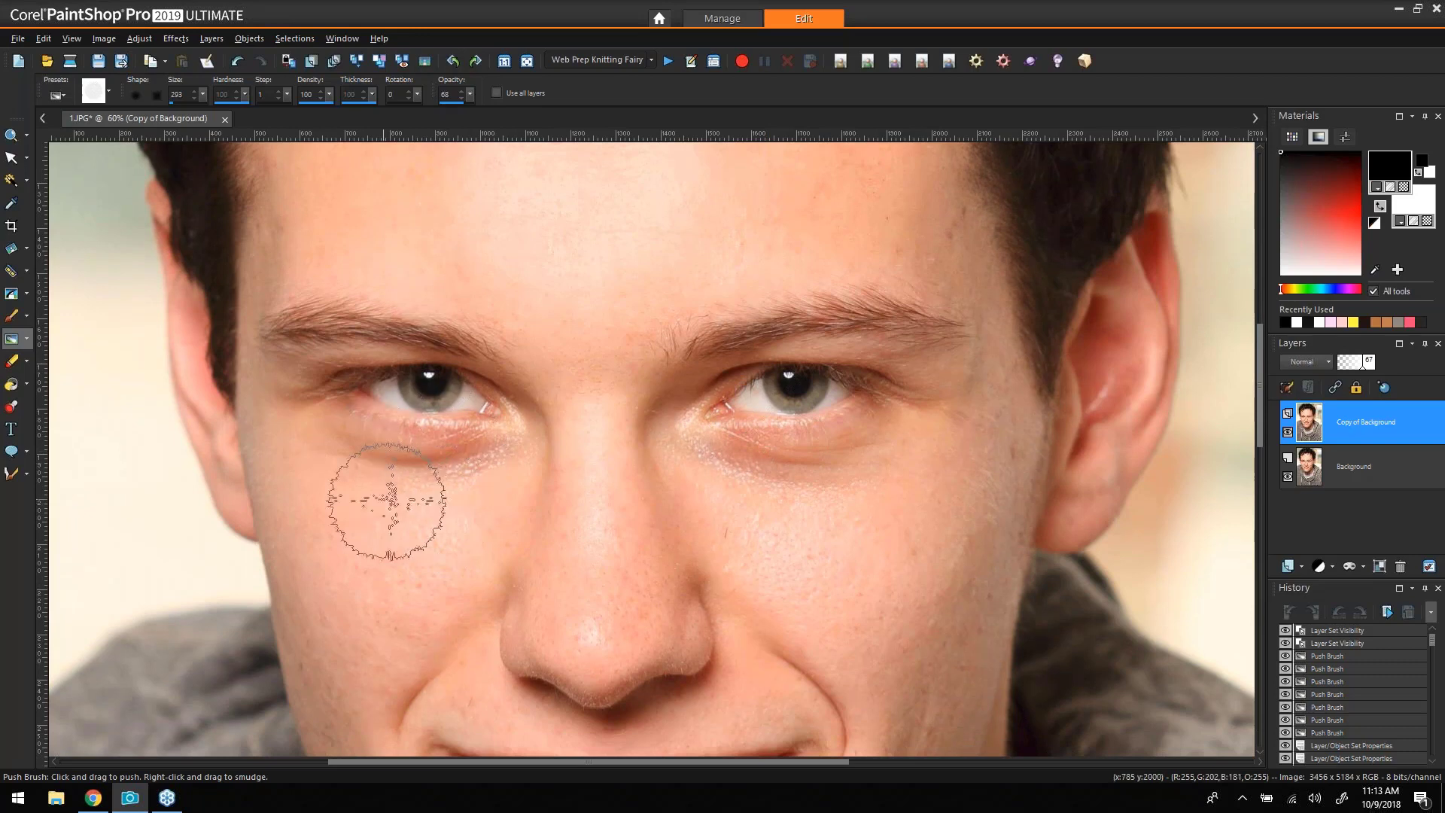
pyautogui.moveTo(388, 503)
pyautogui.keyDown('alt'); pyautogui.mouseDown()
pyautogui.moveTo(335, 459)
pyautogui.moveTo(374, 486)
pyautogui.moveTo(359, 452)
pyautogui.moveTo(397, 483)
pyautogui.moveTo(443, 483)
pyautogui.moveTo(500, 451)
pyautogui.mouseUp(); pyautogui.keyUp('alt')
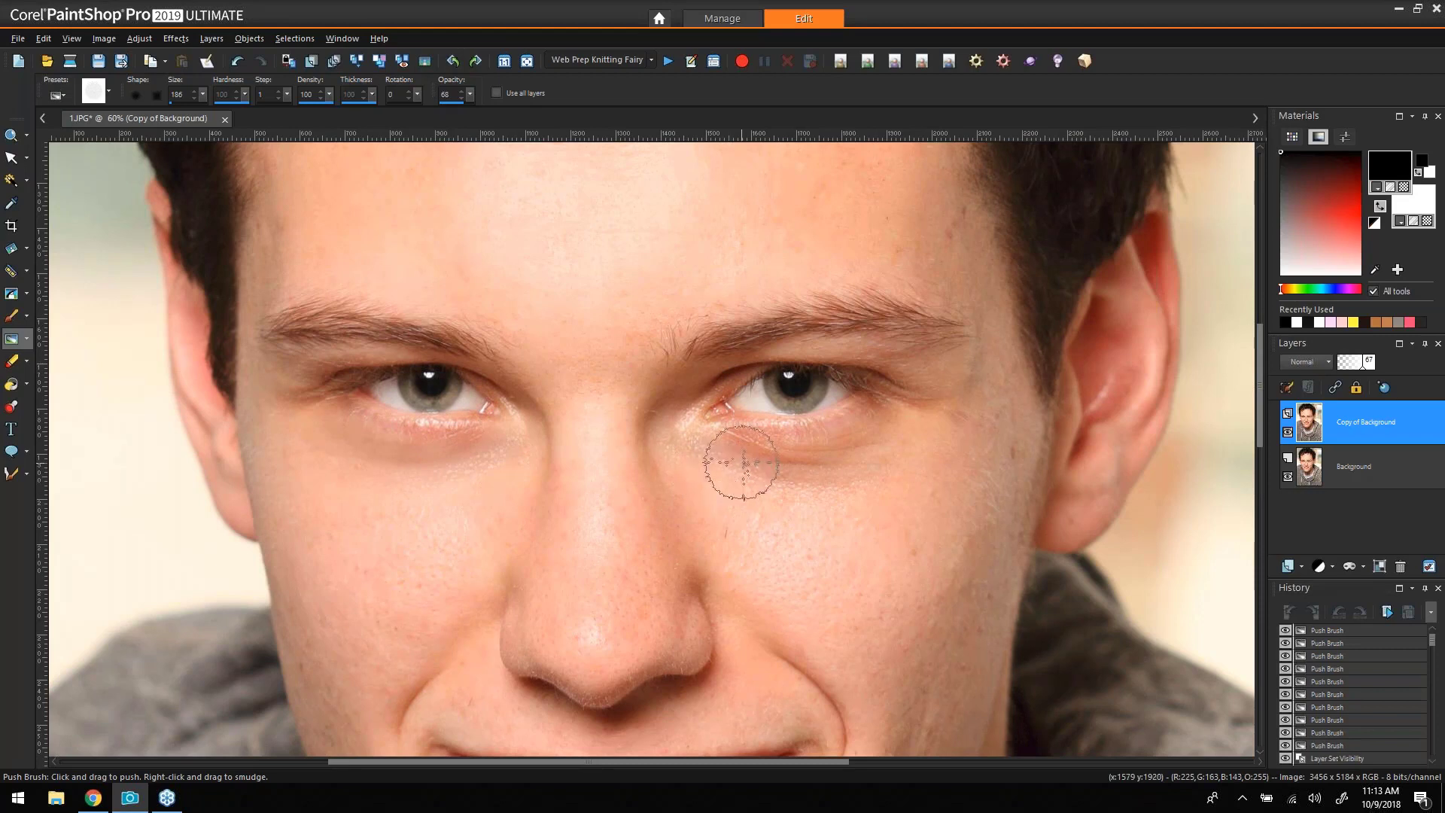
pyautogui.moveTo(742, 463); pyautogui.dragTo(751, 464)
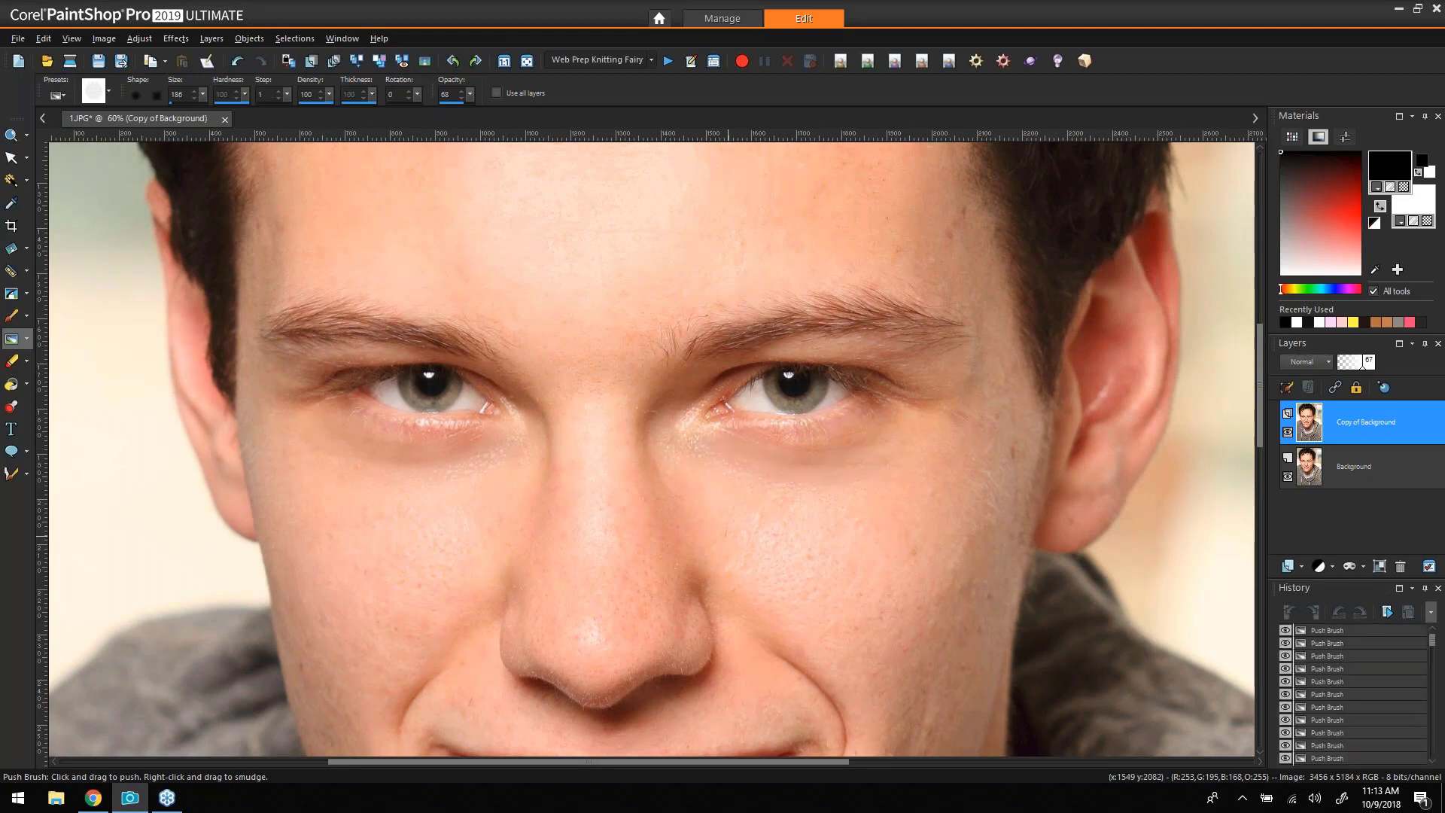
pyautogui.moveTo(552, 442); pyautogui.dragTo(500, 452)
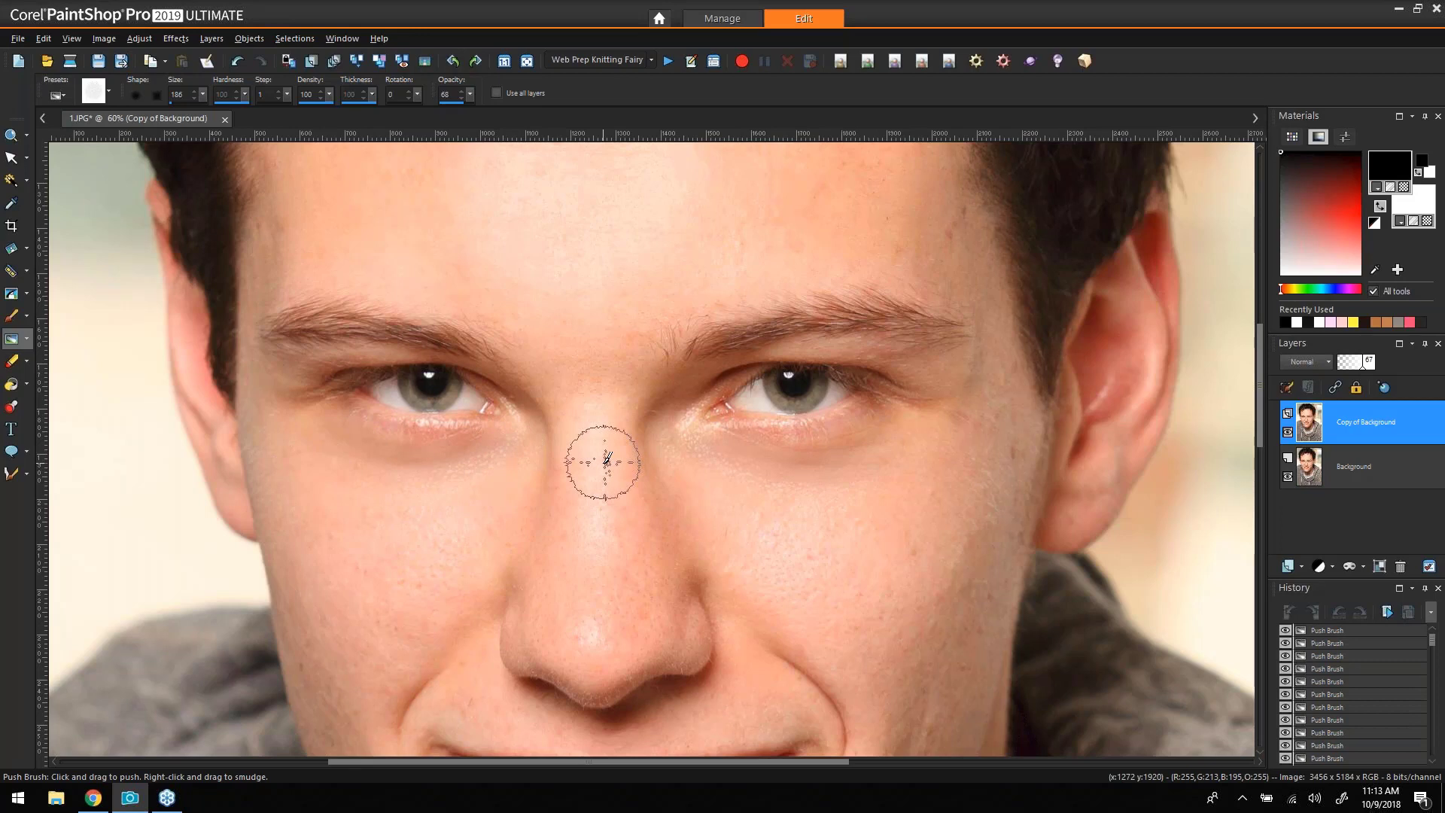
pyautogui.moveTo(603, 461)
pyautogui.mouseDown()
pyautogui.moveTo(583, 409)
pyautogui.moveTo(616, 375)
pyautogui.mouseUp()
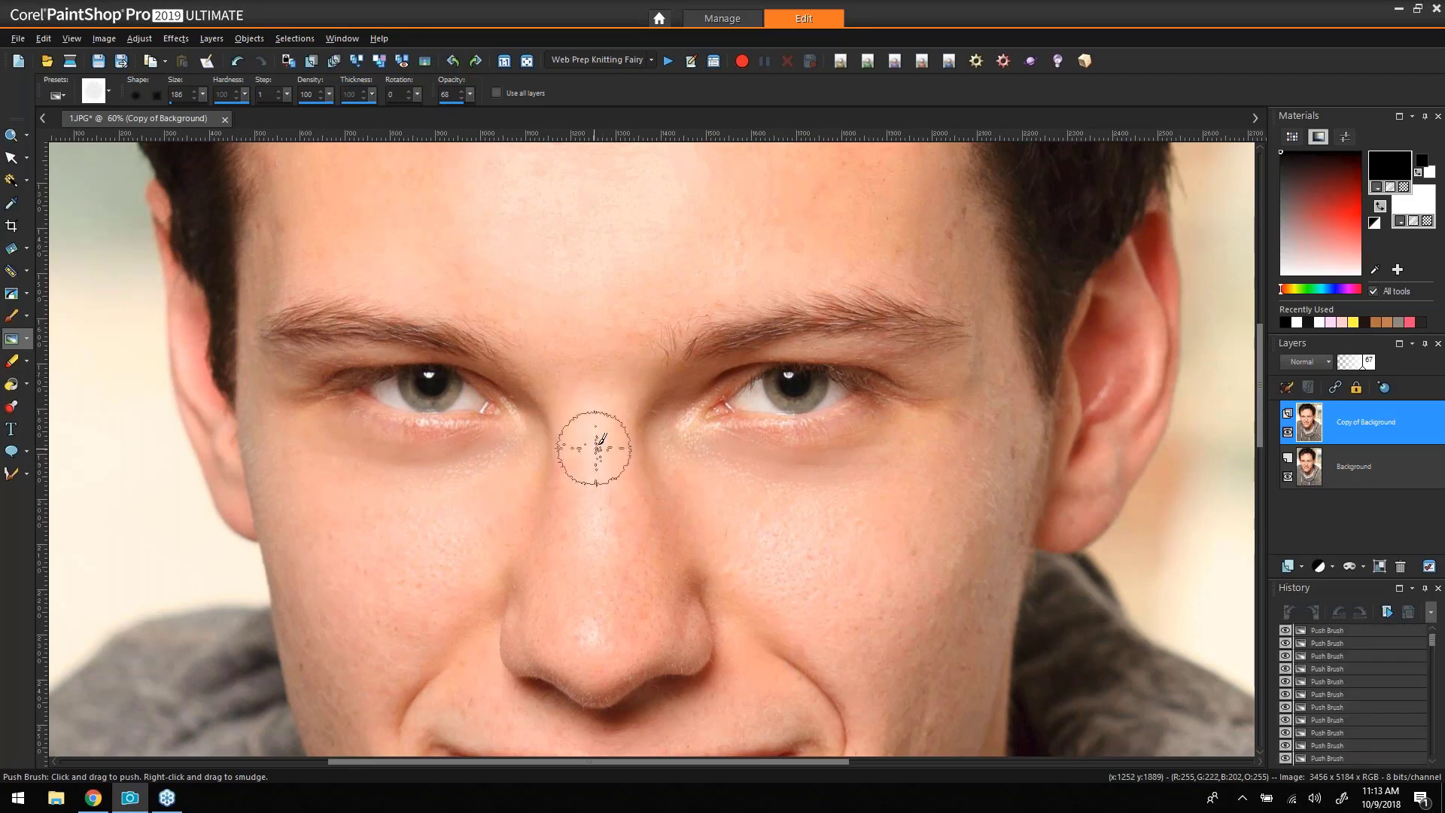
pyautogui.moveTo(593, 448)
pyautogui.mouseDown()
pyautogui.moveTo(609, 555)
pyautogui.moveTo(594, 637)
pyautogui.moveTo(626, 554)
pyautogui.moveTo(606, 506)
pyautogui.mouseUp()
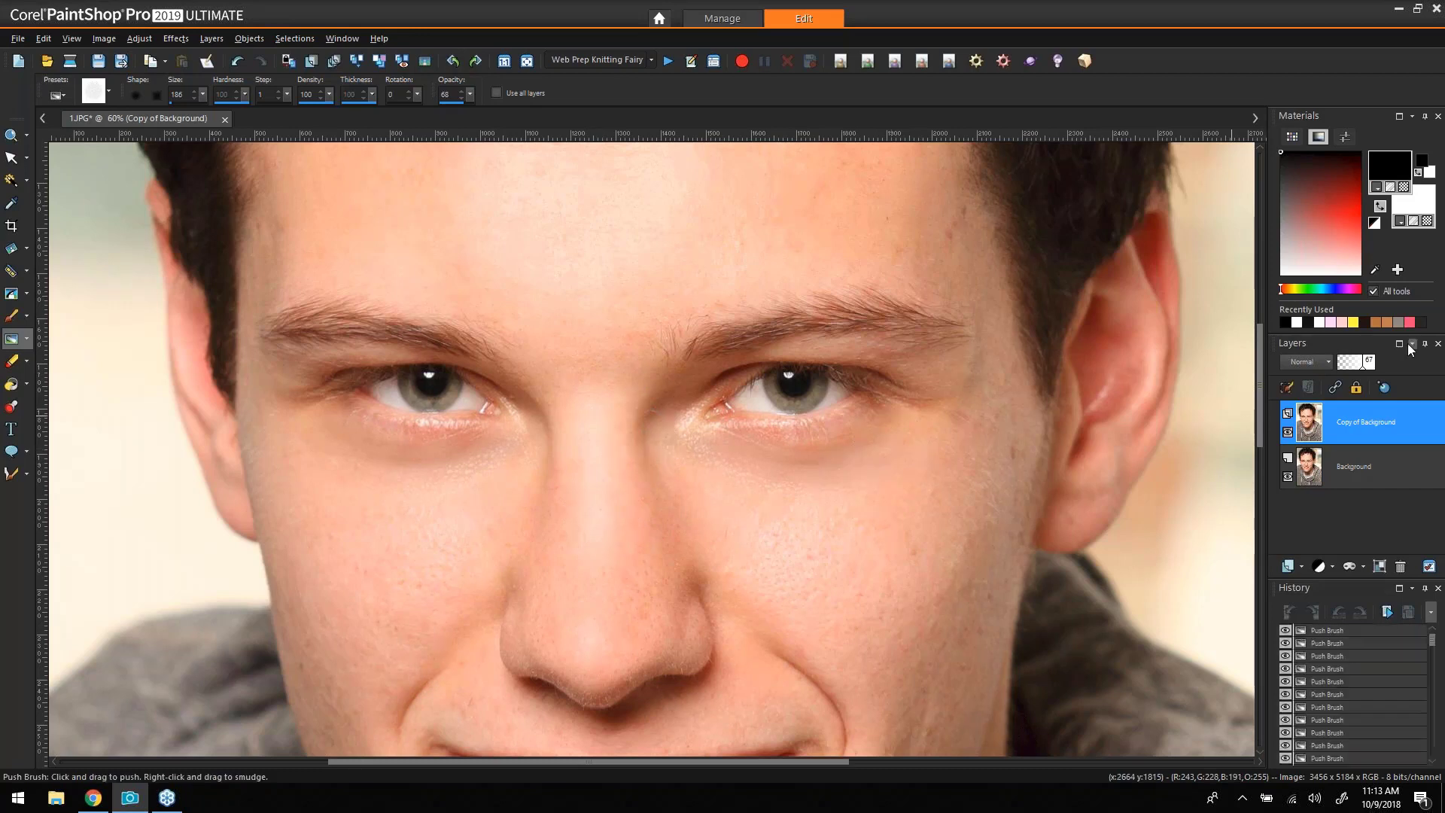
# Fit the whole portrait in view and toggle the copied layer's visibility to compare the overall retouching.
pyautogui.click(522, 65)
pyautogui.click(1289, 433)
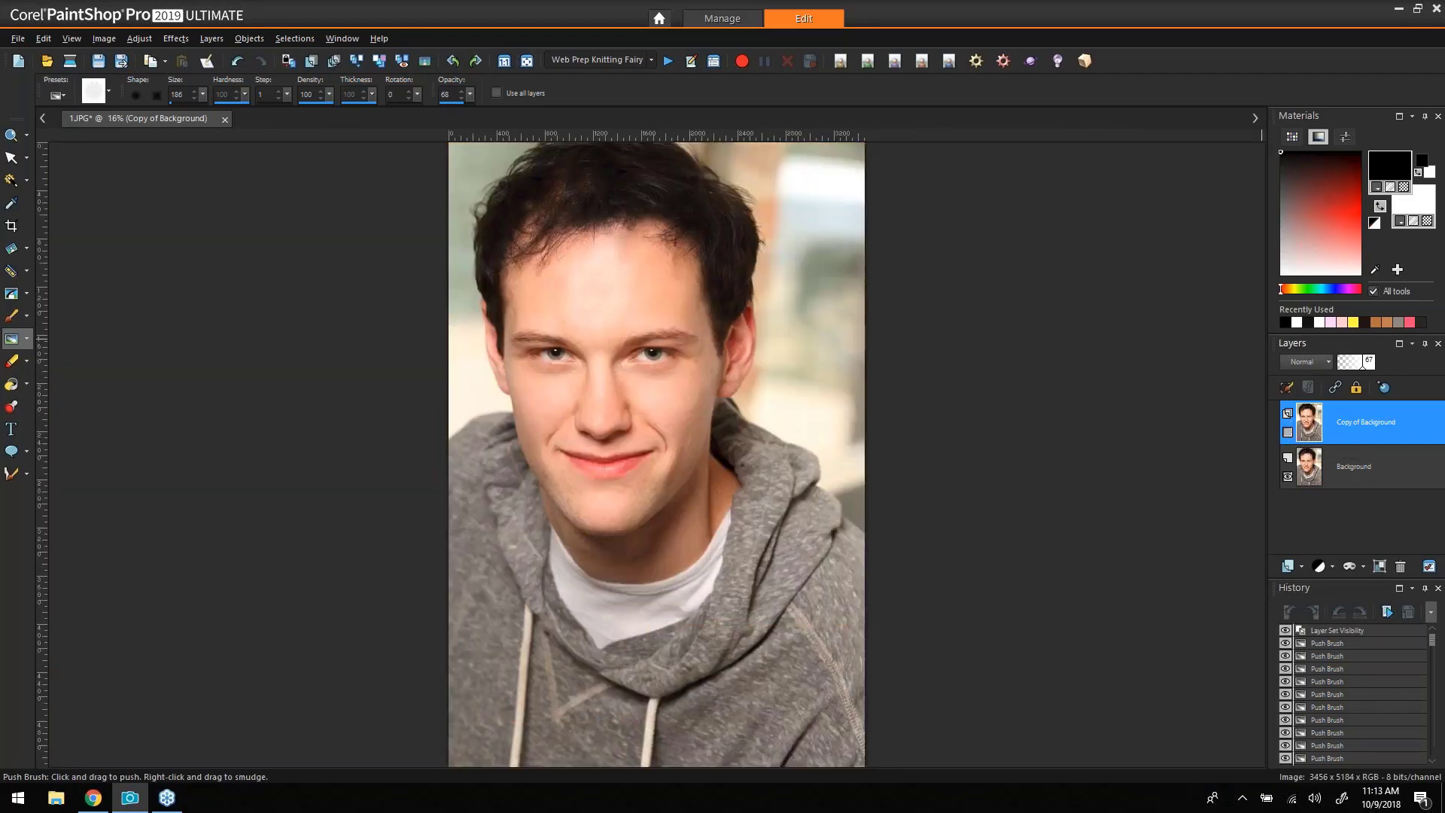
pyautogui.click(1288, 433)
pyautogui.click(1287, 432)
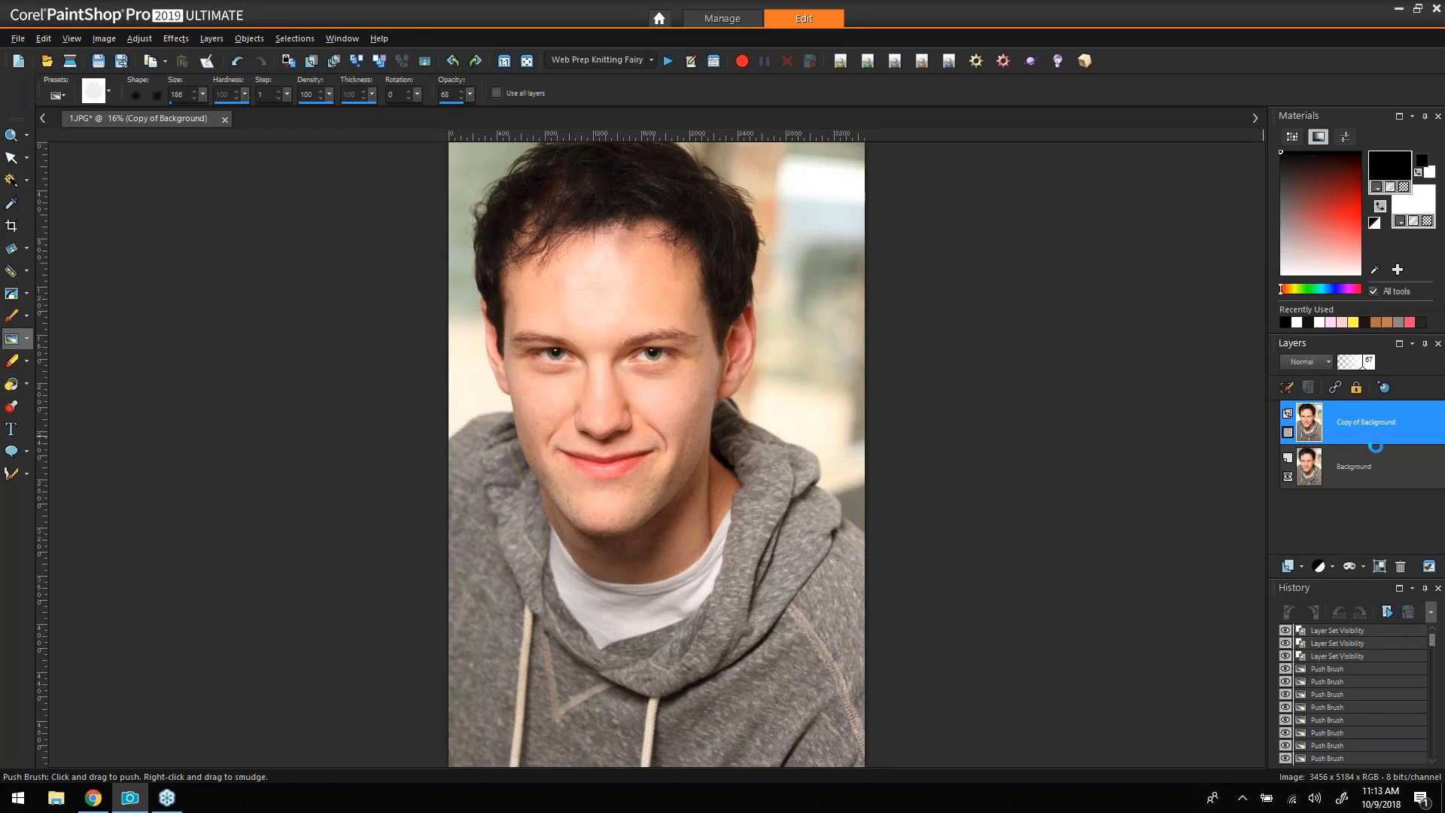
pyautogui.click(1287, 433)
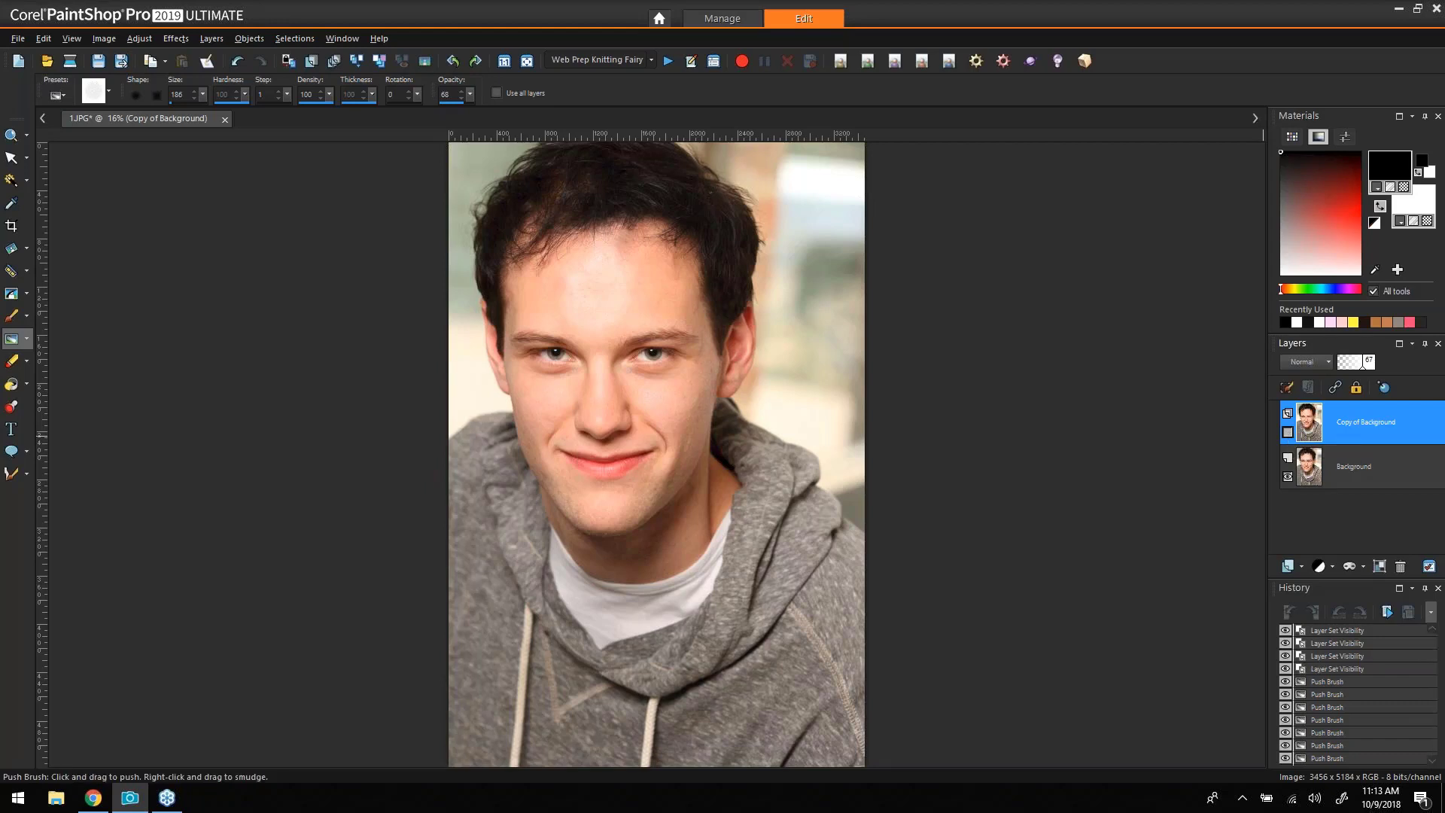
pyautogui.click(1288, 432)
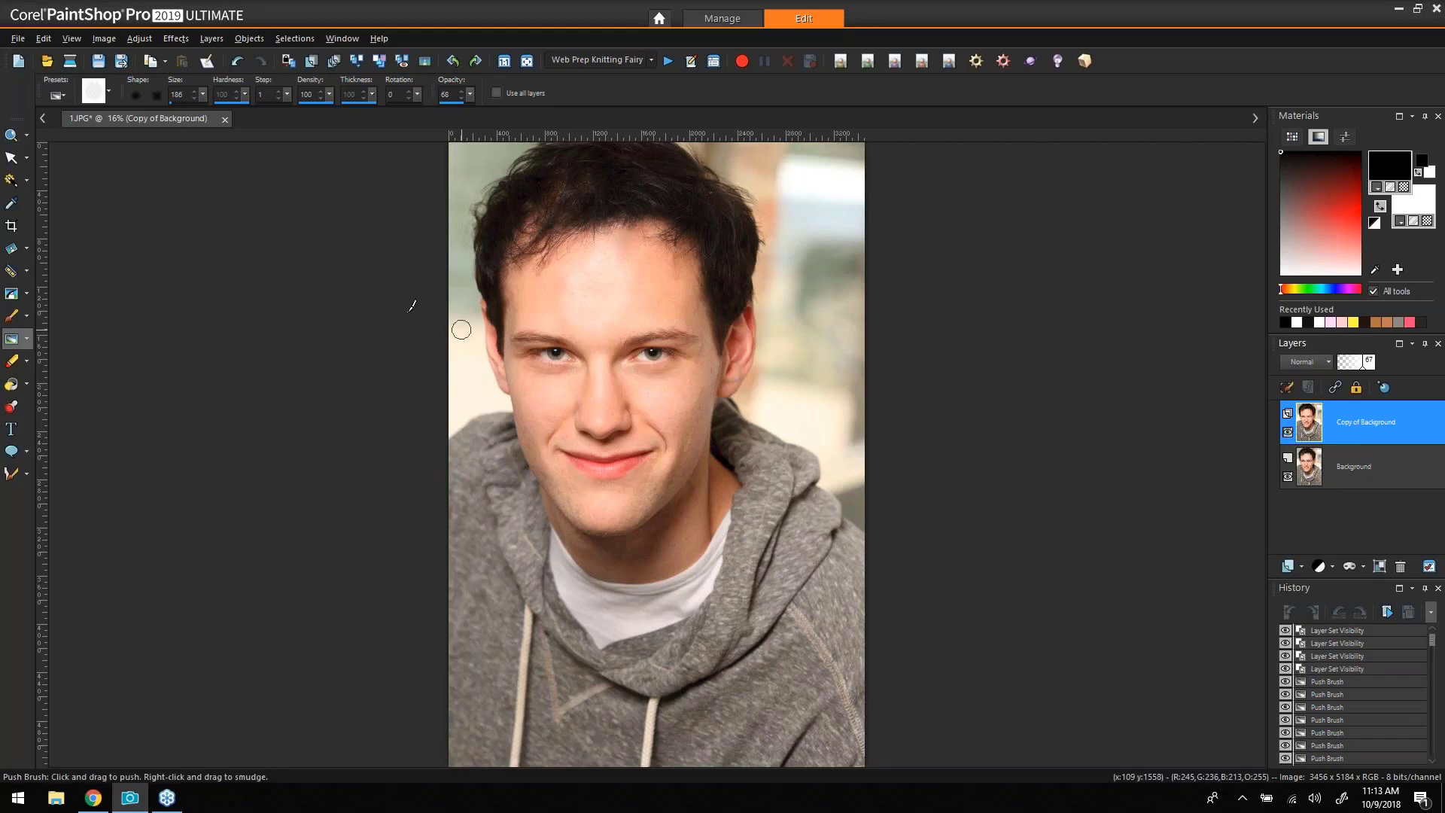
# Merge all layers into a single Background layer with Merge All.
pyautogui.click(11, 135)
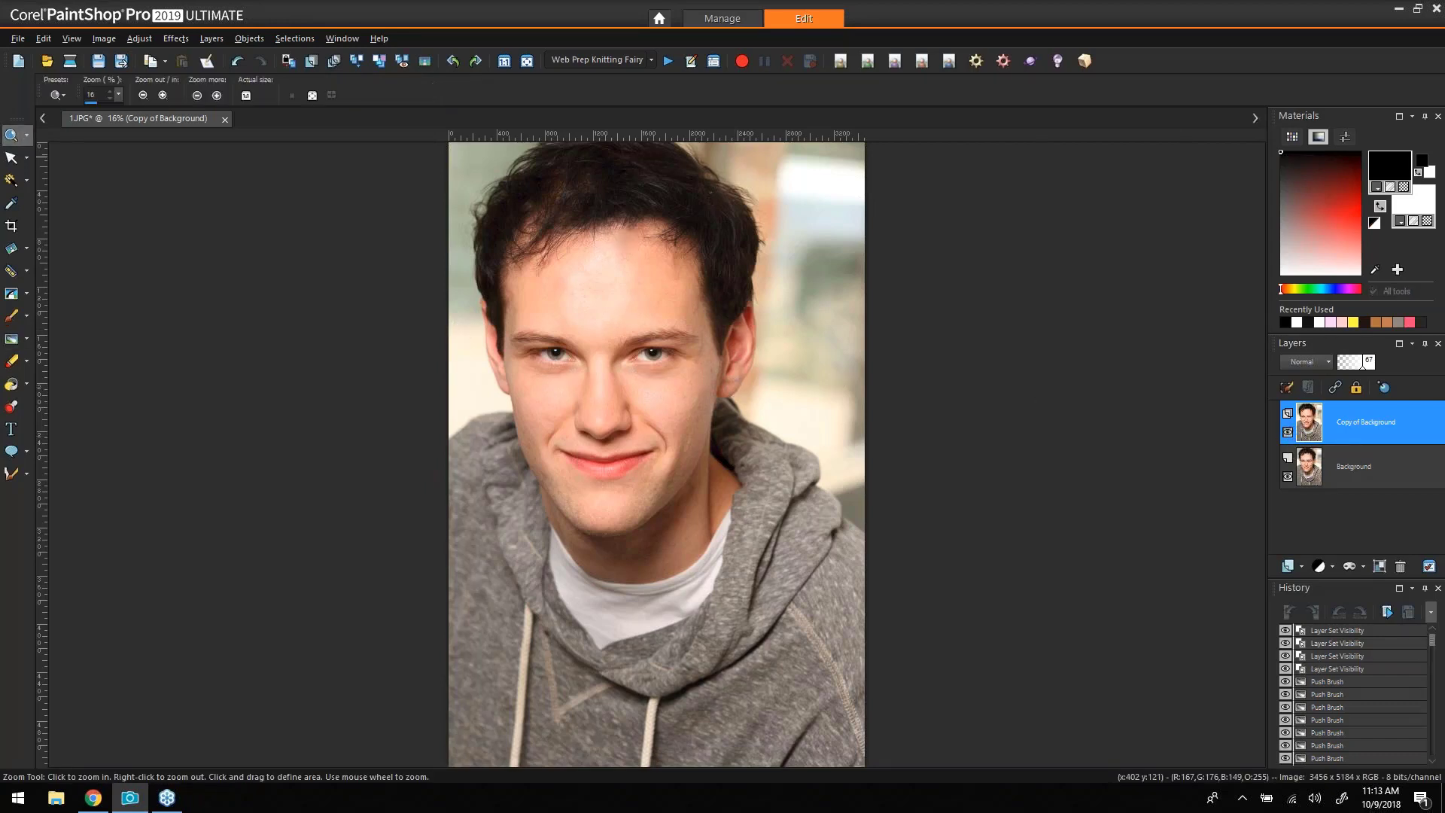
pyautogui.click(380, 60)
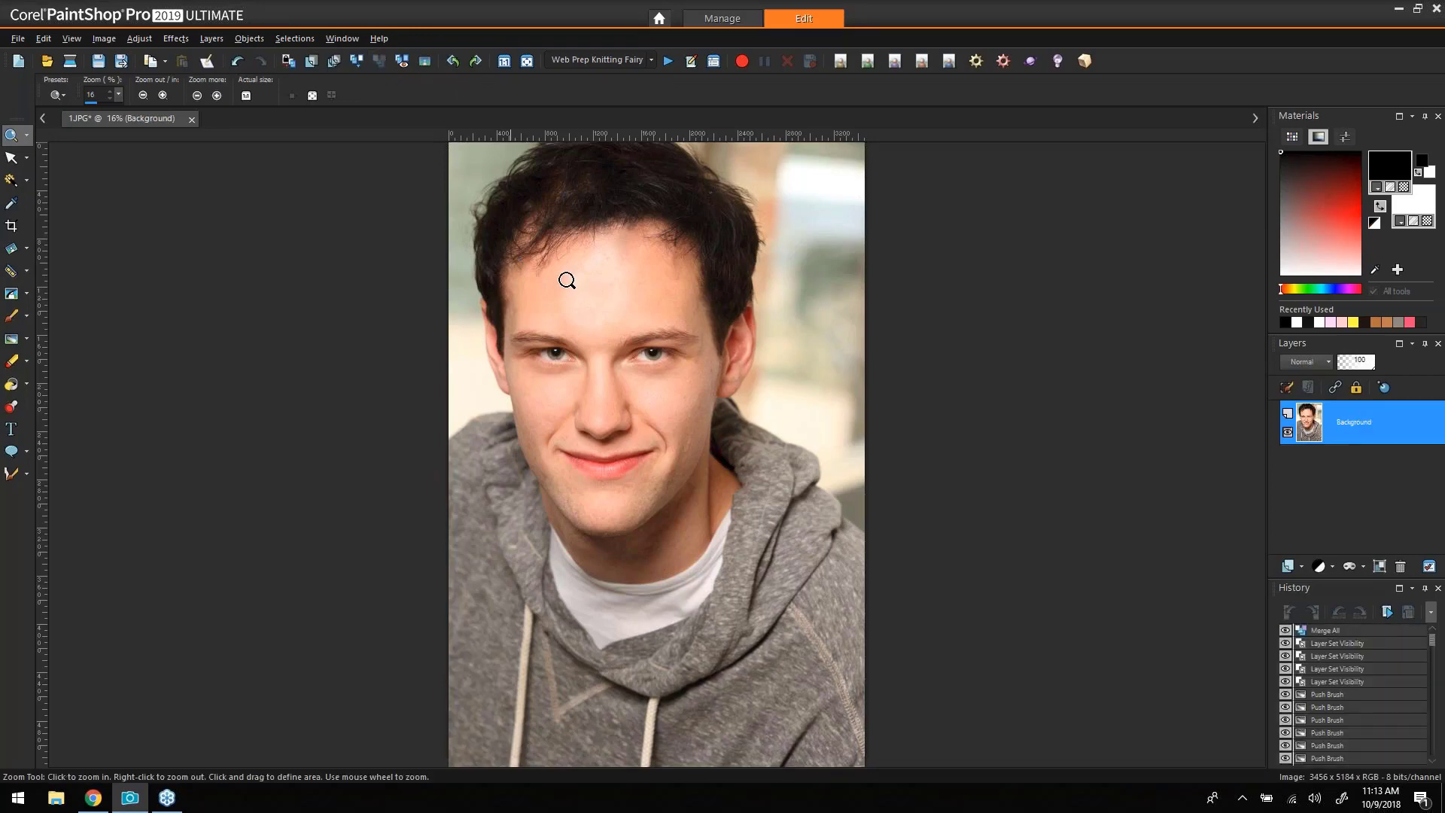
pyautogui.moveTo(457, 254); pyautogui.dragTo(775, 396)
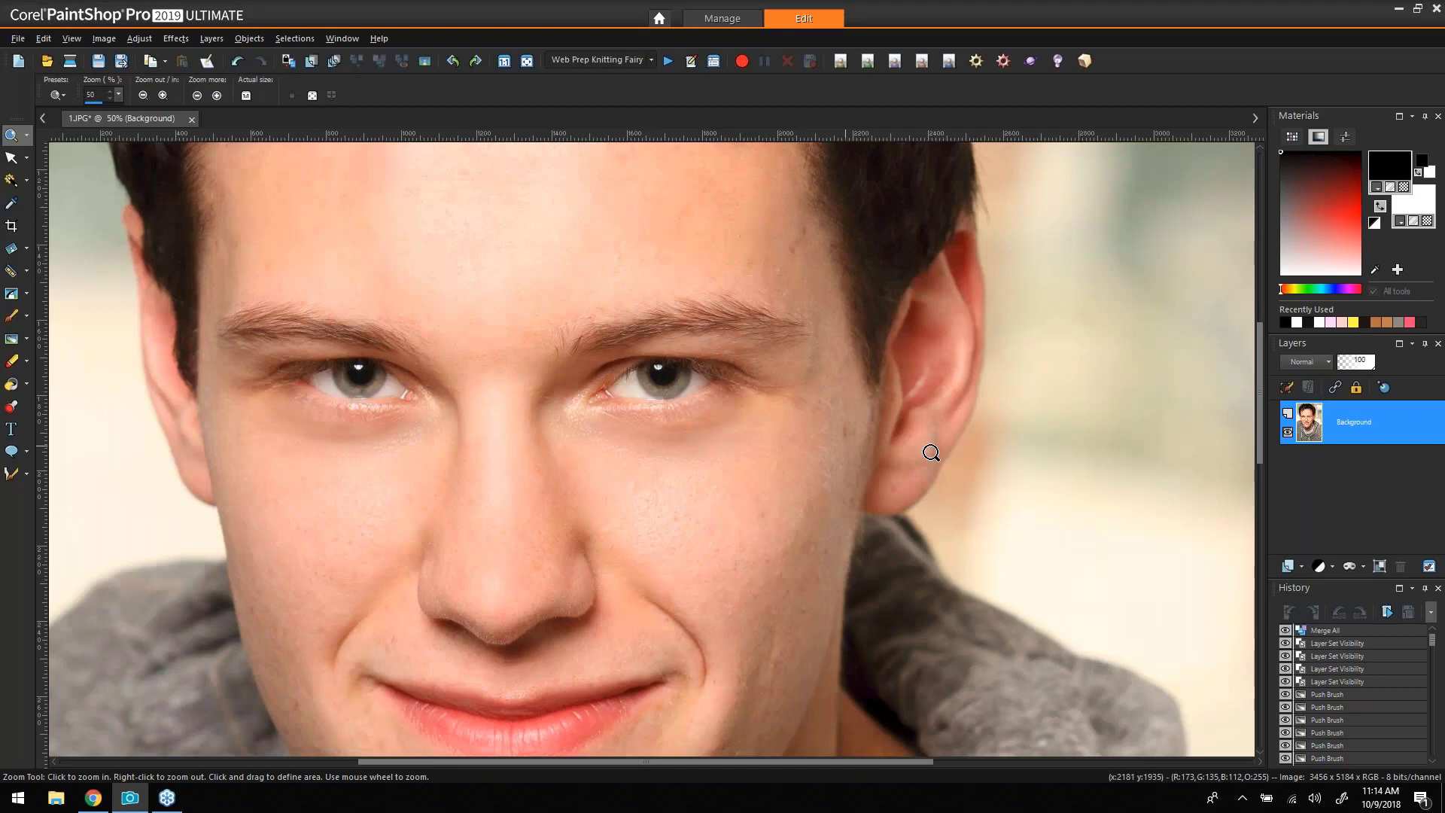
# Duplicate the merged Background layer twice, creating two copies of the portrait above the original.
pyautogui.scroll(1, 537, 404)
pyautogui.scroll(1, 537, 405)
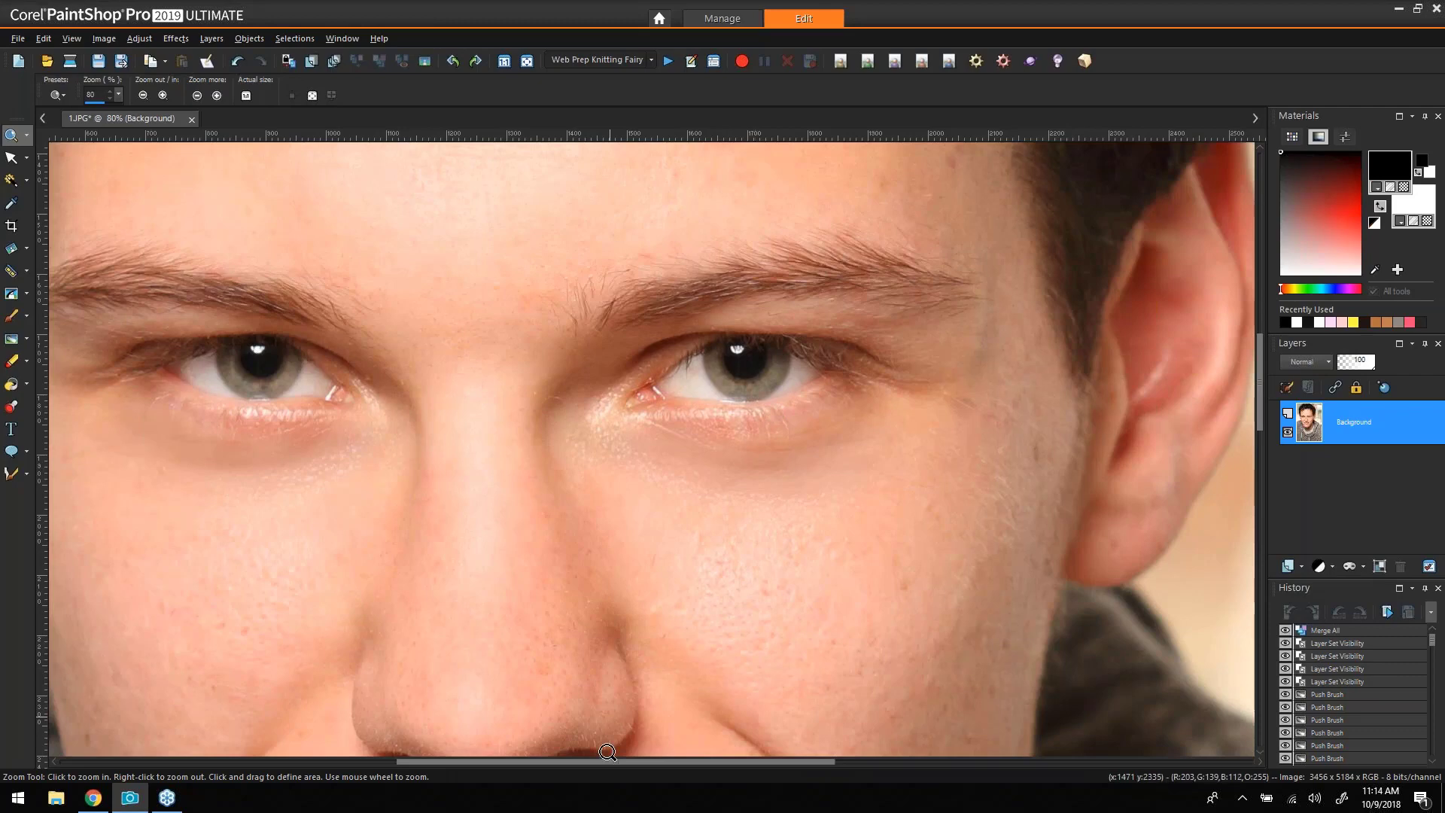
pyautogui.moveTo(596, 761); pyautogui.dragTo(529, 762)
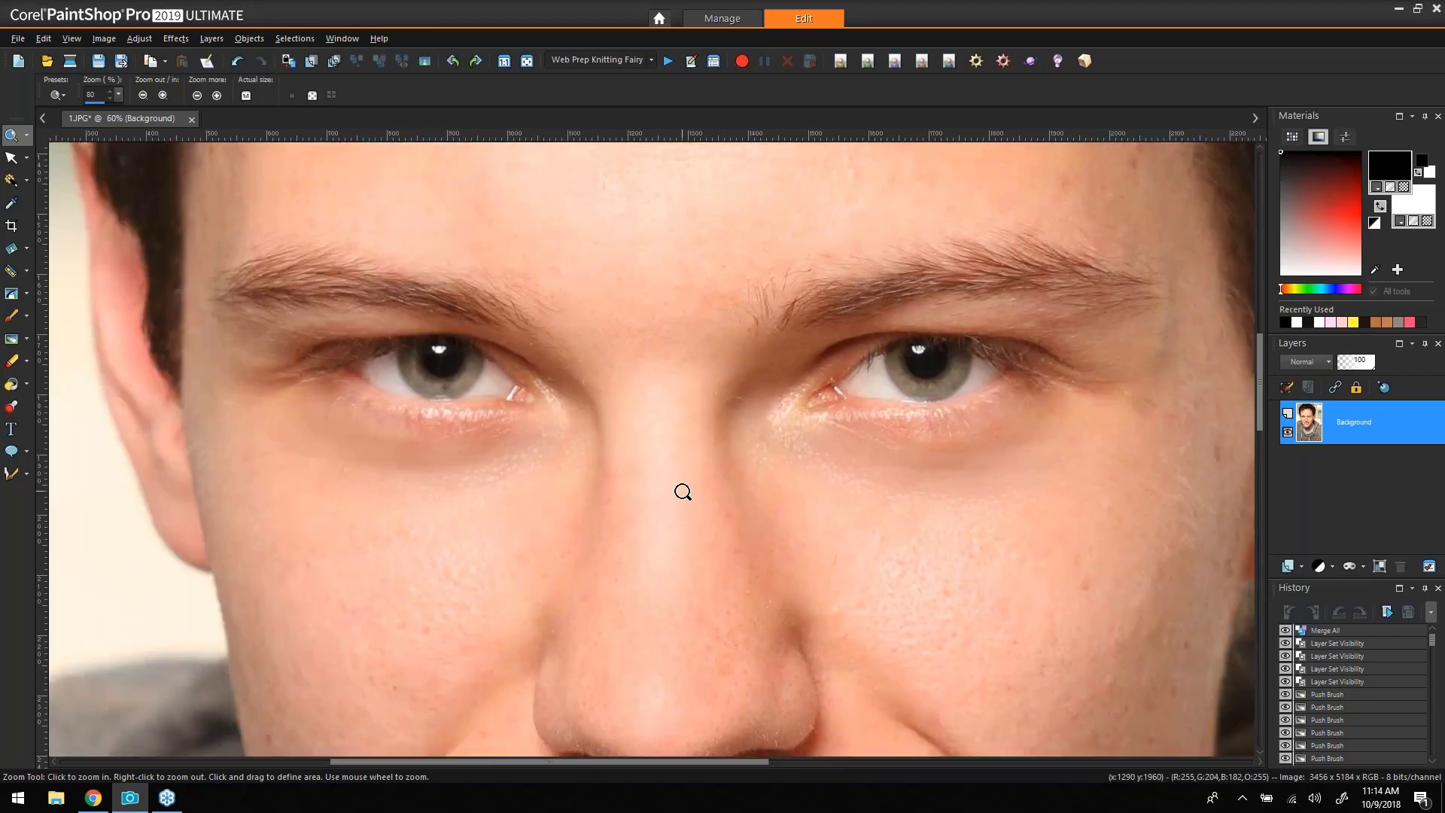
pyautogui.scroll(-2, 682, 491)
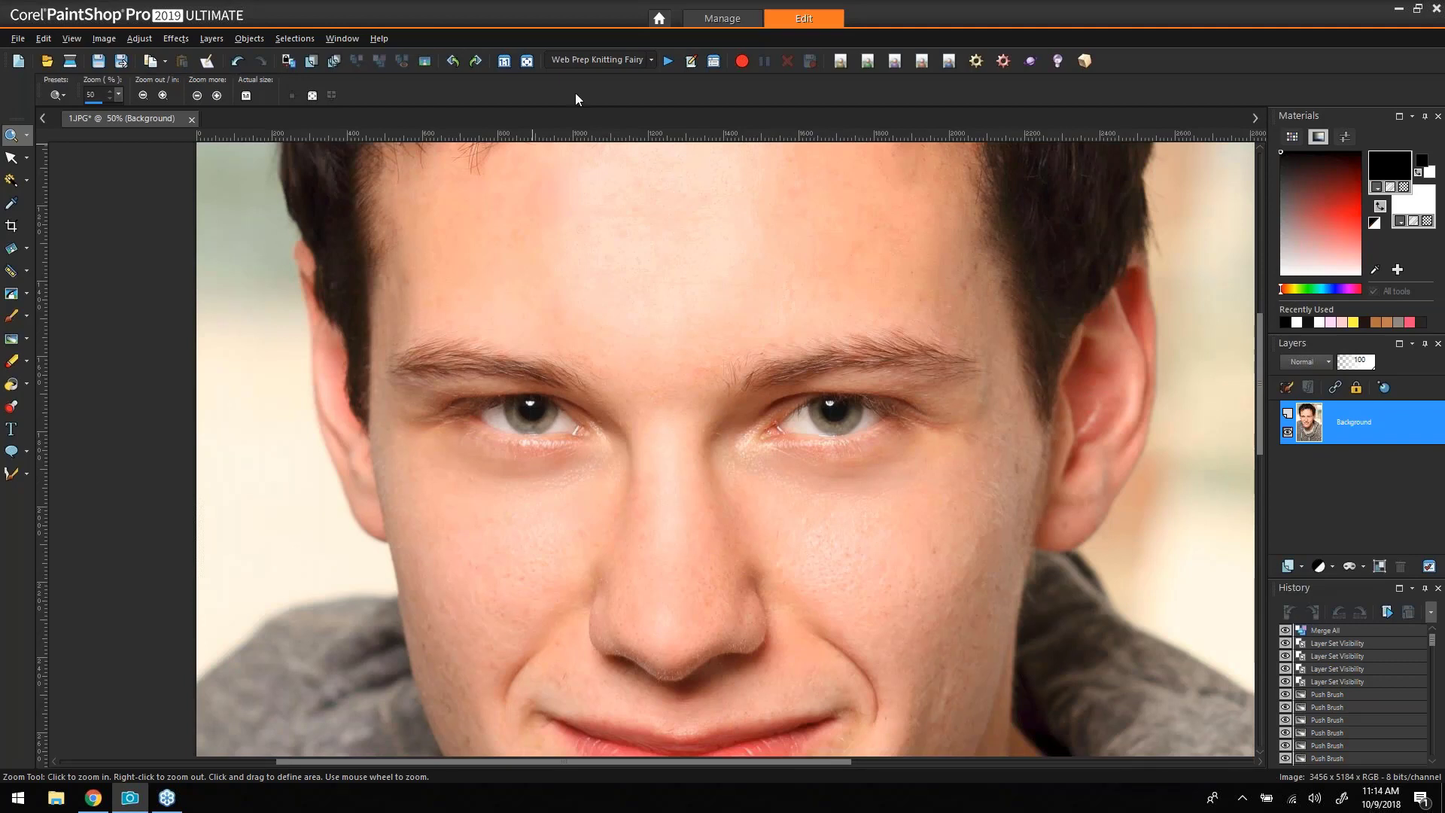
pyautogui.click(334, 61)
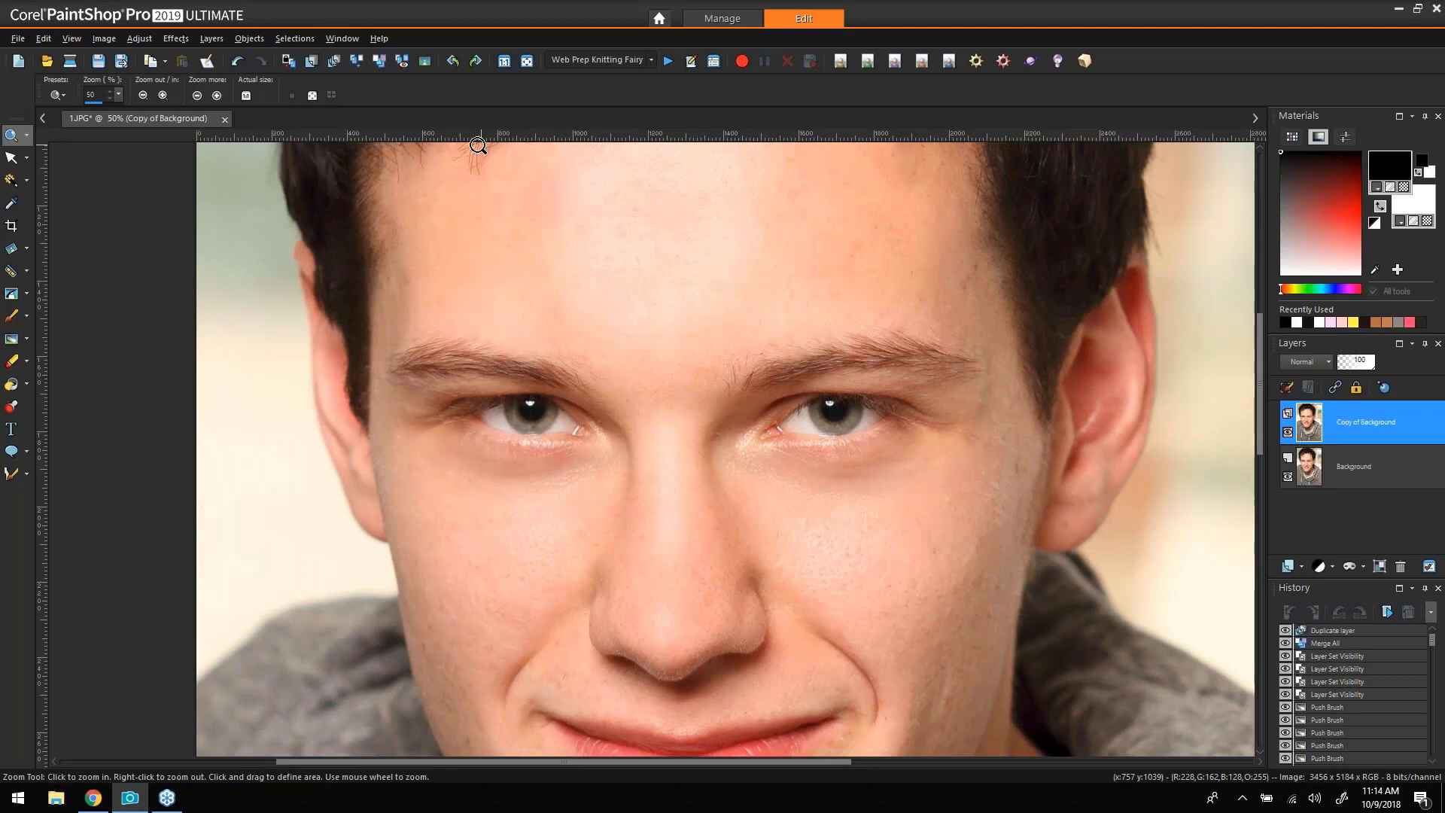
pyautogui.click(334, 61)
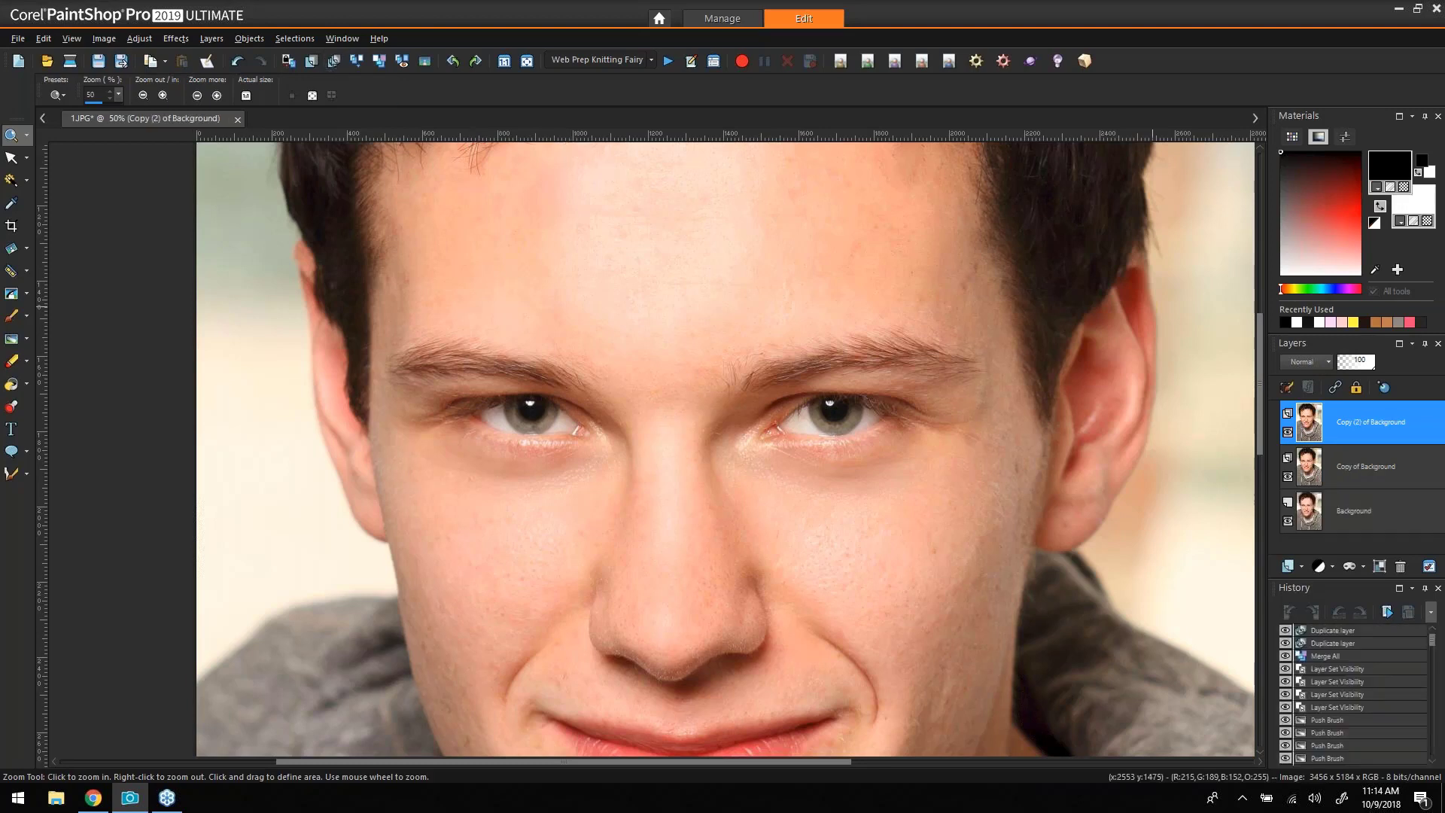
# Apply High Pass Sharpen to the Copy of Background layer with radius 7.00, strength 100 and Soft Light blend mode.
pyautogui.click(1342, 474)
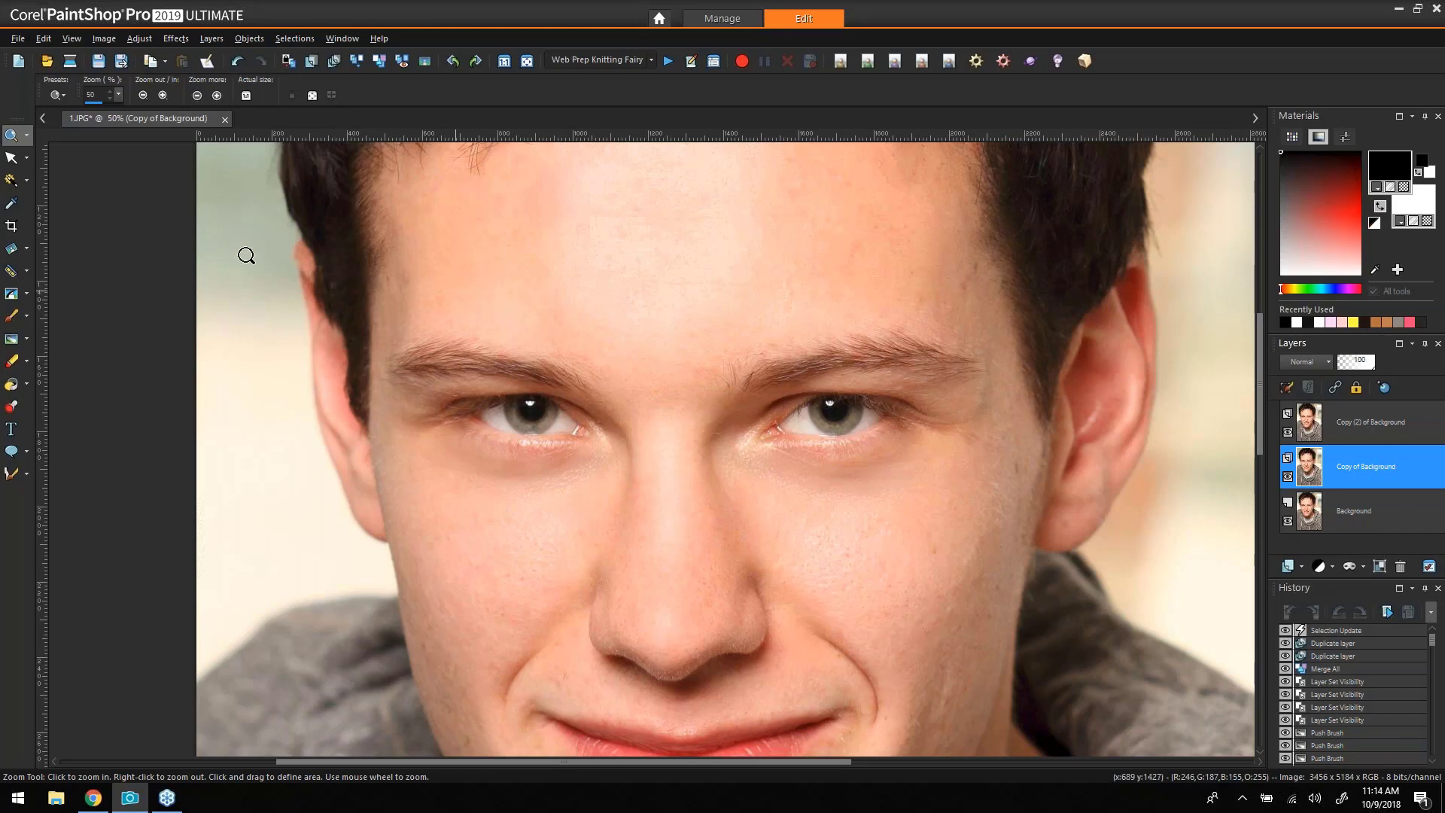
pyautogui.click(134, 39)
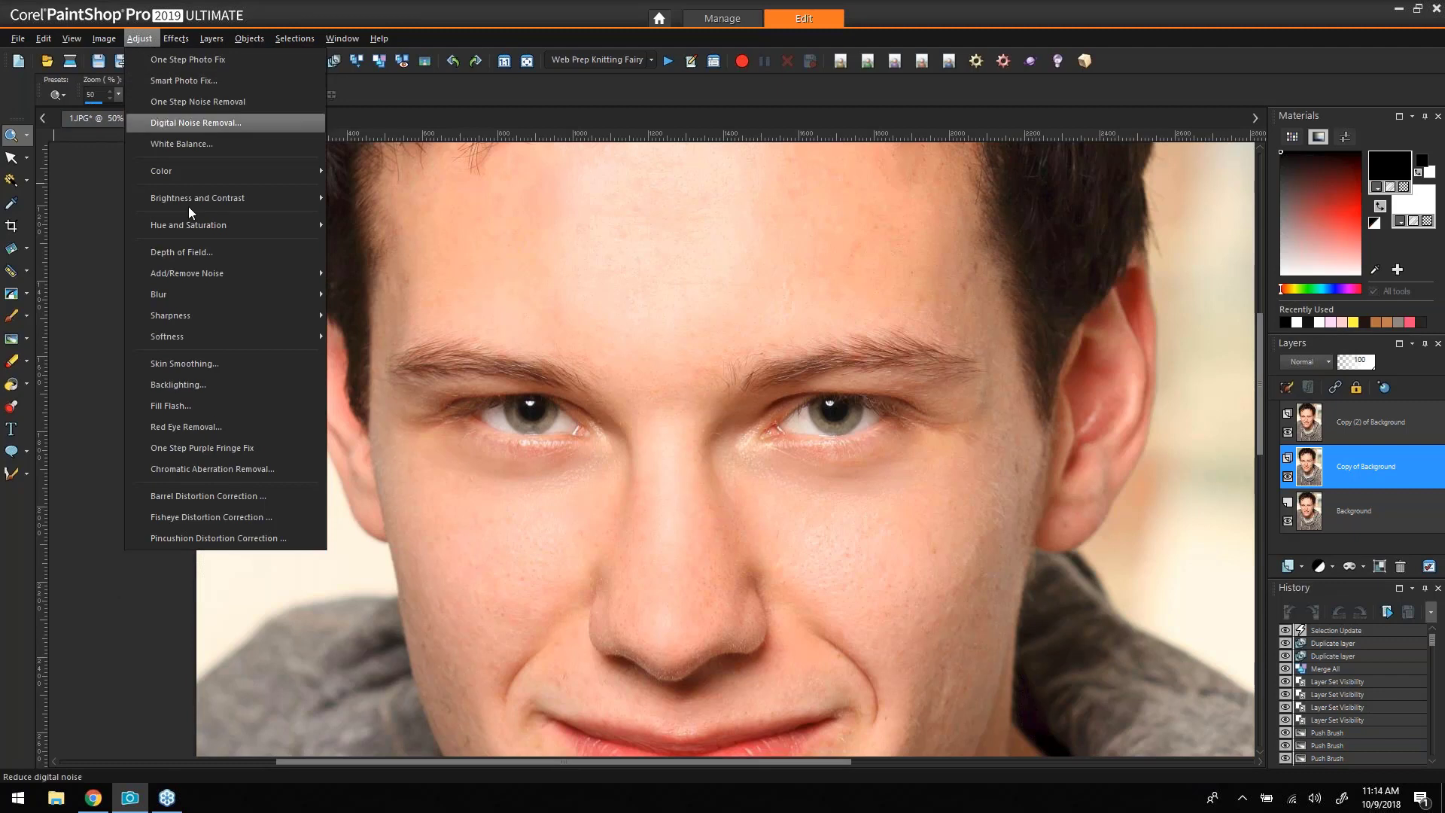
pyautogui.moveTo(274, 323)
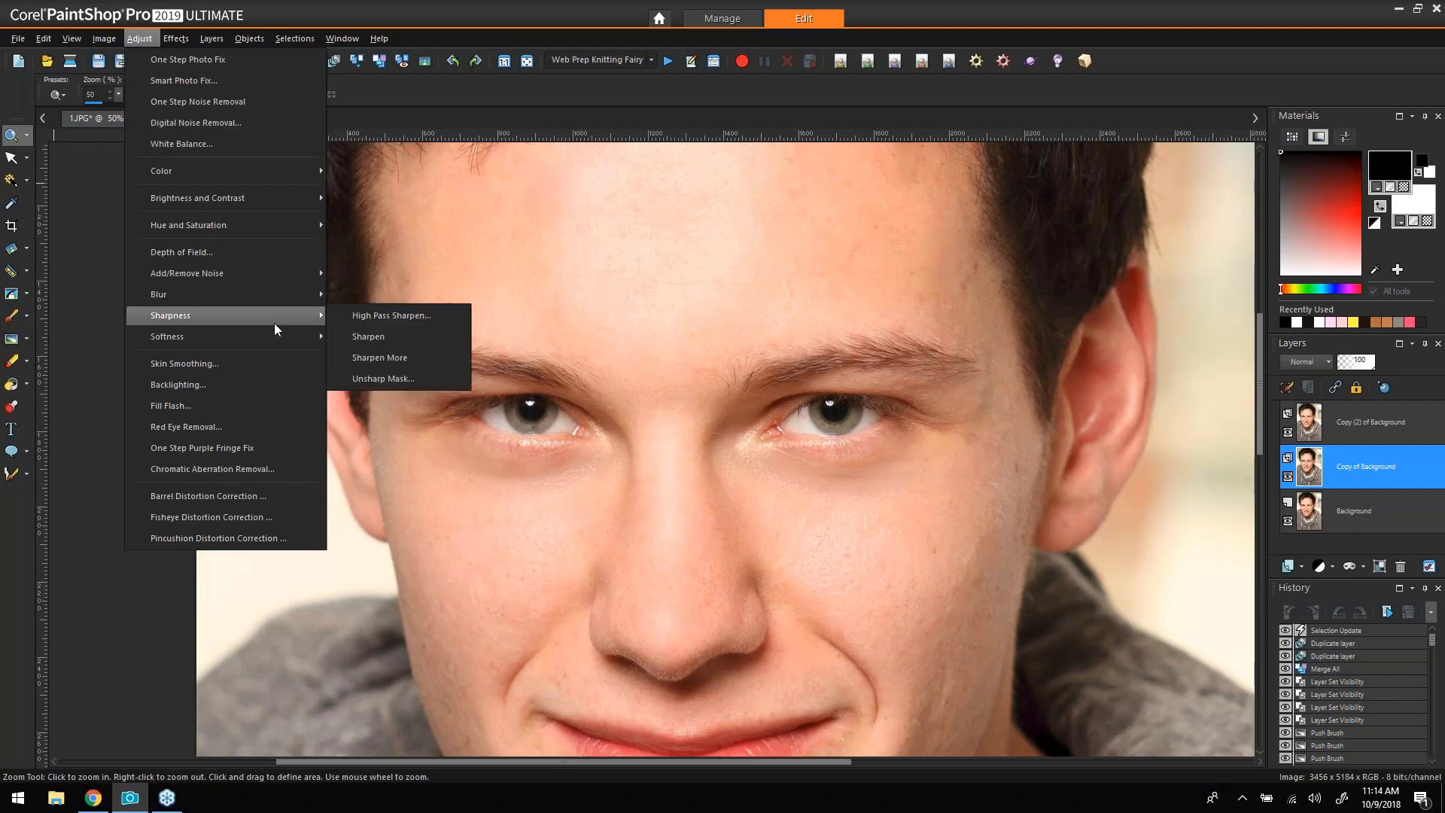
pyautogui.click(415, 317)
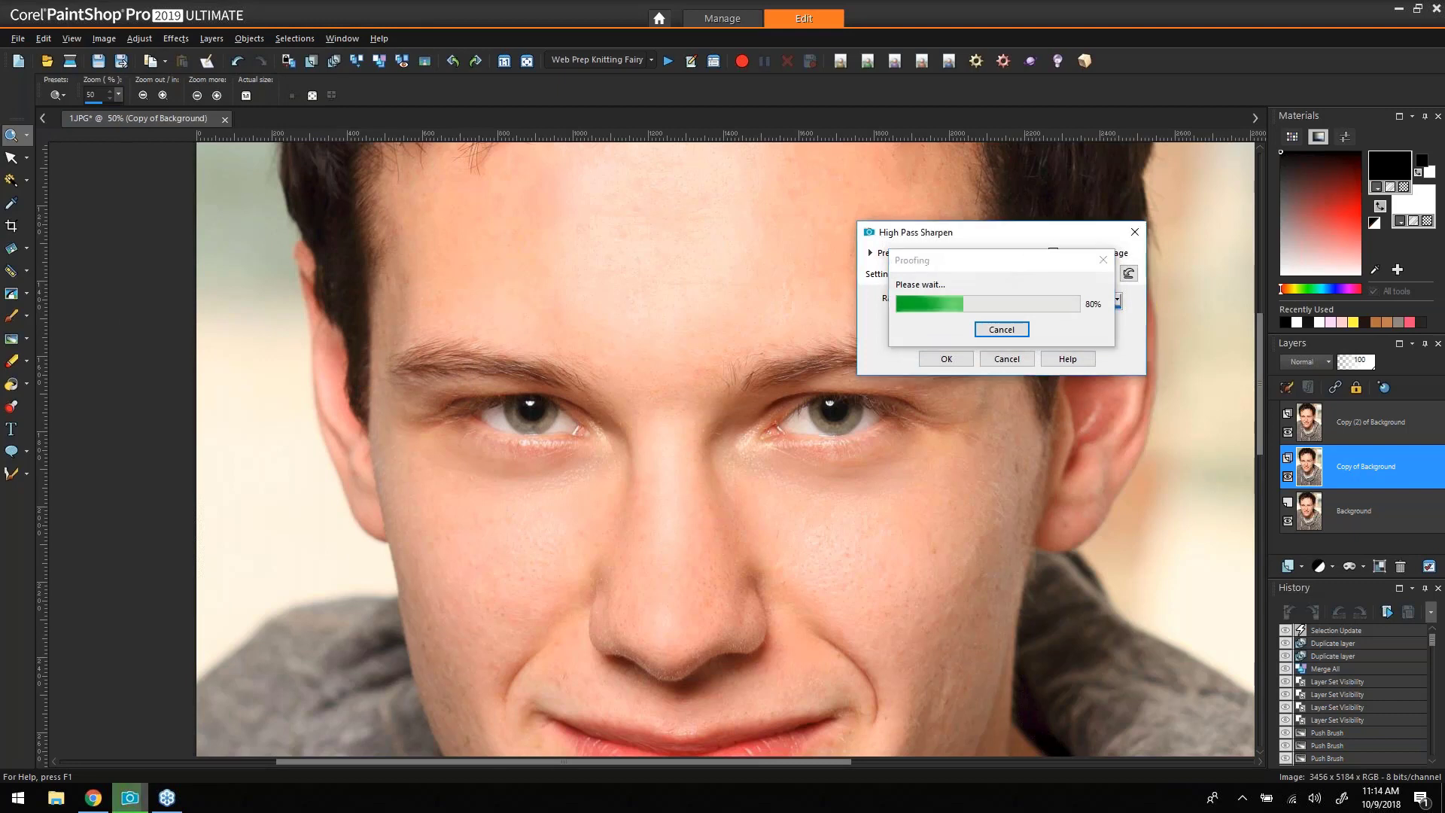
pyautogui.moveTo(991, 235); pyautogui.dragTo(984, 194)
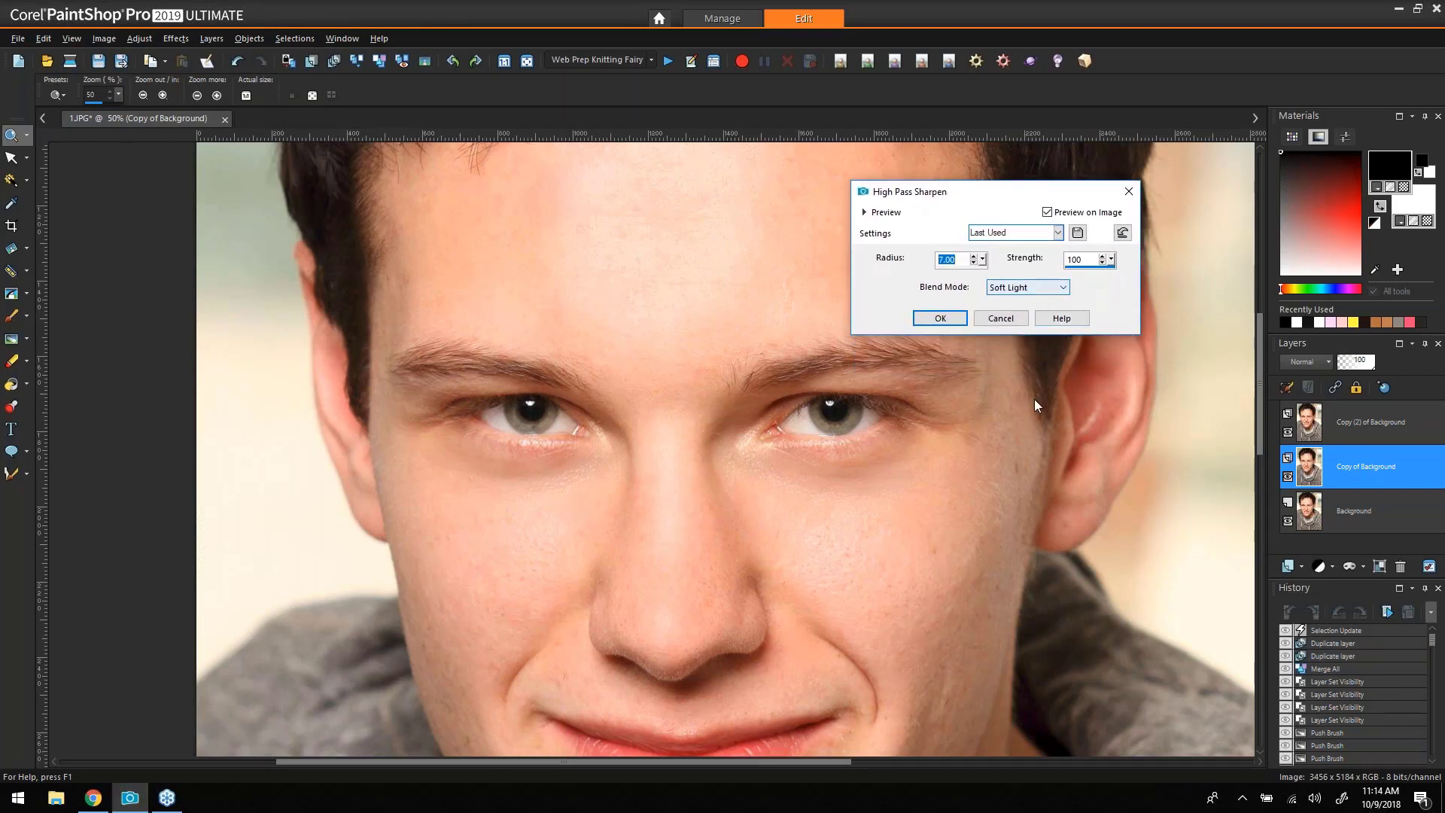
pyautogui.click(943, 319)
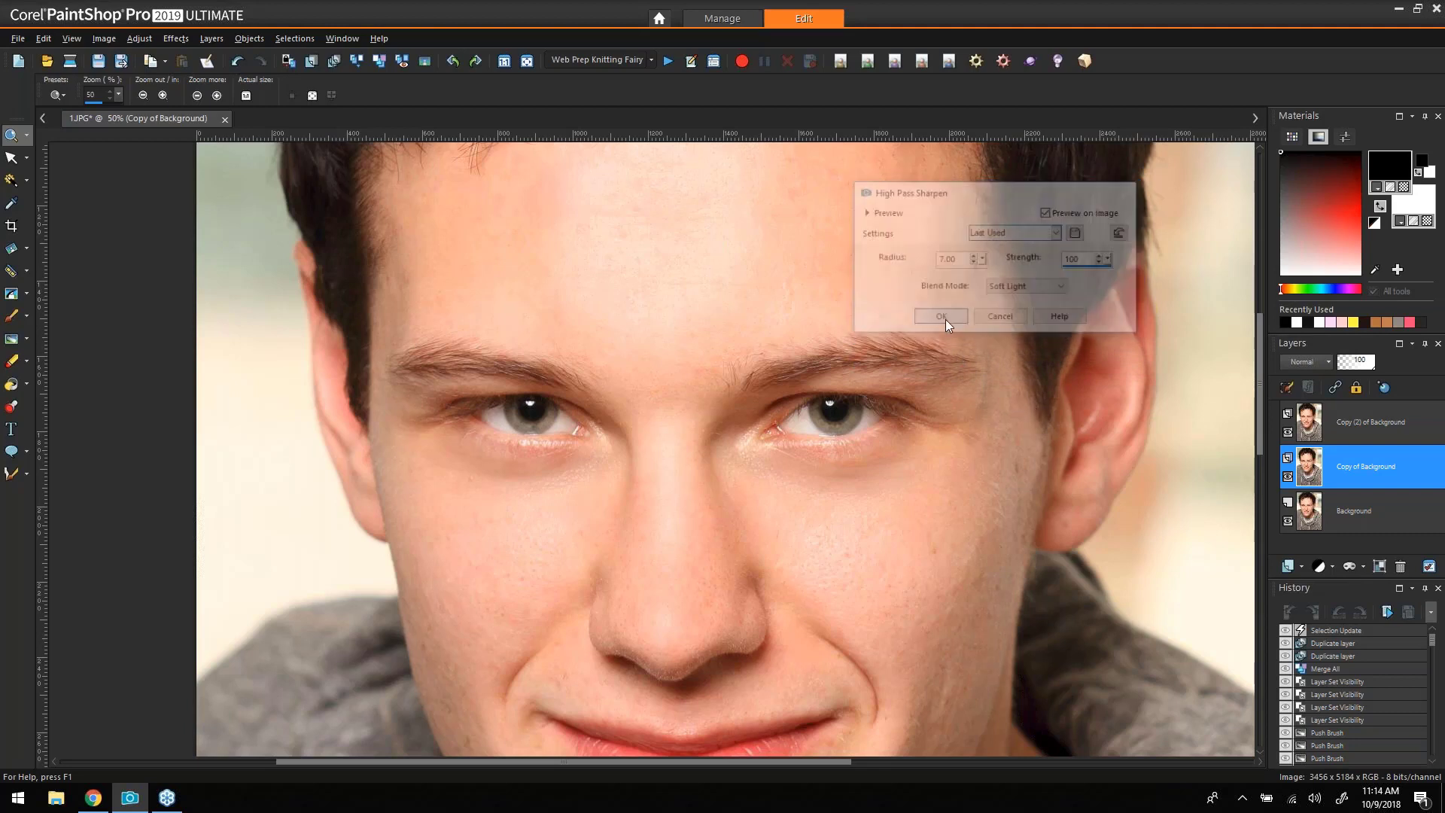
# Select the Copy (2) of Background layer and toggle its visibility to compare the portrait with and without sharpening.
pyautogui.click(1376, 433)
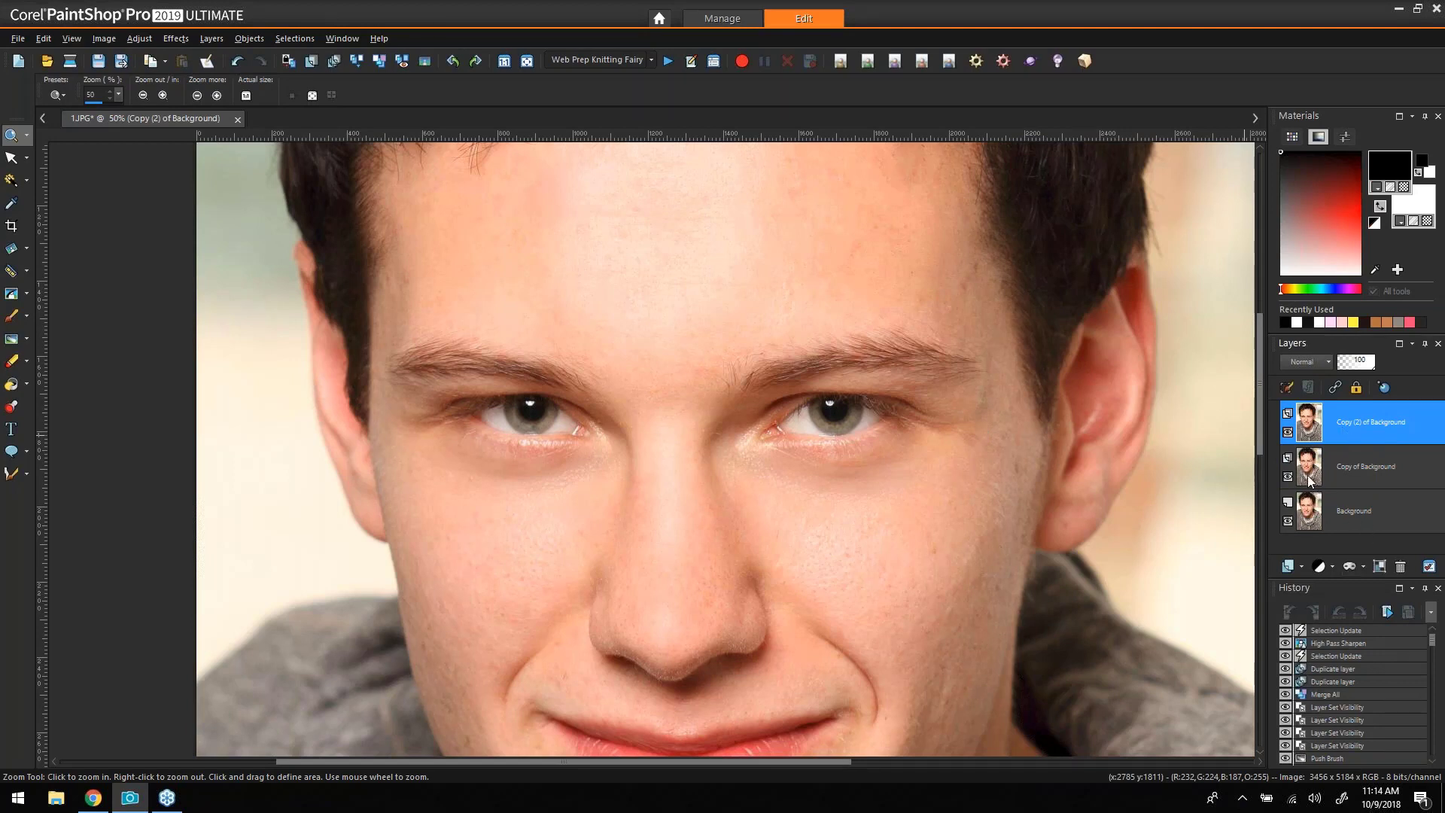
pyautogui.click(1287, 432)
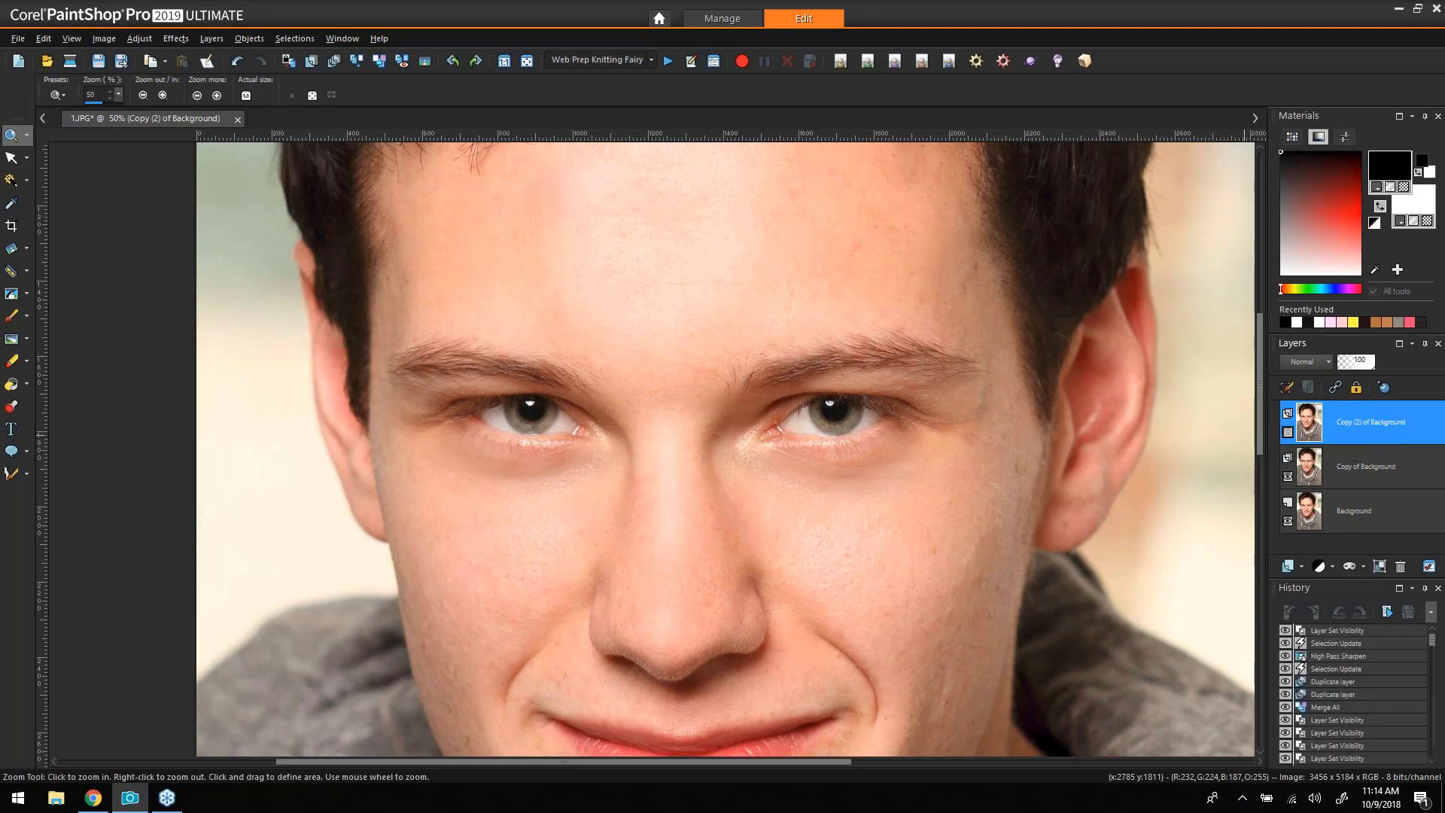
pyautogui.click(1288, 432)
pyautogui.click(1288, 432)
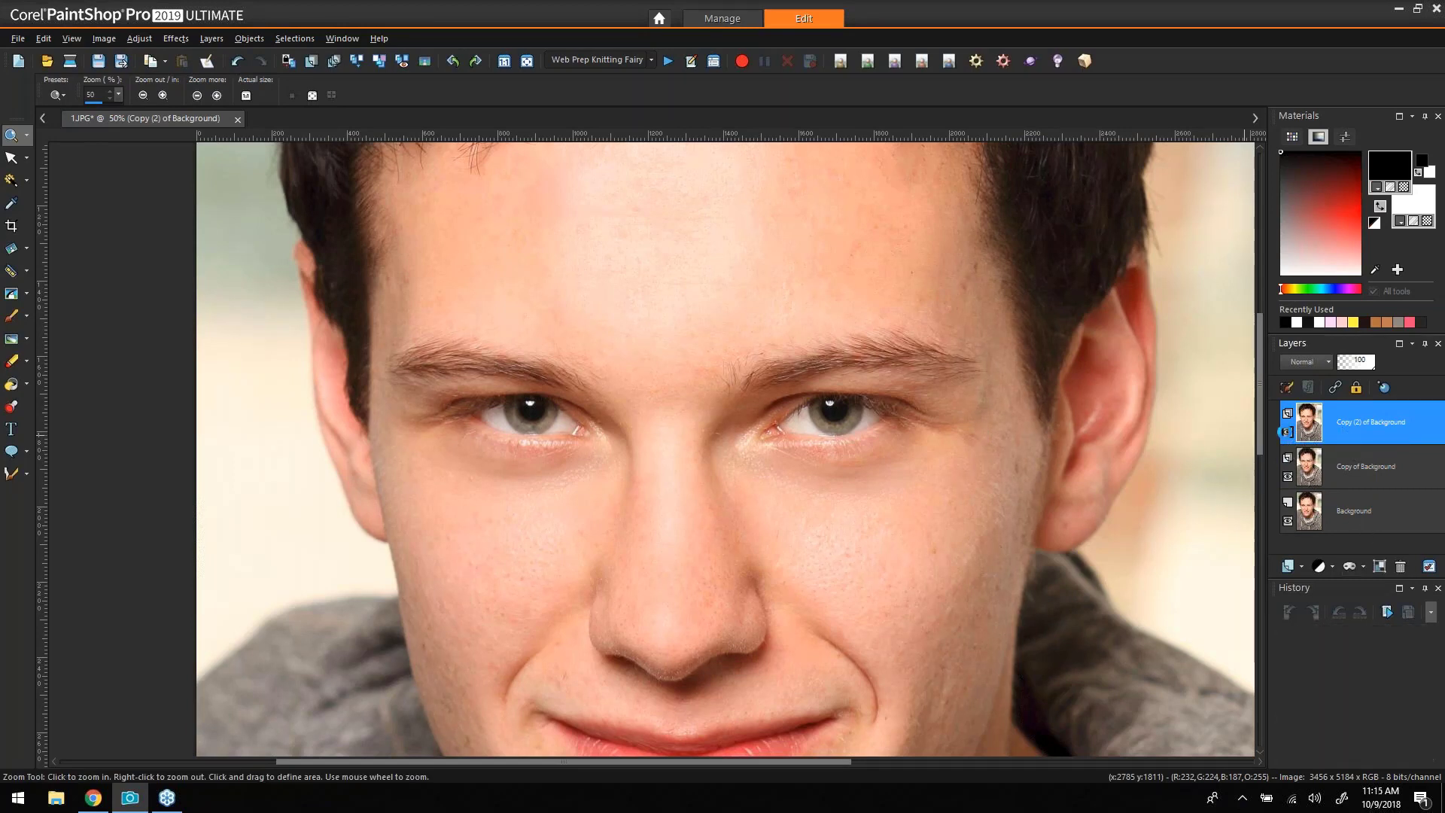
pyautogui.click(1288, 432)
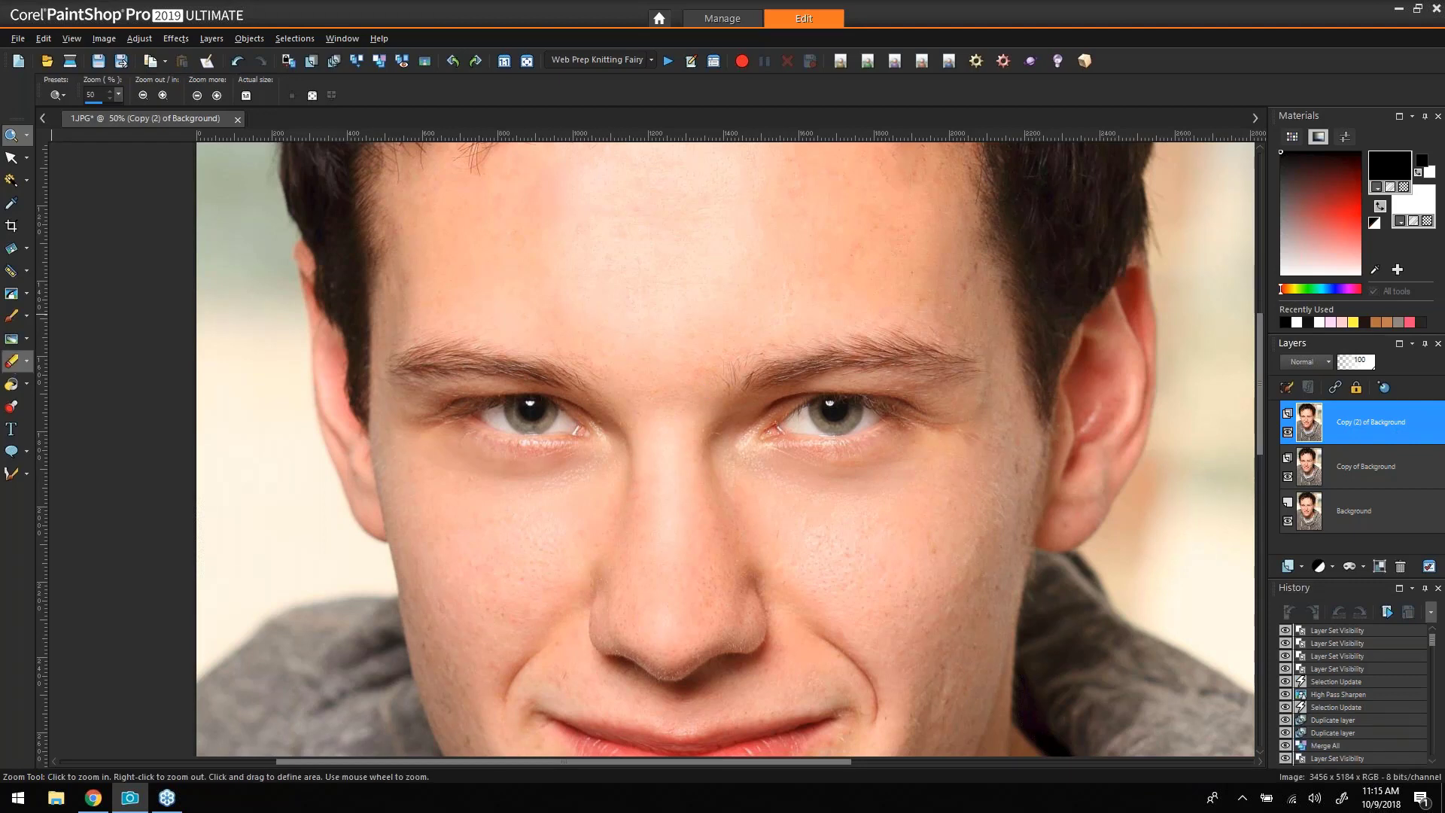
# Erase both irises on the Copy (2) of Background layer, reducing the Eraser size to 72.
pyautogui.click(11, 361)
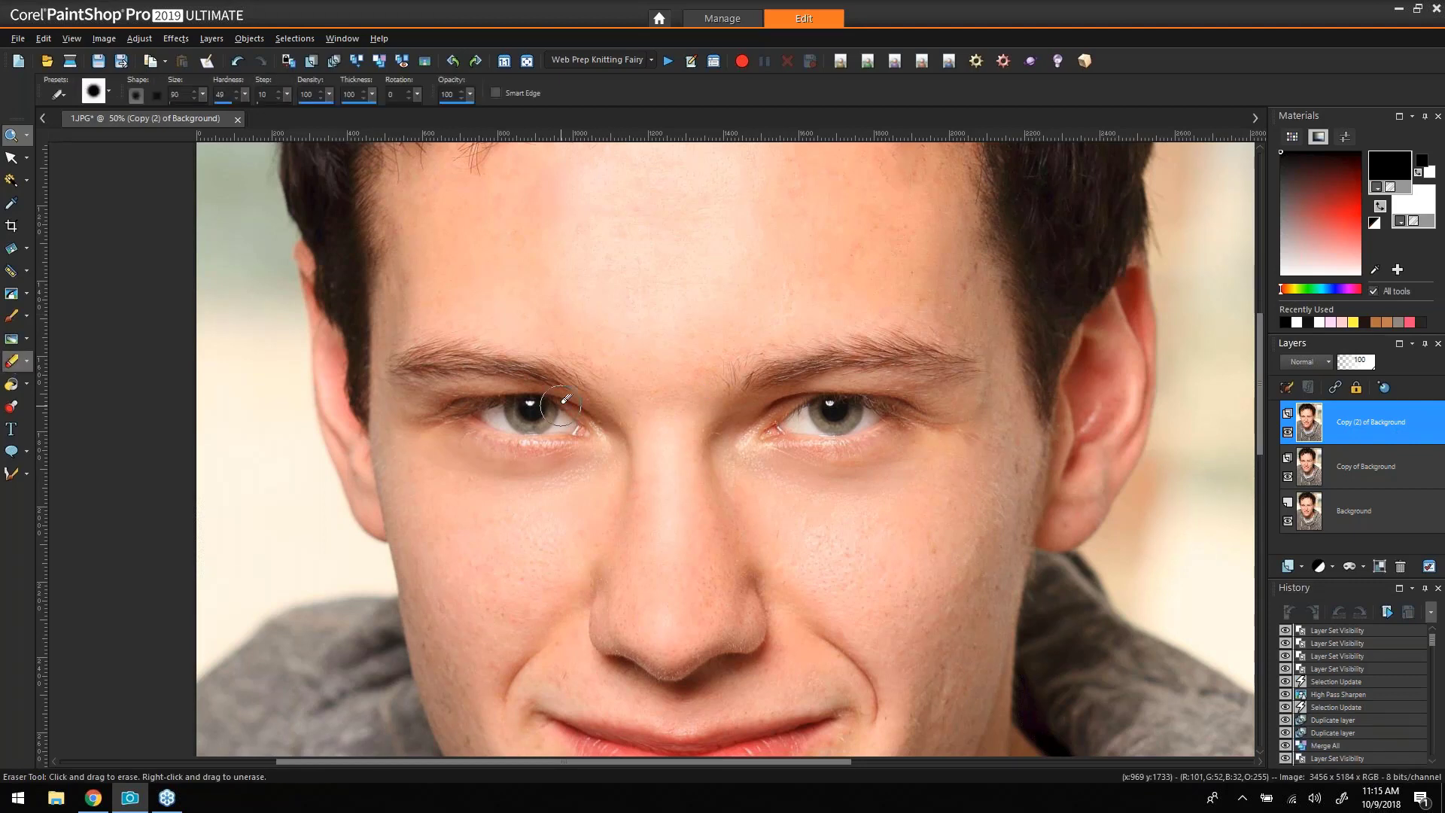
pyautogui.moveTo(532, 409); pyautogui.dragTo(531, 415)
pyautogui.press('[')
pyautogui.press('[')
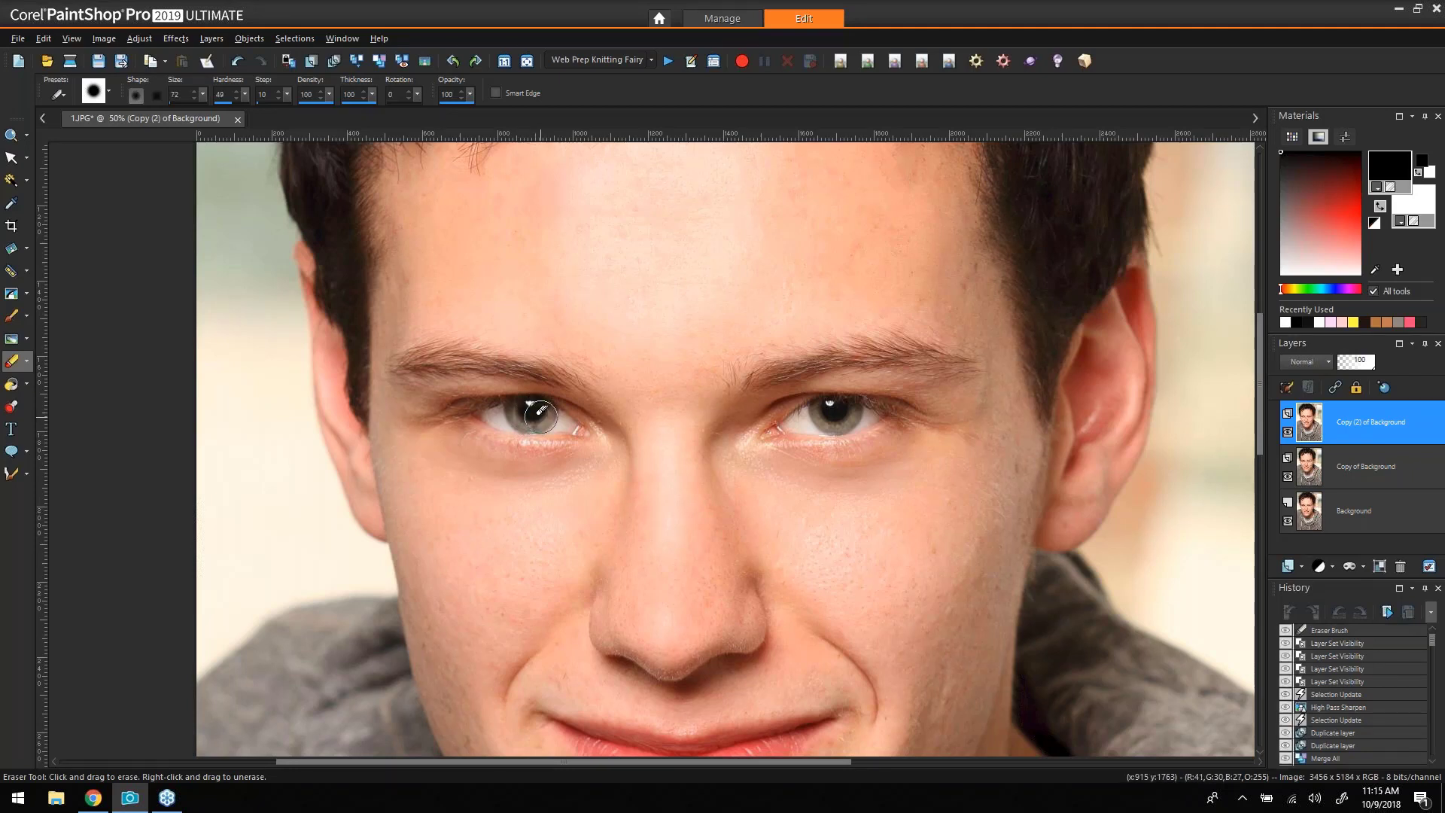
pyautogui.click(830, 409)
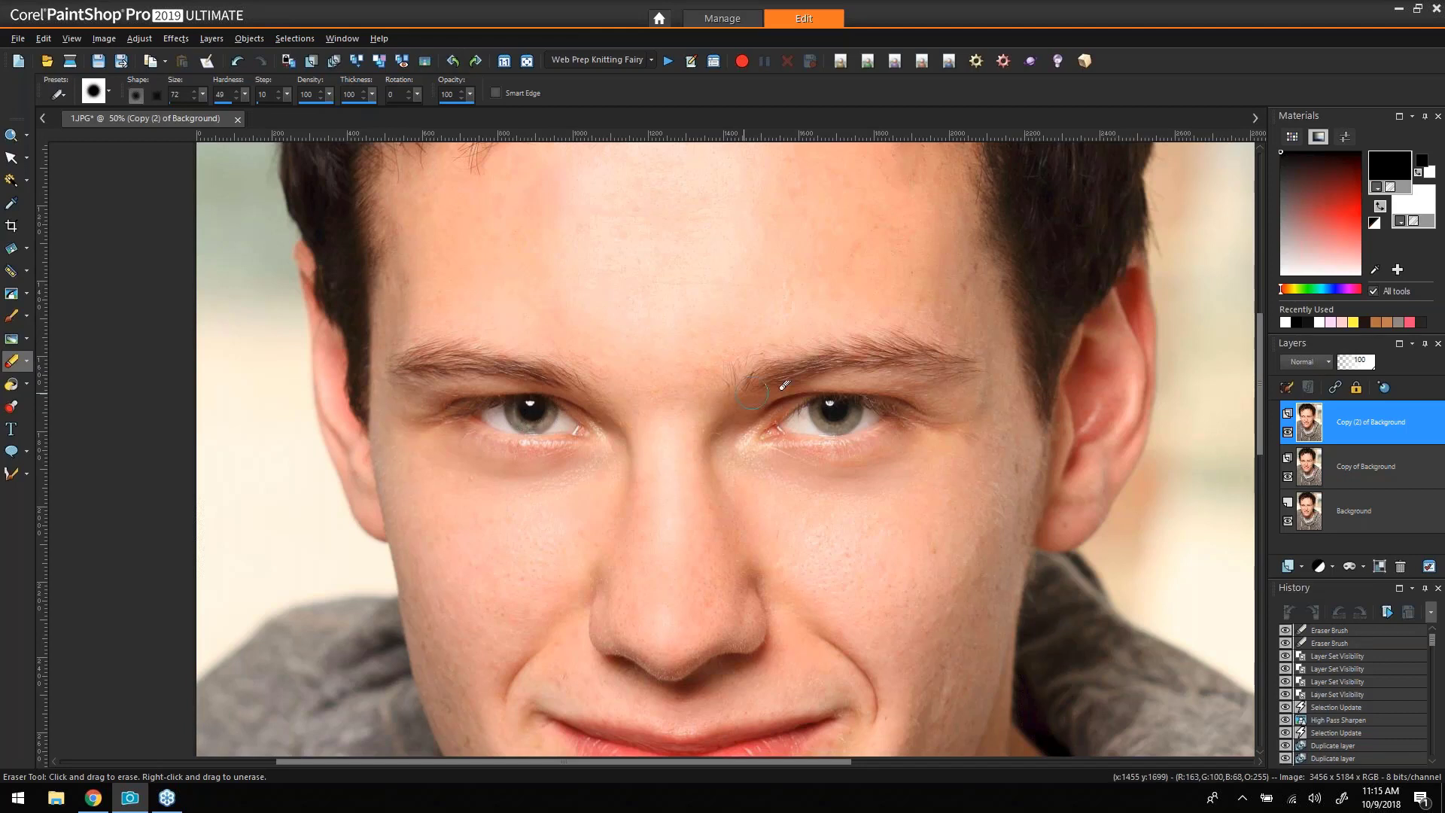
pyautogui.click(842, 412)
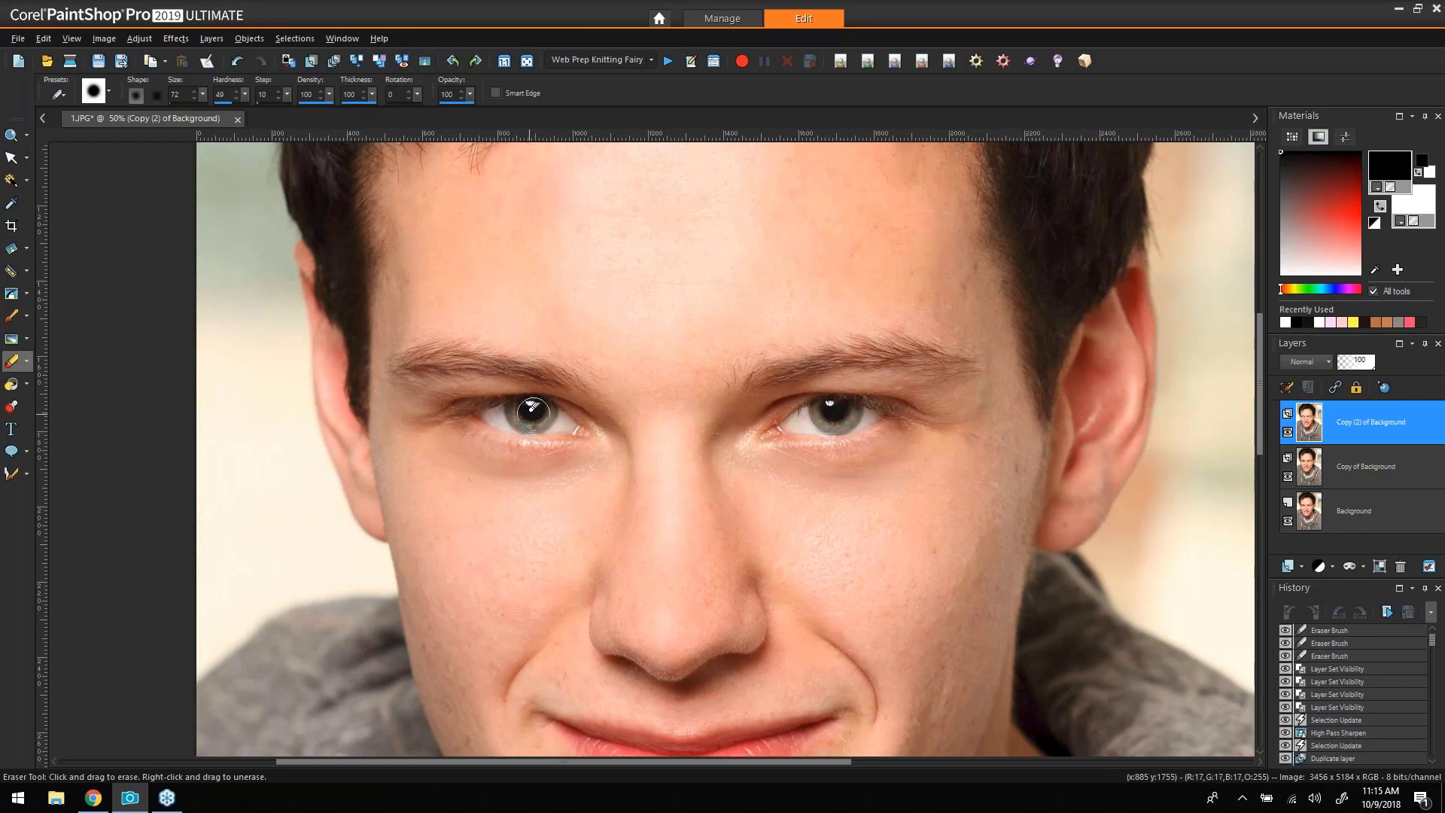
pyautogui.moveTo(521, 413)
pyautogui.mouseDown()
pyautogui.moveTo(542, 417)
pyautogui.moveTo(532, 407)
pyautogui.mouseUp()
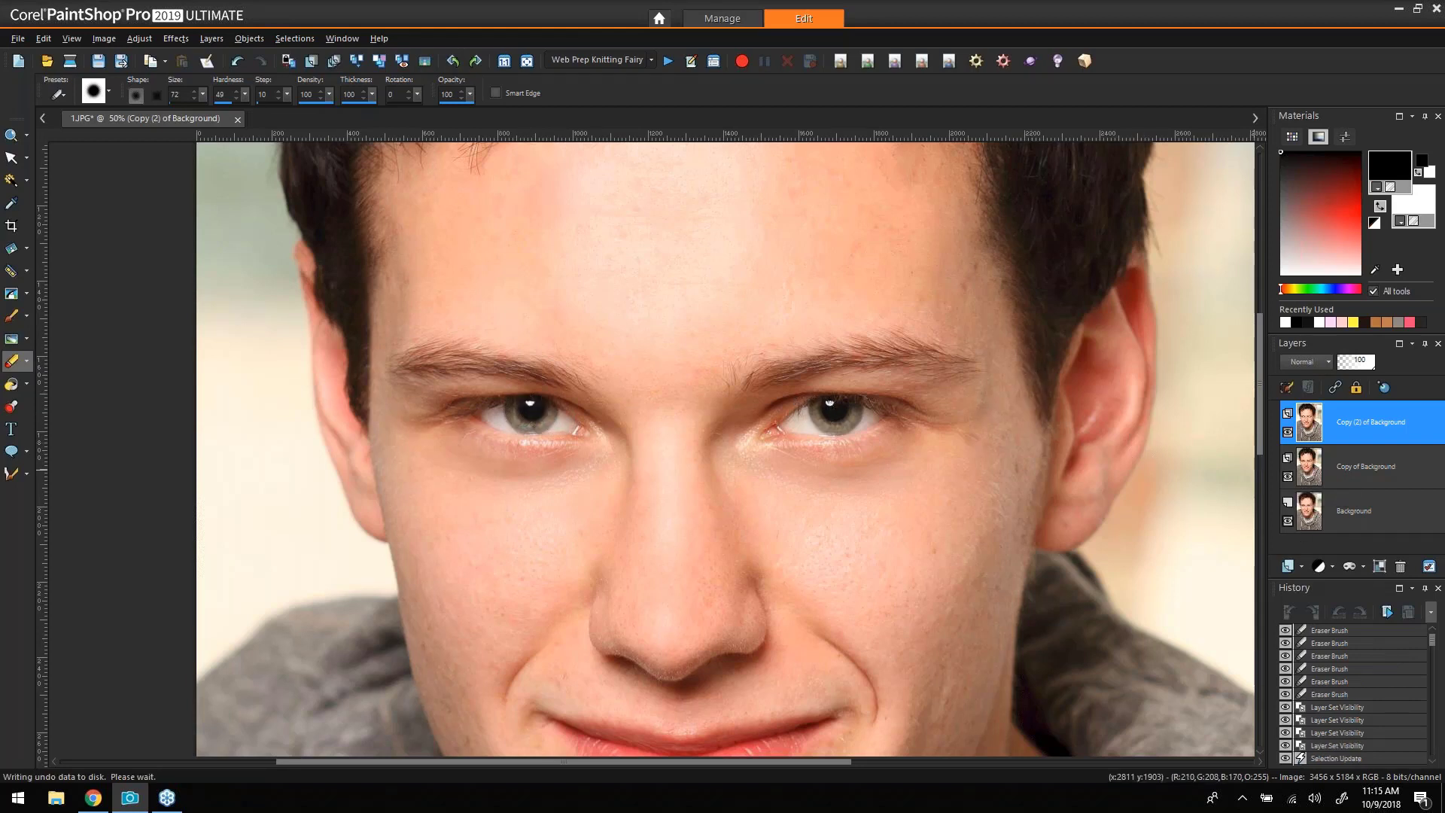
# Hide and restore the two lower layers to check the erased irises, toggling Copy of Background to compare the sharpened eyes.
pyautogui.click(1288, 521)
pyautogui.click(1288, 477)
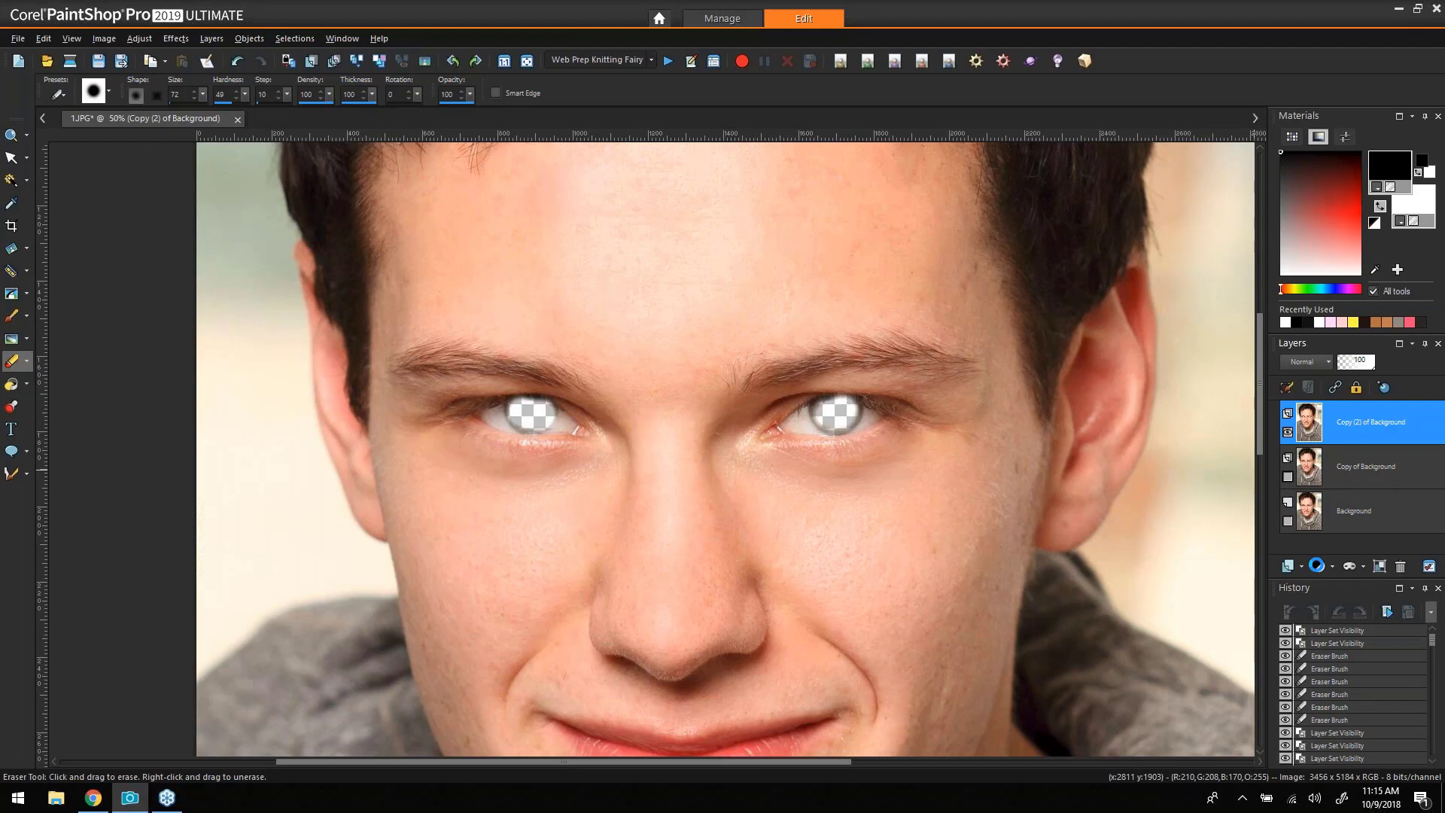
pyautogui.click(1288, 477)
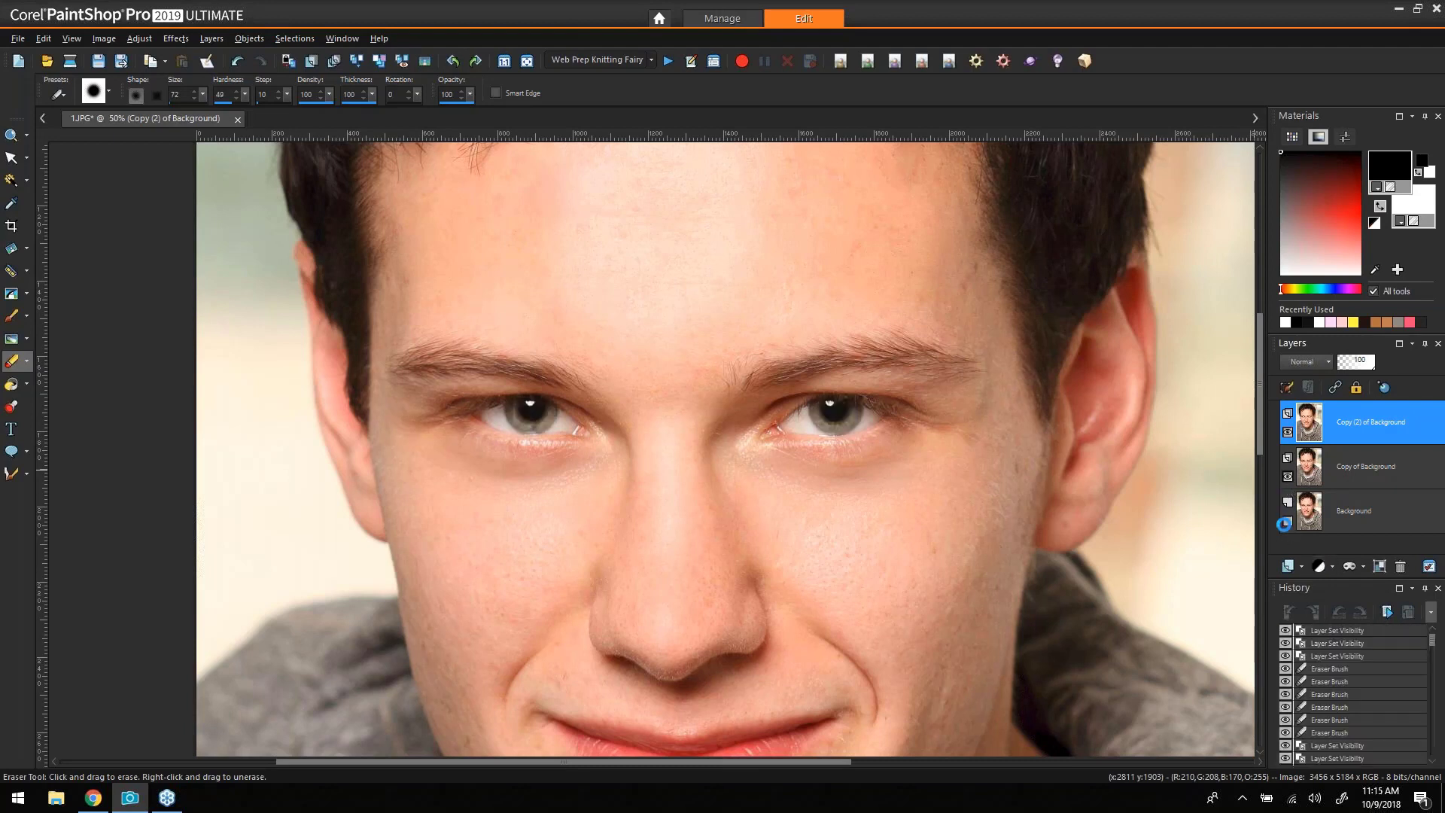
pyautogui.click(1287, 520)
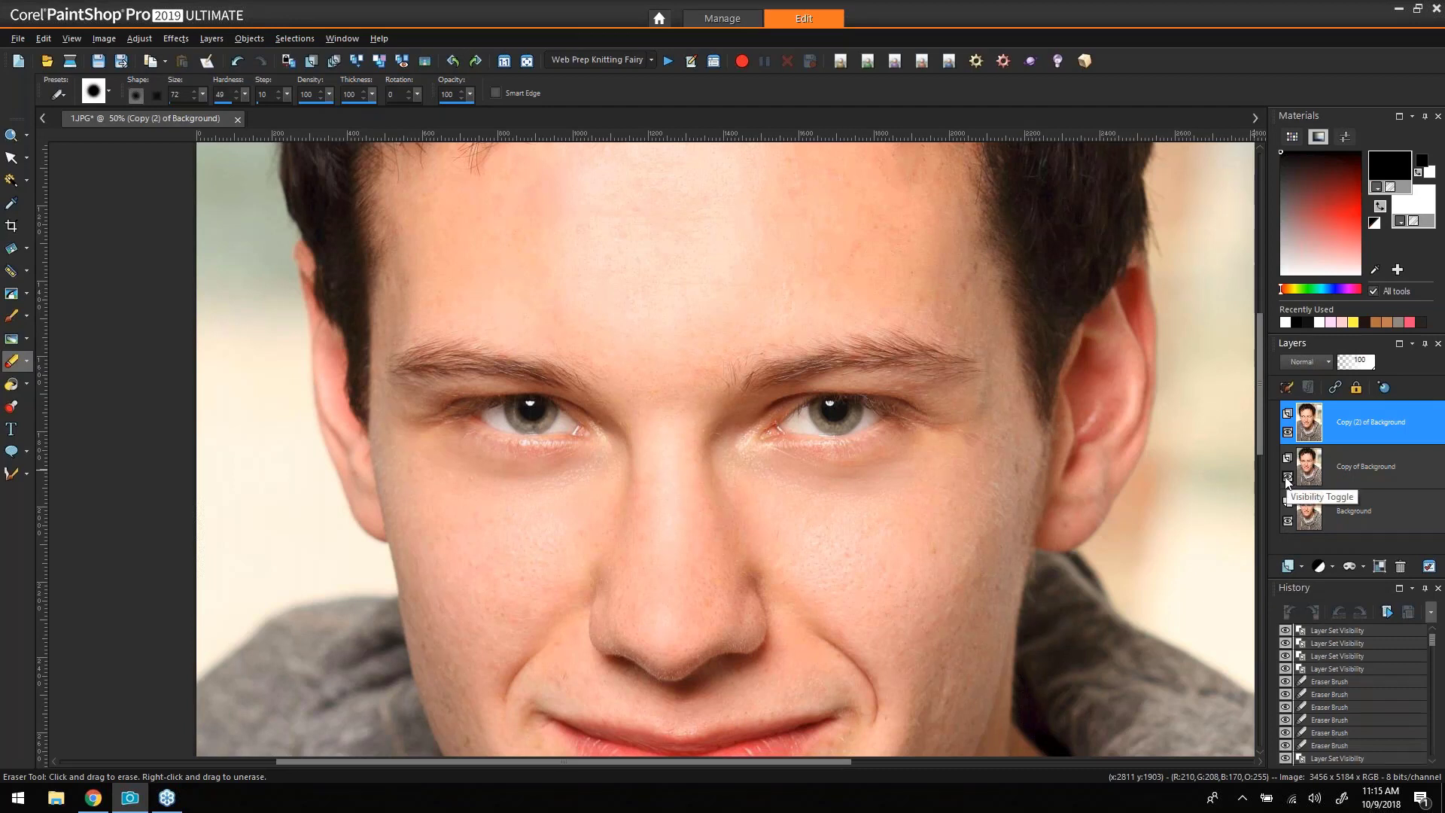
pyautogui.click(1287, 477)
pyautogui.click(1287, 477)
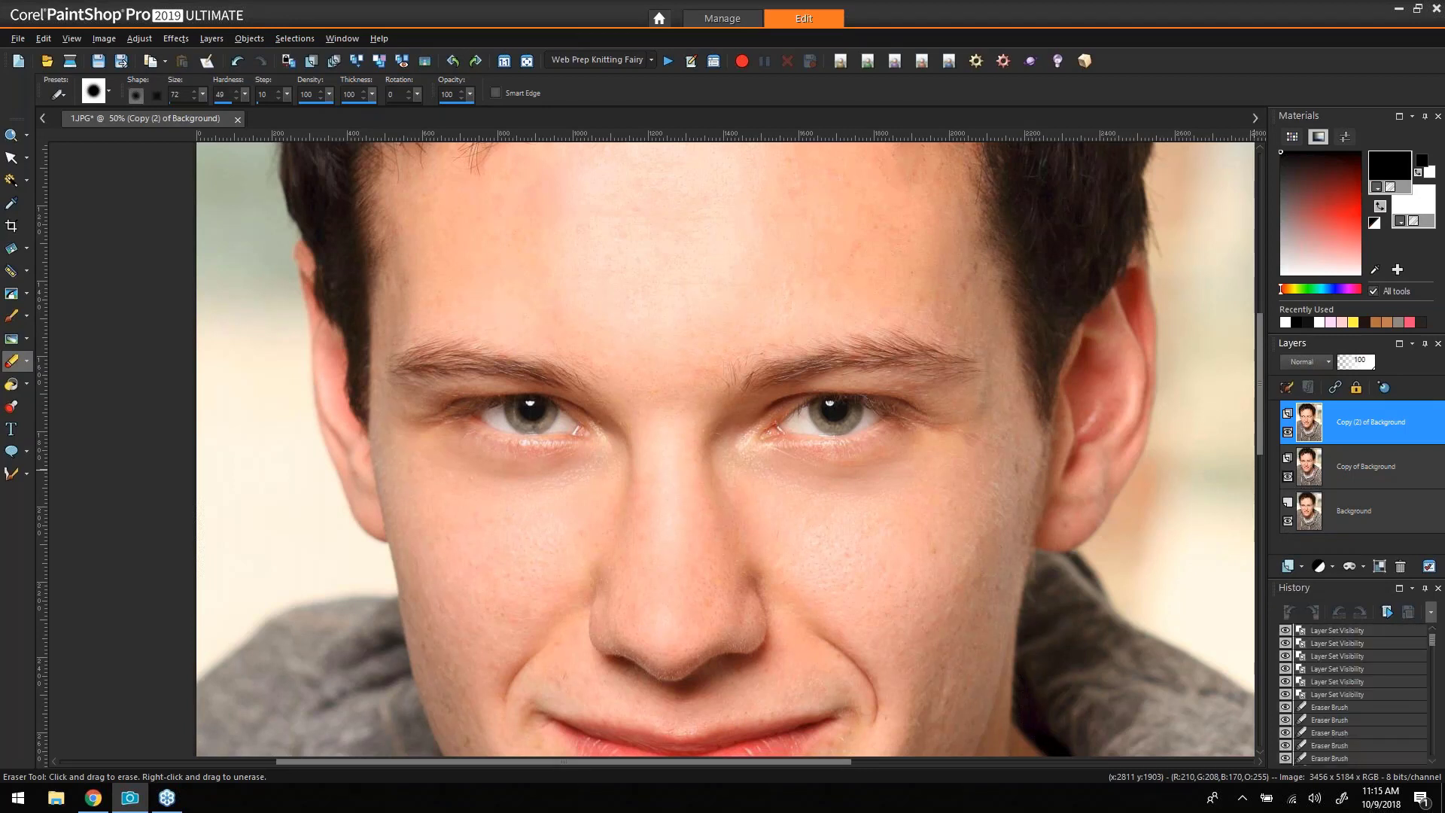
pyautogui.click(1287, 477)
pyautogui.click(1287, 477)
# Set up the Paint Brush with a white foreground, SoftLight blend mode and 20 opacity.
pyautogui.click(1378, 208)
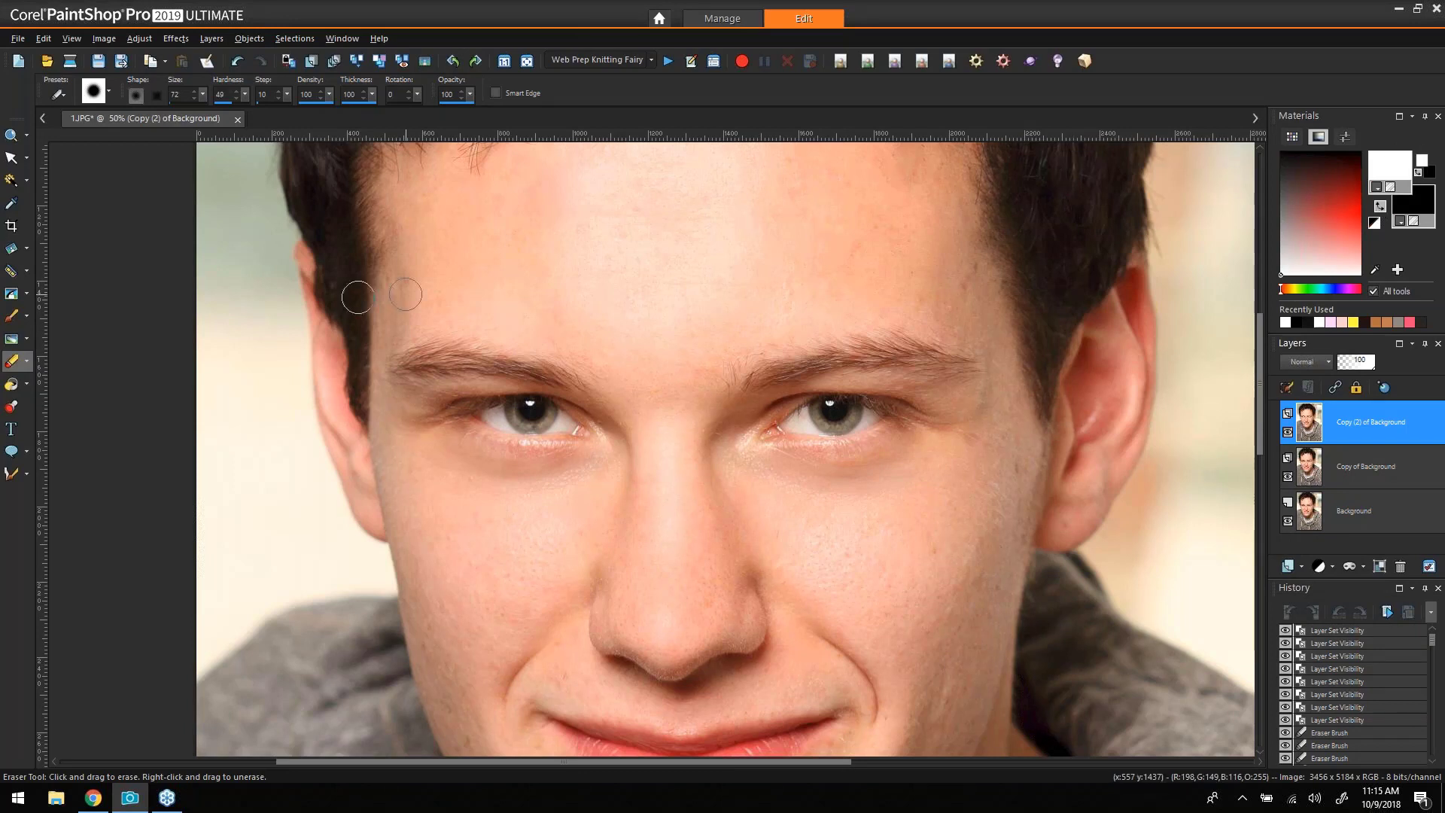
pyautogui.click(20, 313)
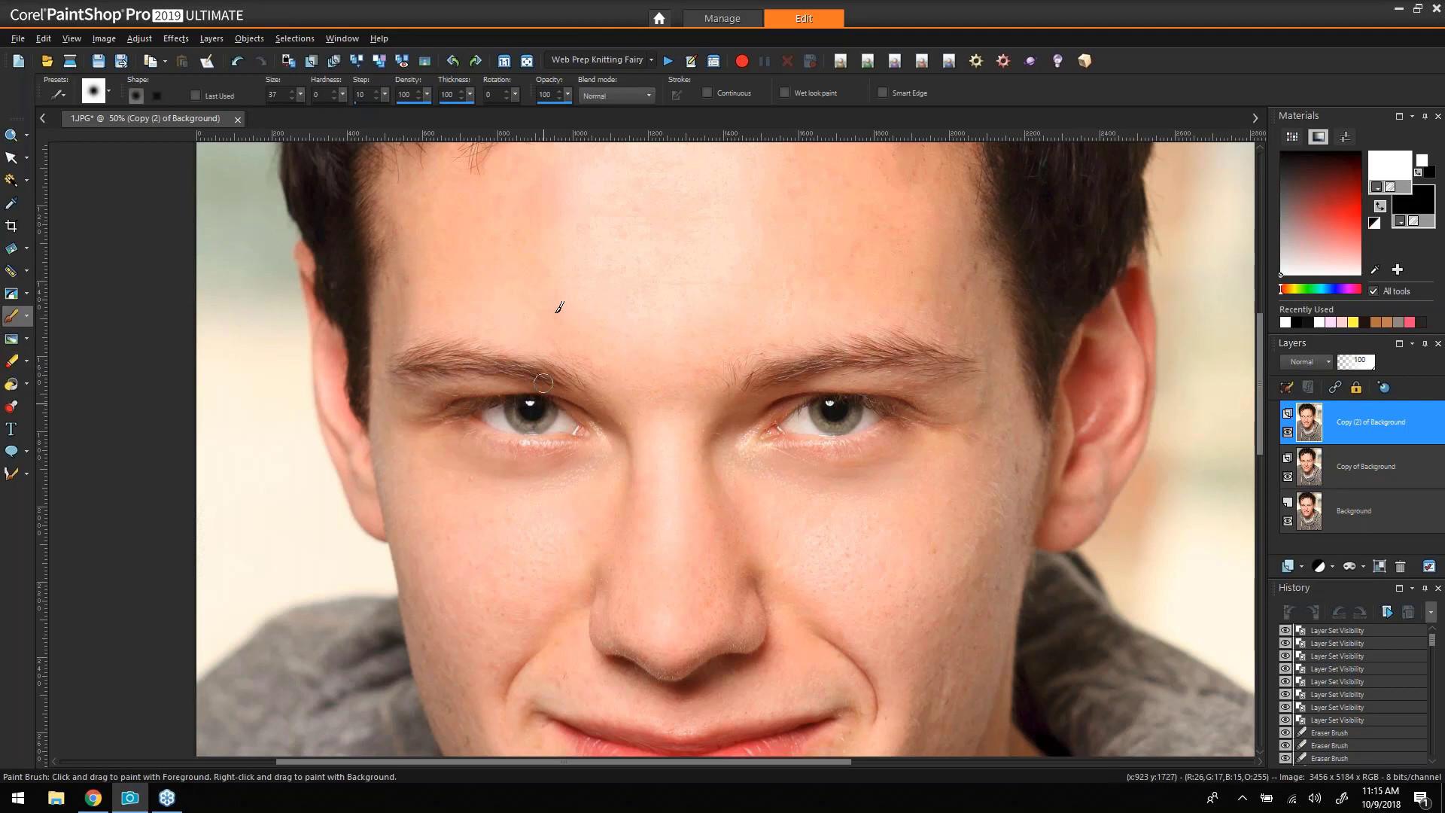
pyautogui.click(621, 96)
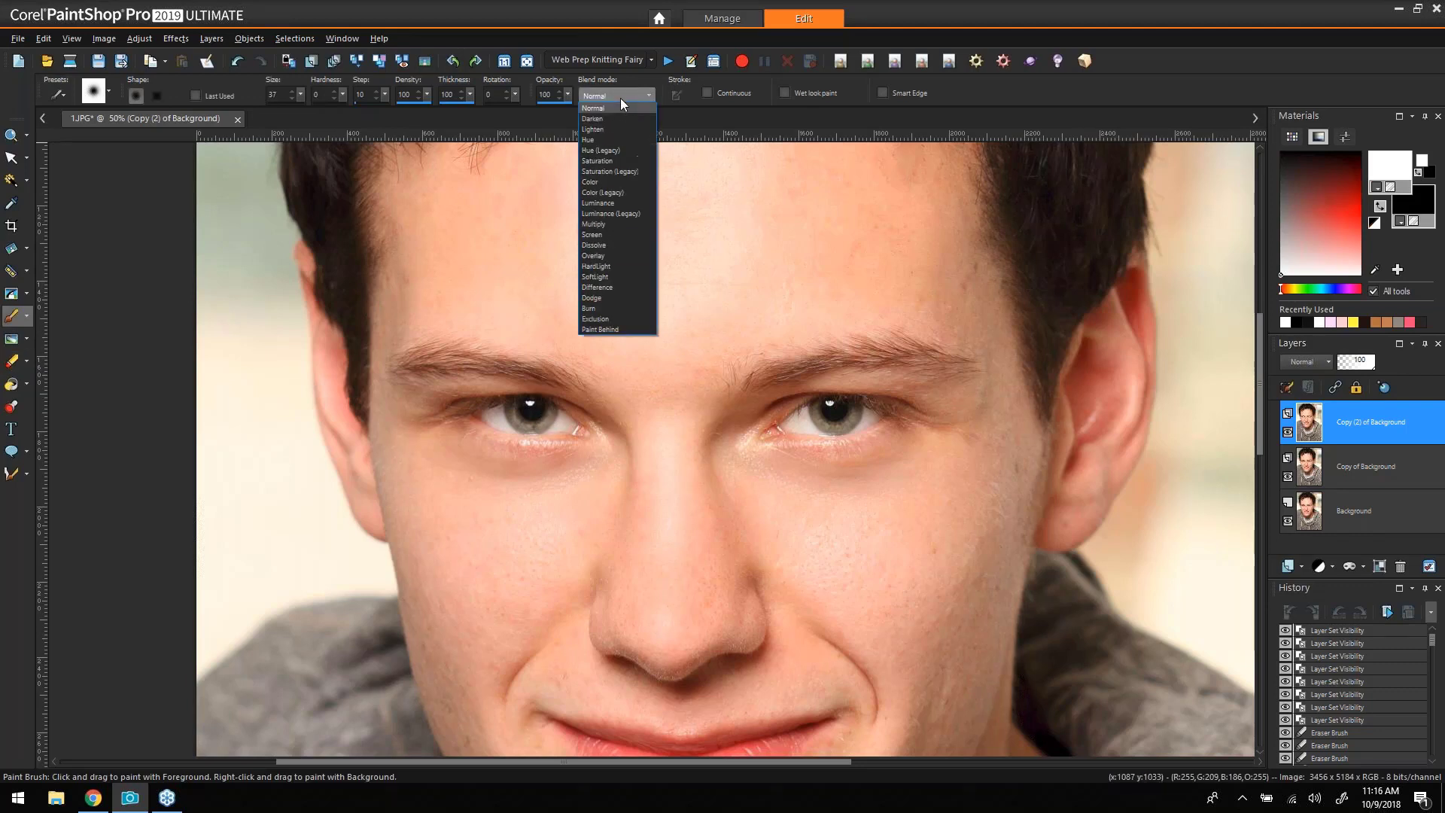
pyautogui.click(621, 277)
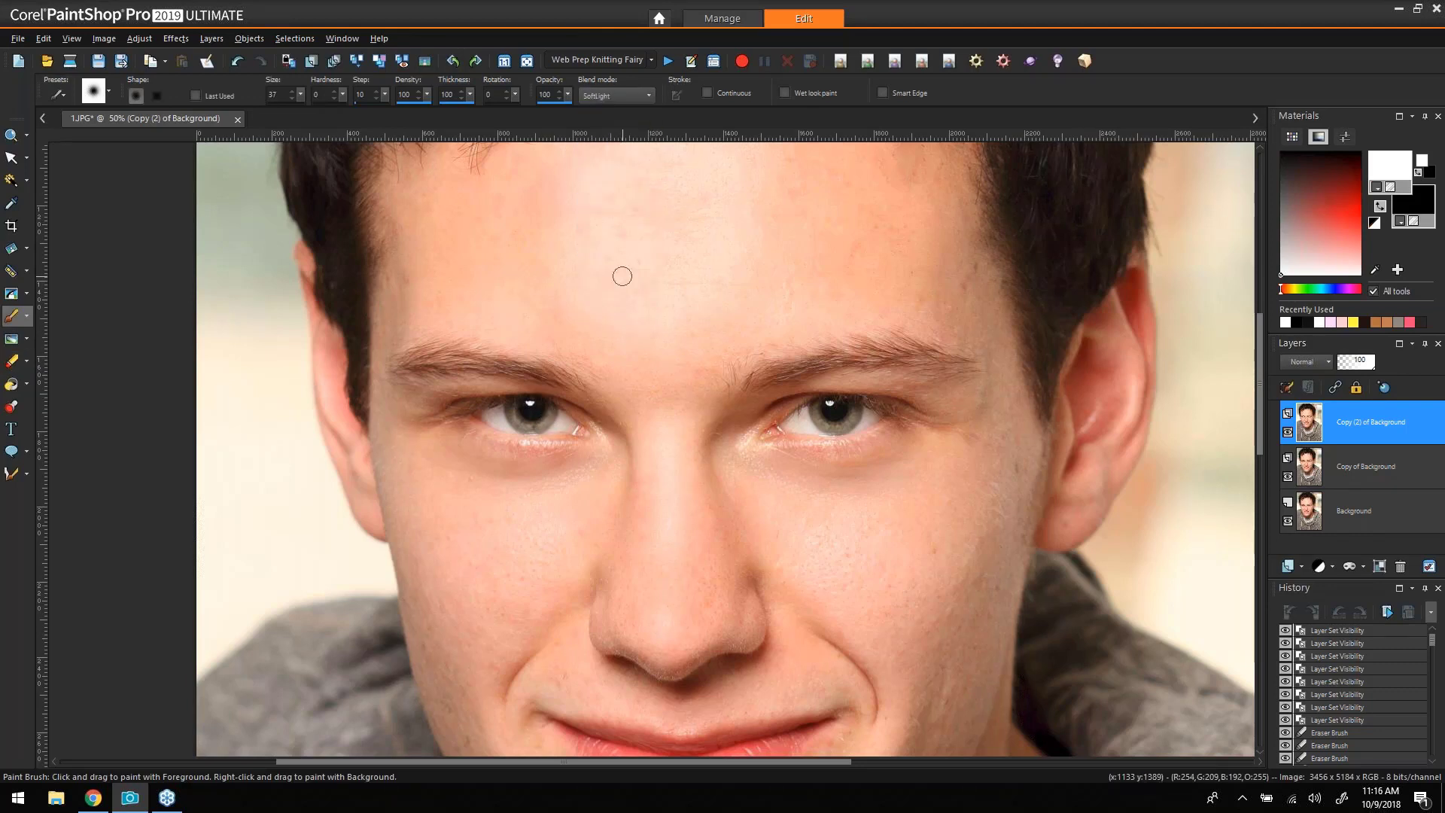
pyautogui.moveTo(567, 94)
pyautogui.mouseDown()
pyautogui.moveTo(557, 113)
pyautogui.moveTo(509, 118)
pyautogui.mouseUp()
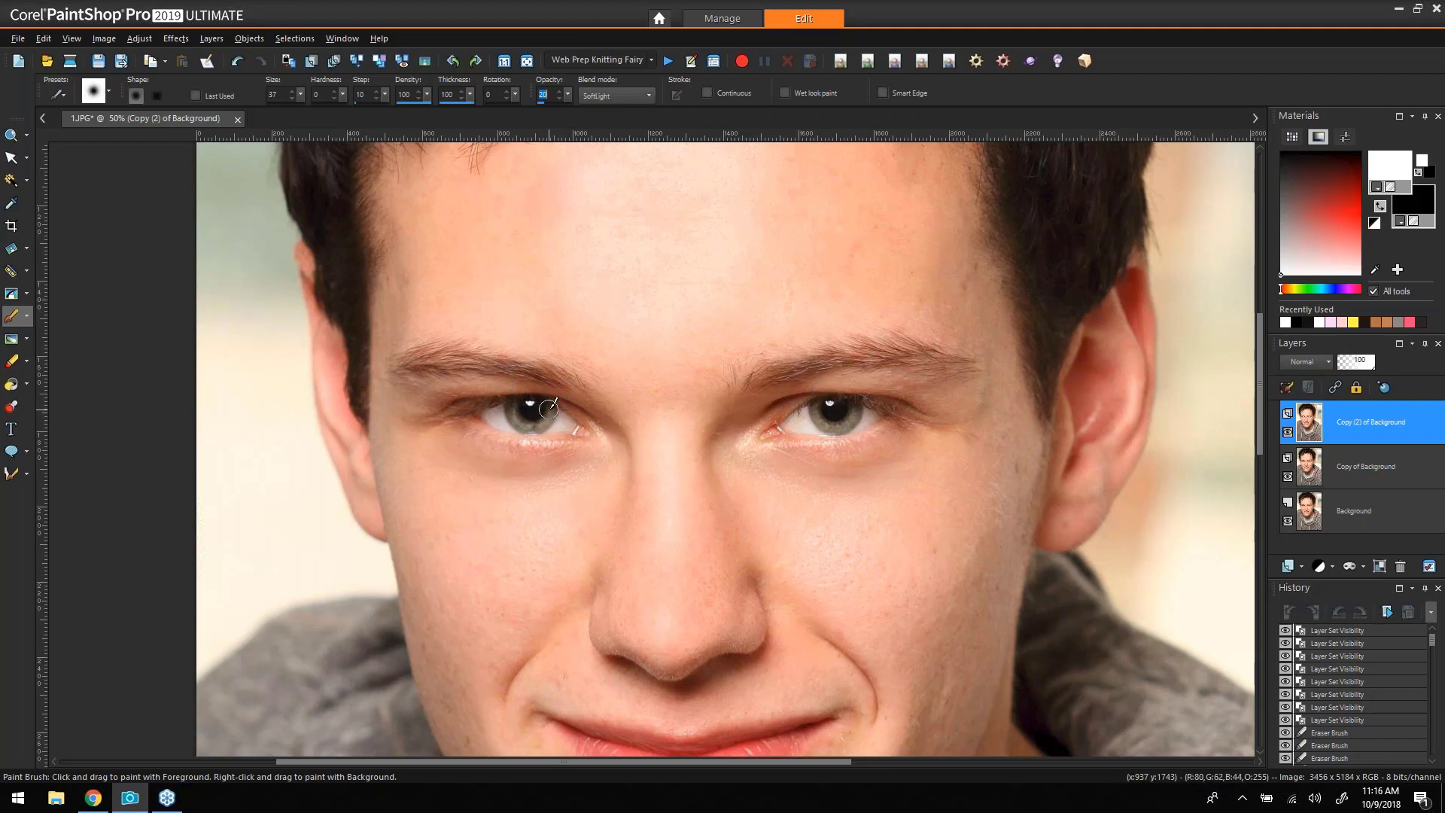
pyautogui.moveTo(549, 407); pyautogui.dragTo(520, 429)
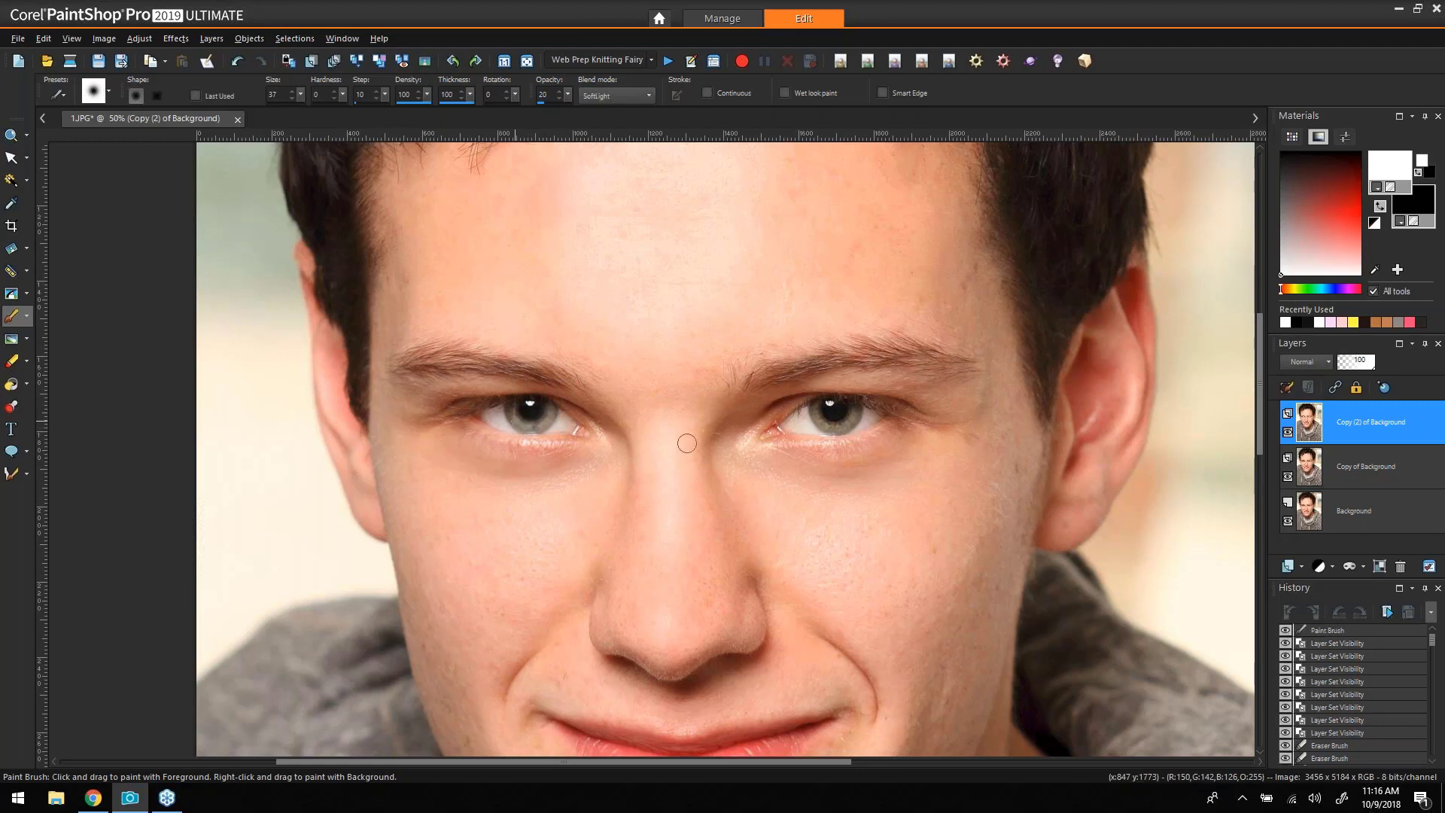
pyautogui.click(835, 418)
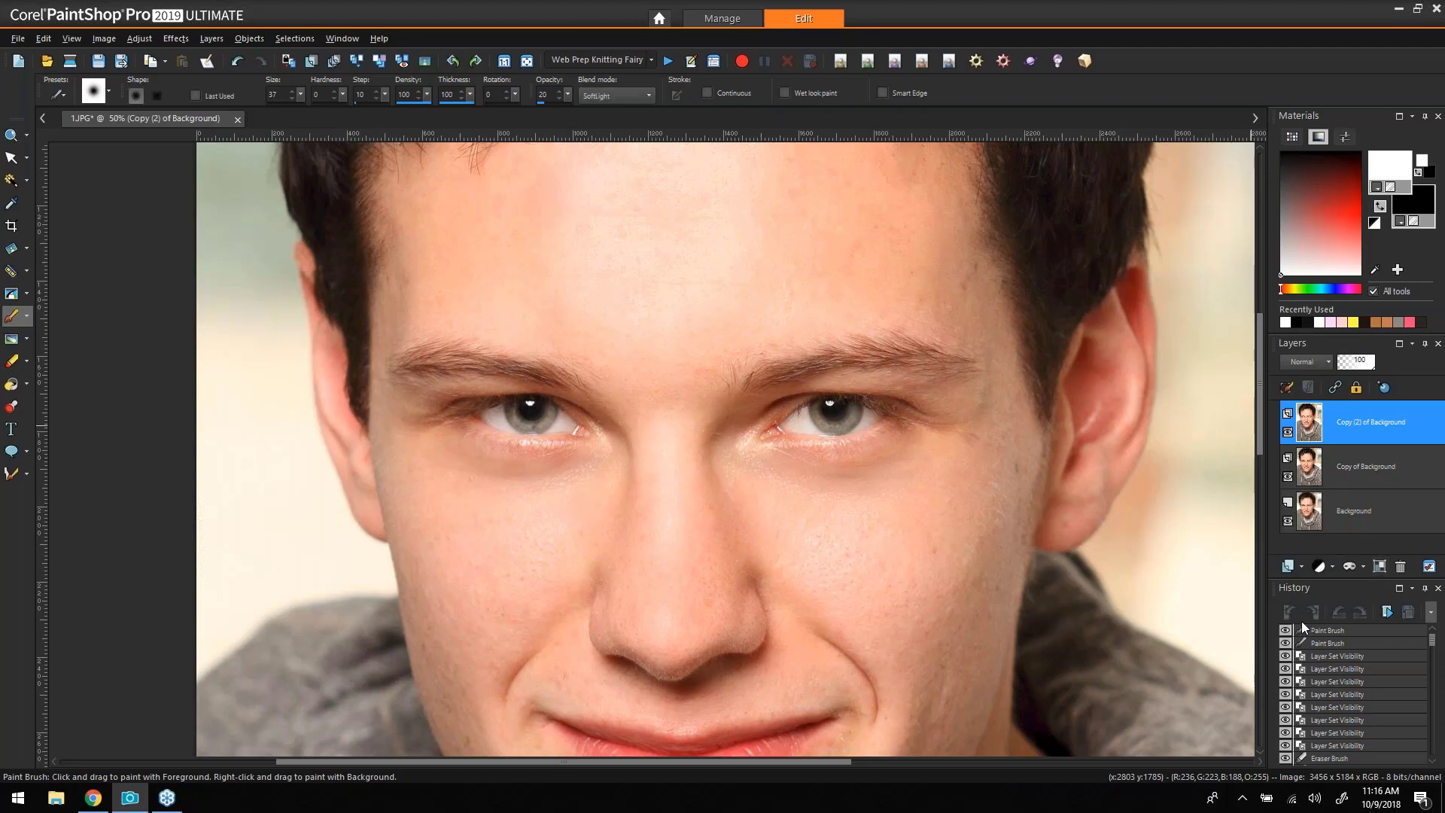
pyautogui.click(1285, 644)
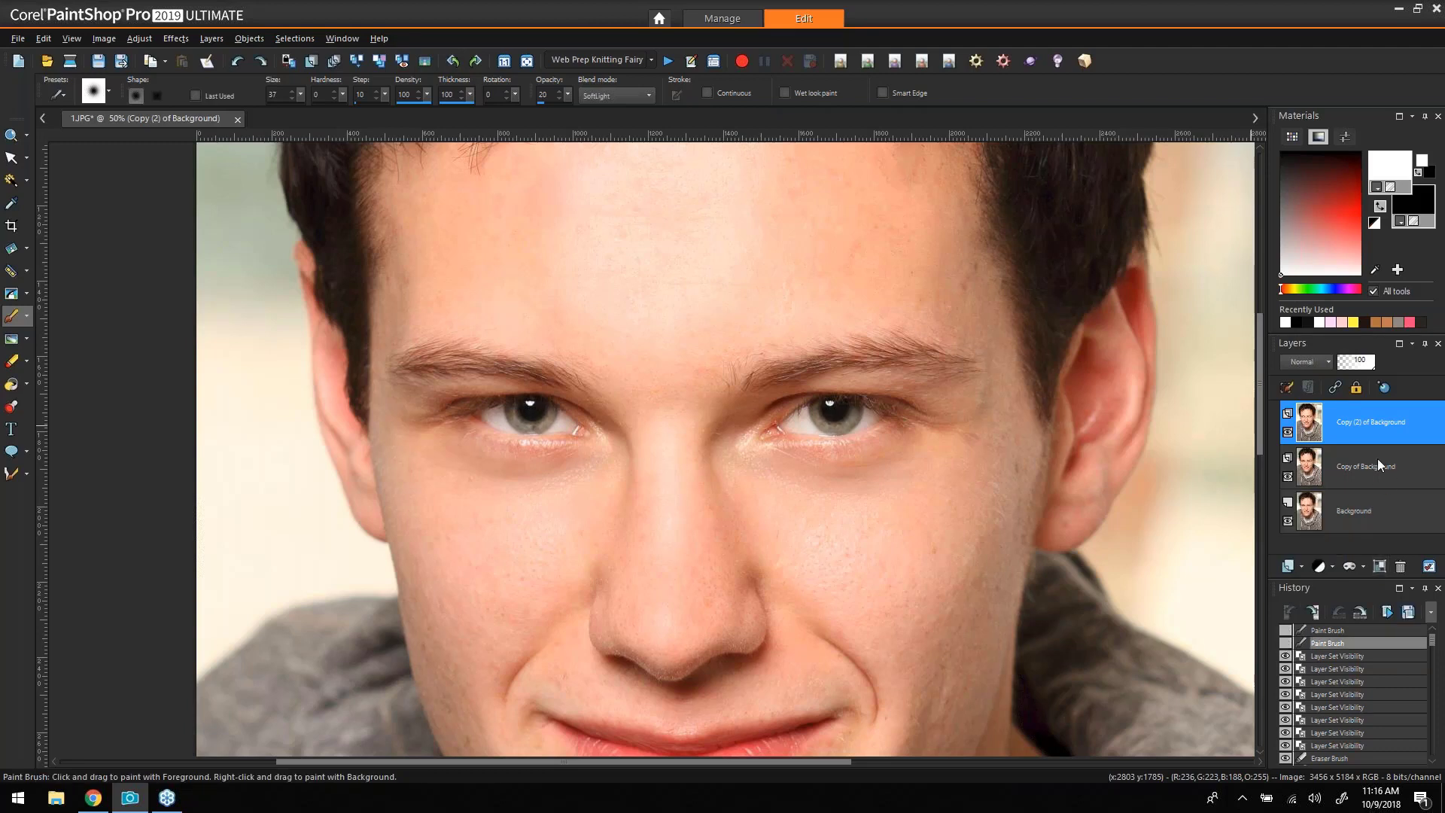
# Brighten the lower part of both irises with white Paint Brush strokes on the Copy of Background layer.
pyautogui.click(1379, 463)
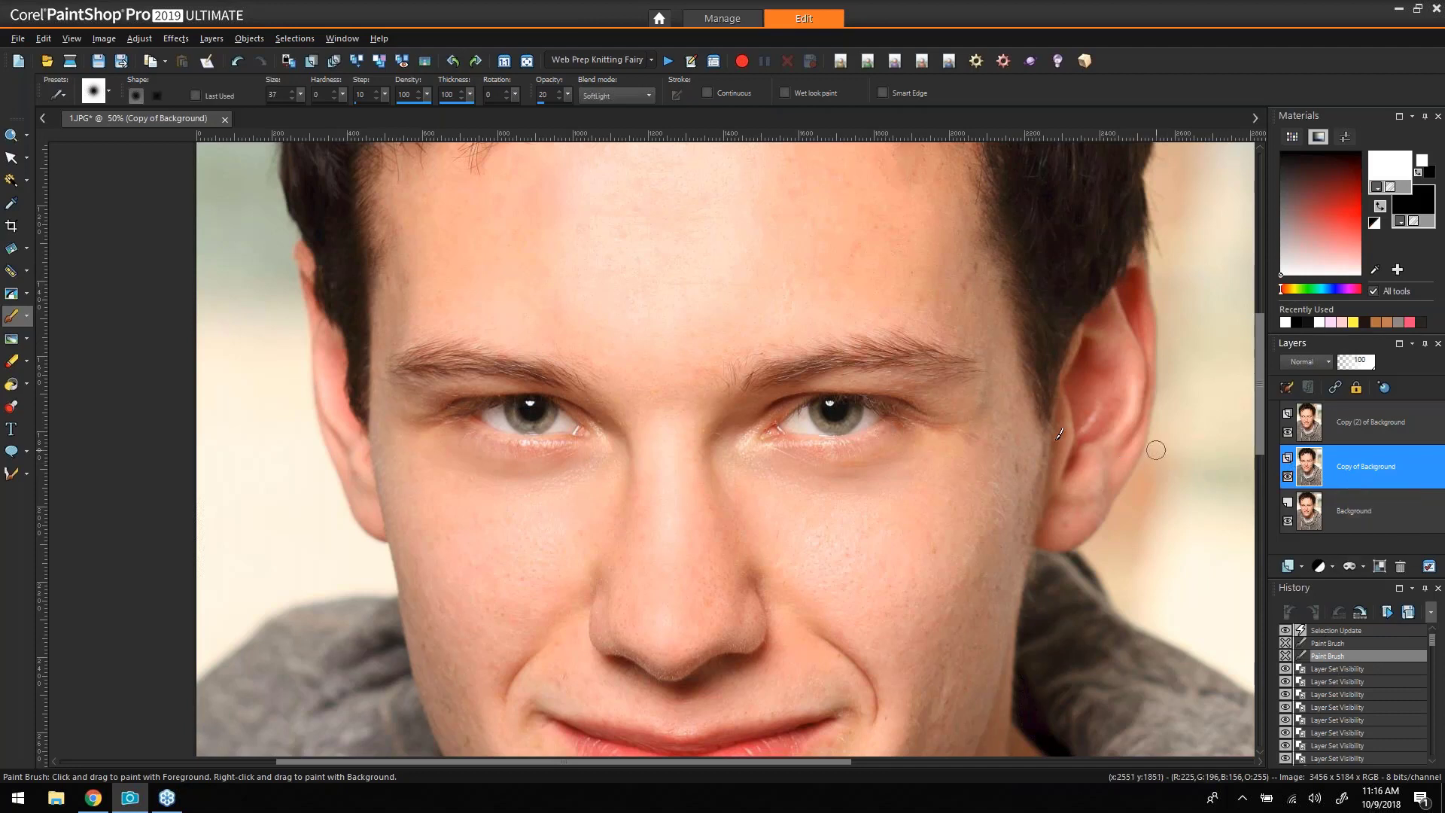
pyautogui.click(836, 419)
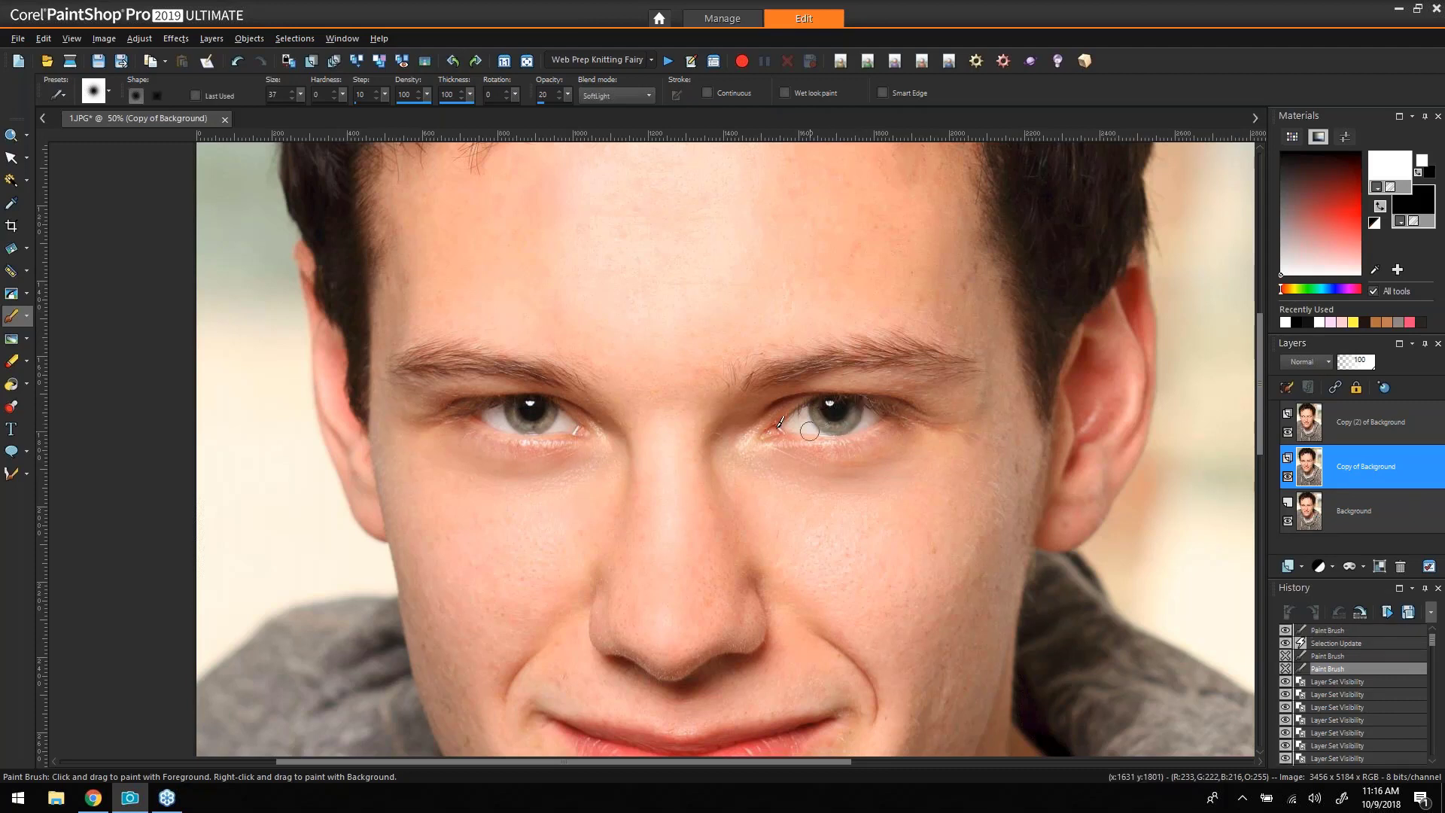
pyautogui.click(524, 424)
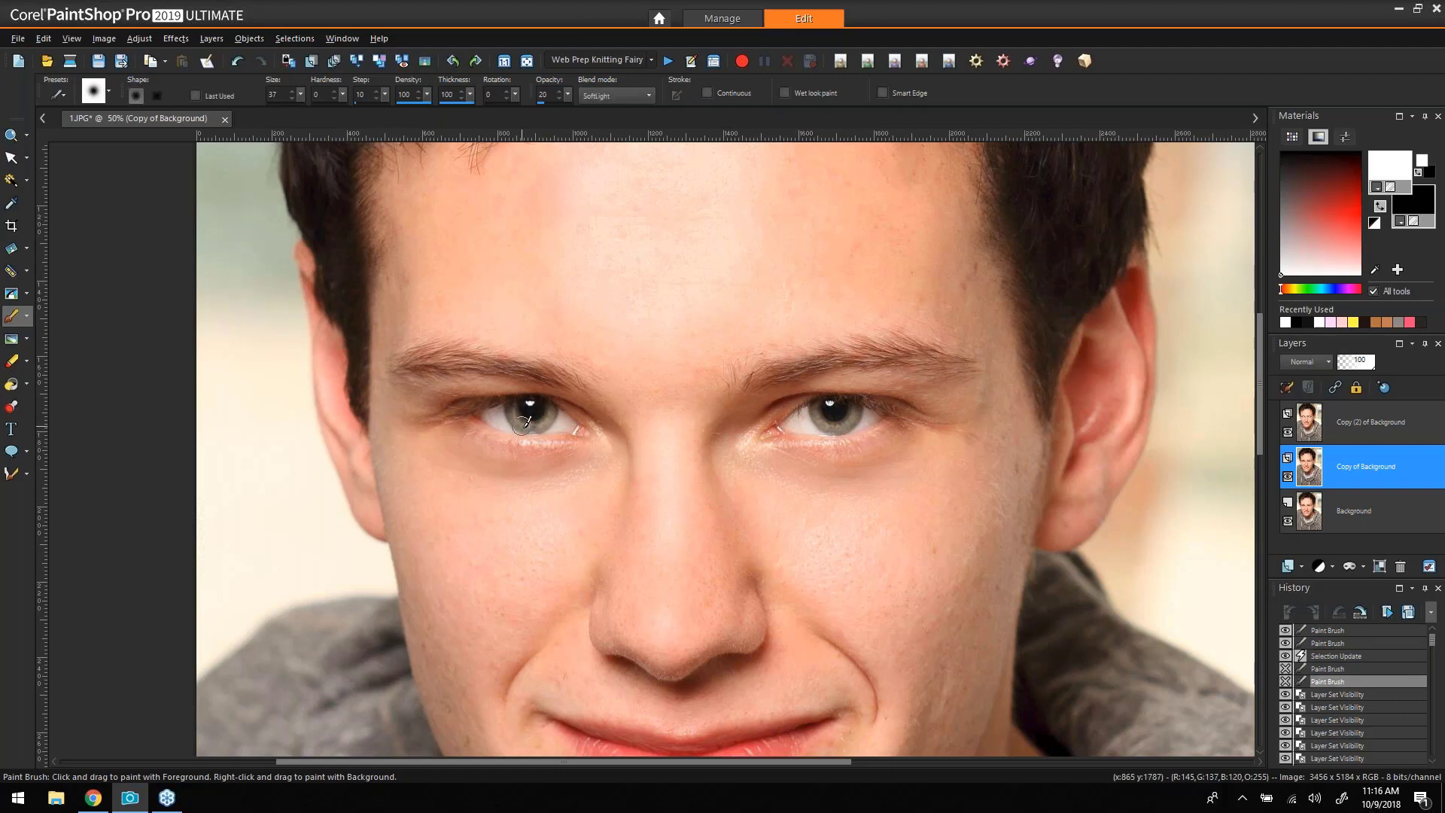
# Add the last white Paint Brush strokes to both irises and compare by toggling the Copy of Background layer's visibility.
pyautogui.moveTo(521, 426); pyautogui.dragTo(545, 423)
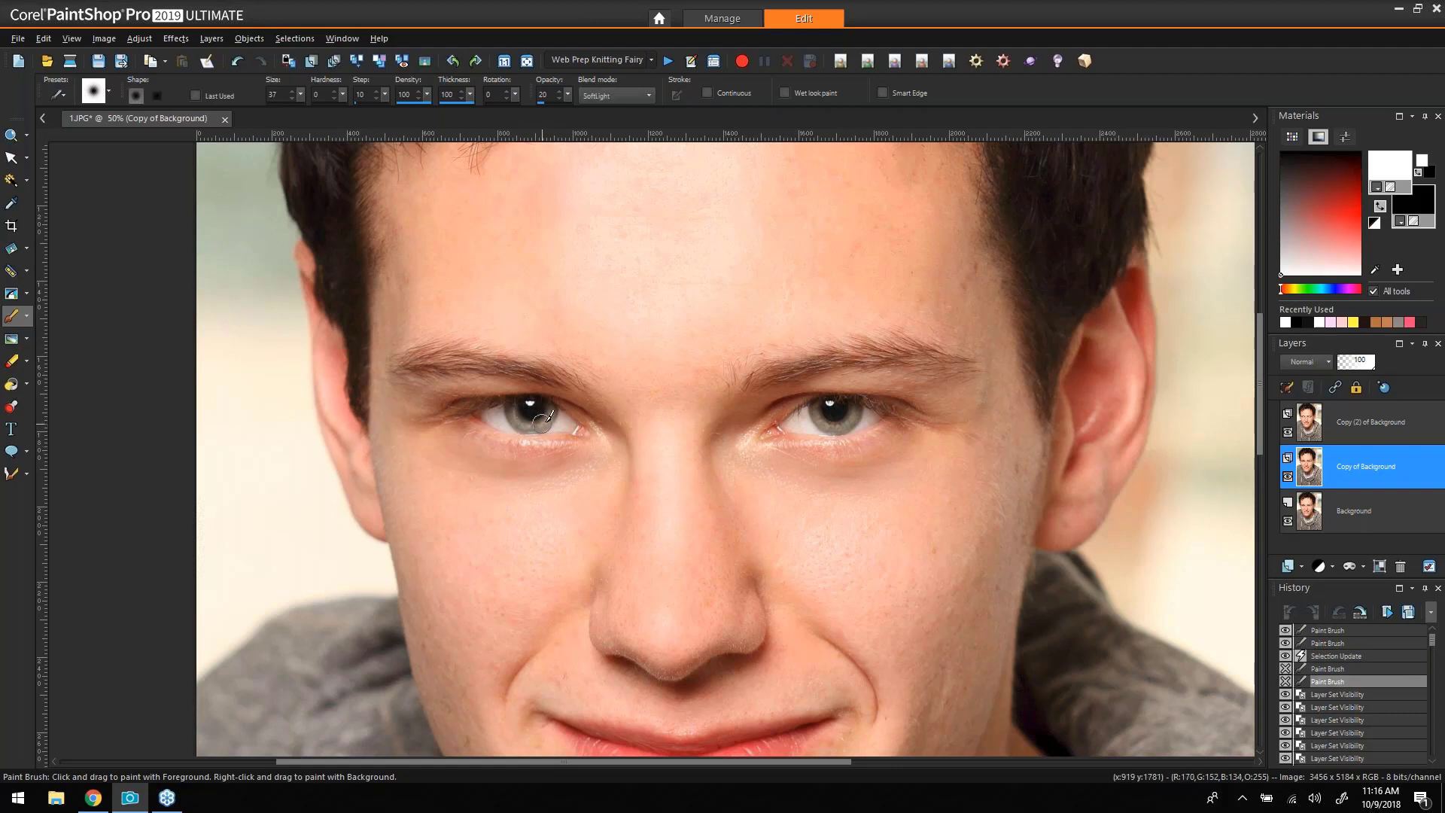
pyautogui.click(831, 419)
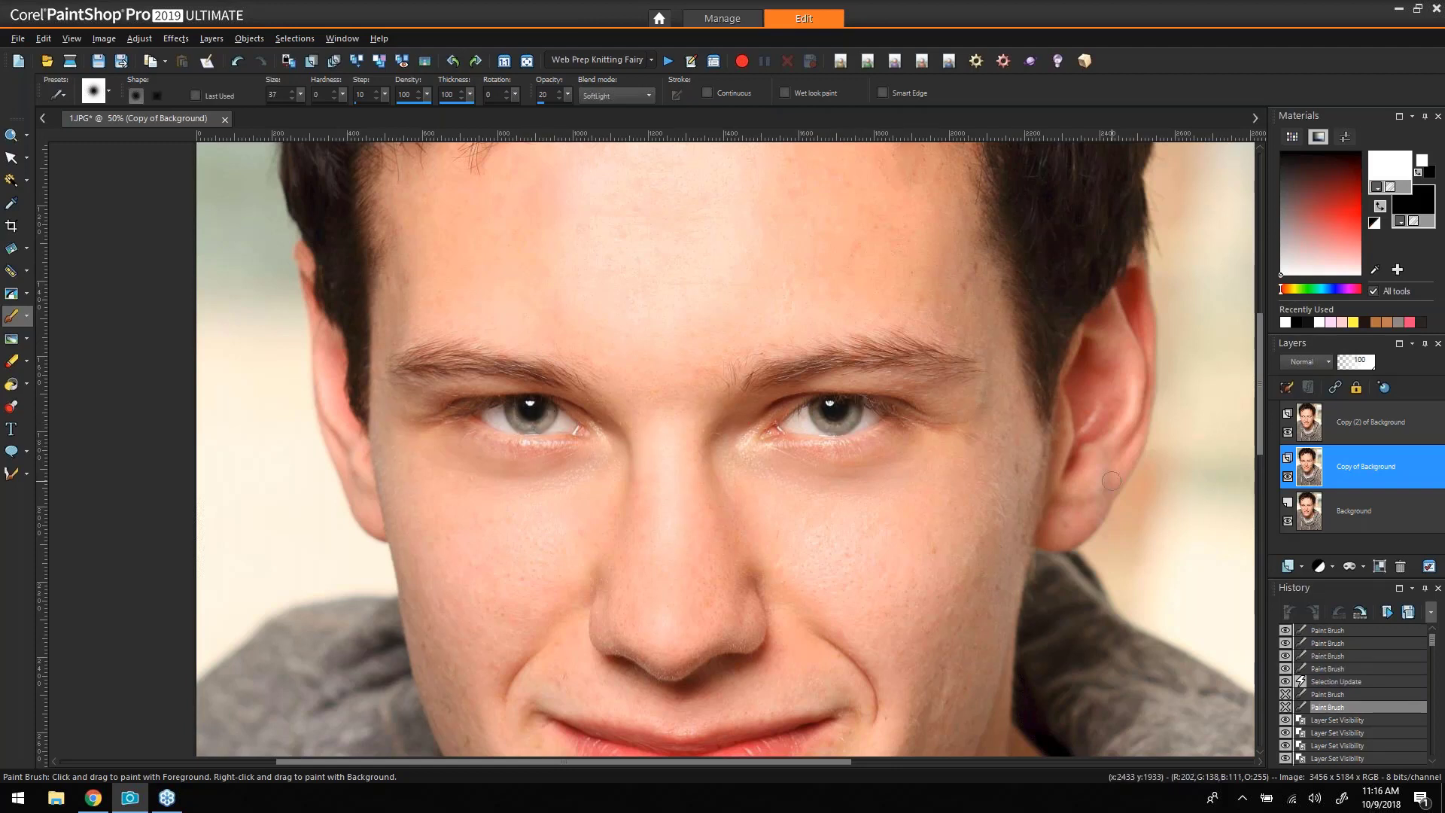
pyautogui.click(1288, 477)
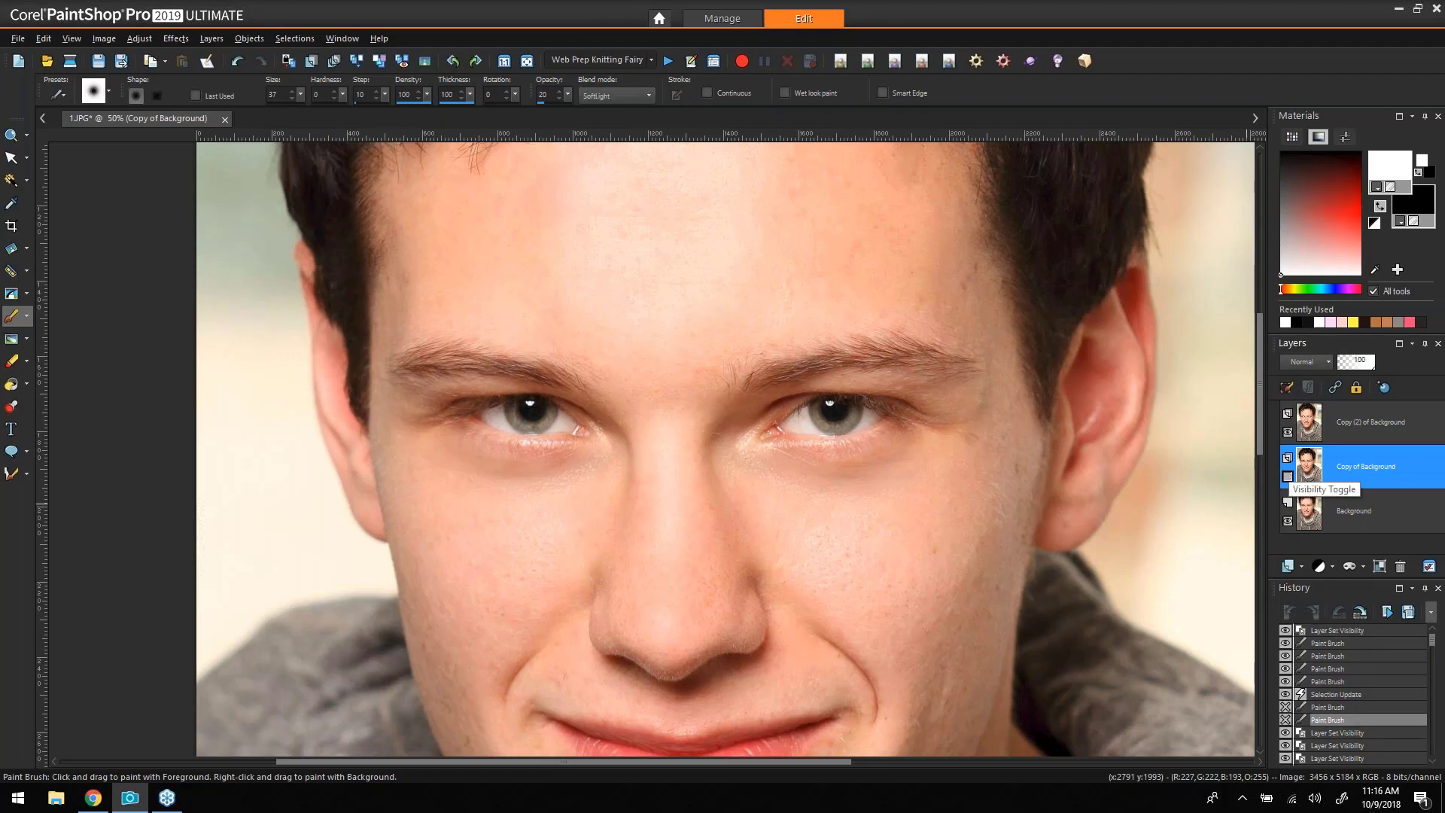
pyautogui.click(1288, 477)
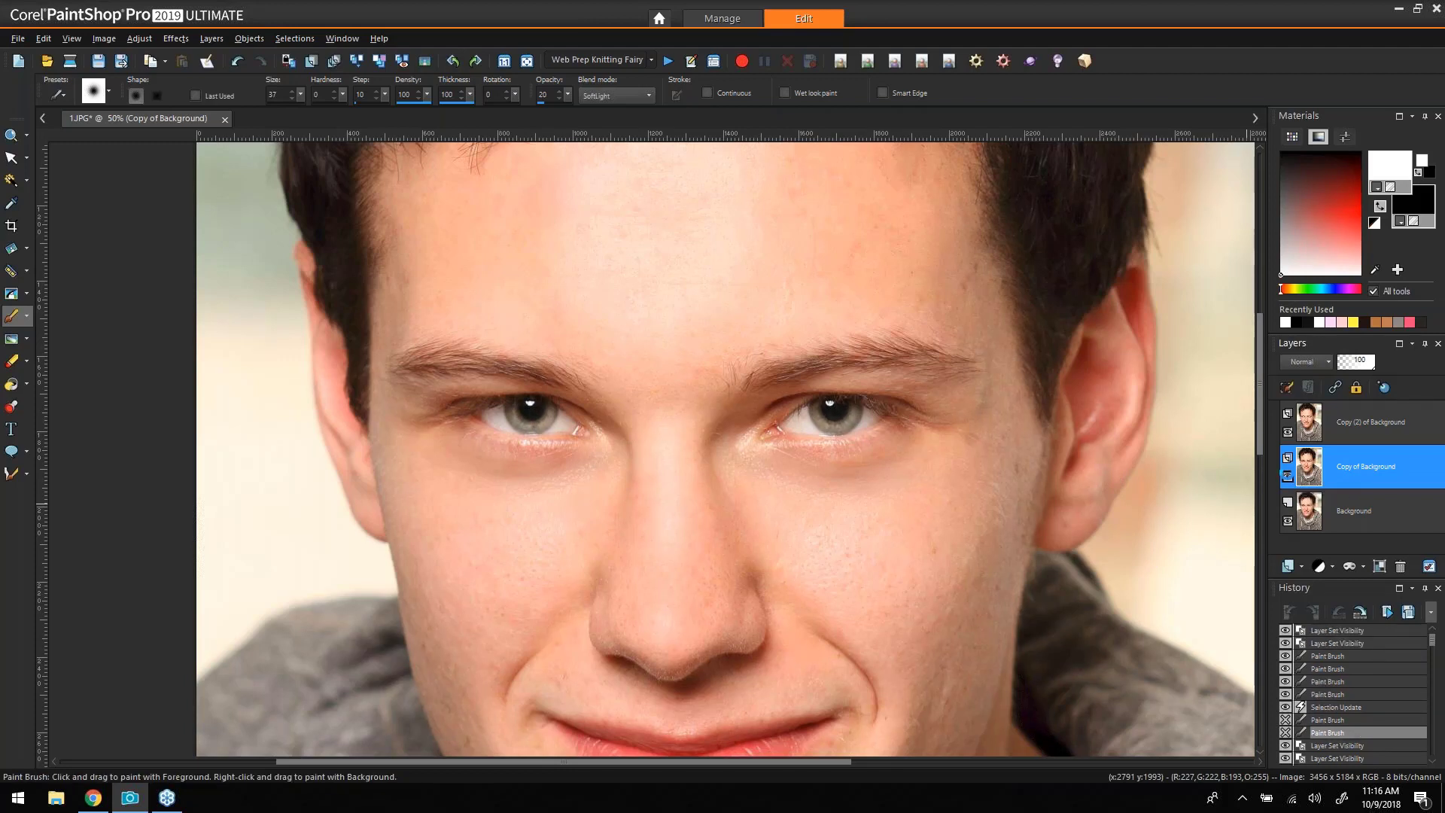
pyautogui.click(521, 62)
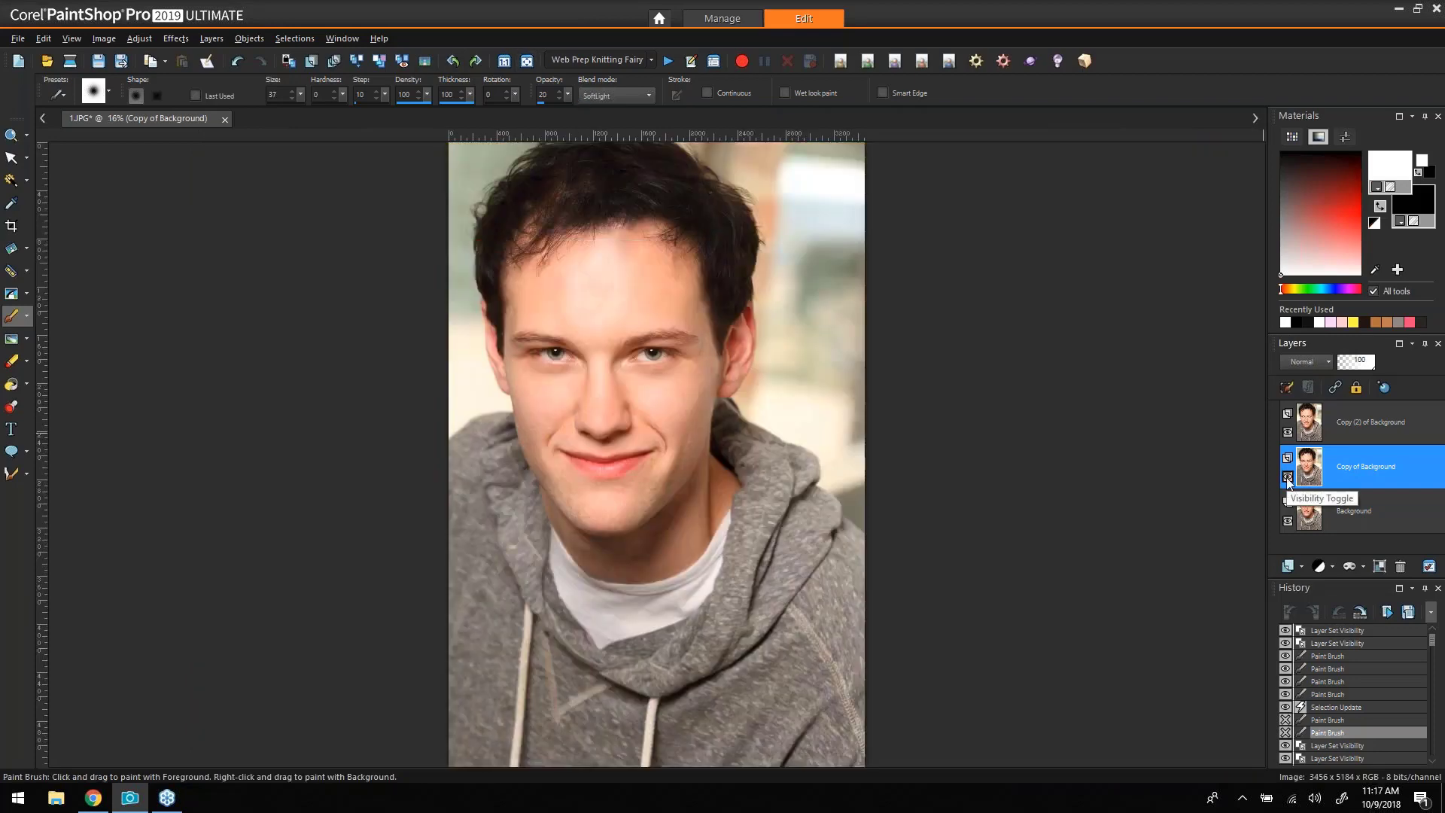
pyautogui.click(1288, 476)
pyautogui.click(1288, 476)
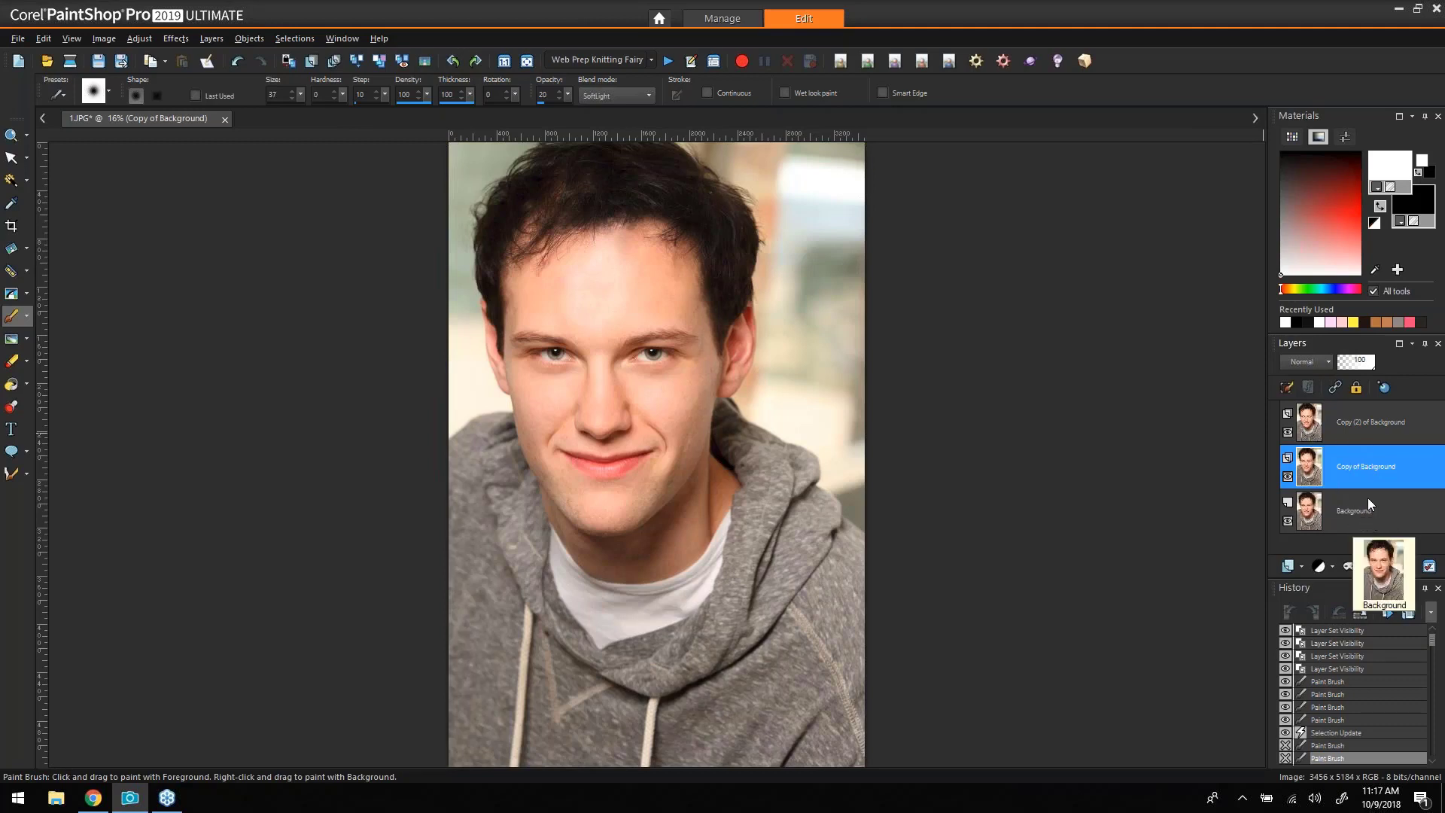
# Lower the Copy of Background layer's opacity to 69, toggling the layer's visibility to judge the effect on the eyes.
pyautogui.click(1363, 367)
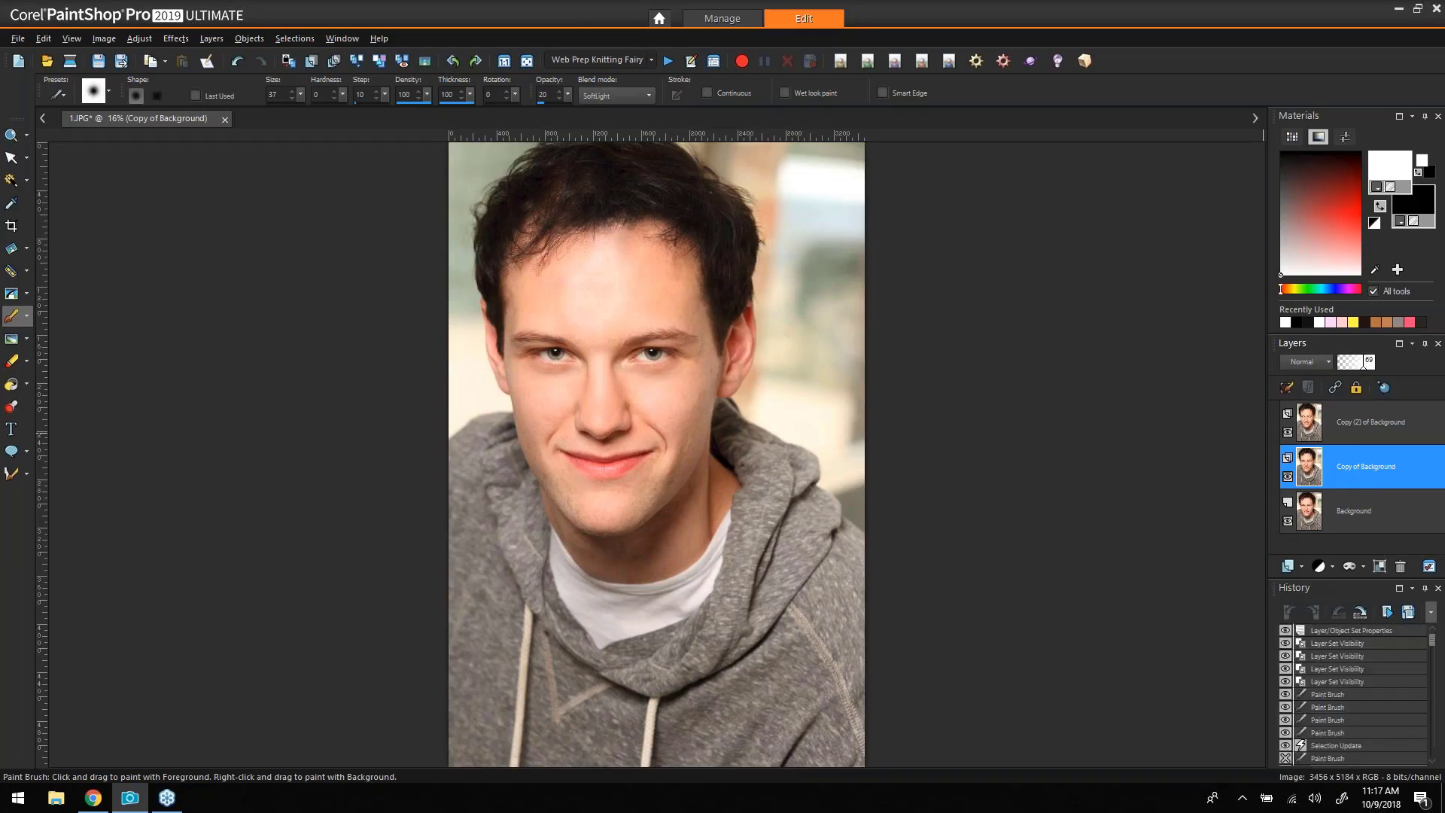
pyautogui.click(1366, 365)
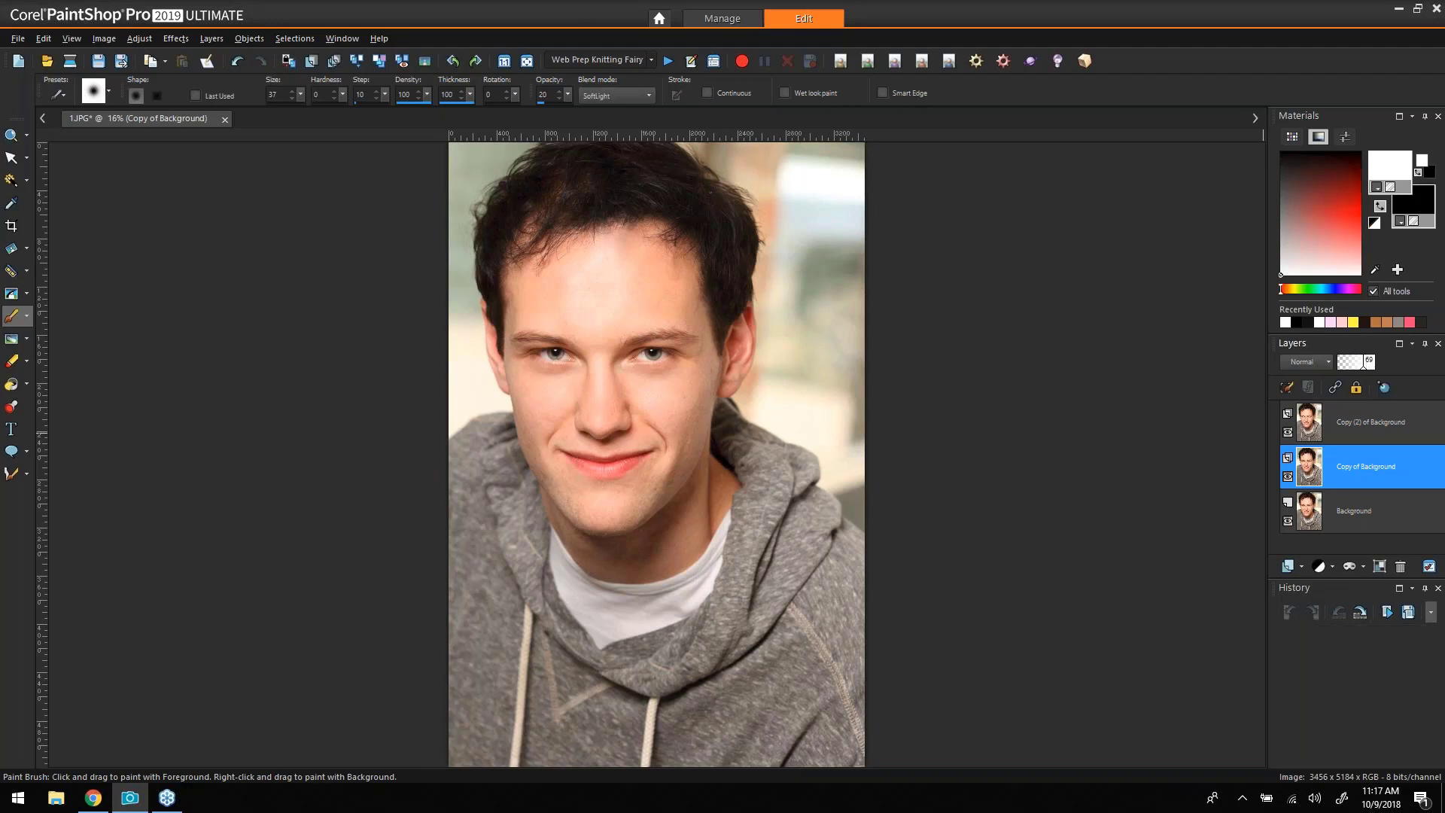
pyautogui.click(1288, 477)
pyautogui.click(1287, 476)
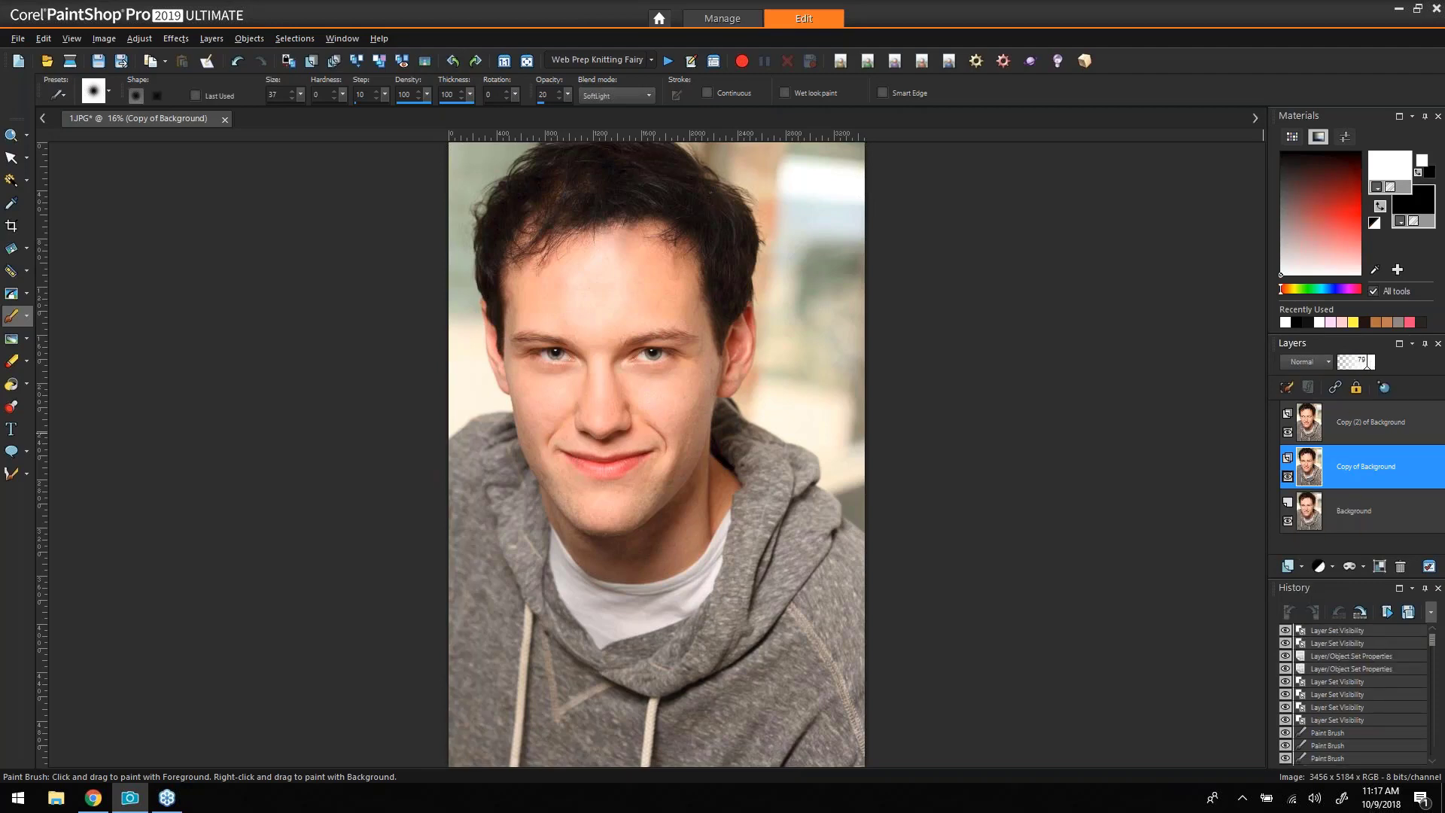
pyautogui.click(1367, 364)
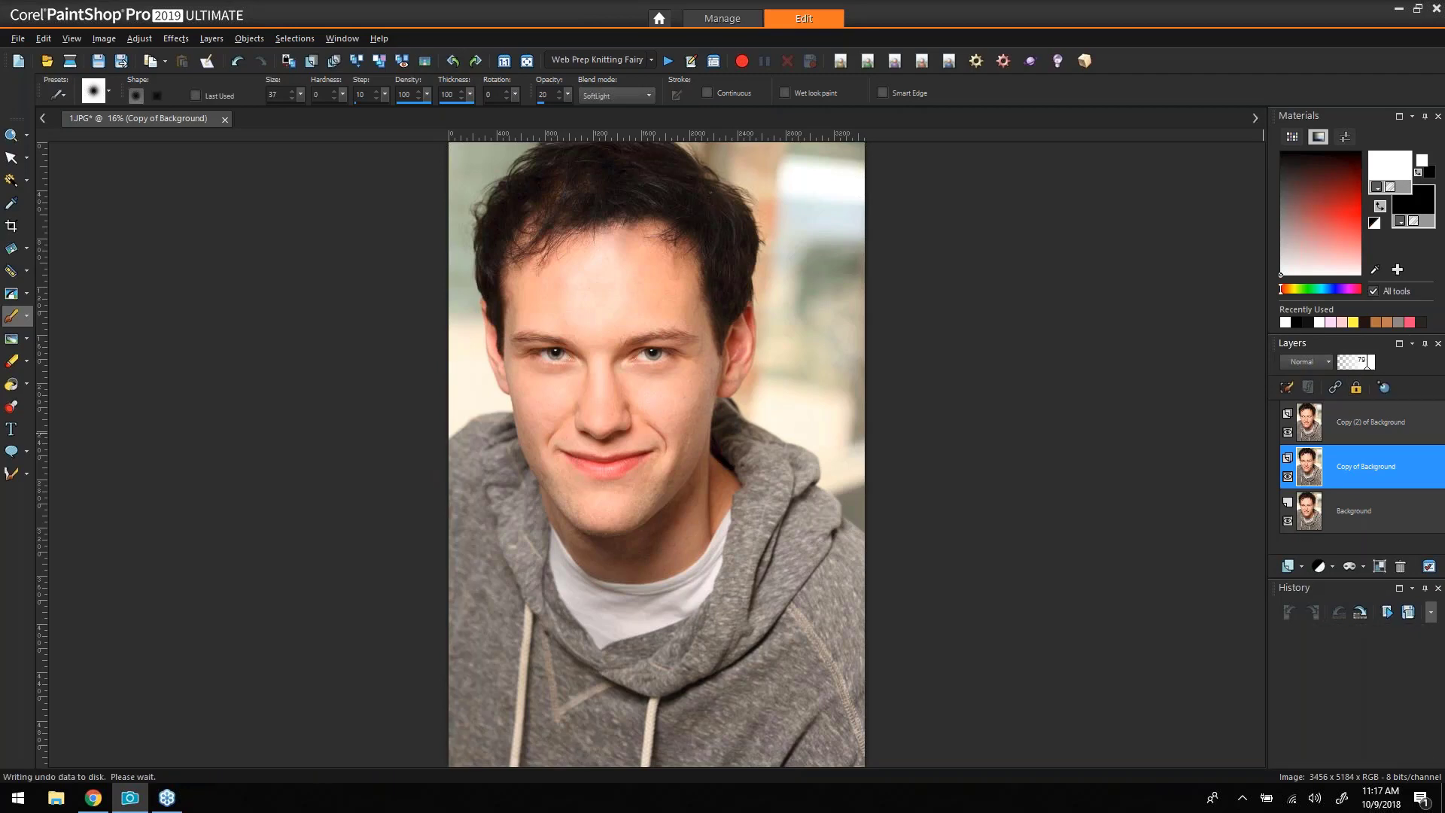
pyautogui.click(1363, 365)
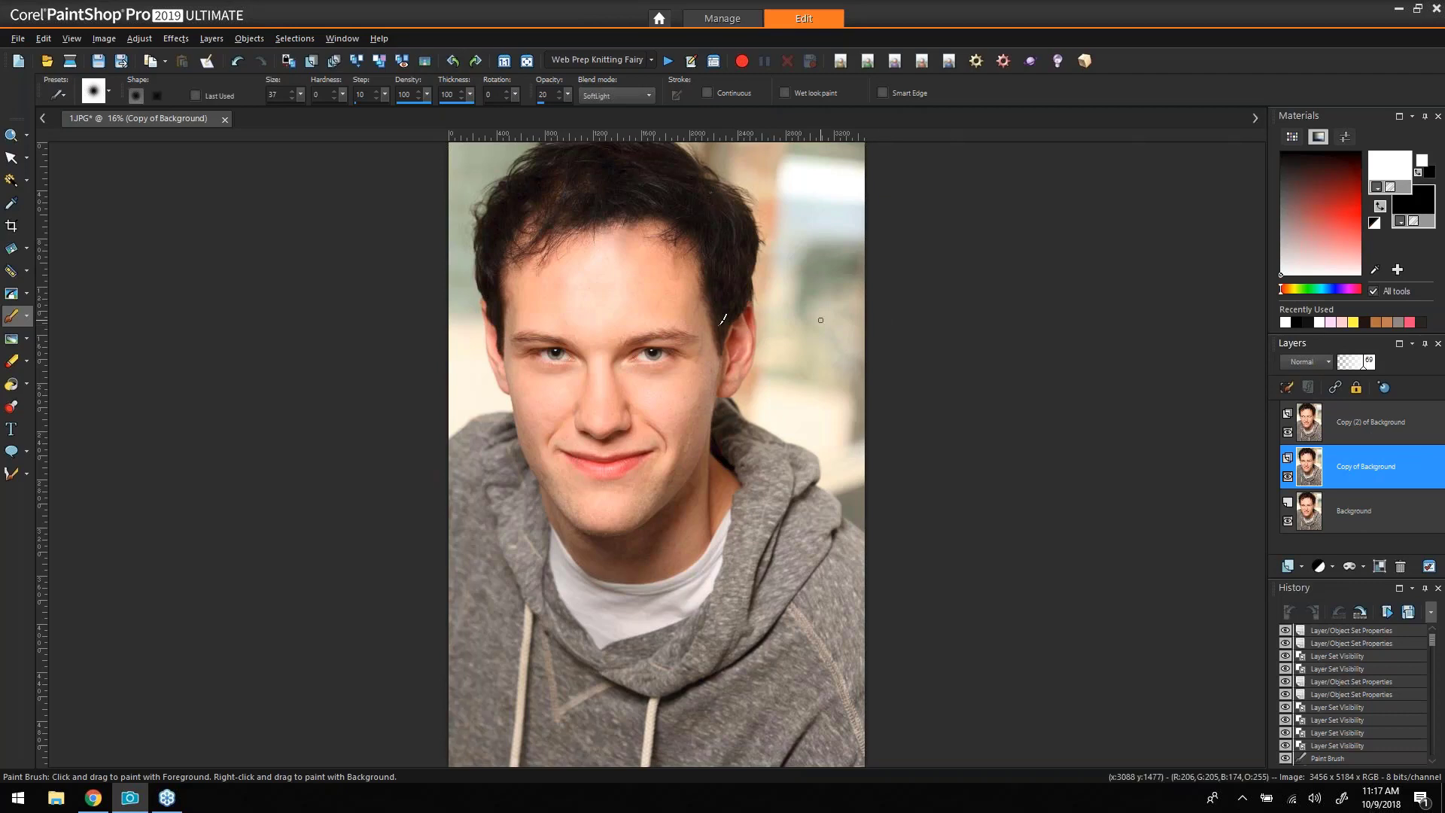
pyautogui.click(1288, 477)
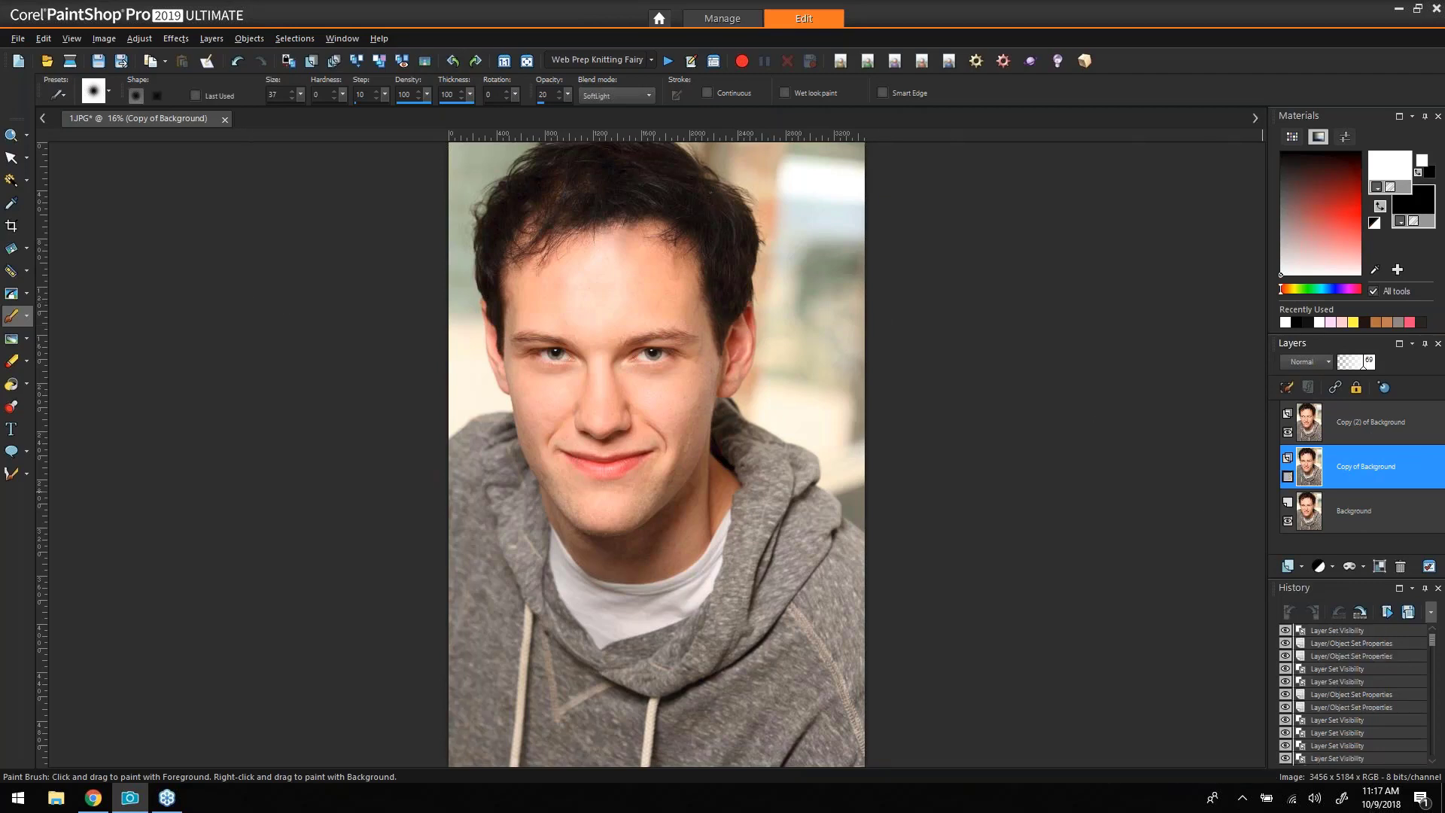
pyautogui.click(1288, 476)
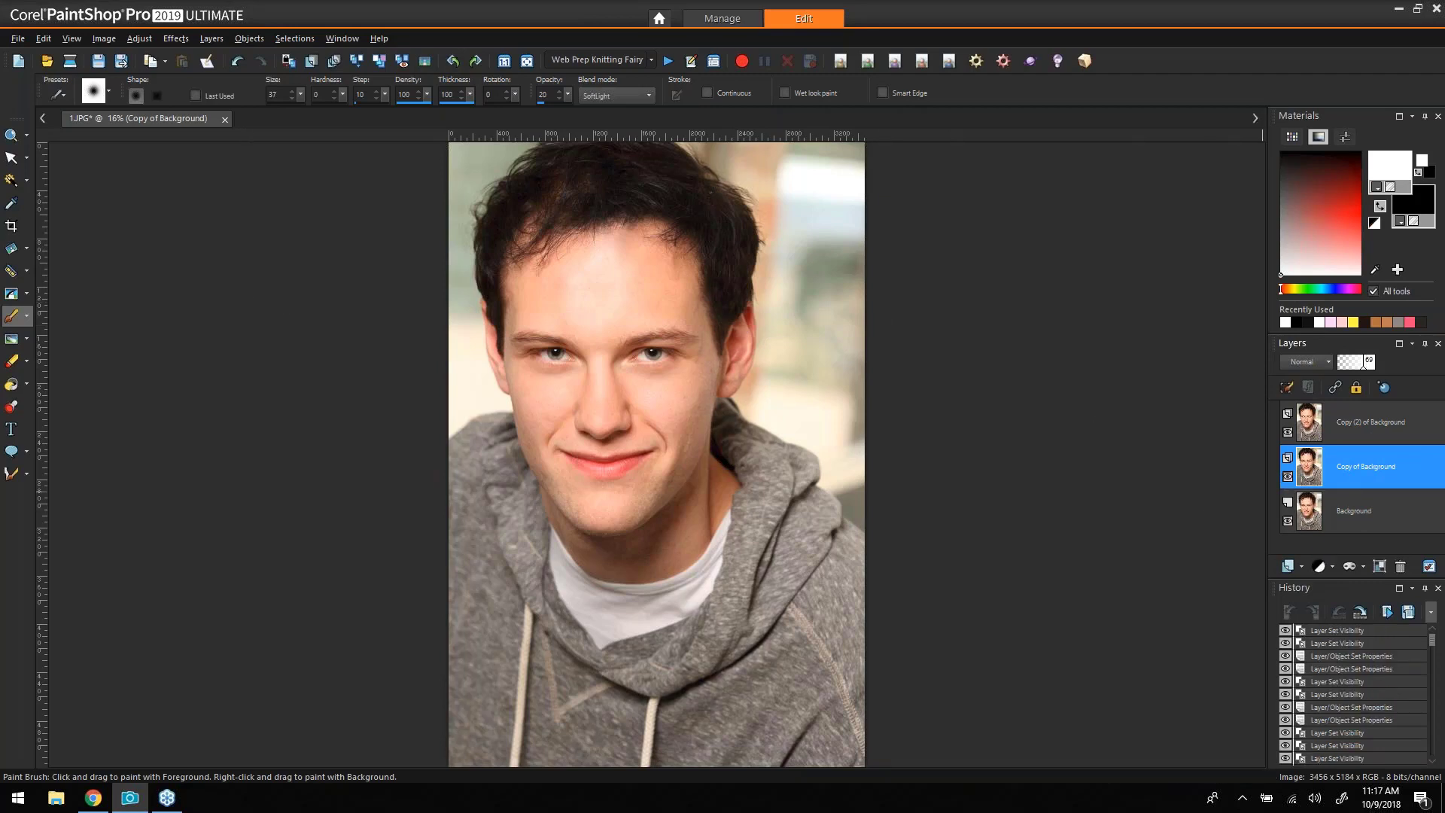
# Check the retouched face up close and save the portrait as the JPEG file 1.JPG, accepting a merged image.
pyautogui.click(11, 135)
pyautogui.moveTo(848, 239); pyautogui.dragTo(440, 533)
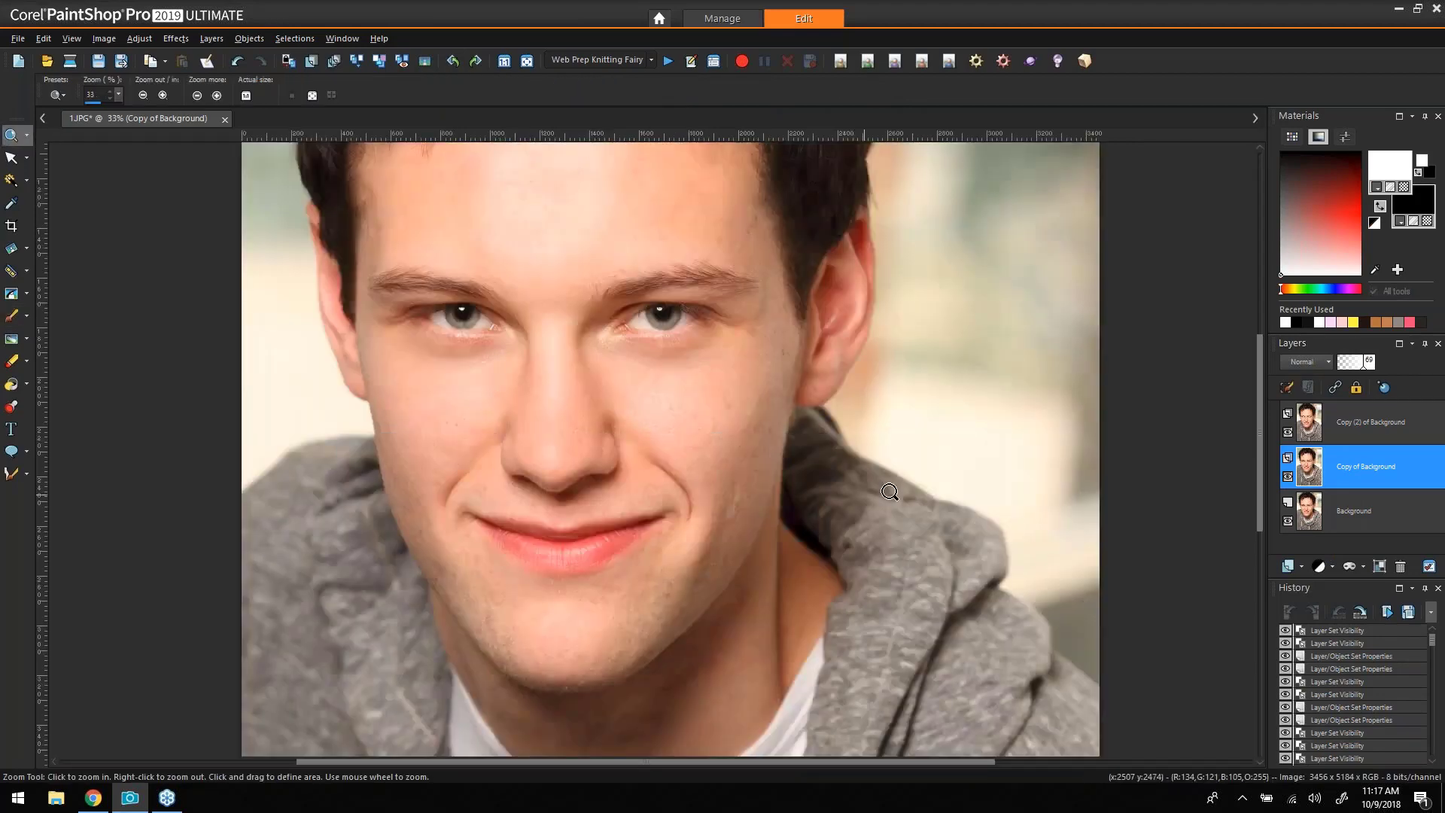
pyautogui.scroll(1, 800, 419)
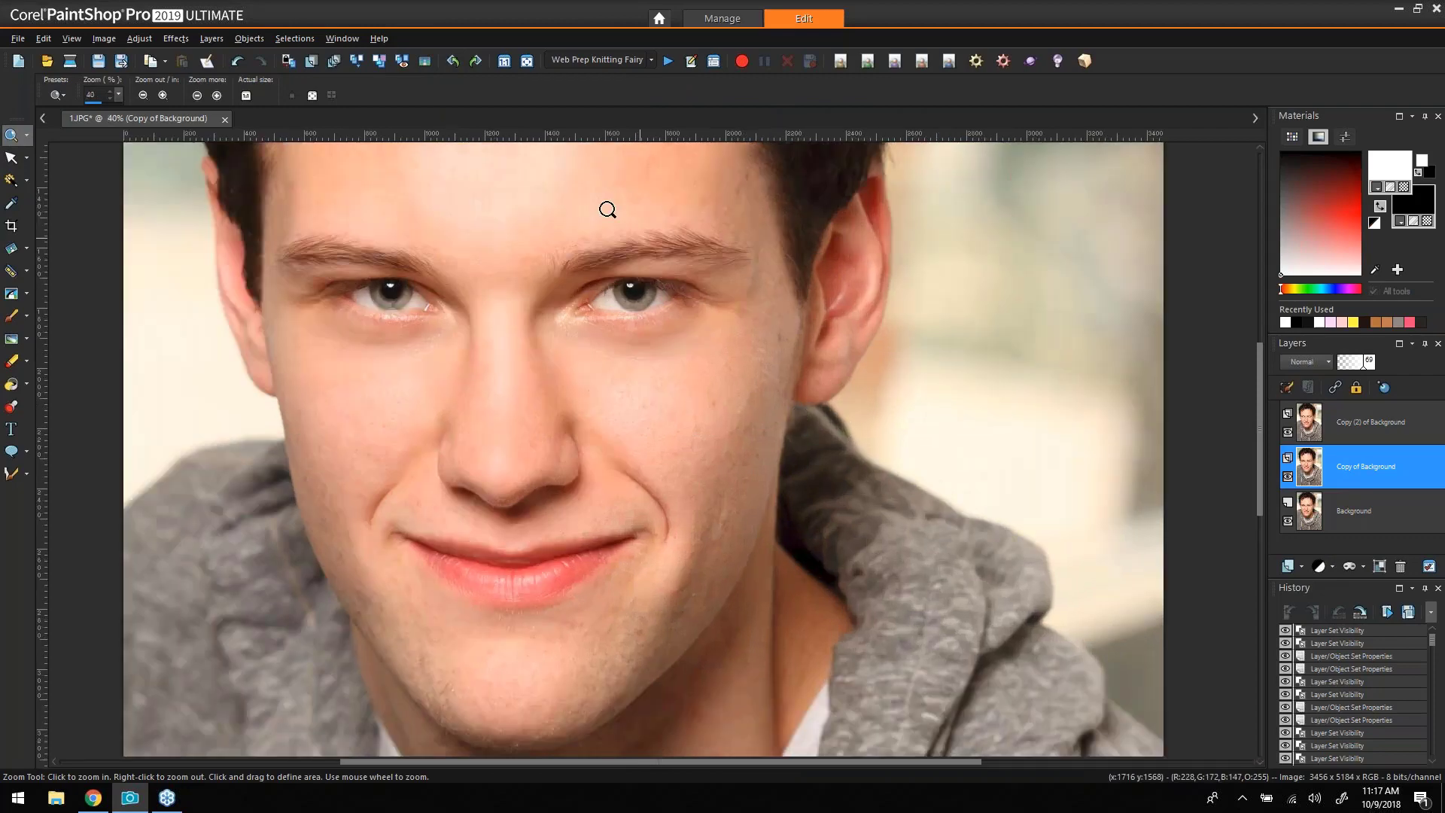
pyautogui.click(527, 60)
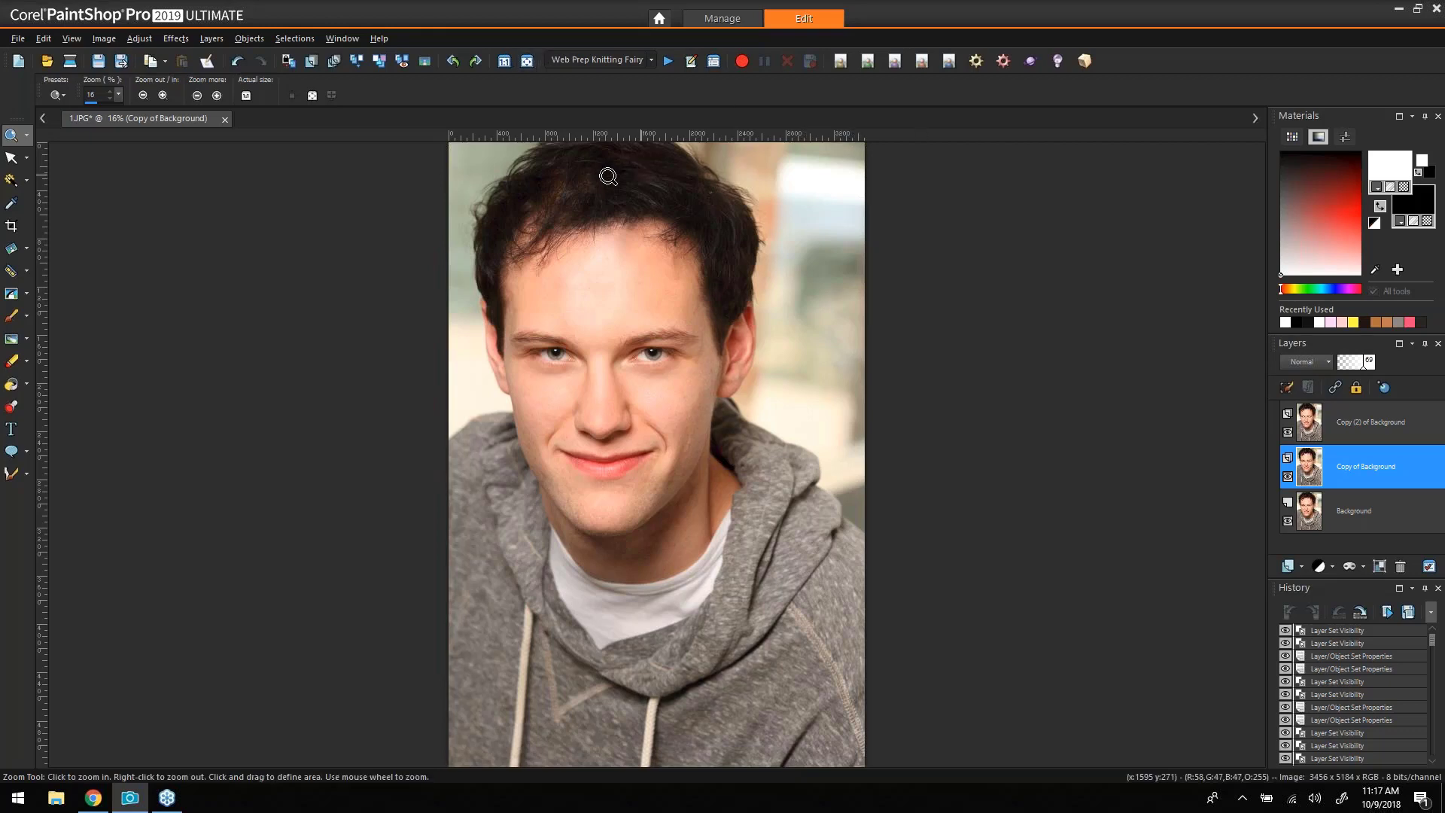
pyautogui.click(17, 39)
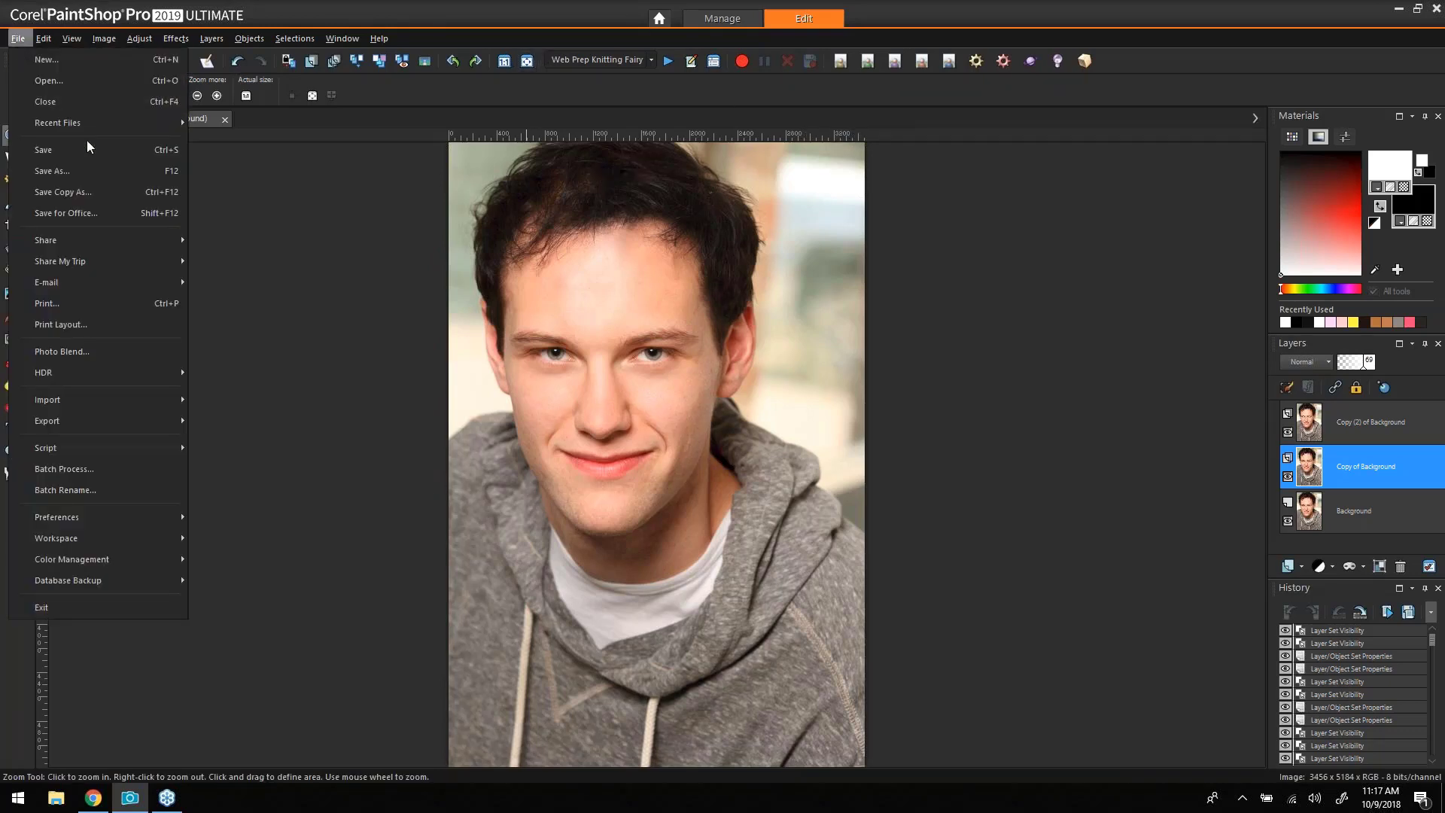
pyautogui.click(87, 140)
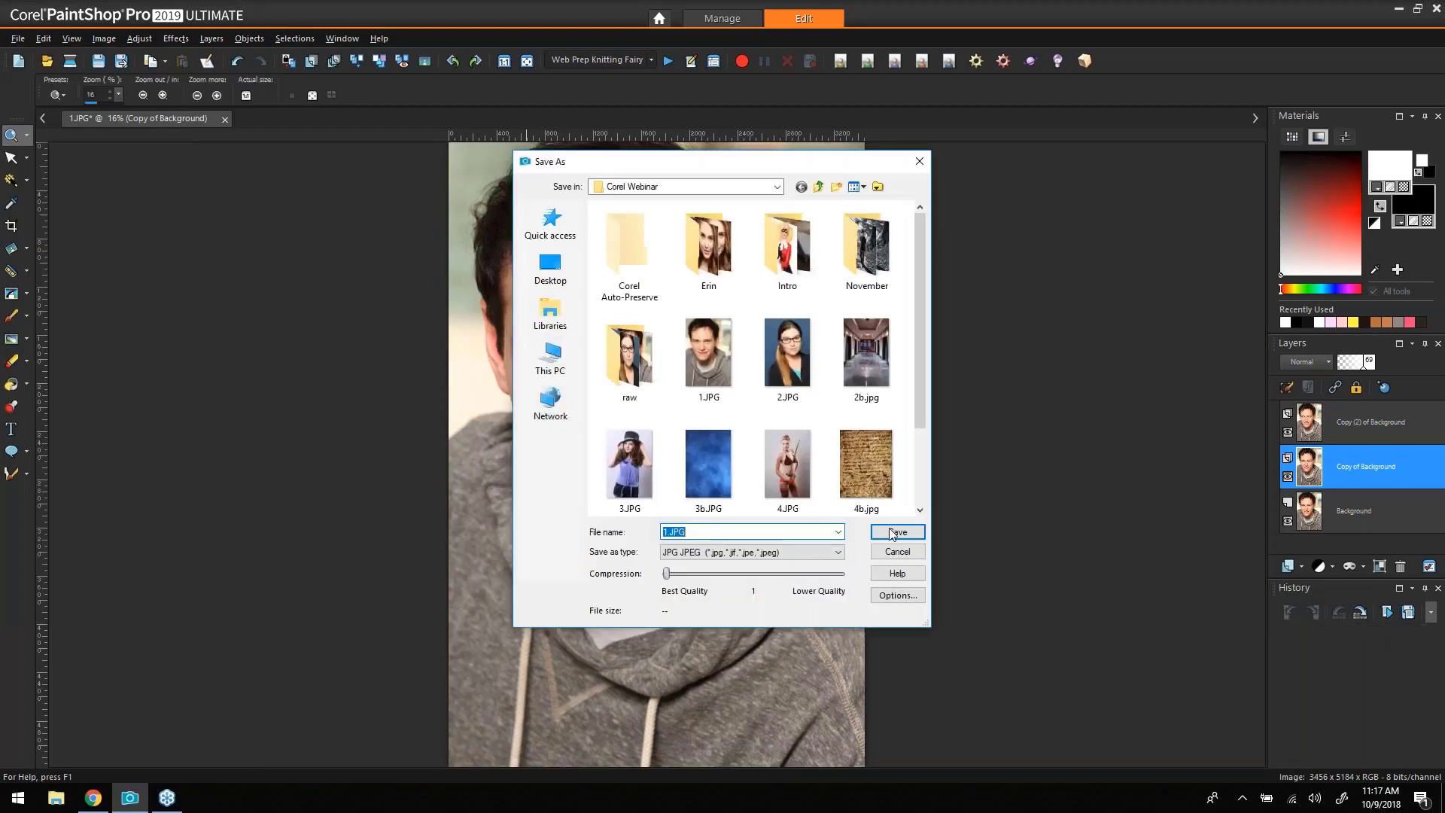
pyautogui.press('Return')
pyautogui.click(758, 429)
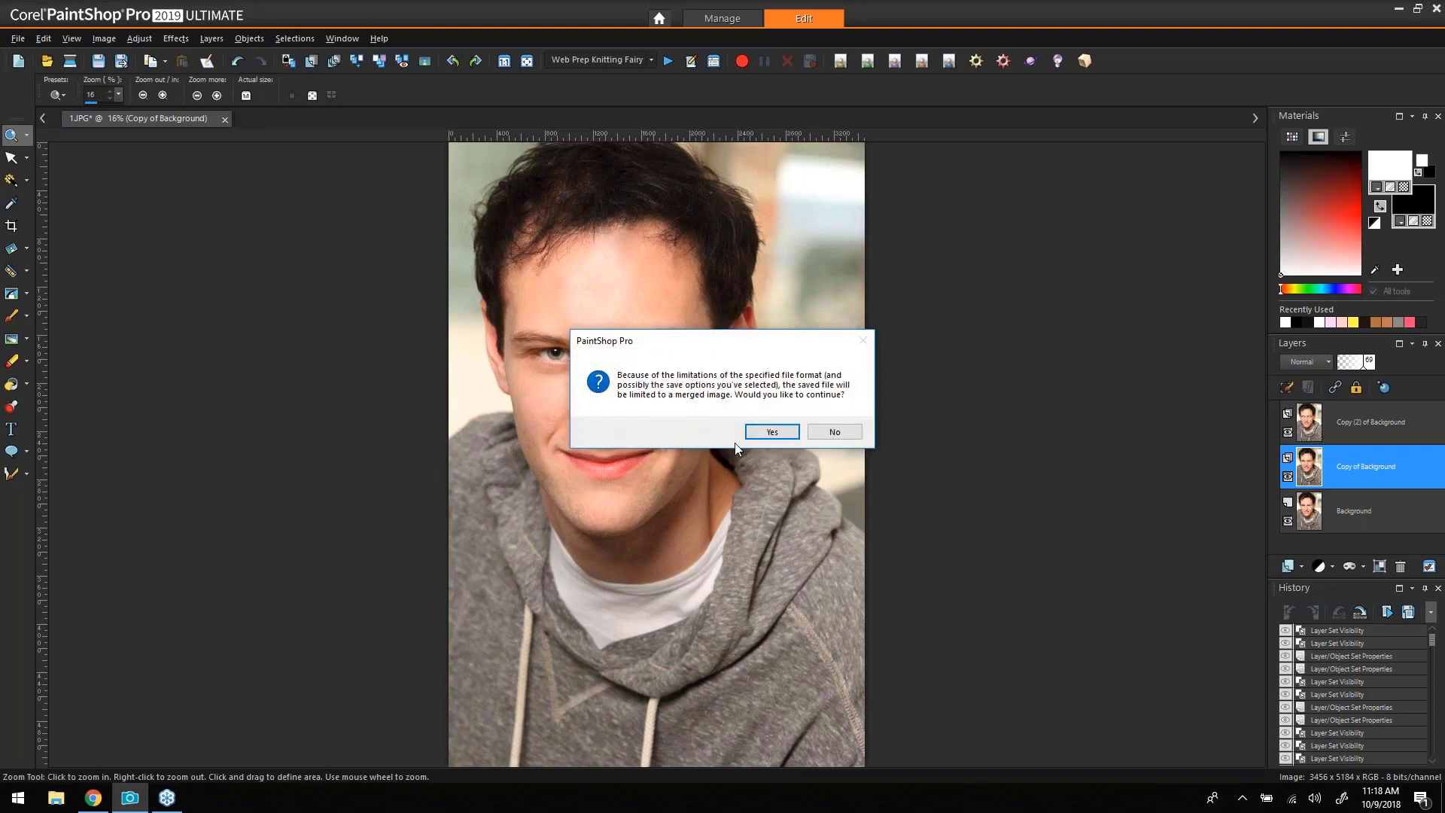
pyautogui.click(772, 431)
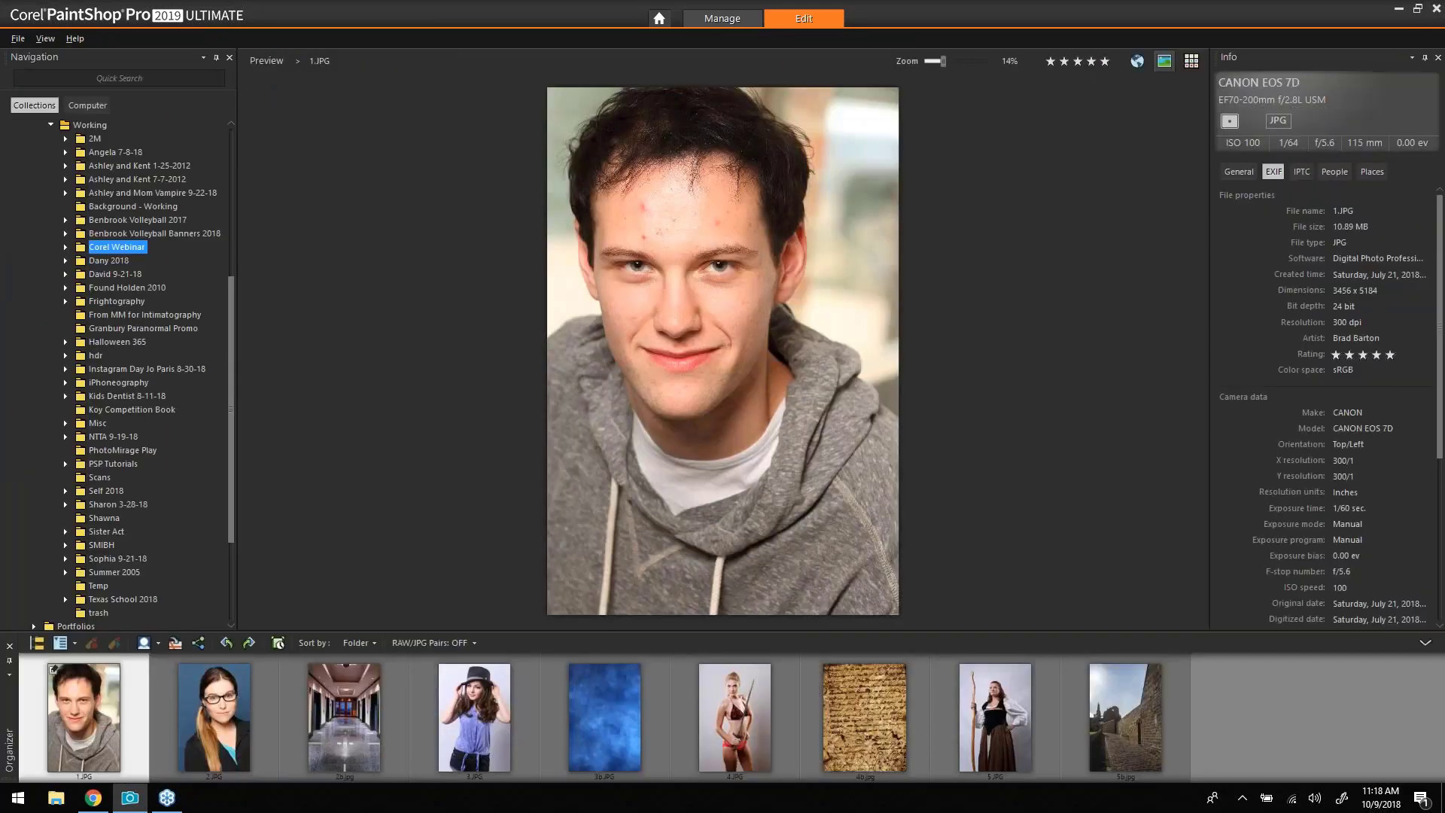
# Open 2.JPG and 2b.jpg together for editing and bring the 2.JPG portrait to the front.
pyautogui.click(218, 713)
pyautogui.keyDown('ctrl'); pyautogui.click(310, 710); pyautogui.keyUp('ctrl')
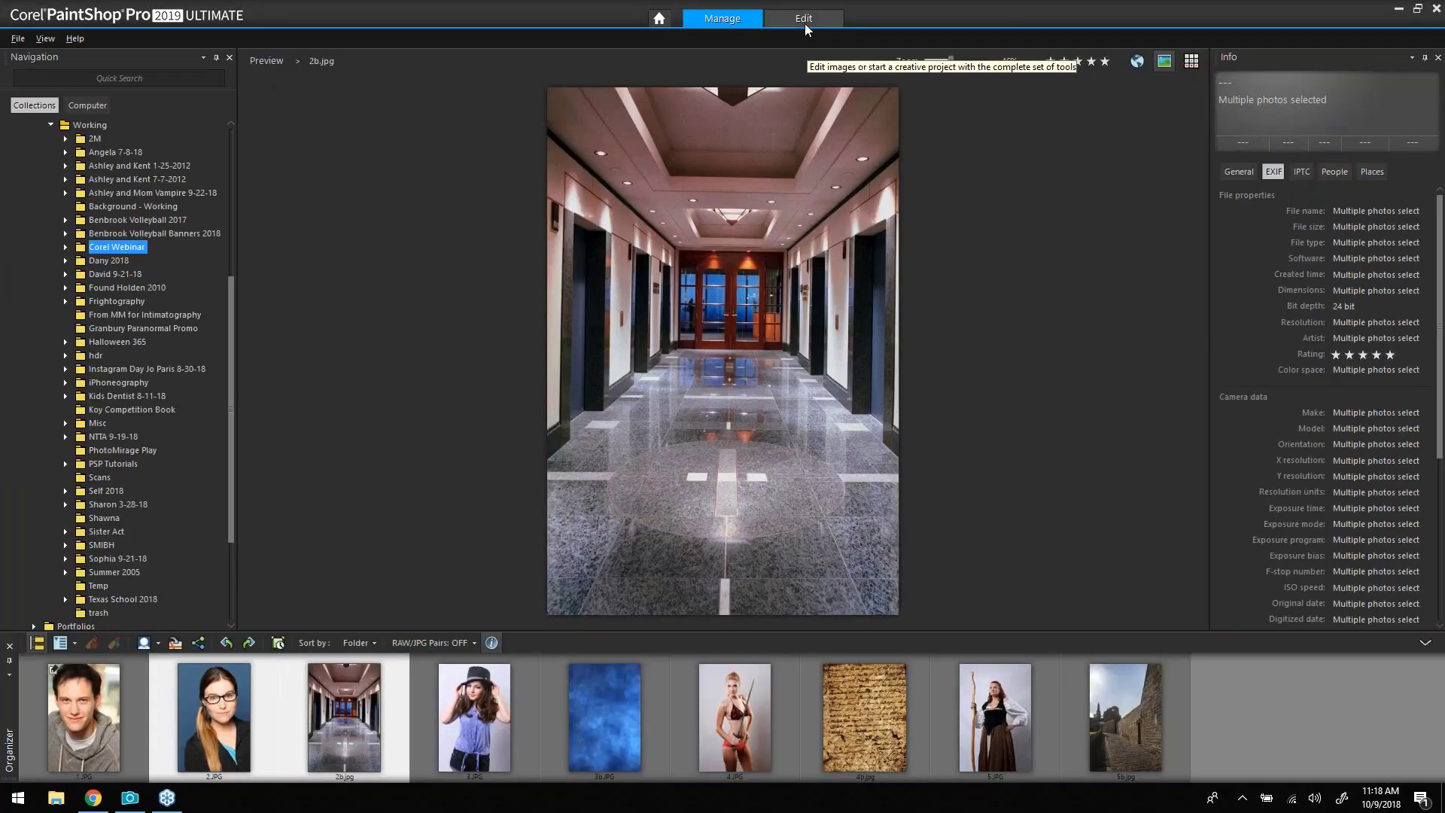
pyautogui.click(806, 25)
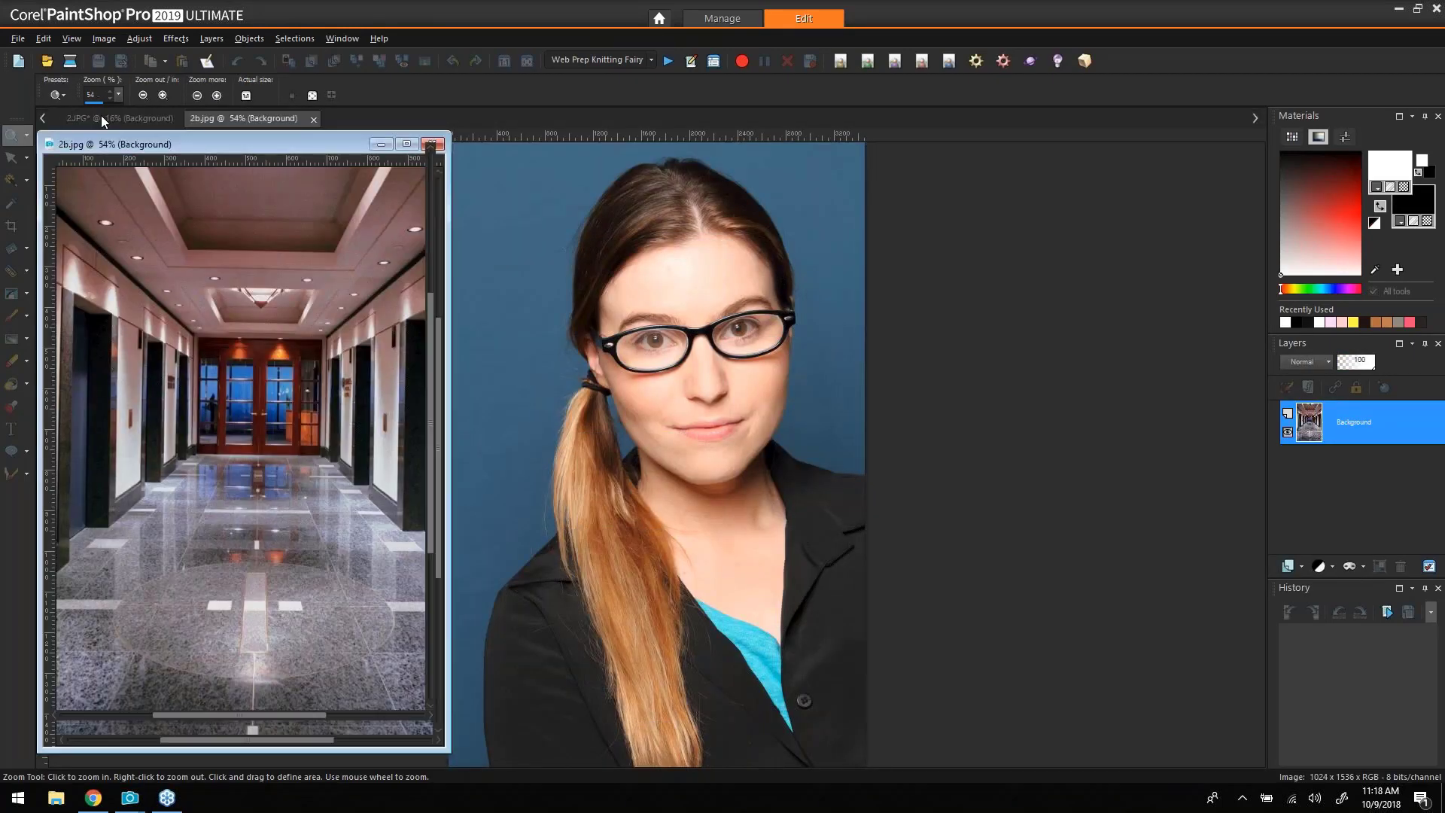
pyautogui.click(120, 118)
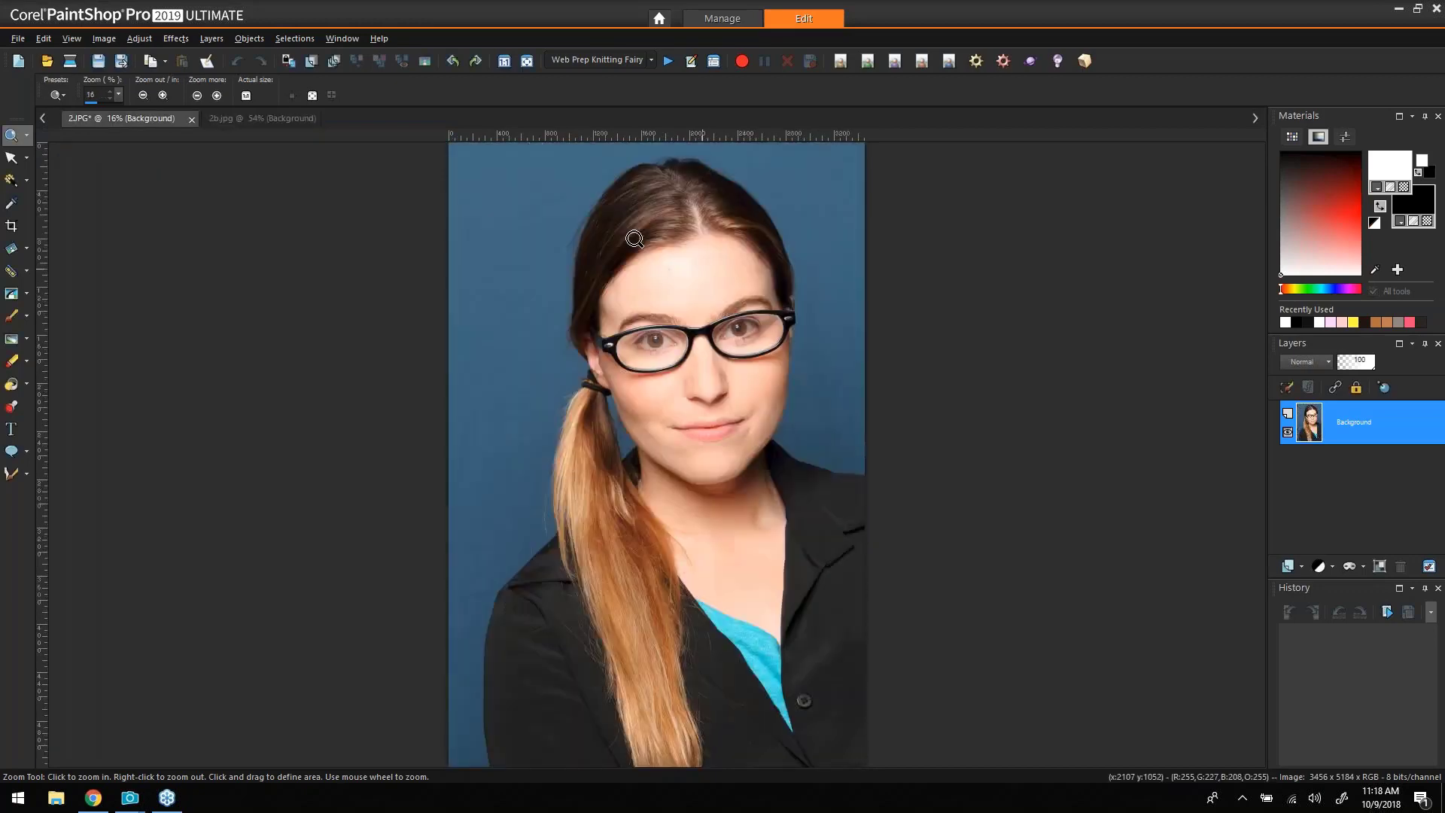
# Remove the blemishes on the centre and left side of the woman's forehead with the Blemish Fixer at size 47, strength 100.
pyautogui.moveTo(514, 193); pyautogui.dragTo(861, 459)
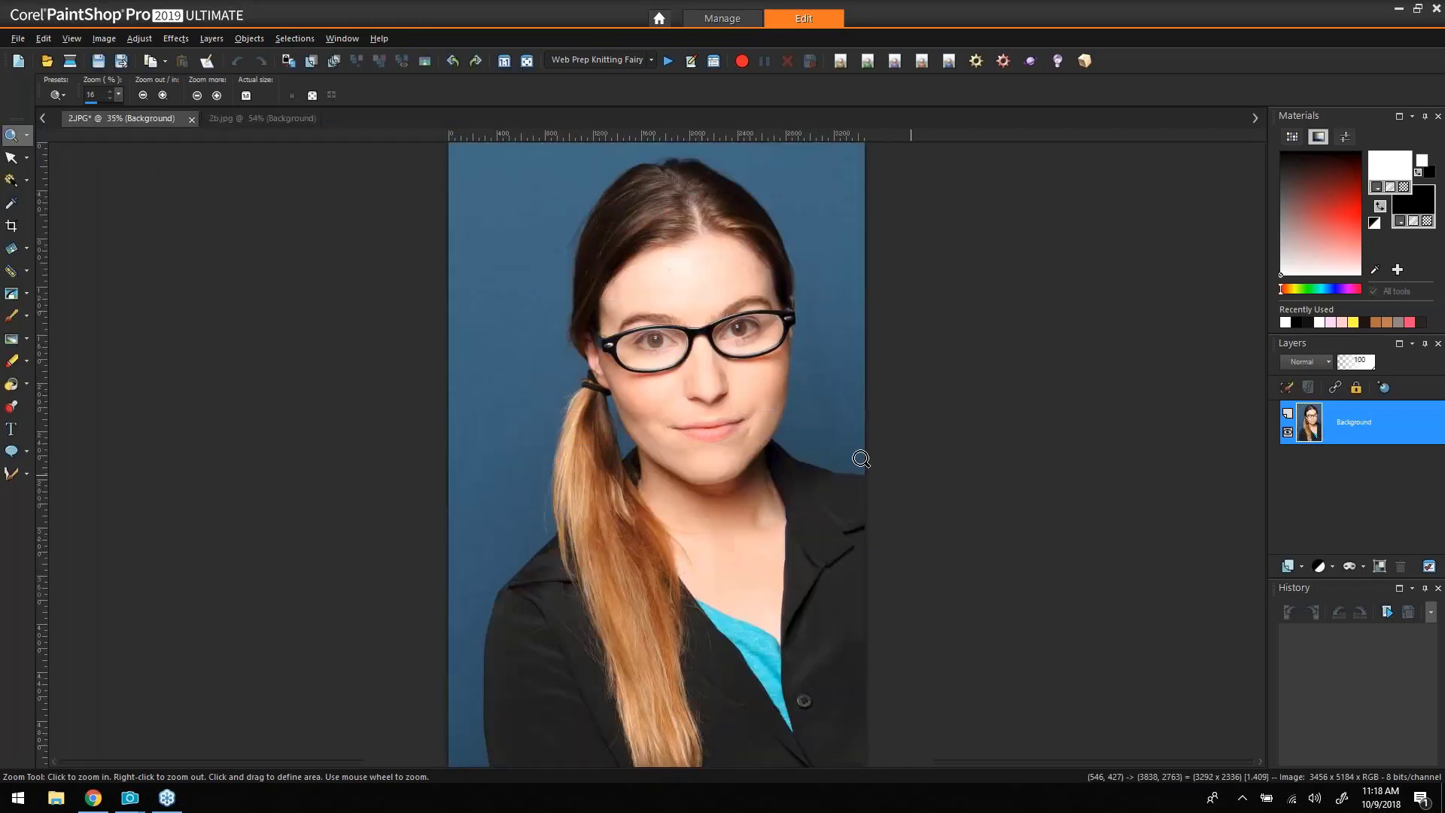
pyautogui.scroll(2, 611, 235)
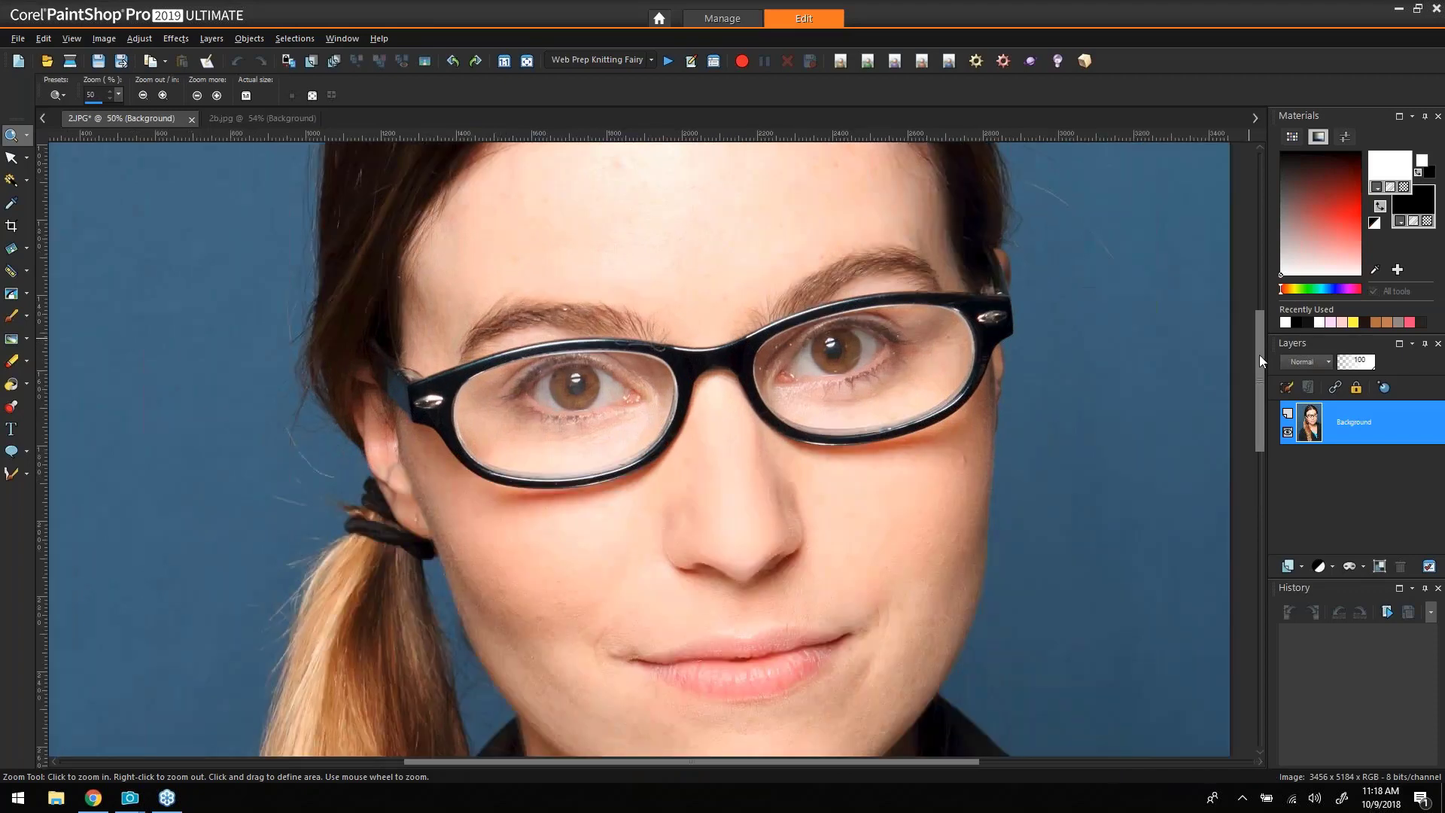
pyautogui.moveTo(1259, 355); pyautogui.dragTo(1257, 322)
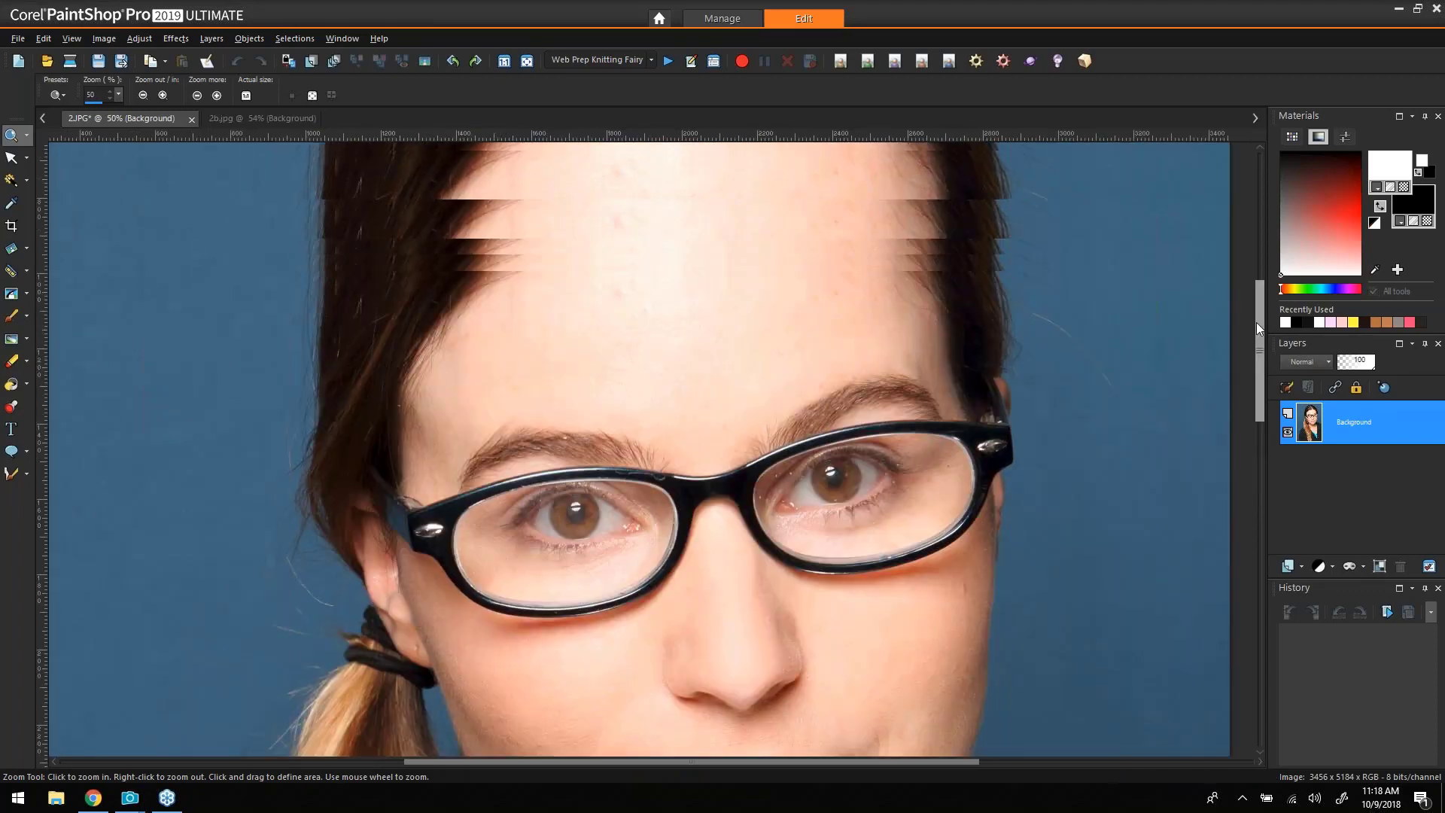
pyautogui.click(10, 278)
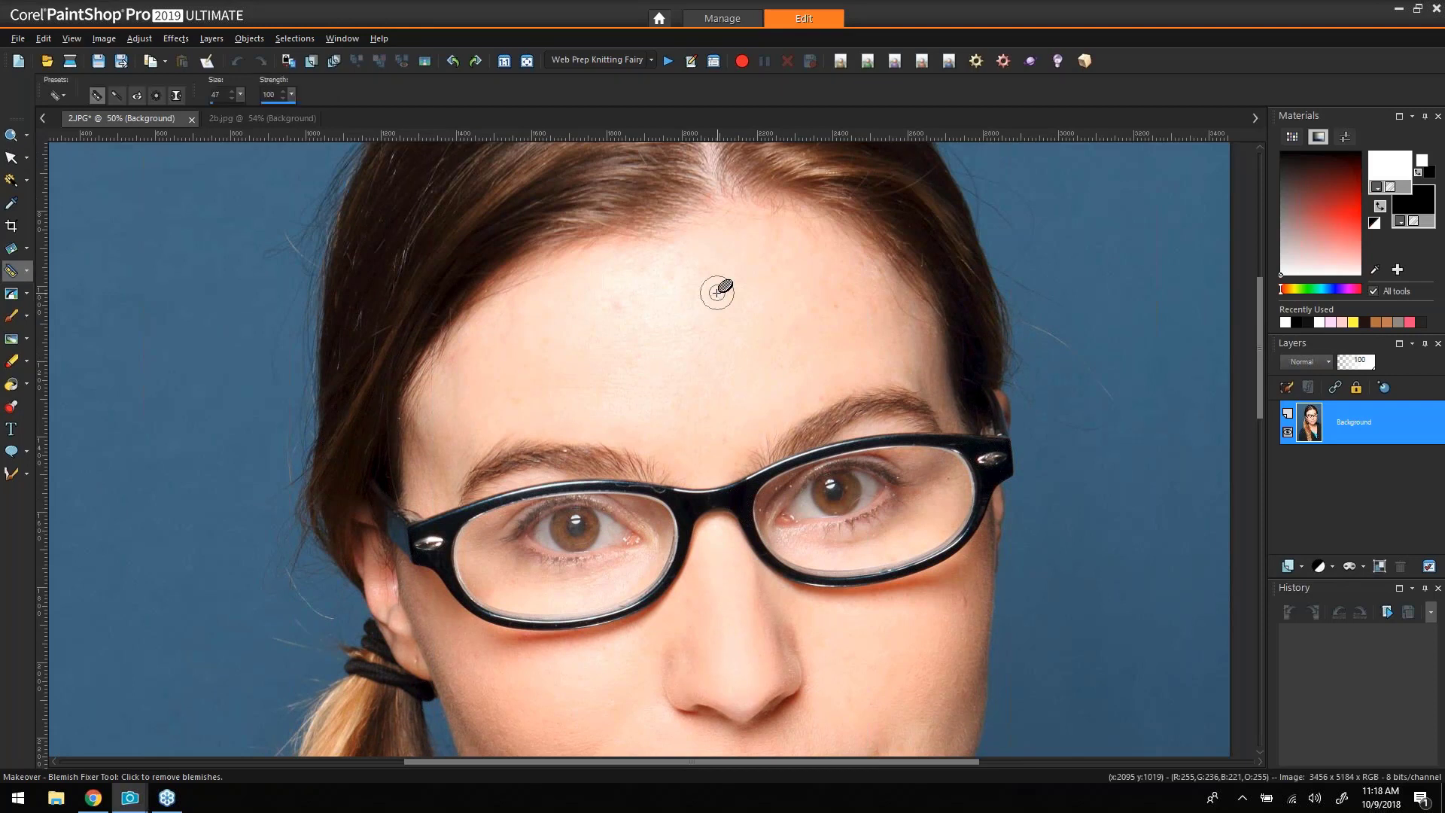
pyautogui.click(615, 305)
pyautogui.click(640, 270)
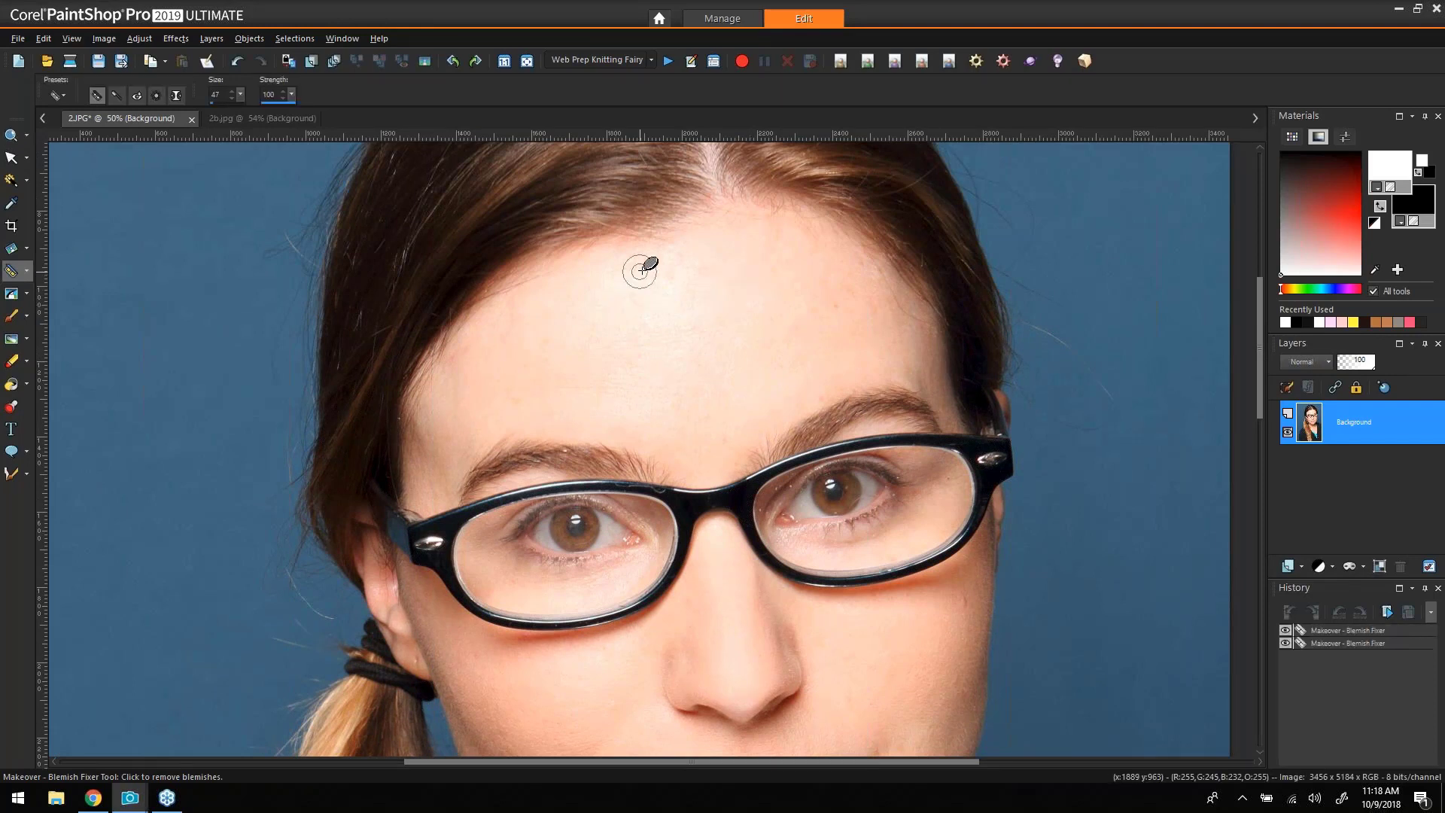
pyautogui.click(516, 316)
pyautogui.click(506, 329)
pyautogui.click(495, 343)
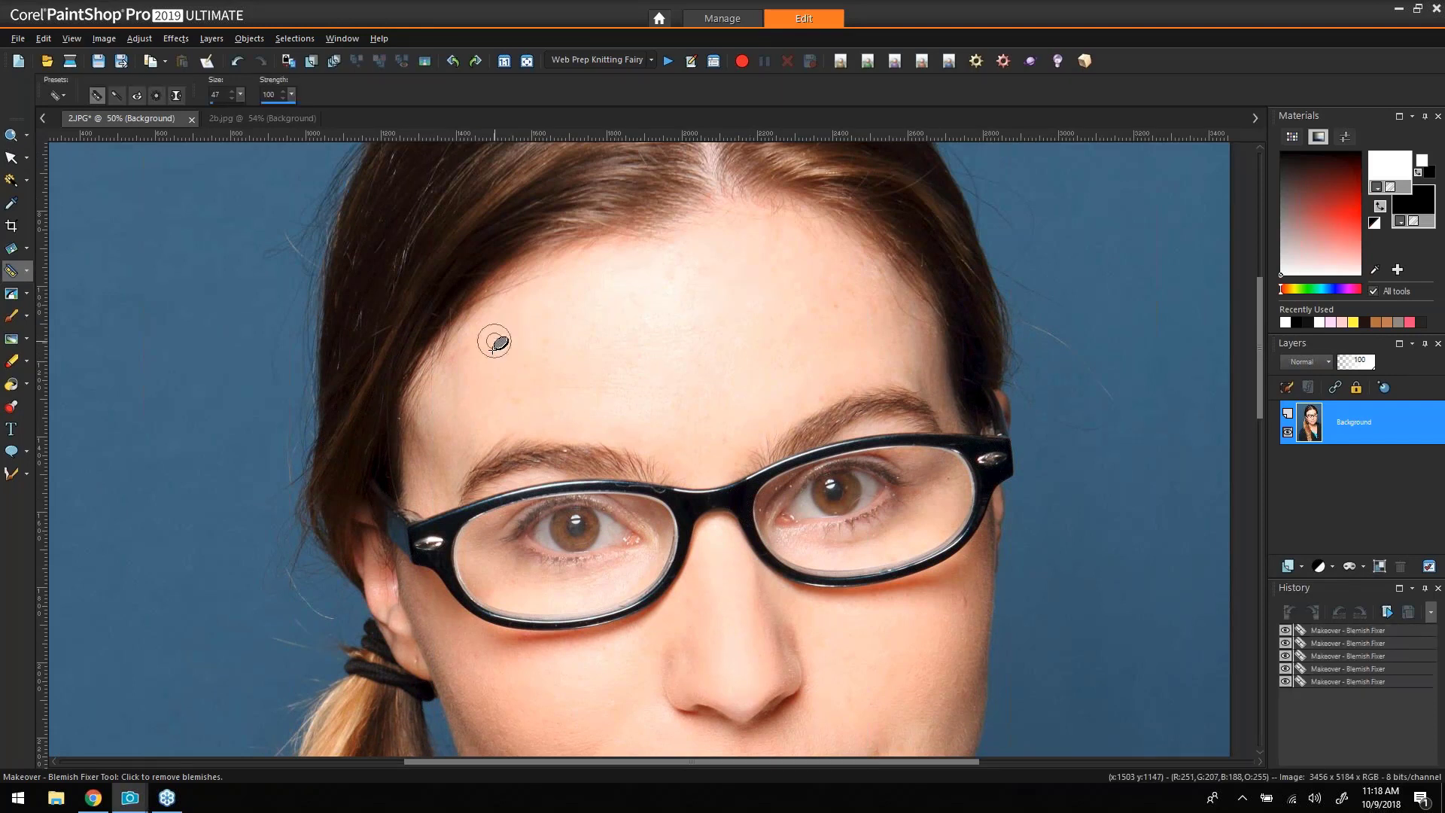
pyautogui.click(463, 352)
pyautogui.click(463, 352)
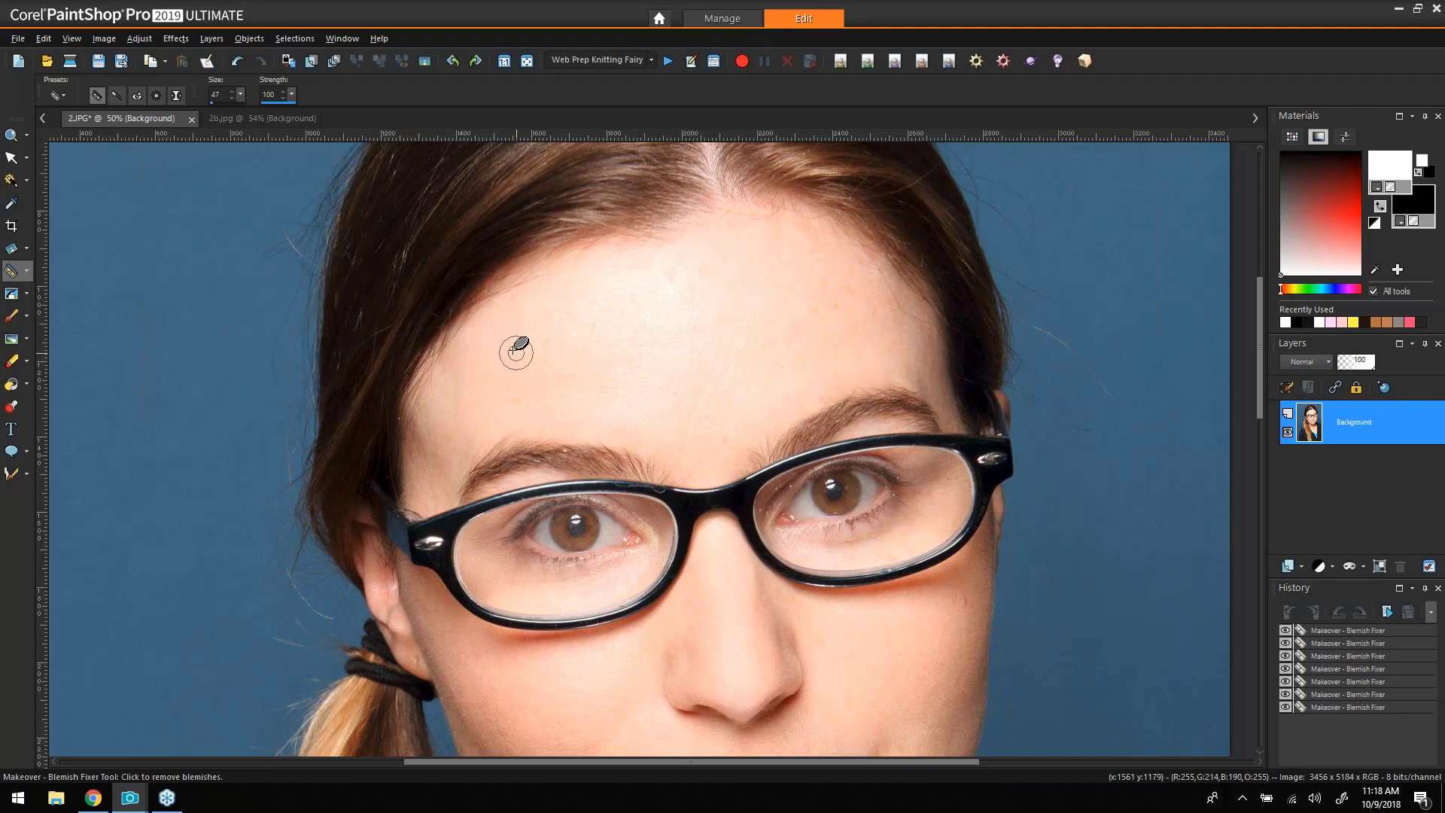
pyautogui.click(517, 351)
# Remove the remaining blemishes on the right side of the forehead with the Blemish Fixer.
pyautogui.click(880, 314)
pyautogui.click(814, 309)
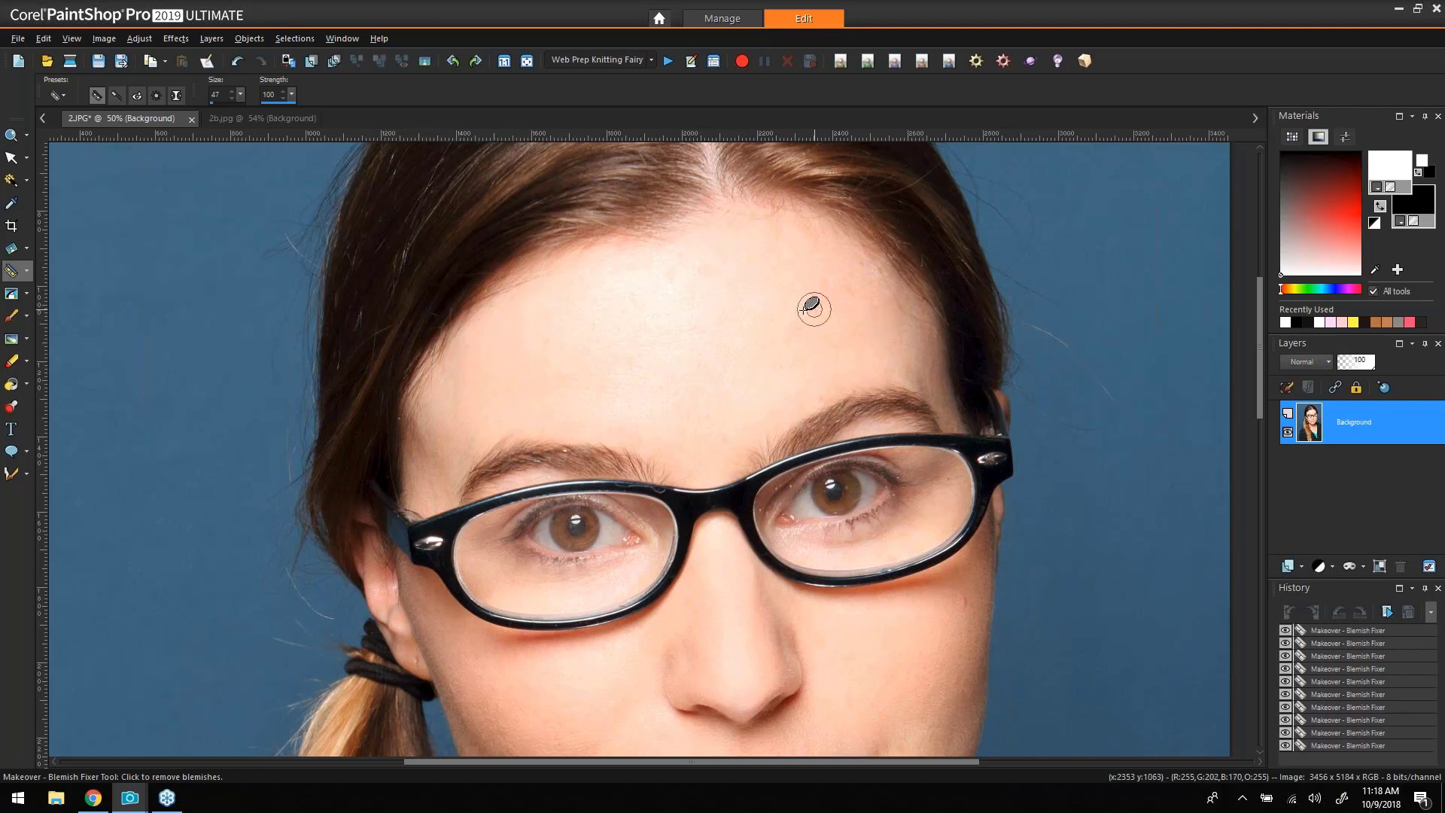
pyautogui.click(823, 292)
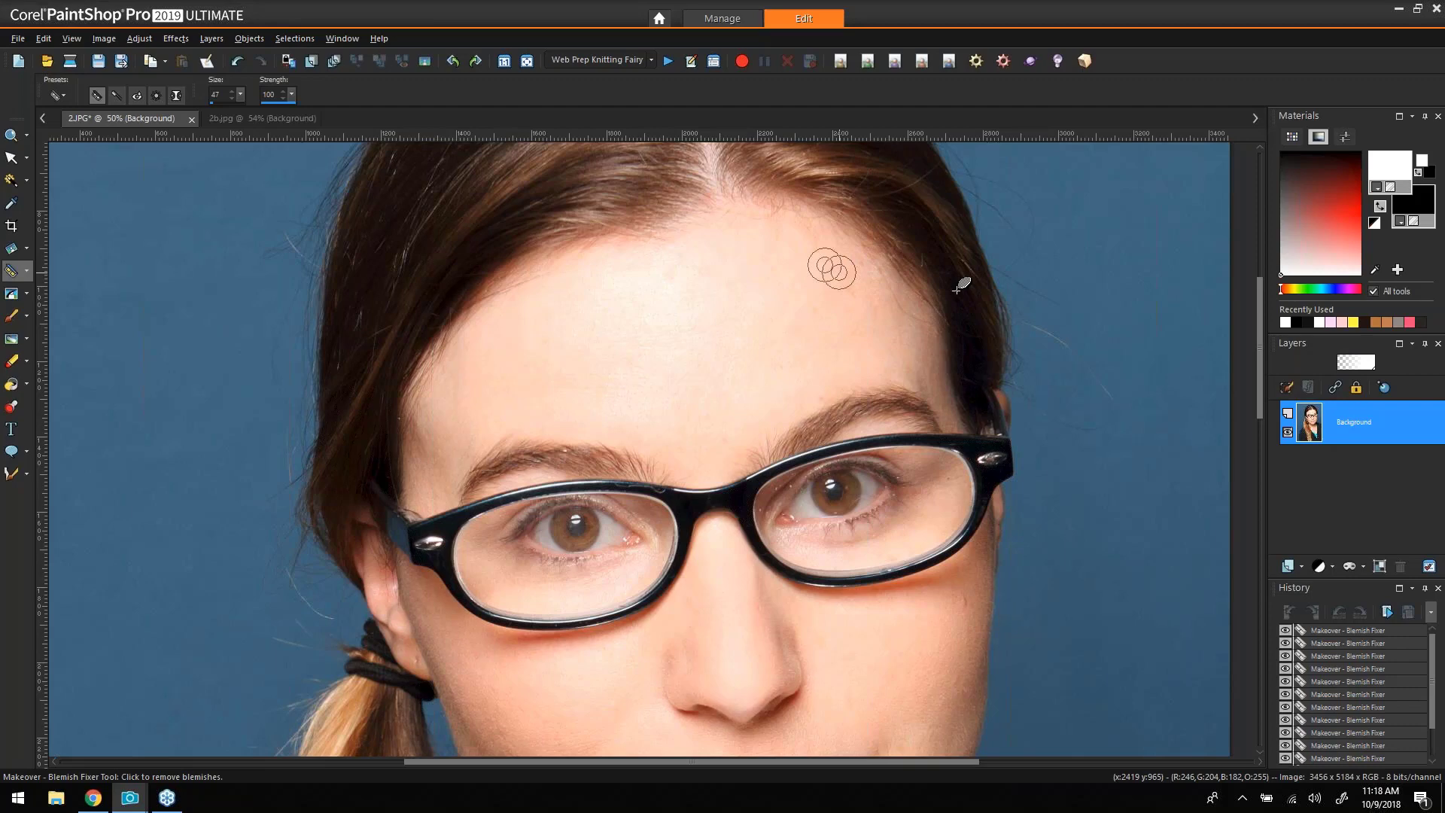
# Remove the fine lines across the woman's neck beside the ponytail with the Scratch Remover.
pyautogui.moveTo(1262, 331); pyautogui.dragTo(1285, 476)
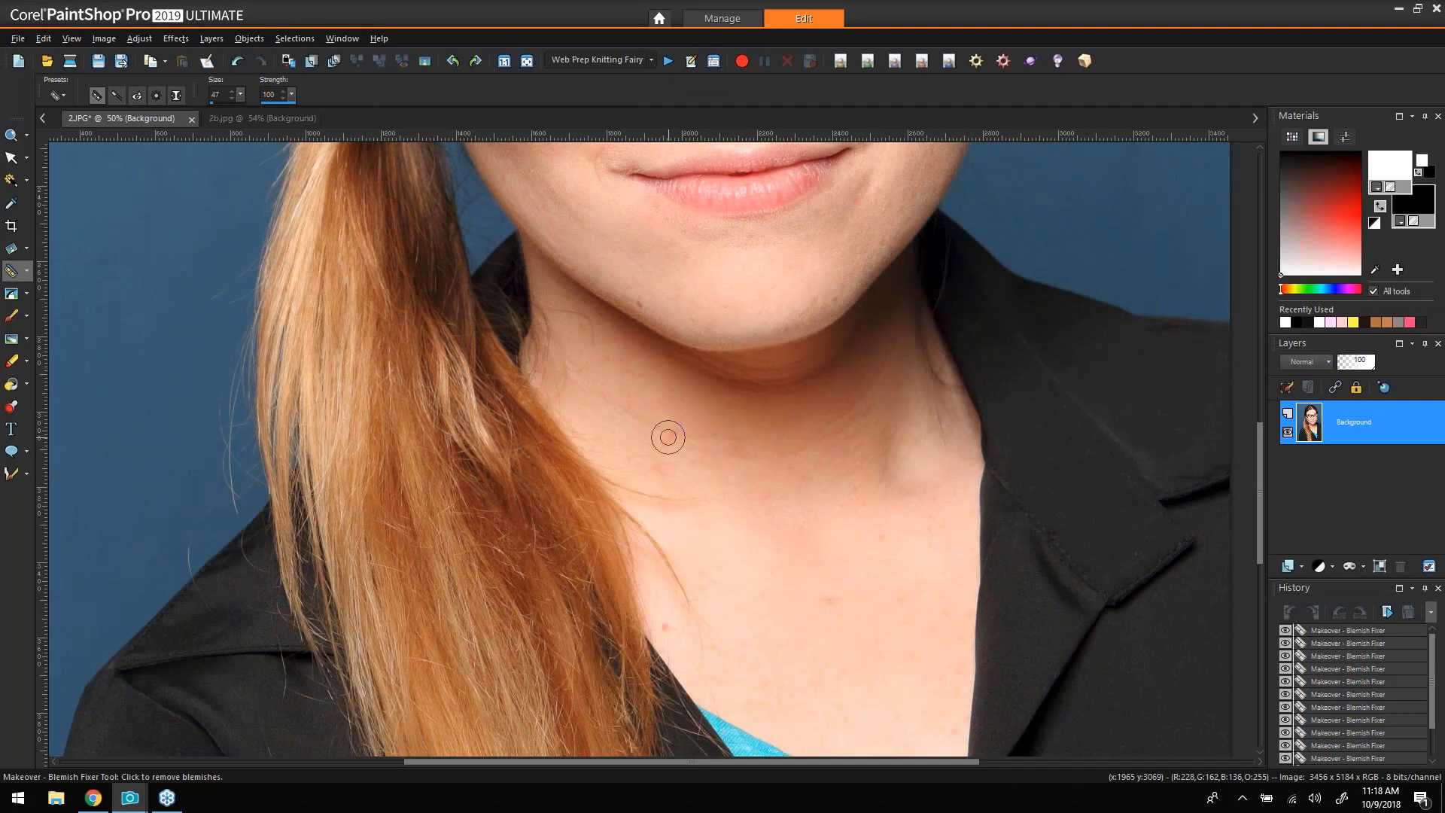
pyautogui.click(11, 294)
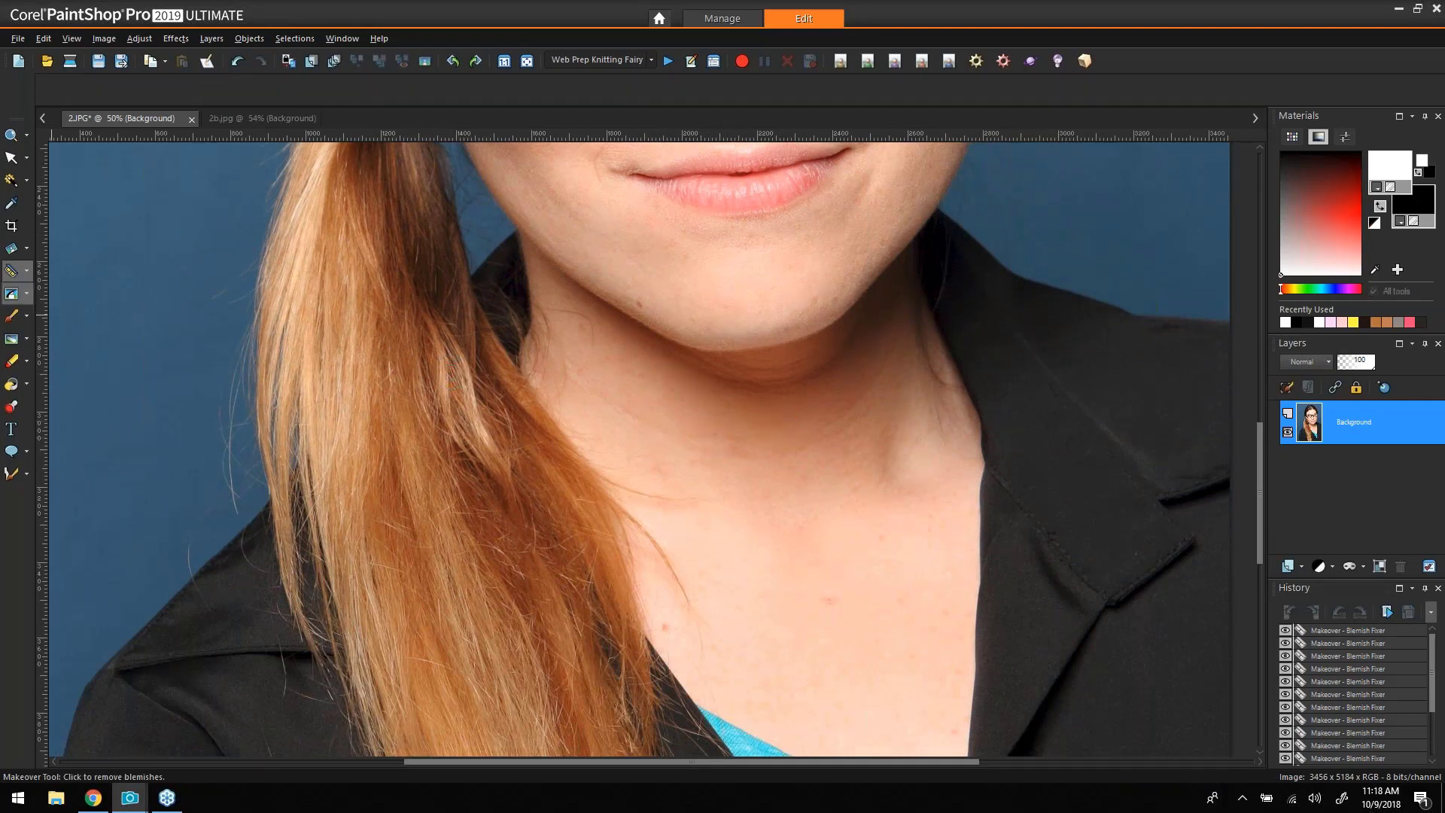
pyautogui.moveTo(573, 382)
pyautogui.mouseDown()
pyautogui.moveTo(676, 432)
pyautogui.moveTo(669, 443)
pyautogui.moveTo(644, 427)
pyautogui.moveTo(738, 457)
pyautogui.mouseUp()
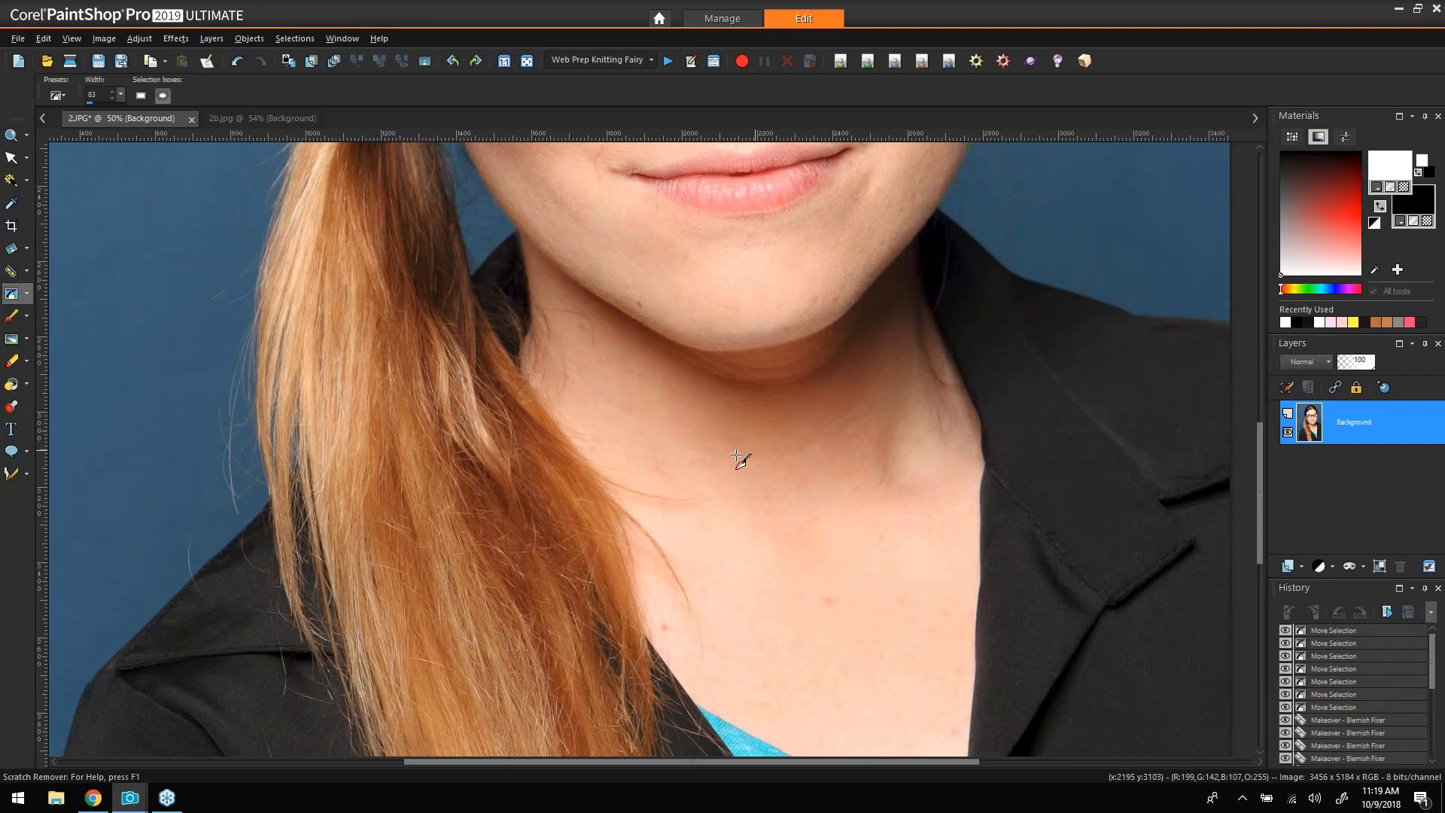
# Remove the stray hair lines crossing the skin beside the ponytail and the small spot below them with the Scratch Remover.
pyautogui.moveTo(617, 479); pyautogui.dragTo(687, 510)
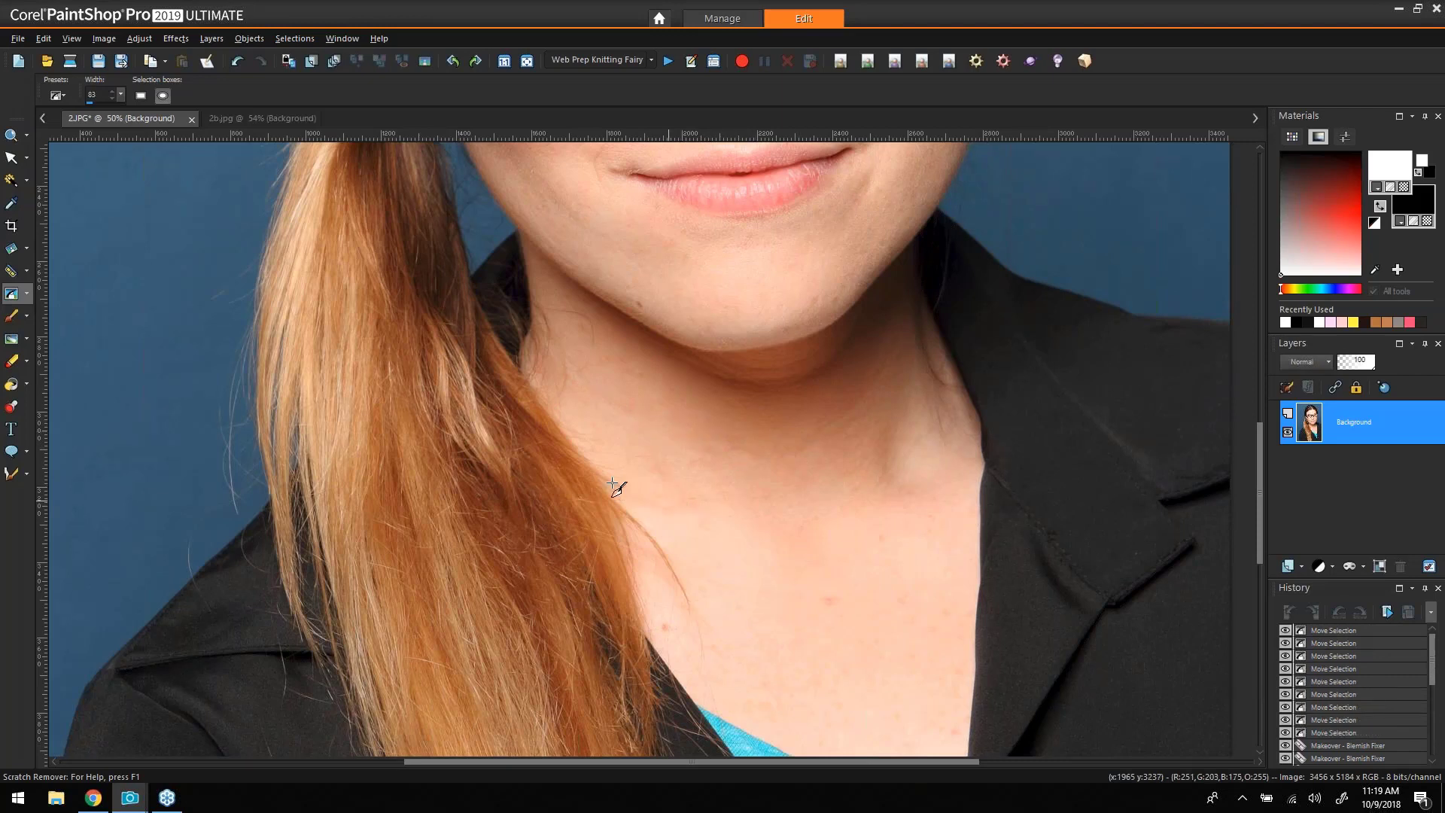
pyautogui.moveTo(612, 482); pyautogui.dragTo(688, 511)
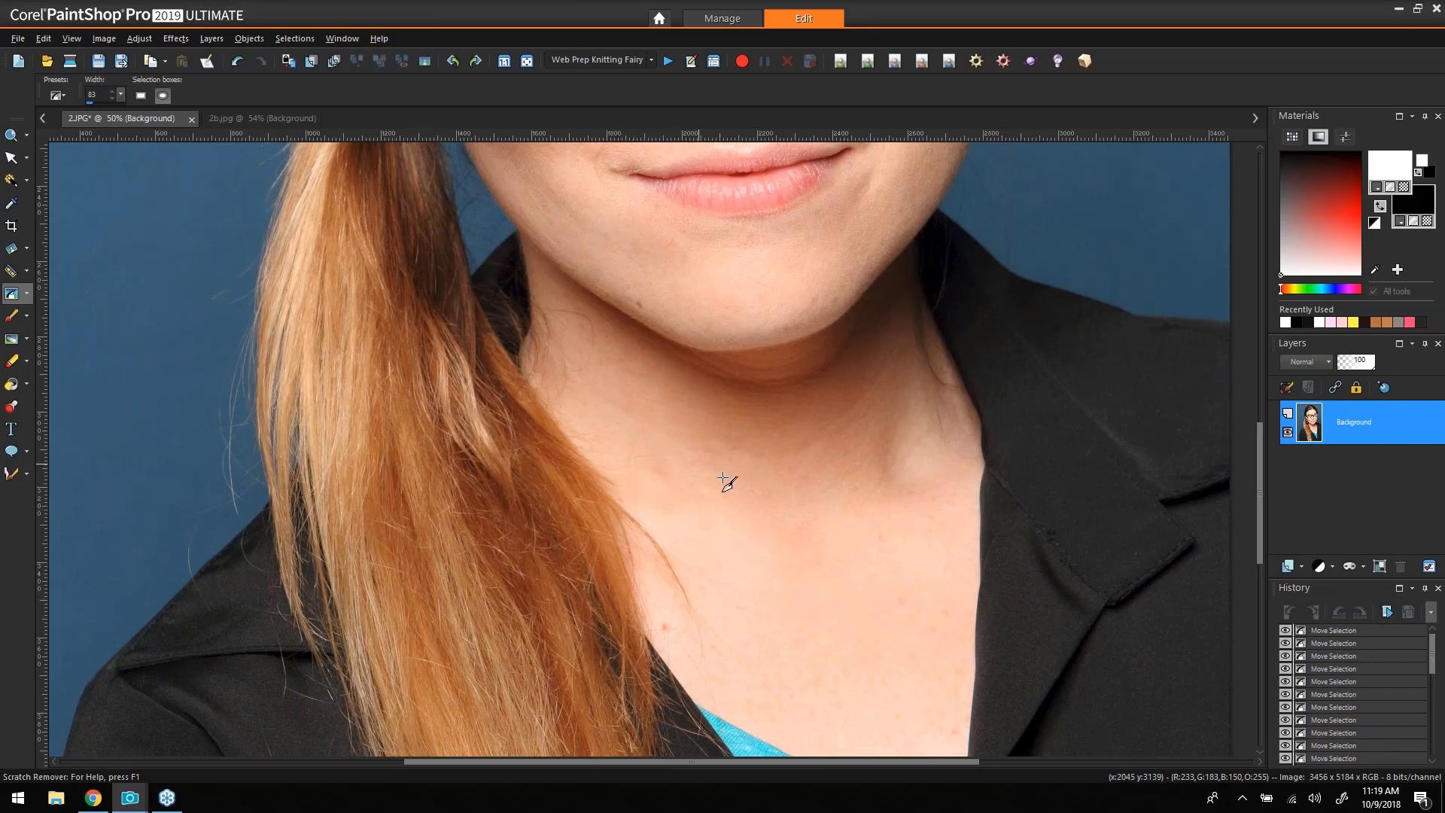
pyautogui.moveTo(668, 619); pyautogui.dragTo(662, 636)
# Remove the stray hairs against the blue background along the right side and top of the head with the Scratch Remover.
pyautogui.moveTo(1260, 467); pyautogui.dragTo(1266, 318)
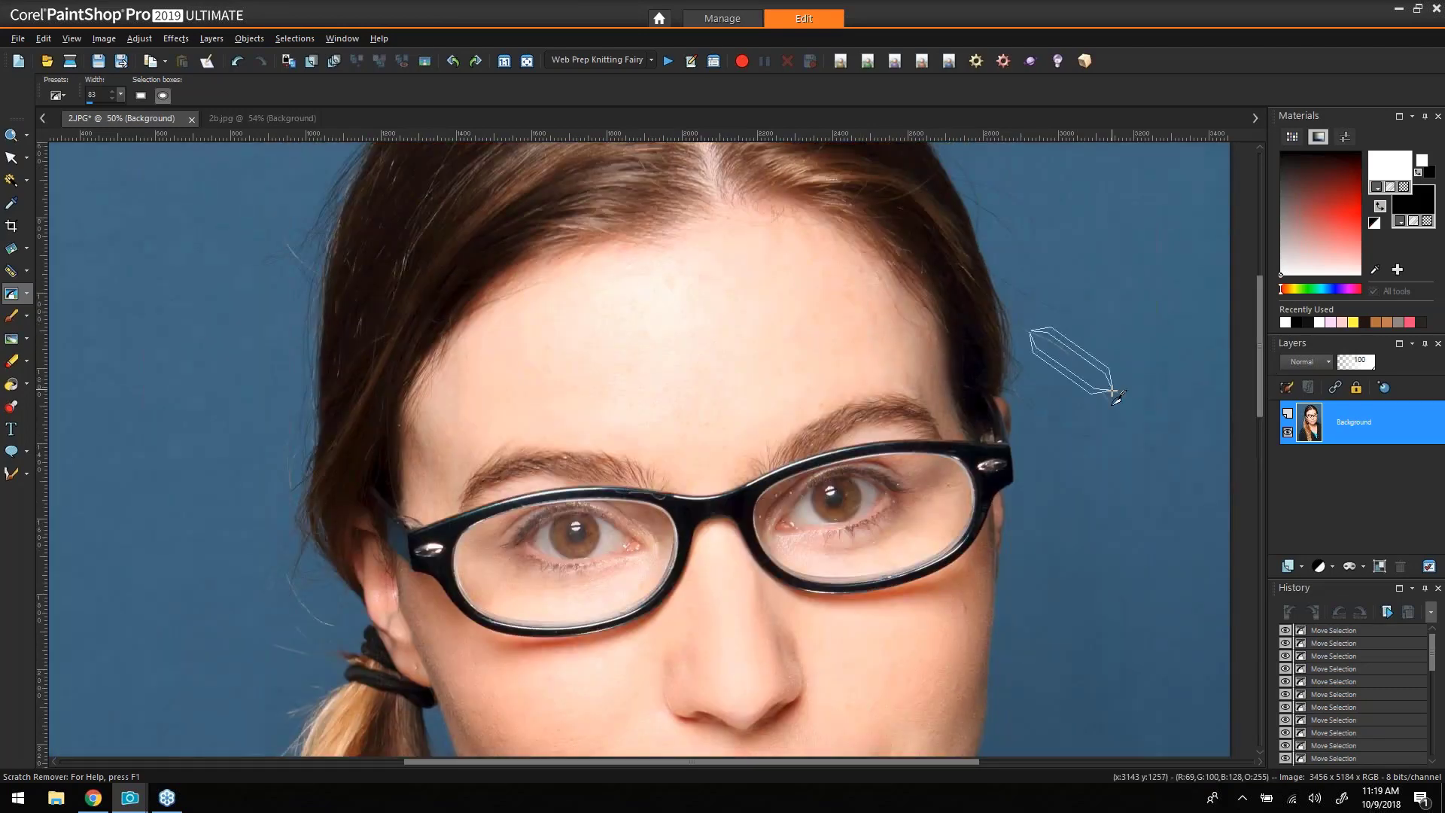
pyautogui.moveTo(1113, 392); pyautogui.dragTo(1113, 392)
pyautogui.moveTo(1003, 286); pyautogui.dragTo(1058, 308)
pyautogui.moveTo(986, 187); pyautogui.dragTo(1018, 338)
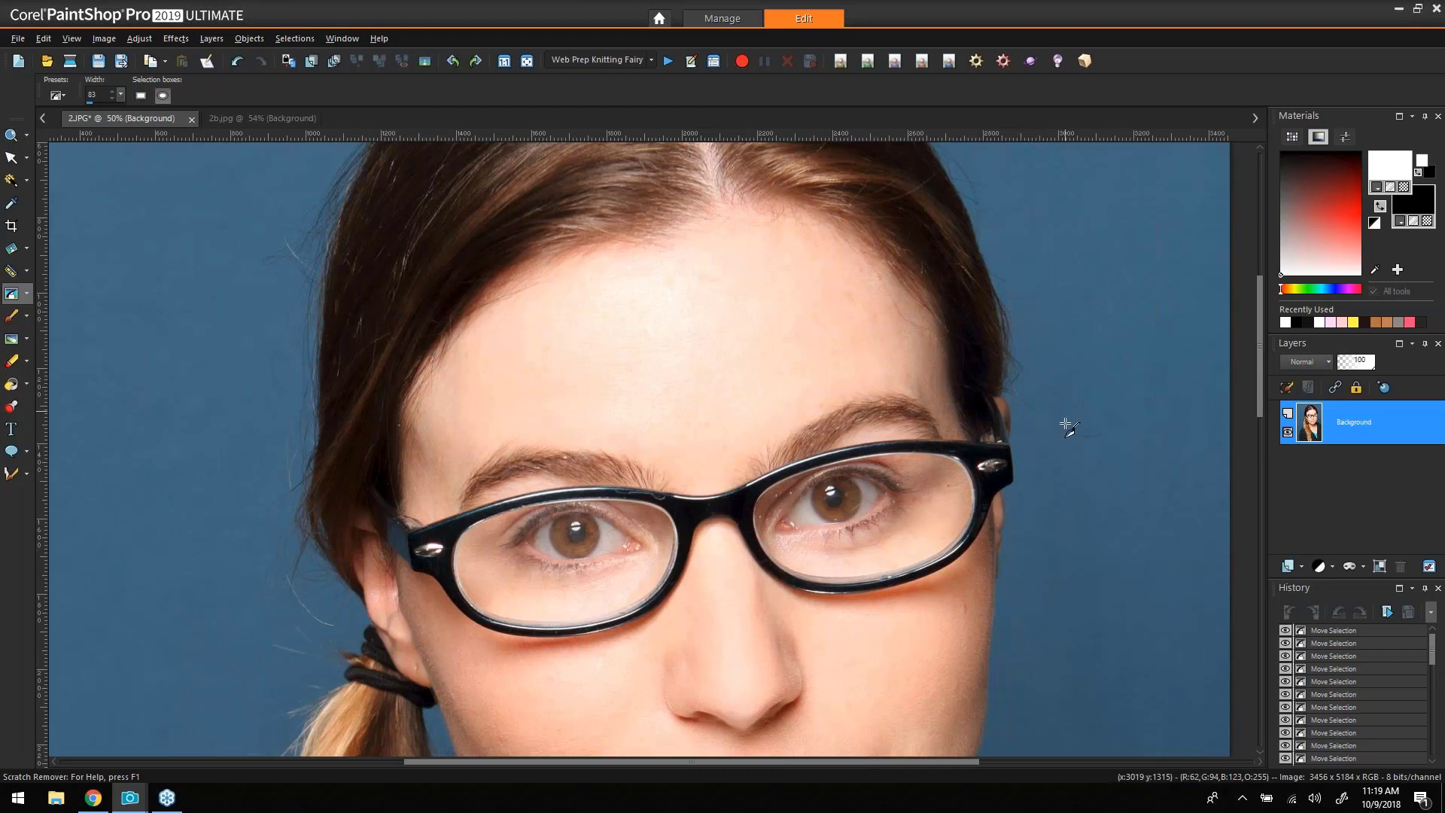
pyautogui.moveTo(1031, 413); pyautogui.dragTo(1161, 428)
pyautogui.moveTo(1262, 388); pyautogui.dragTo(1262, 342)
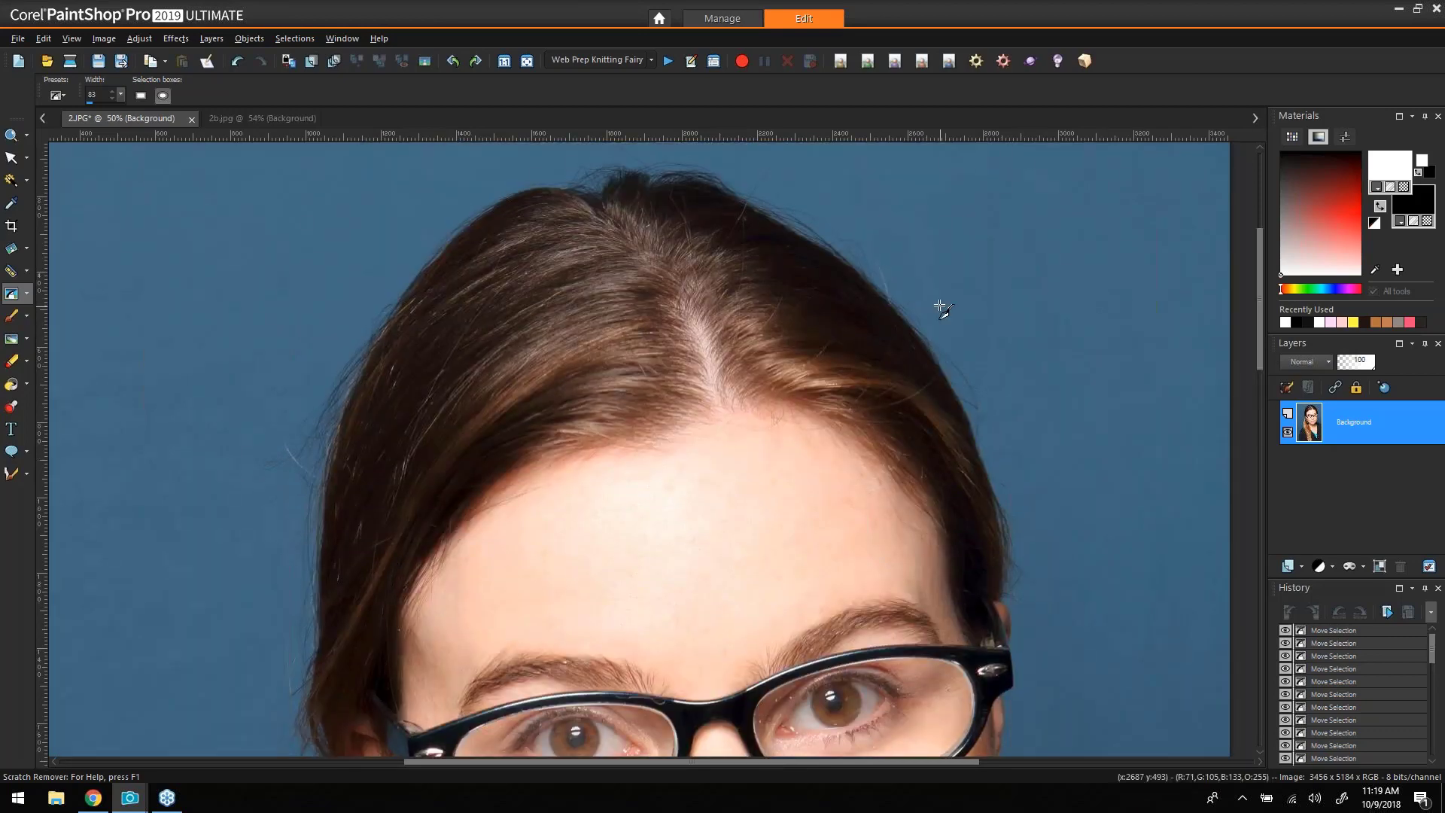
pyautogui.moveTo(1262, 274); pyautogui.dragTo(1257, 255)
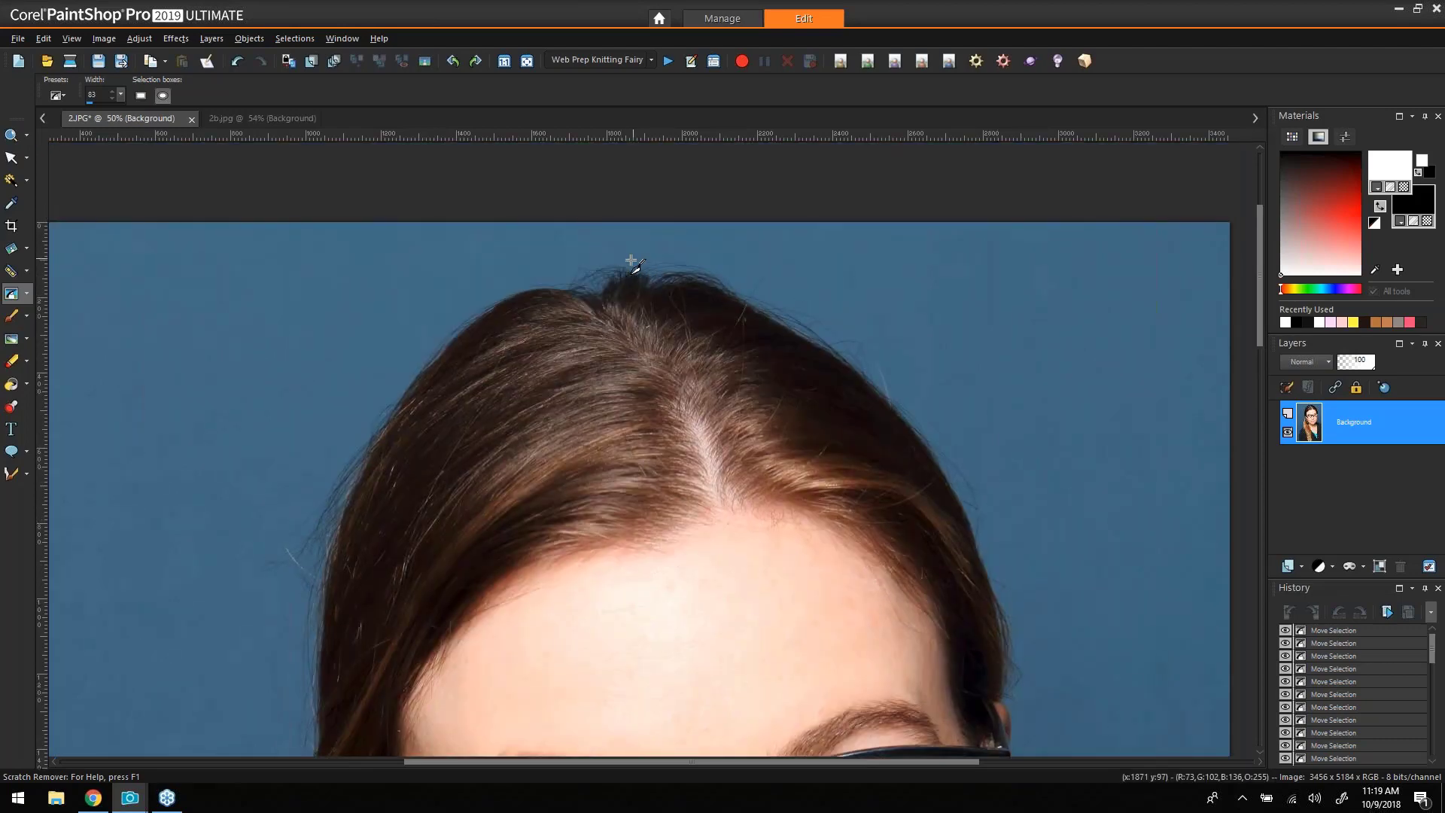
pyautogui.moveTo(630, 262)
pyautogui.mouseDown()
pyautogui.moveTo(584, 221)
pyautogui.moveTo(634, 261)
pyautogui.mouseUp()
# Set up the Clone Brush at size 142 and sample the clean blue background left of the woman's hair as the source.
pyautogui.click(26, 293)
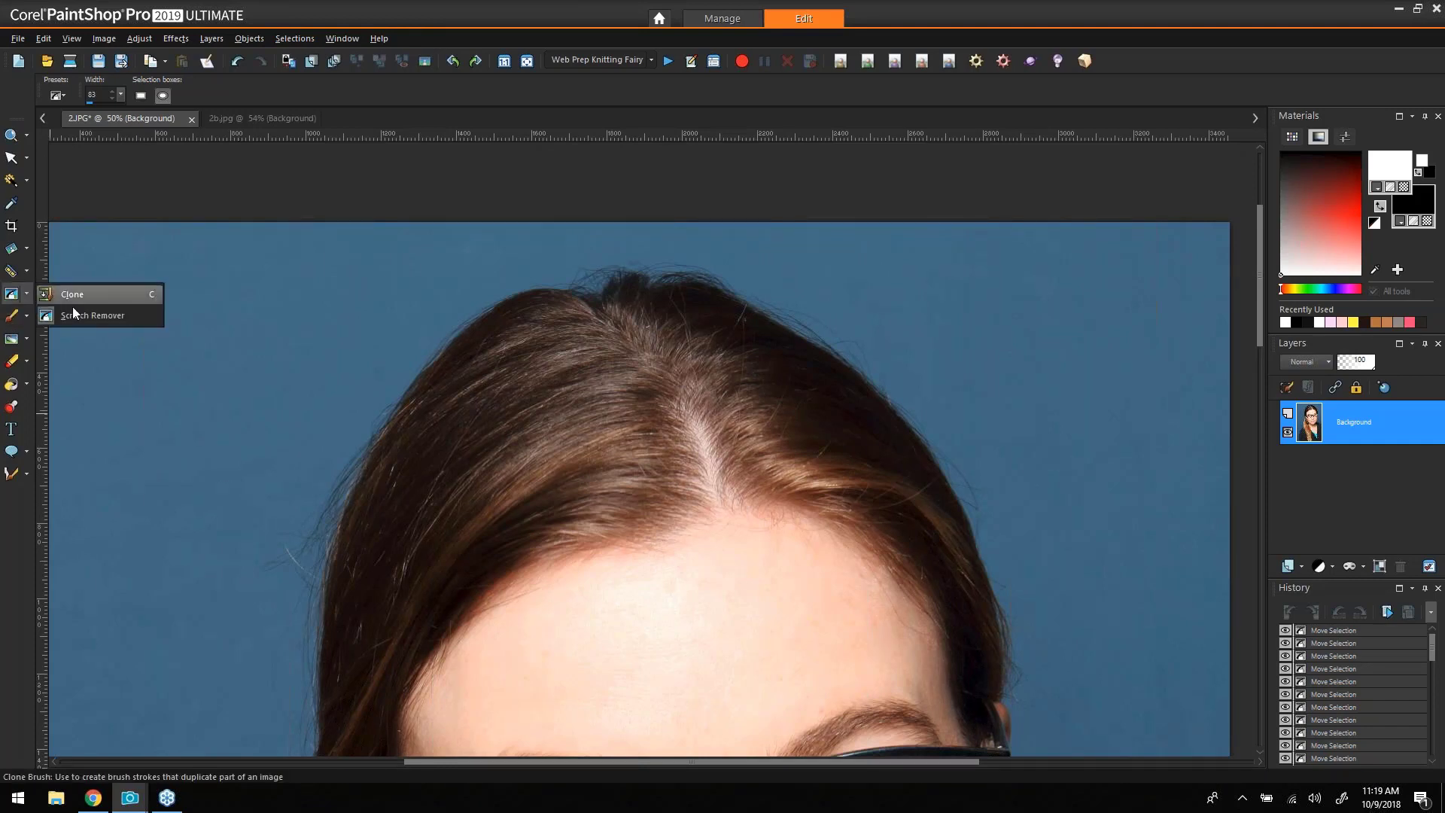
pyautogui.click(99, 294)
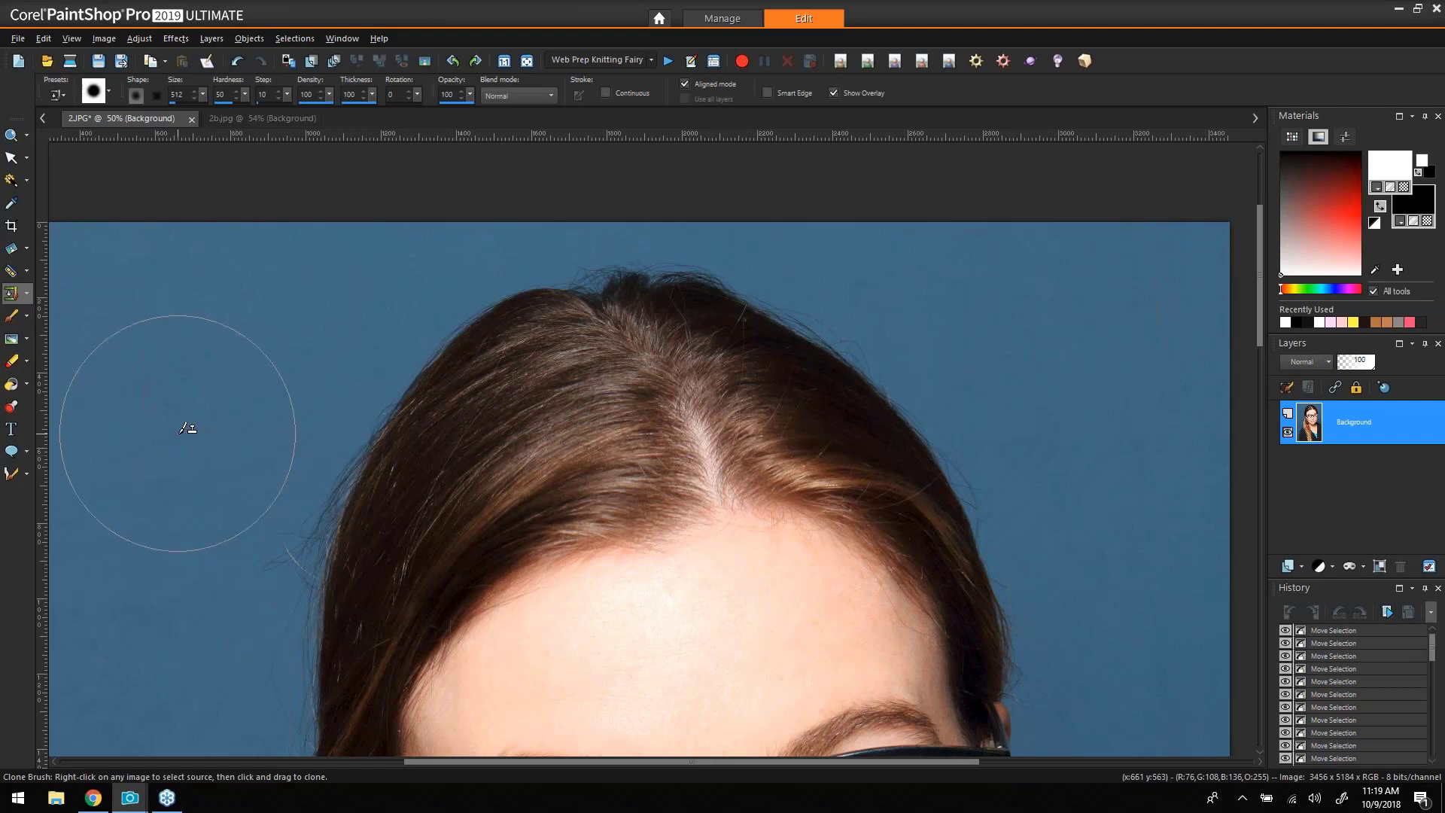
pyautogui.keyDown('alt'); pyautogui.moveTo(178, 409); pyautogui.dragTo(170, 334); pyautogui.keyUp('alt')
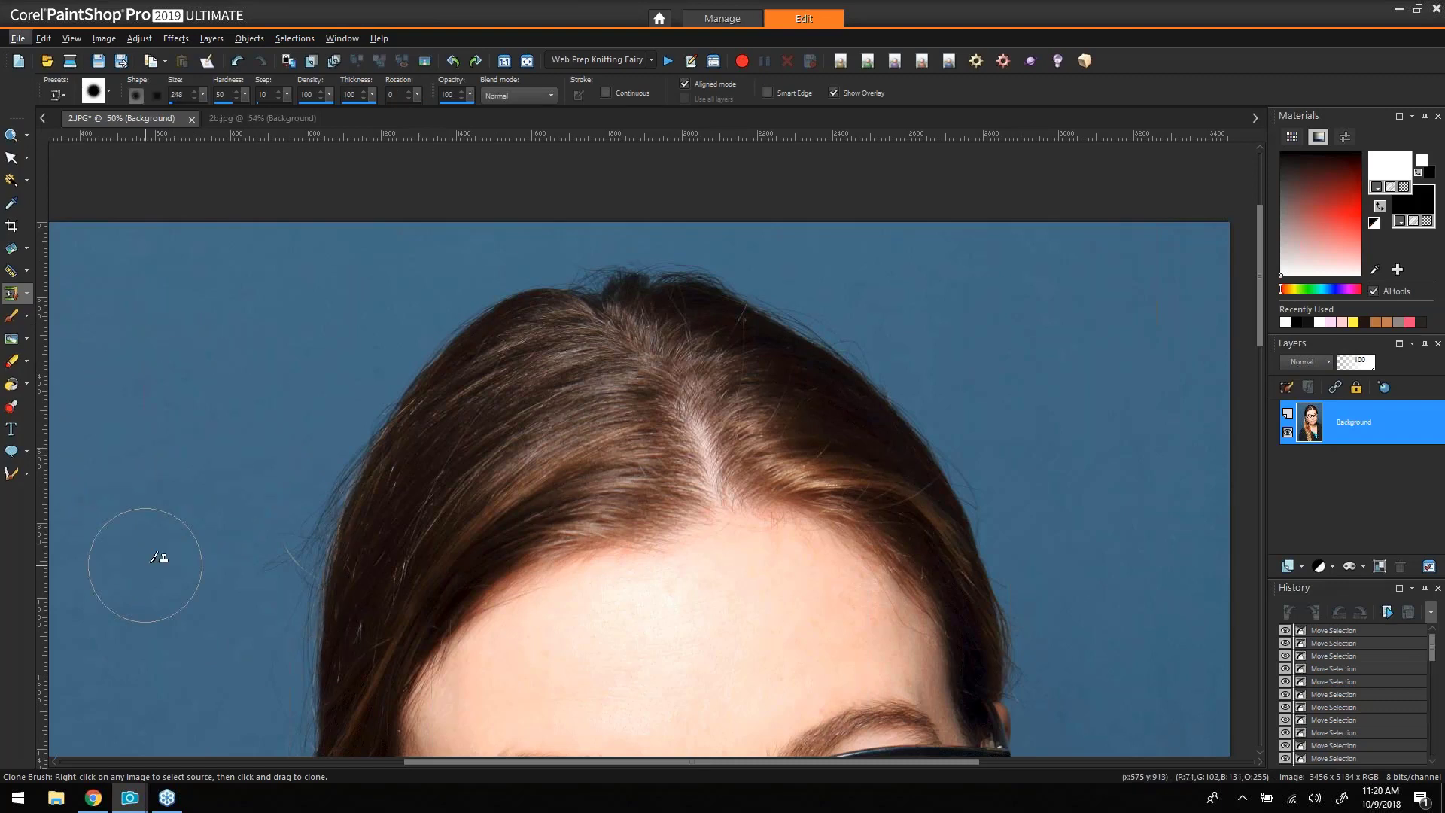
pyautogui.rightClick(149, 563)
pyautogui.keyDown('alt'); pyautogui.moveTo(240, 512); pyautogui.dragTo(262, 491); pyautogui.keyUp('alt')
pyautogui.rightClick(262, 491)
# Try cloning background over the stray hairs on the left side of the head, and undo the clone strokes.
pyautogui.moveTo(320, 464)
pyautogui.mouseDown()
pyautogui.moveTo(276, 520)
pyautogui.moveTo(270, 561)
pyautogui.moveTo(335, 449)
pyautogui.mouseUp()
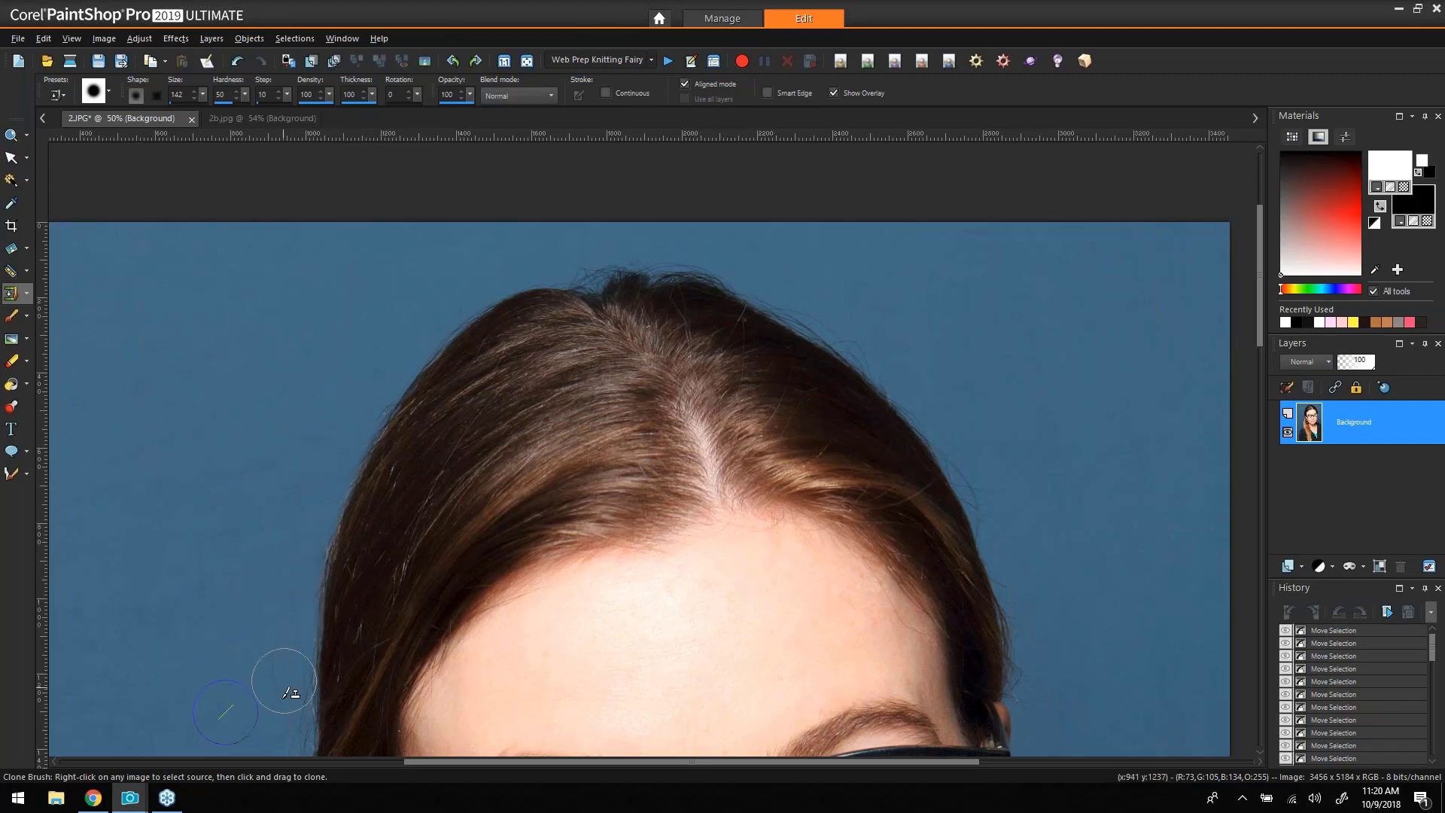
pyautogui.moveTo(300, 552); pyautogui.dragTo(313, 492)
pyautogui.scroll(-3, 1259, 324)
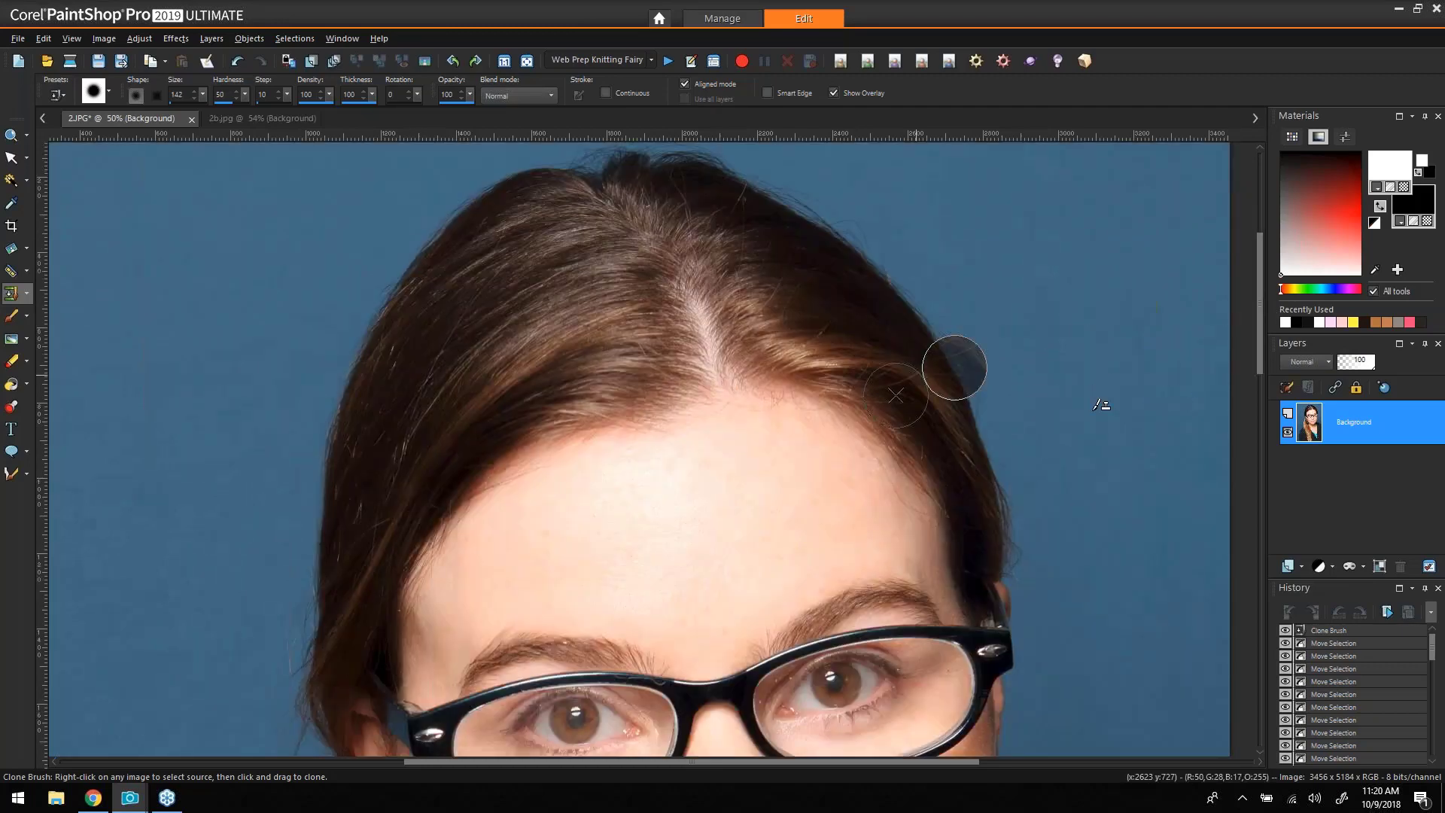
pyautogui.hotkey('ctrl', 'z')
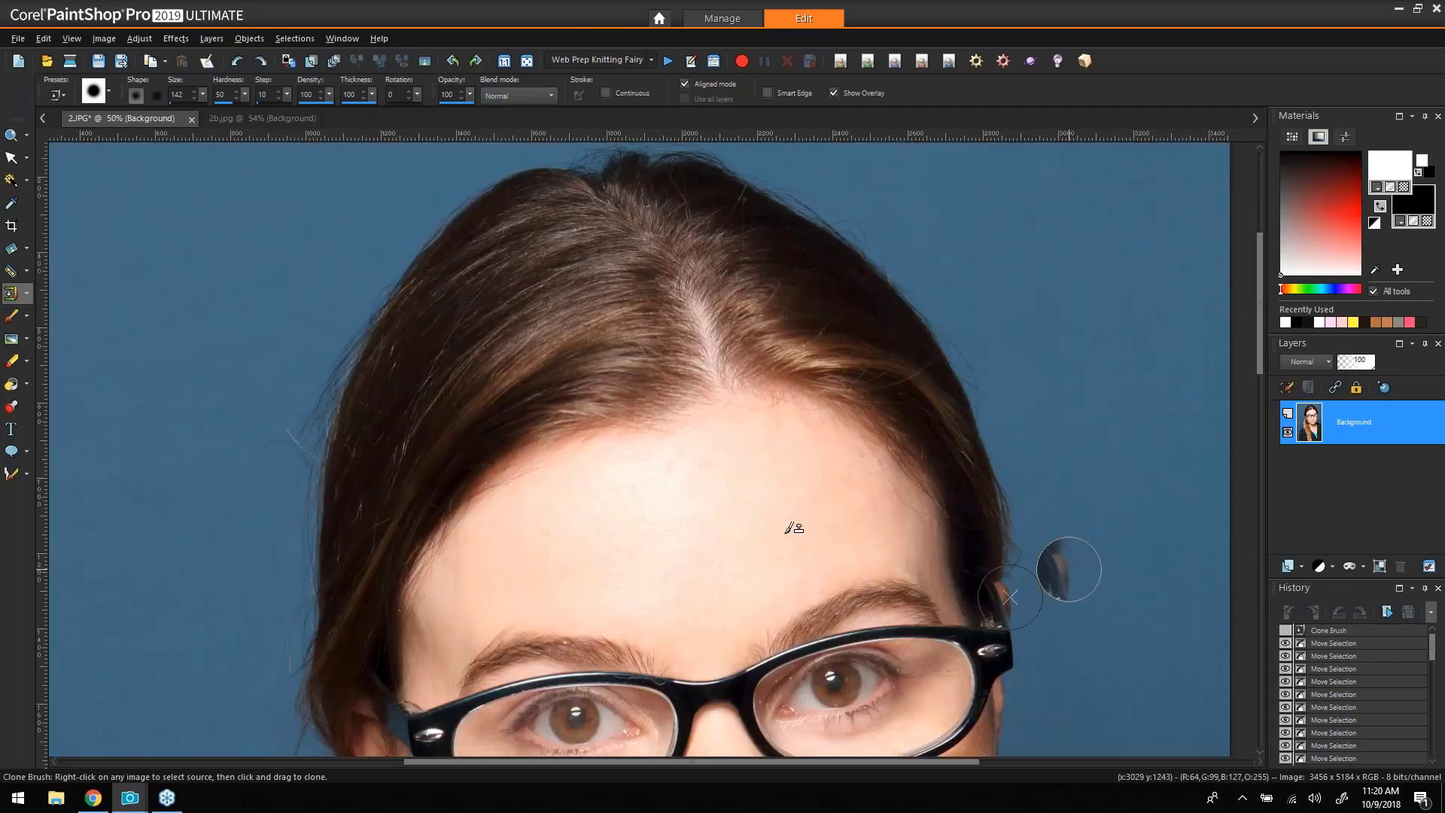
# Cover the stray hairs left of the woman's head by cloning the blue background over them at brush size 142.
pyautogui.click(292, 399)
pyautogui.click(280, 519)
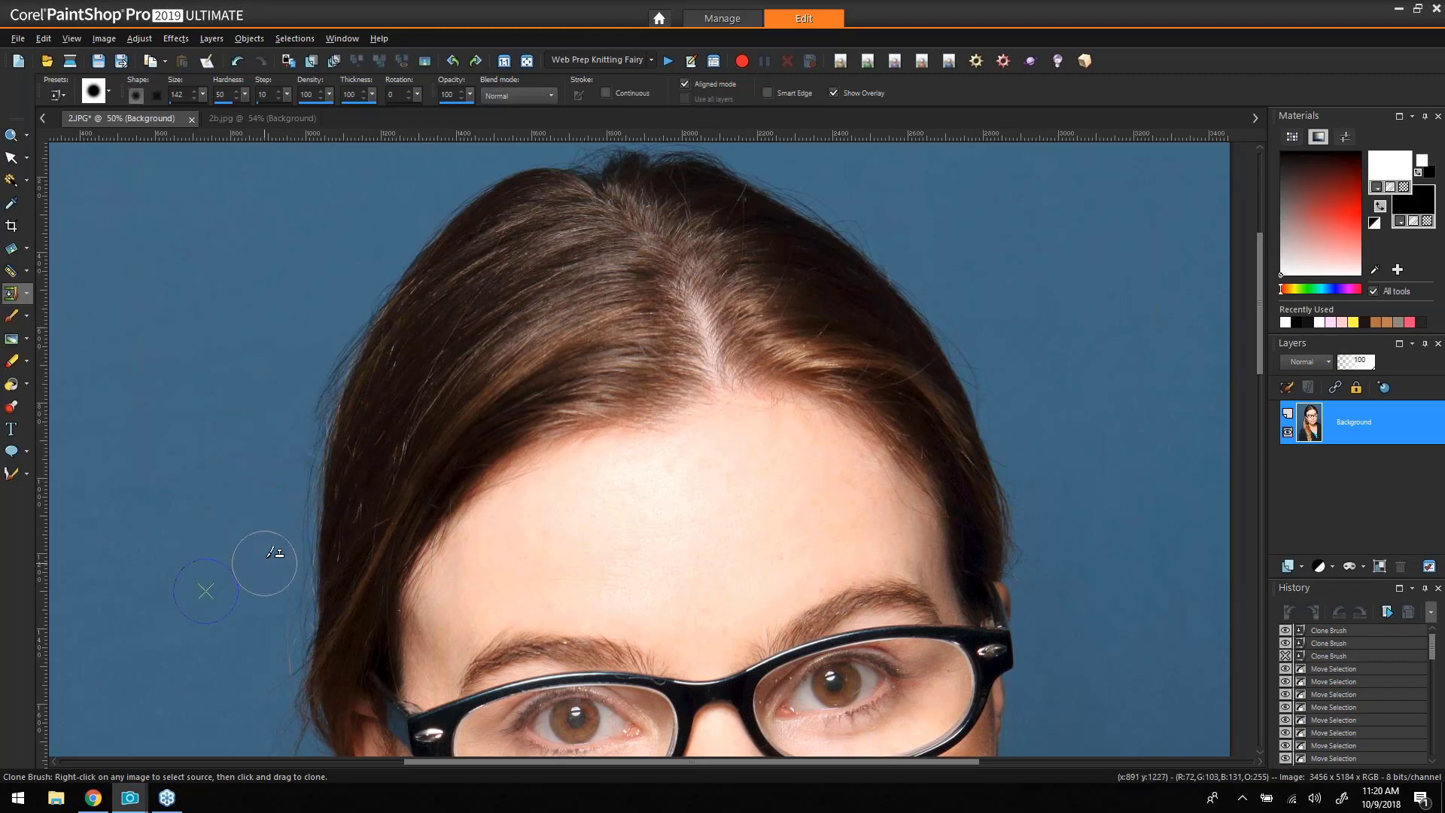
pyautogui.click(280, 490)
pyautogui.click(271, 498)
pyautogui.click(277, 420)
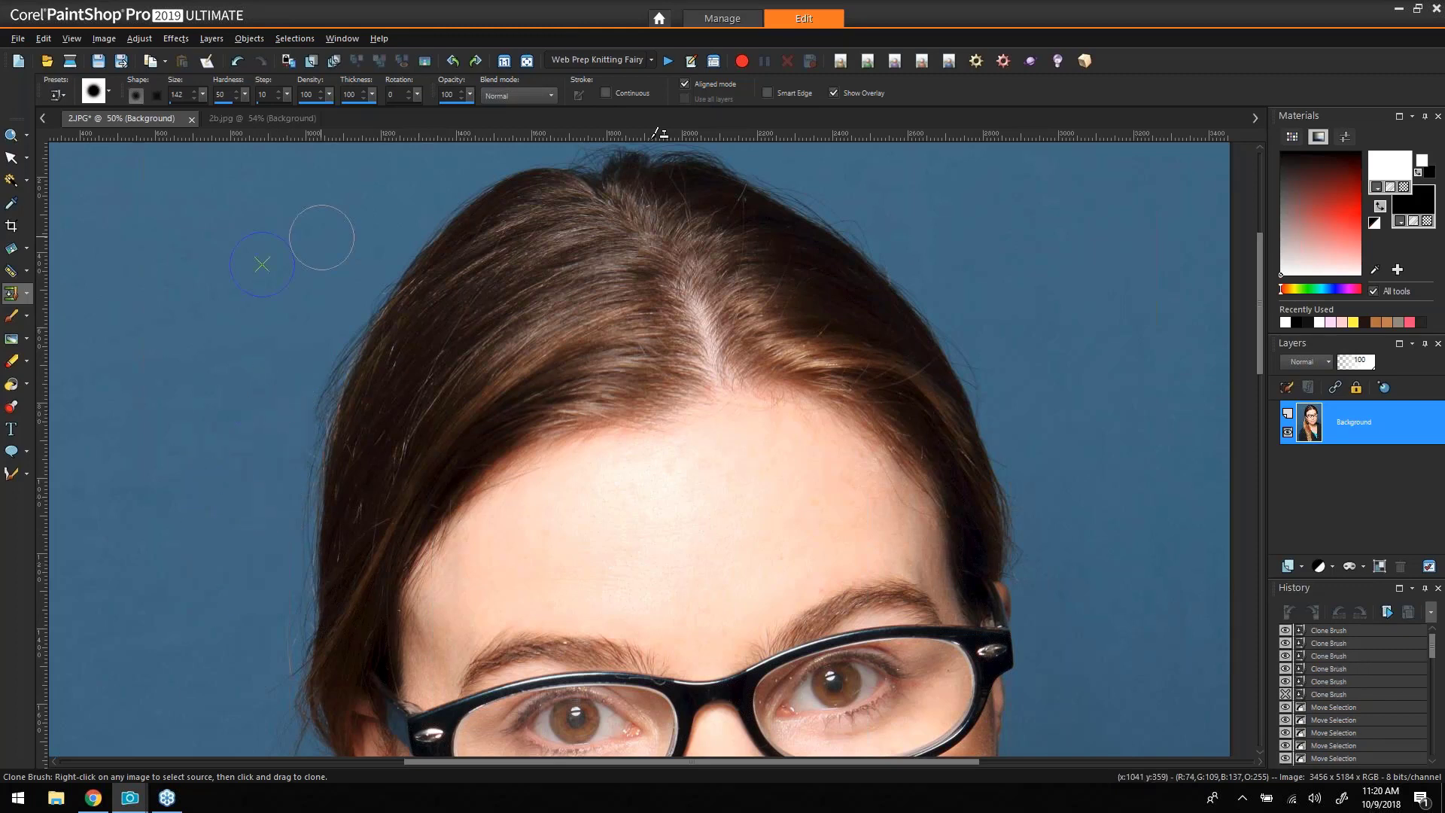
# Zoom in on the eyes at 60% and duplicate the Background layer twice.
pyautogui.scroll(-5, 1262, 381)
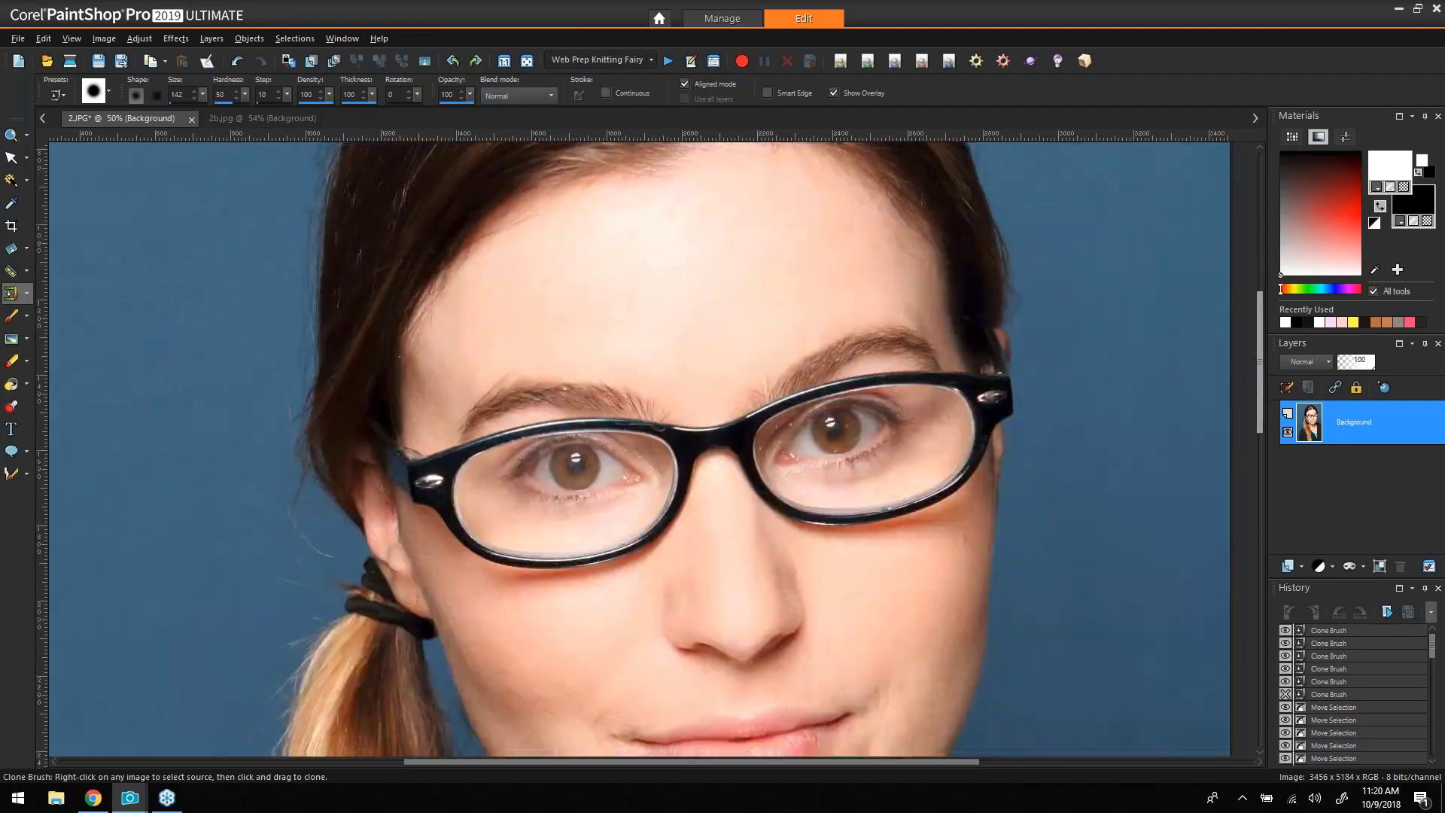
pyautogui.click(527, 60)
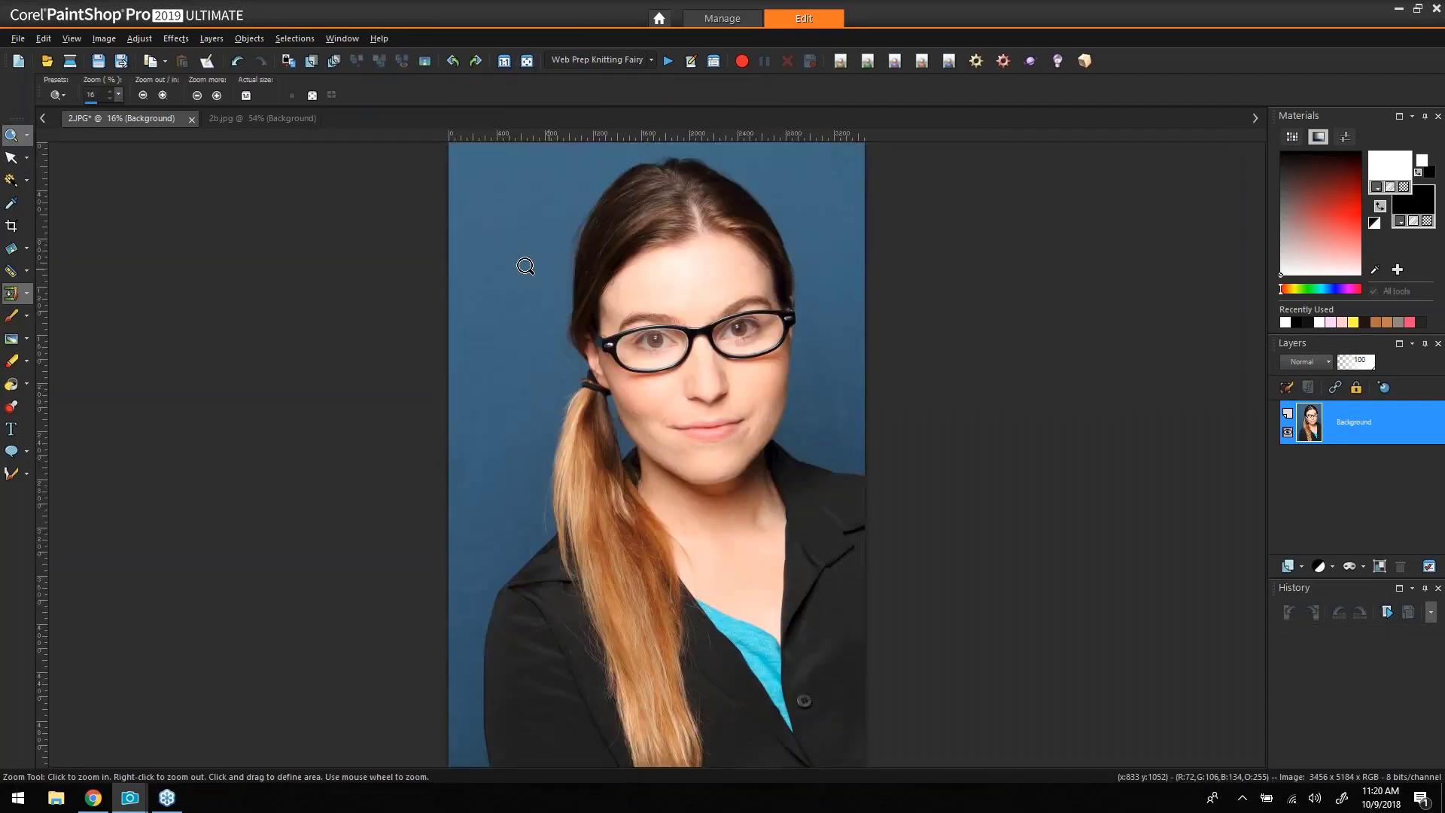
pyautogui.moveTo(574, 252); pyautogui.dragTo(865, 445)
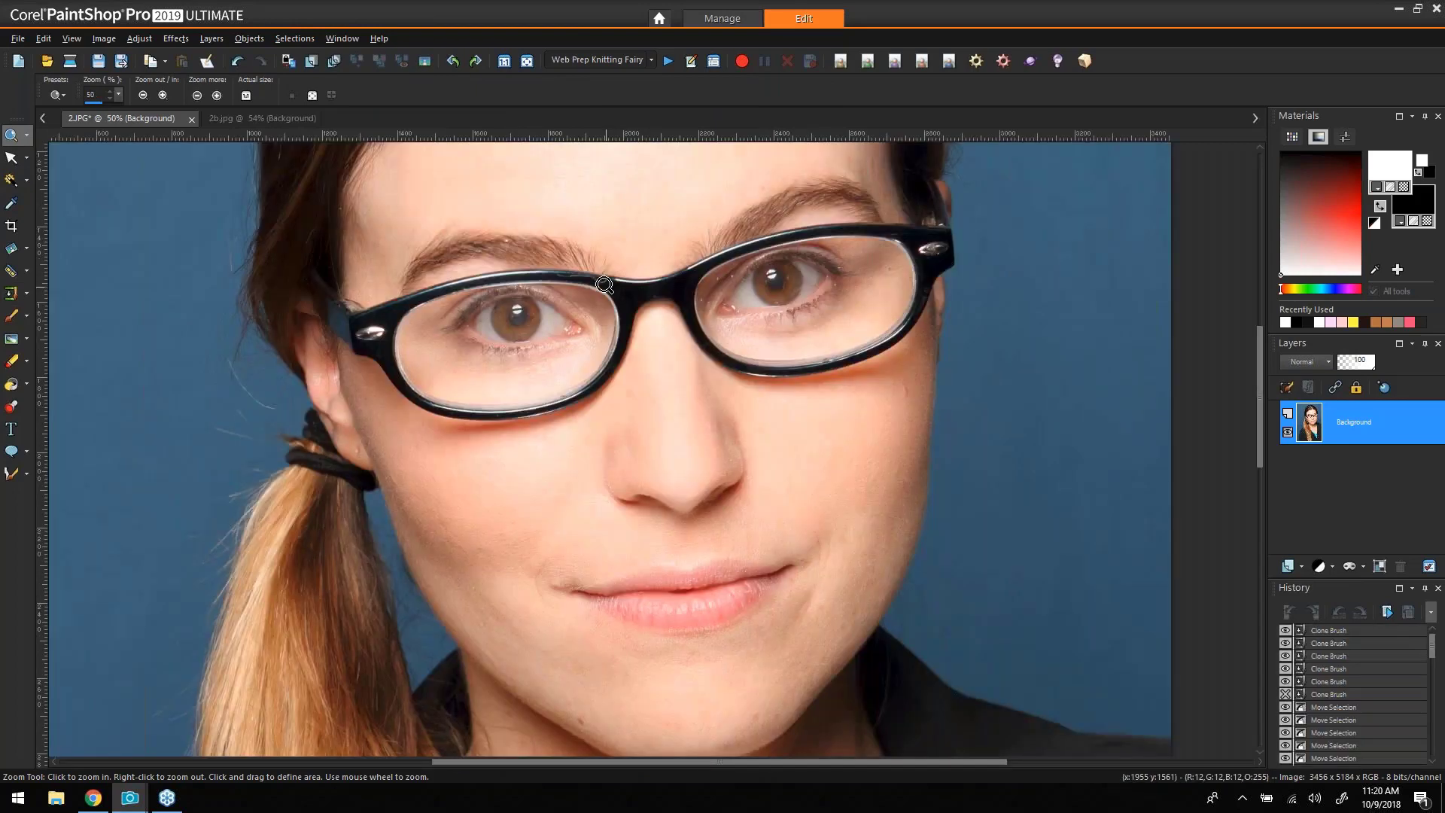
pyautogui.click(604, 284)
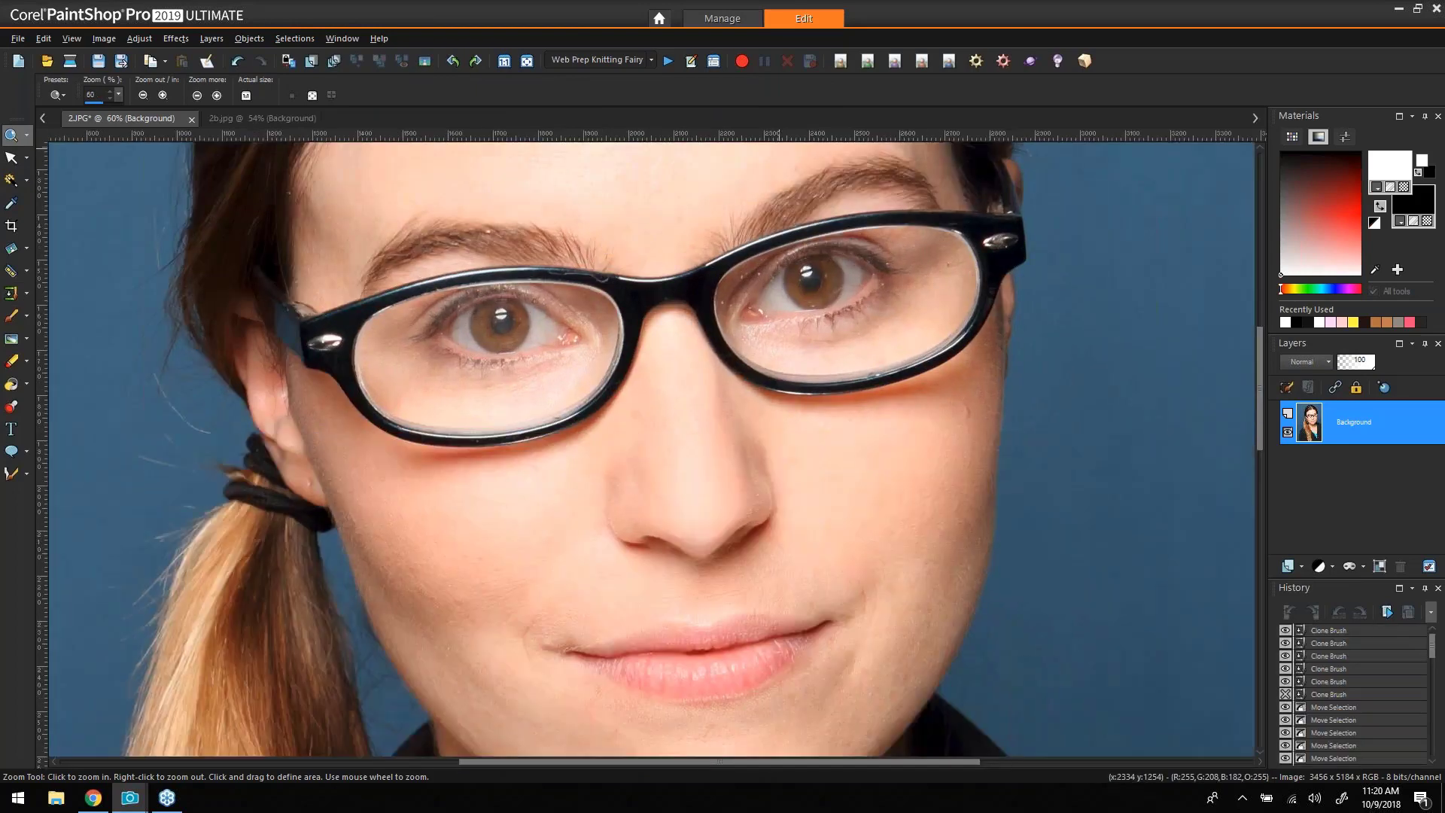
pyautogui.click(334, 60)
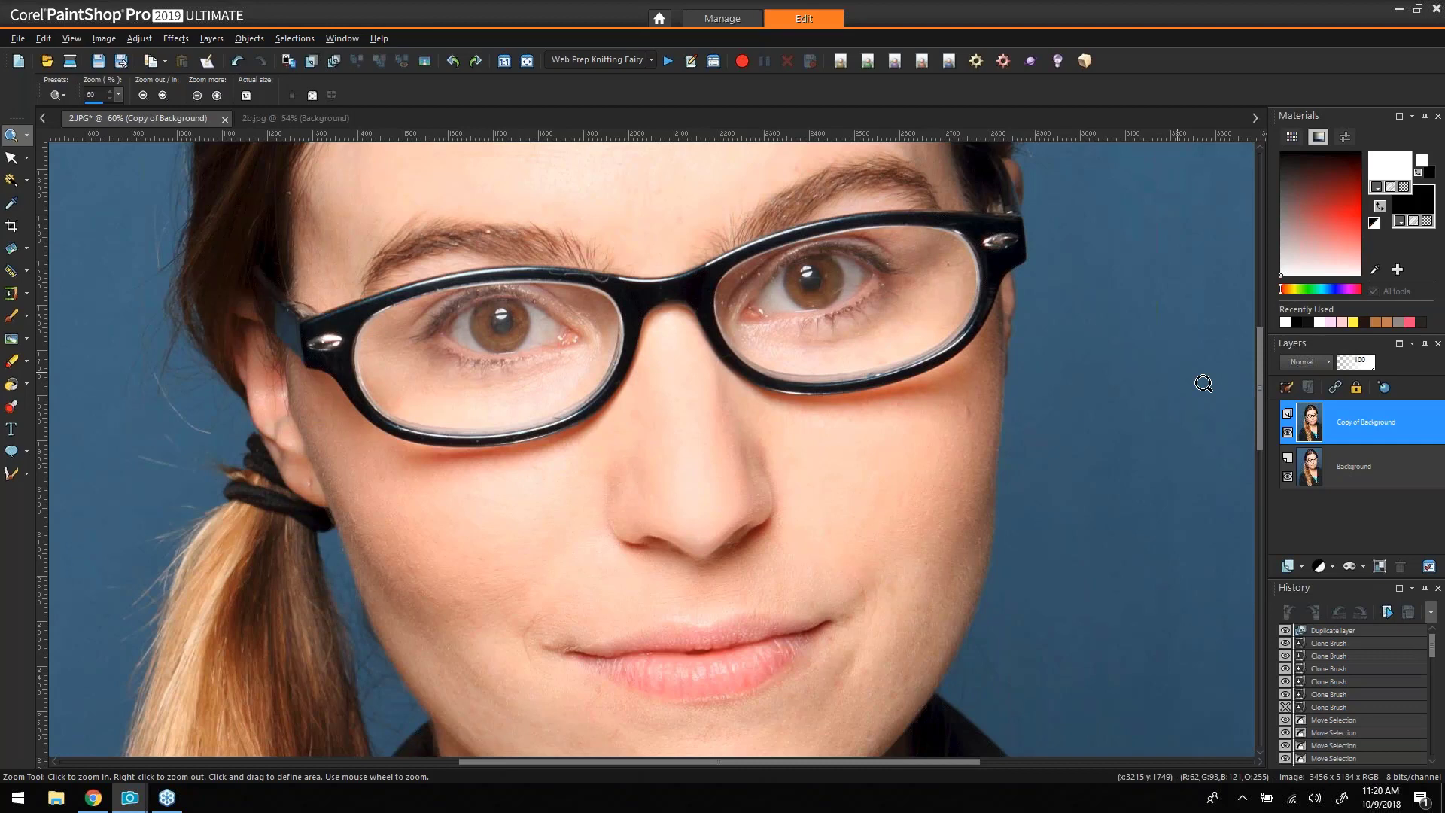
pyautogui.click(333, 60)
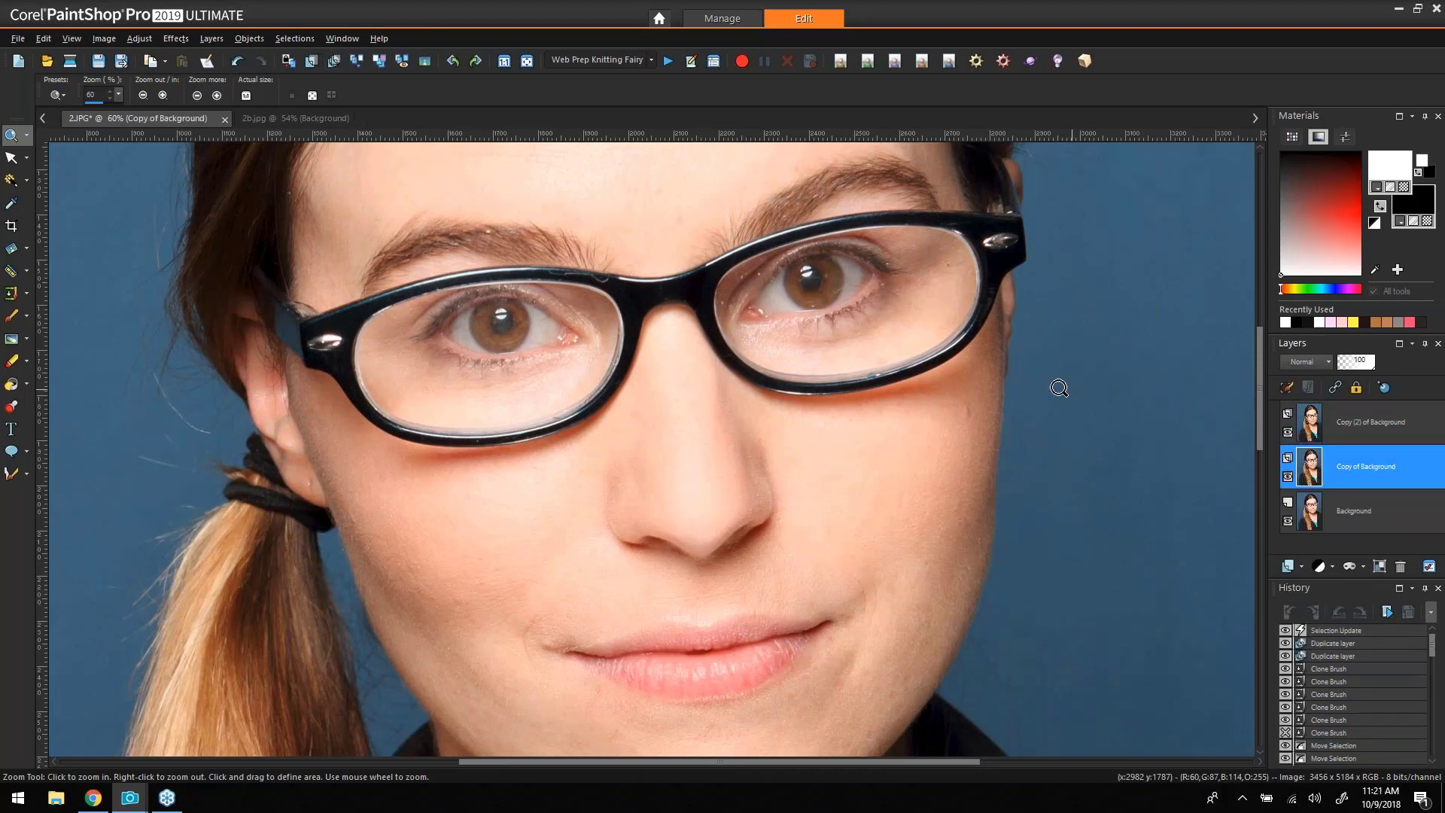
# Apply High Pass Sharpen to the Copy of Background layer with radius 7.00, strength 100 and Soft Light blend mode.
pyautogui.click(138, 39)
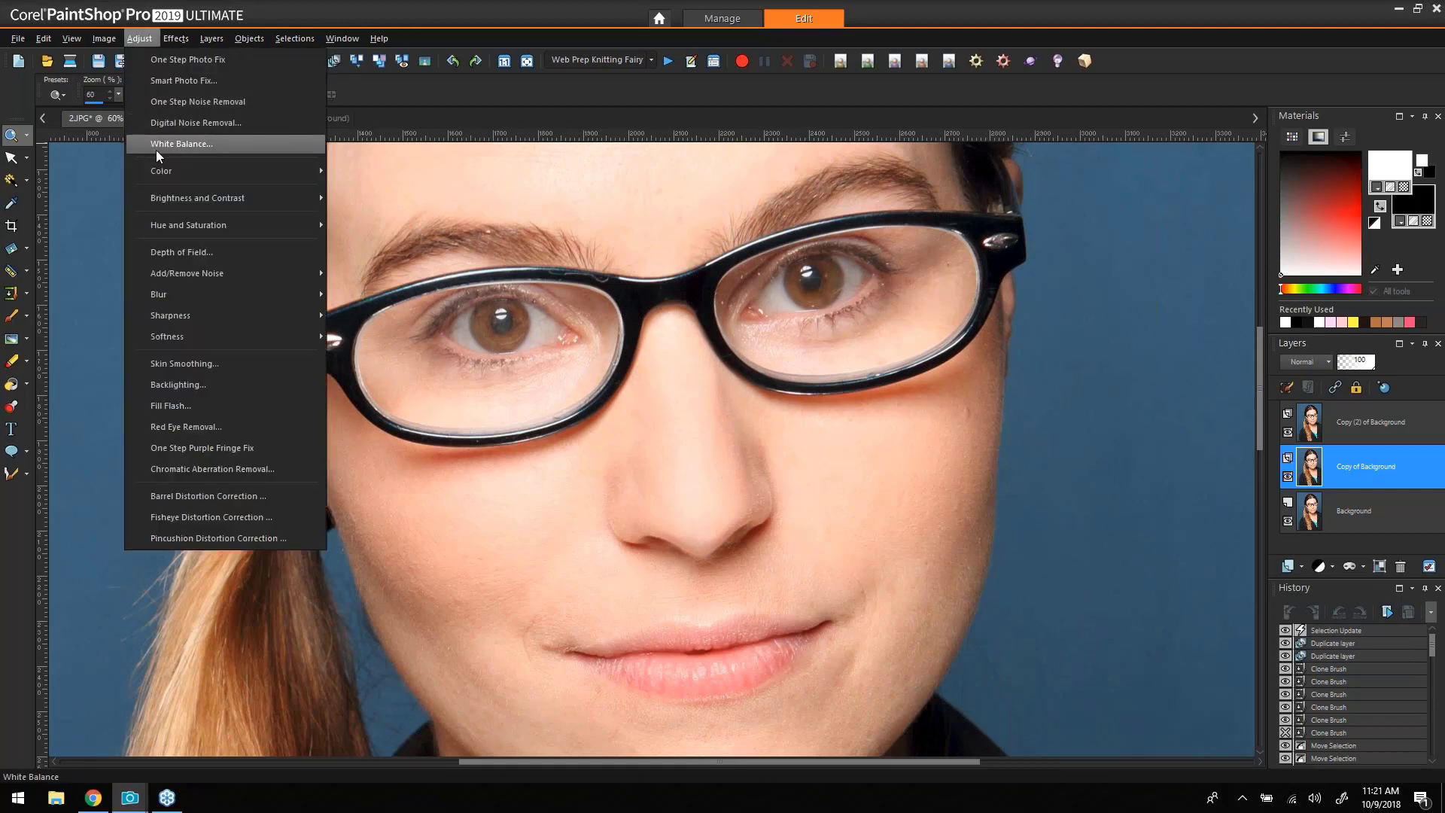
pyautogui.moveTo(227, 315)
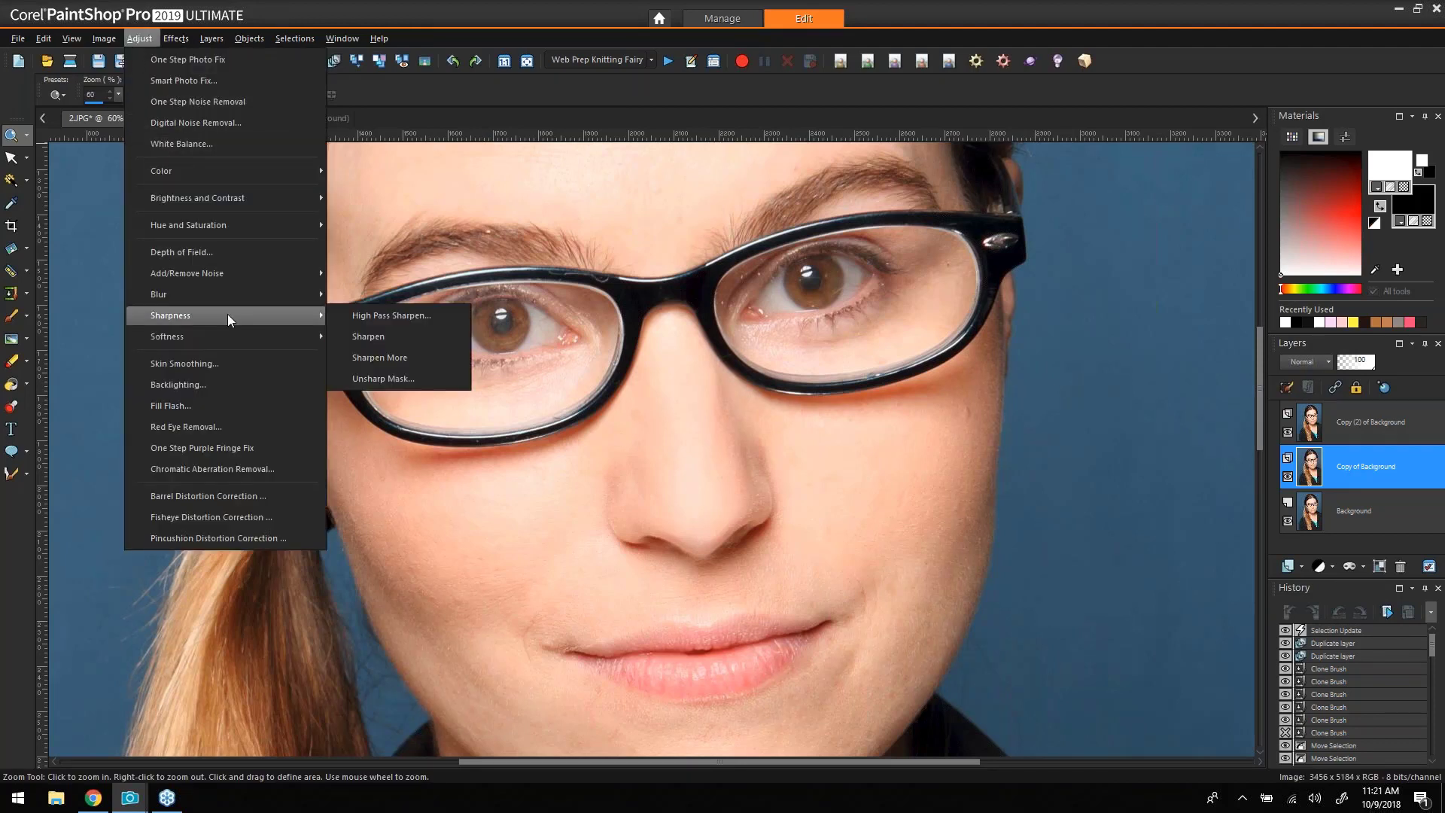
pyautogui.click(417, 314)
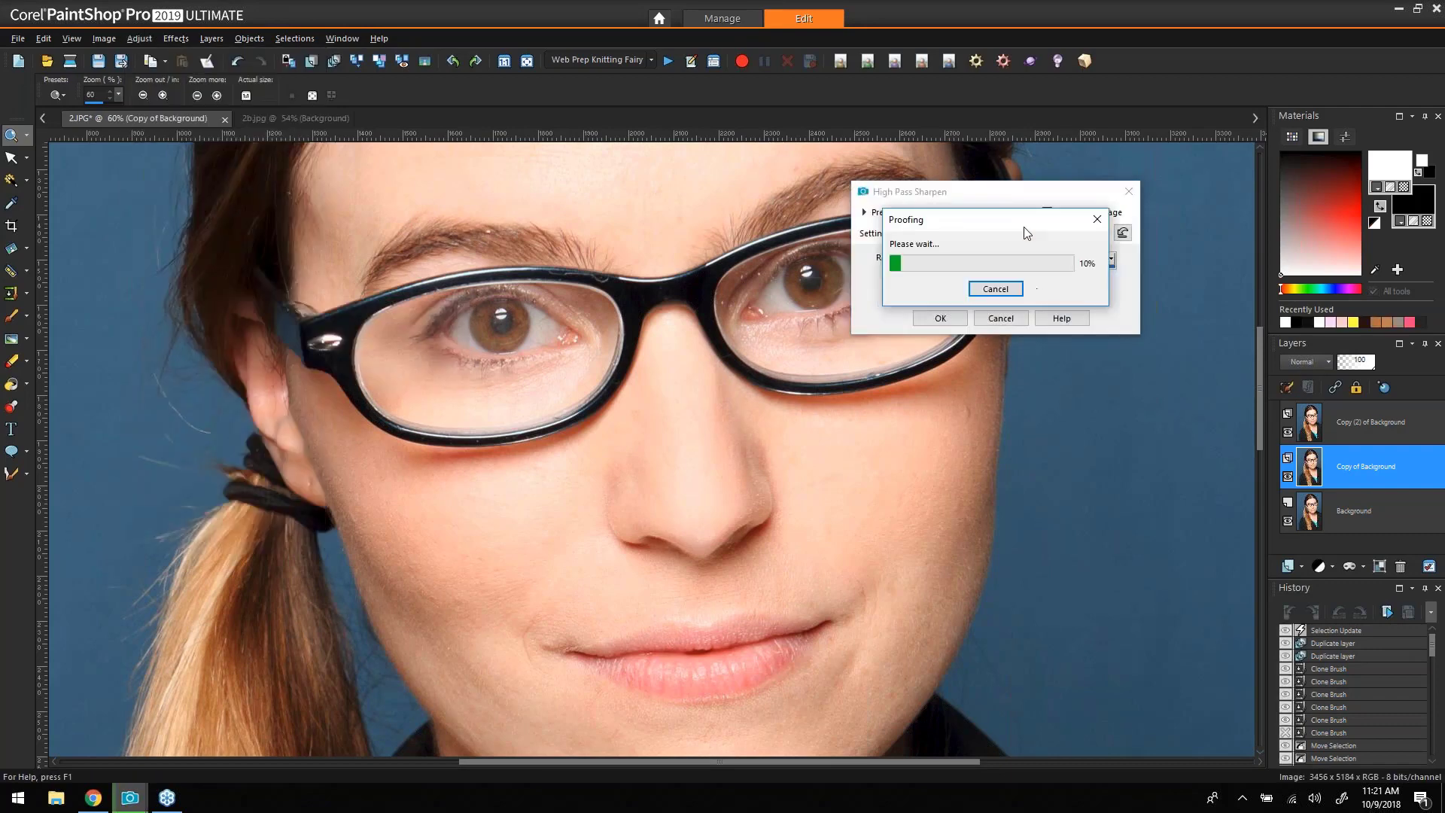
pyautogui.moveTo(1024, 226); pyautogui.dragTo(1162, 365)
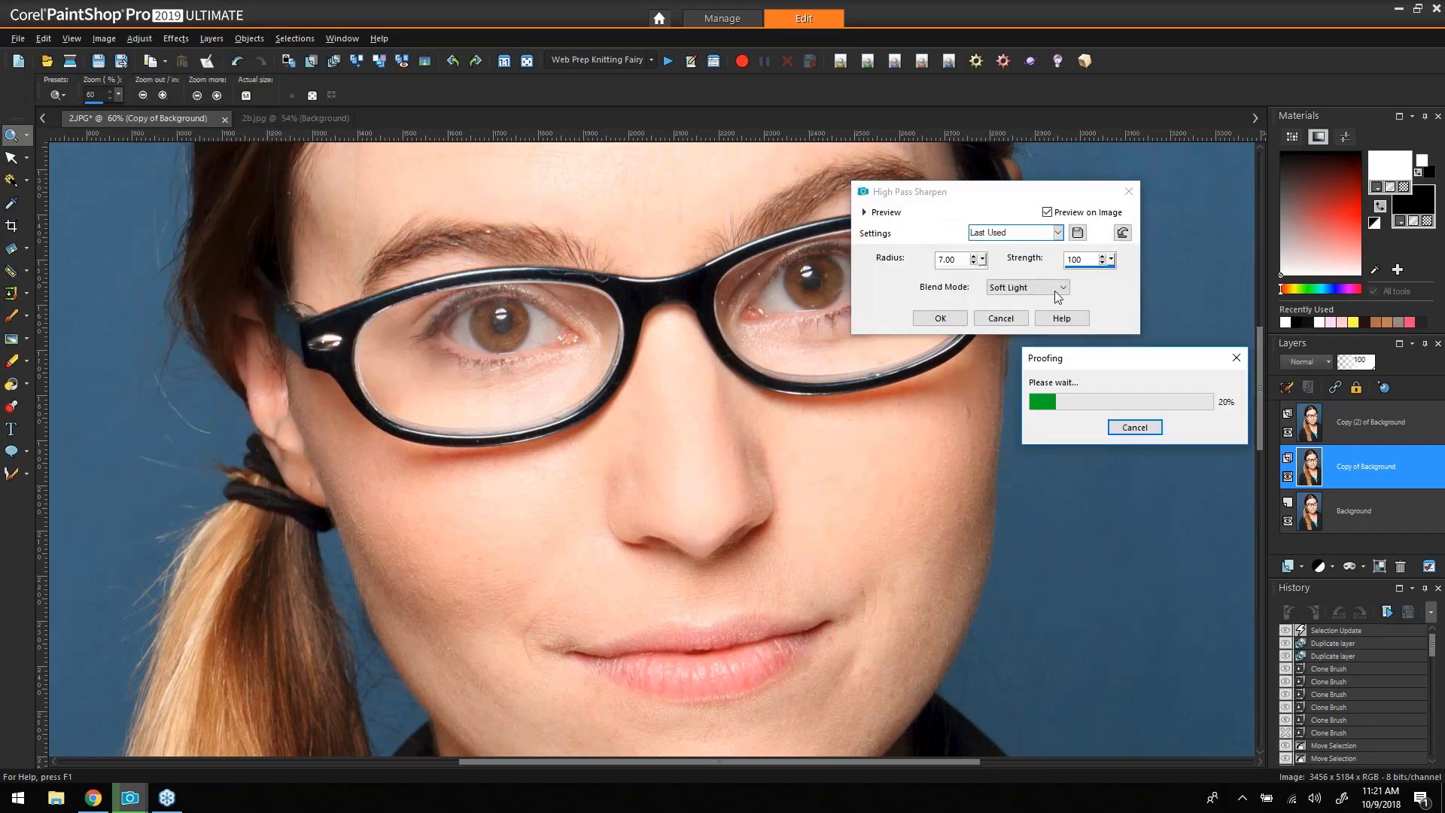
pyautogui.click(946, 319)
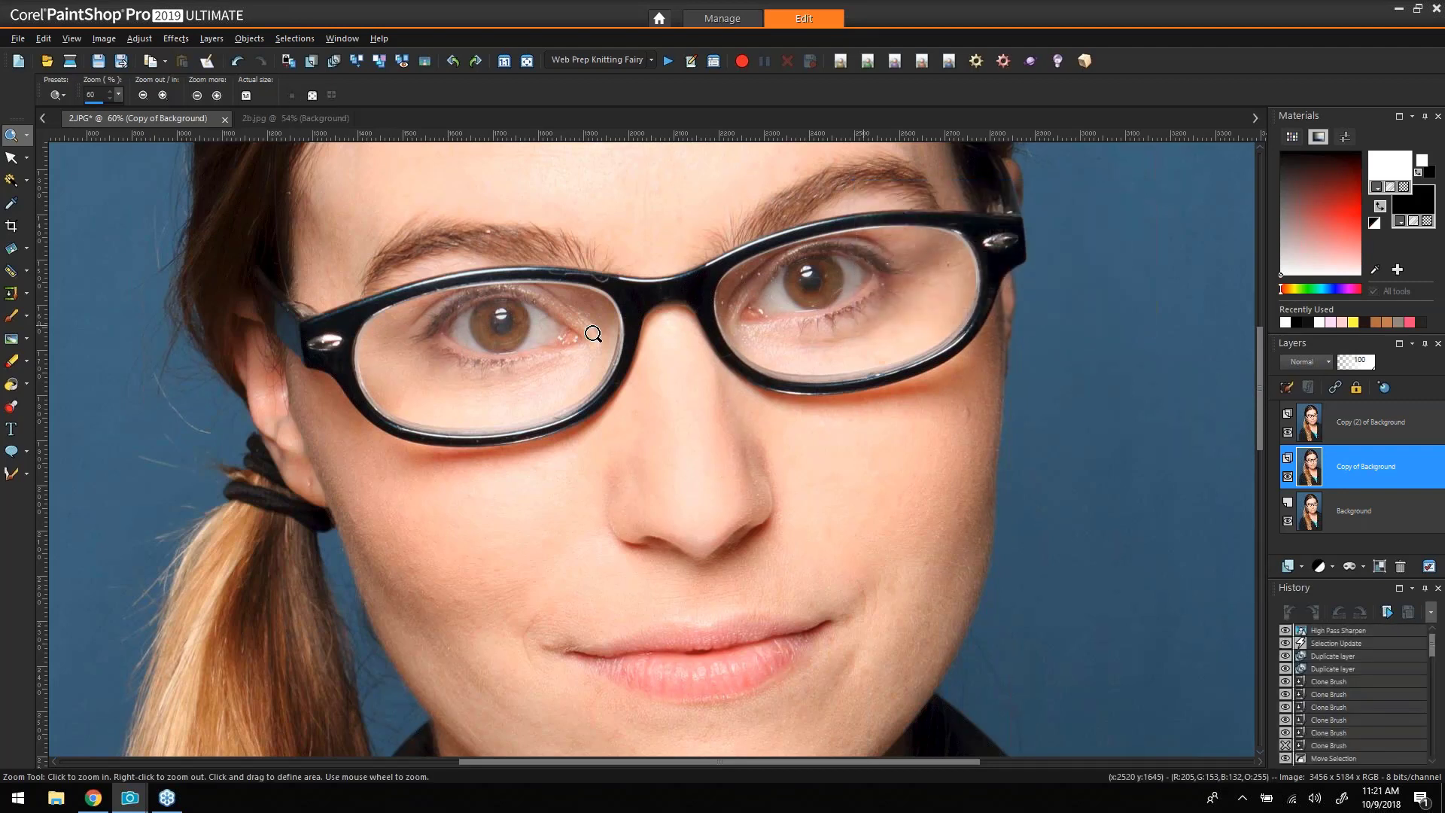
# Erase both irises on the Copy (2) of Background layer with the Eraser at size 72 and opacity 100.
pyautogui.click(12, 360)
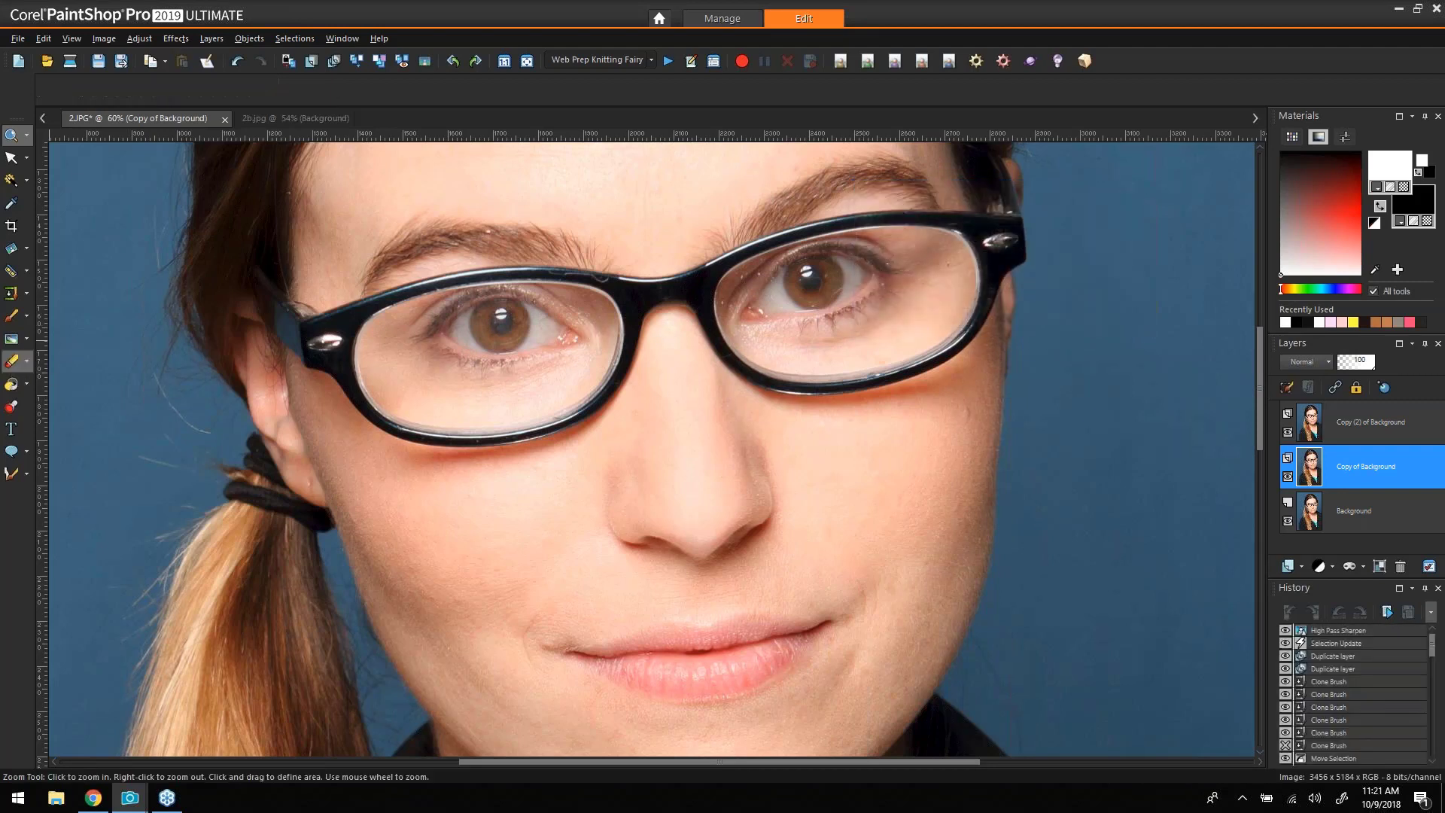
pyautogui.click(1348, 423)
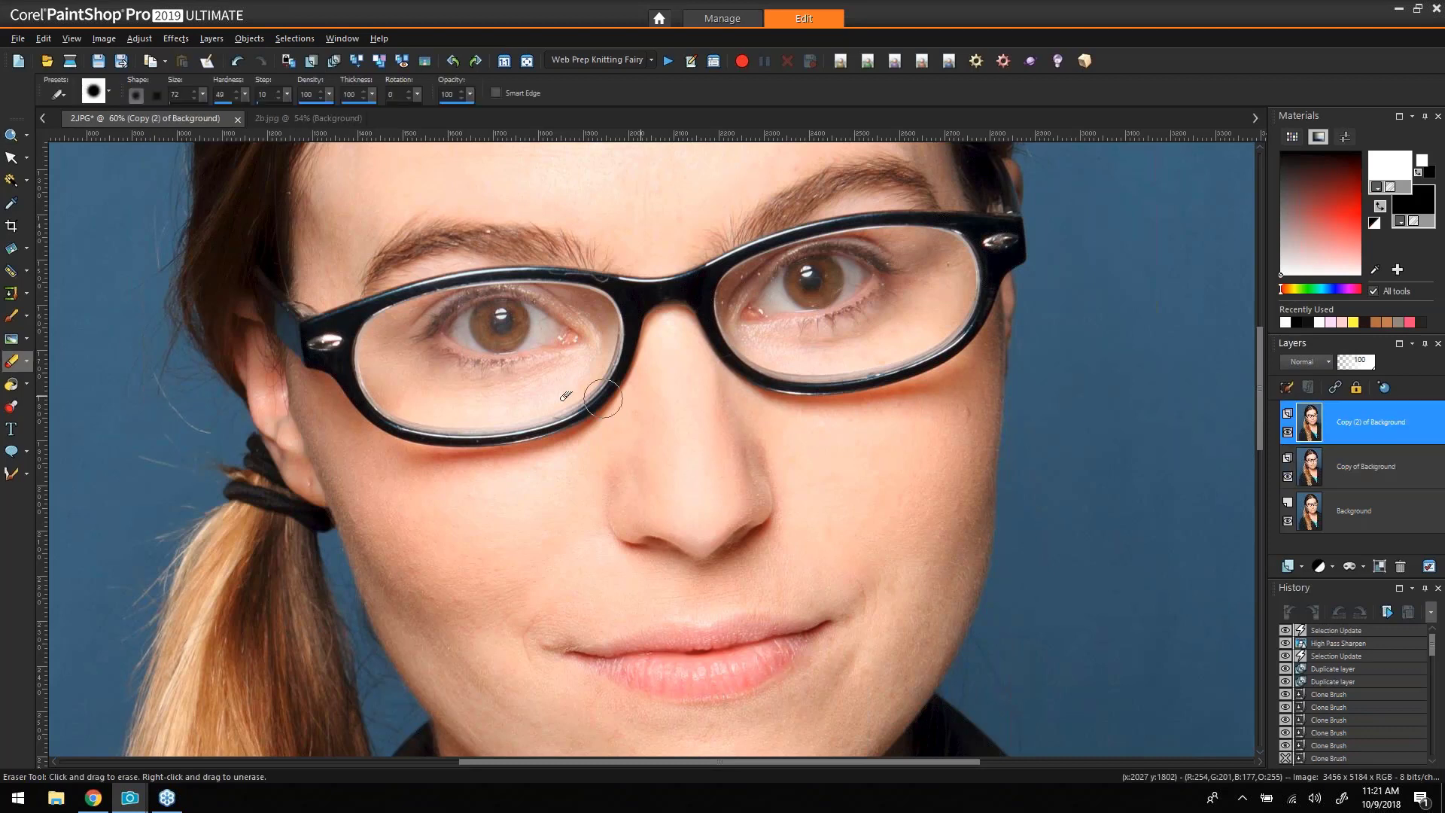
pyautogui.moveTo(493, 324); pyautogui.dragTo(516, 323)
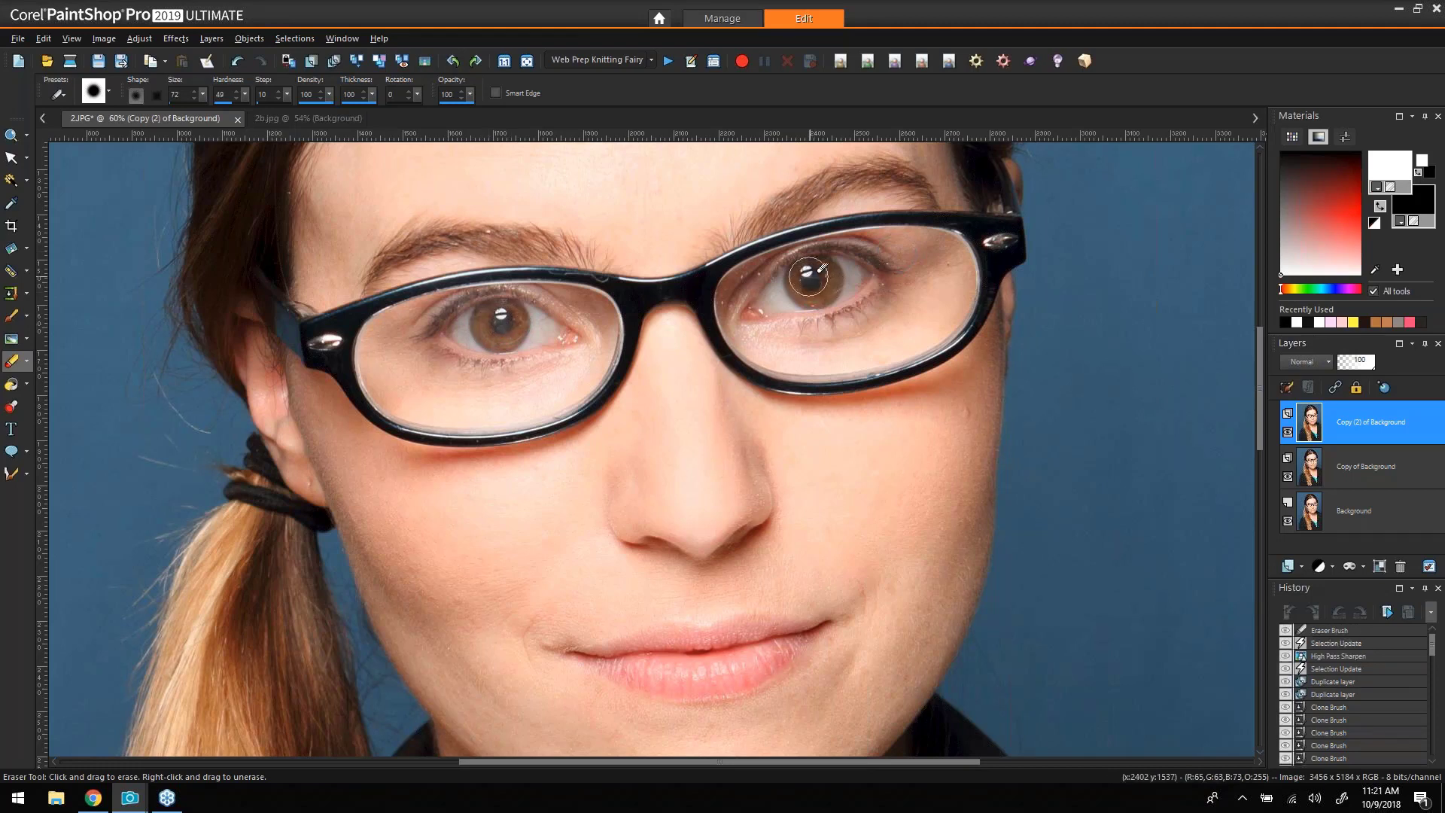
pyautogui.moveTo(809, 287); pyautogui.dragTo(812, 278)
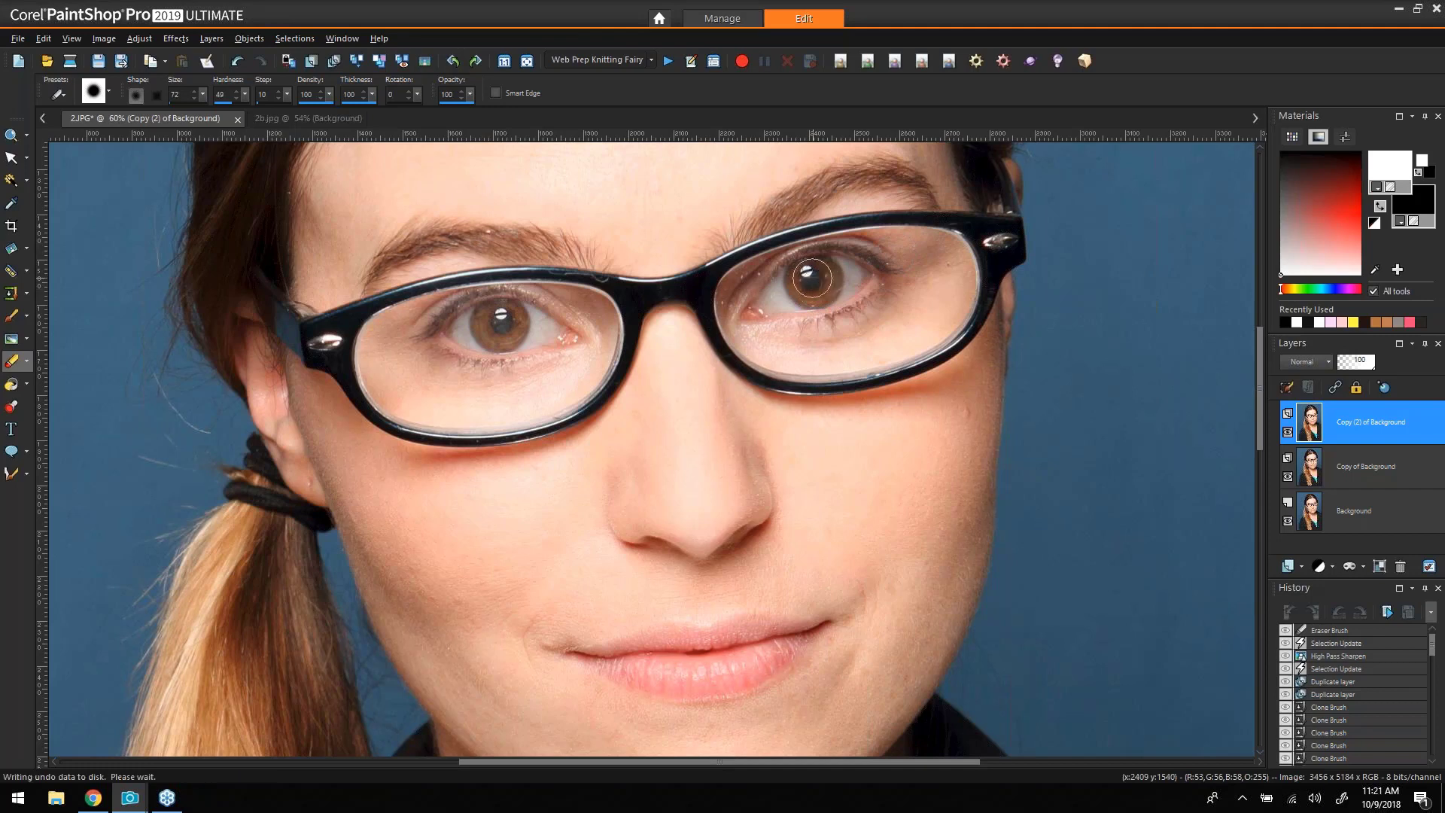
# Brighten the lower part of both irises on Copy of Background with a white Paint Brush at size 37, opacity 20, SoftLight blend.
pyautogui.click(1348, 465)
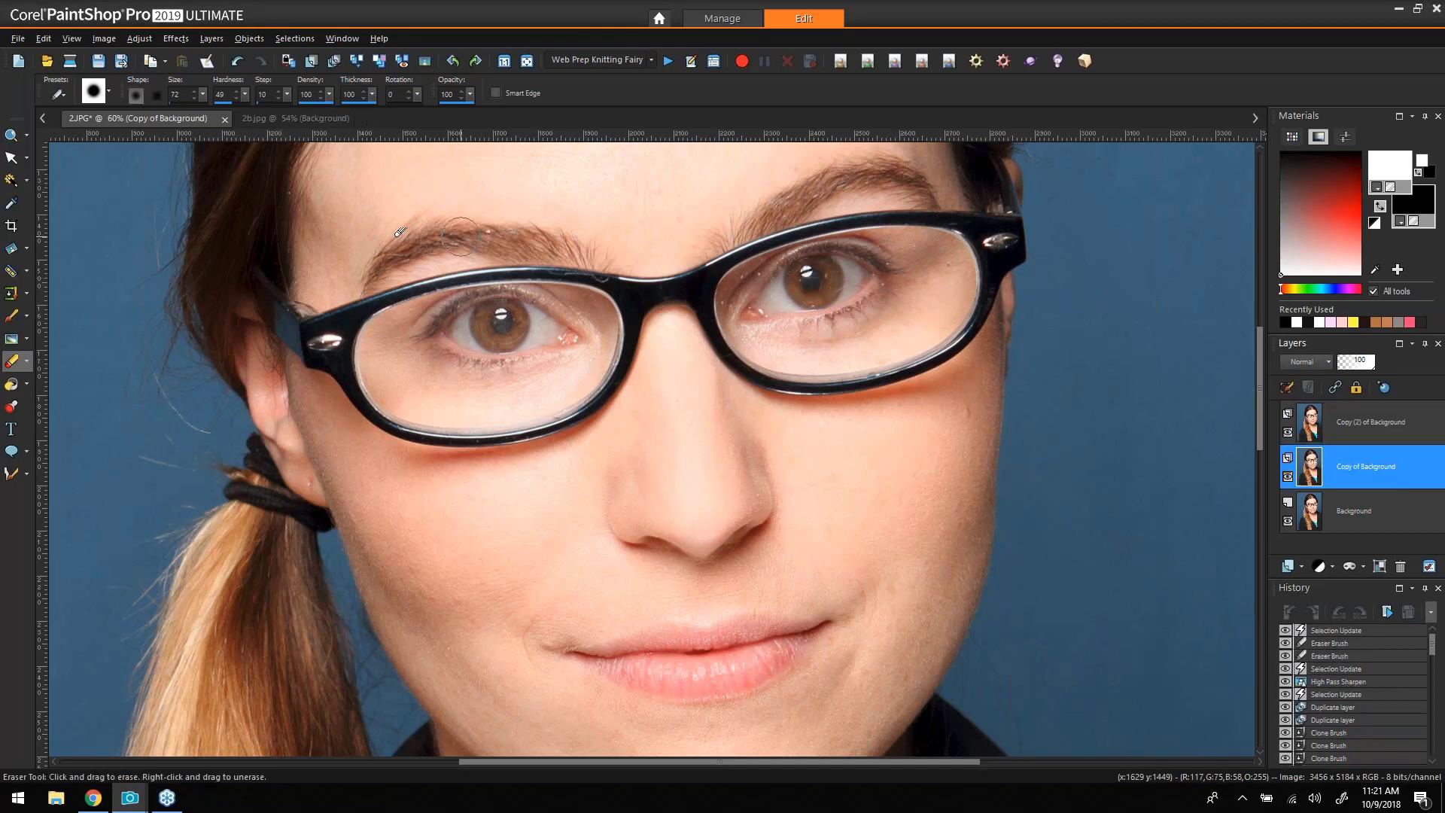
pyautogui.click(11, 322)
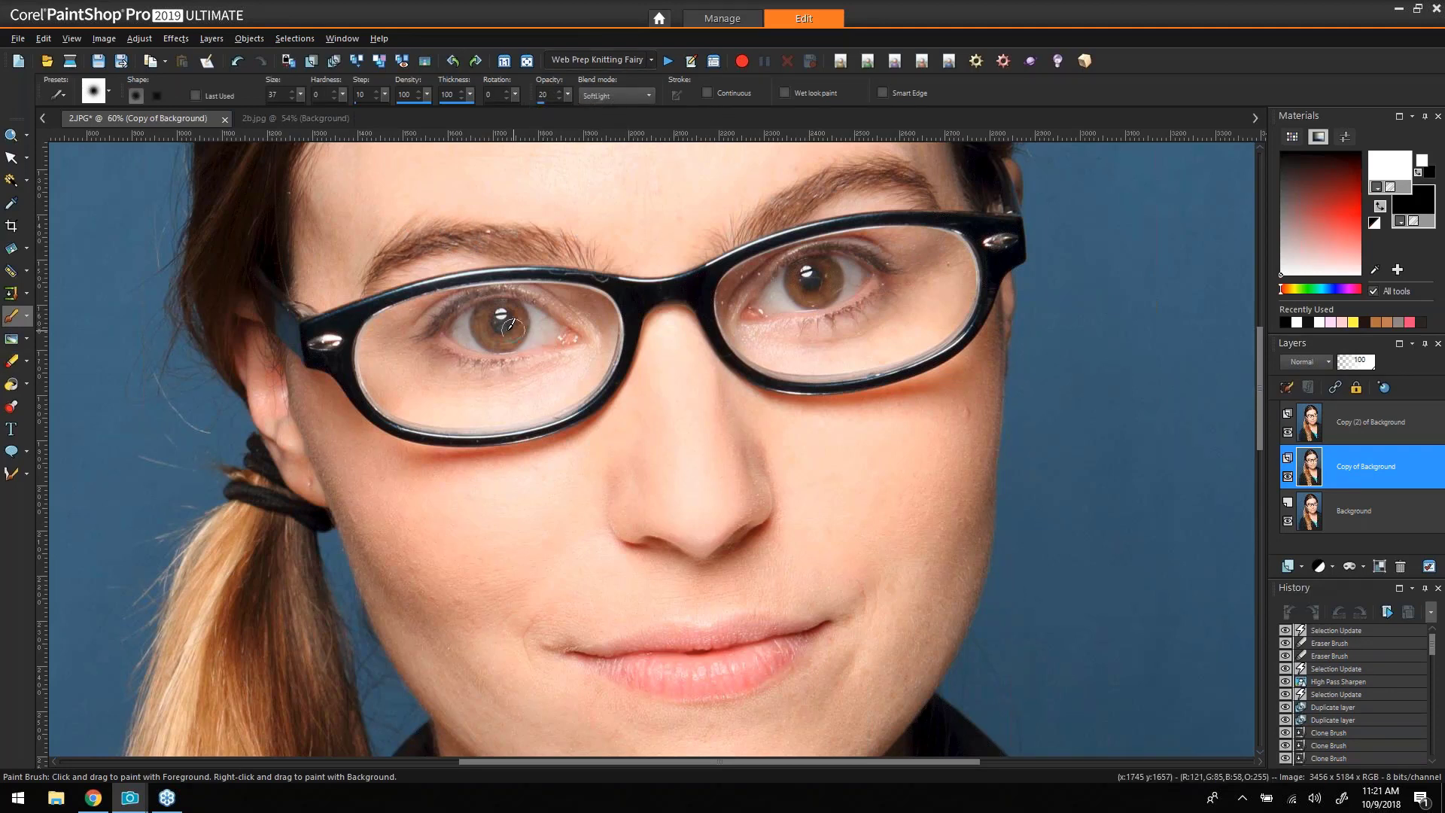
pyautogui.moveTo(511, 325); pyautogui.dragTo(518, 337)
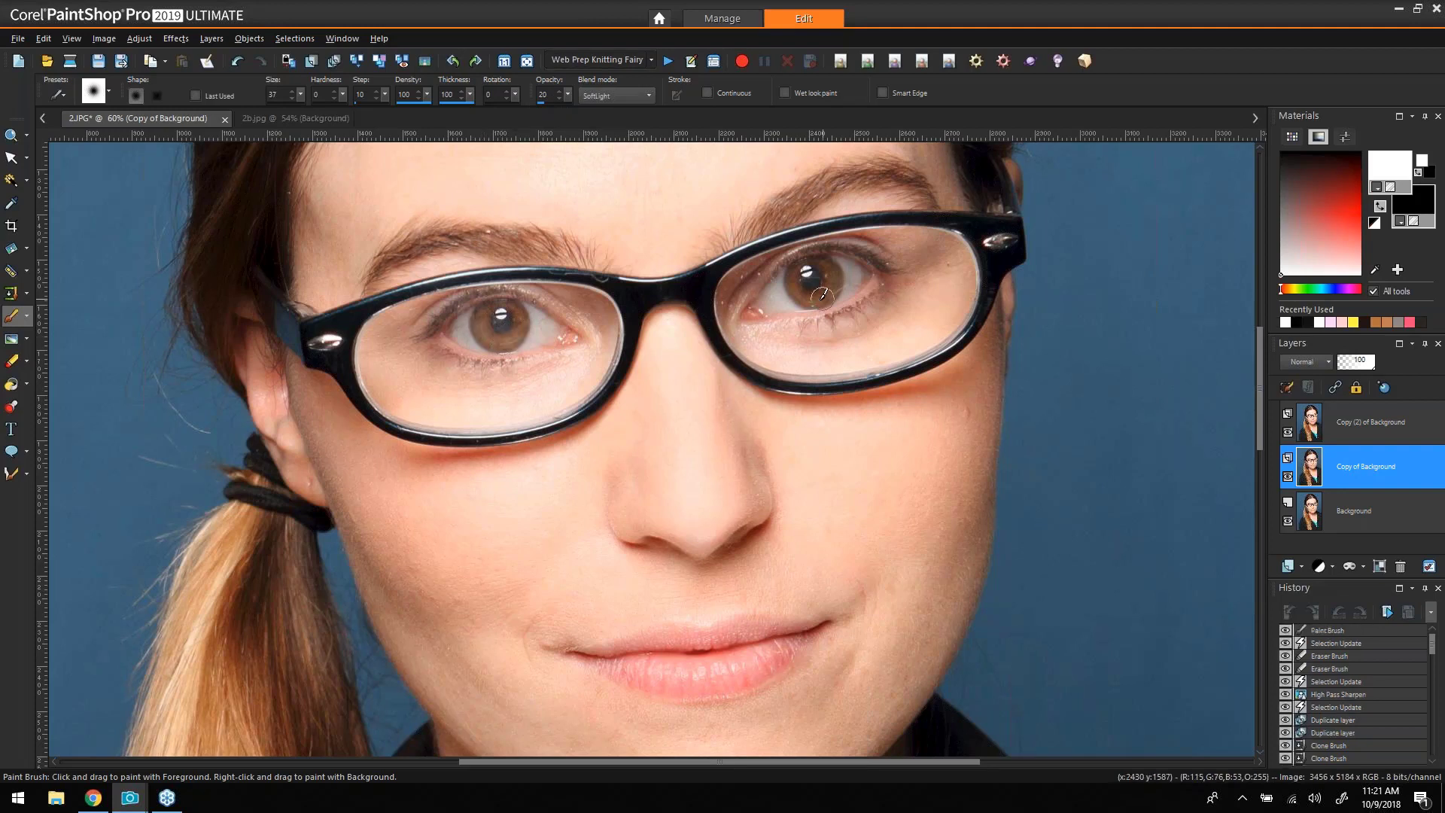
pyautogui.moveTo(822, 294); pyautogui.dragTo(811, 297)
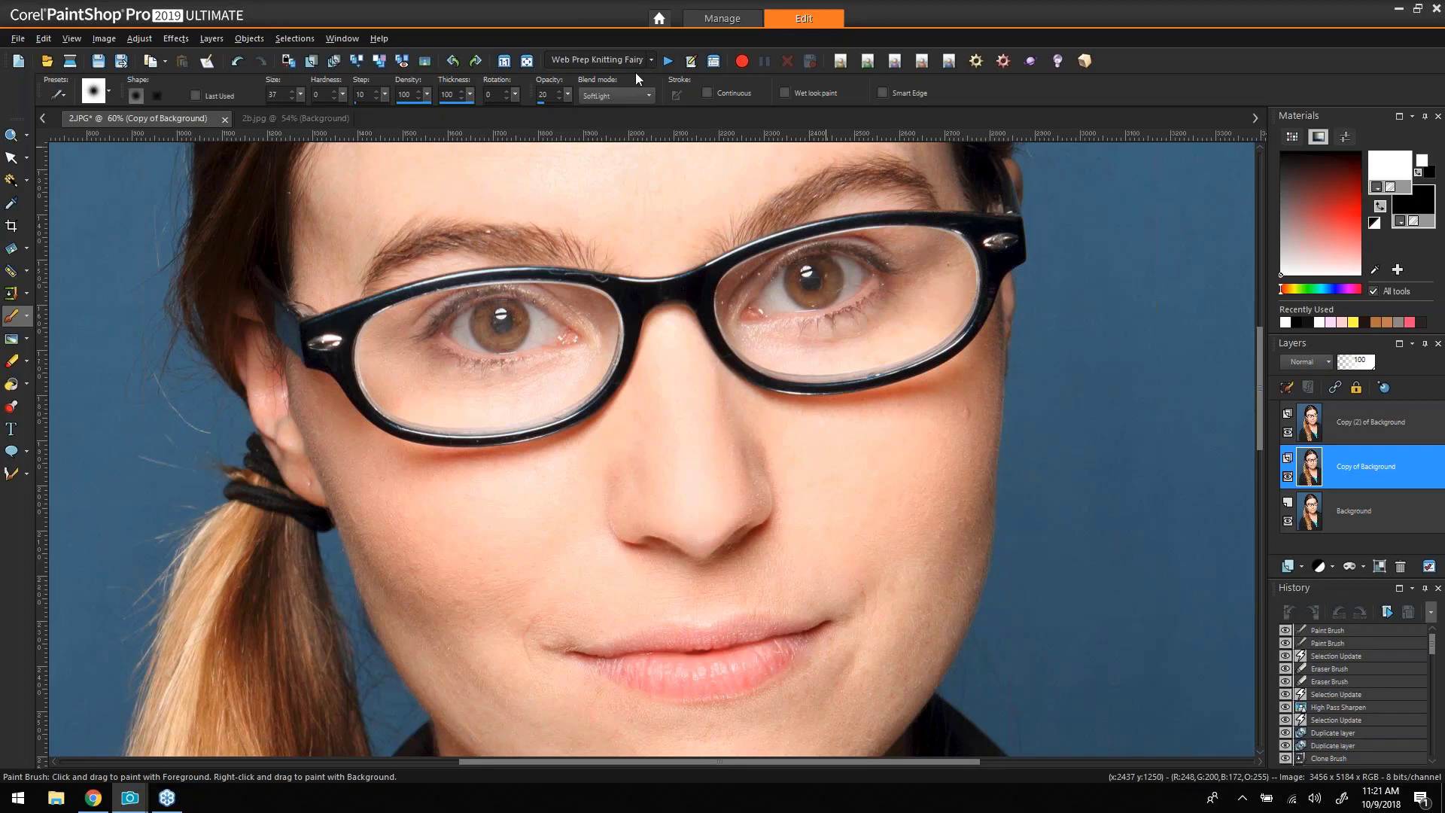
# View the whole portrait and toggle the Copy of Background layer's visibility off and on to compare the eye sharpening.
pyautogui.click(527, 60)
pyautogui.click(1288, 476)
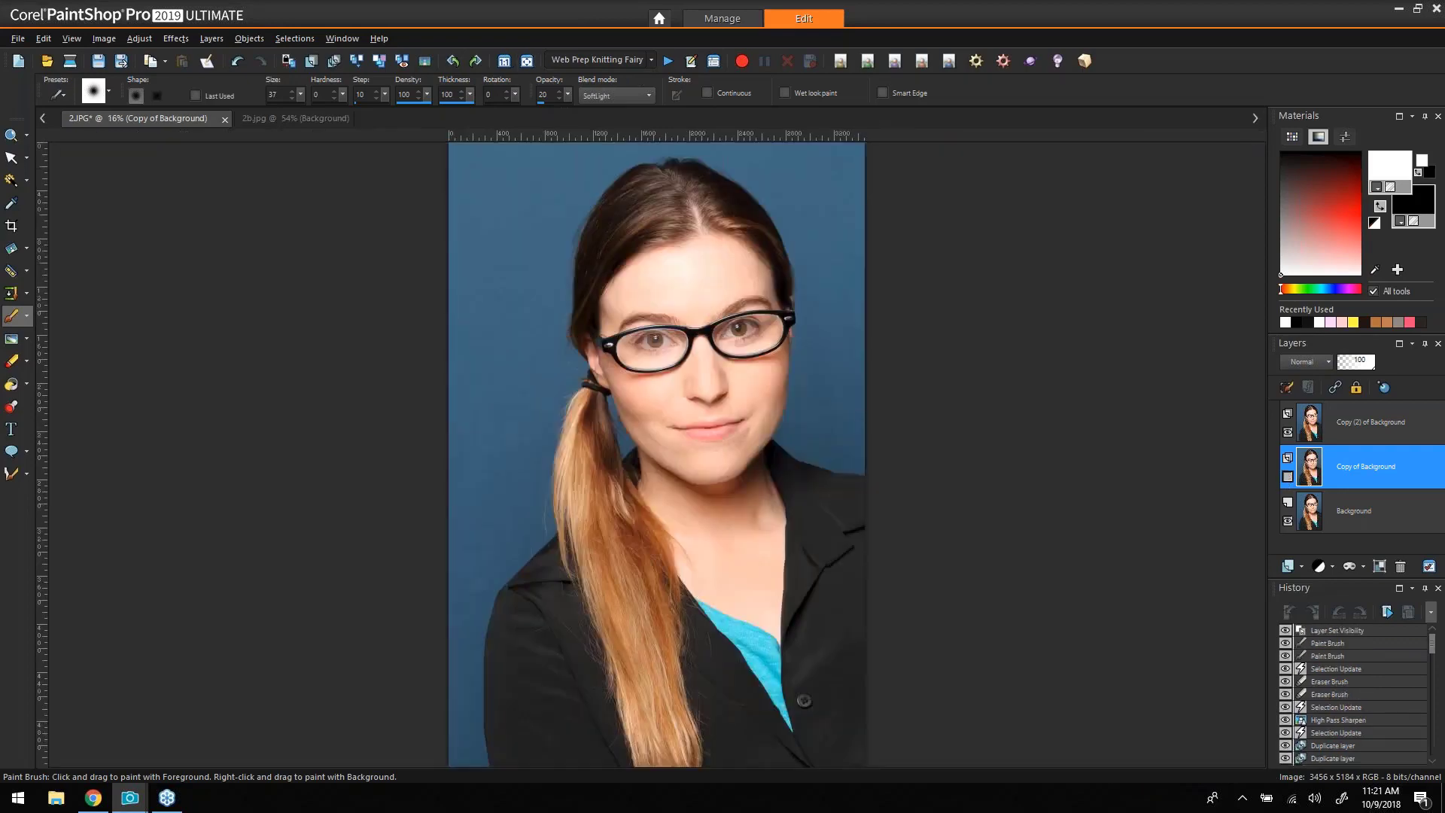
pyautogui.click(1288, 476)
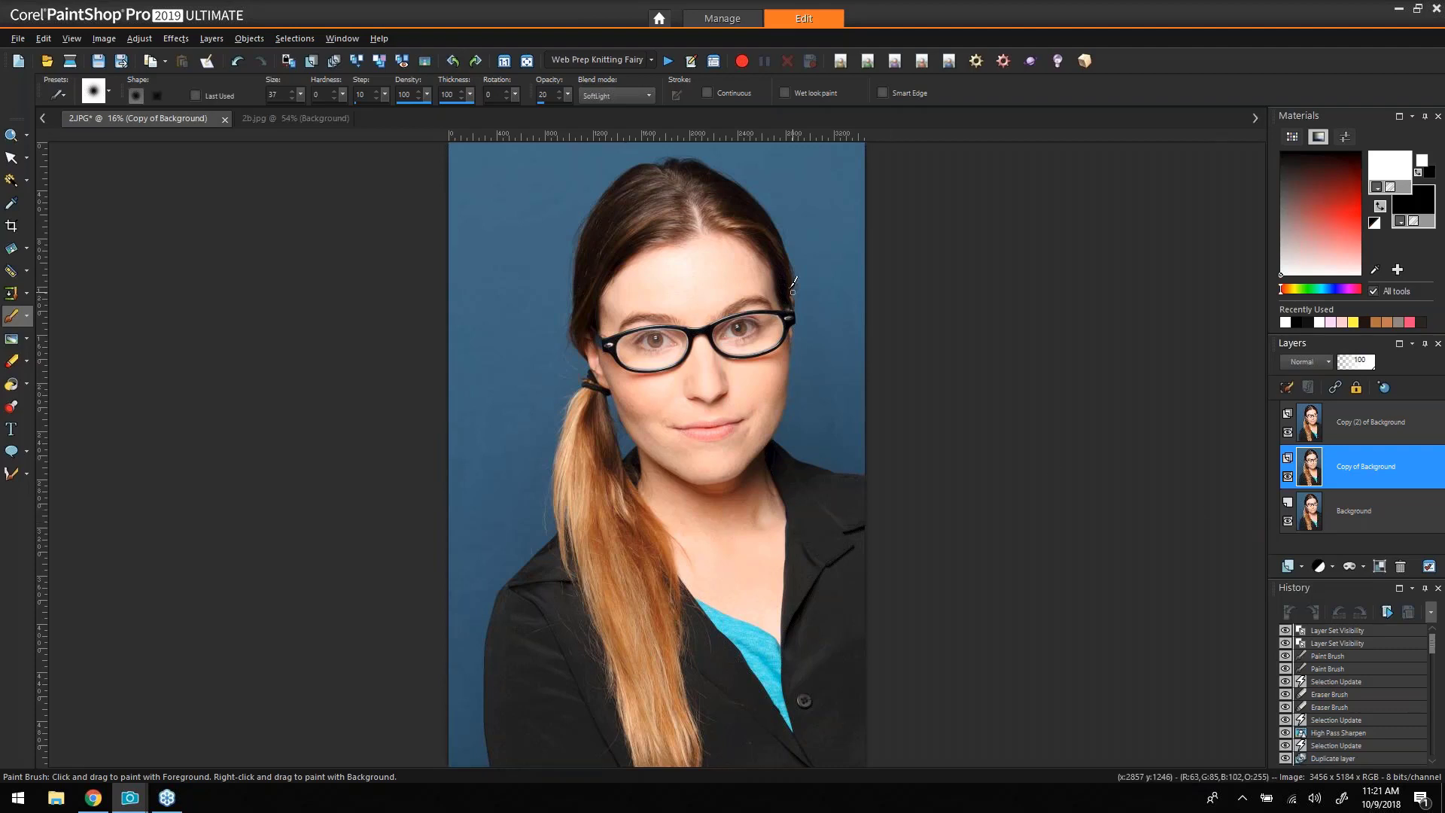
# Merge all layers of the 2.JPG portrait, and view the 2b.jpg hallway image before returning to the portrait.
pyautogui.click(380, 61)
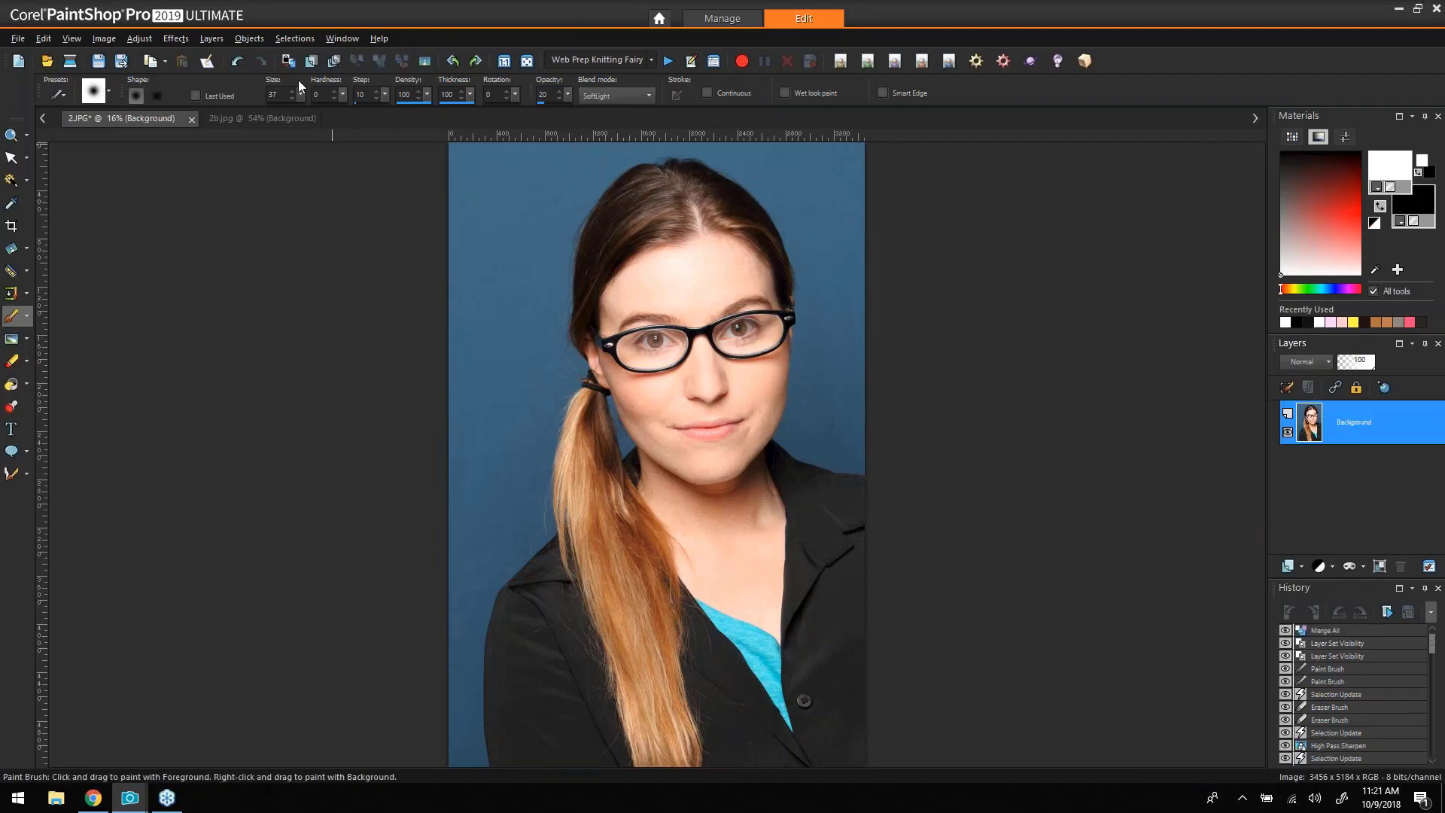
pyautogui.click(258, 120)
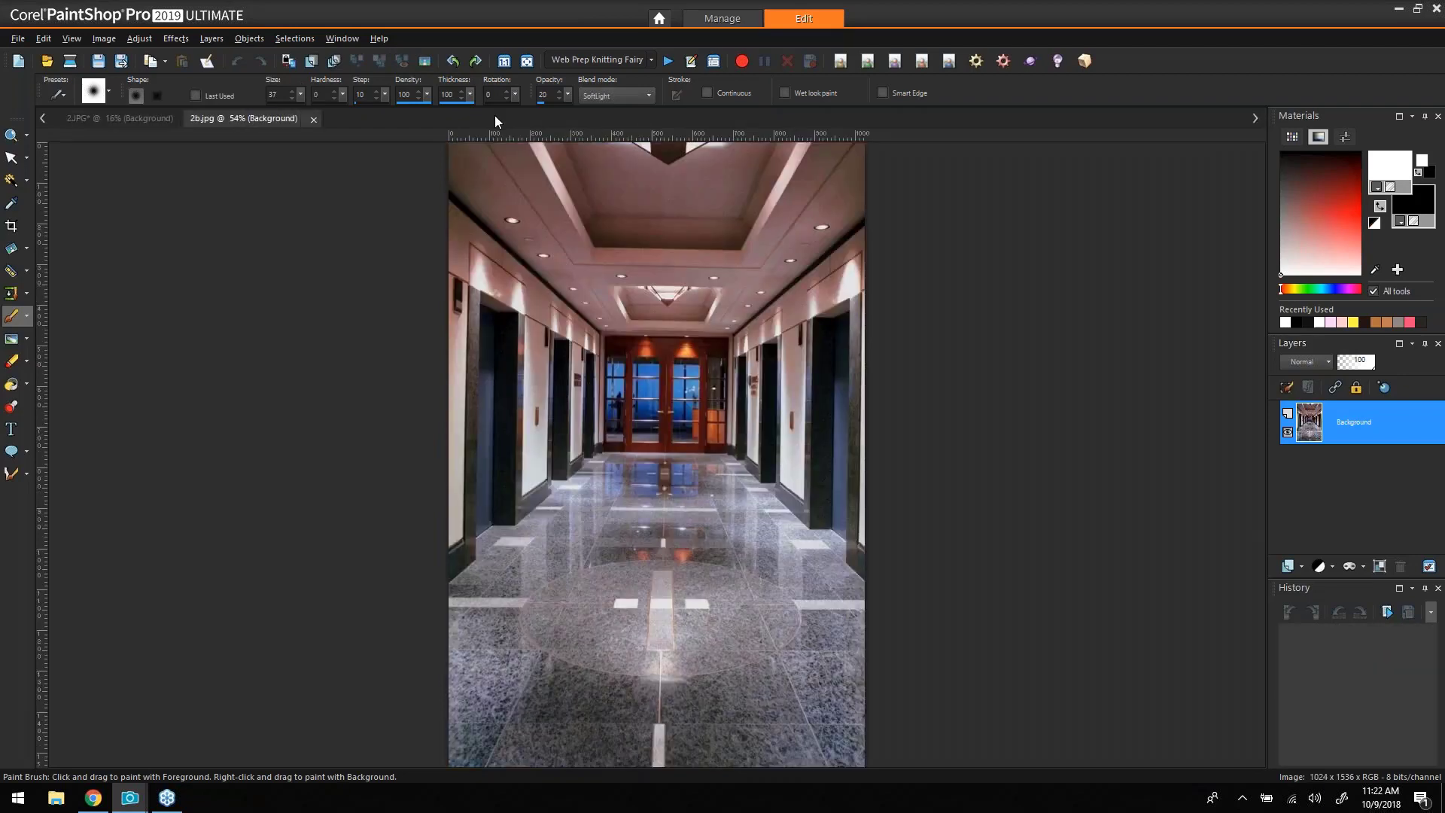
pyautogui.click(104, 116)
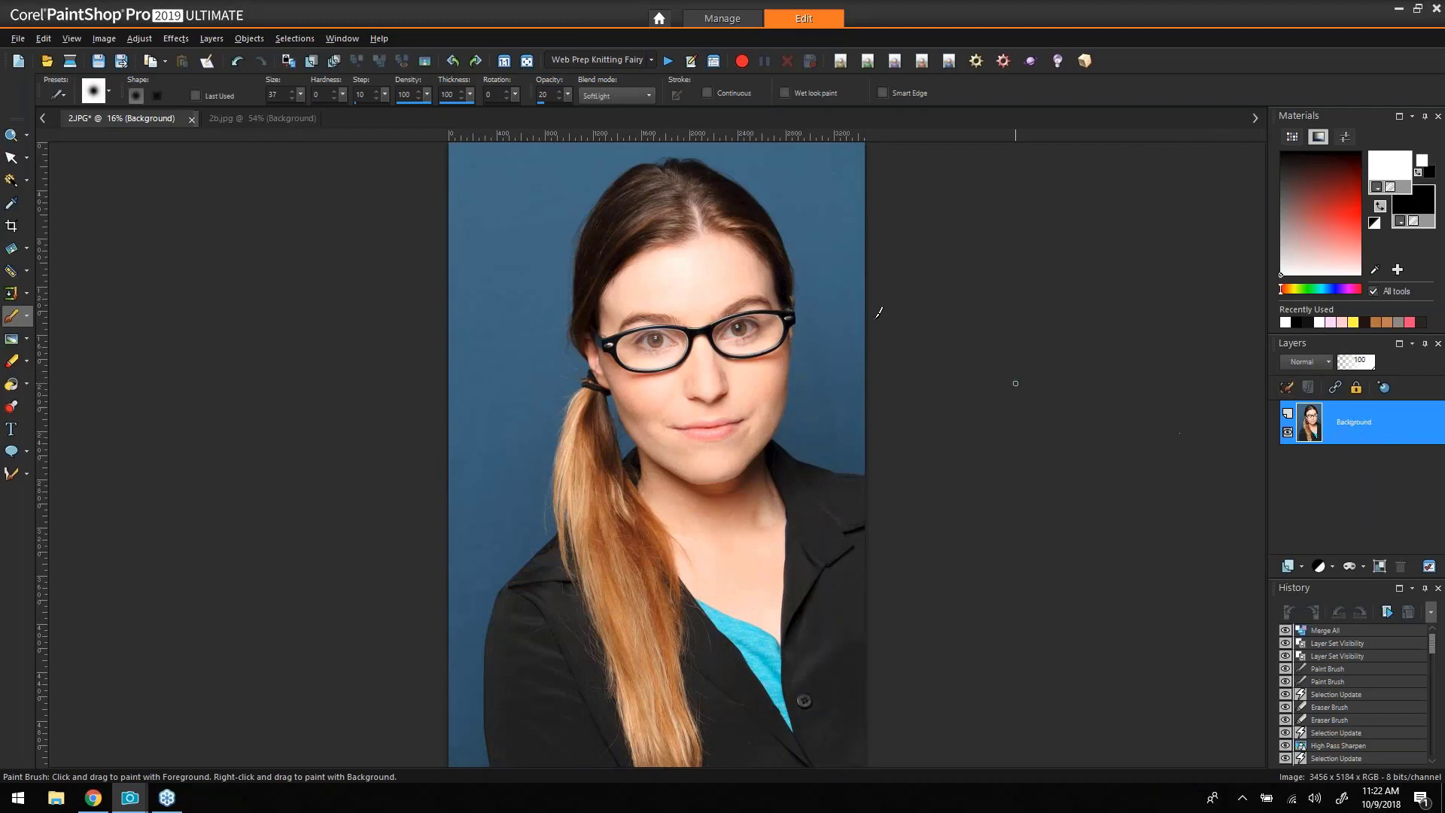
# Duplicate the merged Background layer of the 2.JPG portrait and look through the available photo adjustments.
pyautogui.click(333, 62)
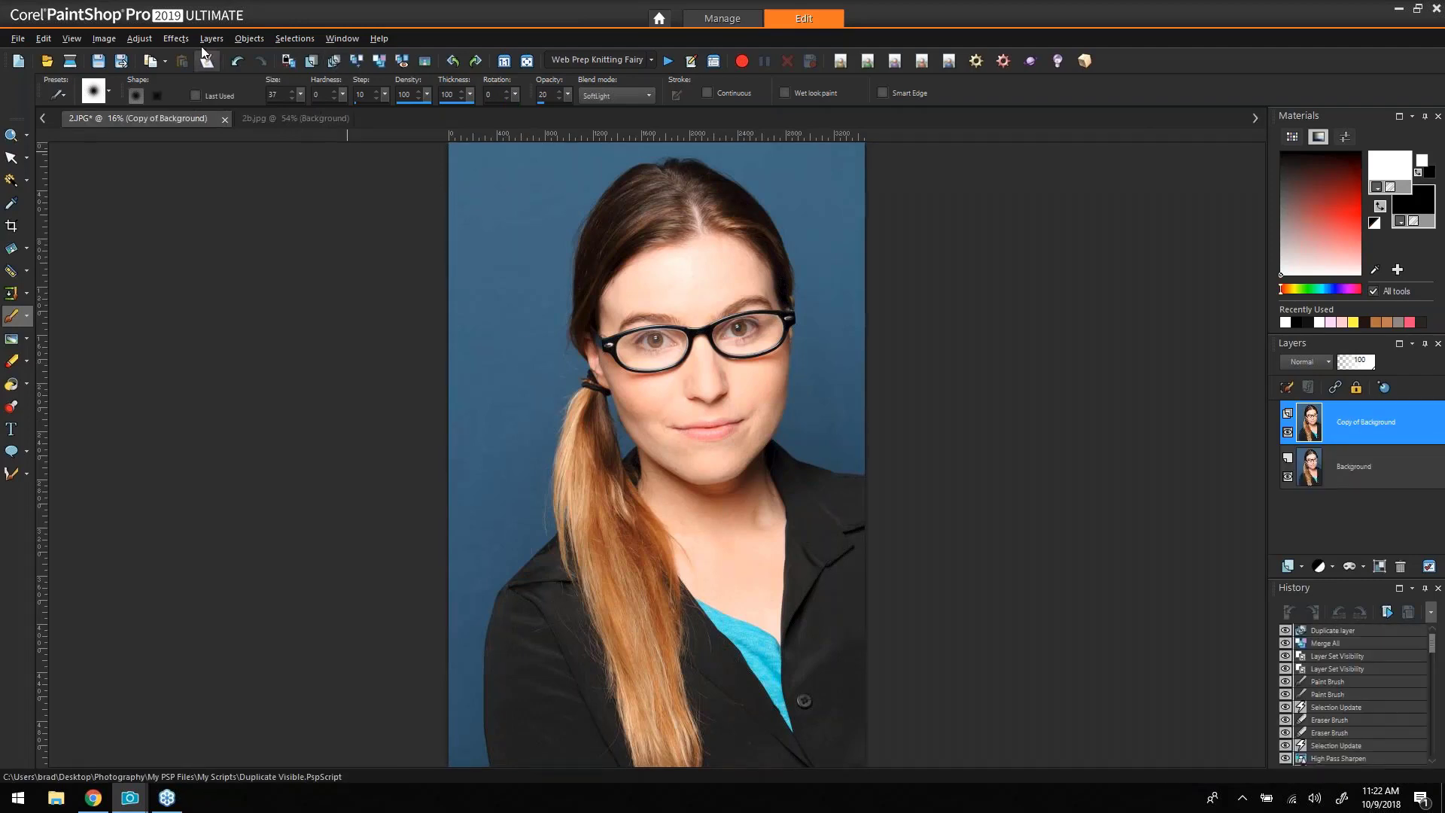
pyautogui.click(177, 39)
pyautogui.moveTo(142, 42)
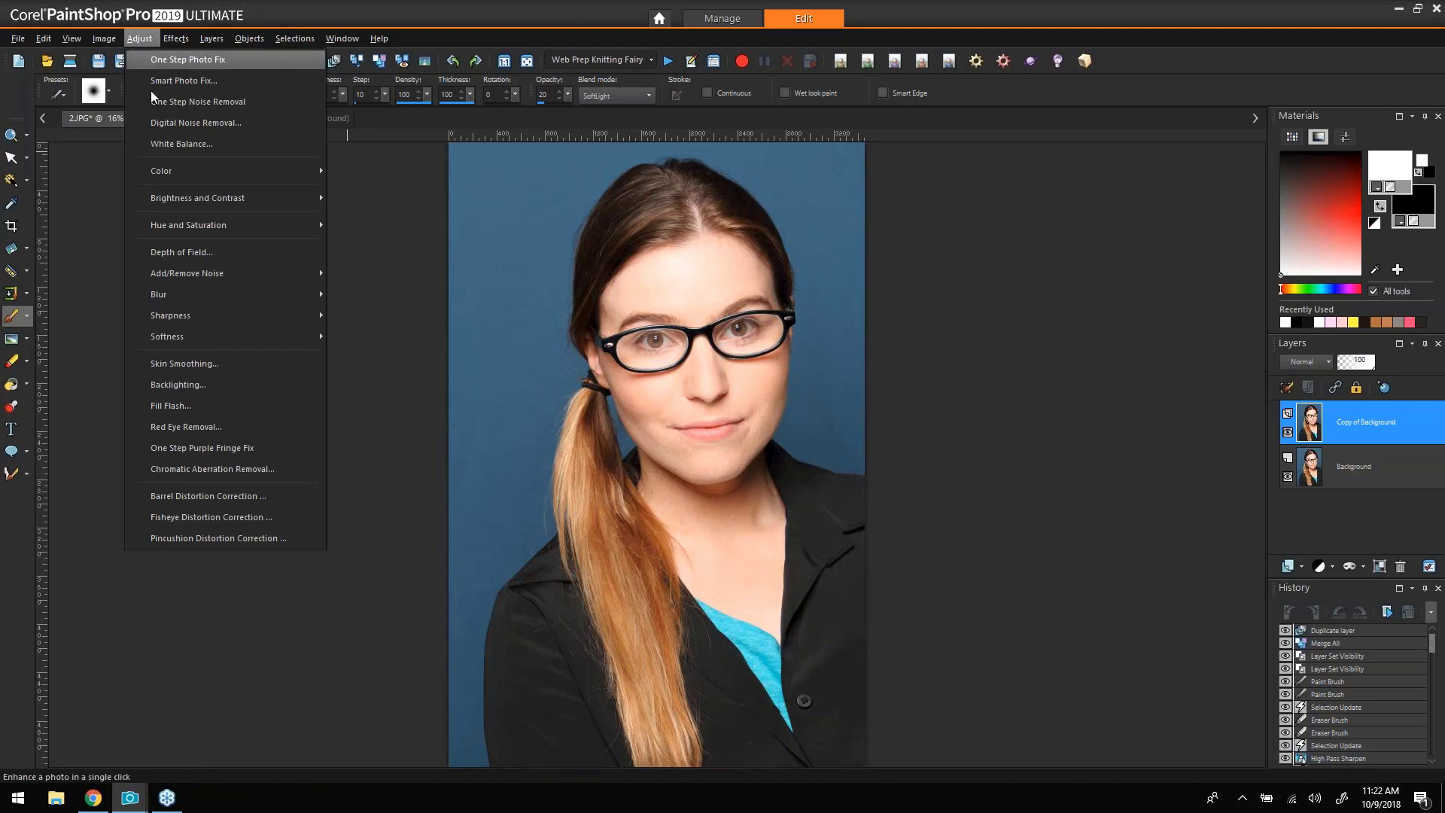
pyautogui.click(139, 38)
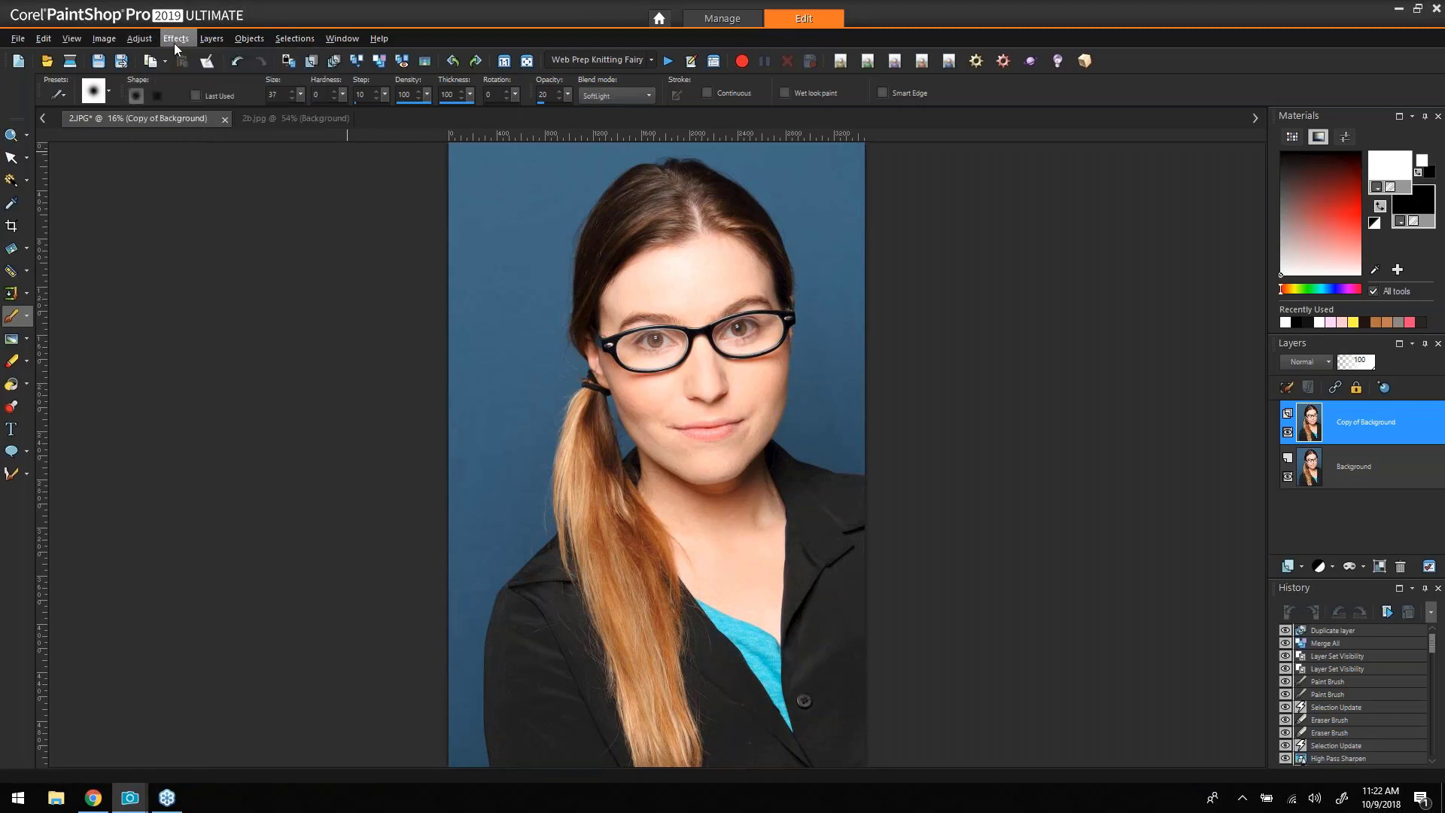
# Start the Object Extractor and outline the woman's whole silhouette, including the small gap between her ponytail and neck.
pyautogui.click(109, 41)
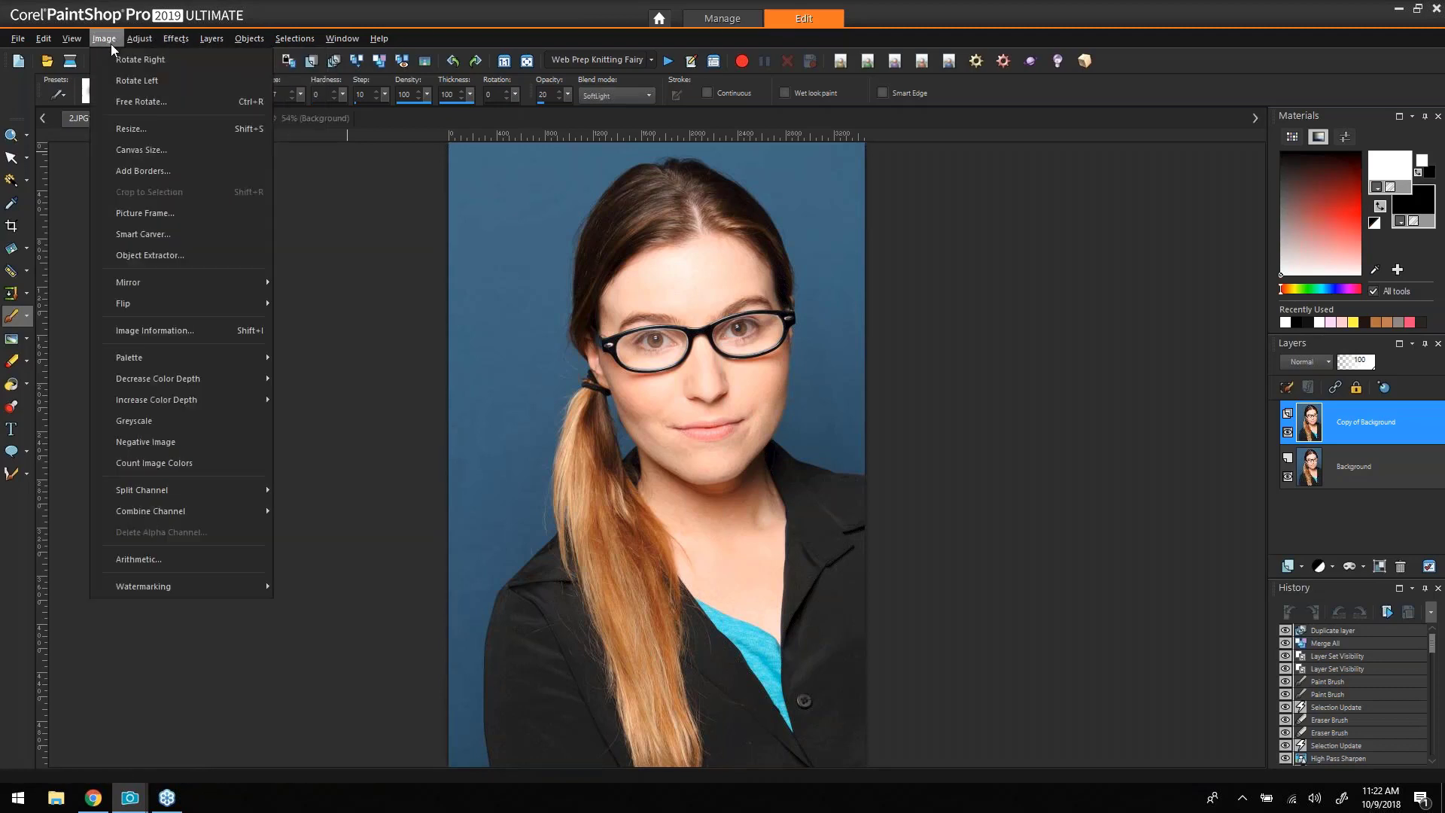
pyautogui.click(184, 256)
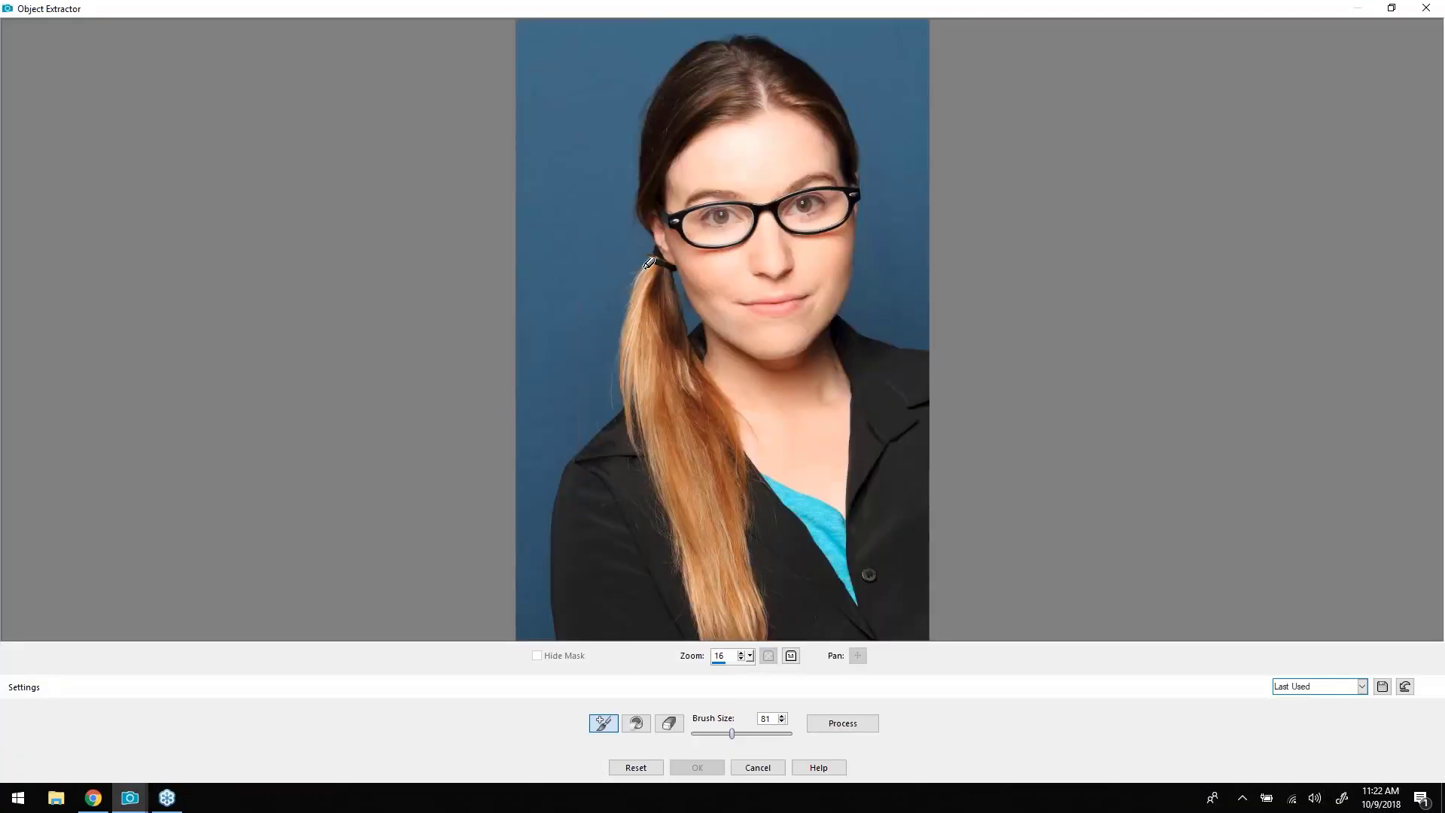
pyautogui.moveTo(649, 263)
pyautogui.mouseDown()
pyautogui.moveTo(624, 412)
pyautogui.moveTo(562, 478)
pyautogui.moveTo(557, 646)
pyautogui.mouseUp()
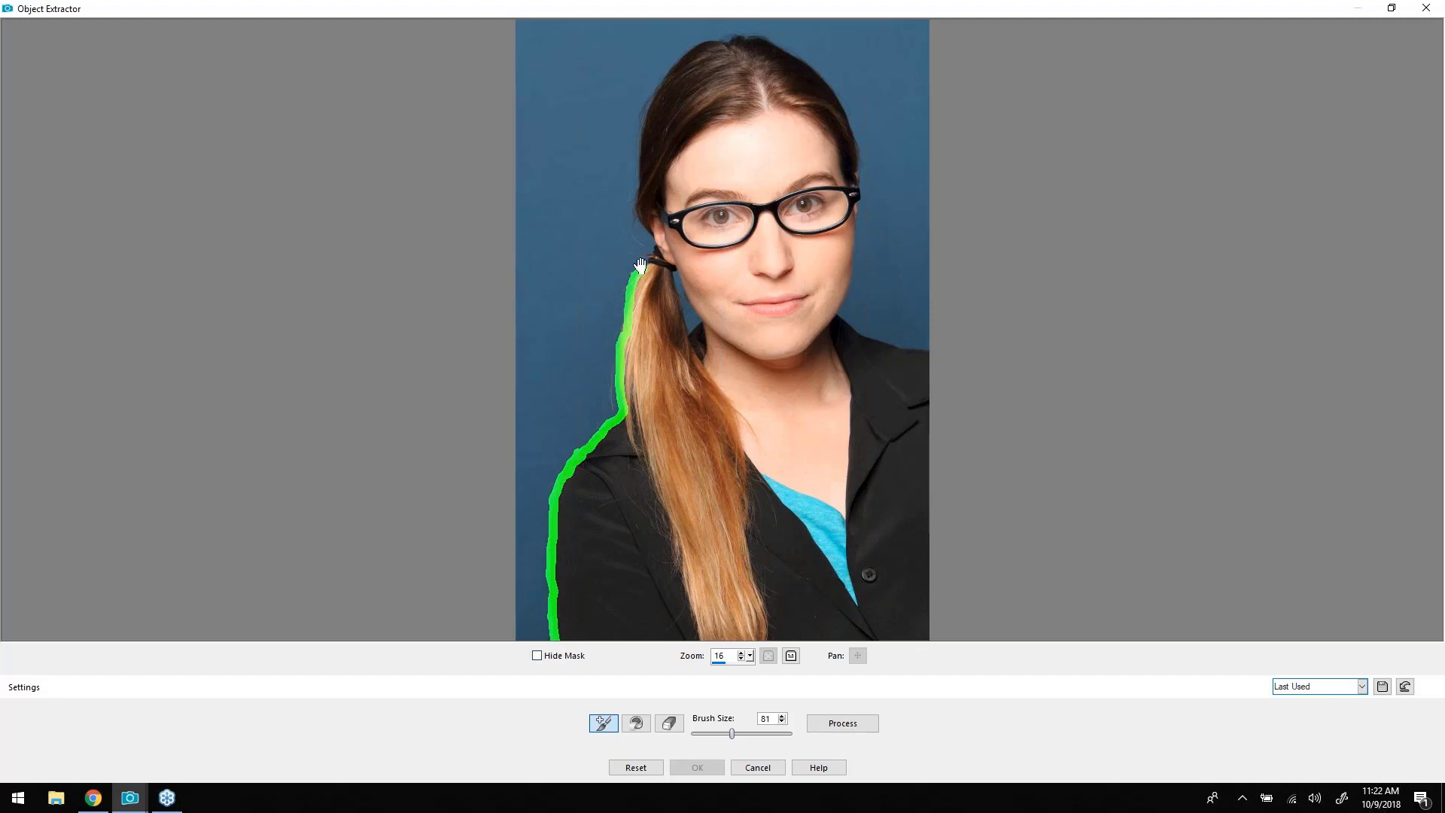
pyautogui.moveTo(649, 260)
pyautogui.mouseDown()
pyautogui.moveTo(633, 201)
pyautogui.moveTo(640, 139)
pyautogui.moveTo(684, 53)
pyautogui.moveTo(756, 34)
pyautogui.moveTo(828, 83)
pyautogui.mouseUp()
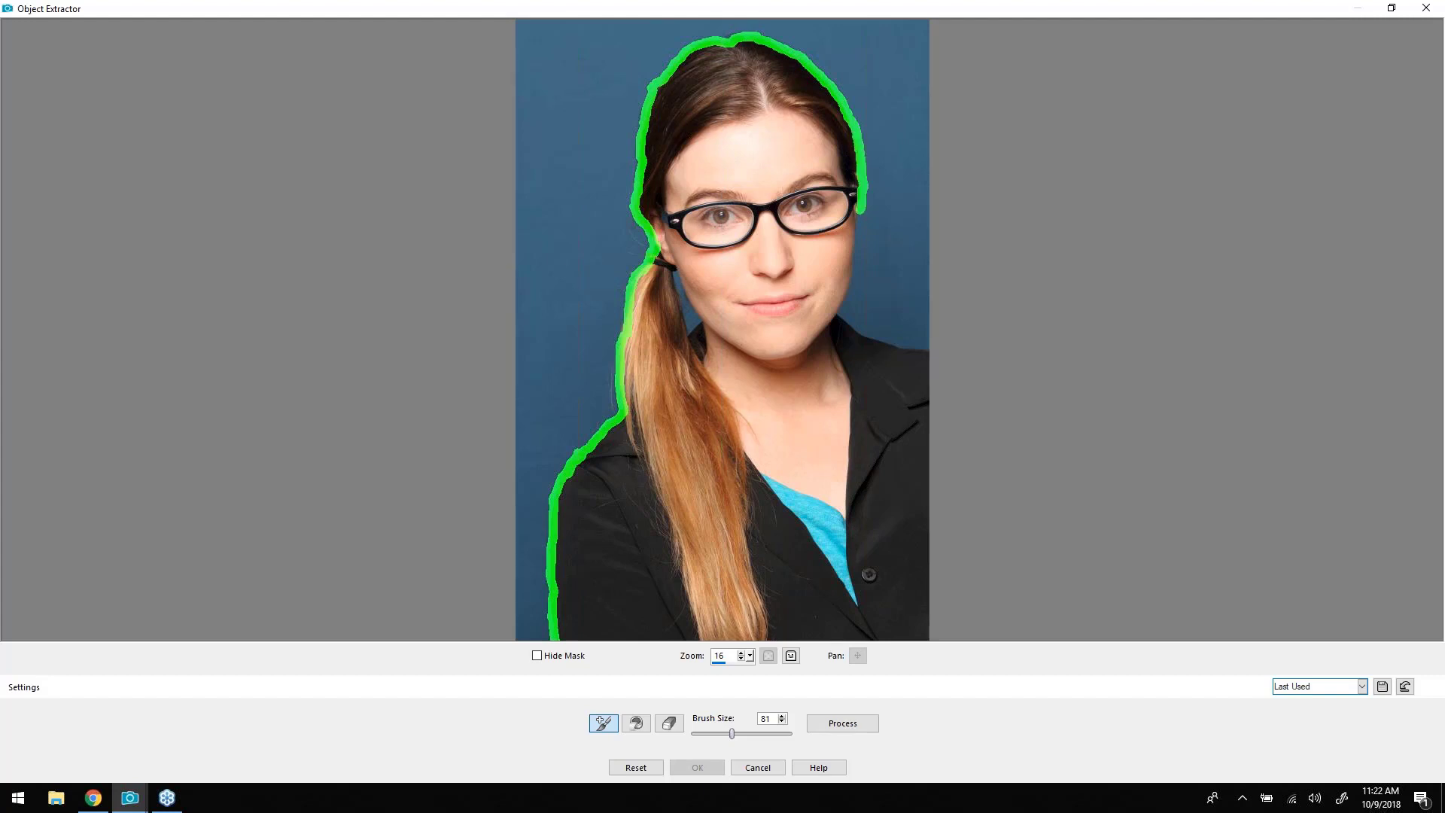
pyautogui.moveTo(857, 249)
pyautogui.mouseDown()
pyautogui.moveTo(839, 314)
pyautogui.moveTo(867, 340)
pyautogui.moveTo(964, 352)
pyautogui.mouseUp()
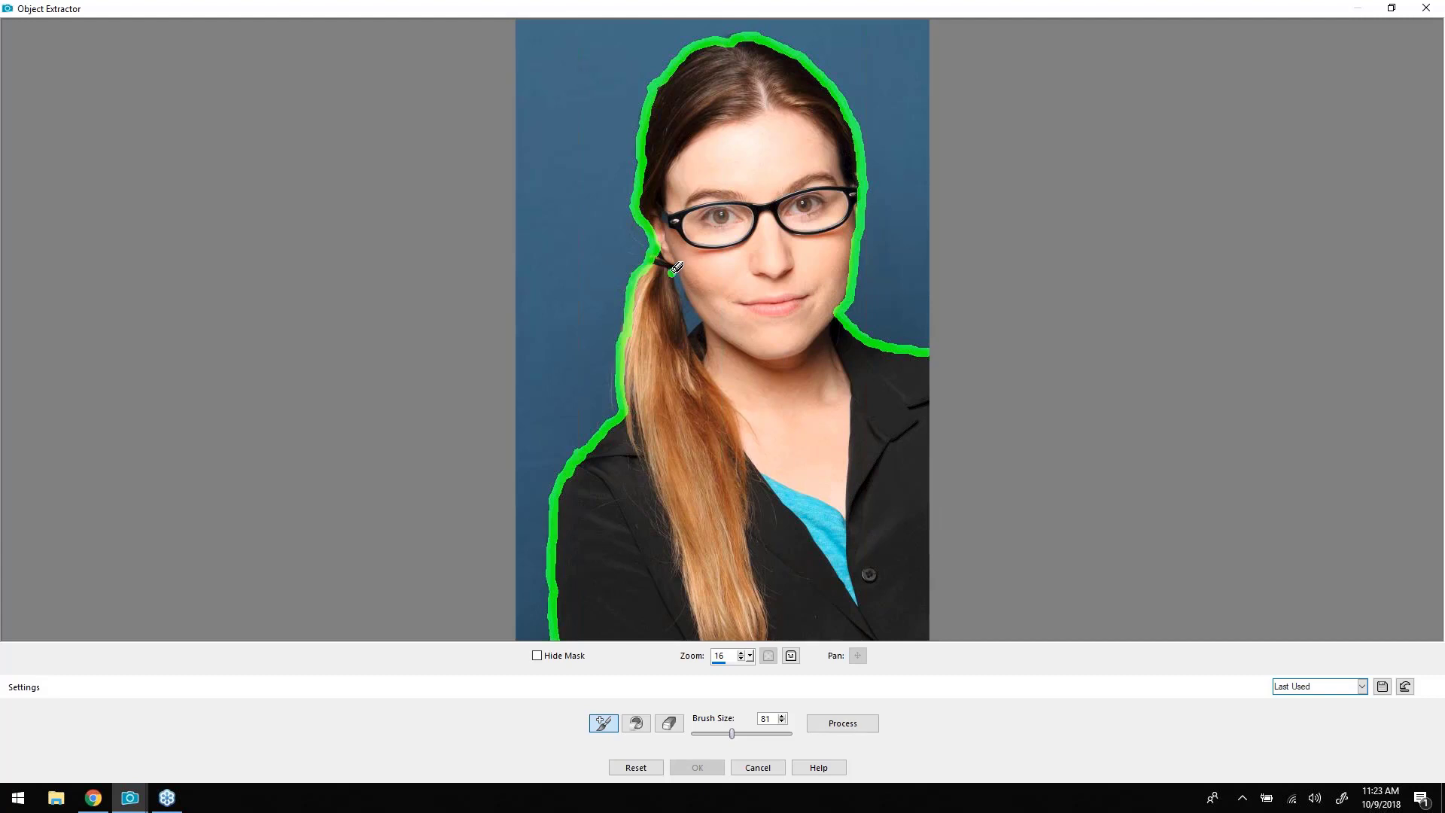
pyautogui.moveTo(672, 272)
pyautogui.mouseDown()
pyautogui.moveTo(689, 333)
pyautogui.moveTo(703, 314)
pyautogui.mouseUp()
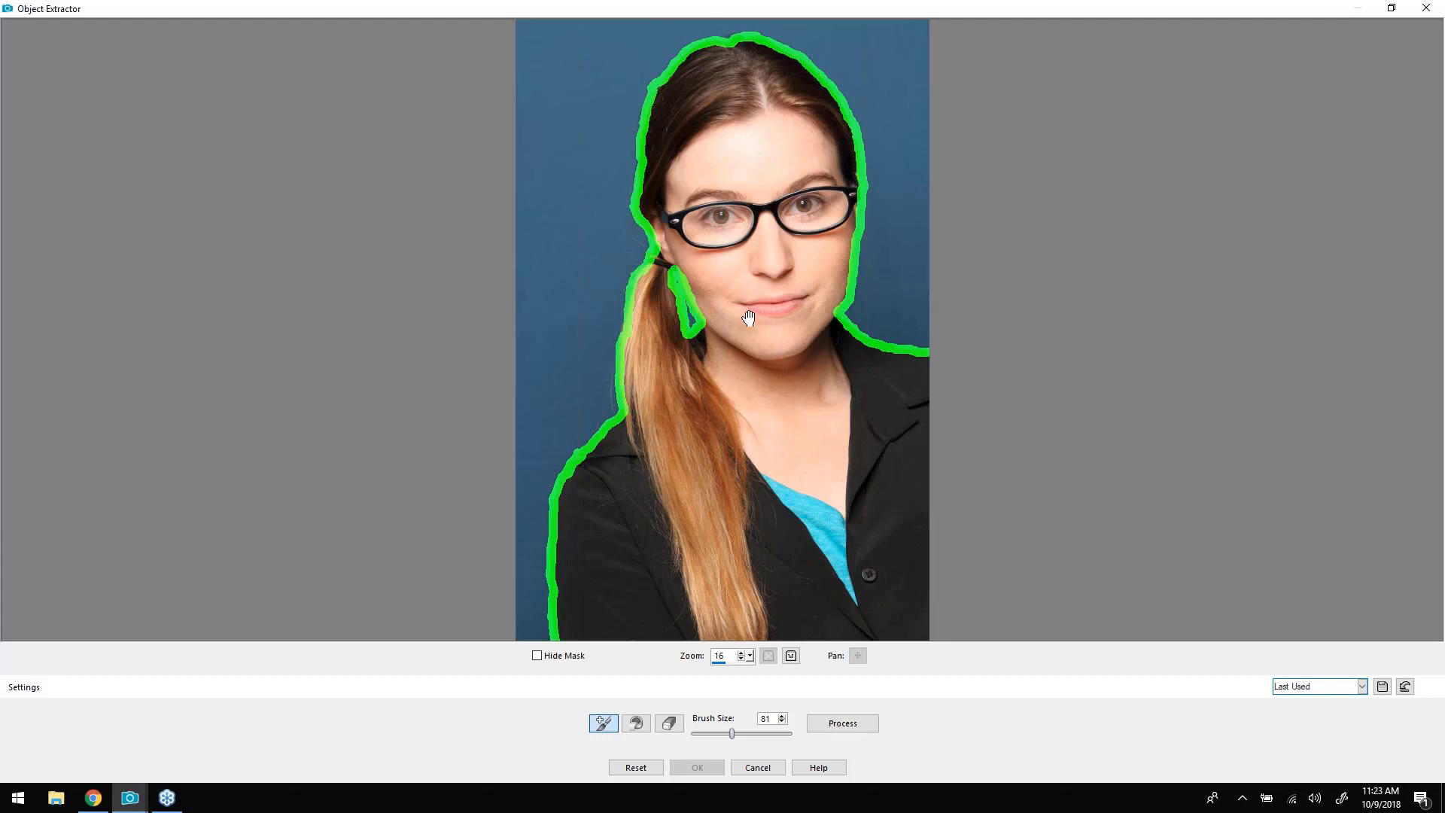
# Fill the outlined woman as the area to keep, process the mask, and apply the extraction with accuracy raised to high.
pyautogui.click(636, 726)
pyautogui.click(909, 482)
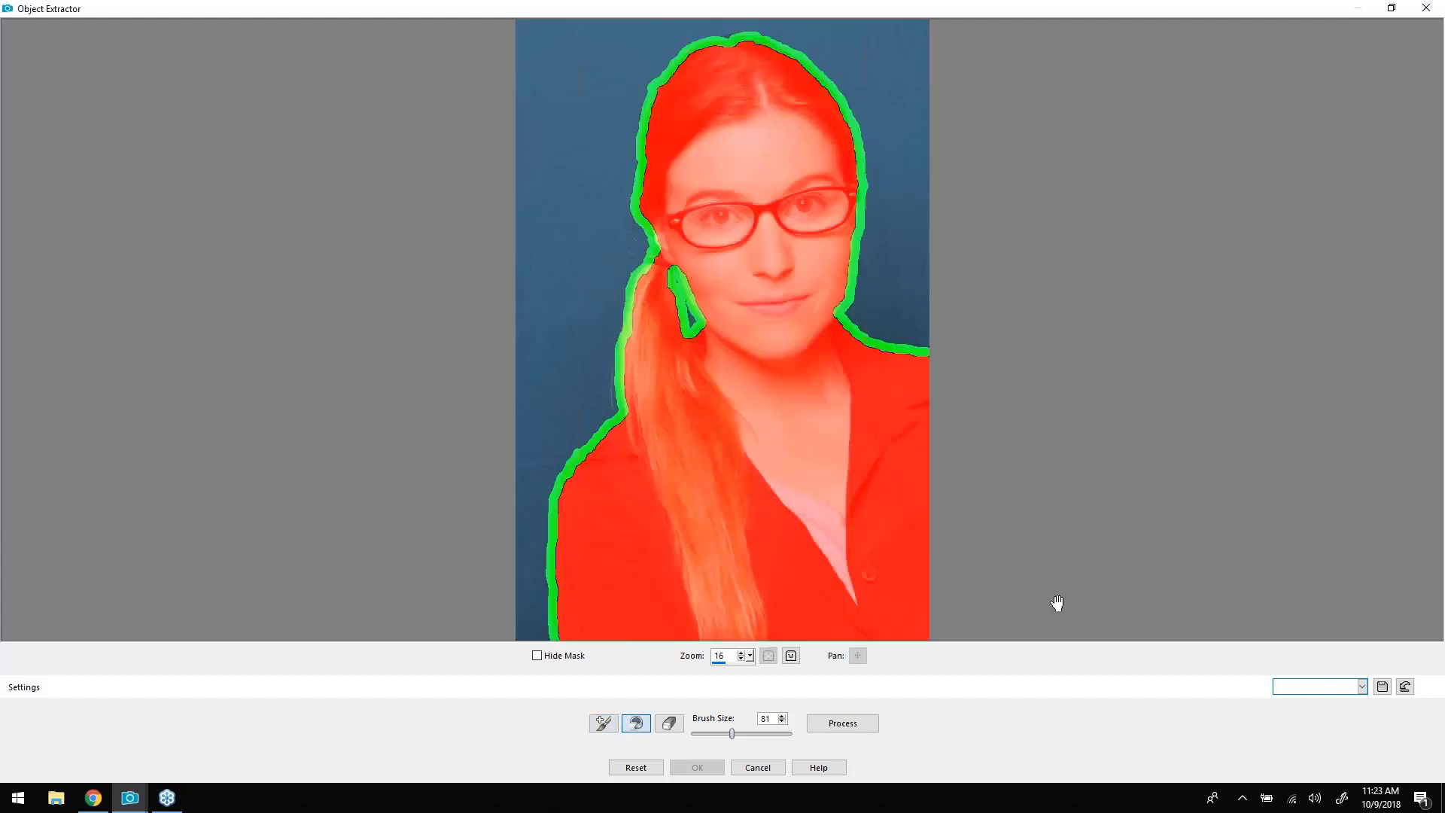
pyautogui.click(845, 725)
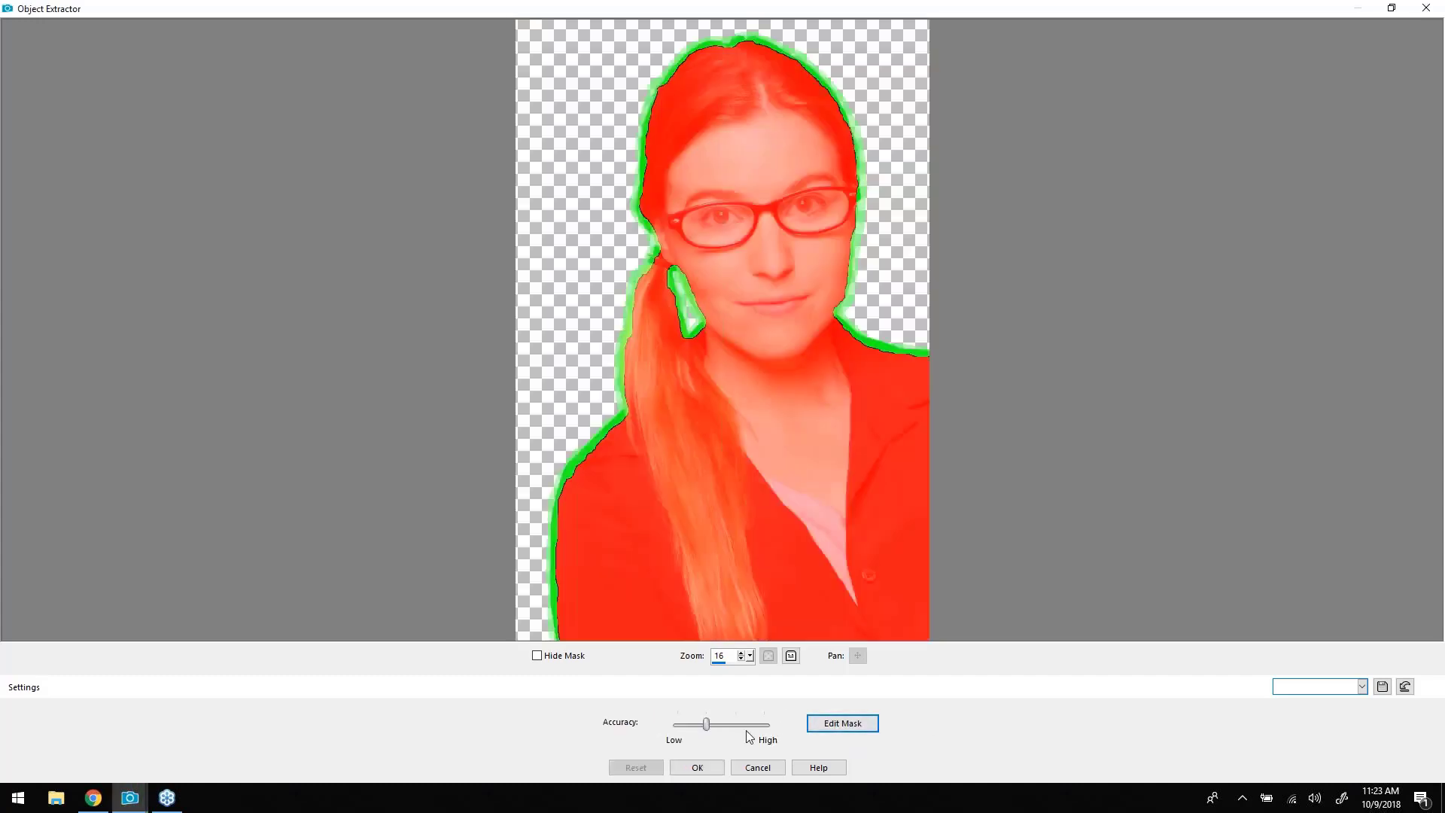
pyautogui.moveTo(708, 725); pyautogui.dragTo(731, 724)
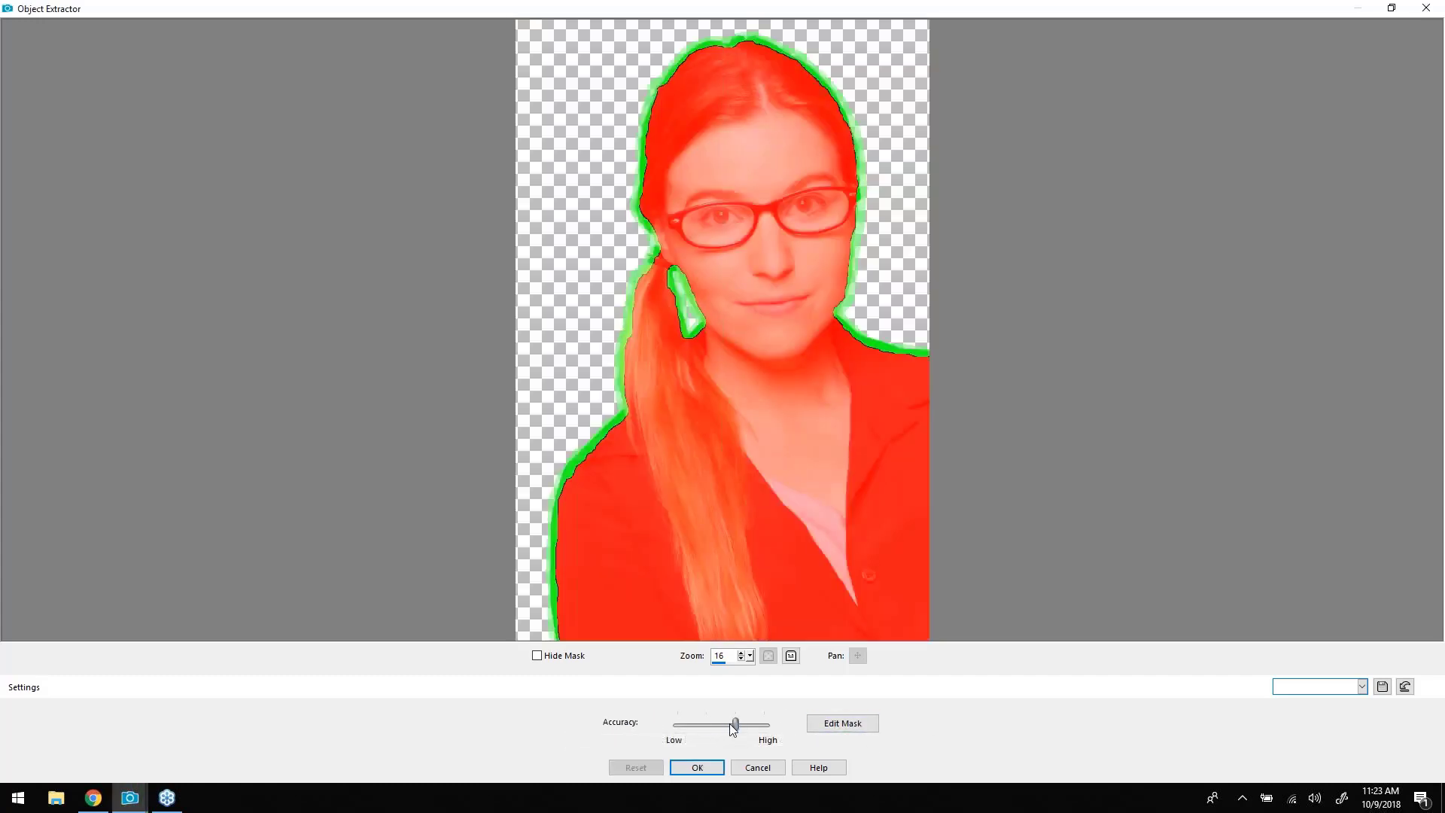
pyautogui.click(734, 727)
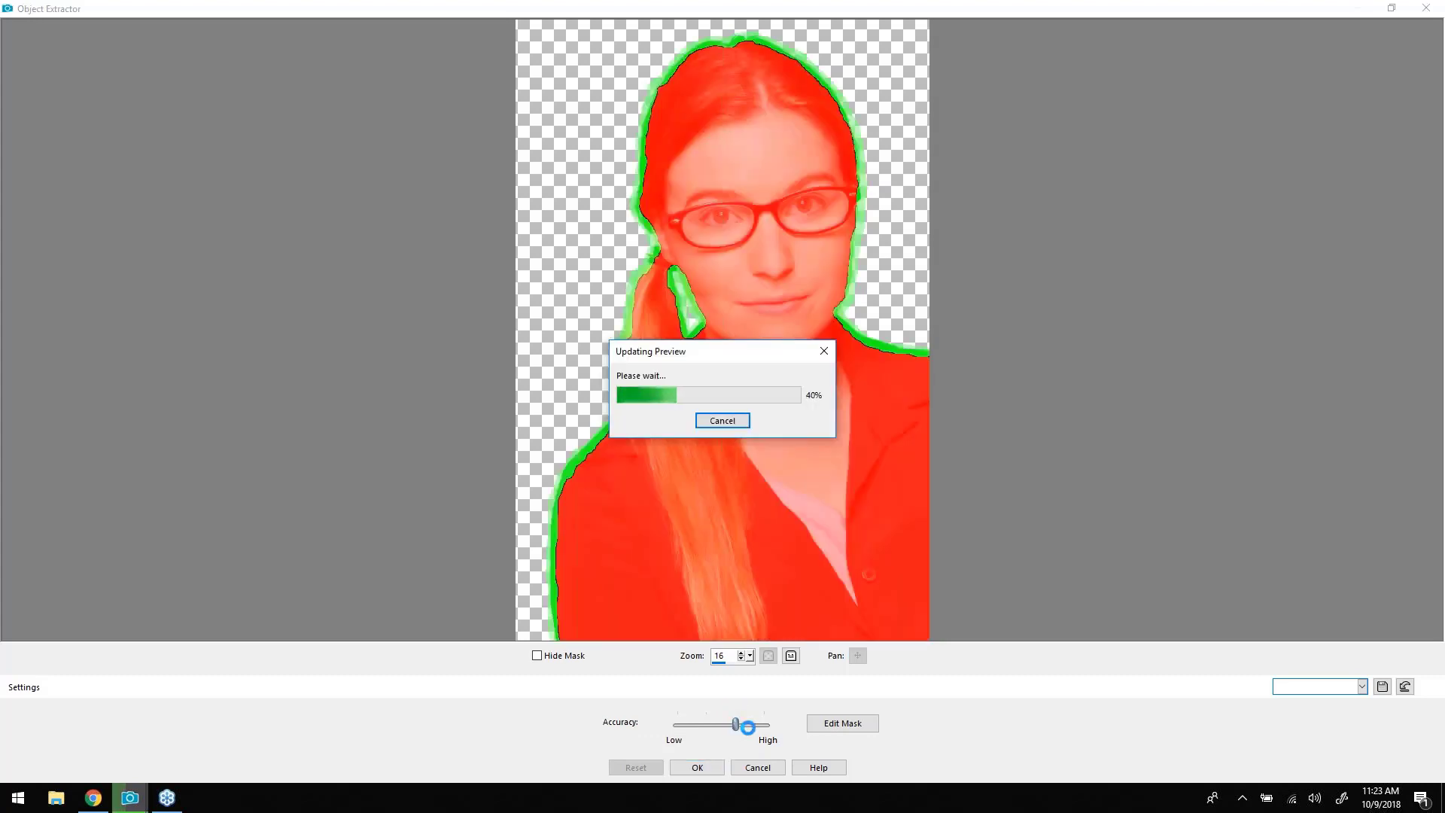
pyautogui.moveTo(747, 728); pyautogui.dragTo(890, 715)
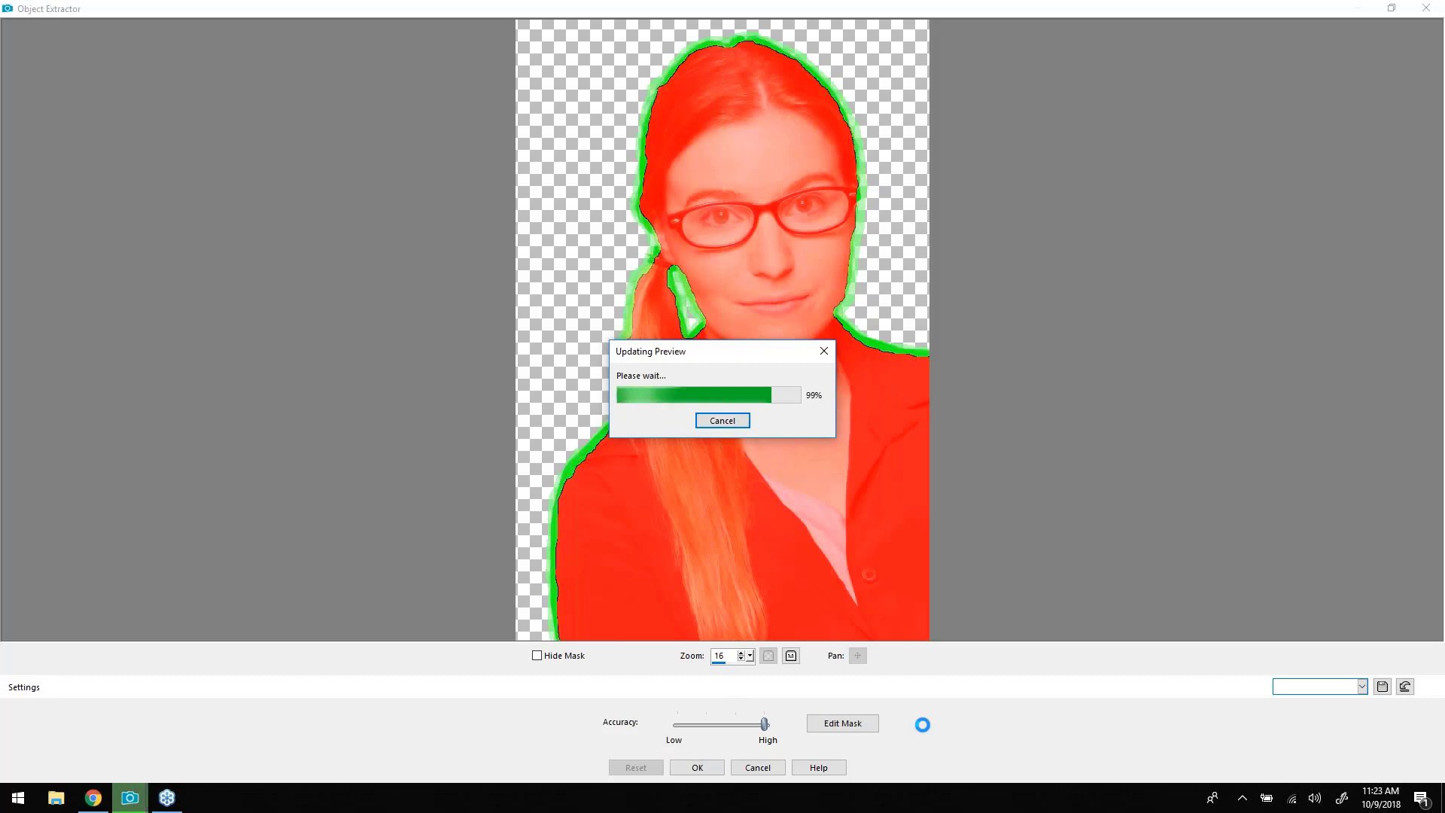
pyautogui.click(694, 768)
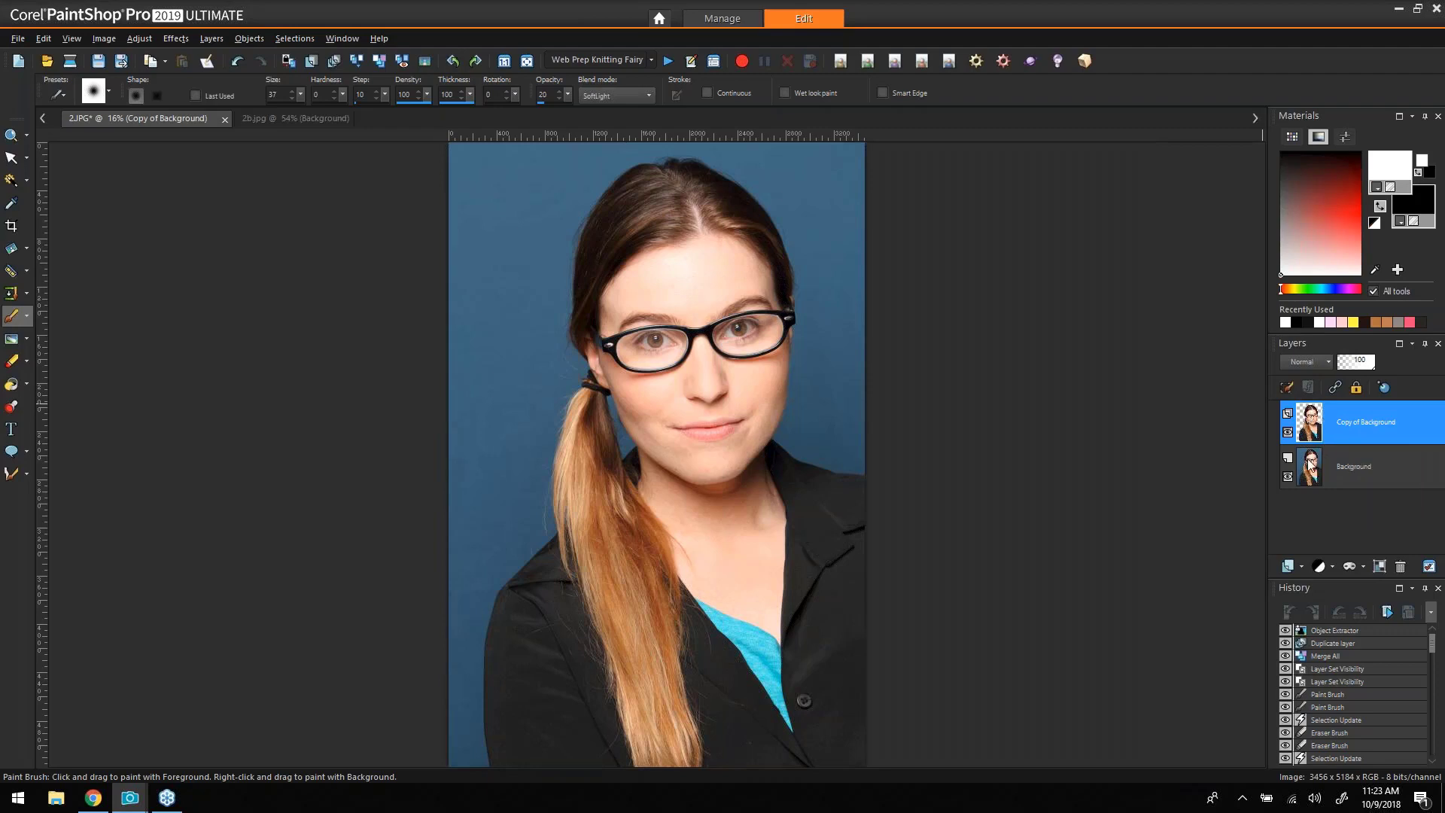
# Hide the Background layer briefly to check the cutout, and show it again.
pyautogui.click(1288, 477)
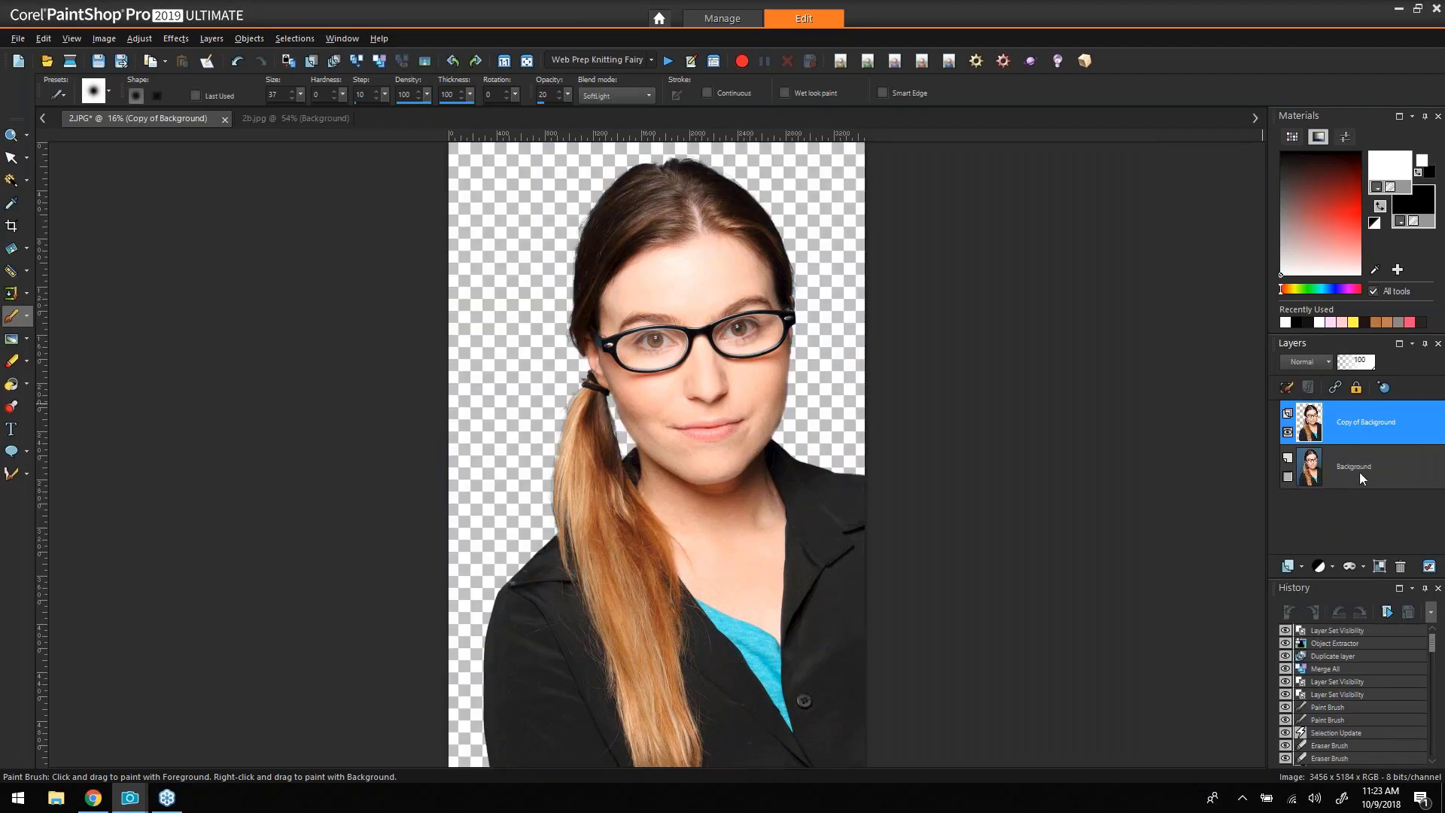
pyautogui.click(1288, 477)
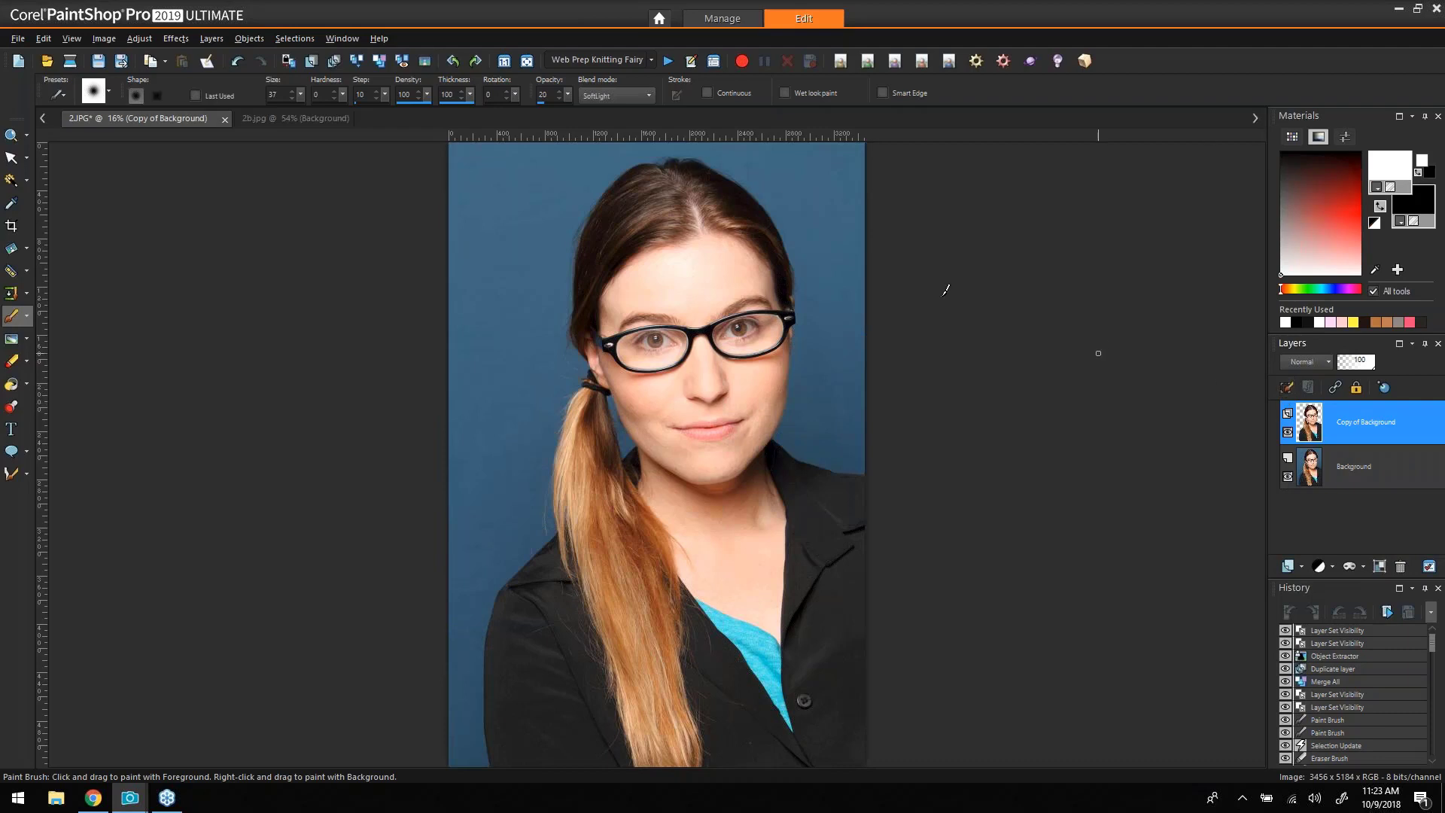
# Copy the hallway picture from 2b.jpg and paste it into 2.JPG as a new layer directly above the Background layer.
pyautogui.click(286, 120)
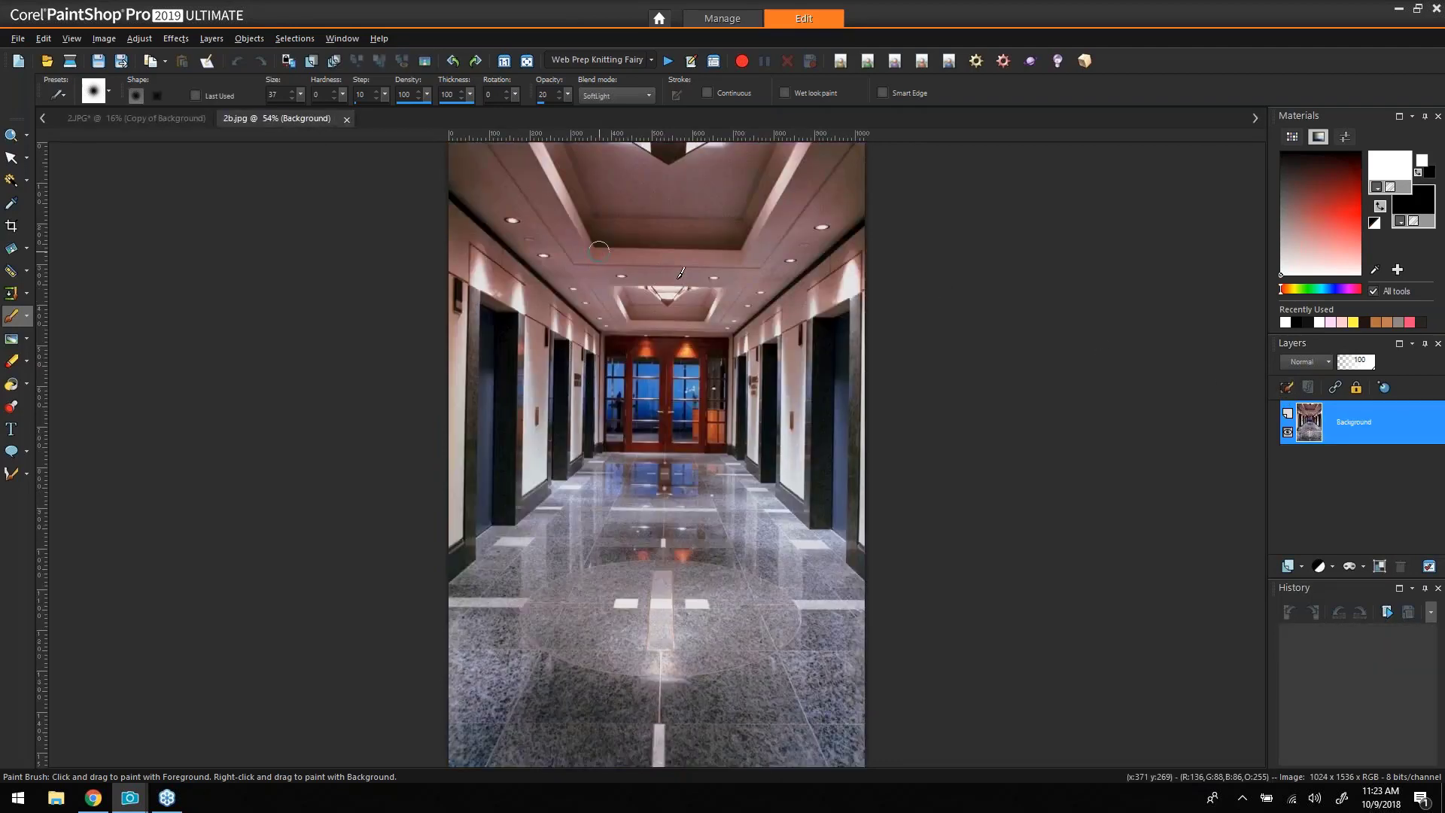
pyautogui.click(134, 120)
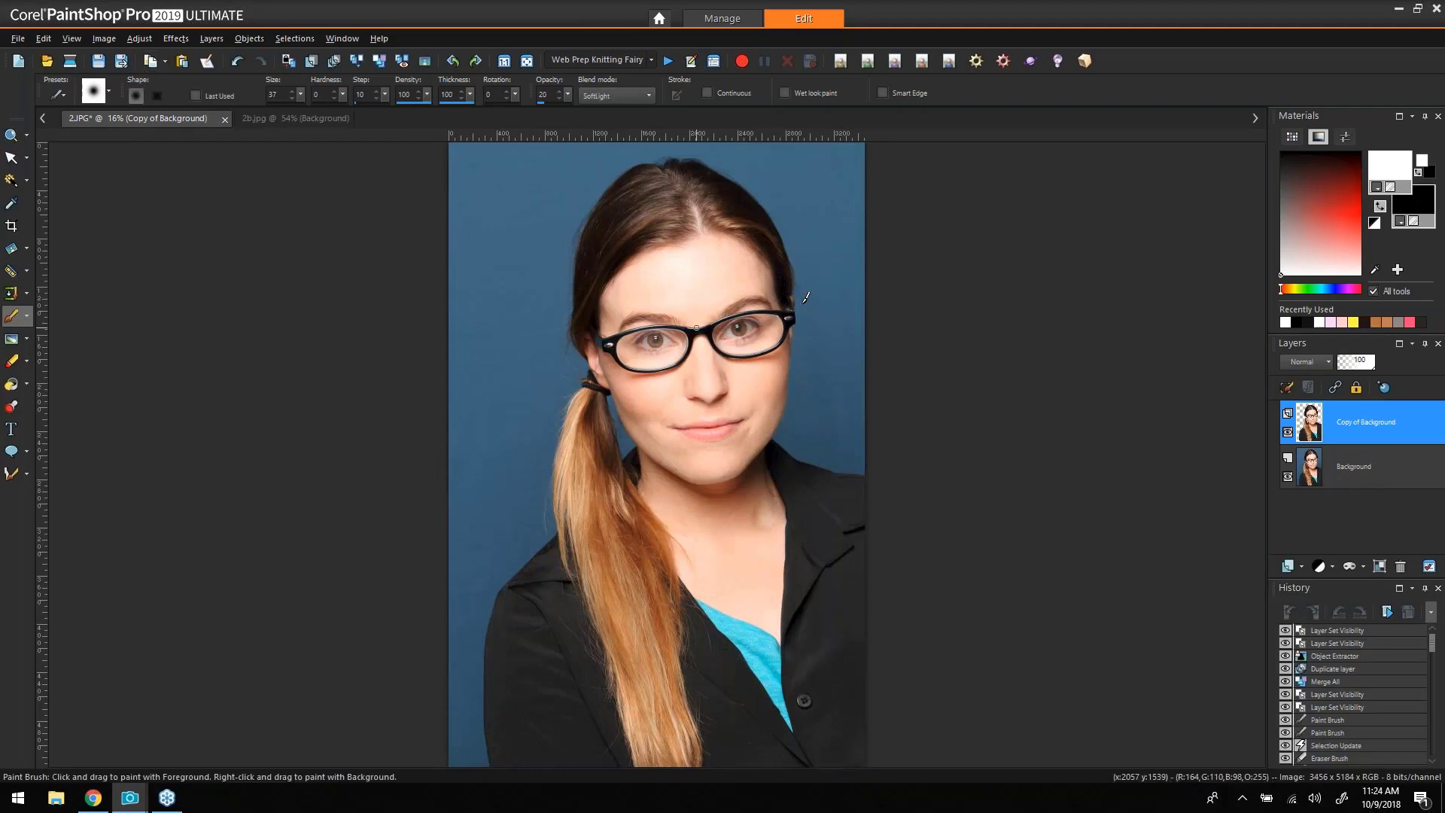
pyautogui.click(1404, 466)
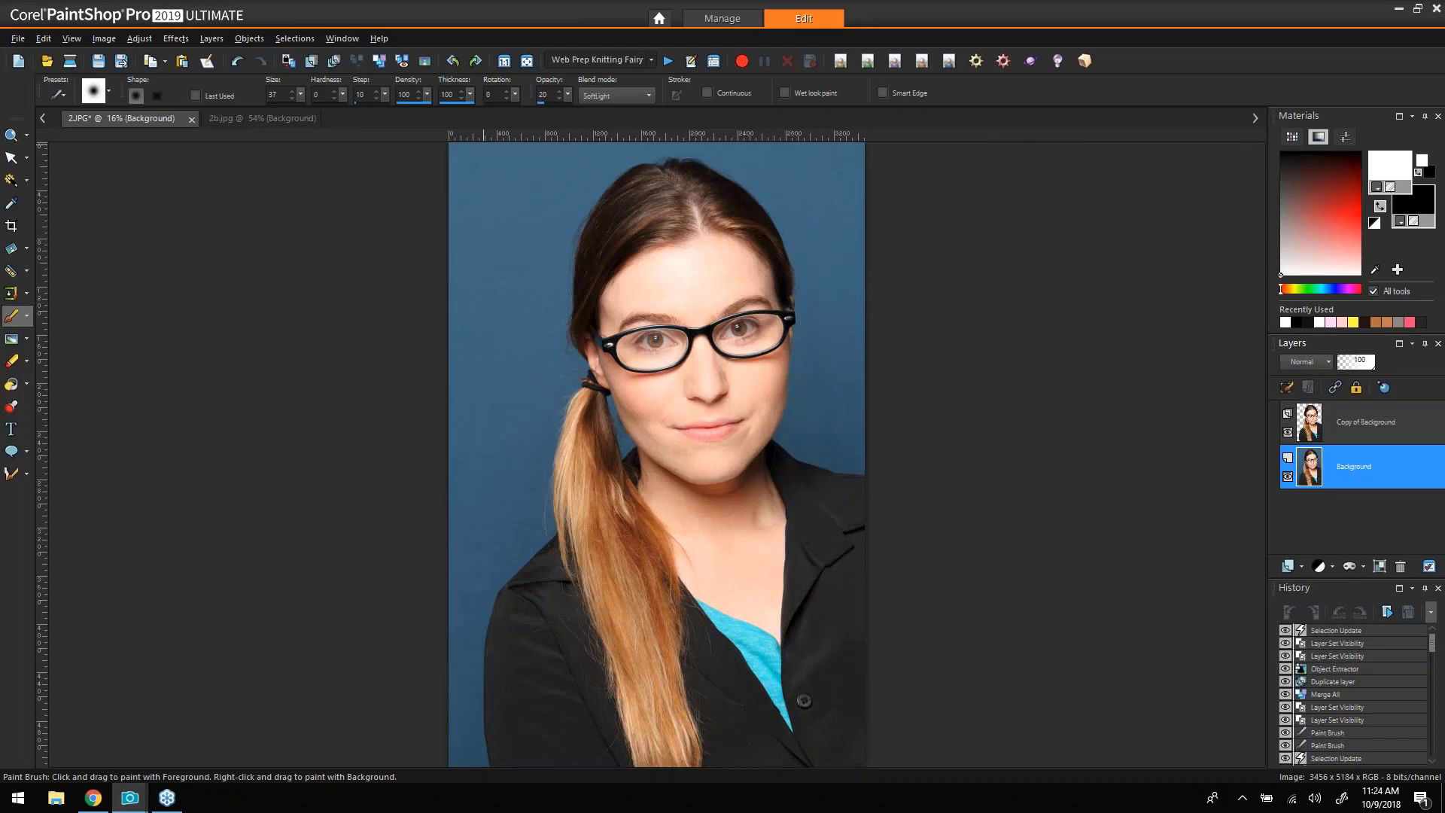
pyautogui.click(182, 60)
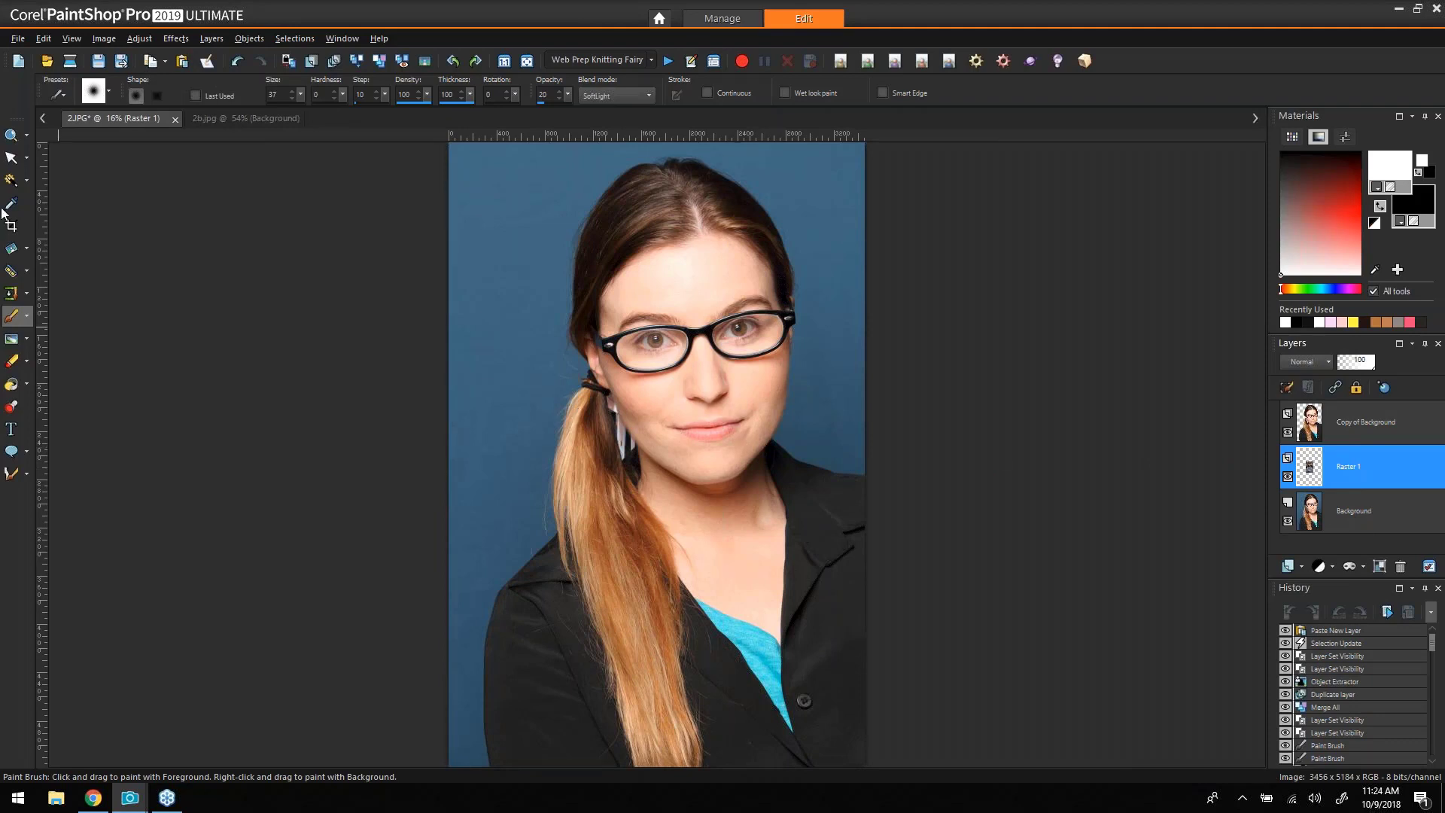
# Scale the pasted hallway layer to about 357% and position it to fill the canvas behind the woman.
pyautogui.click(13, 161)
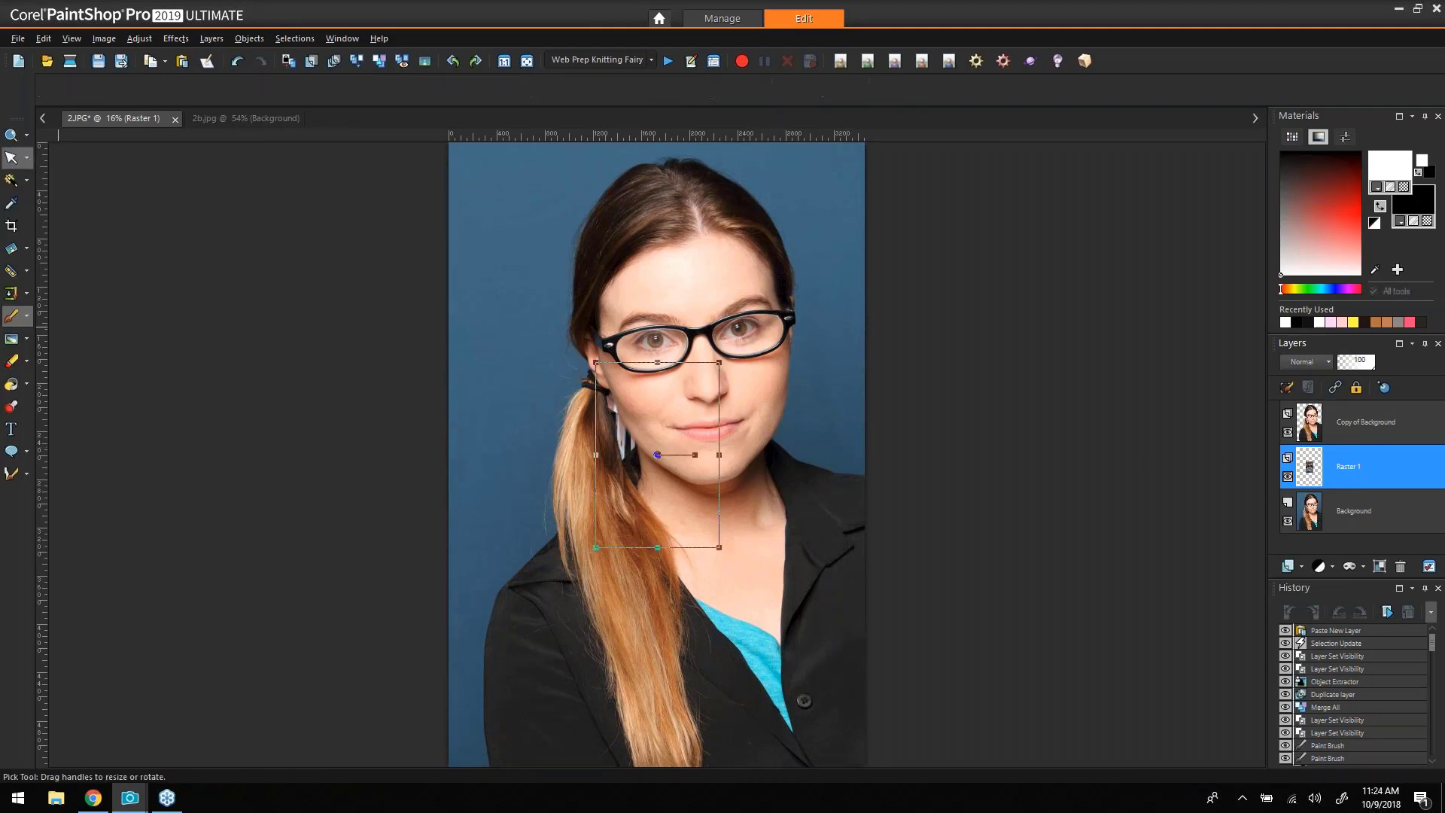
pyautogui.moveTo(657, 455); pyautogui.dragTo(497, 225)
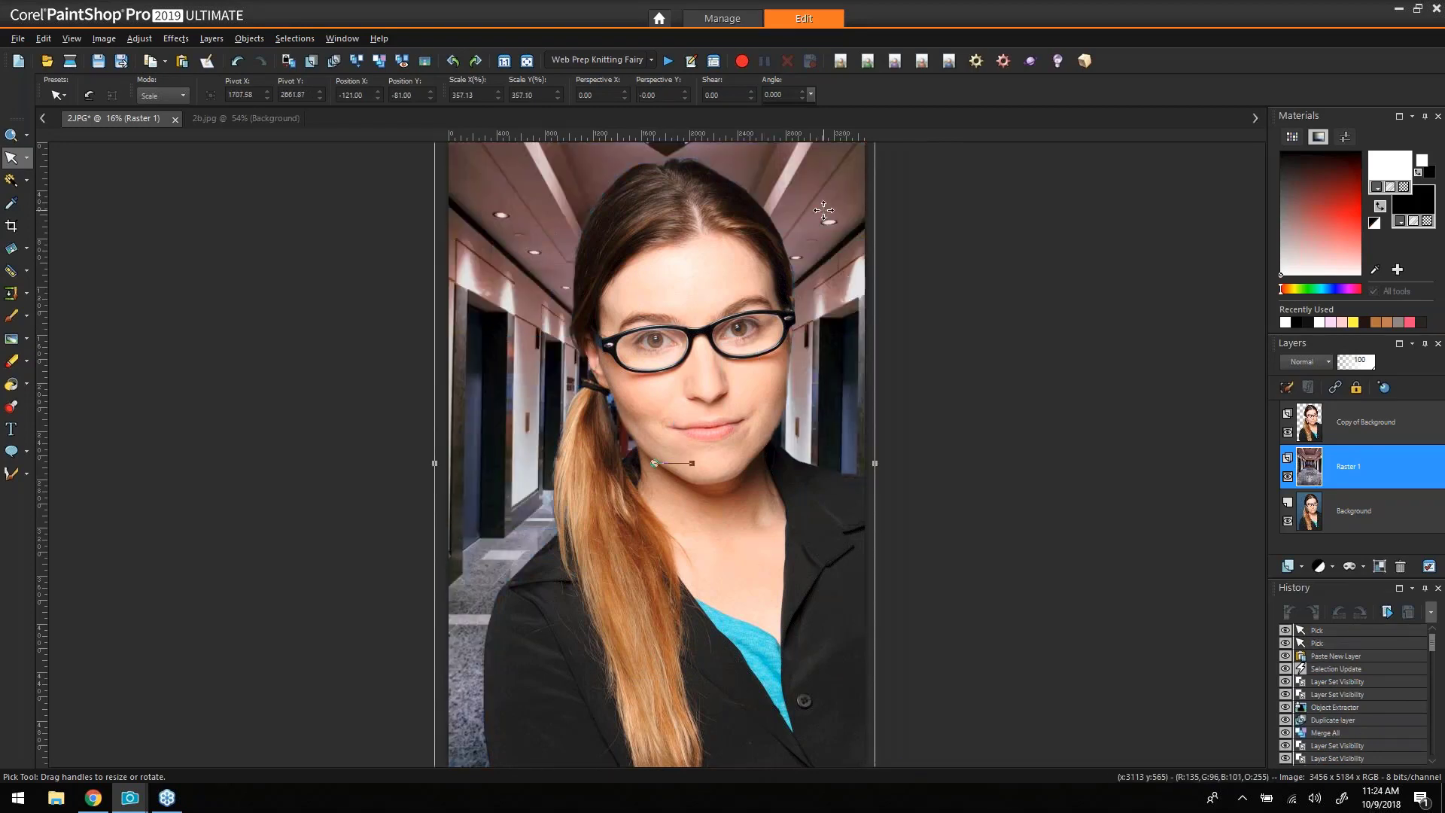
pyautogui.moveTo(844, 235); pyautogui.dragTo(846, 226)
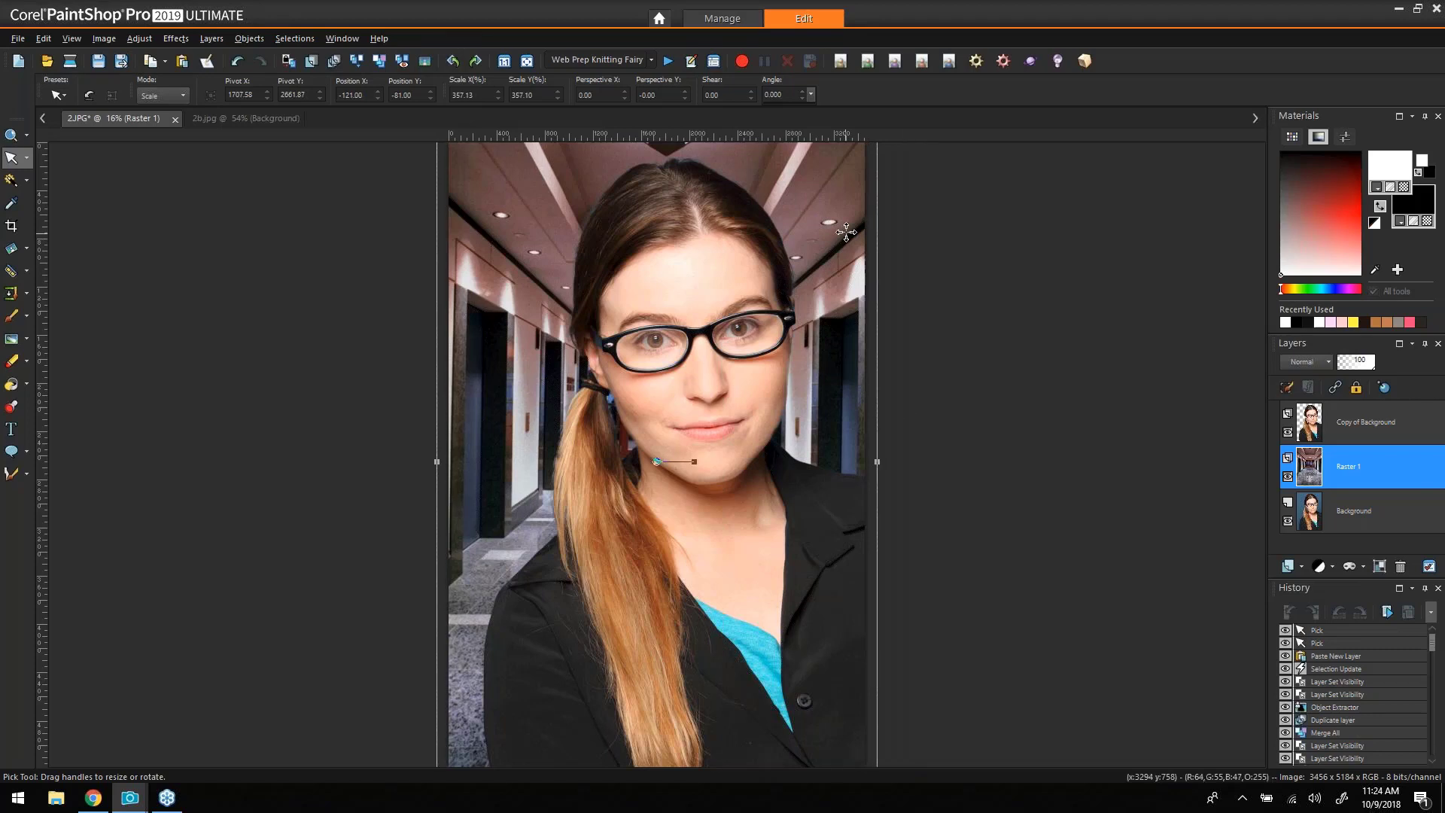
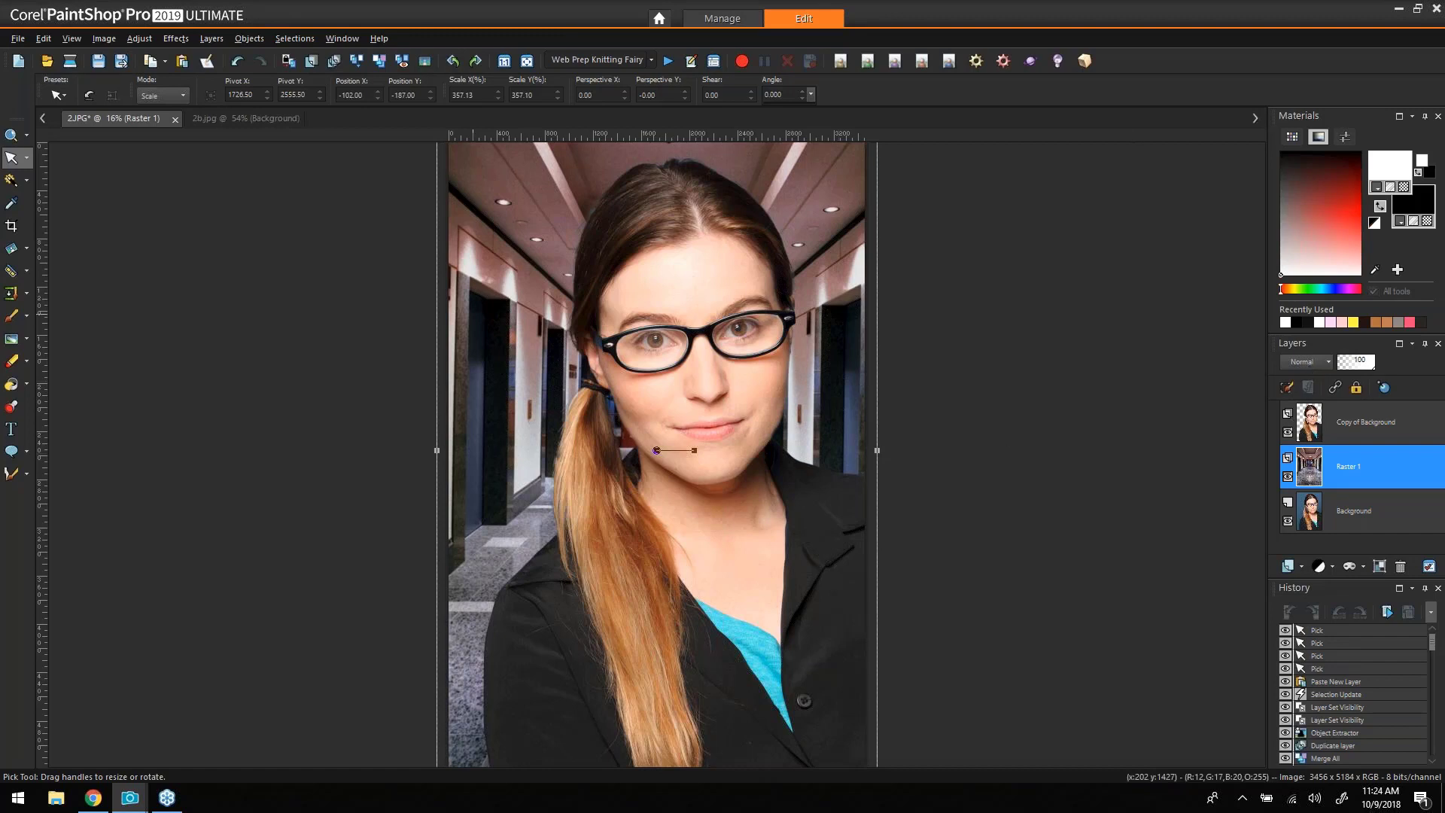
# Apply a Gaussian Blur with a radius of 100 to the hallway layer.
pyautogui.click(426, 61)
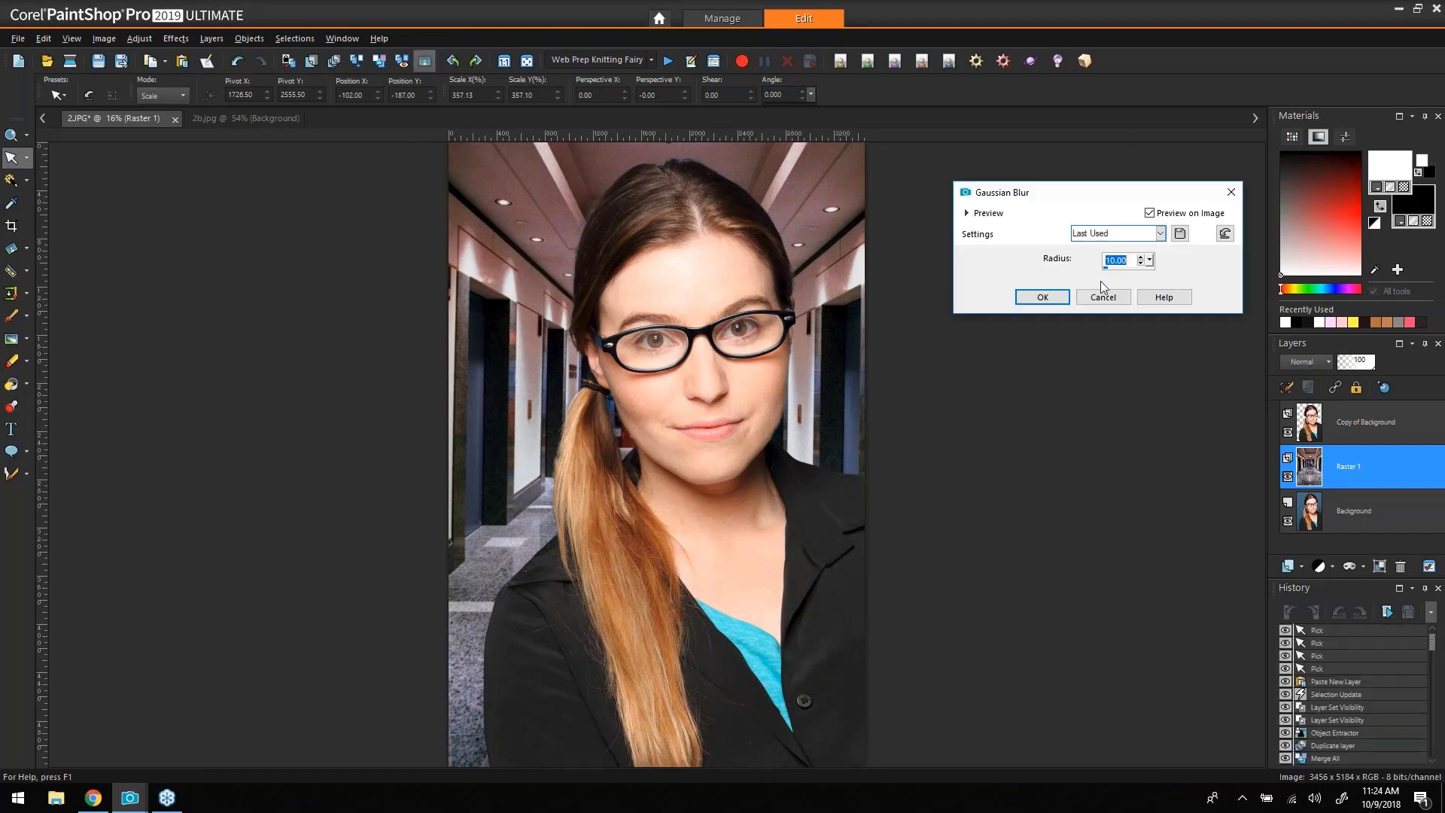
pyautogui.moveTo(1150, 264); pyautogui.dragTo(1277, 291)
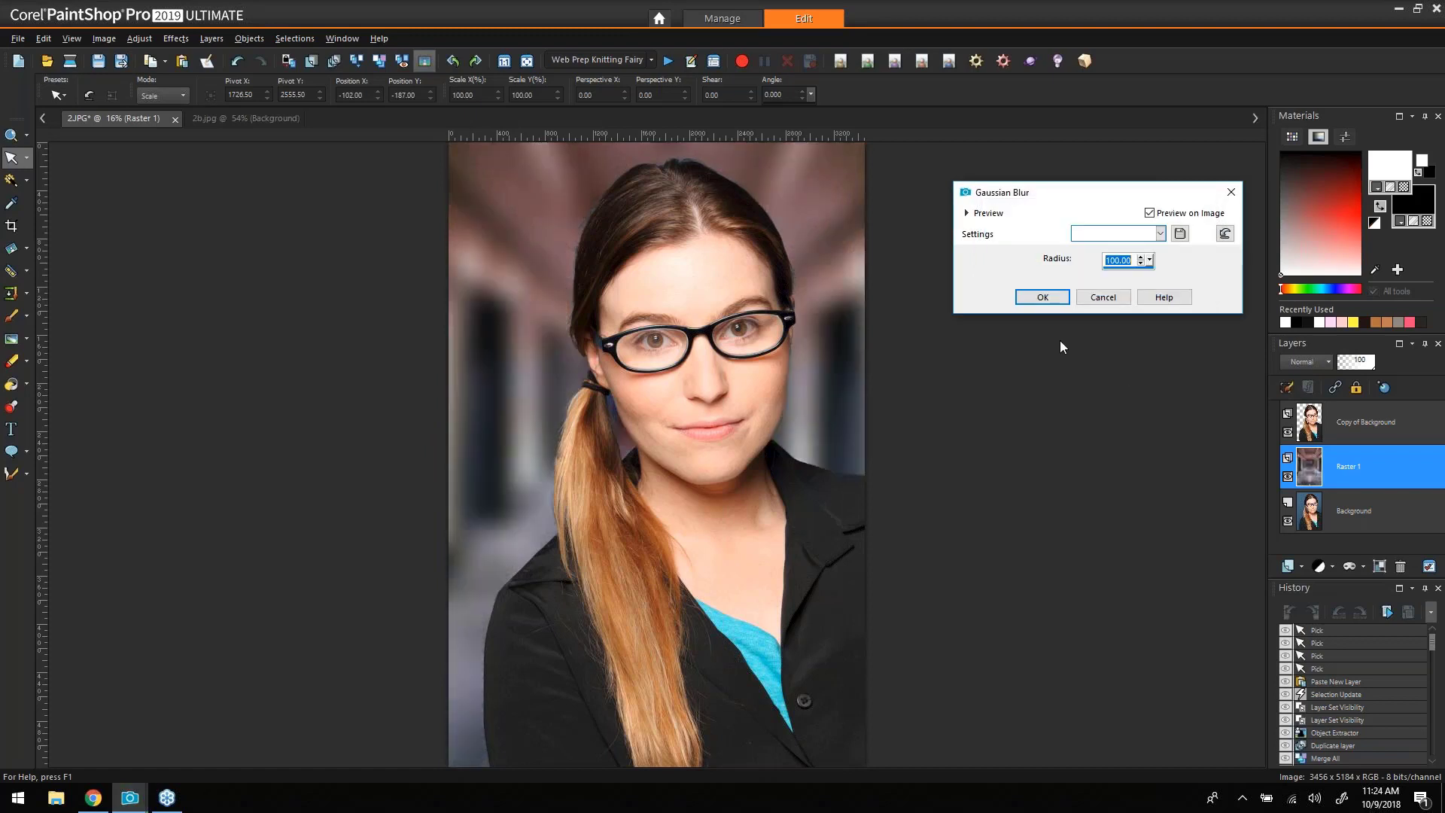
pyautogui.click(1043, 297)
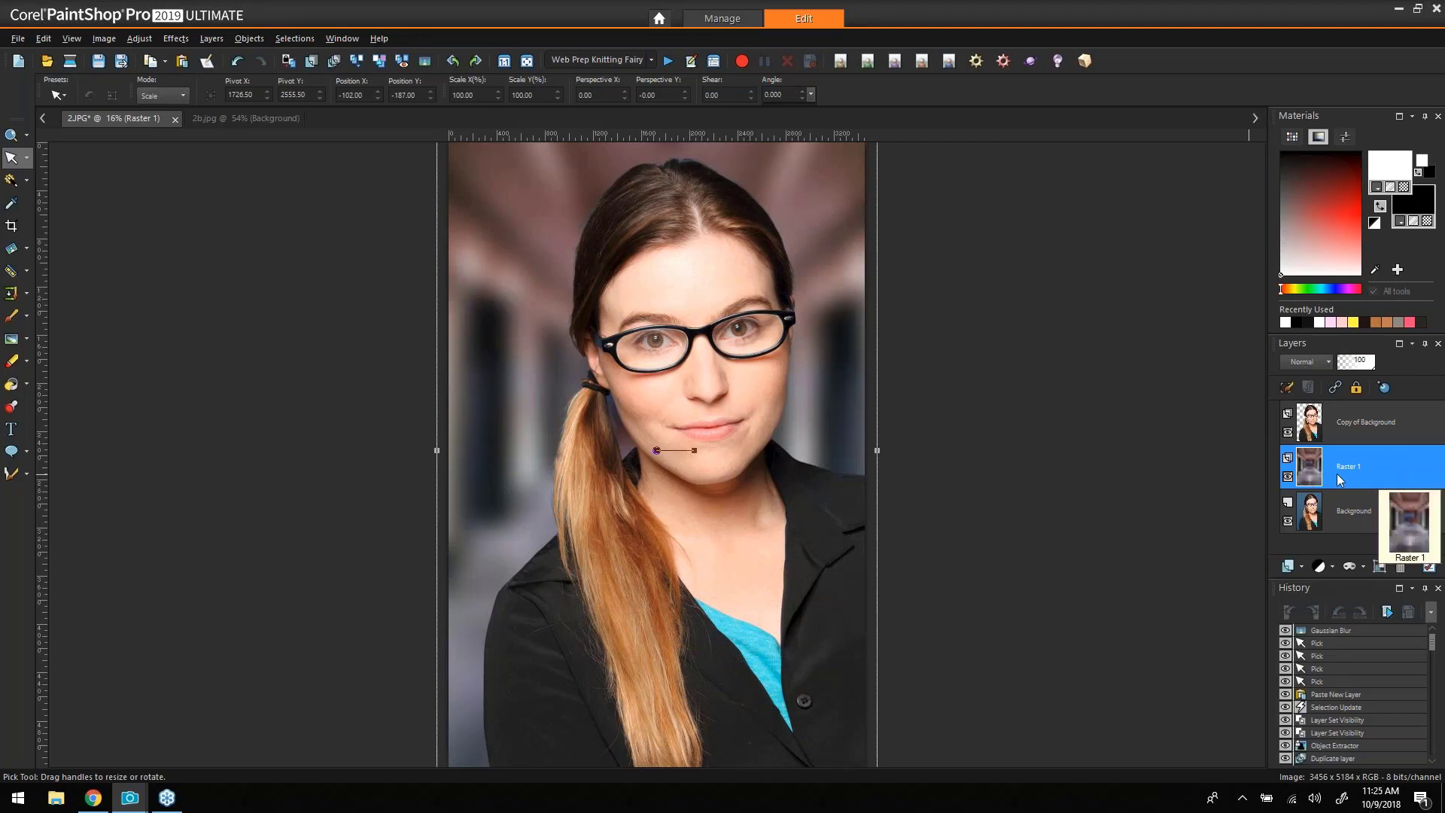
# Set the blurred hallway layer's blend mode to Overlay while viewing the woman's hair edge up close.
pyautogui.click(10, 135)
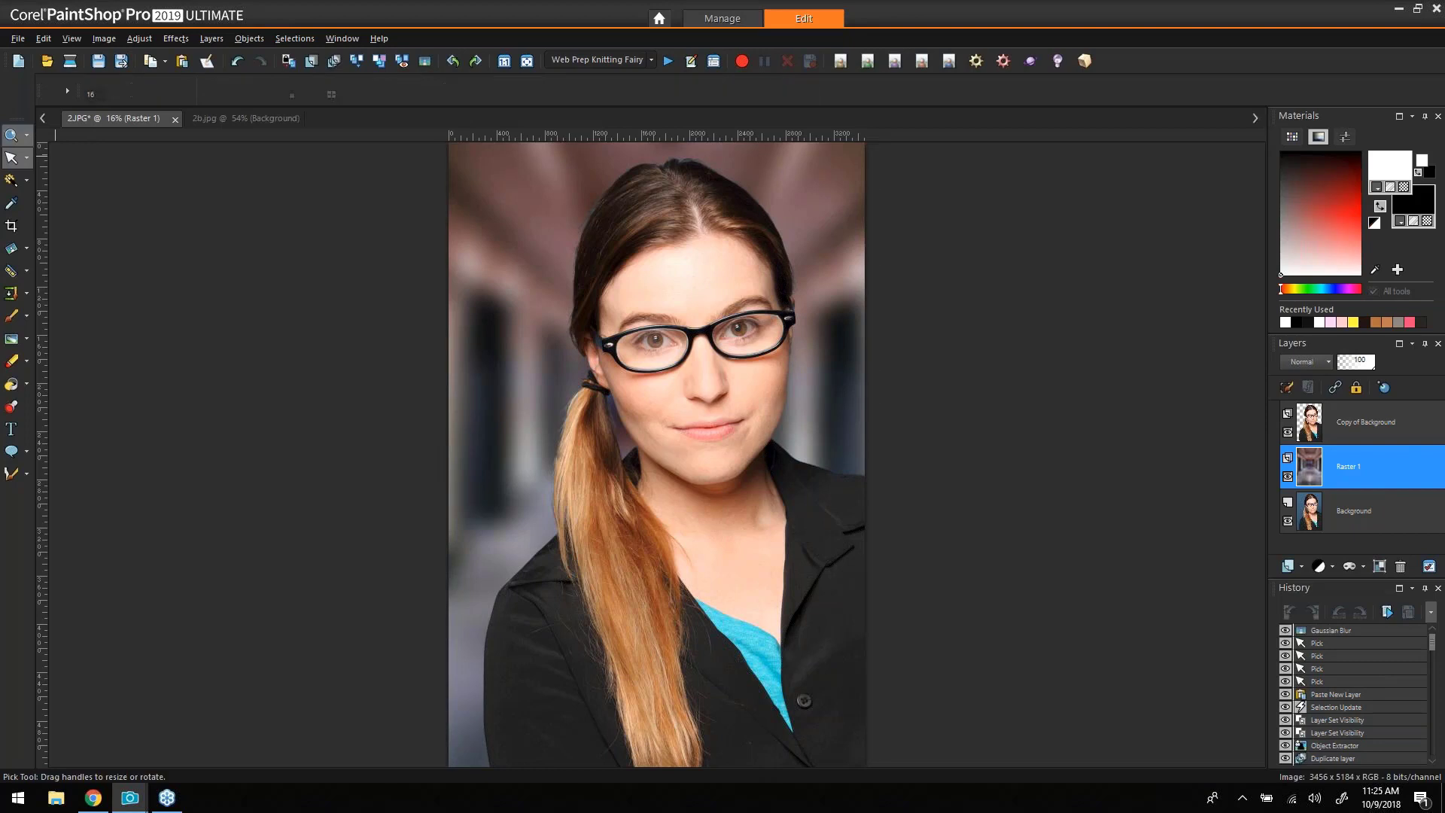
pyautogui.click(636, 245)
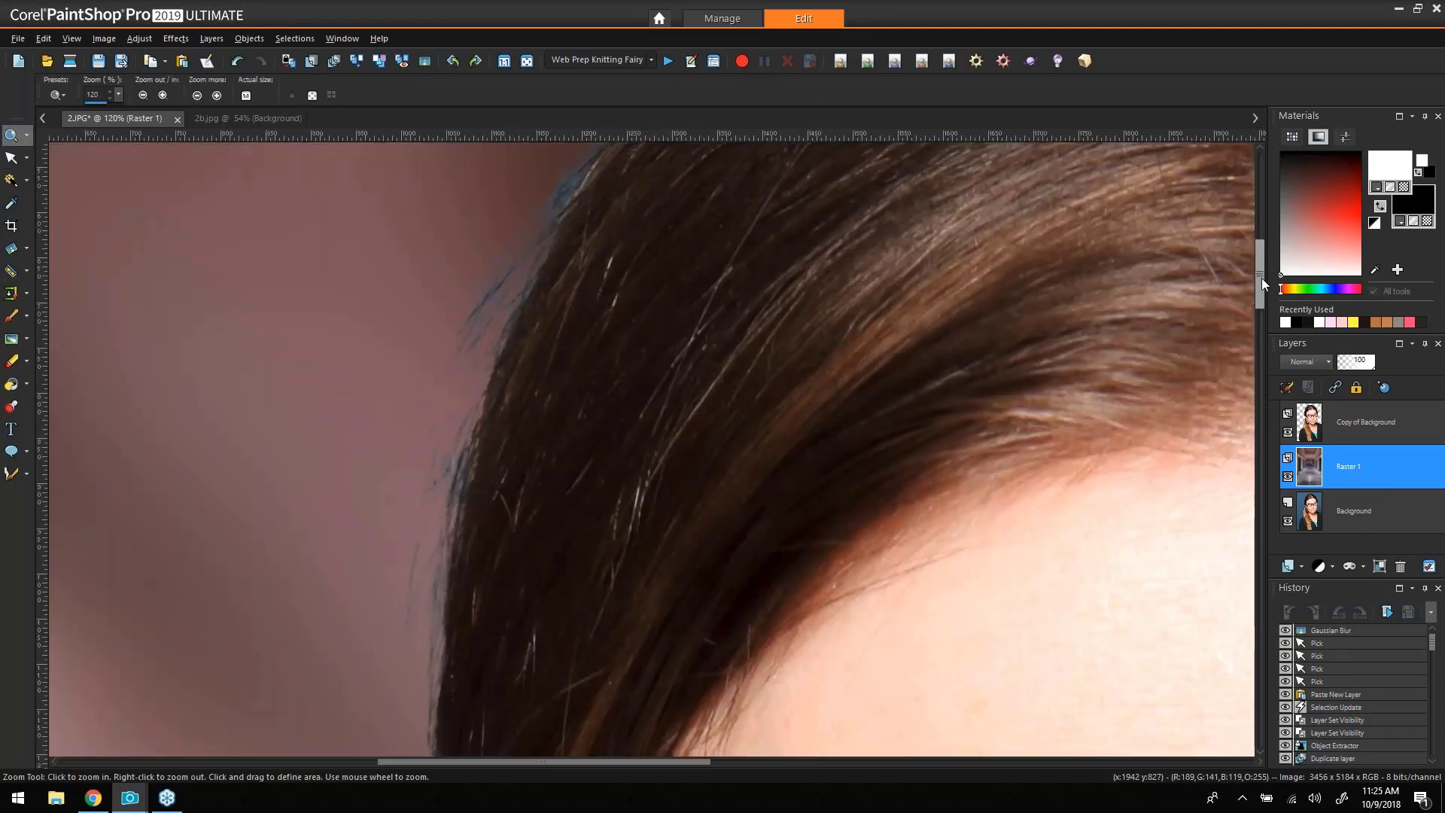
pyautogui.moveTo(1261, 278); pyautogui.dragTo(1271, 312)
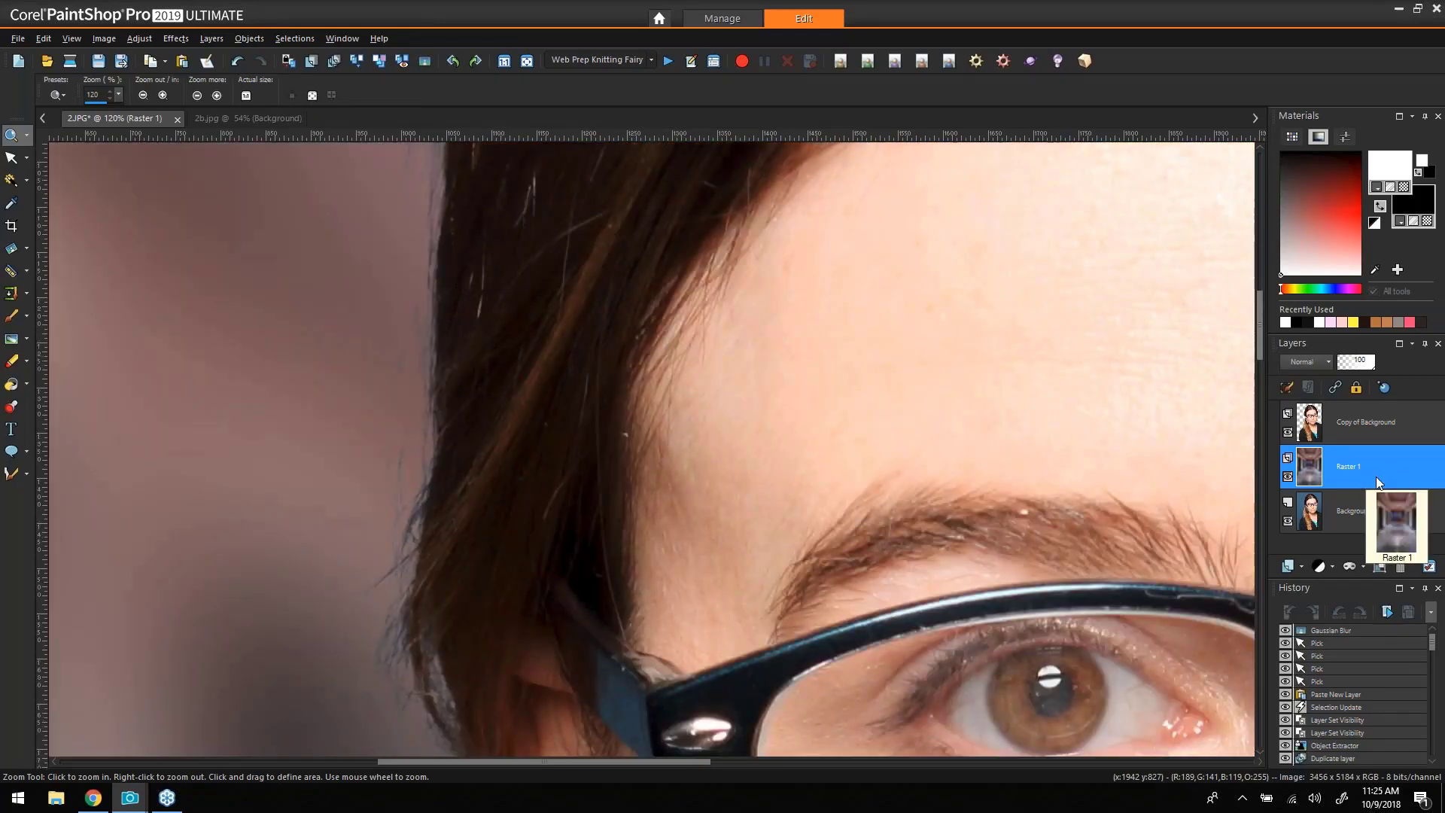
pyautogui.click(1304, 362)
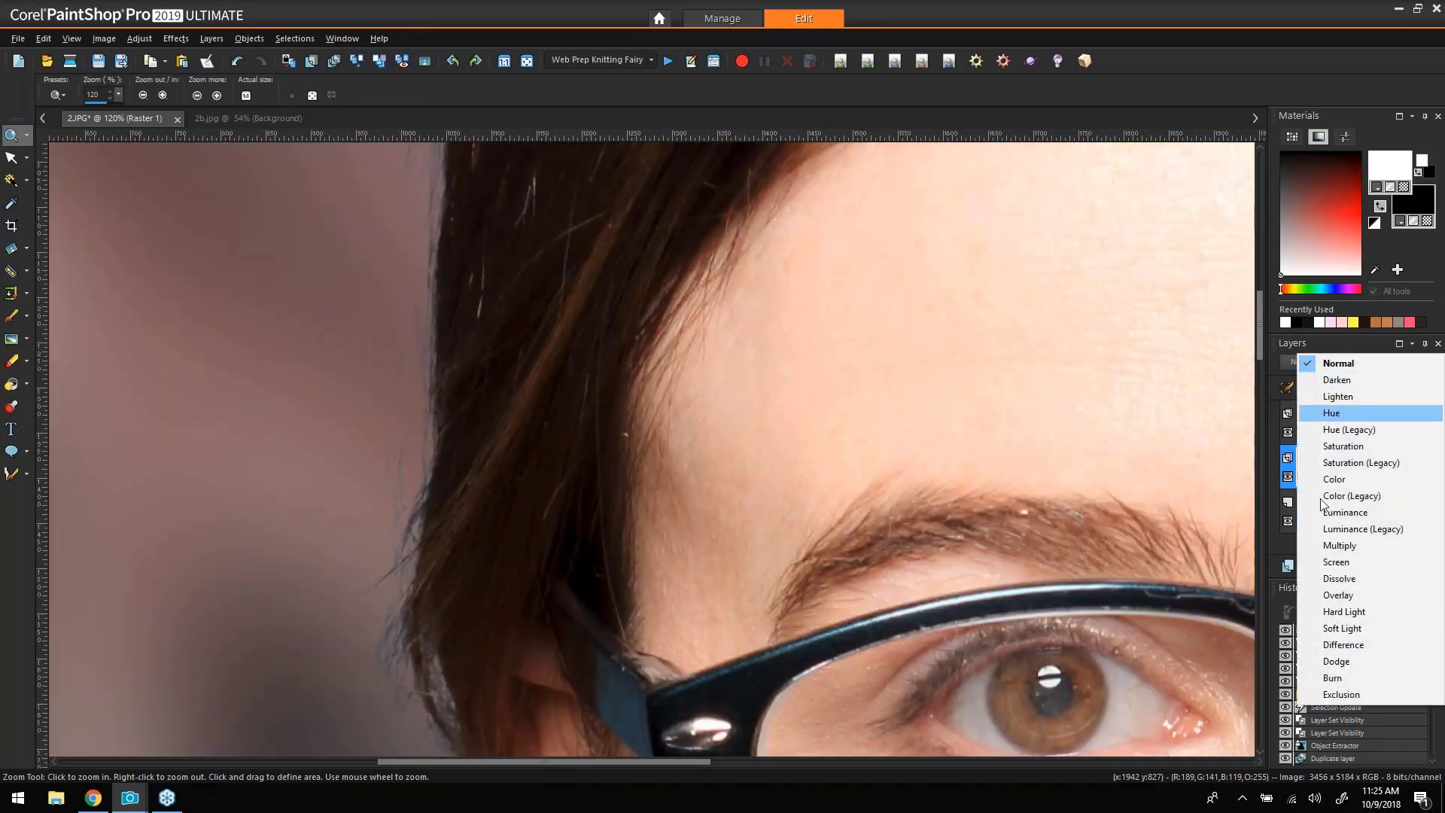
pyautogui.click(1349, 596)
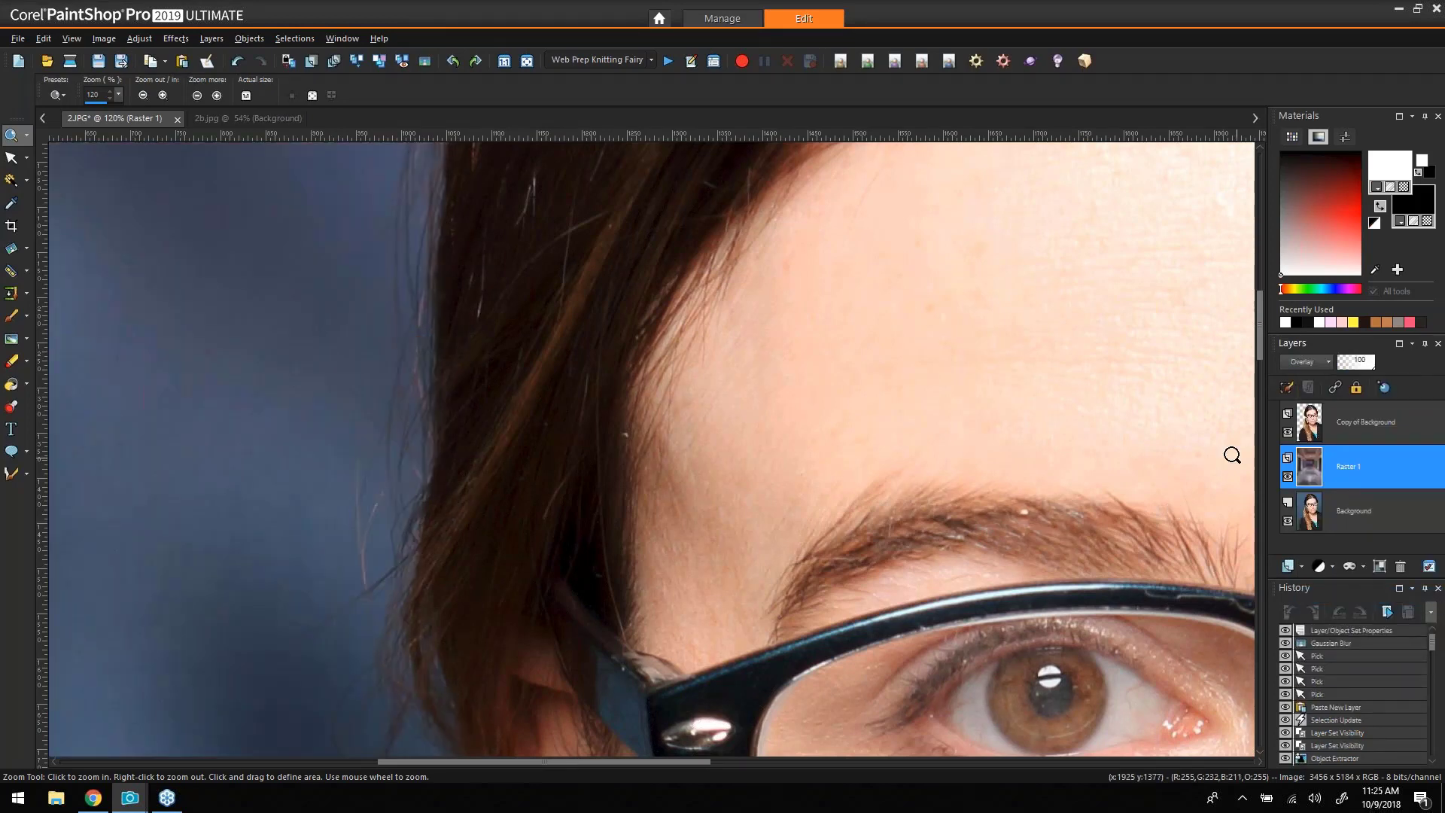
# Compare the hair edge with the hallway layer hidden and shown, and return that layer's blend mode to Normal.
pyautogui.moveTo(1259, 328); pyautogui.dragTo(1259, 308)
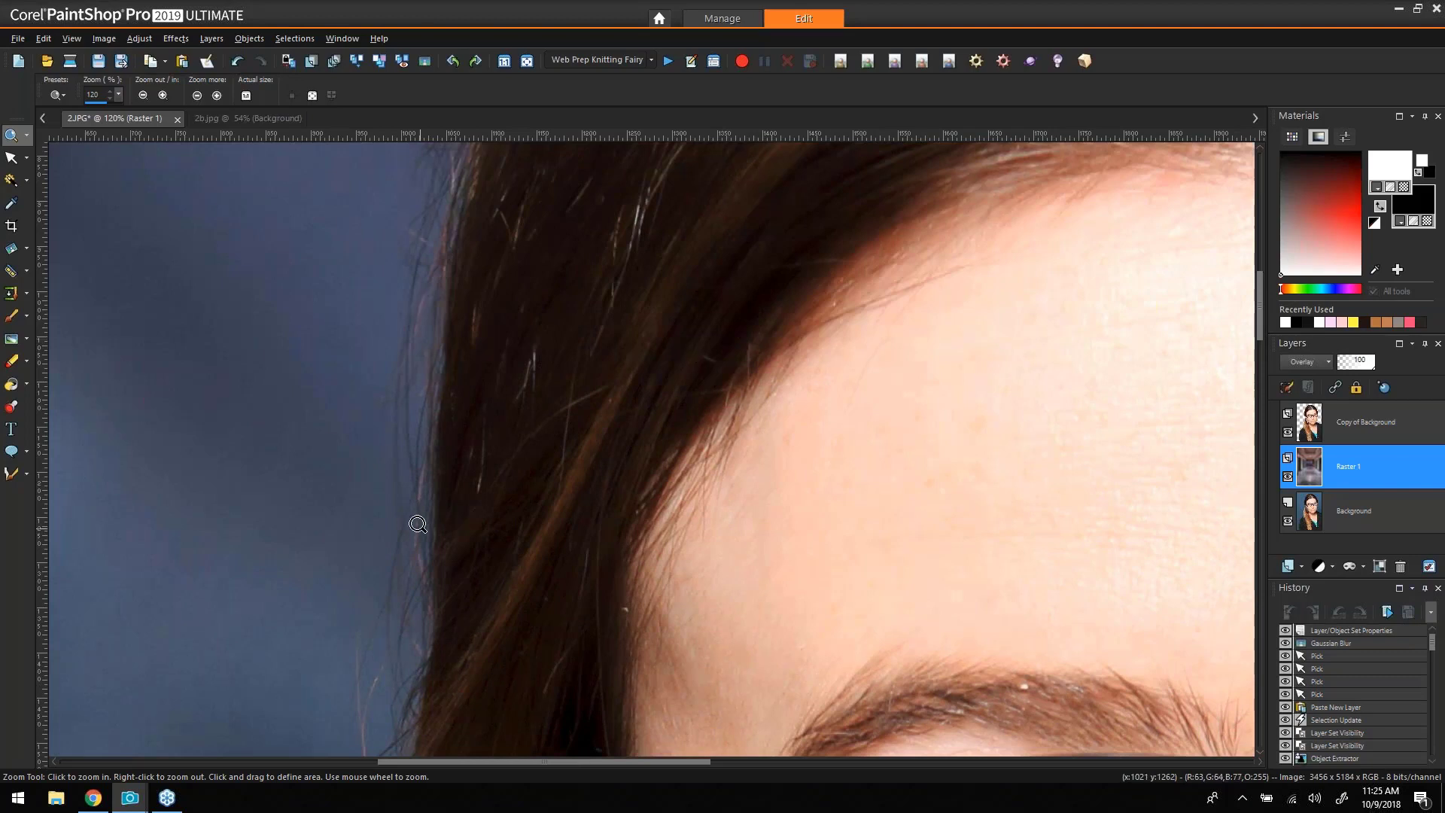
pyautogui.click(1288, 476)
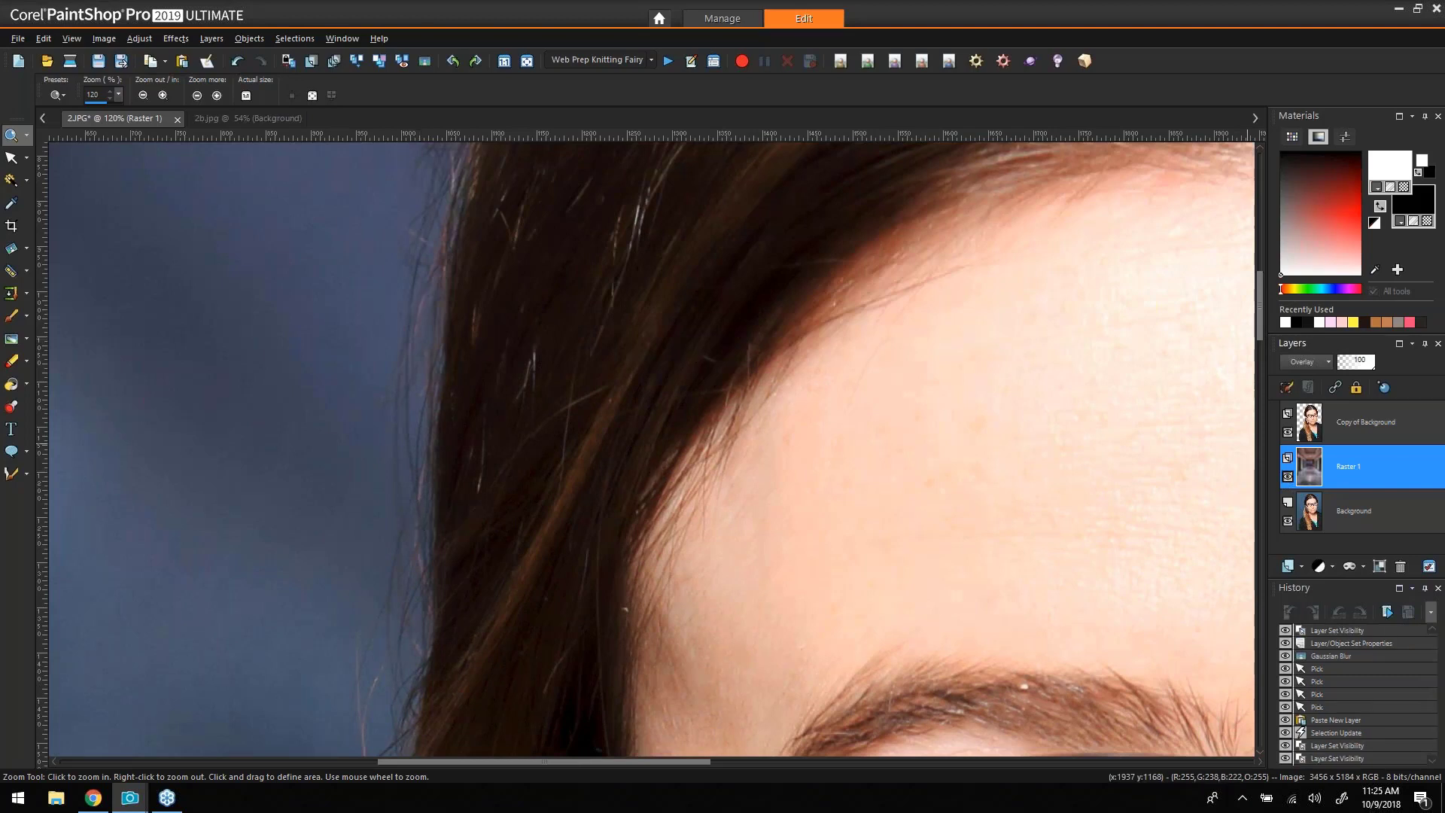
pyautogui.click(1288, 476)
pyautogui.click(1309, 362)
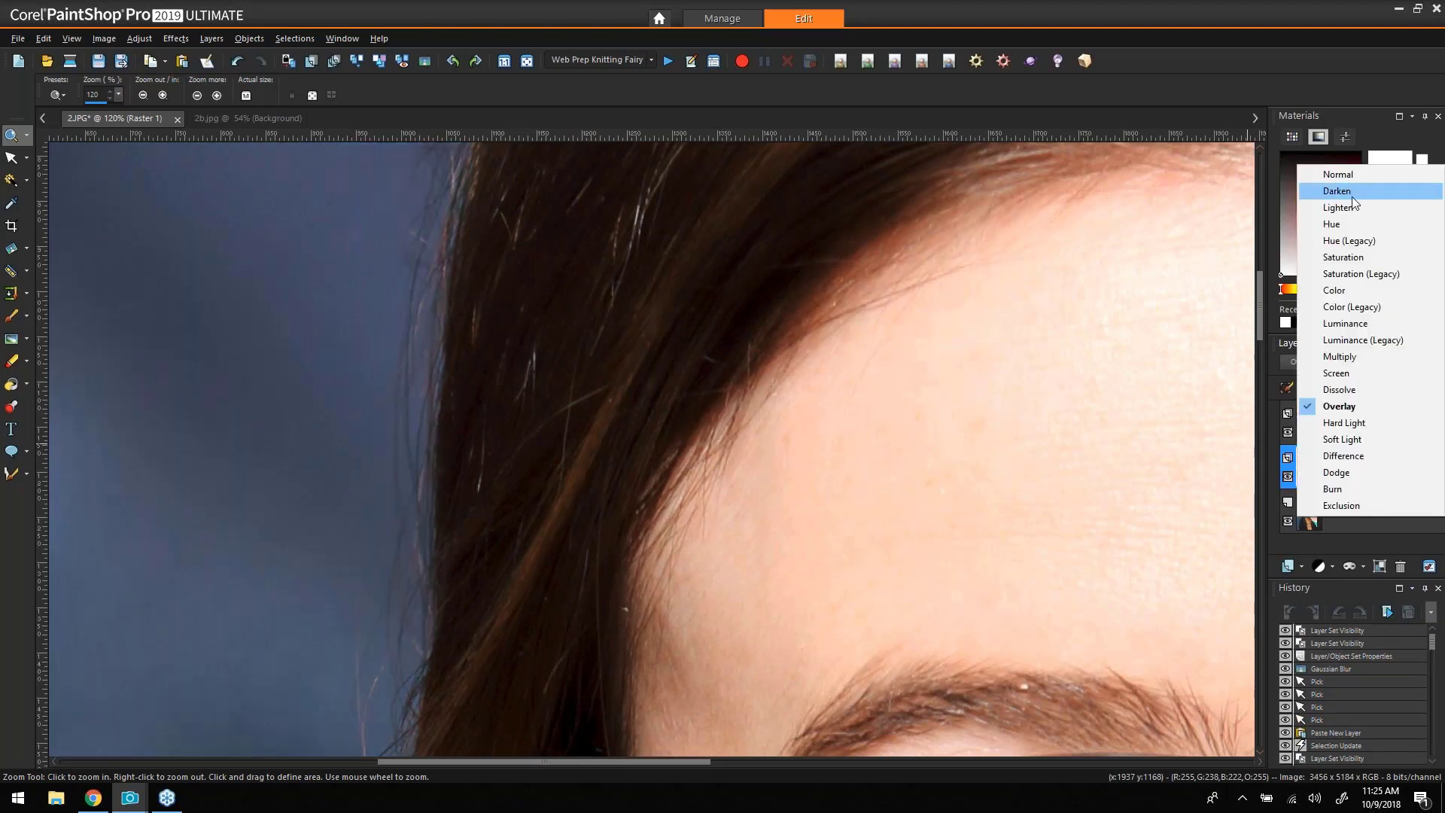
pyautogui.click(1355, 178)
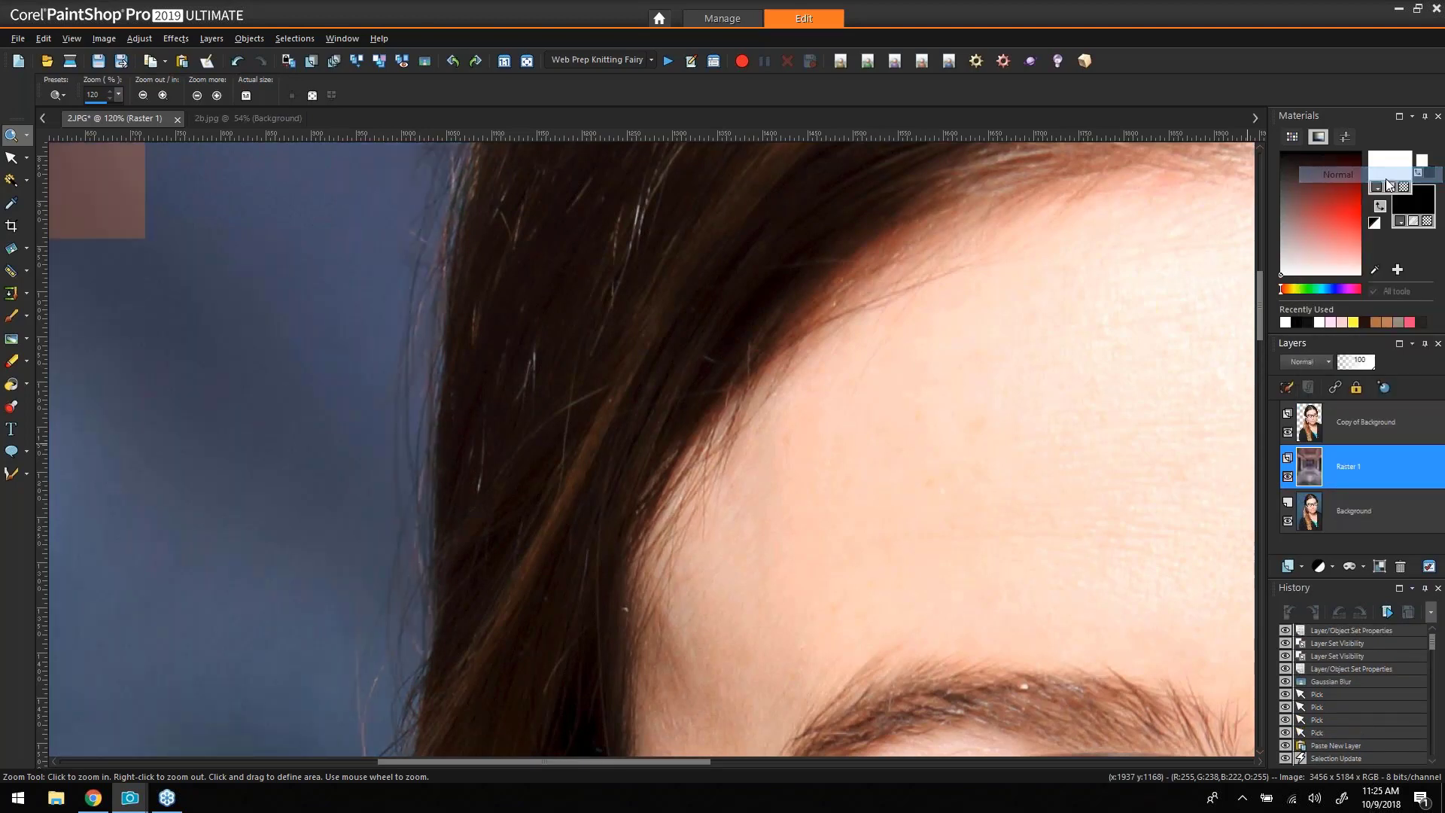
# Try the Overlay blend mode on the blurred hallway layer and view the whole portrait.
pyautogui.click(1303, 360)
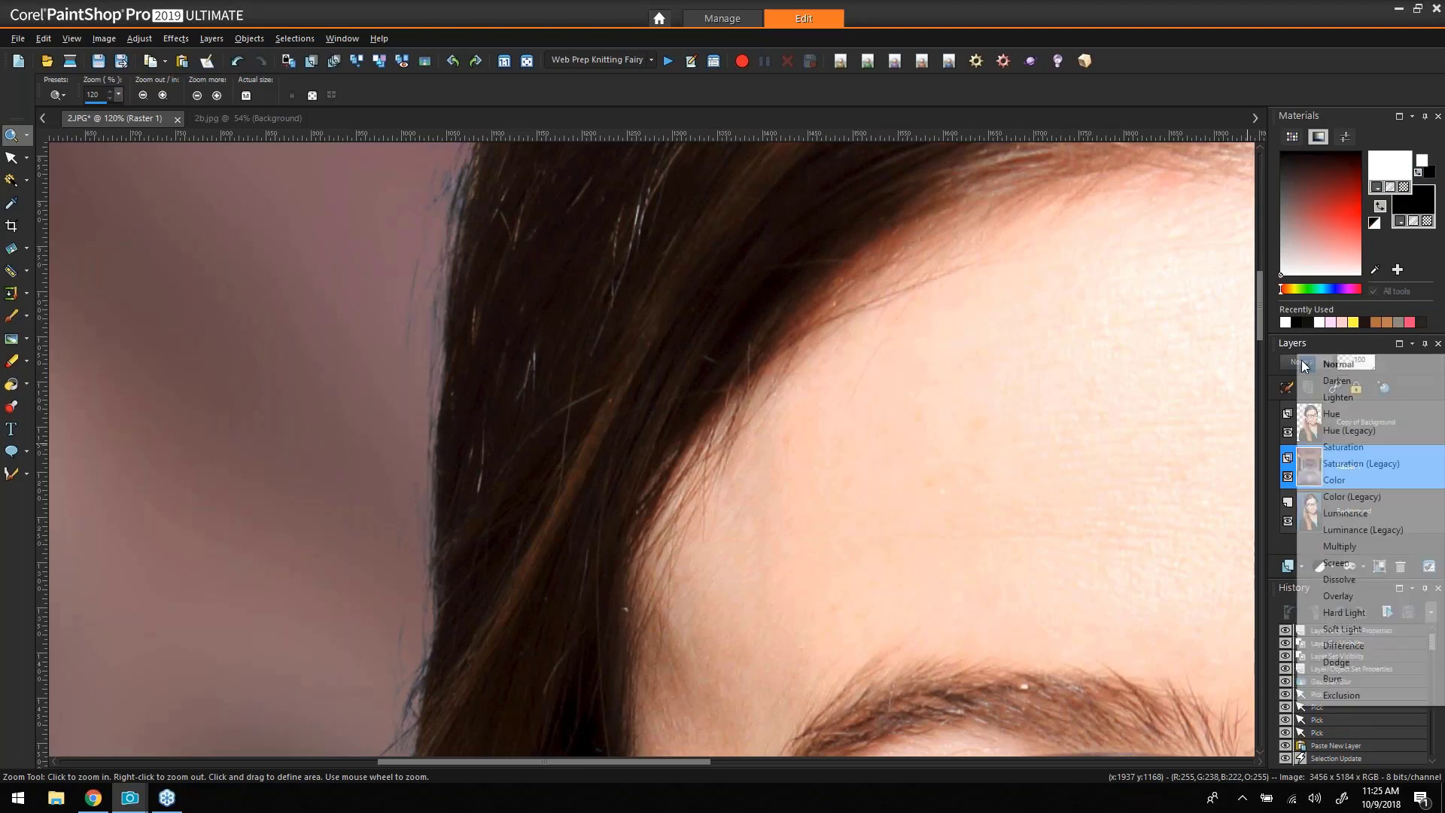
pyautogui.click(1366, 597)
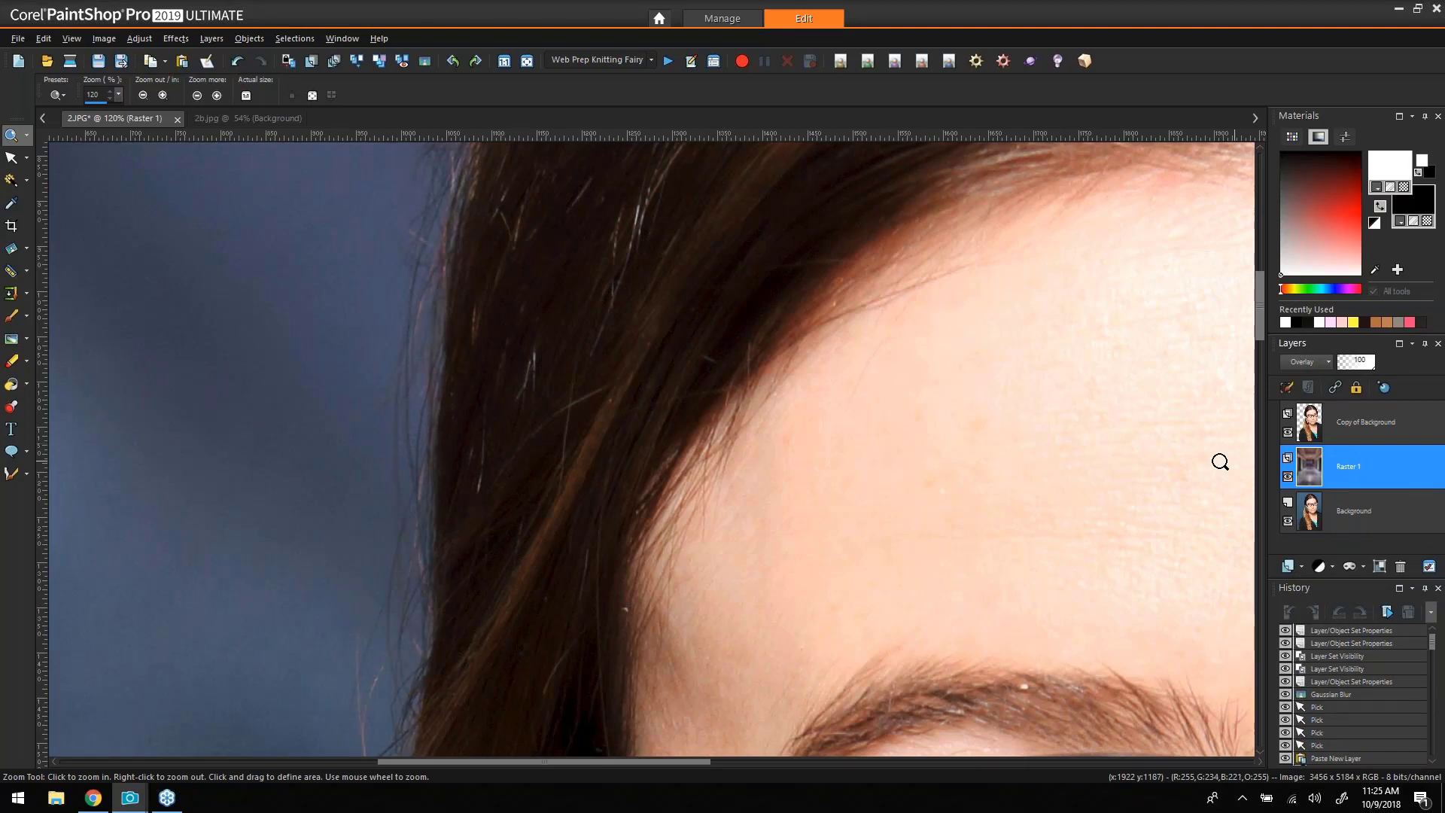
pyautogui.click(1382, 429)
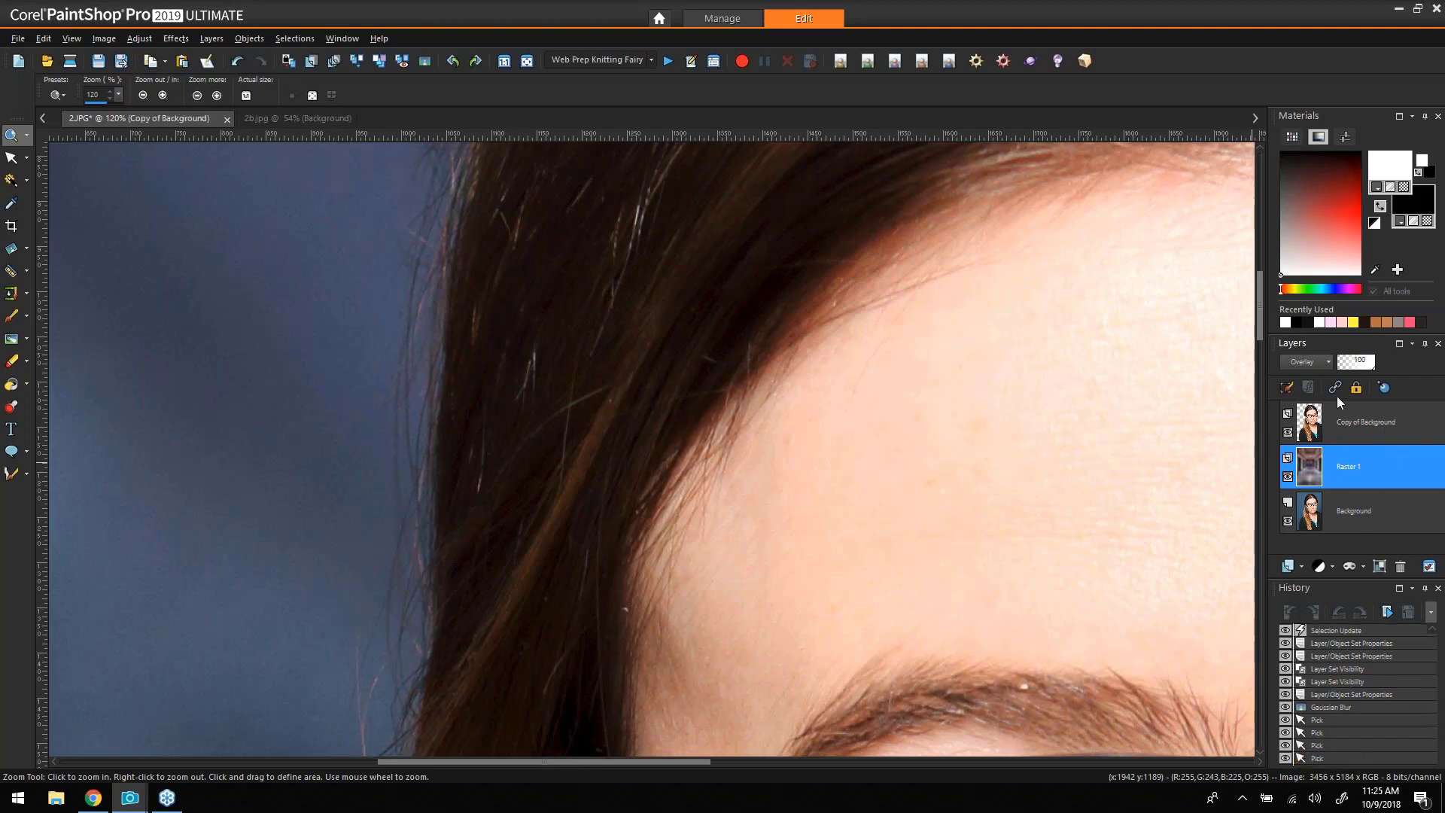
pyautogui.click(1411, 480)
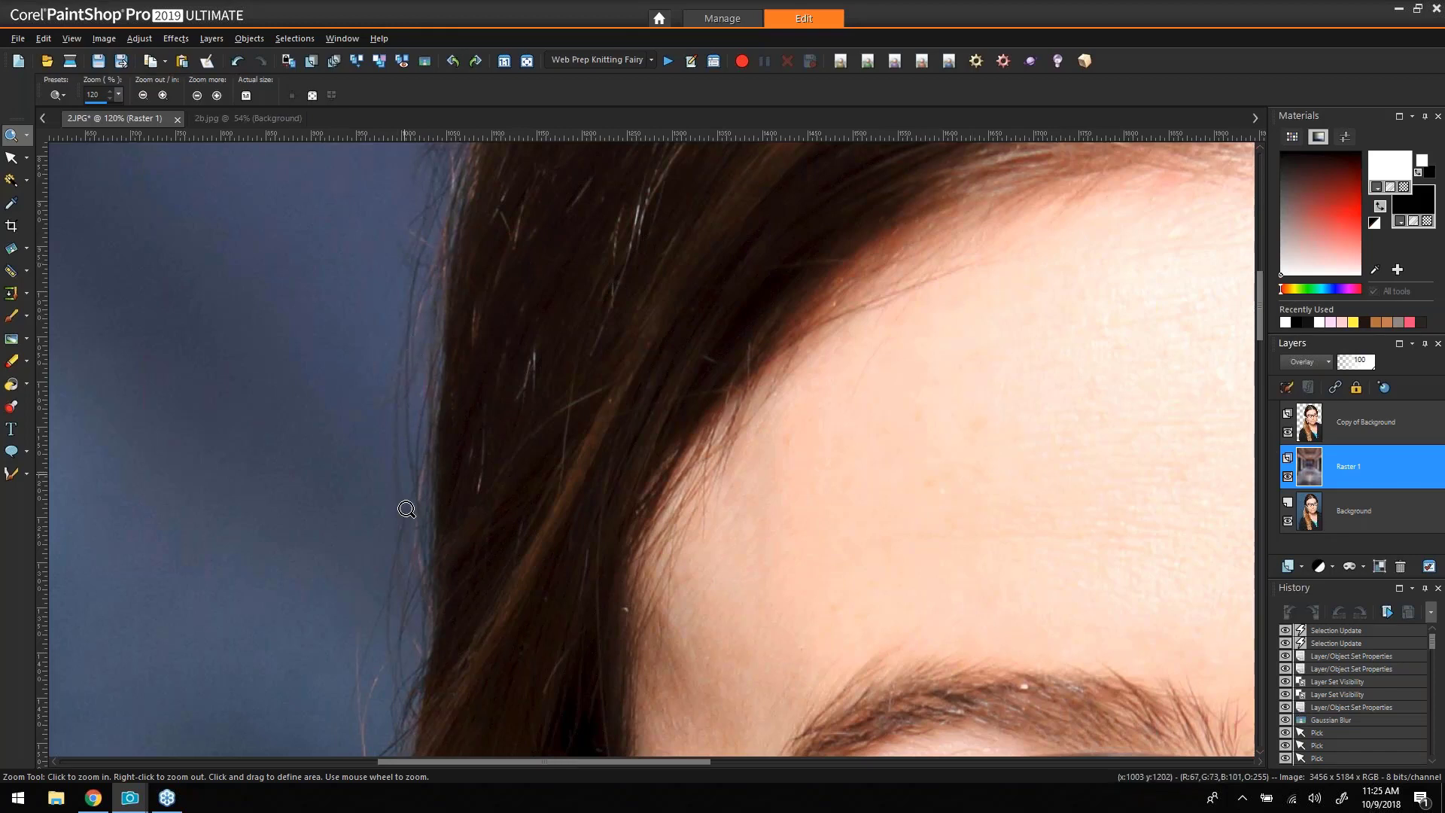
pyautogui.click(527, 62)
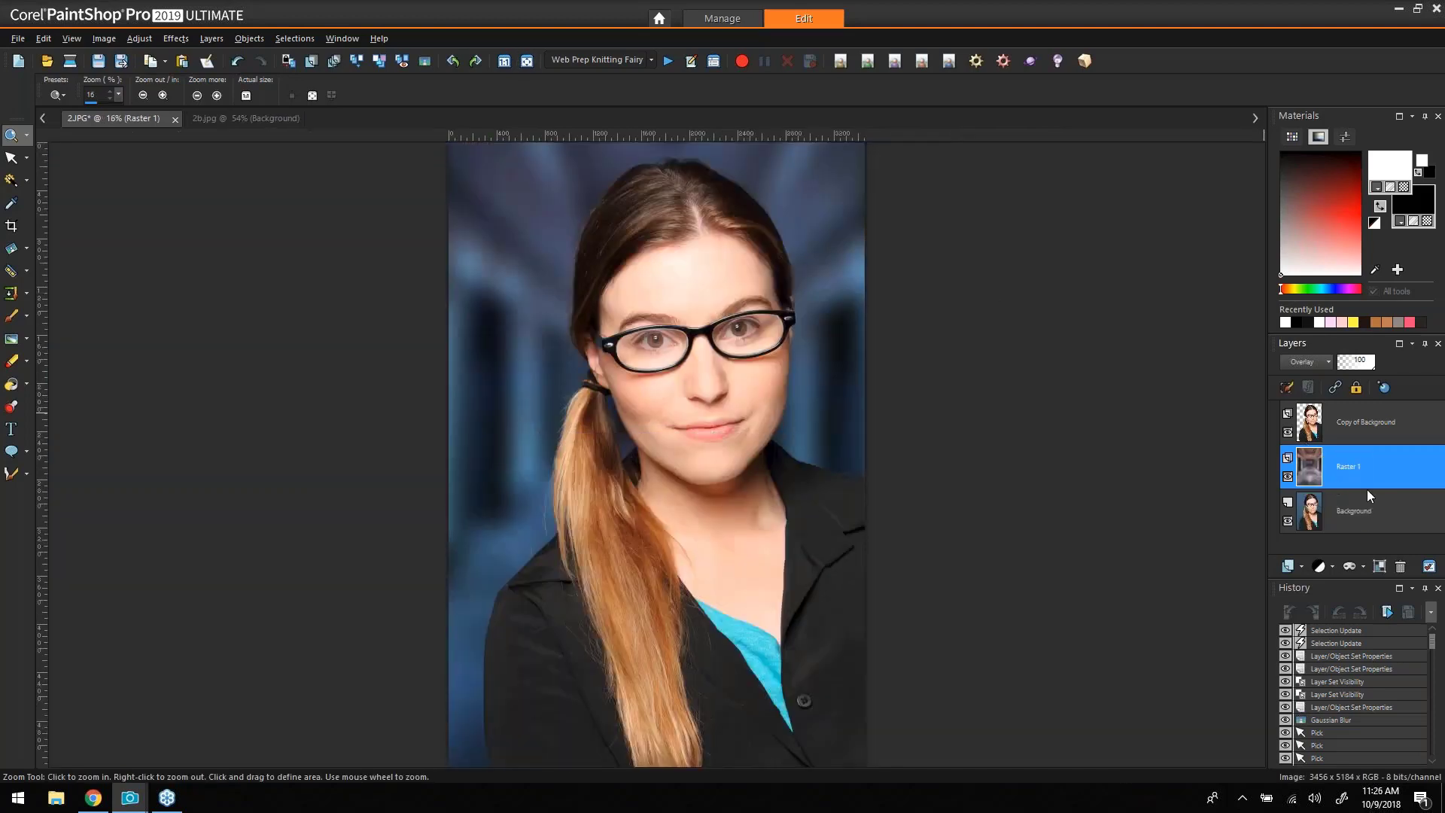
# Compare the portrait with the hallway layer and the cut-out copy of the woman each hidden and shown.
pyautogui.click(1288, 476)
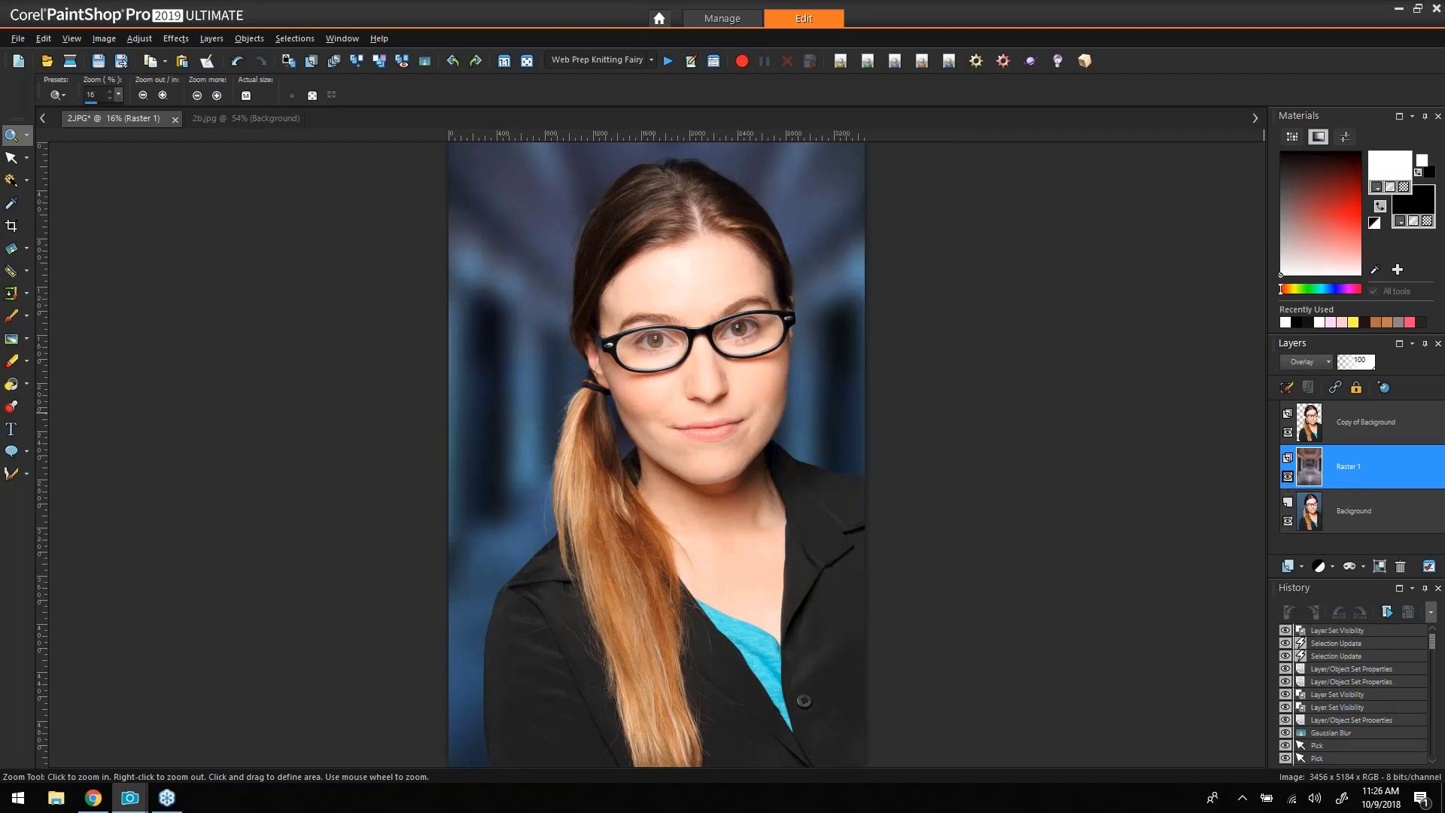
pyautogui.click(1288, 476)
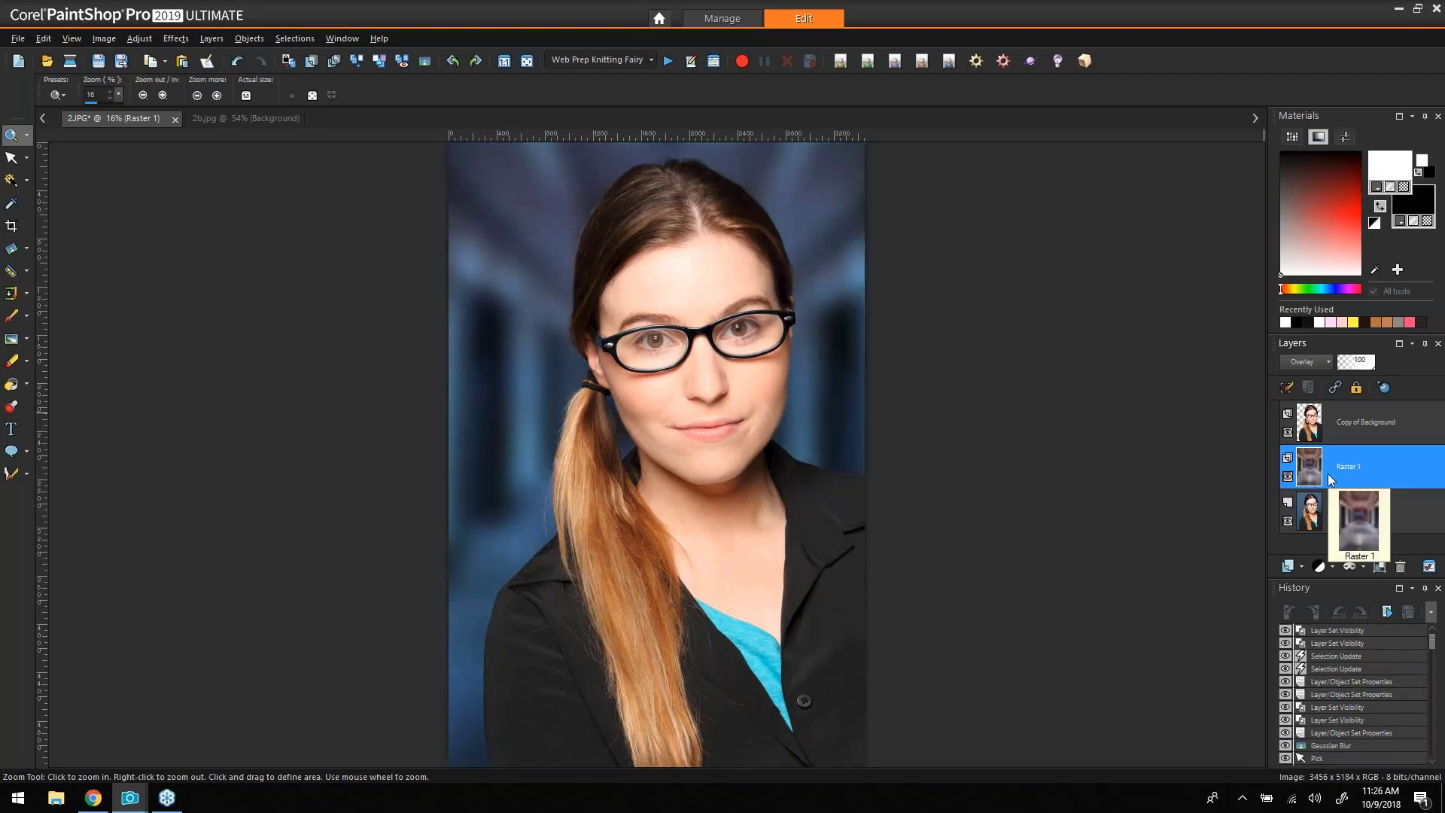
pyautogui.click(1288, 432)
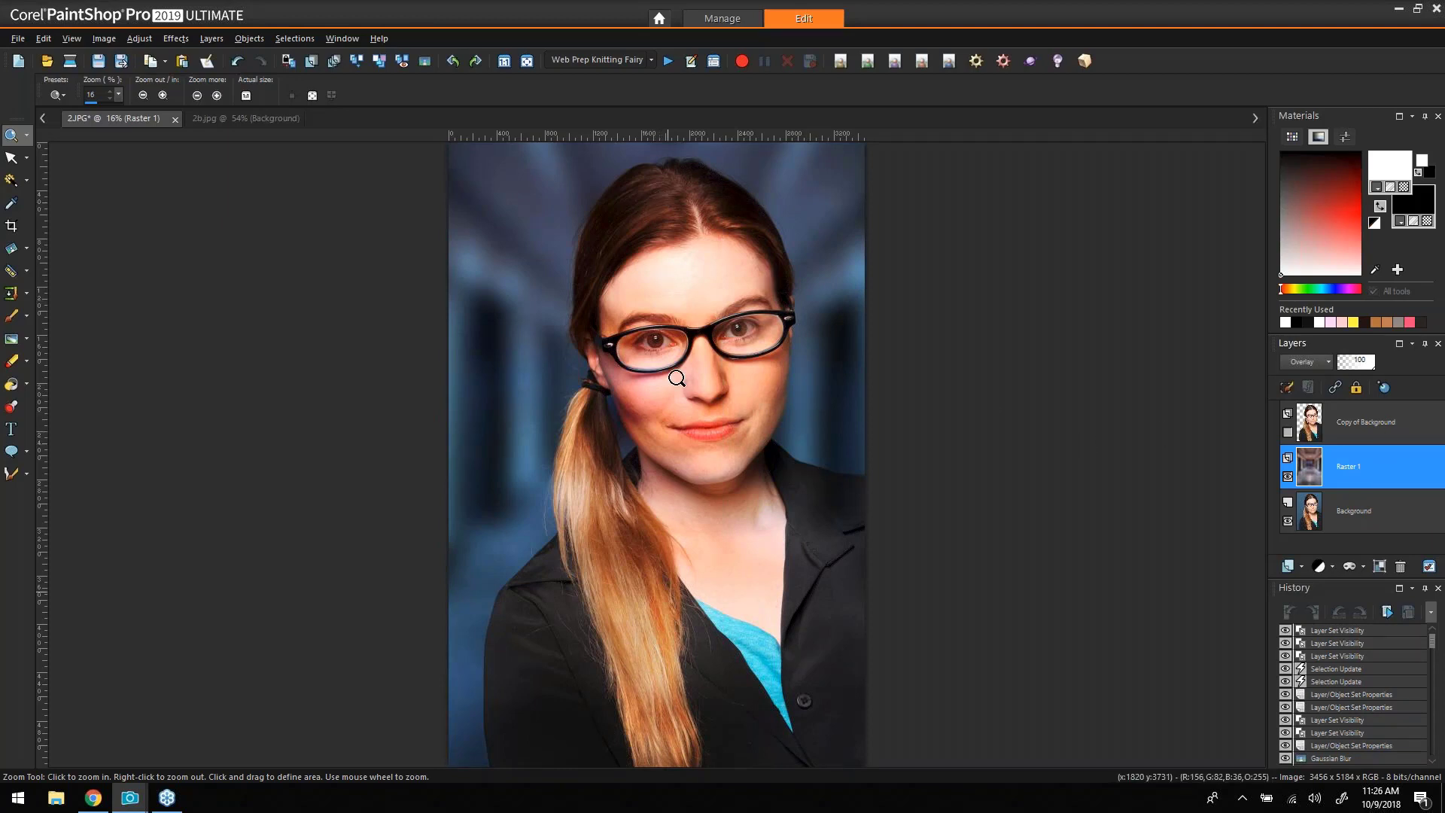
pyautogui.moveTo(1304, 478)
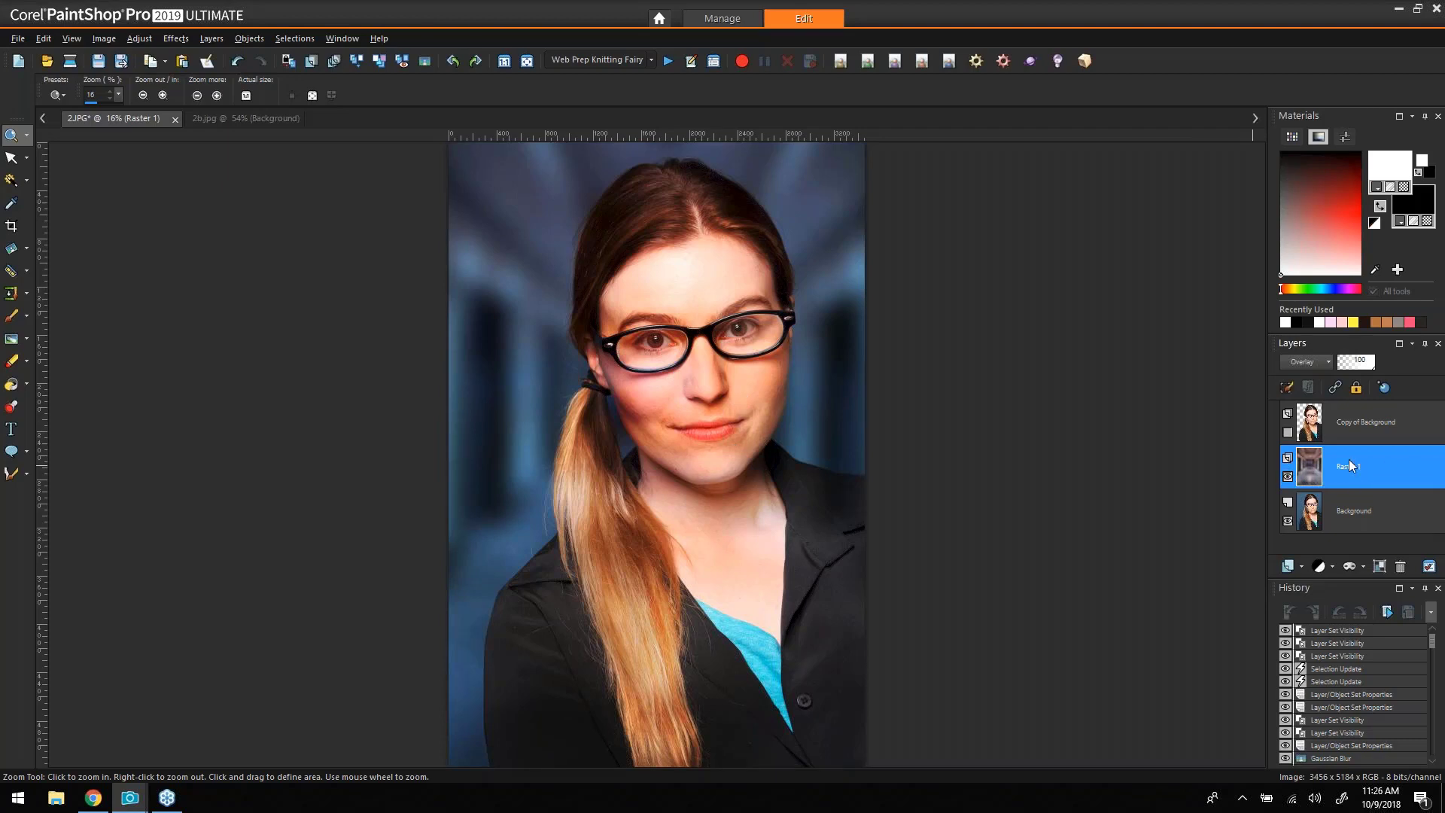
pyautogui.click(1288, 432)
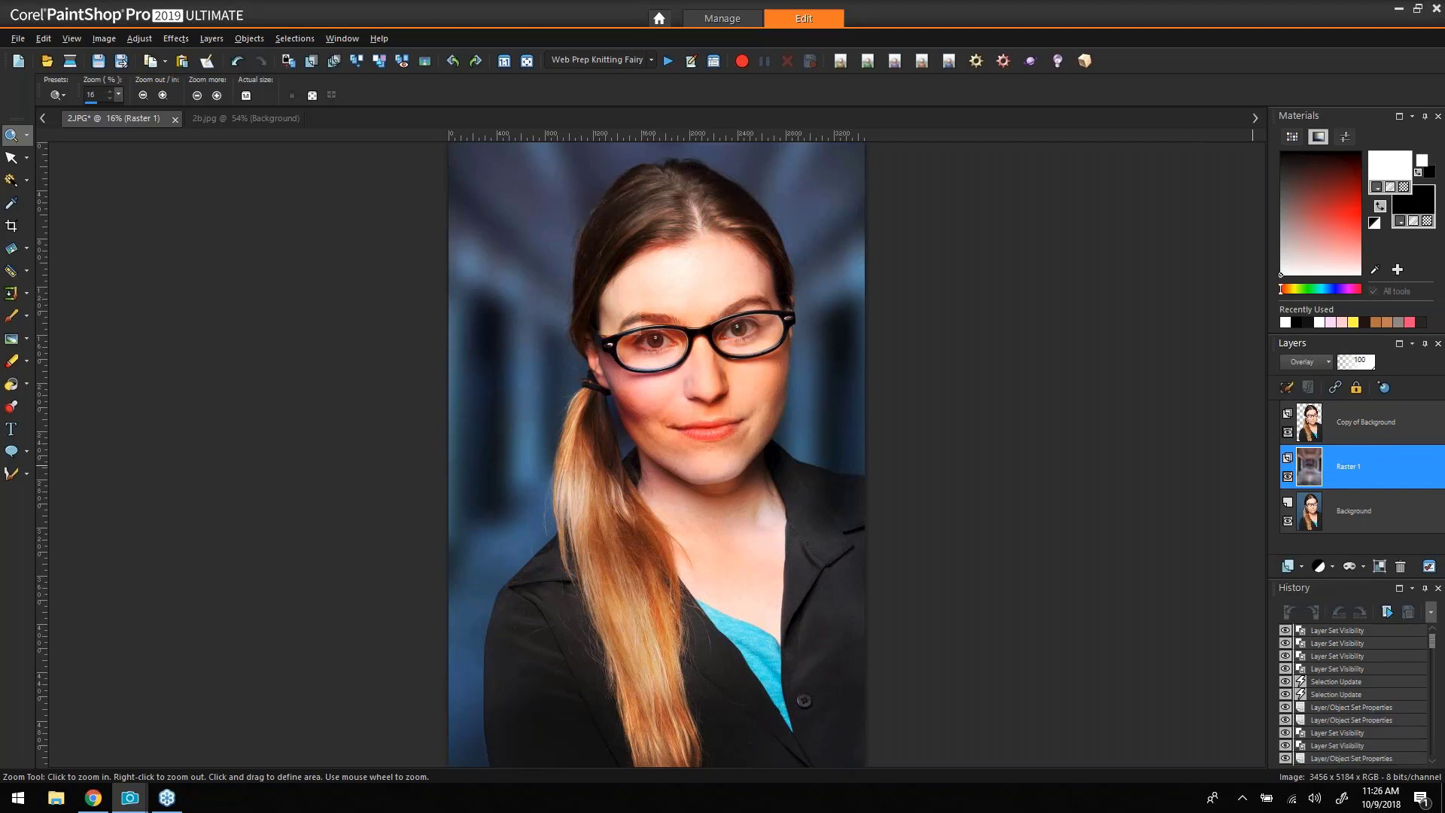
# Try the Multiply, Overlay and Hard Light blend modes in turn on the hallway layer.
pyautogui.click(1317, 362)
pyautogui.click(1358, 364)
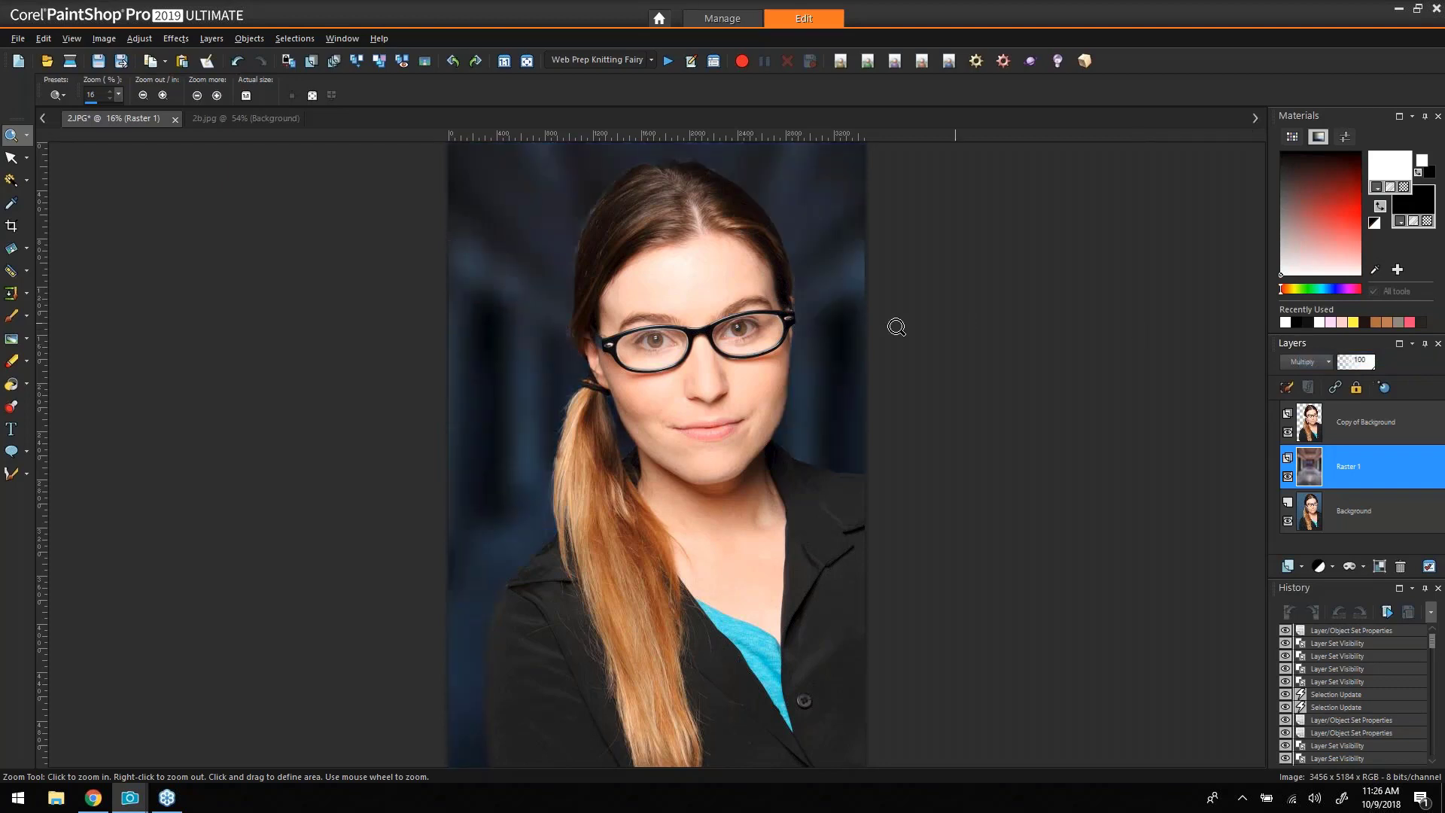
pyautogui.click(1310, 362)
pyautogui.click(1375, 450)
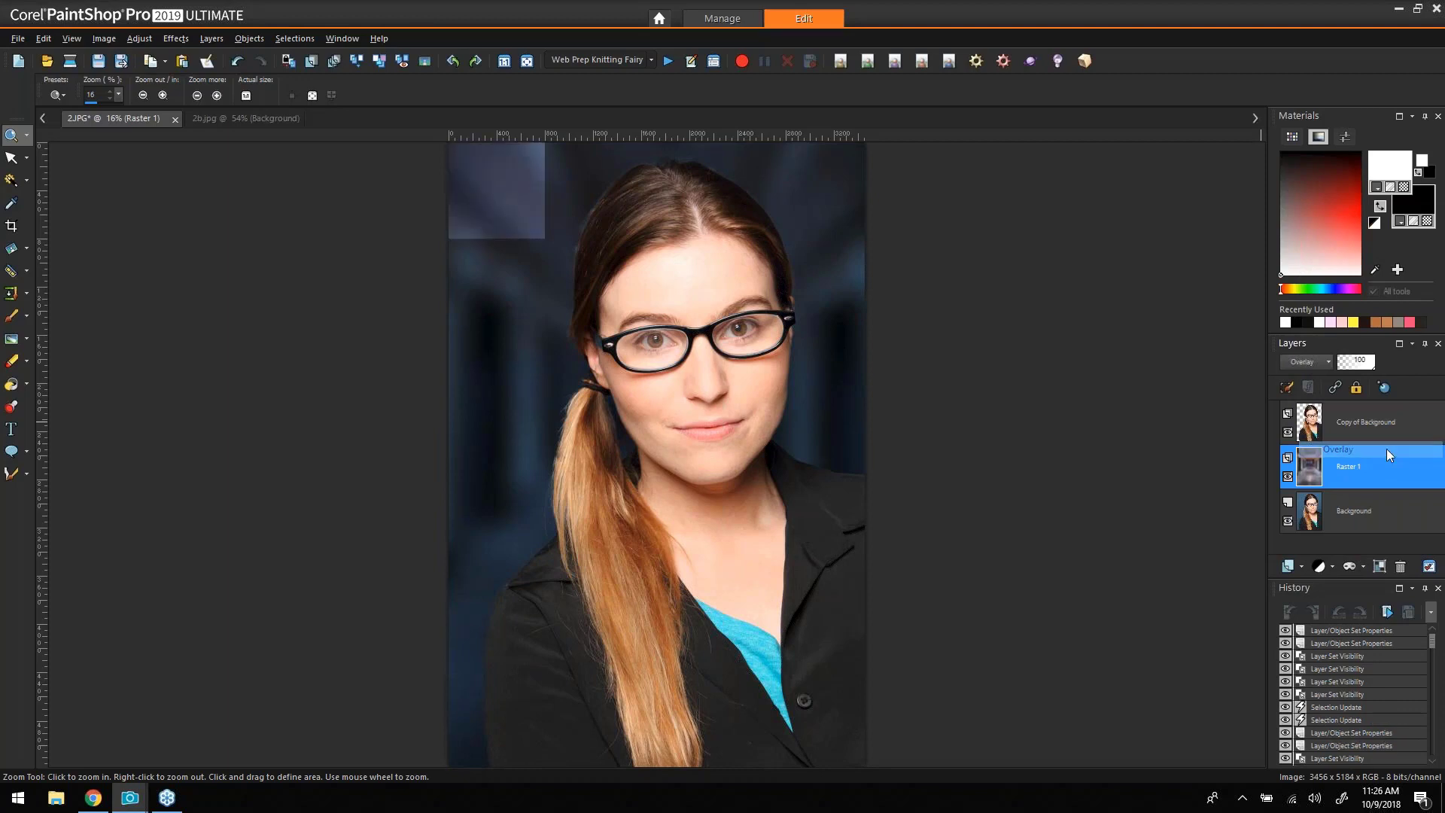
pyautogui.click(1310, 363)
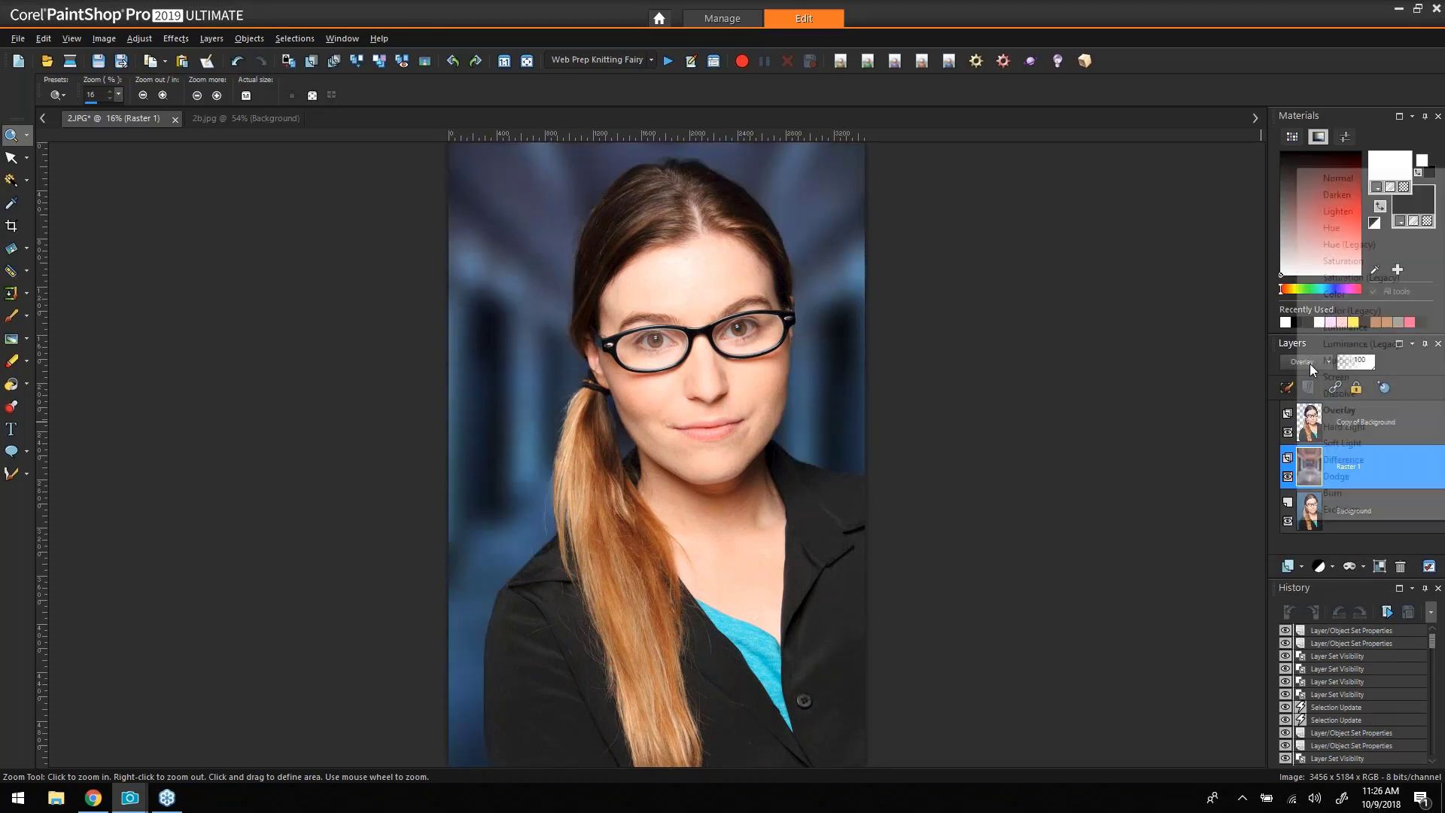
pyautogui.click(1370, 427)
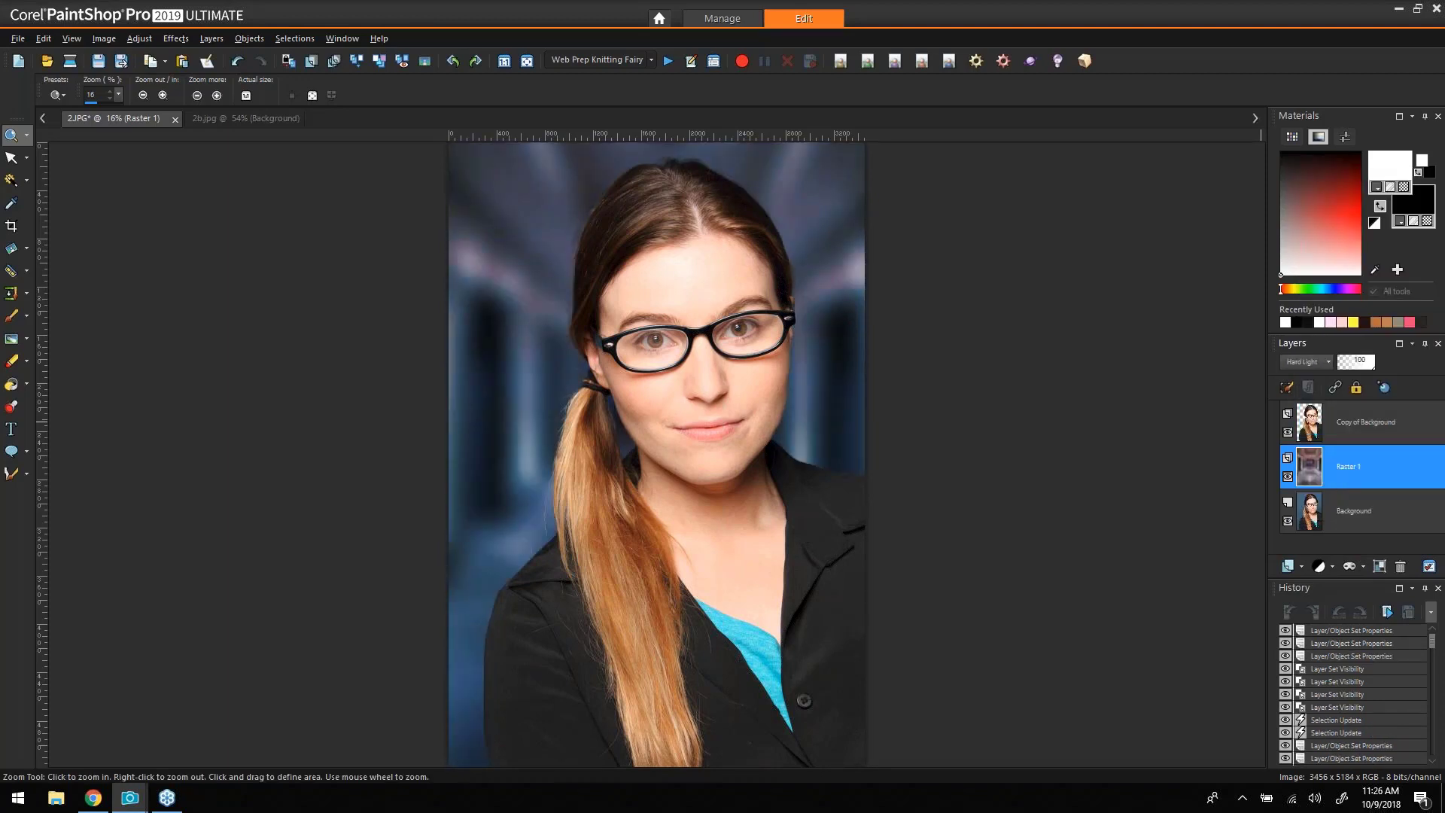
# Set the hallway layer's blend mode to Soft Light and check the hair edge up close.
pyautogui.click(1302, 362)
pyautogui.click(1370, 440)
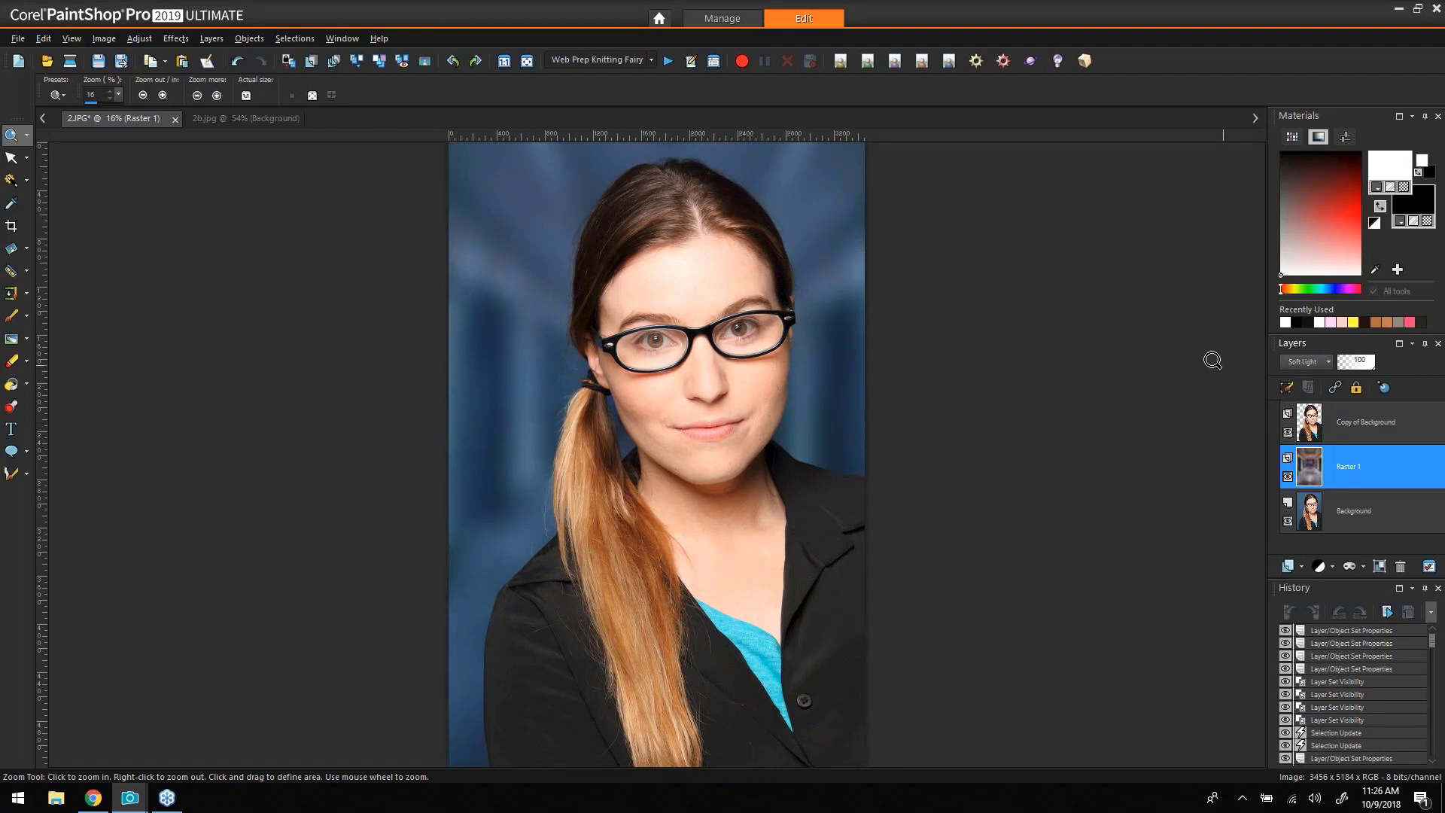
pyautogui.moveTo(668, 163); pyautogui.dragTo(498, 325)
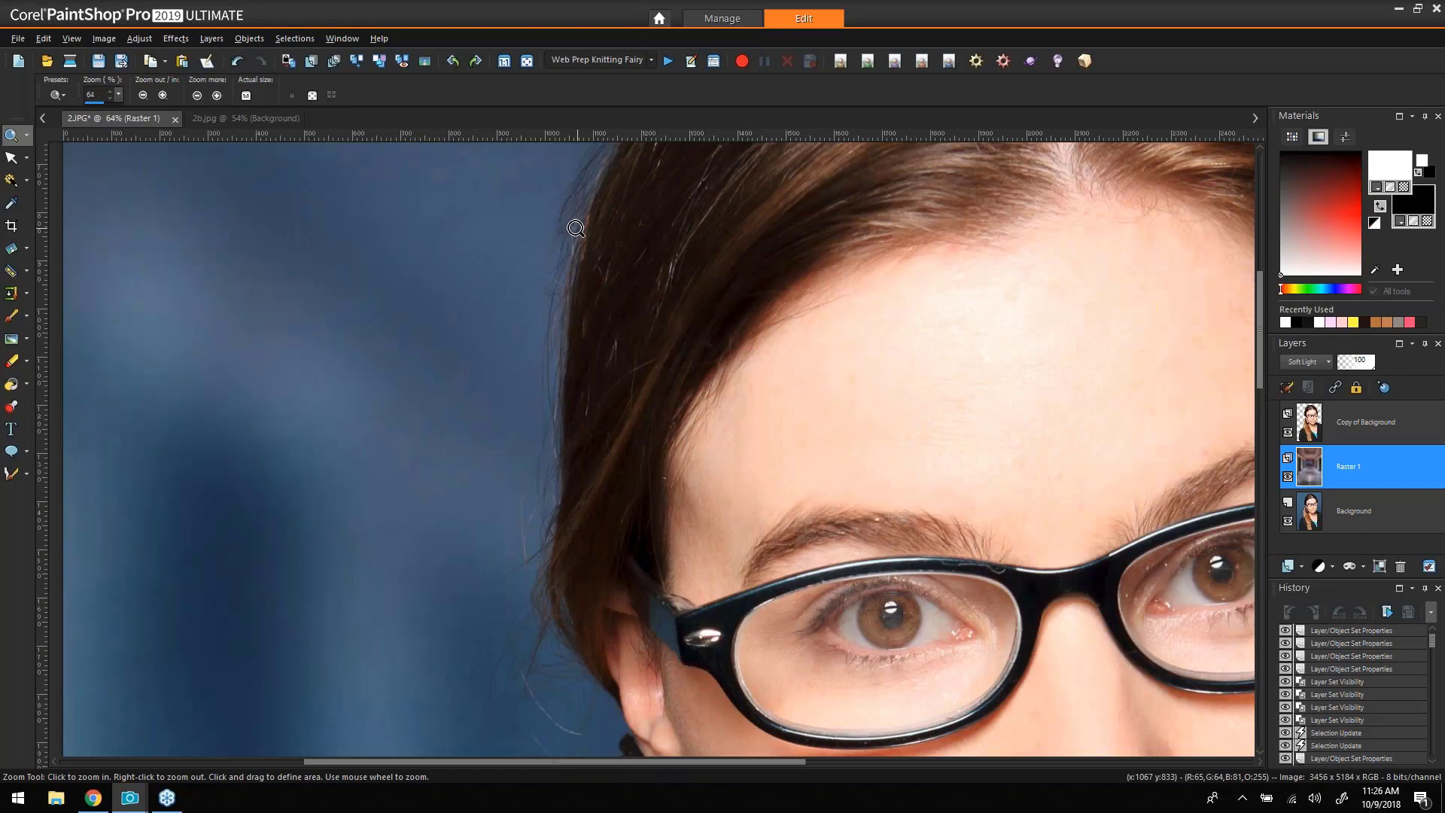
pyautogui.scroll(-4, 576, 228)
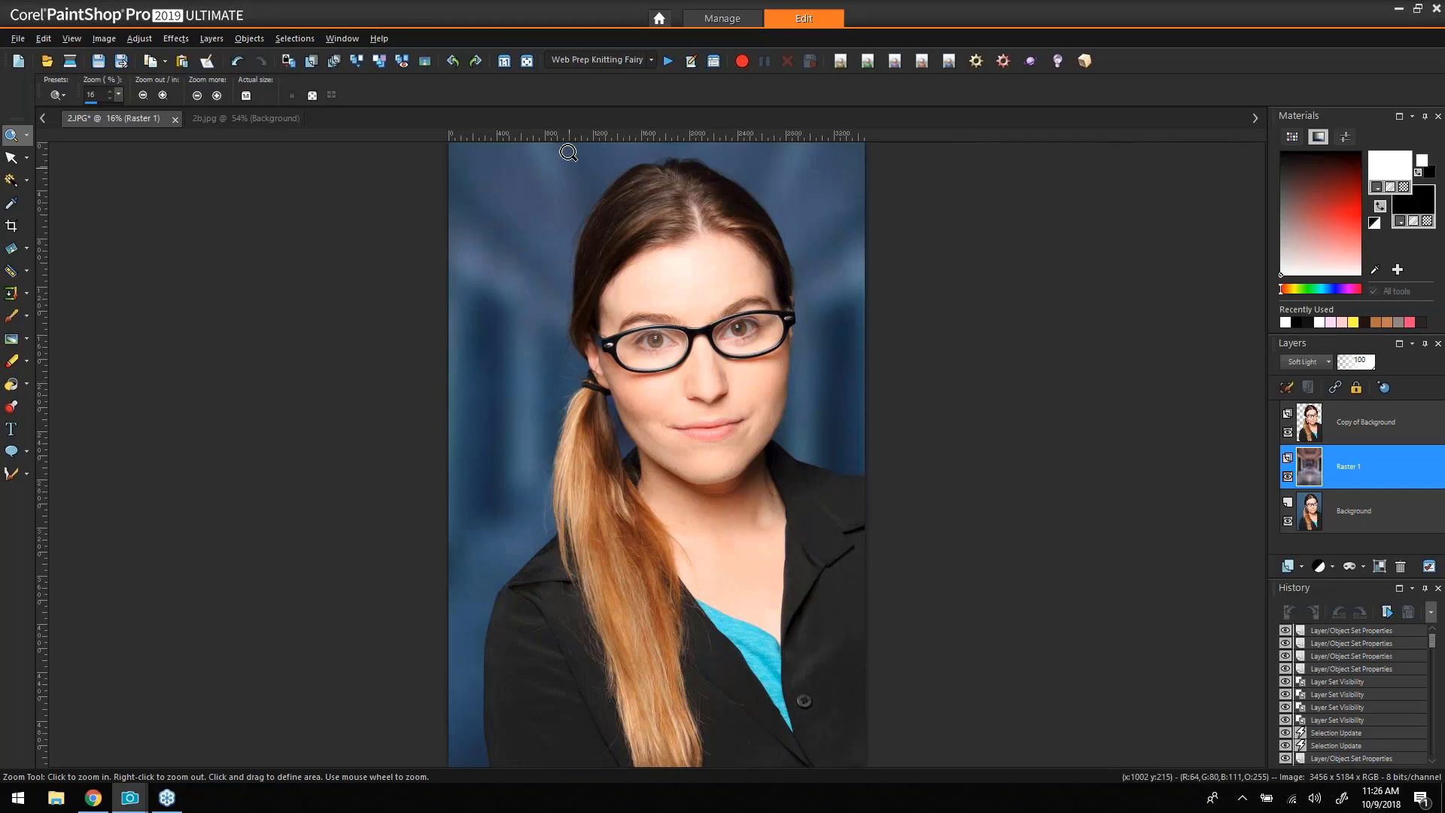
# Save the composite as a merged JPEG named 2.JPG in the Corel Webinar folder, replacing the existing file.
pyautogui.click(17, 38)
pyautogui.click(68, 171)
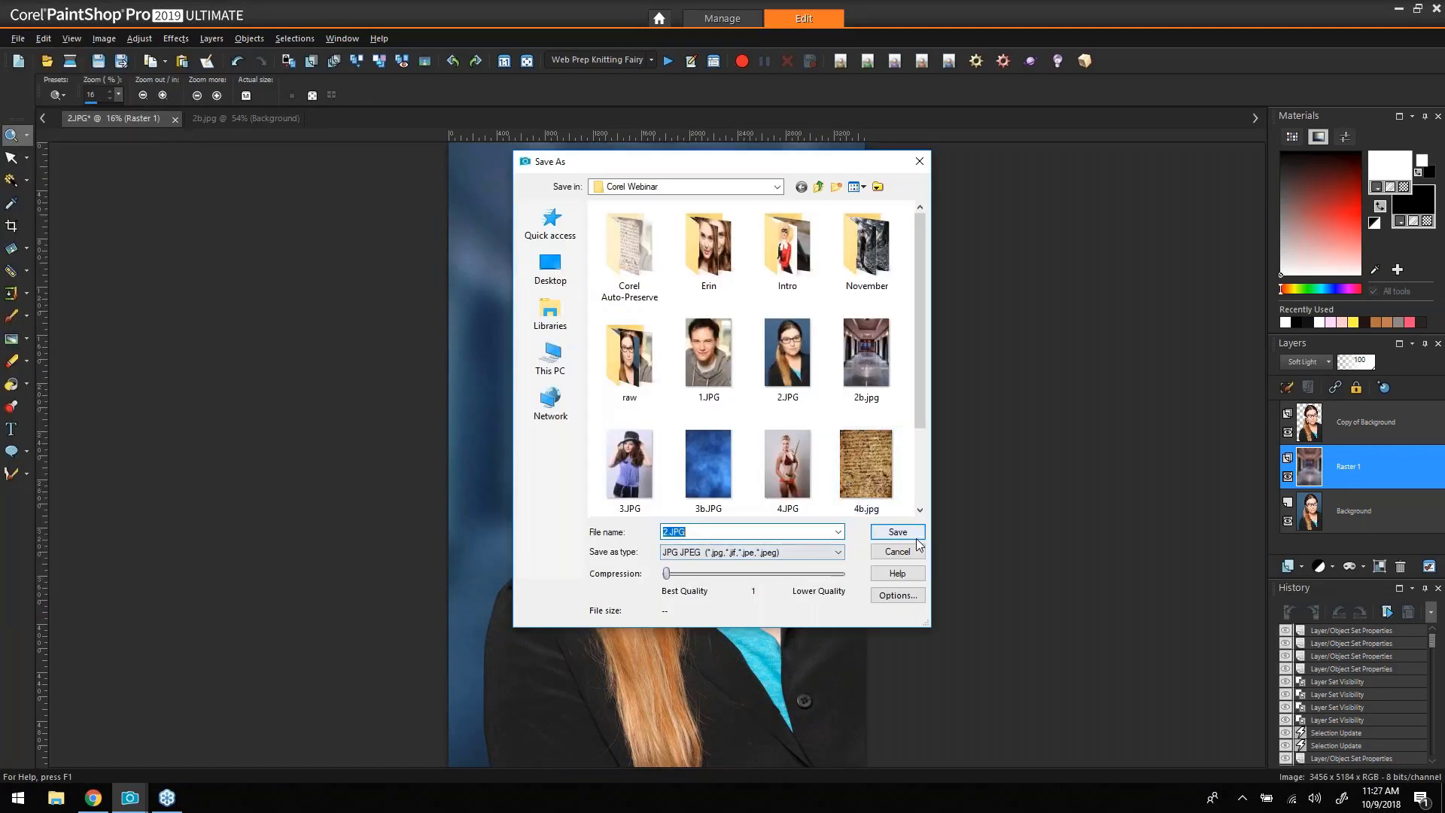
pyautogui.click(910, 537)
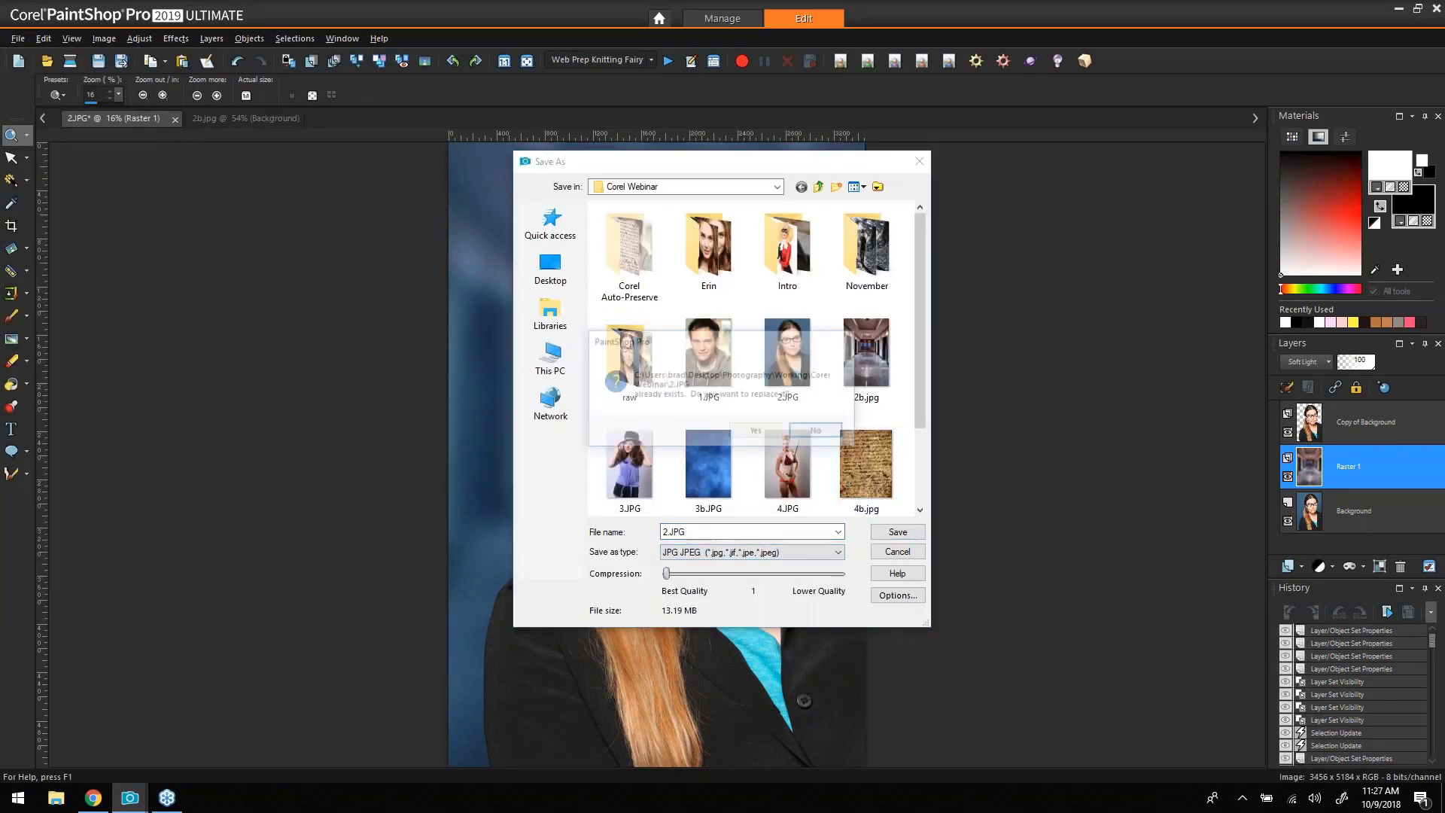
pyautogui.click(756, 433)
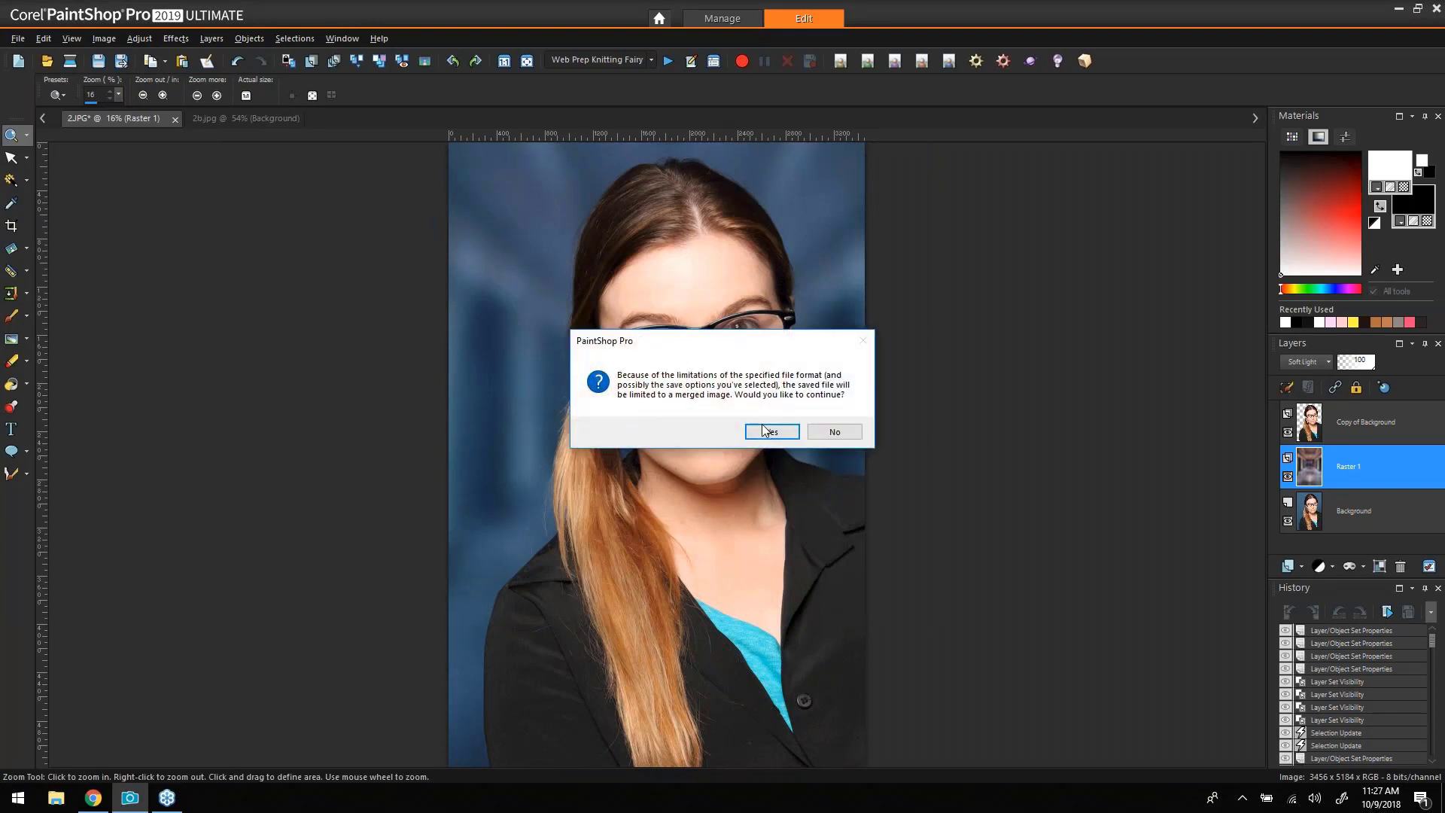
pyautogui.click(765, 431)
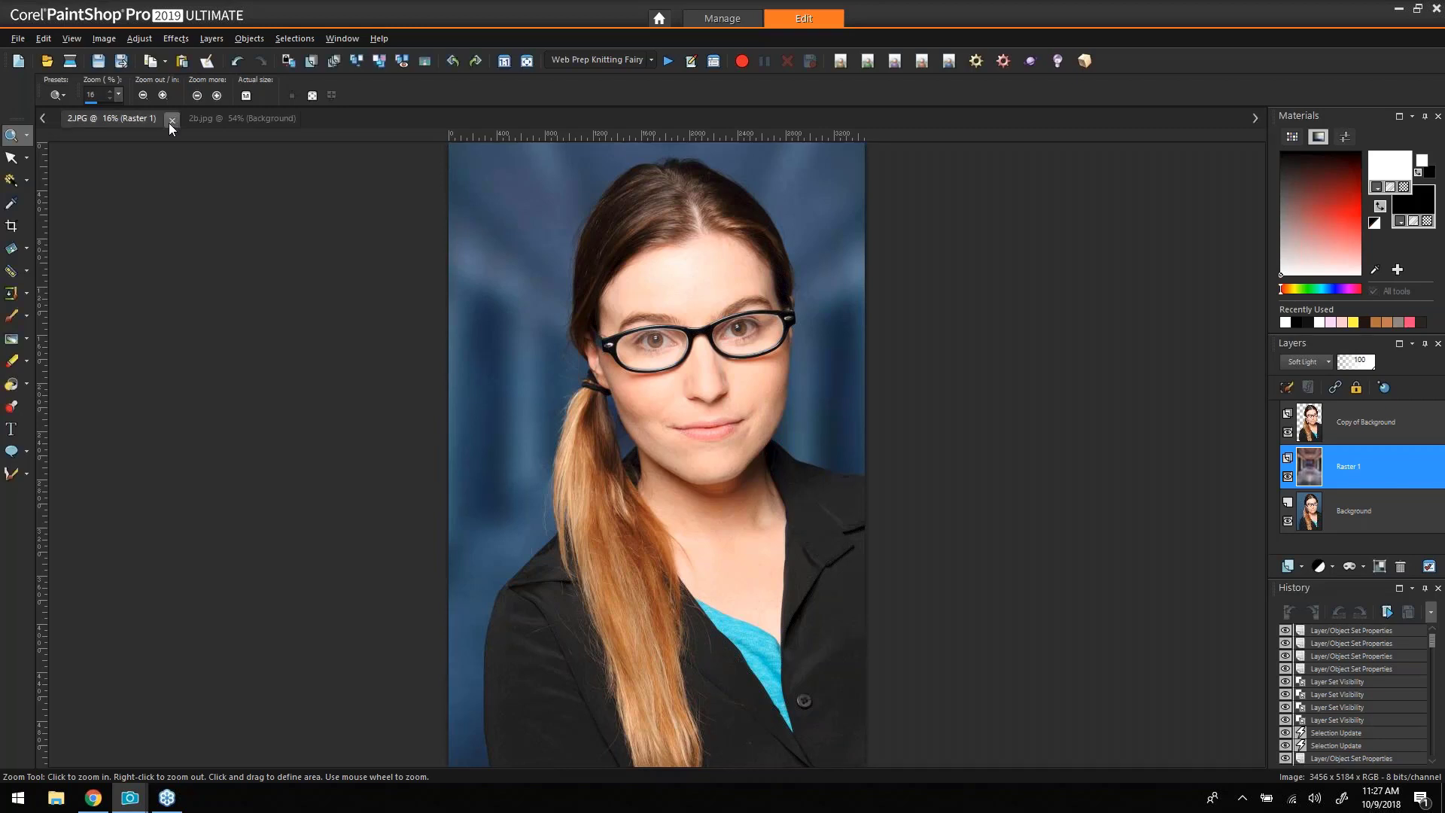
# Close the portrait and hallway images and open 4.JPG, the woman holding a sword, for editing.
pyautogui.click(172, 120)
pyautogui.click(191, 120)
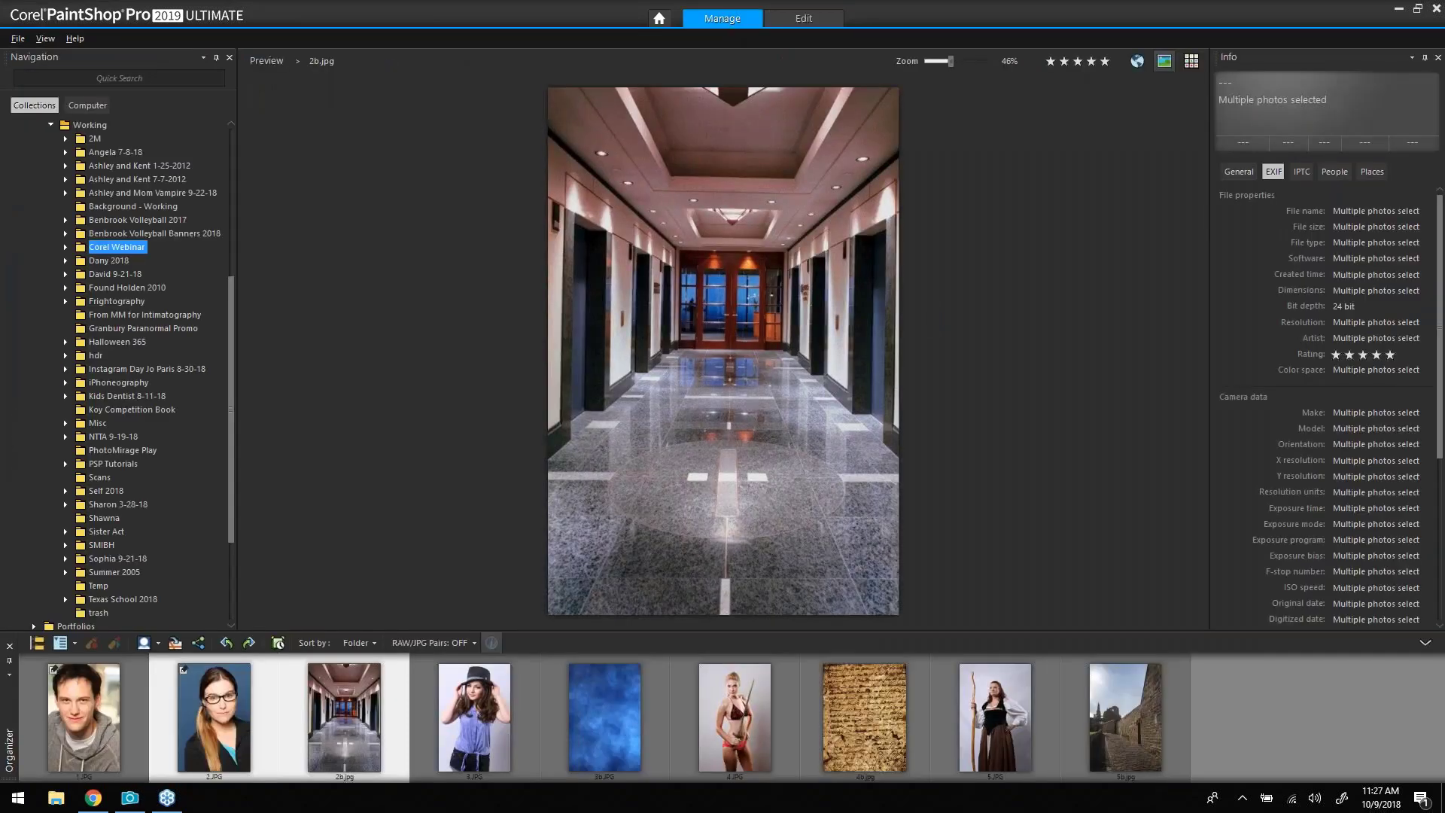
pyautogui.click(472, 716)
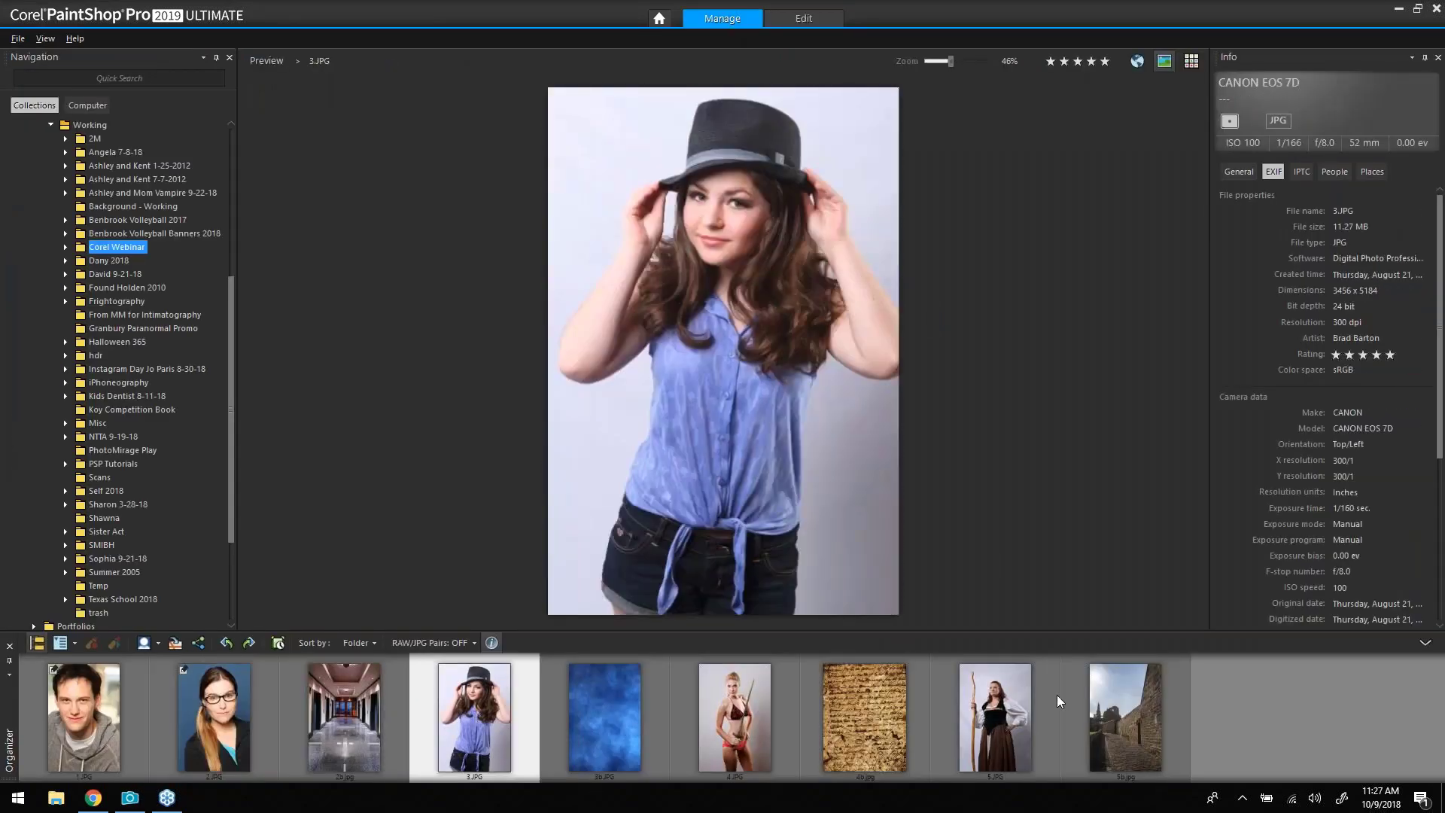
pyautogui.click(747, 730)
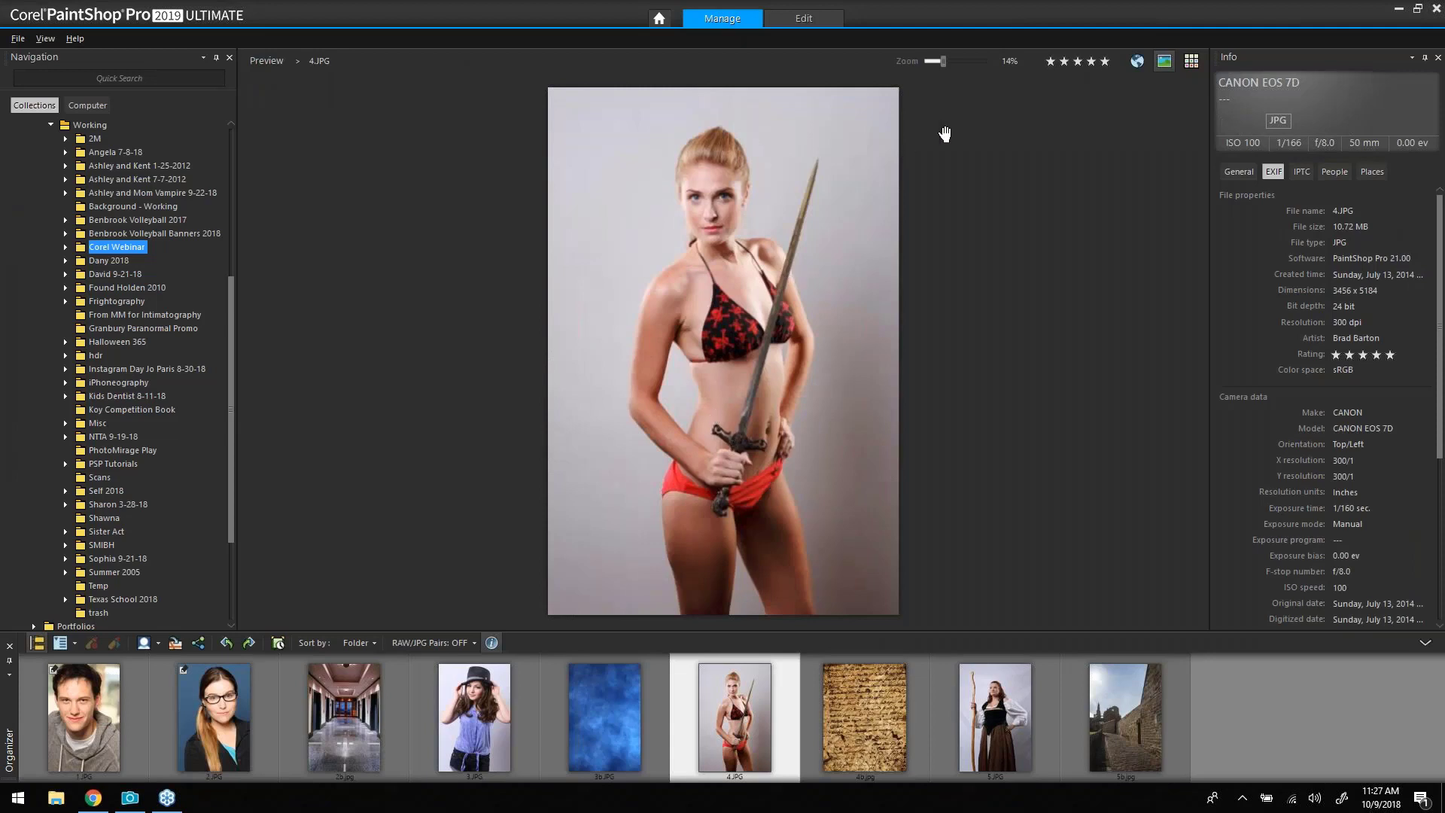
pyautogui.click(811, 21)
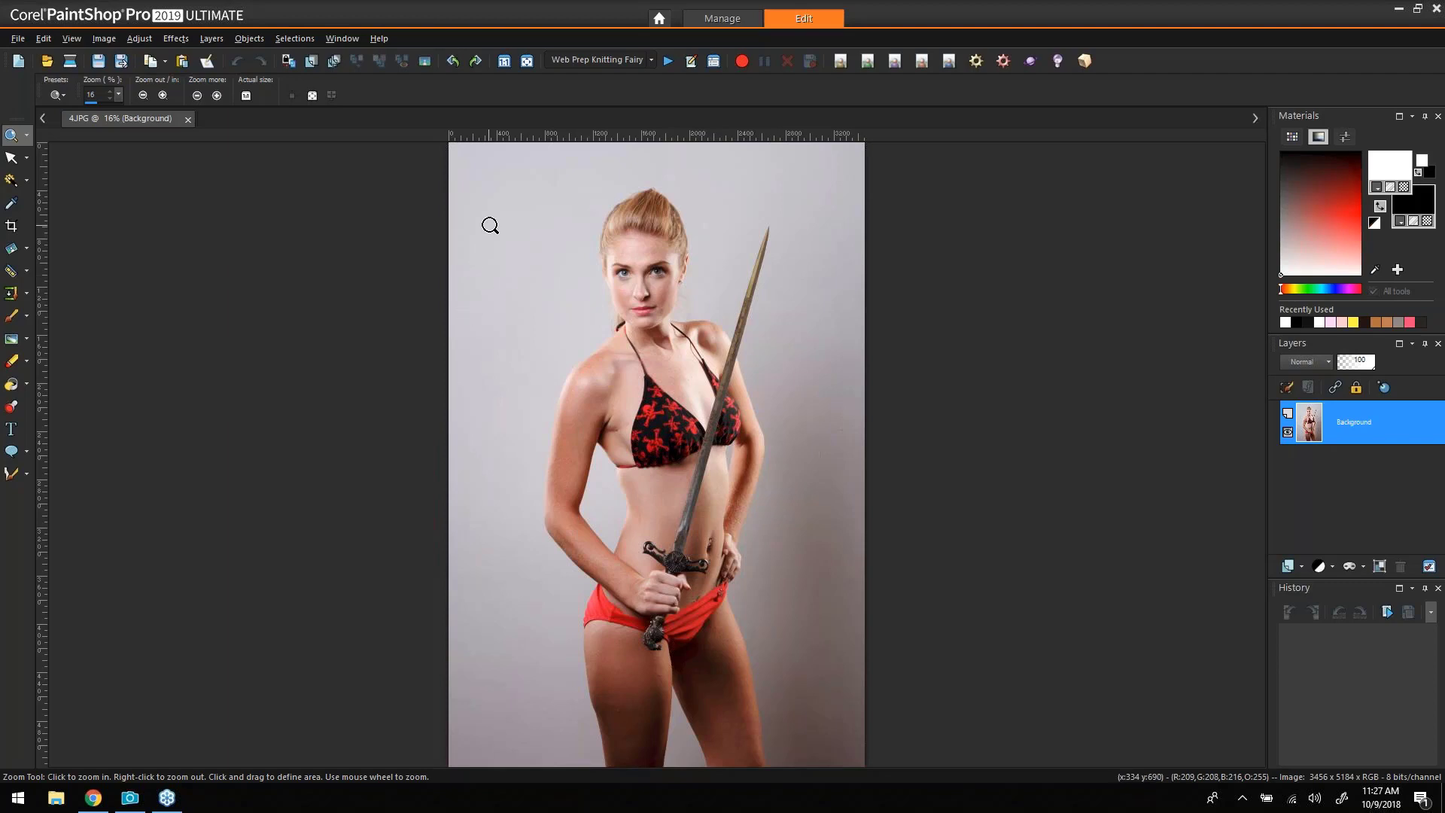
# Duplicate the Background layer of the sword portrait.
pyautogui.moveTo(516, 262); pyautogui.dragTo(894, 543)
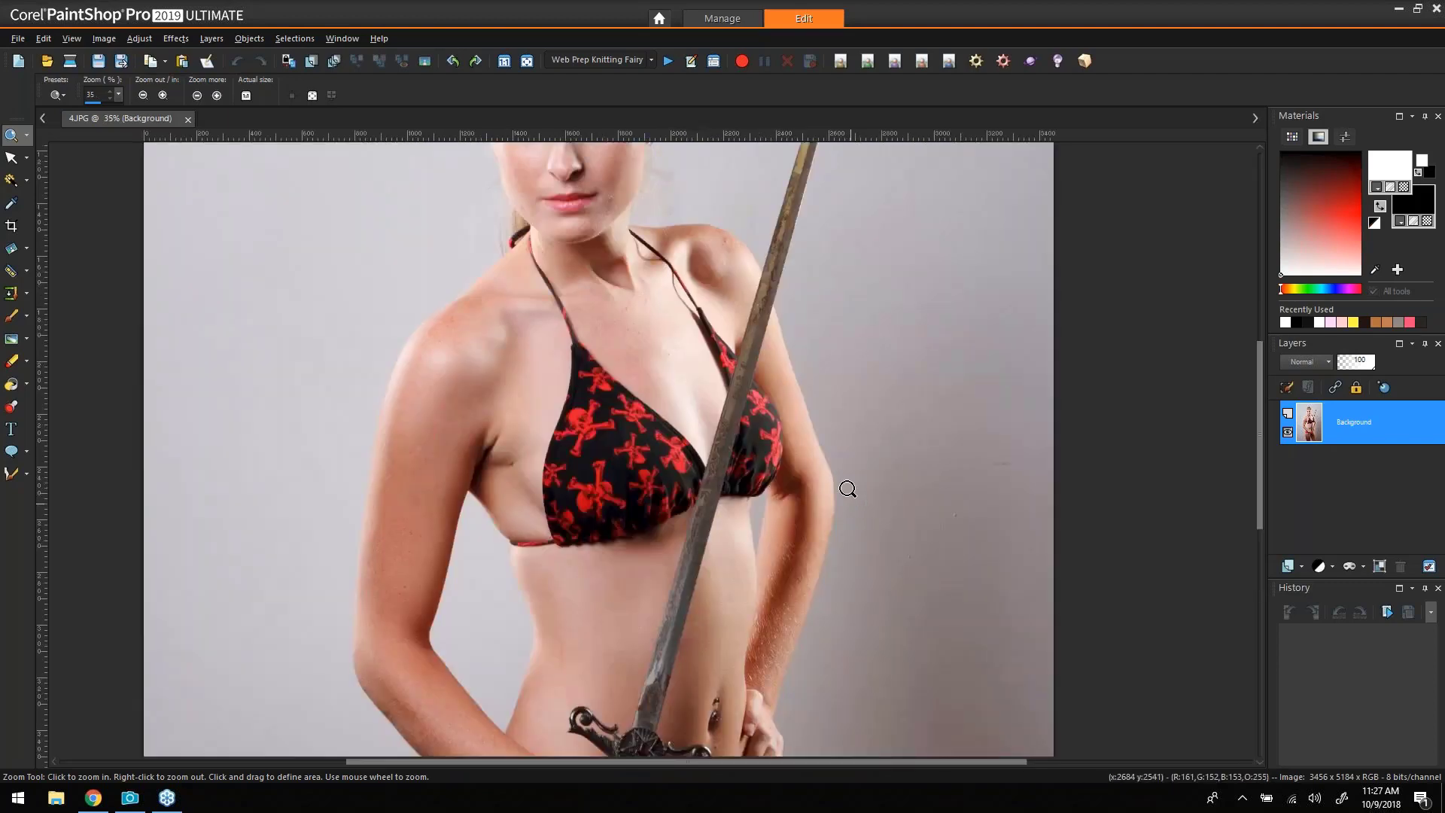
pyautogui.click(848, 473)
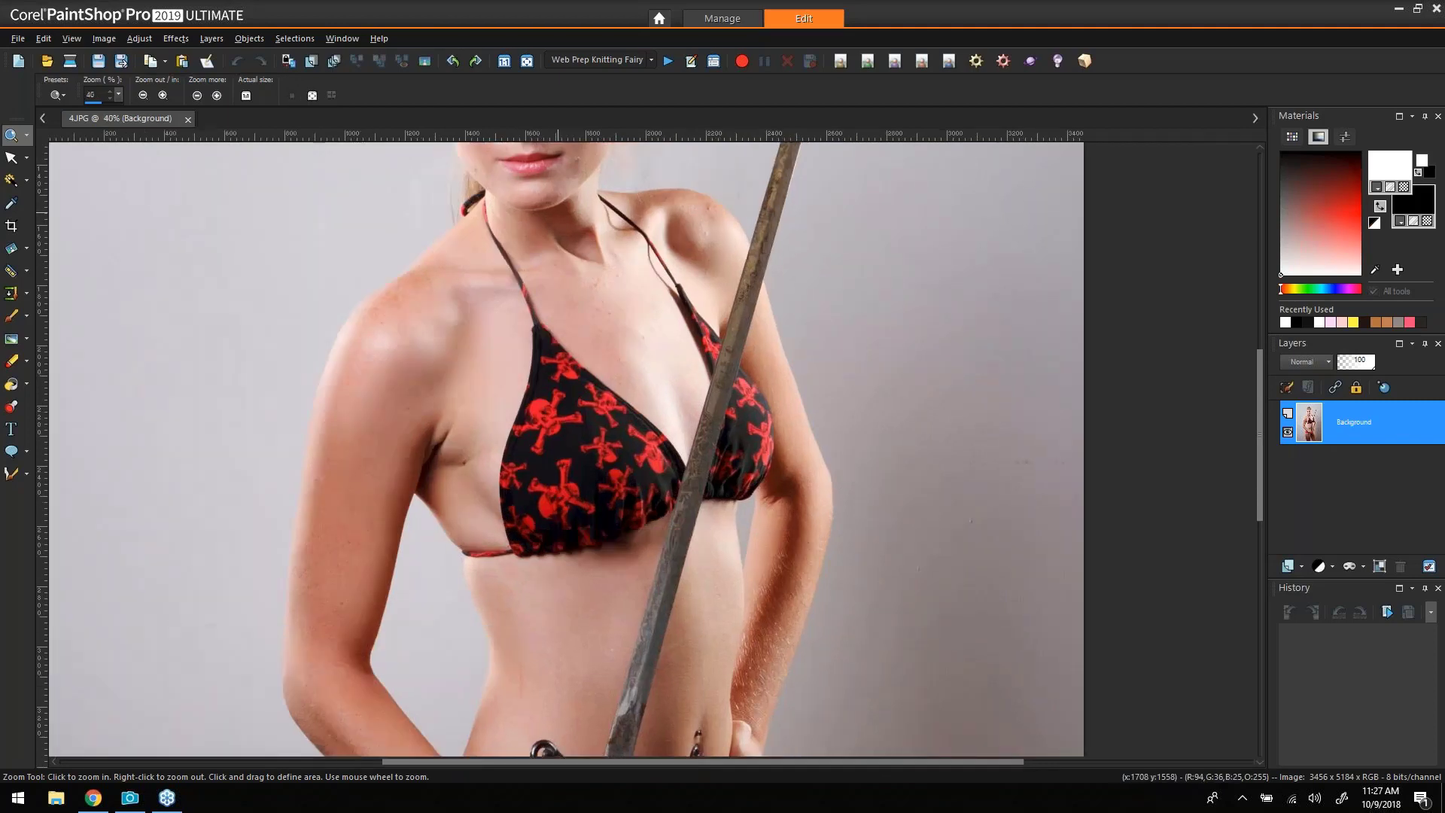
pyautogui.hotkey('ctrl', 'shift', 'd')
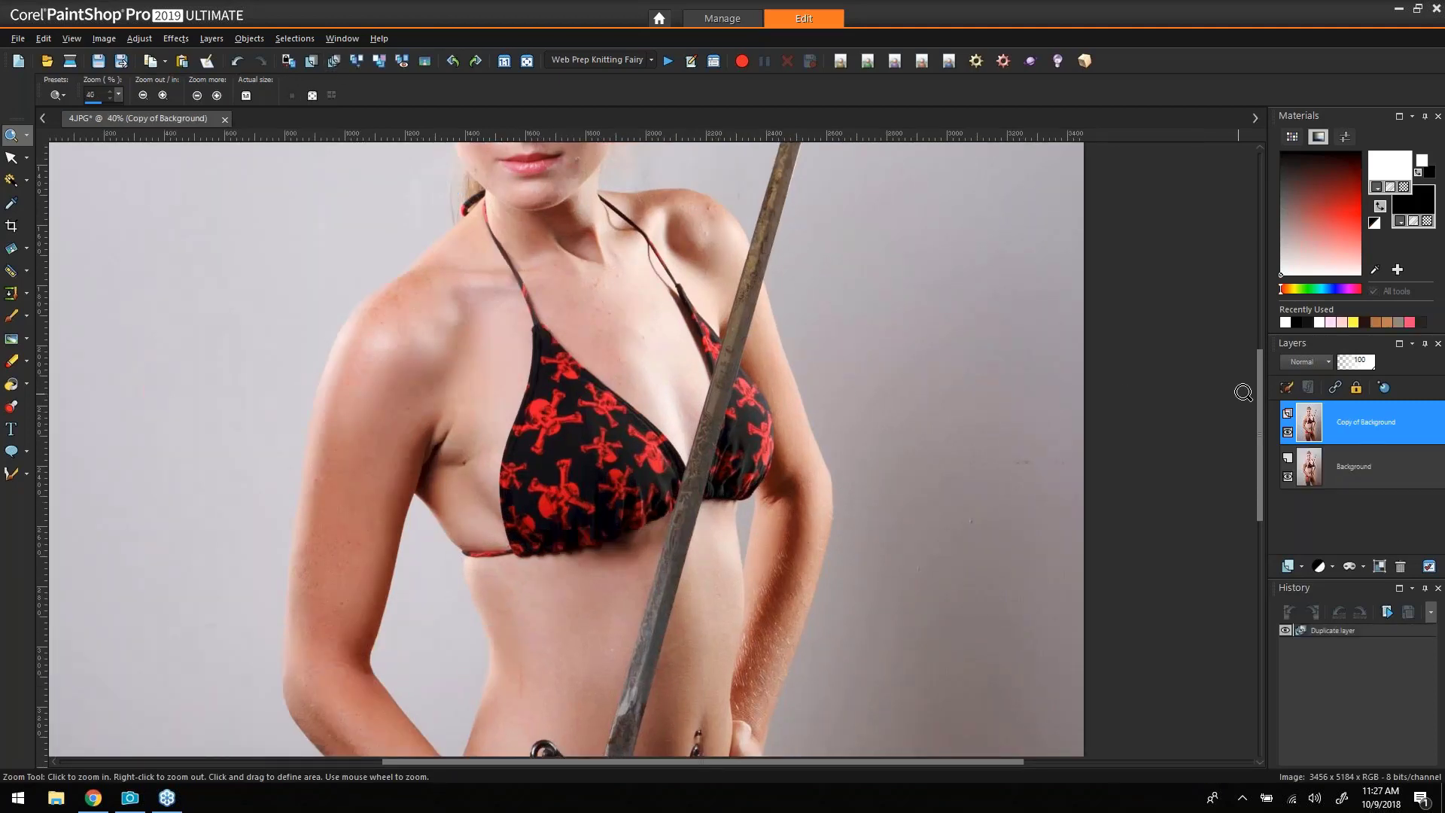
# Try pushing the woman's waist inward beside her bent arm with a large Warp Brush of size 370 to 415, and undo the strokes.
pyautogui.moveTo(1257, 387); pyautogui.dragTo(1258, 414)
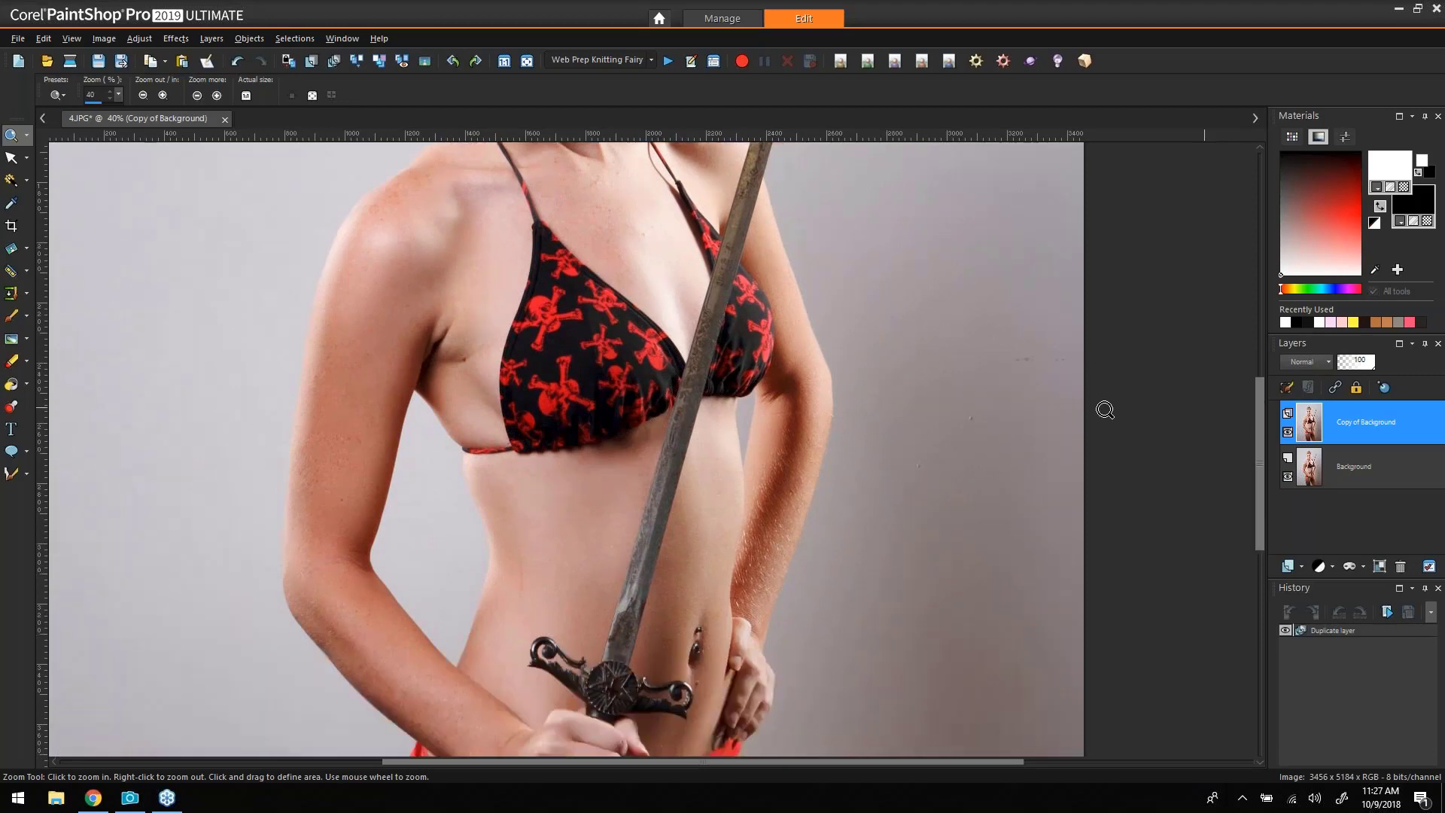
pyautogui.click(391, 436)
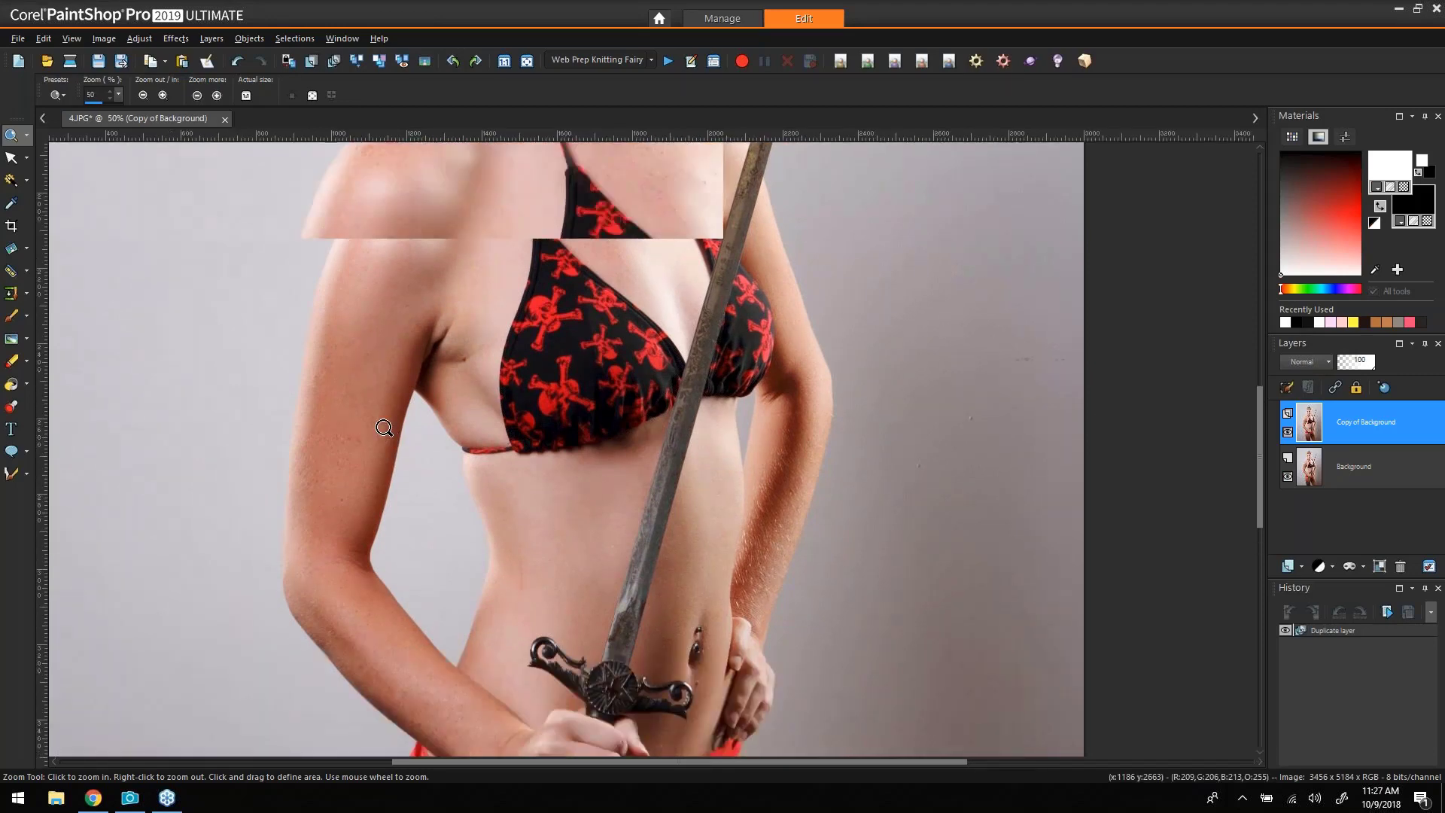
pyautogui.scroll(1, 356, 407)
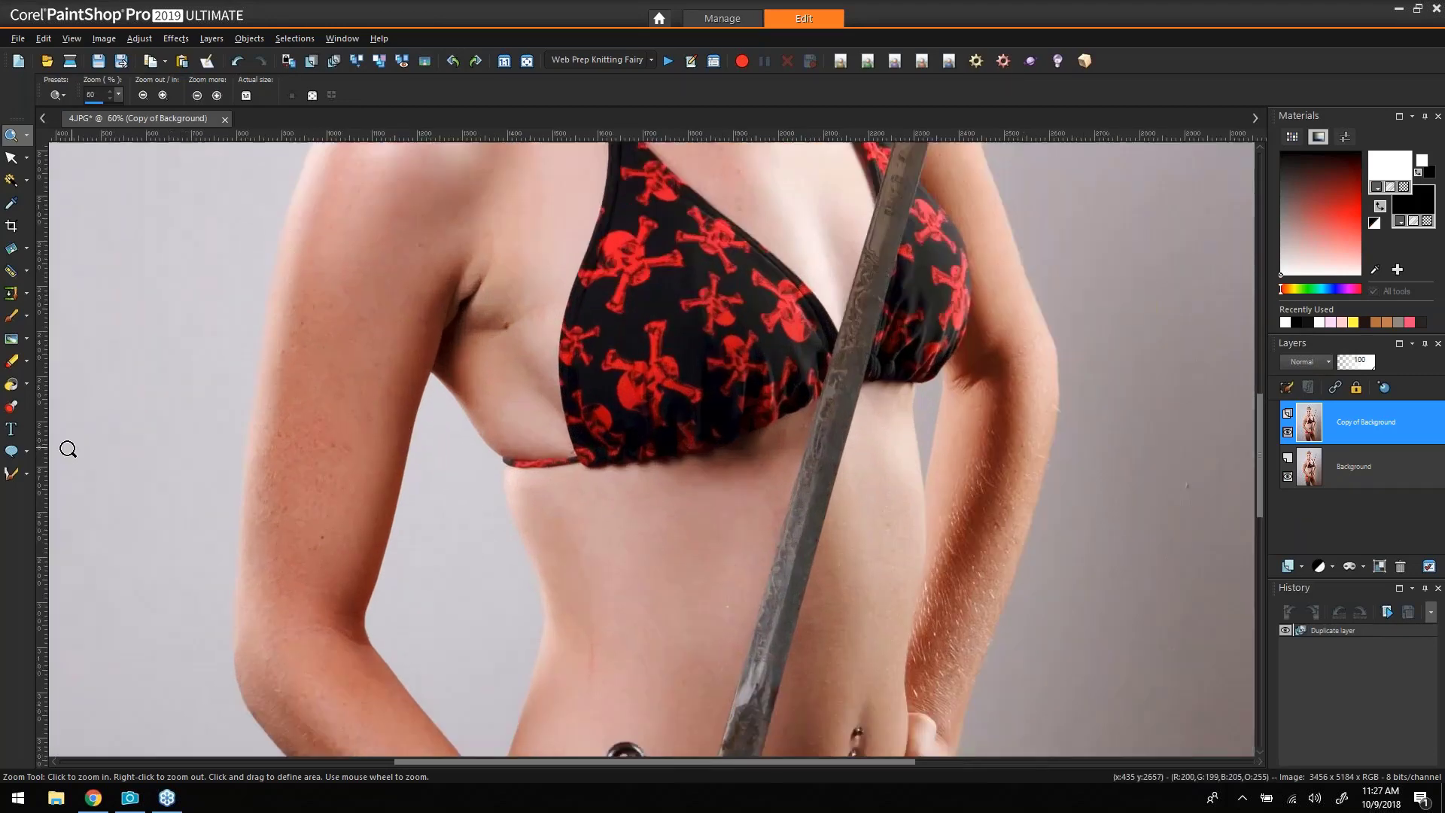
pyautogui.click(10, 474)
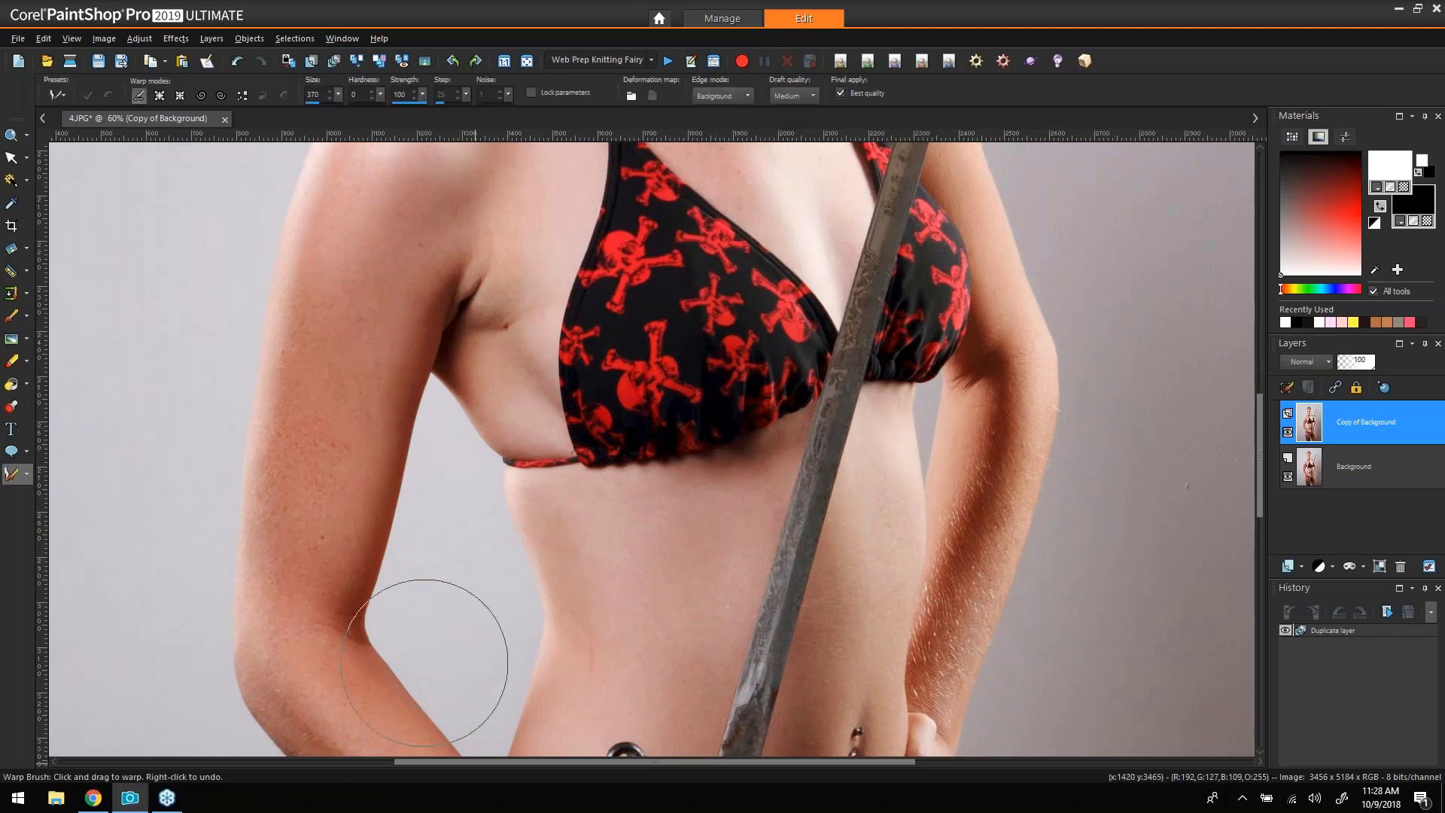
pyautogui.moveTo(519, 554); pyautogui.dragTo(541, 522)
pyautogui.moveTo(527, 628)
pyautogui.mouseDown()
pyautogui.moveTo(547, 626)
pyautogui.moveTo(537, 672)
pyautogui.mouseUp()
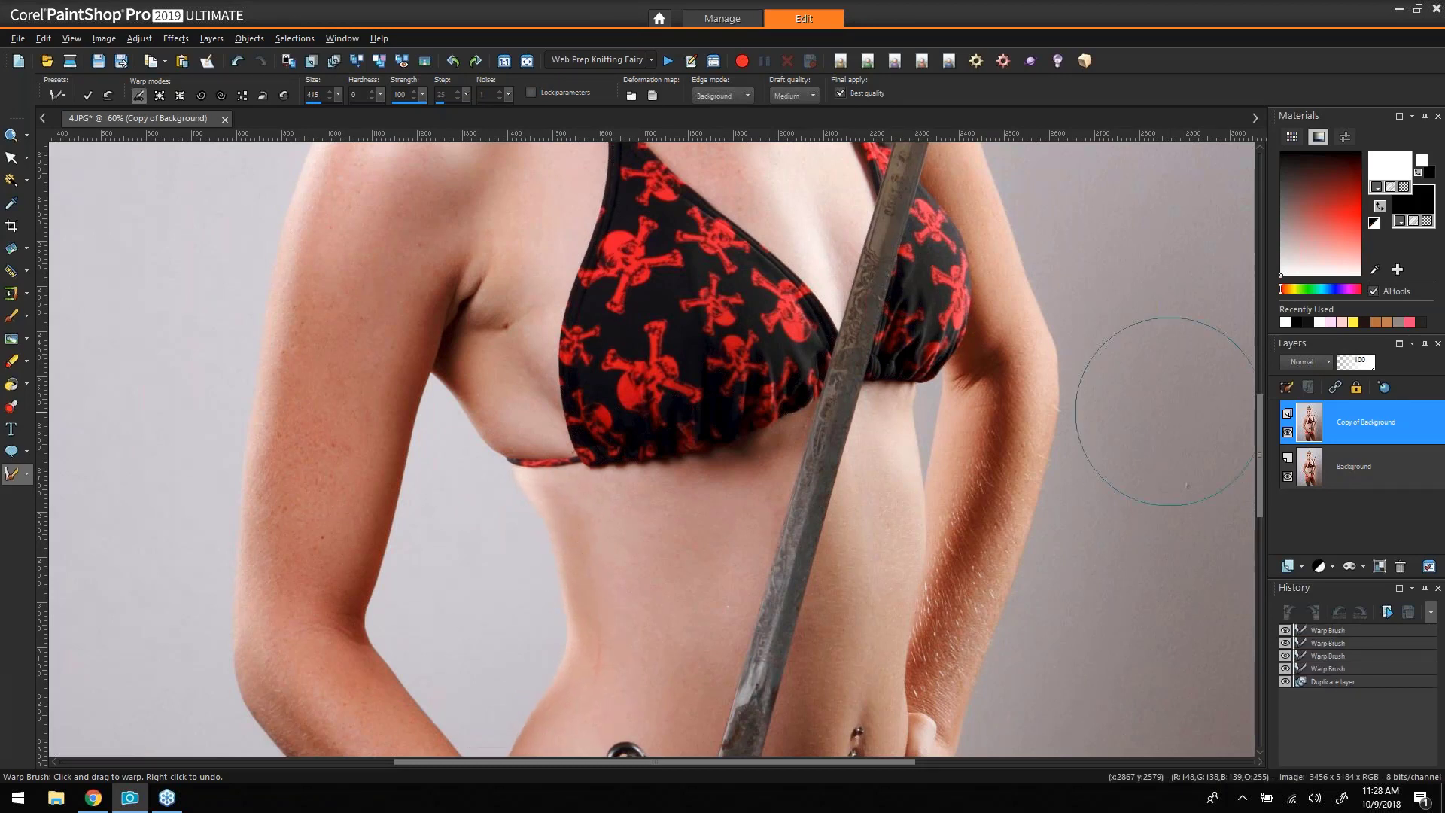
pyautogui.click(1285, 668)
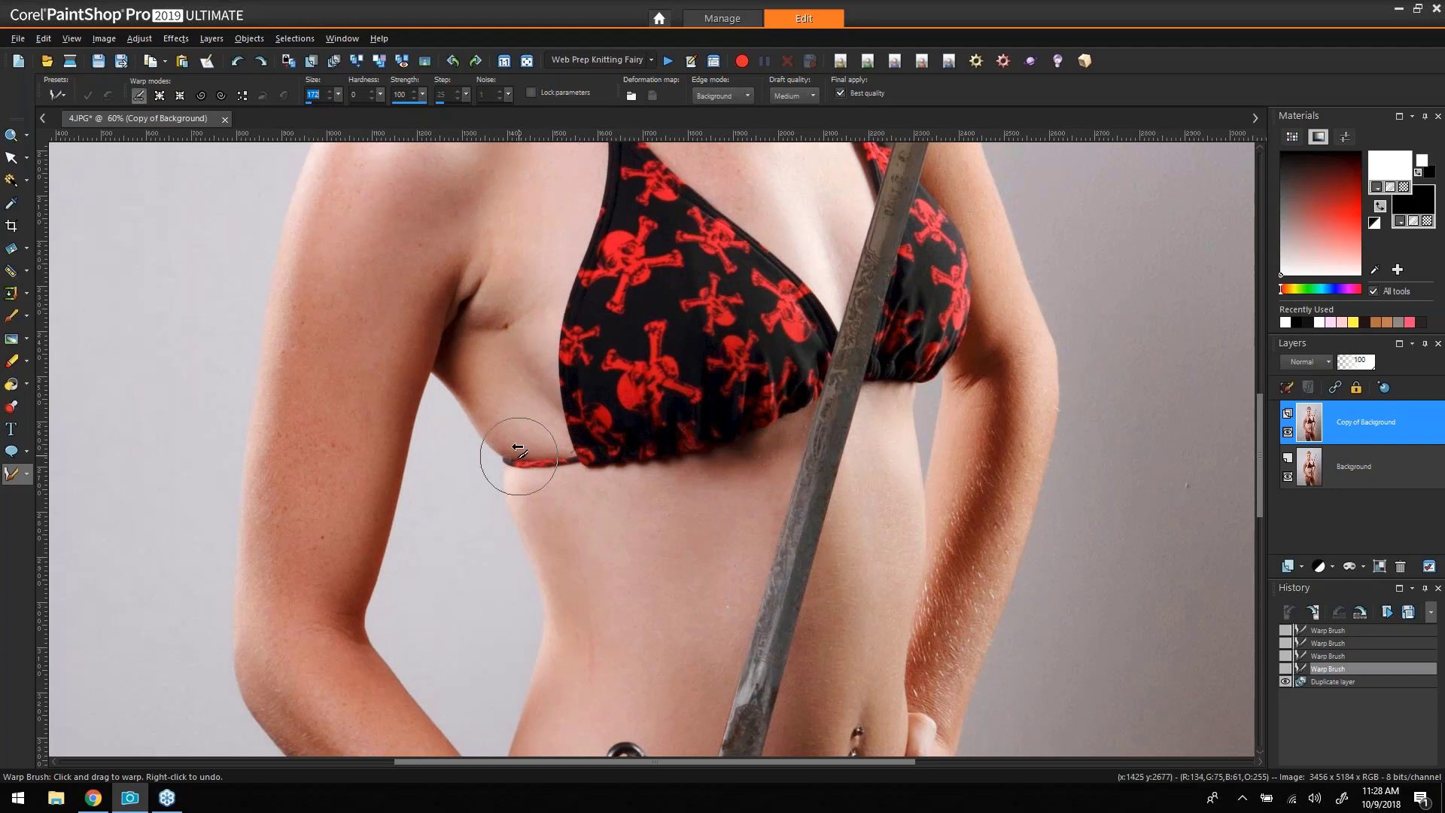
# Push in the side of the woman's torso around the bikini strap using the Warp Brush at size 163.
pyautogui.moveTo(499, 444); pyautogui.dragTo(506, 488)
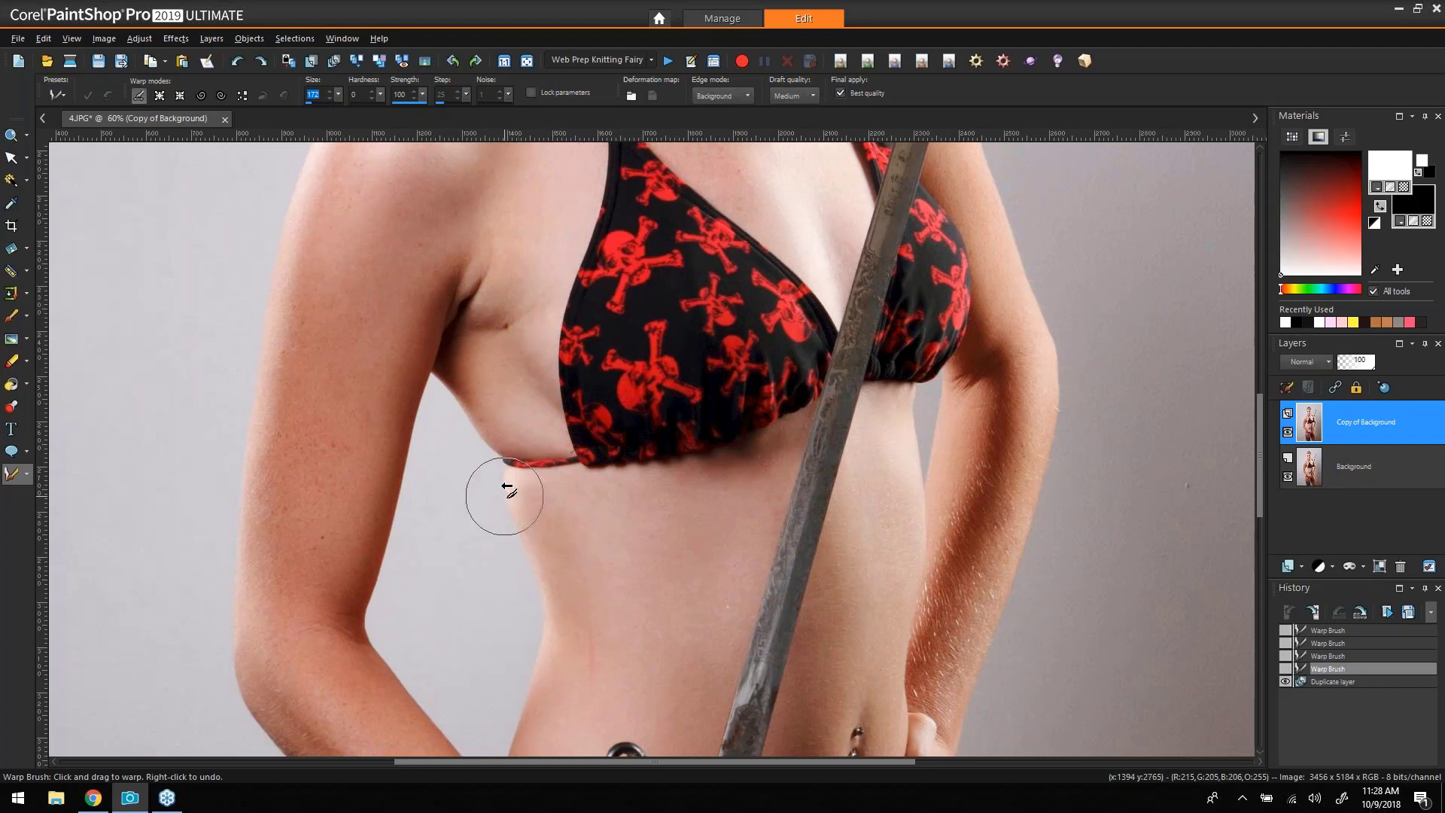
pyautogui.click(12, 157)
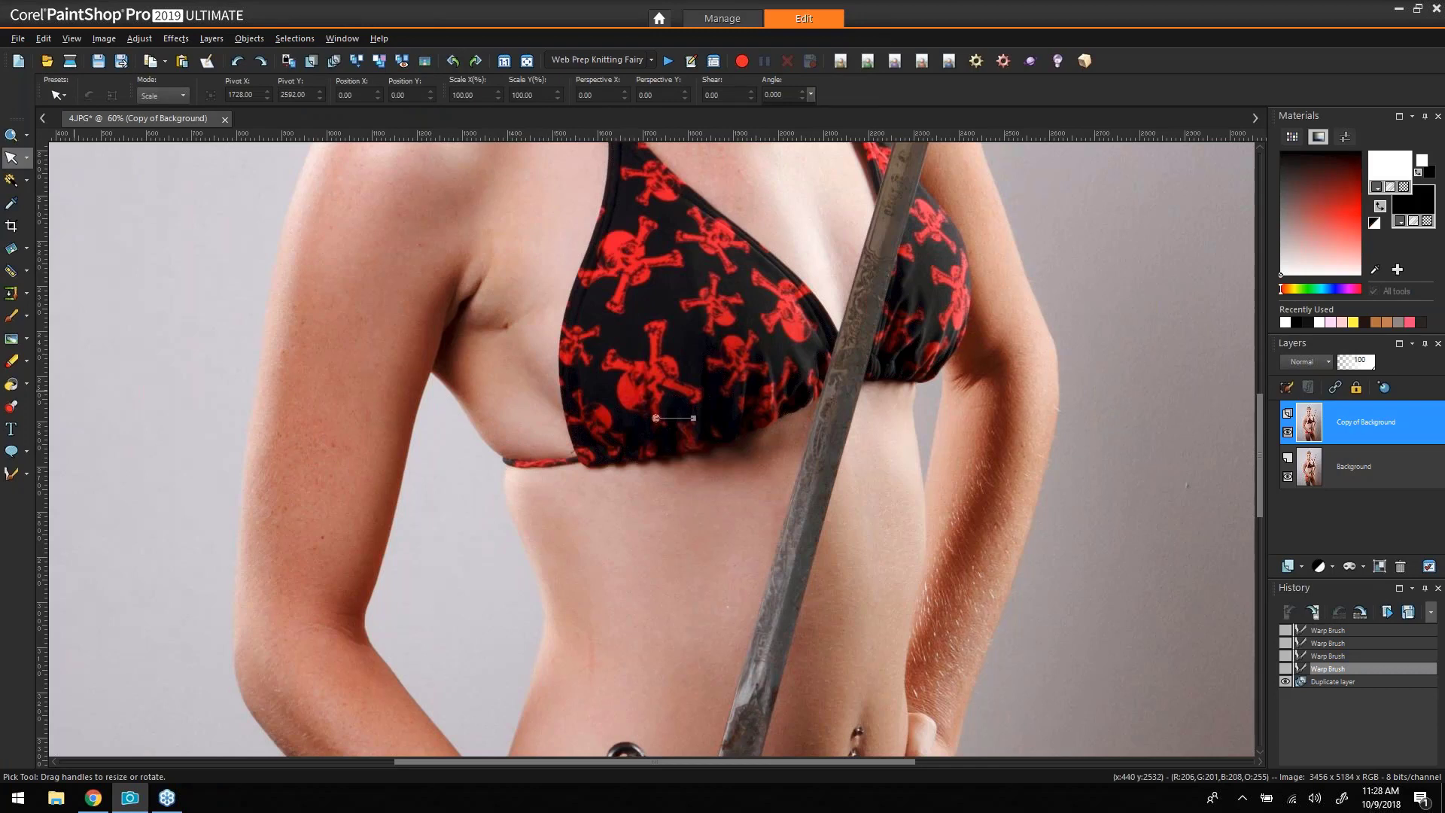
pyautogui.click(7, 475)
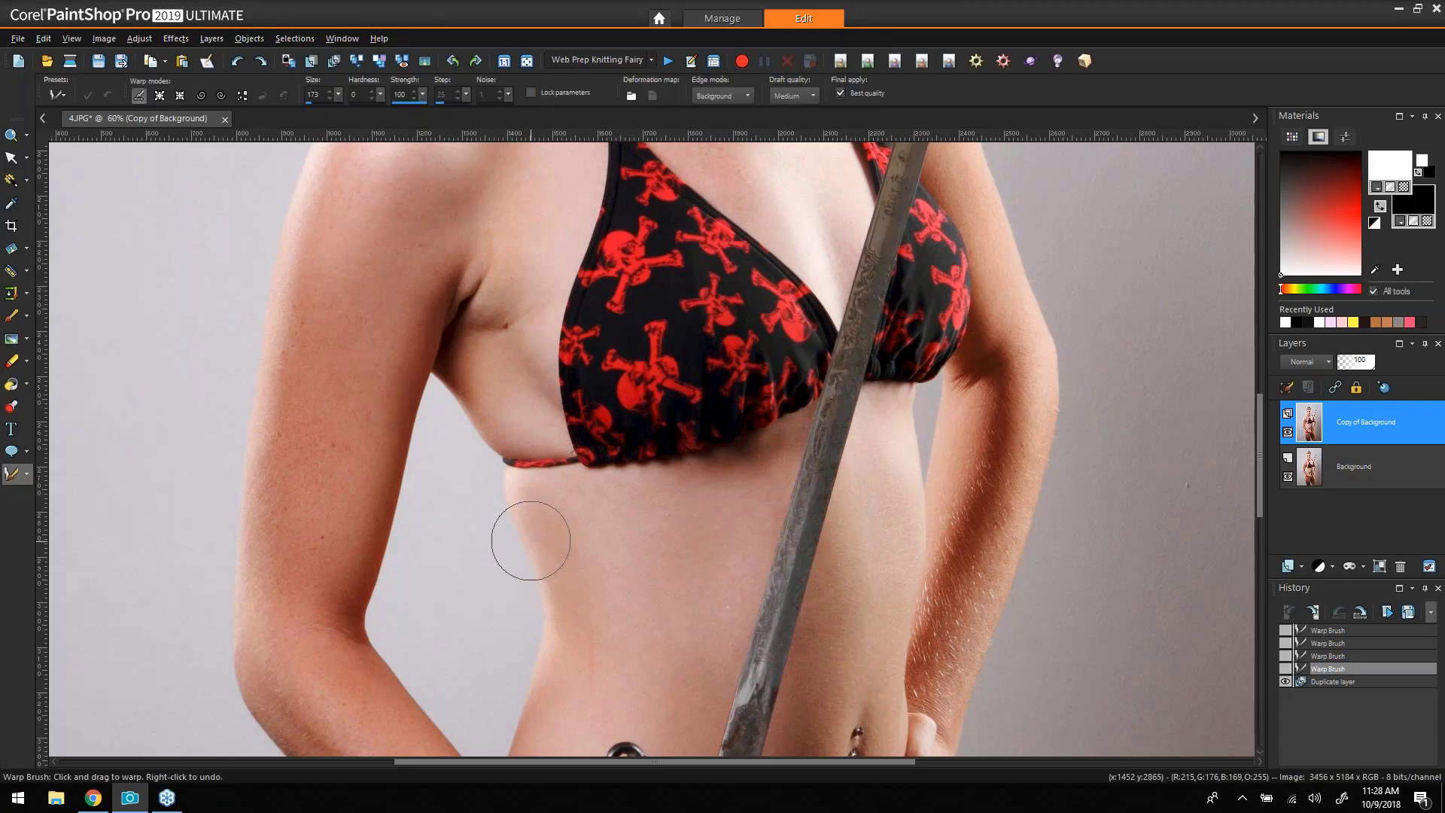
pyautogui.keyDown('alt'); pyautogui.moveTo(531, 541); pyautogui.dragTo(529, 531); pyautogui.keyUp('alt')
pyautogui.moveTo(479, 430); pyautogui.dragTo(493, 445)
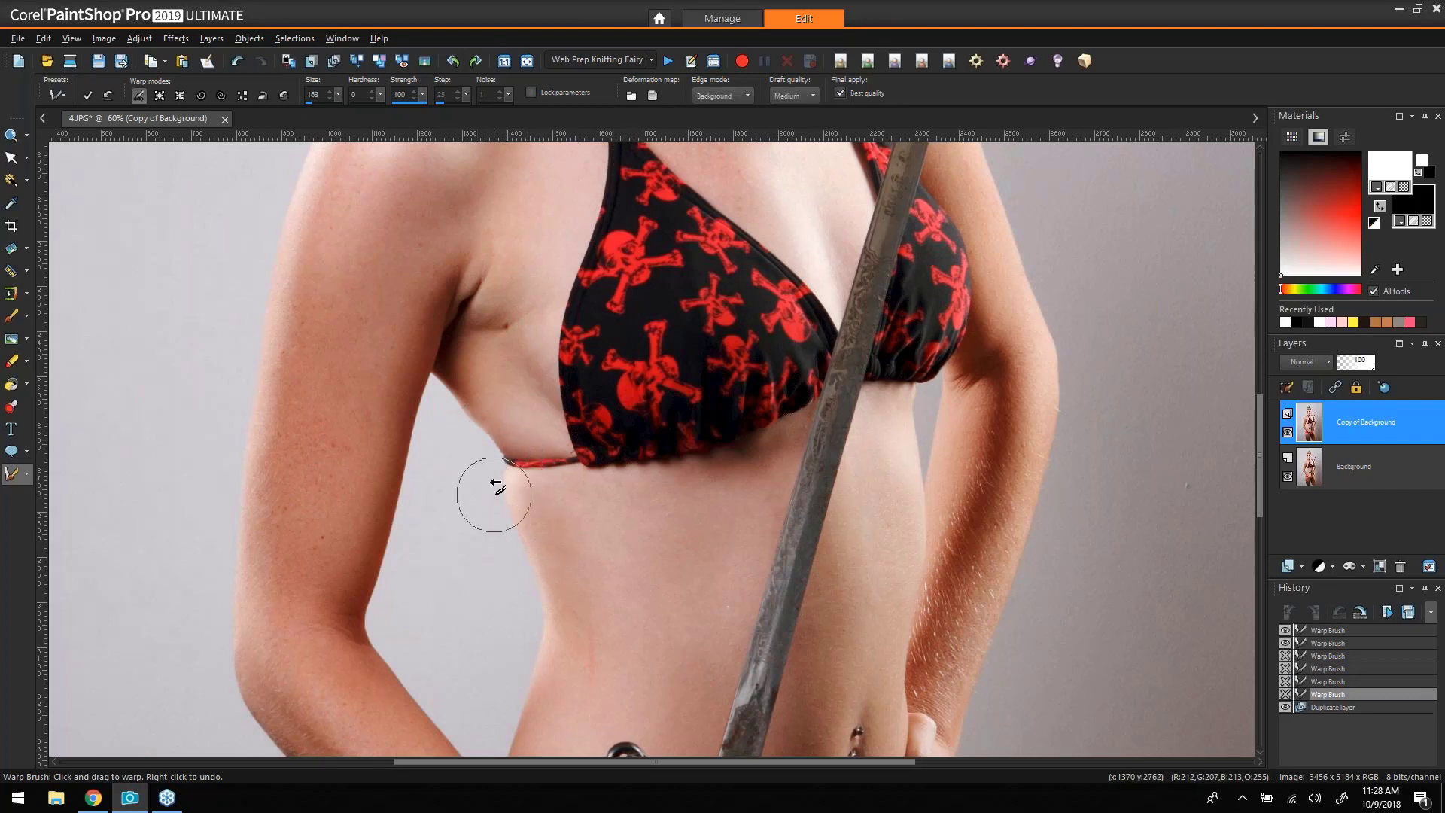
pyautogui.moveTo(490, 494)
pyautogui.mouseDown()
pyautogui.moveTo(522, 535)
pyautogui.moveTo(510, 485)
pyautogui.mouseUp()
pyautogui.moveTo(514, 460); pyautogui.dragTo(468, 418)
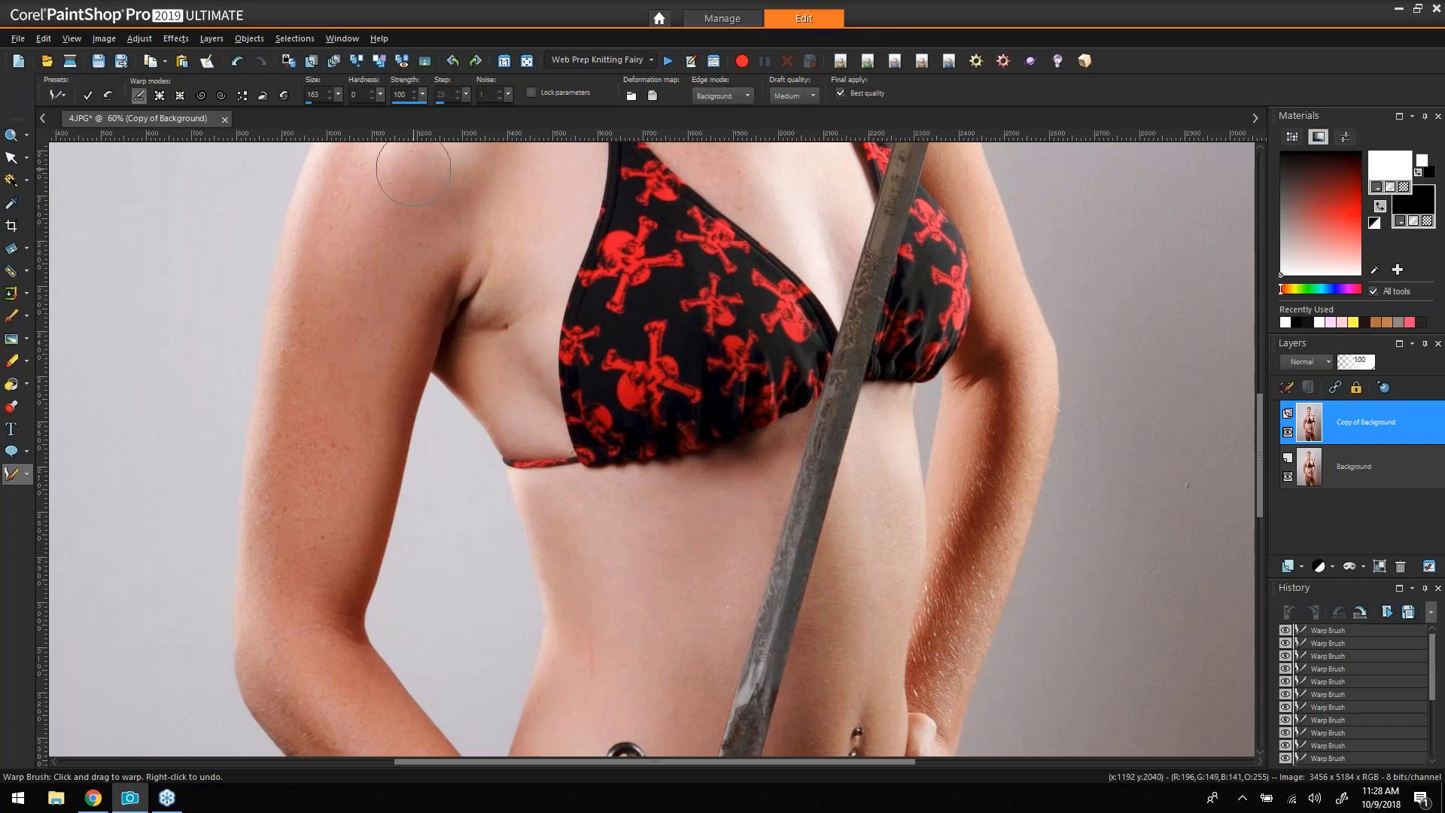
# Toggle the visibility of the Copy of Background layer to compare the warped torso with the original, at full view and close up.
pyautogui.scroll(-6, 413, 170)
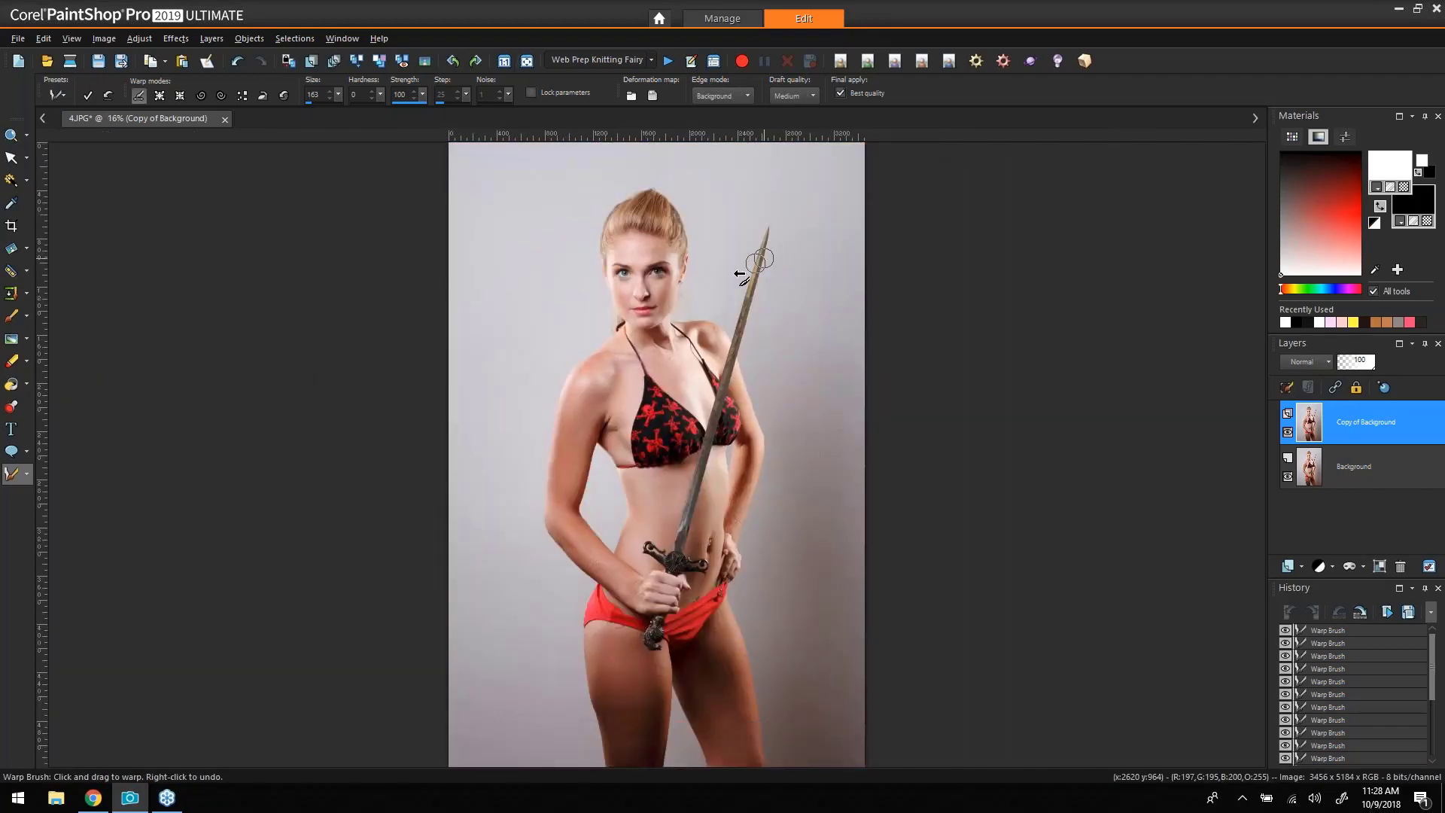
pyautogui.click(1288, 432)
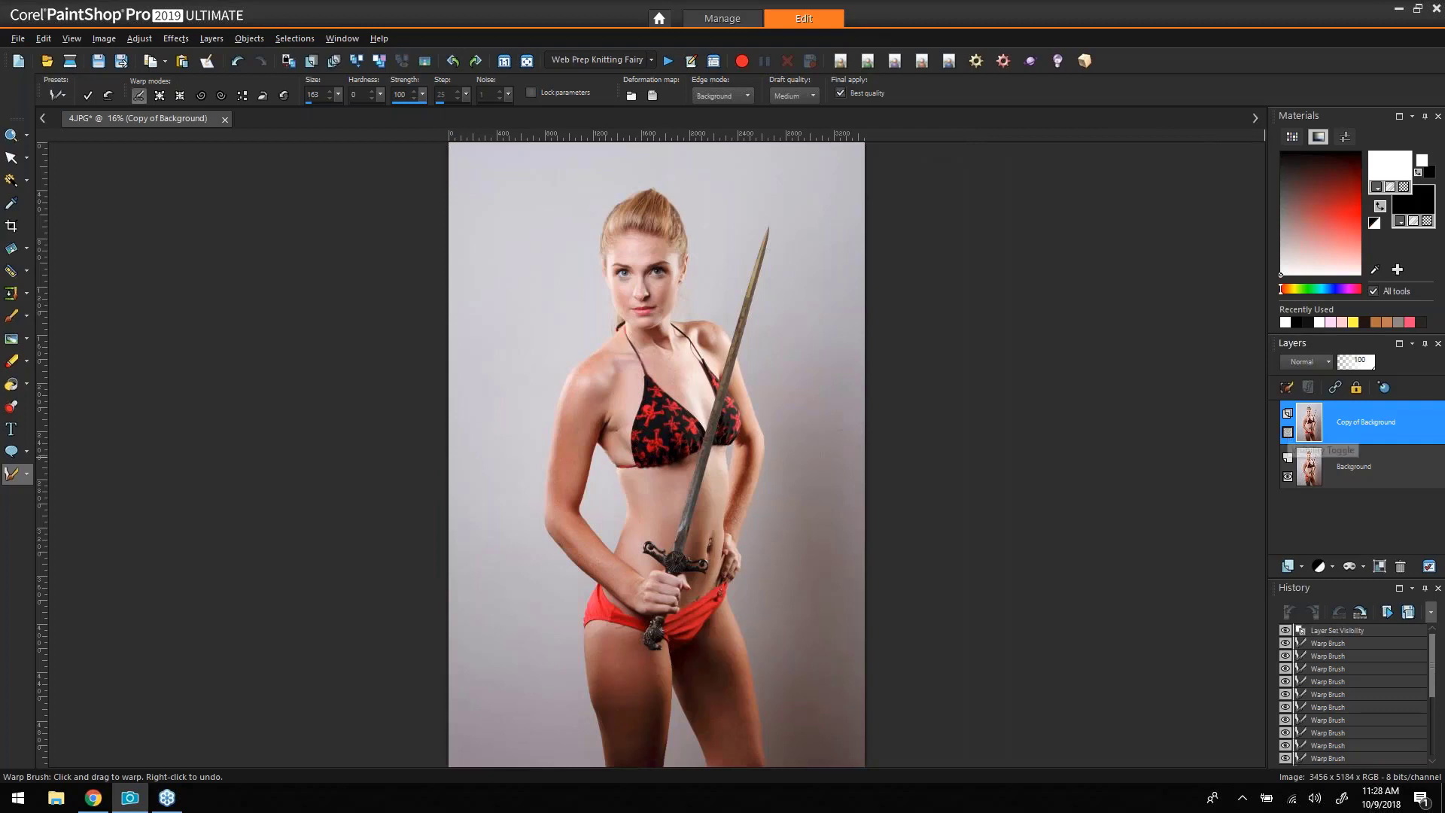
pyautogui.click(1288, 432)
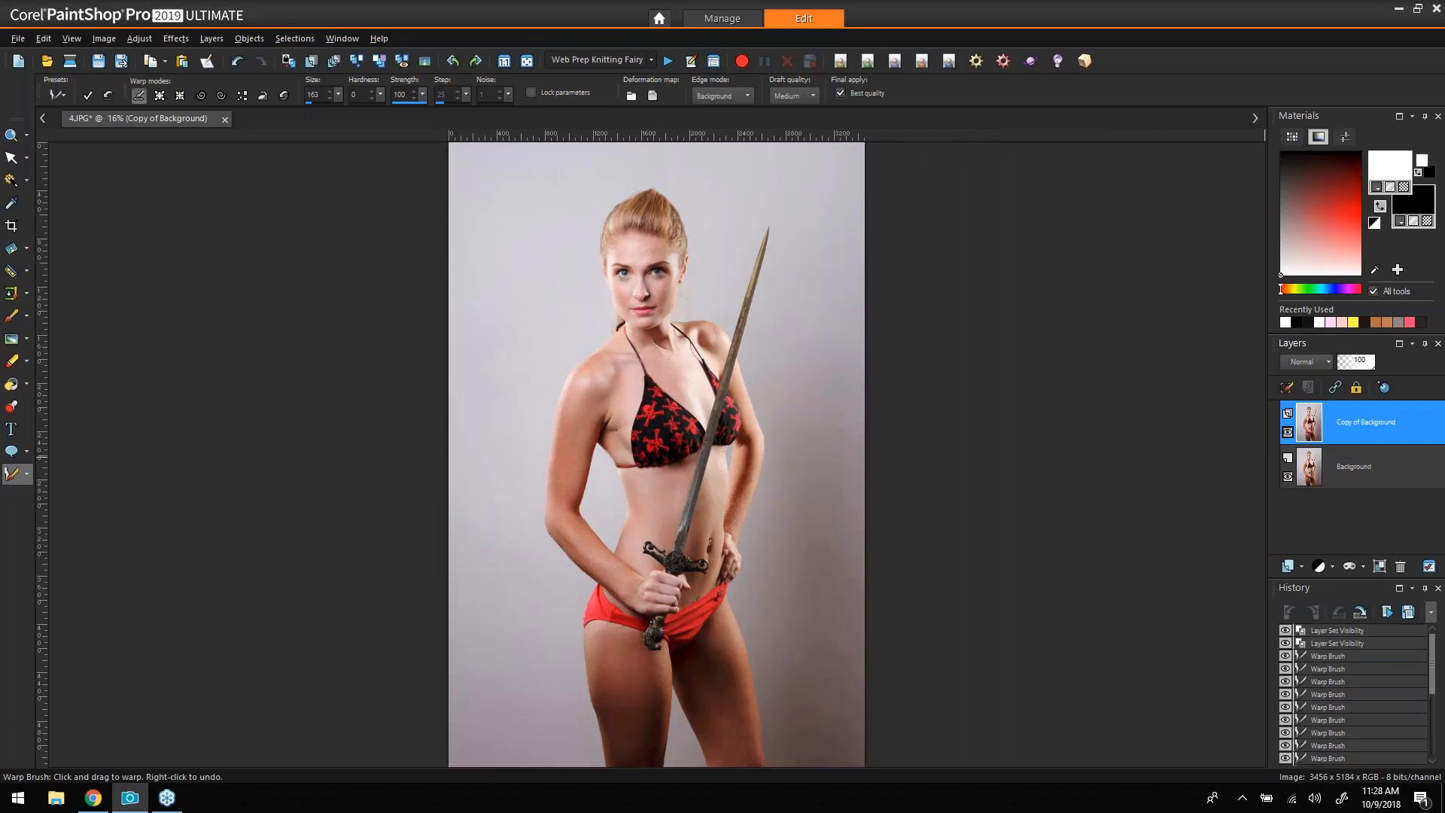
pyautogui.click(9, 138)
pyautogui.moveTo(534, 379); pyautogui.dragTo(711, 530)
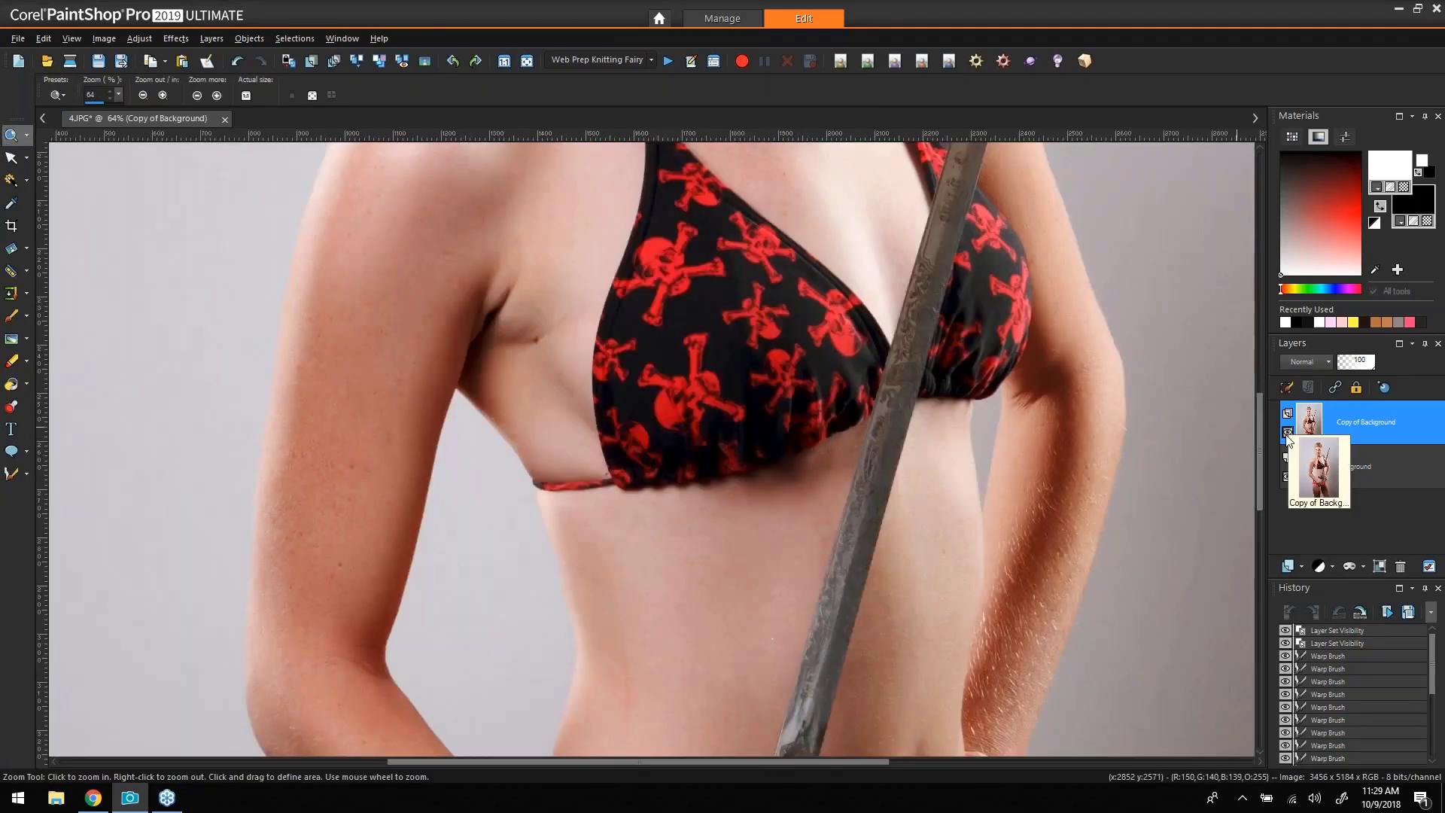
pyautogui.click(1288, 432)
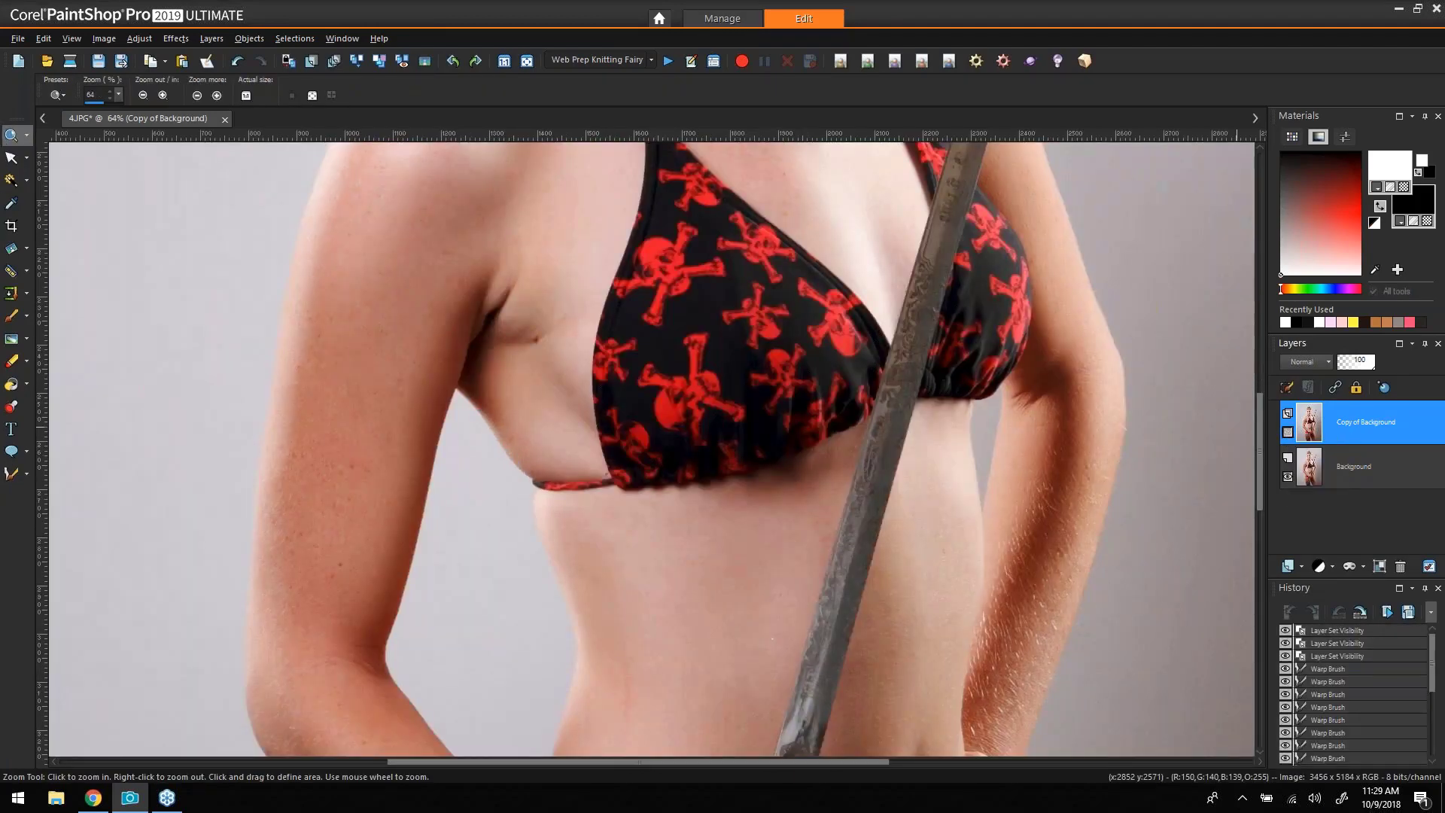
pyautogui.click(1288, 432)
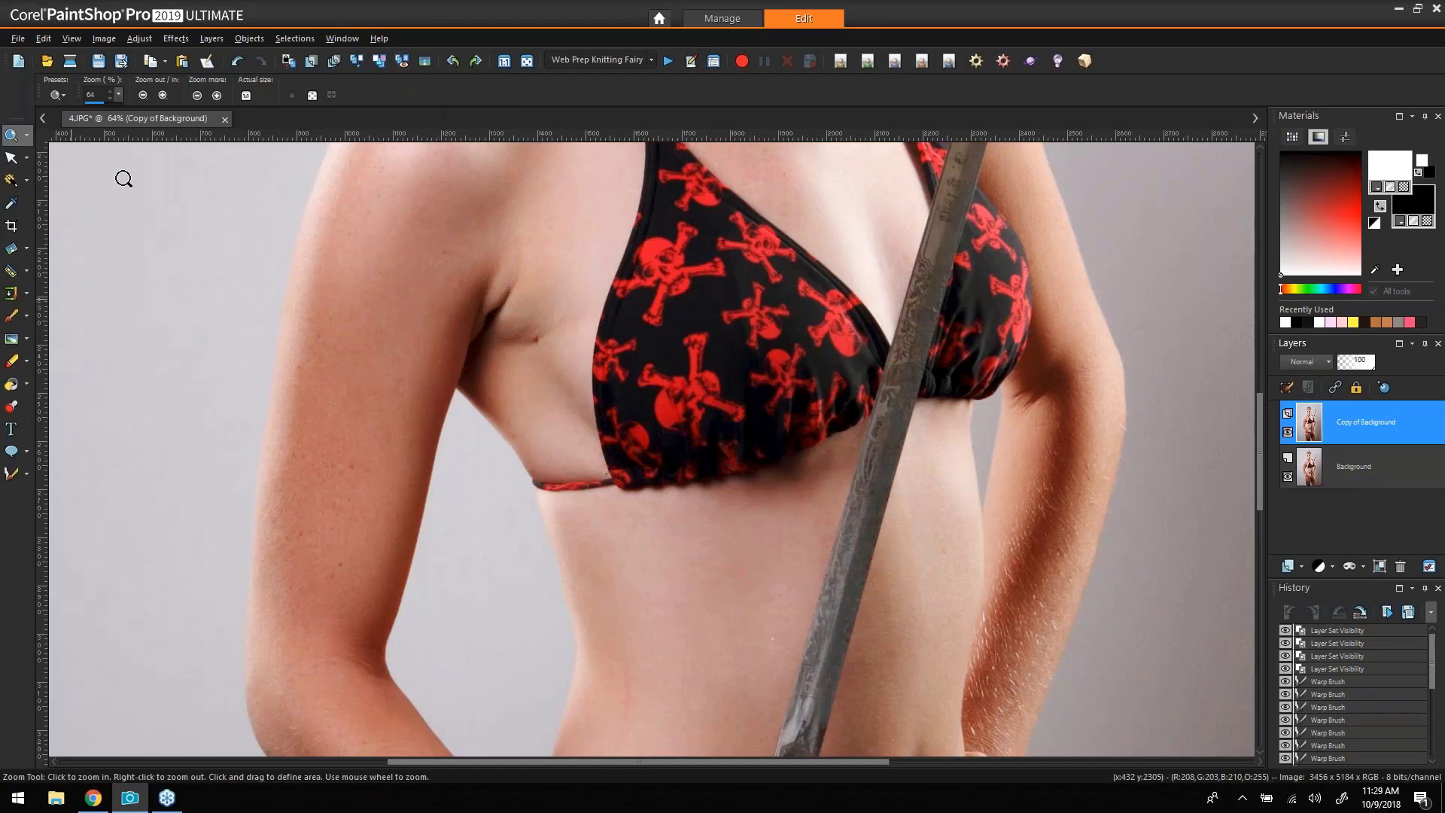
# Close 4.JPG without saving and open 3.JPG, the woman in the hat, for editing.
pyautogui.click(526, 62)
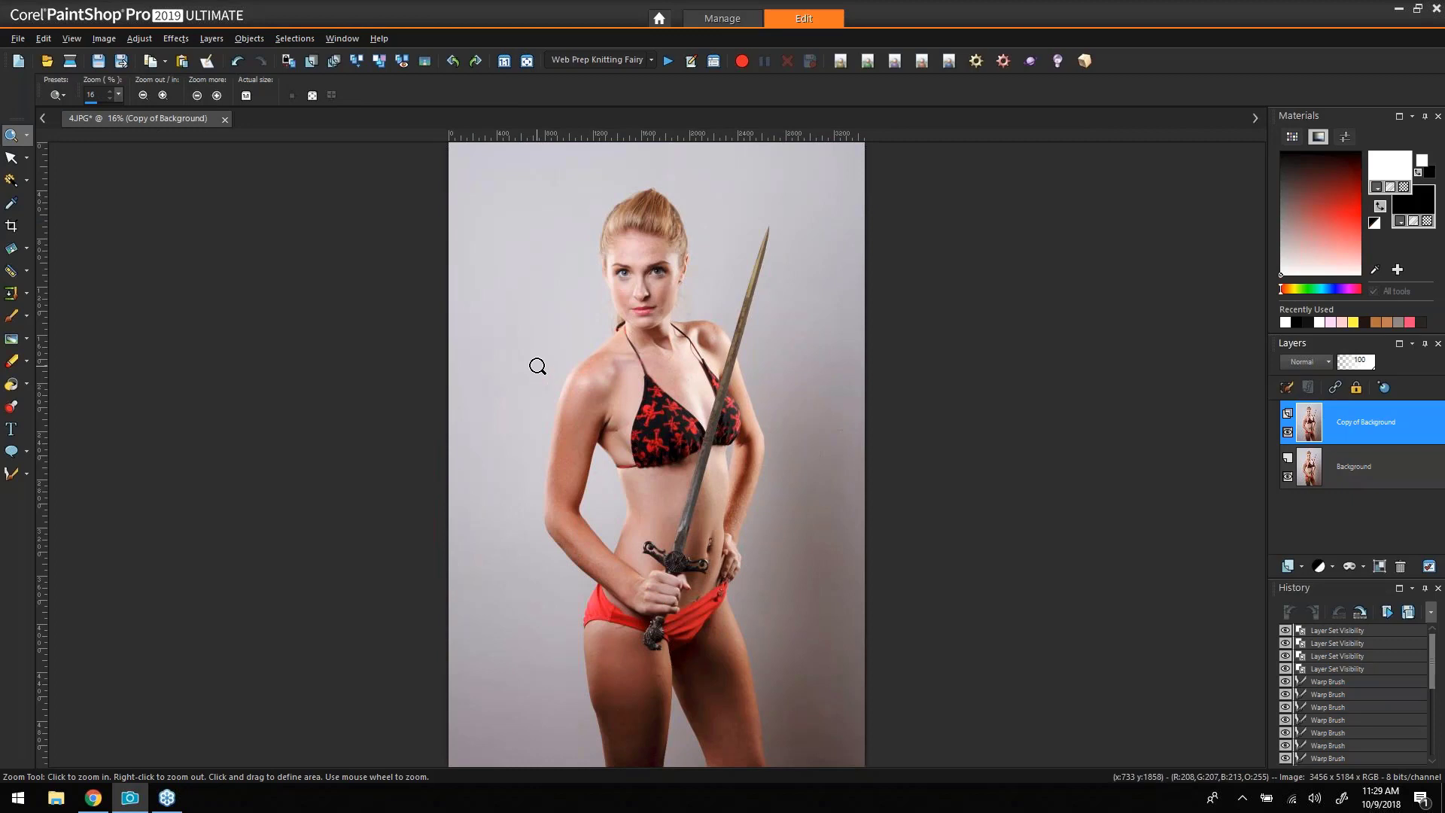
pyautogui.click(224, 119)
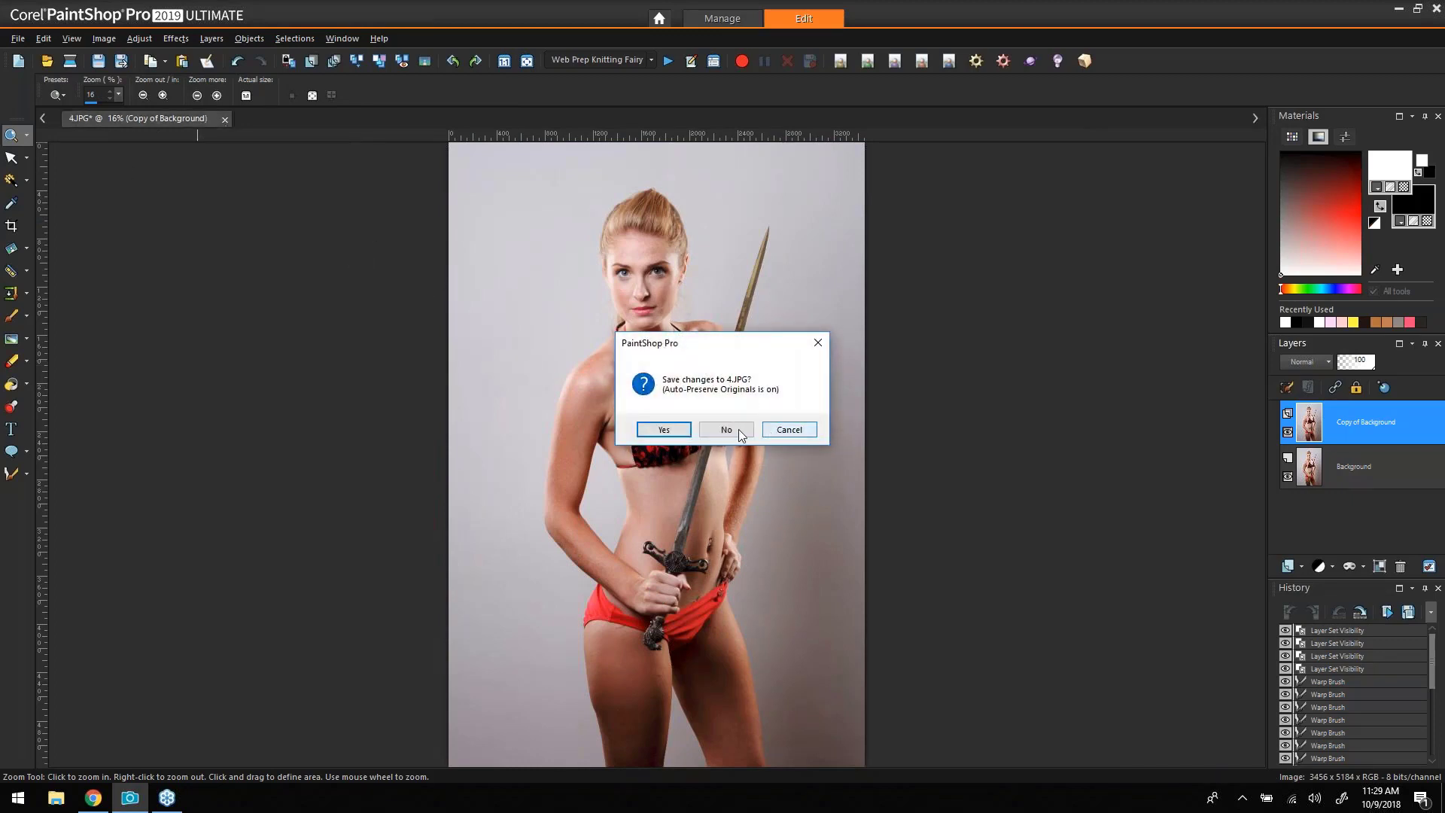
pyautogui.click(728, 430)
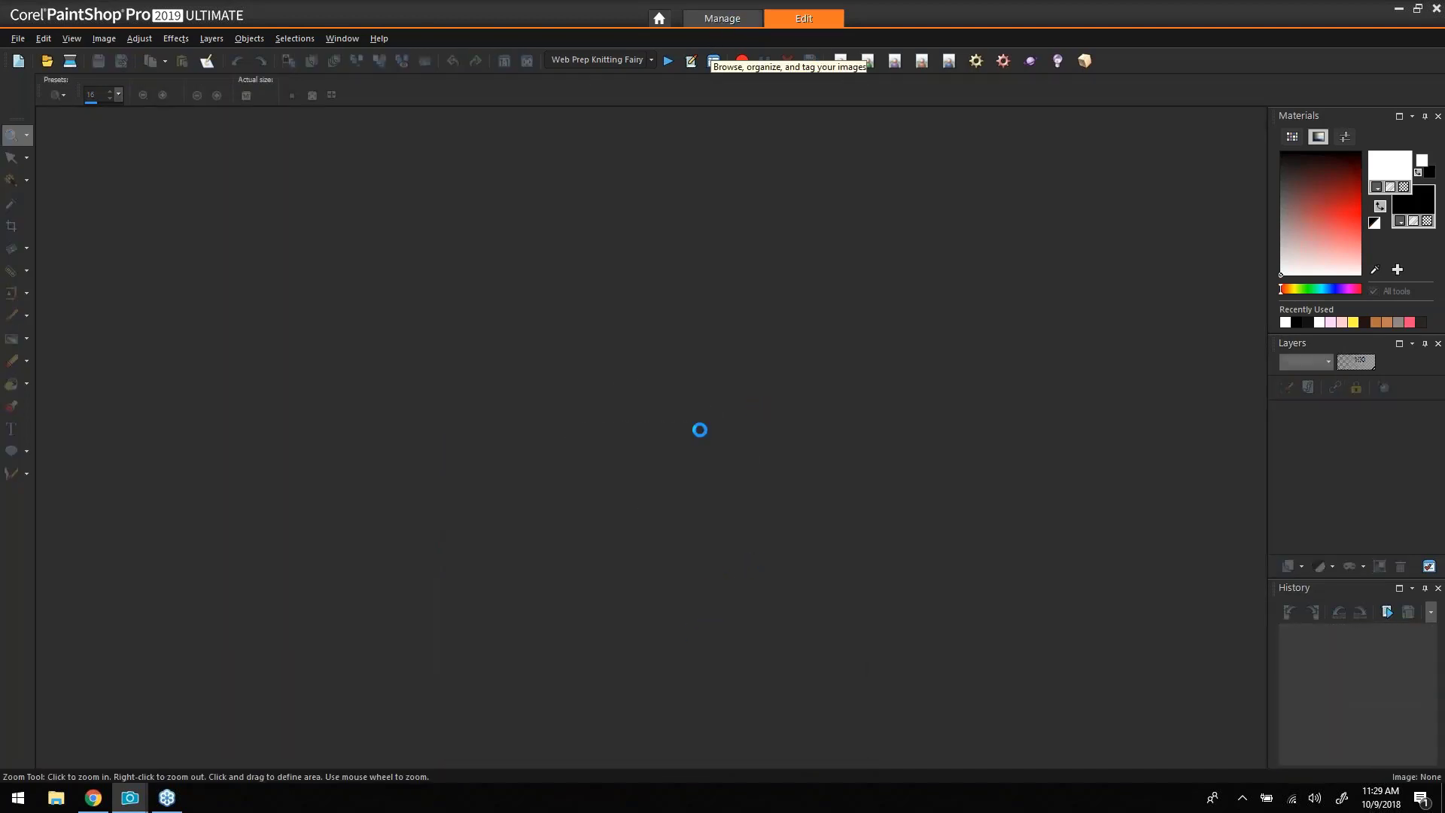
pyautogui.press('Left')
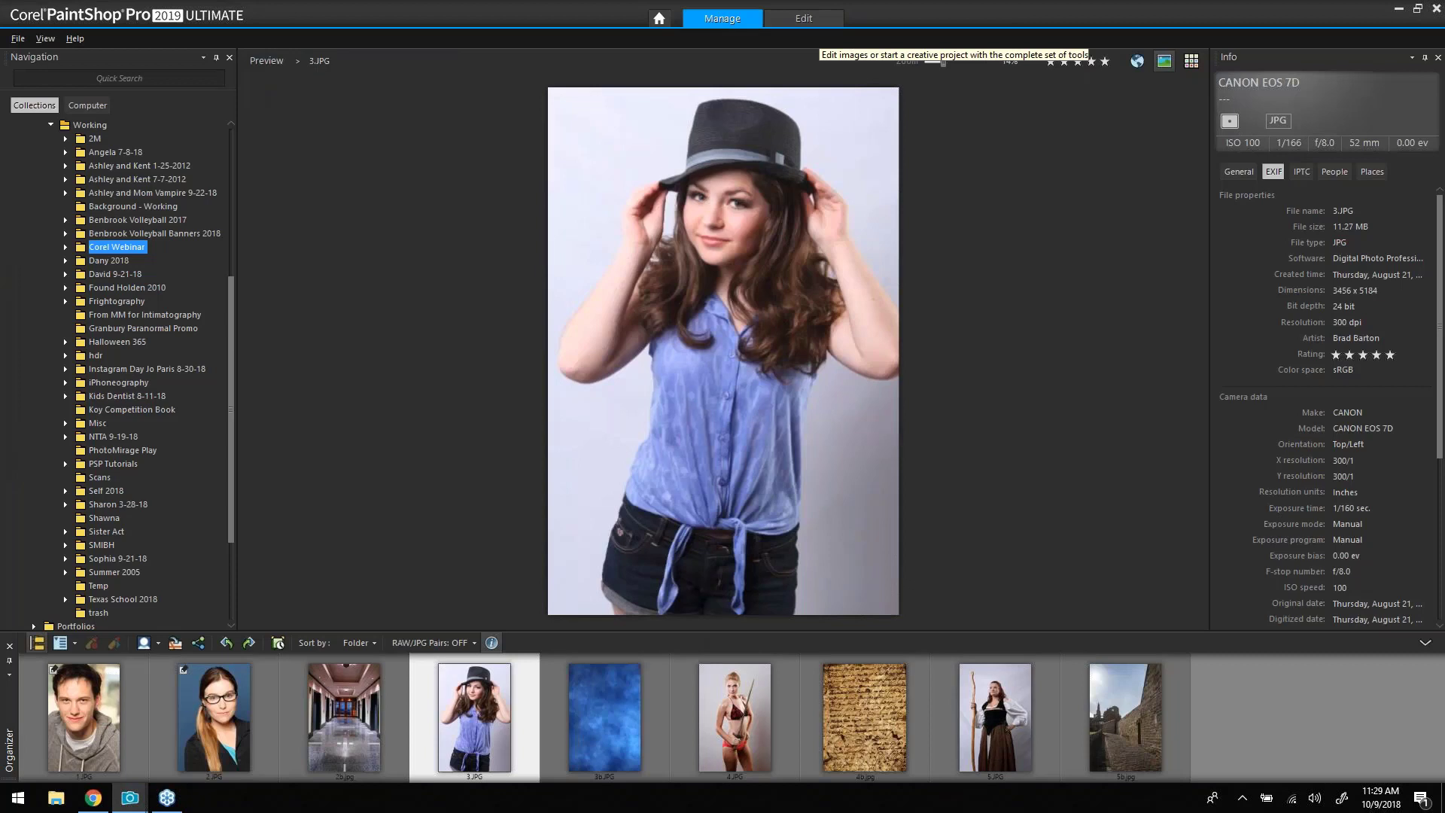
pyautogui.click(828, 22)
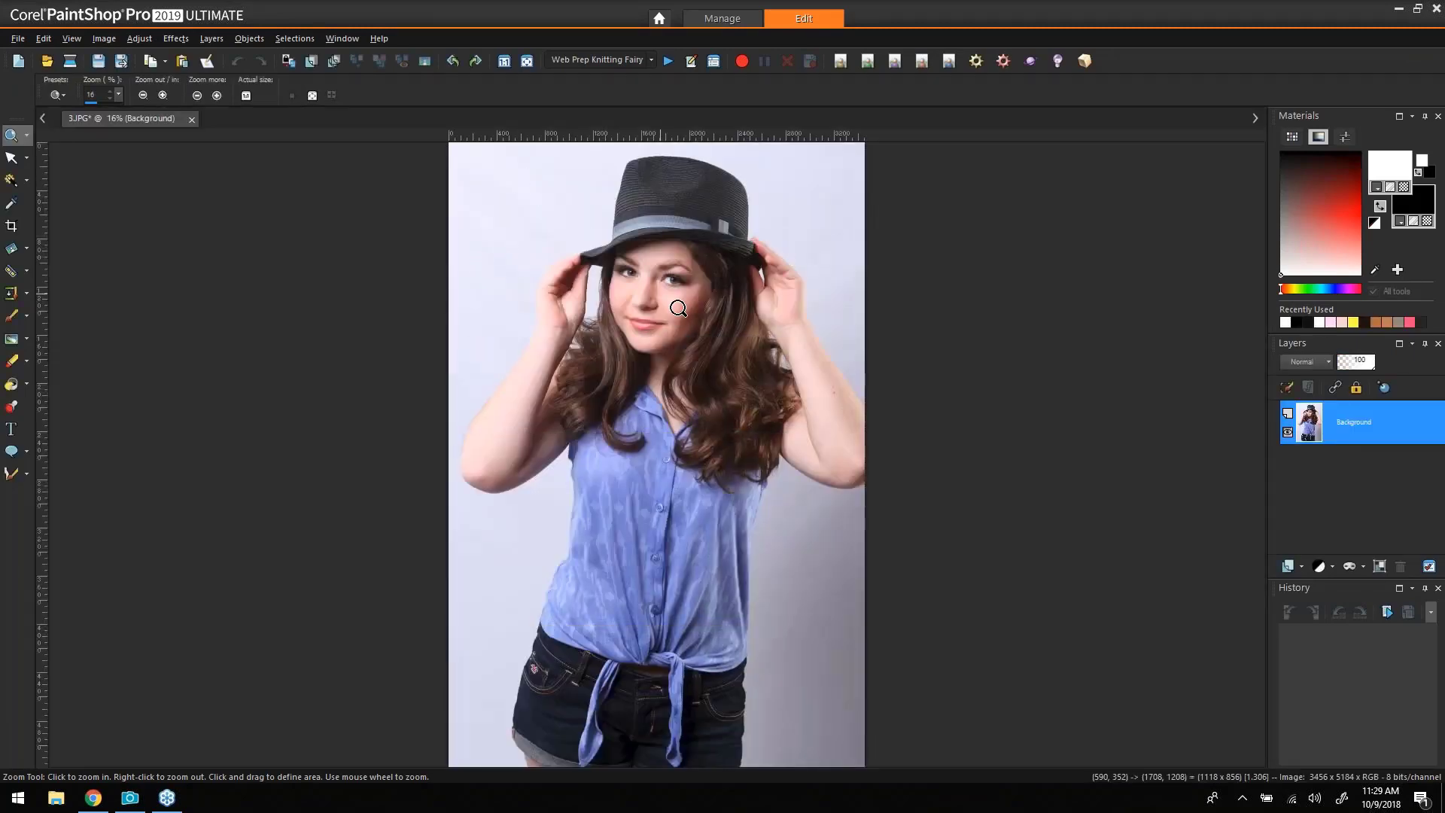
# Try removing the stray hair beside the woman's jaw with the Scratch Remover at width 83, and undo the stroke.
pyautogui.moveTo(678, 308); pyautogui.dragTo(755, 367)
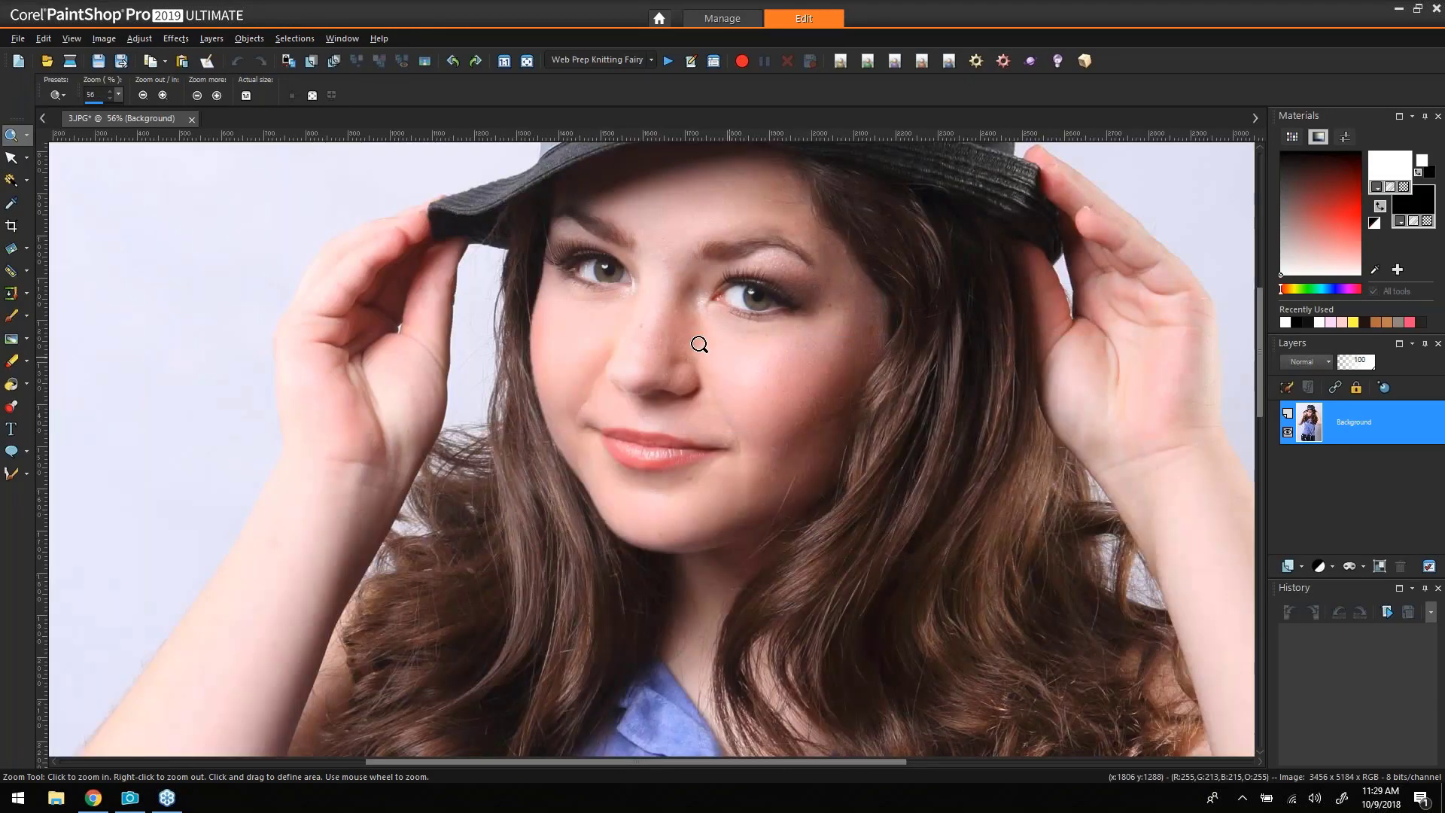
pyautogui.moveTo(1260, 369); pyautogui.dragTo(1260, 355)
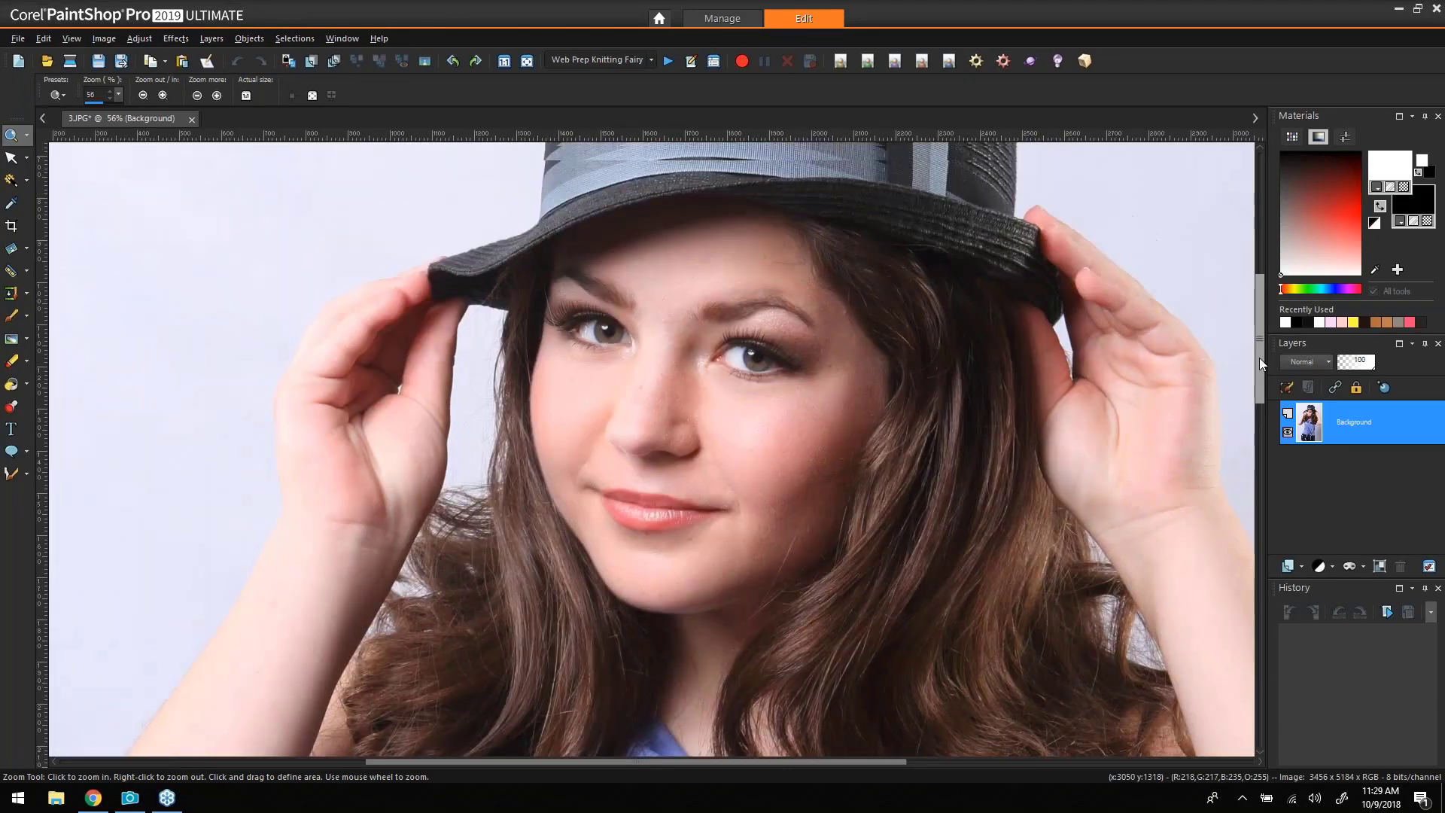
pyautogui.scroll(1, 696, 332)
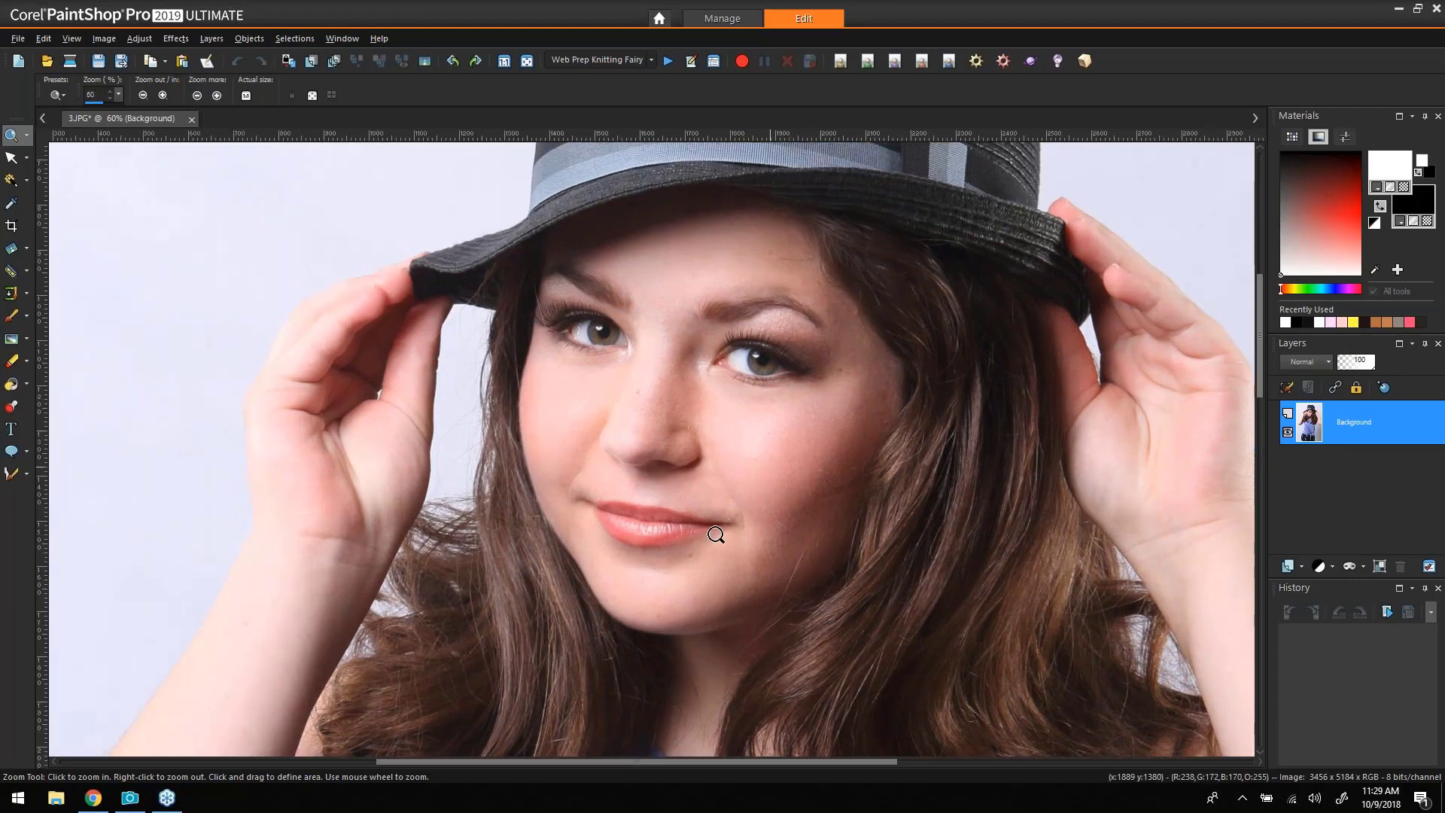
pyautogui.click(24, 292)
pyautogui.click(90, 316)
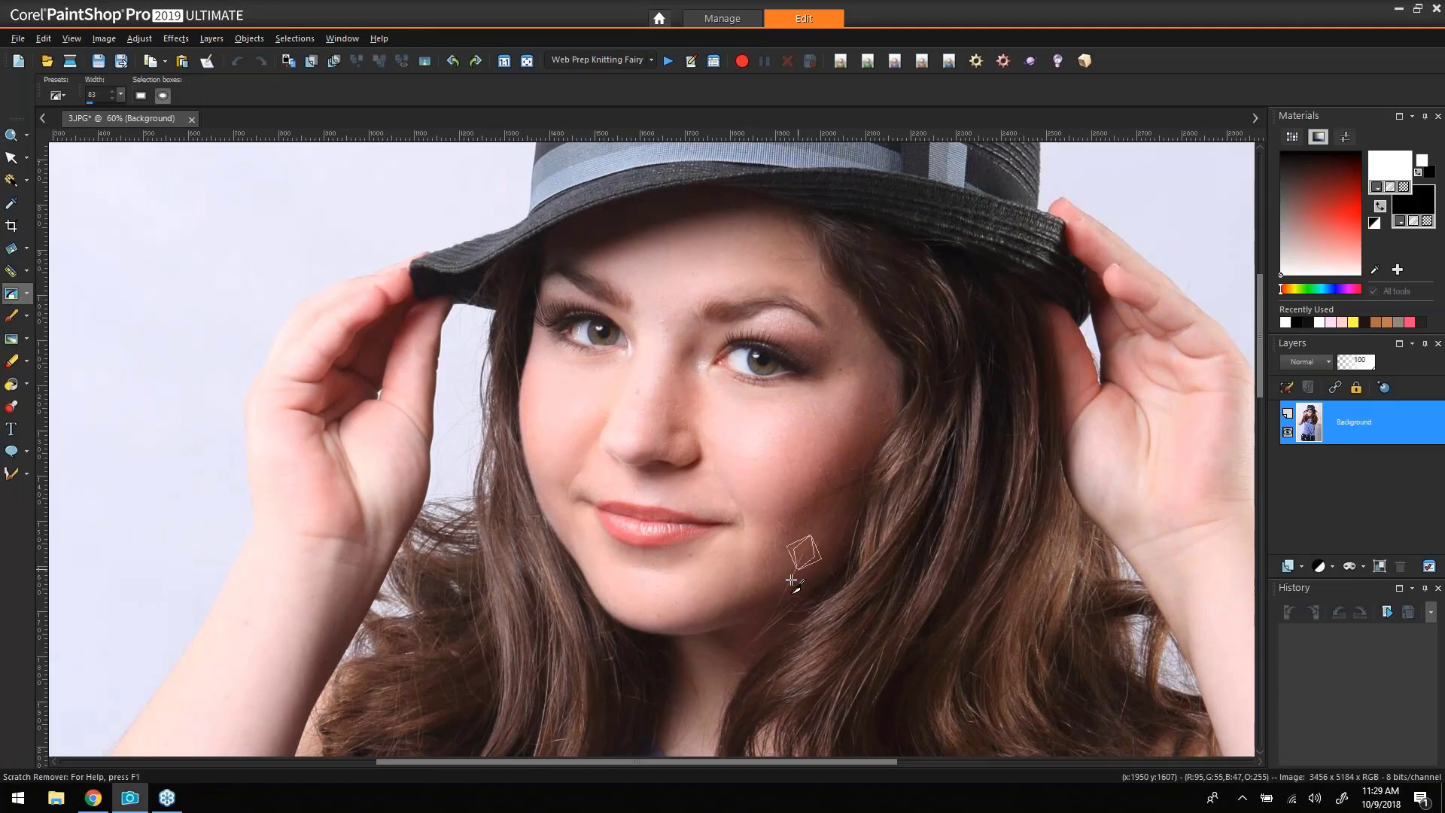
pyautogui.moveTo(791, 579); pyautogui.dragTo(790, 583)
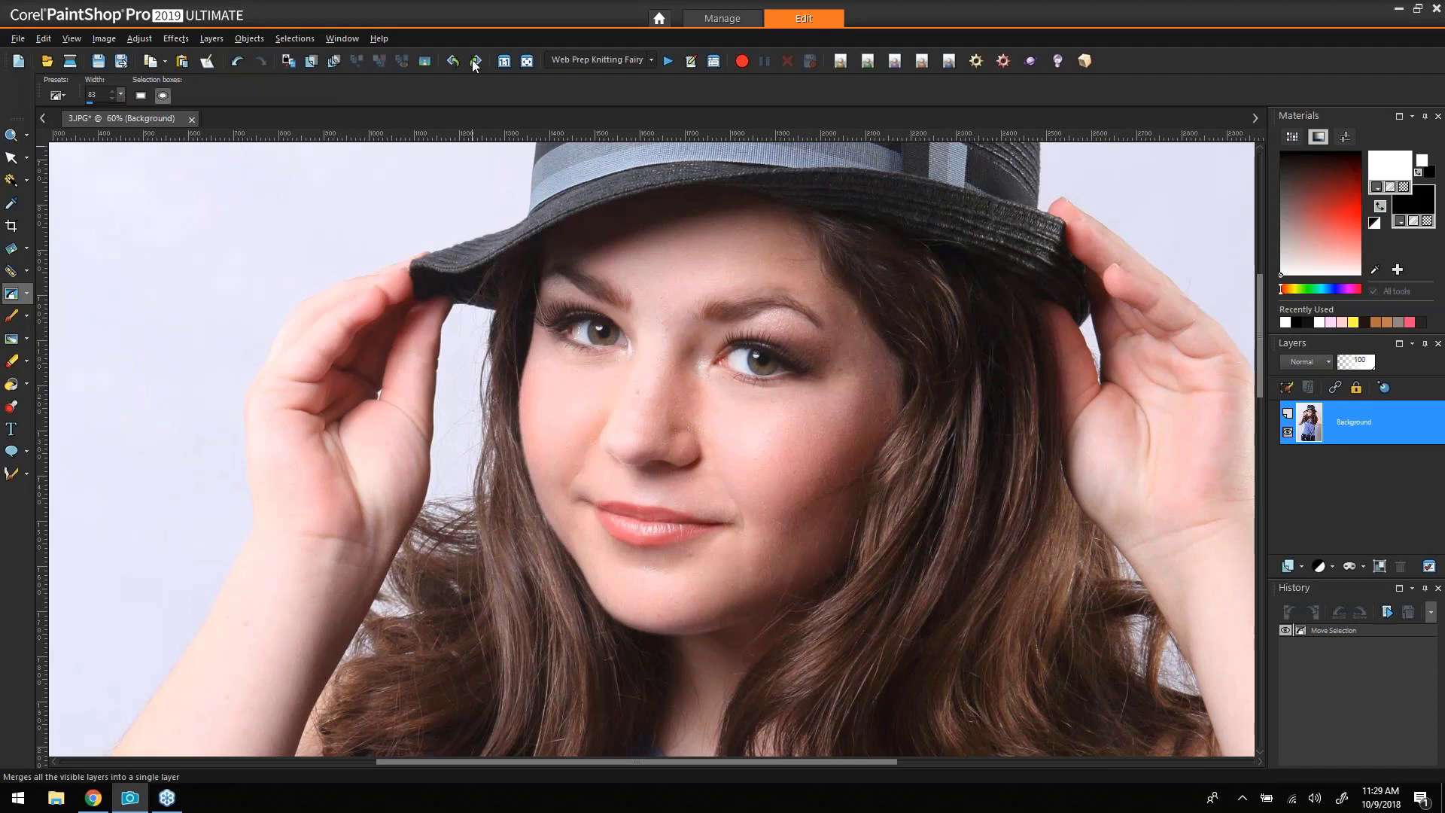
pyautogui.click(504, 61)
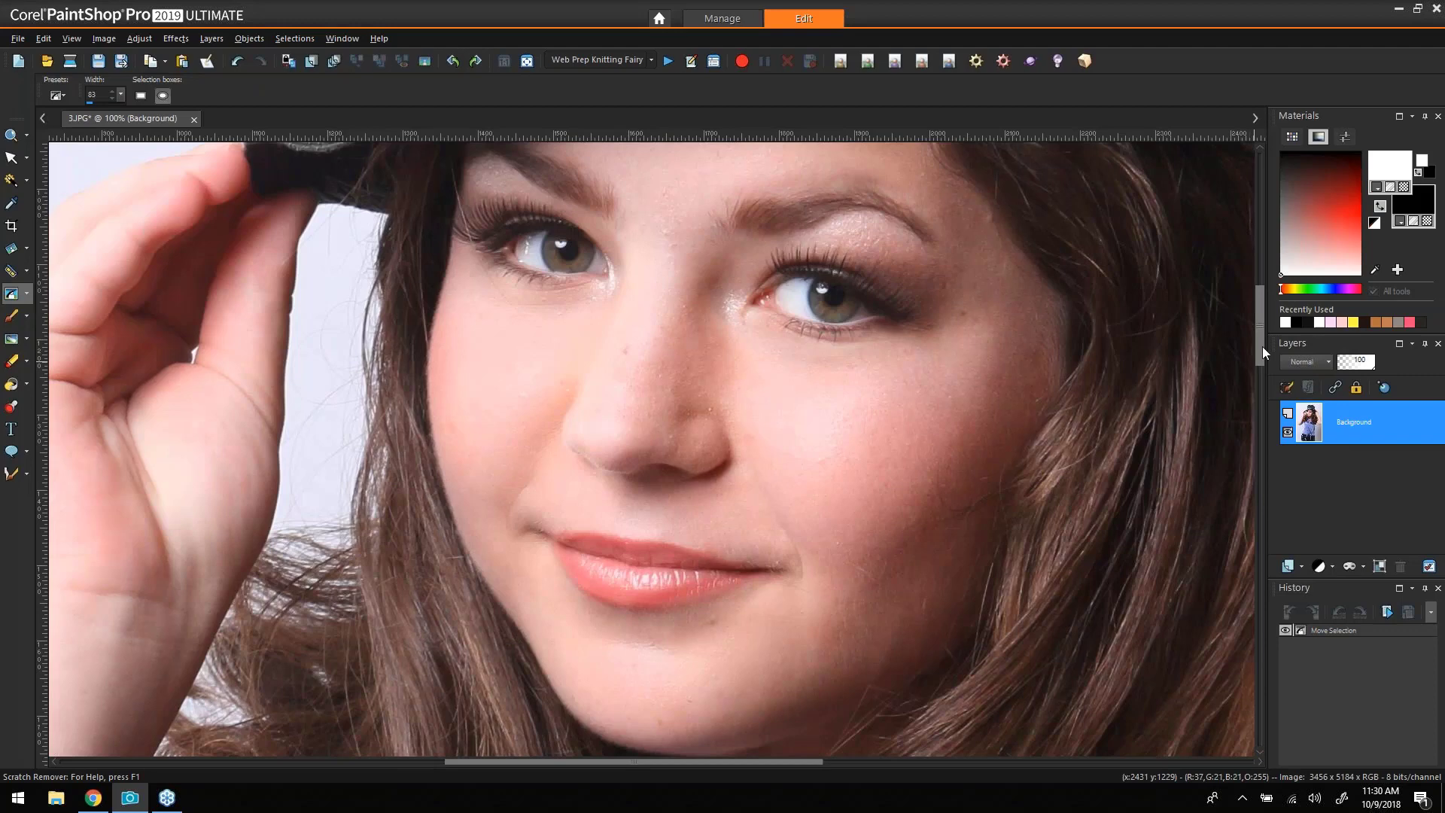
pyautogui.moveTo(1263, 346); pyautogui.dragTo(1256, 377)
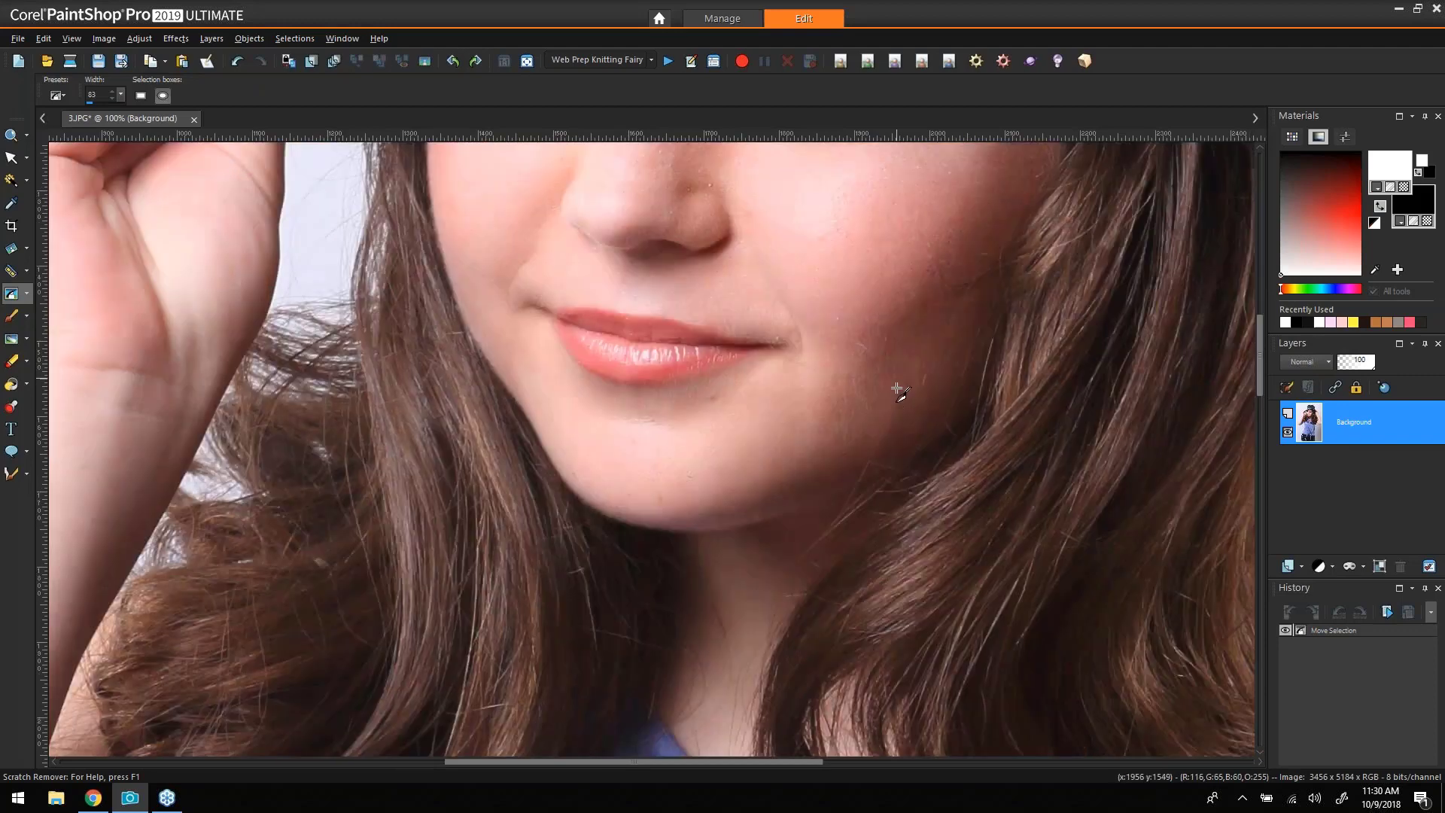
pyautogui.hotkey('ctrl', 'z')
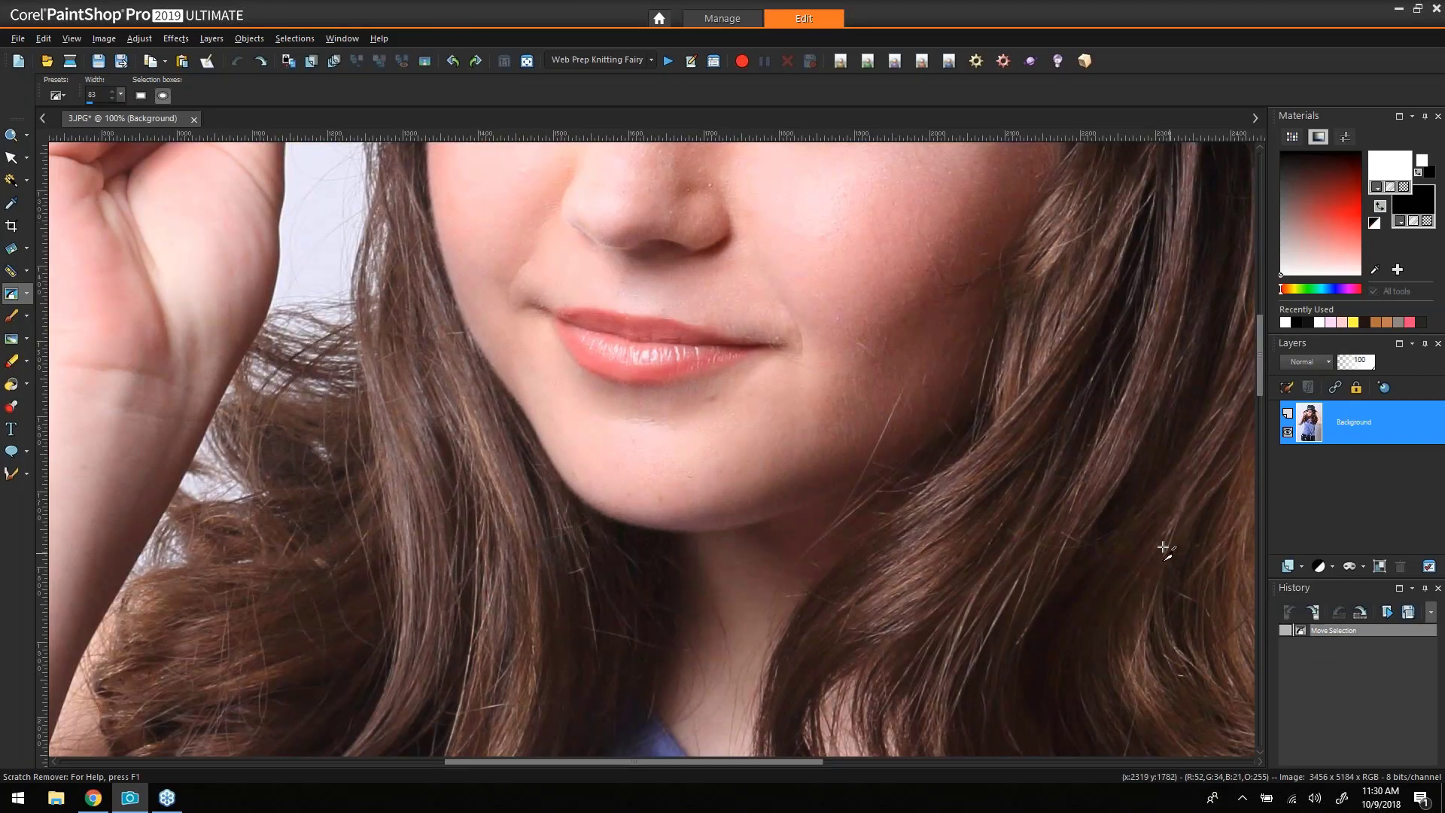
# Set the Scratch Remover width to 33 and remove the stray hairs across the shaded cheek and jaw.
pyautogui.click(120, 95)
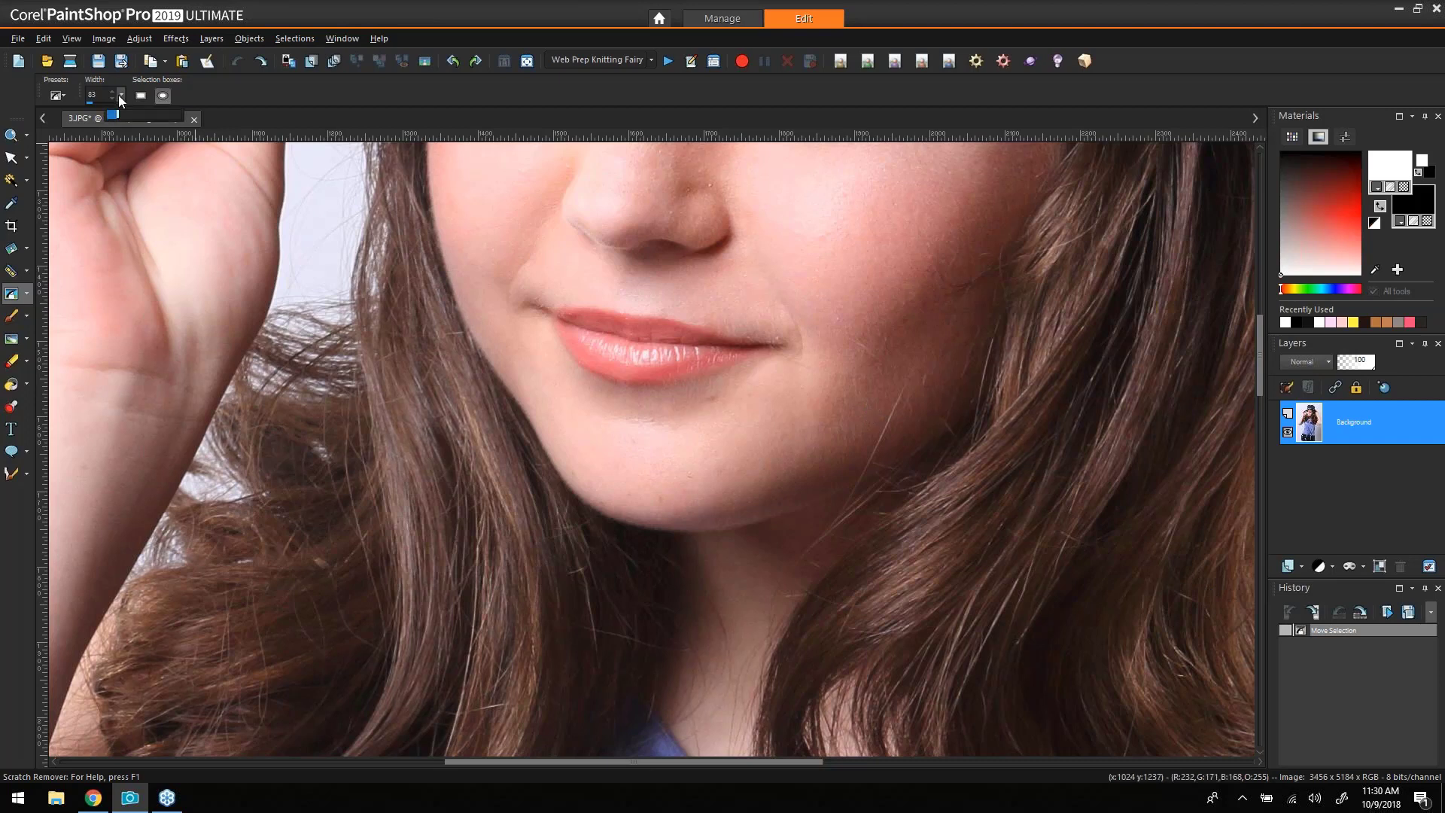
pyautogui.moveTo(111, 100); pyautogui.dragTo(108, 100)
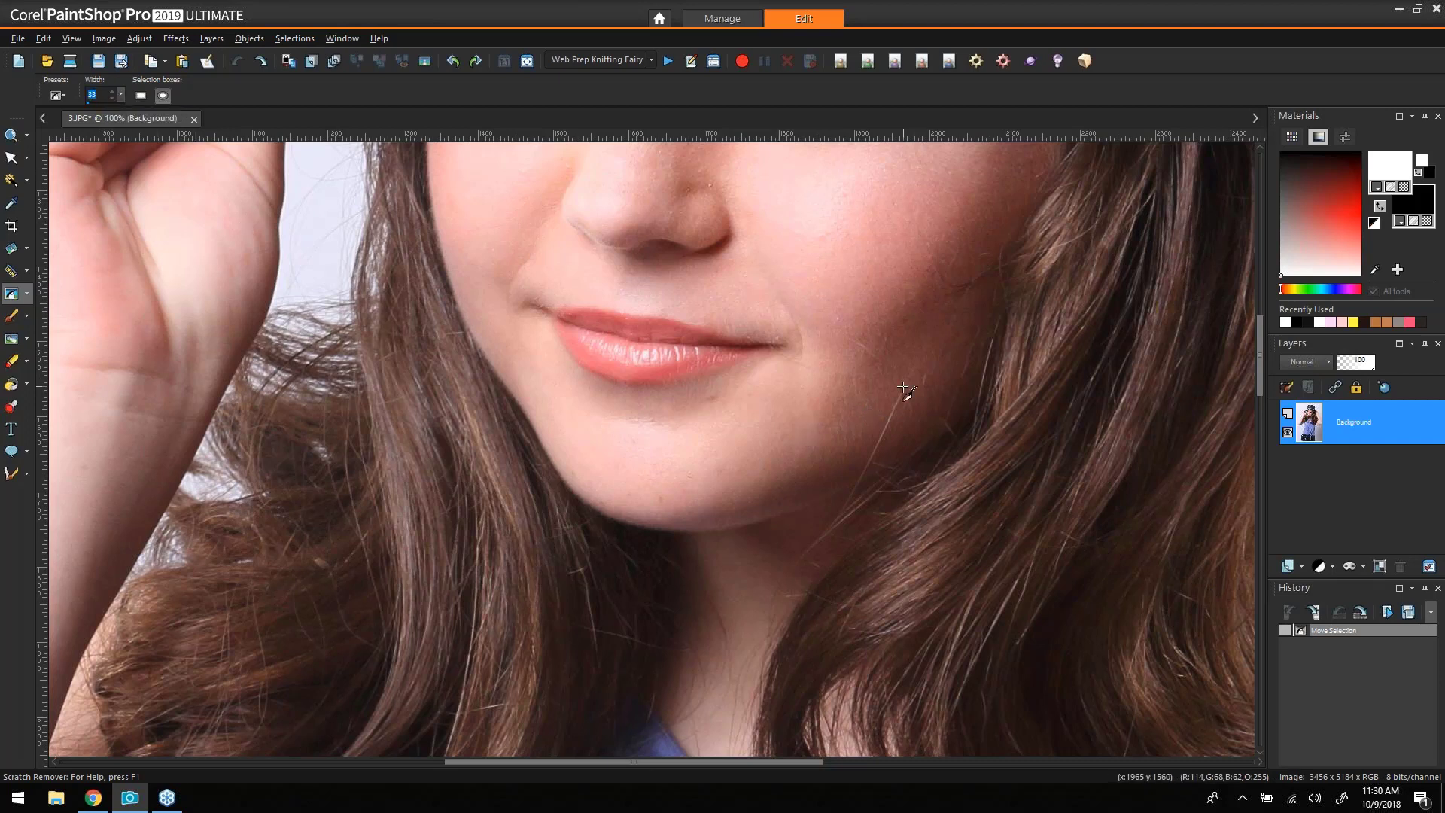
pyautogui.moveTo(903, 387); pyautogui.dragTo(867, 472)
pyautogui.moveTo(934, 368); pyautogui.dragTo(868, 346)
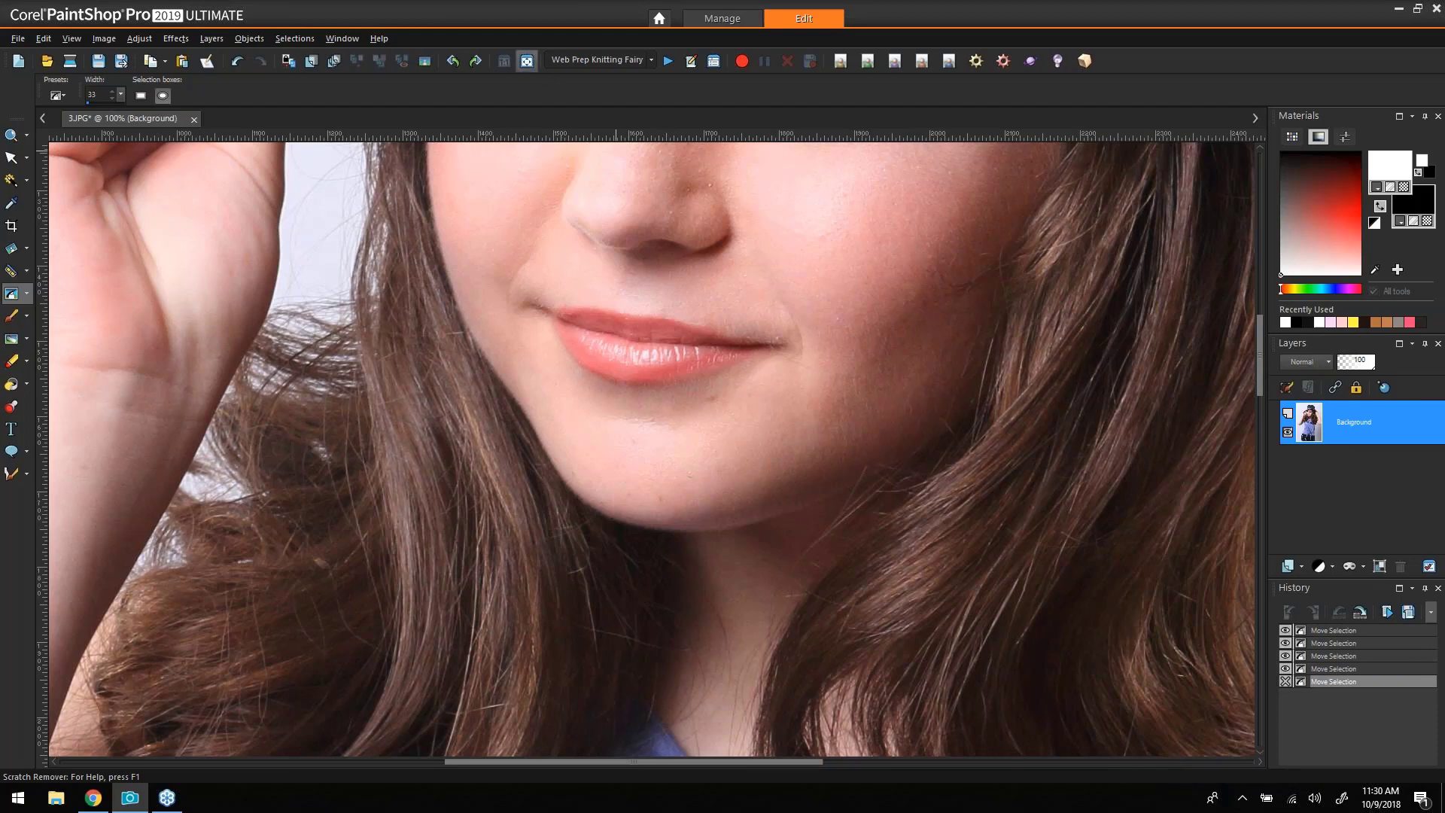
# Add a new raster layer with the default settings above the Background layer of the hat portrait.
pyautogui.click(527, 60)
pyautogui.click(11, 135)
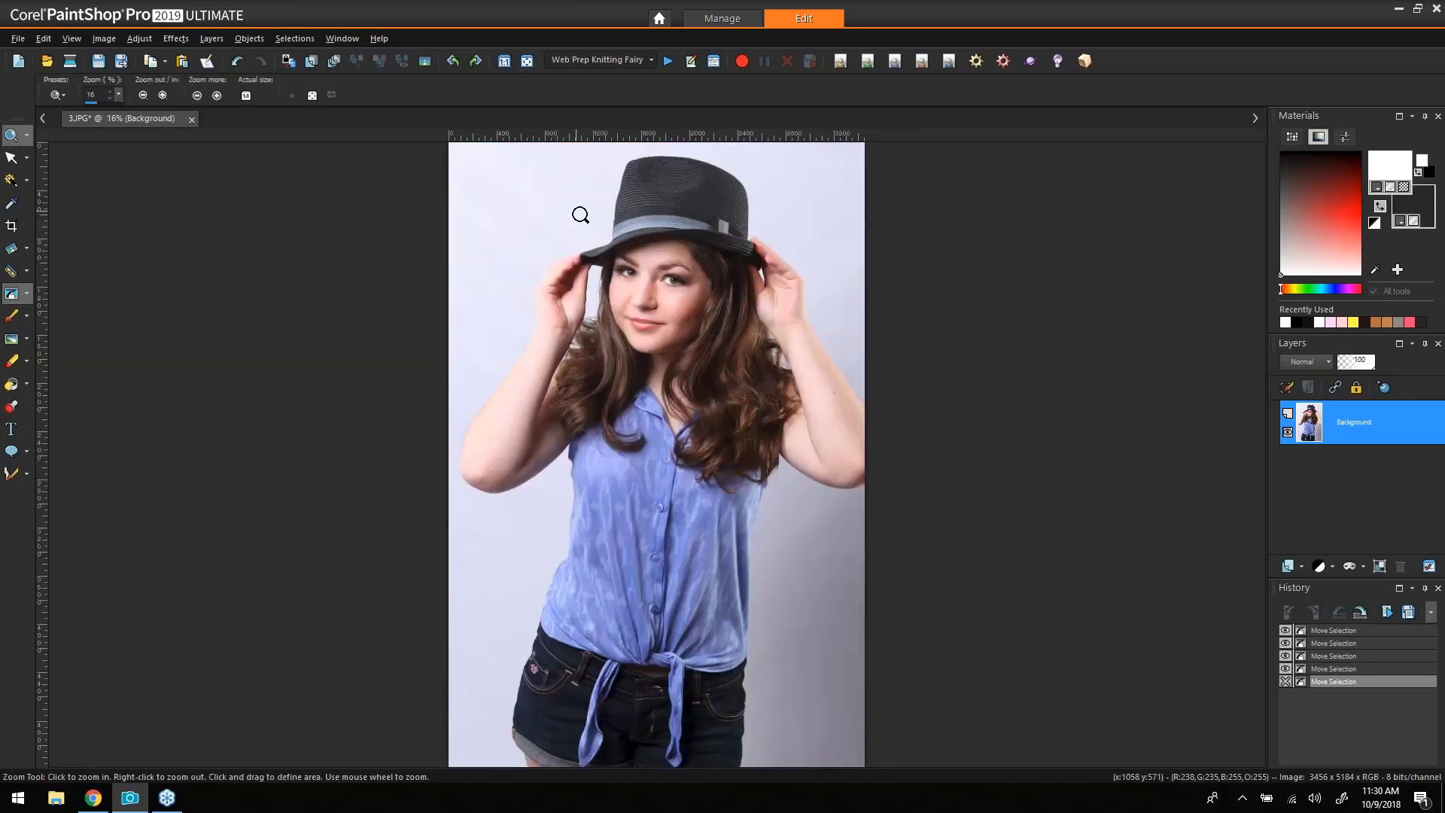
pyautogui.click(767, 386)
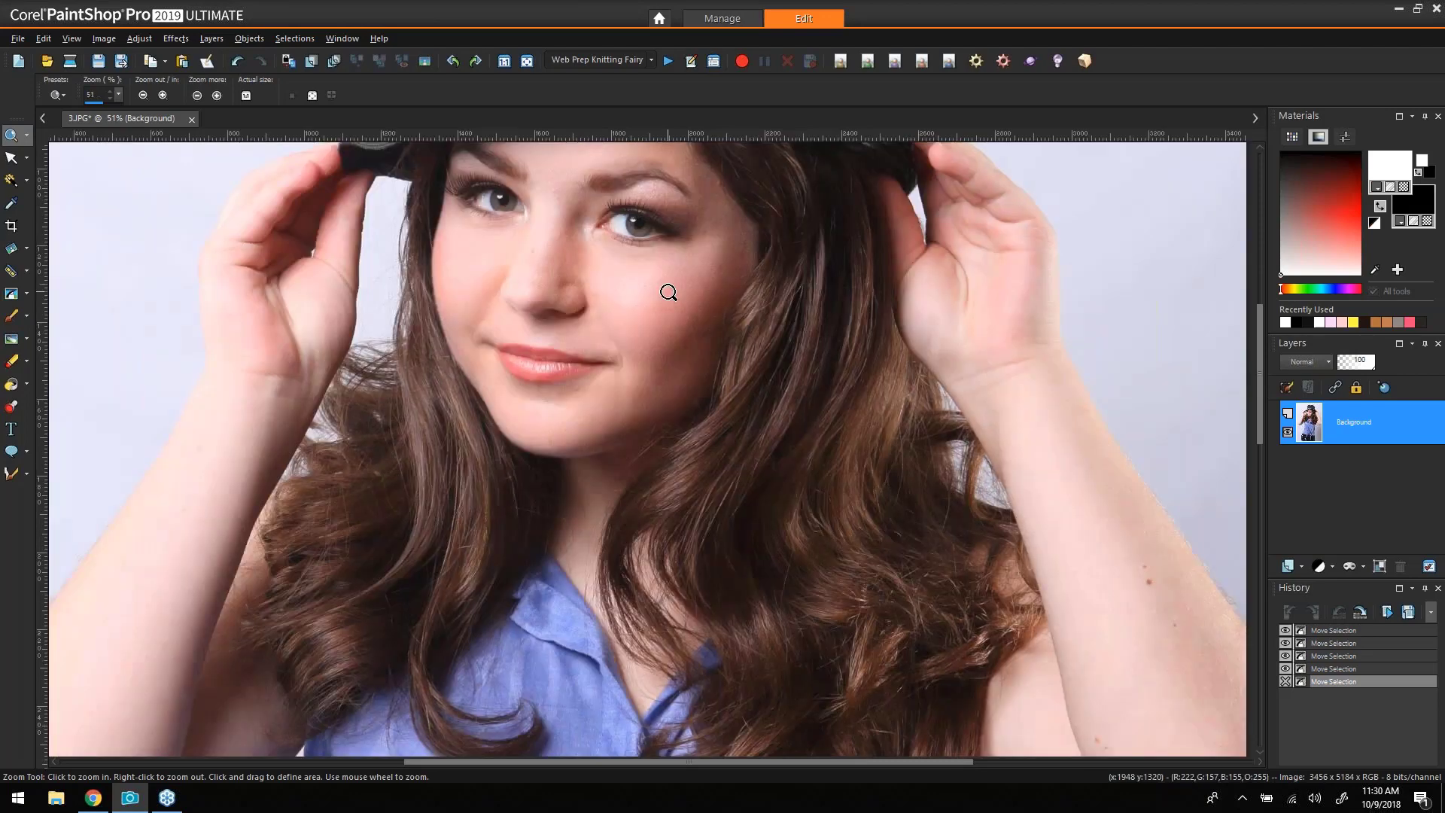
pyautogui.scroll(3, 707, 316)
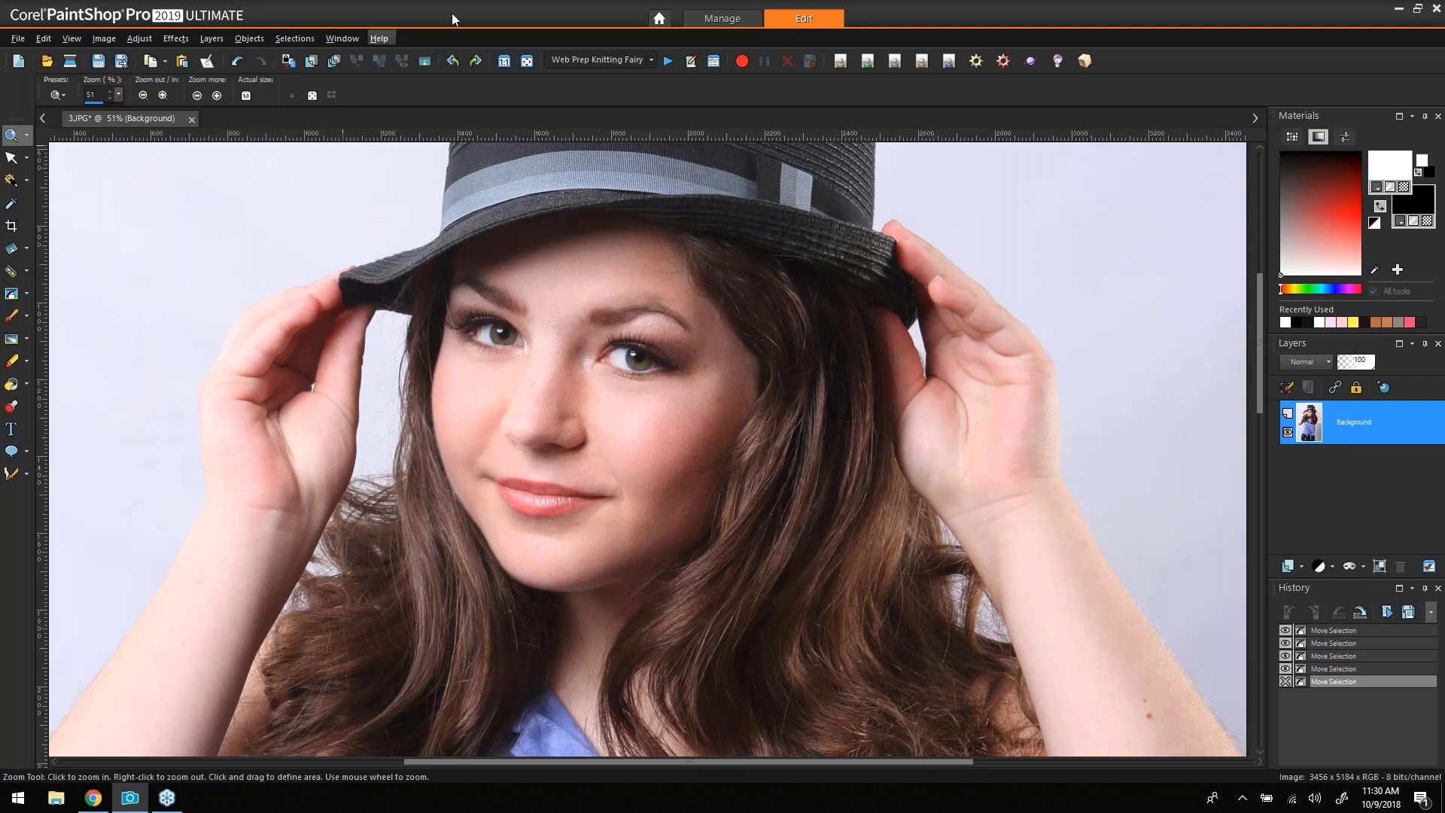
pyautogui.click(622, 345)
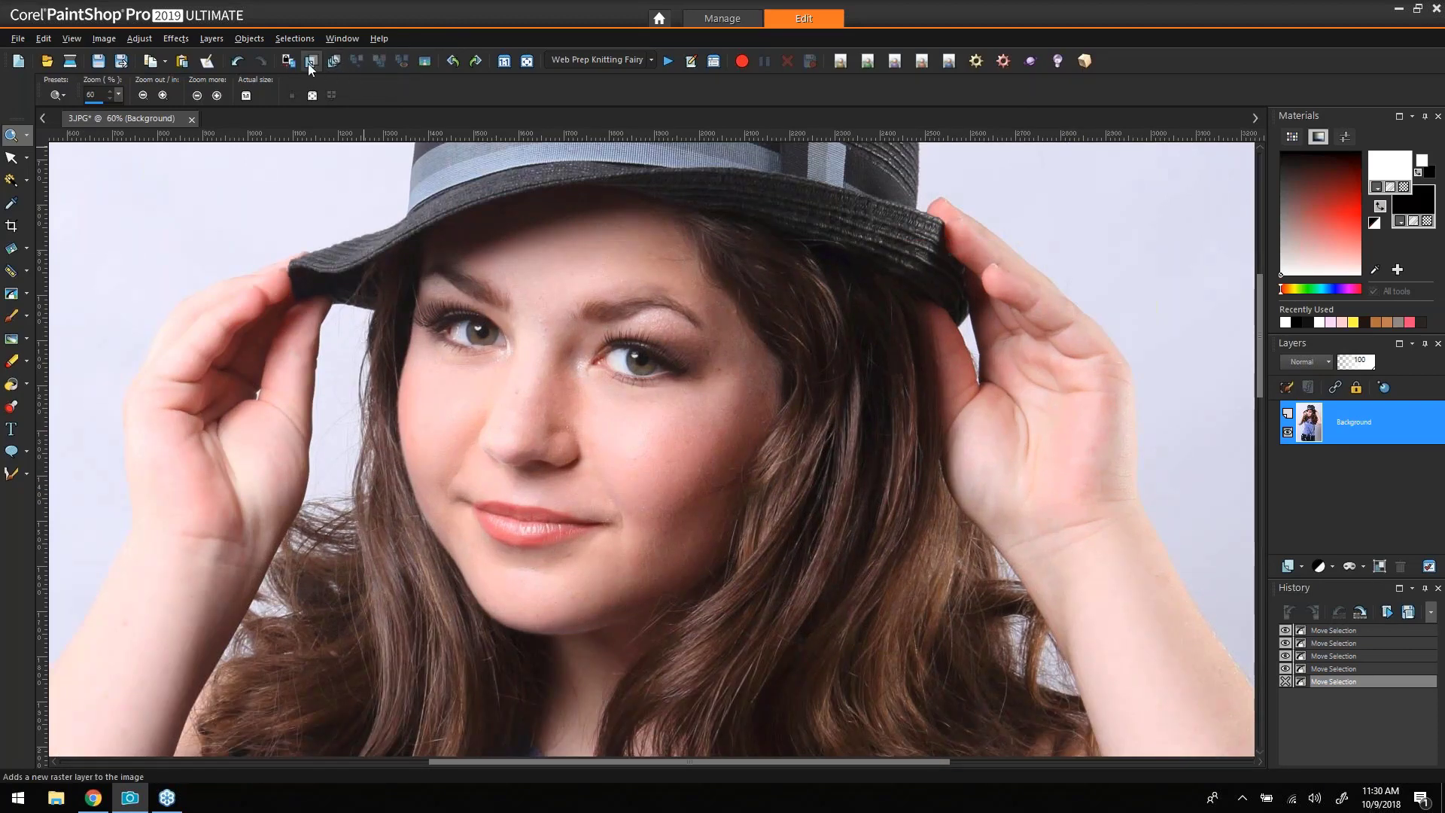
pyautogui.click(310, 62)
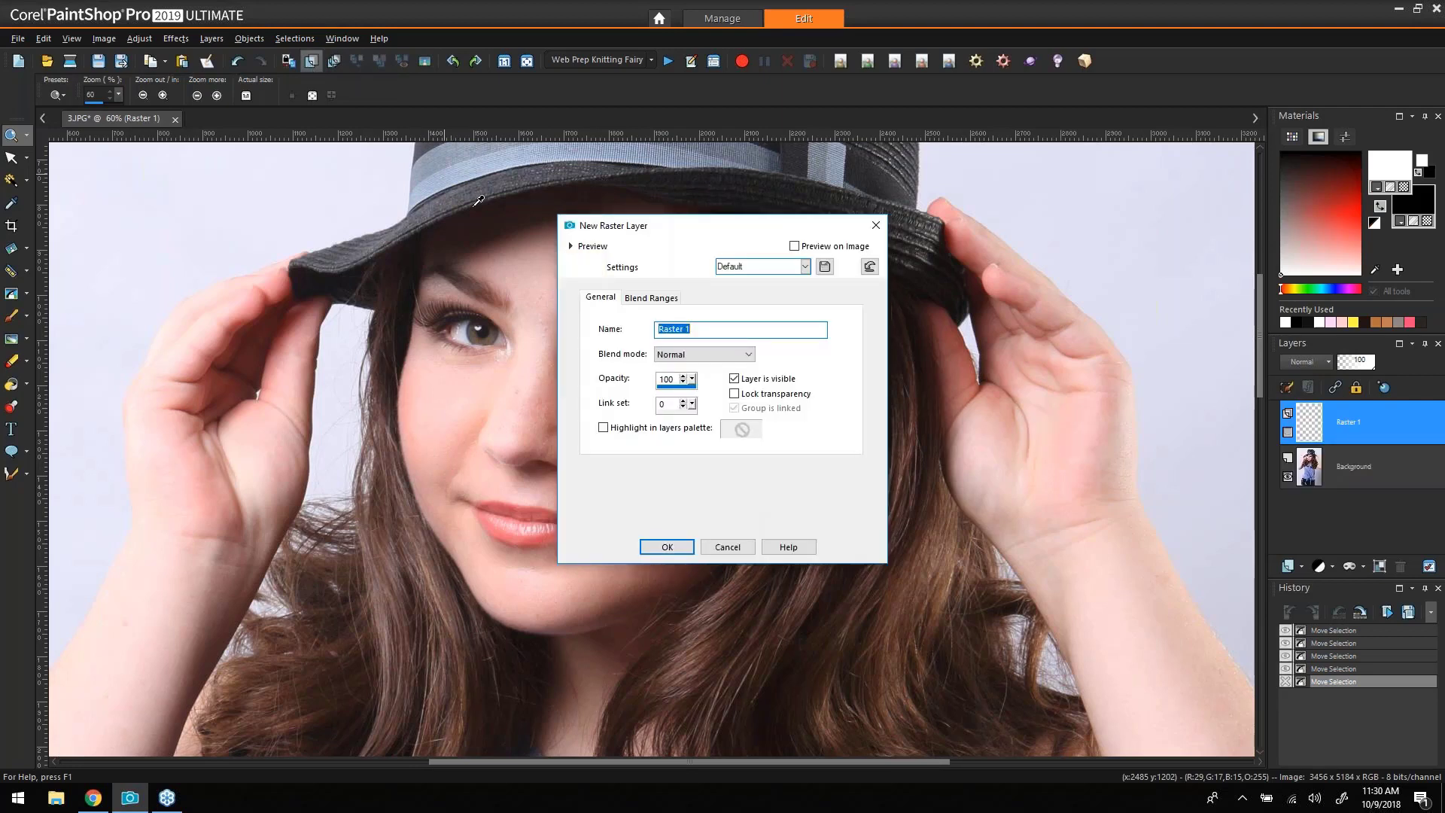
pyautogui.click(667, 547)
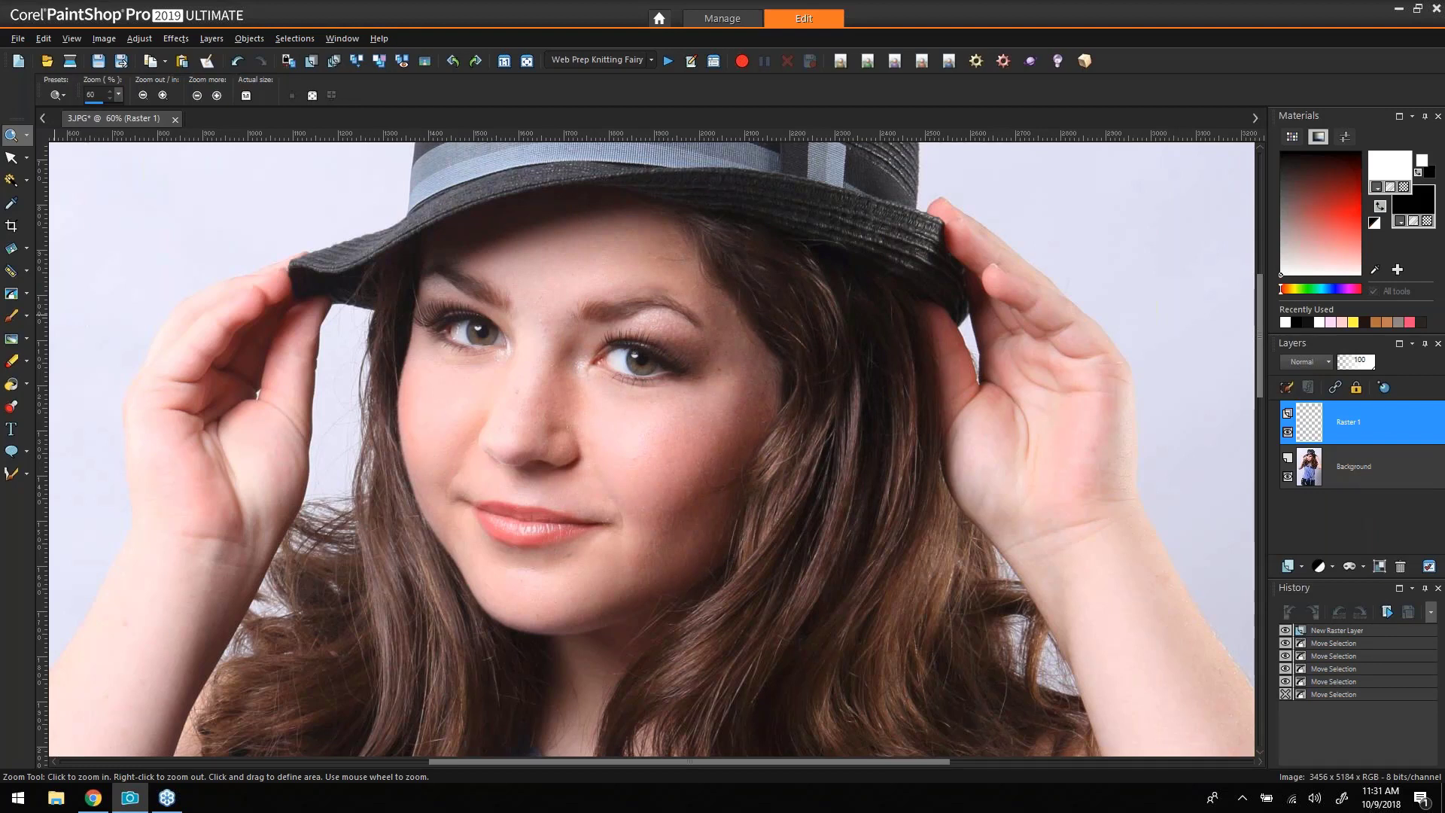
# Set up the Paint Brush with size 21, opacity 100 and the Normal blend mode for painting on Raster 1.
pyautogui.click(12, 316)
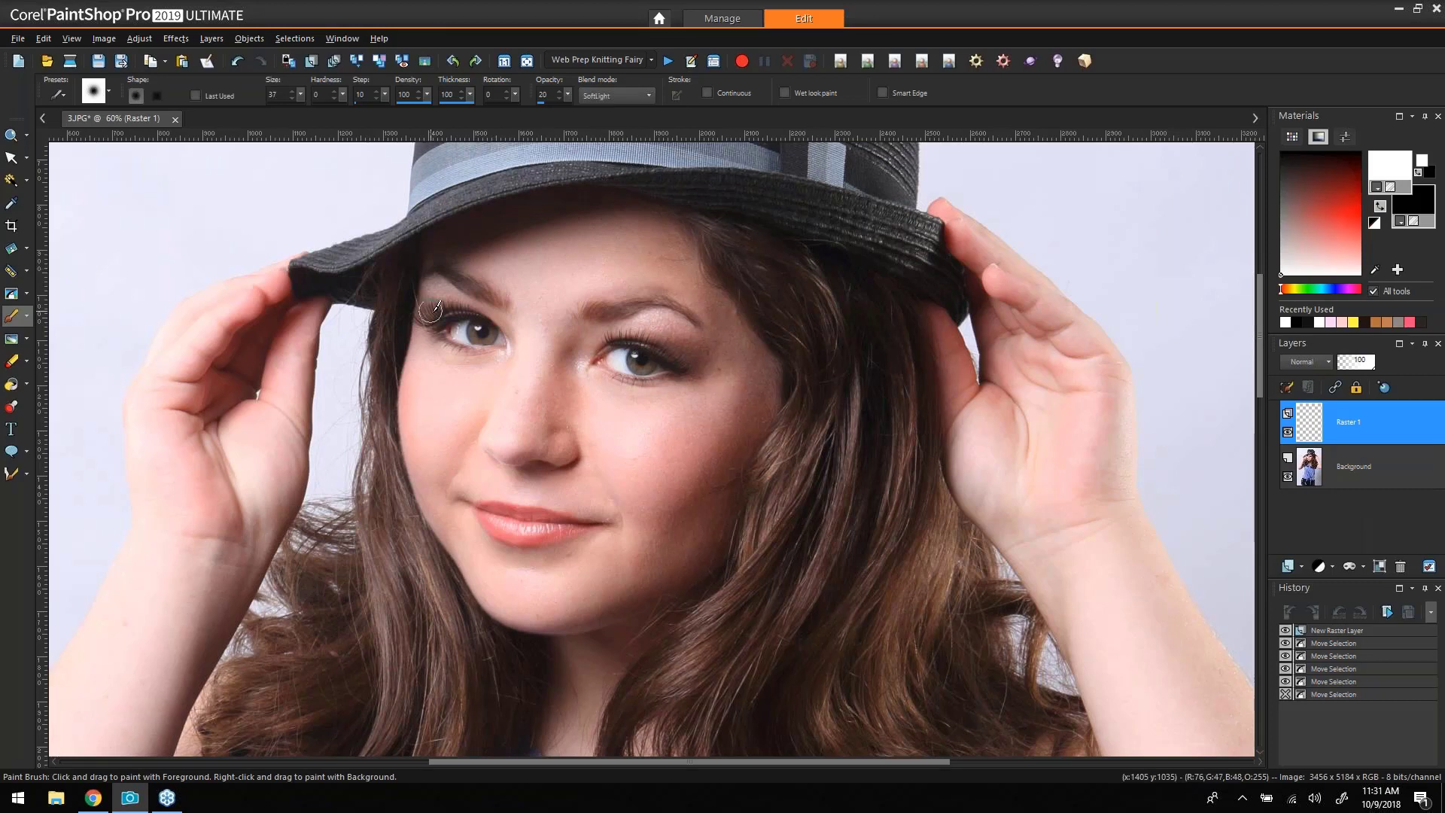
pyautogui.keyDown('alt'); pyautogui.moveTo(513, 324); pyautogui.dragTo(514, 315); pyautogui.keyUp('alt')
pyautogui.click(651, 314)
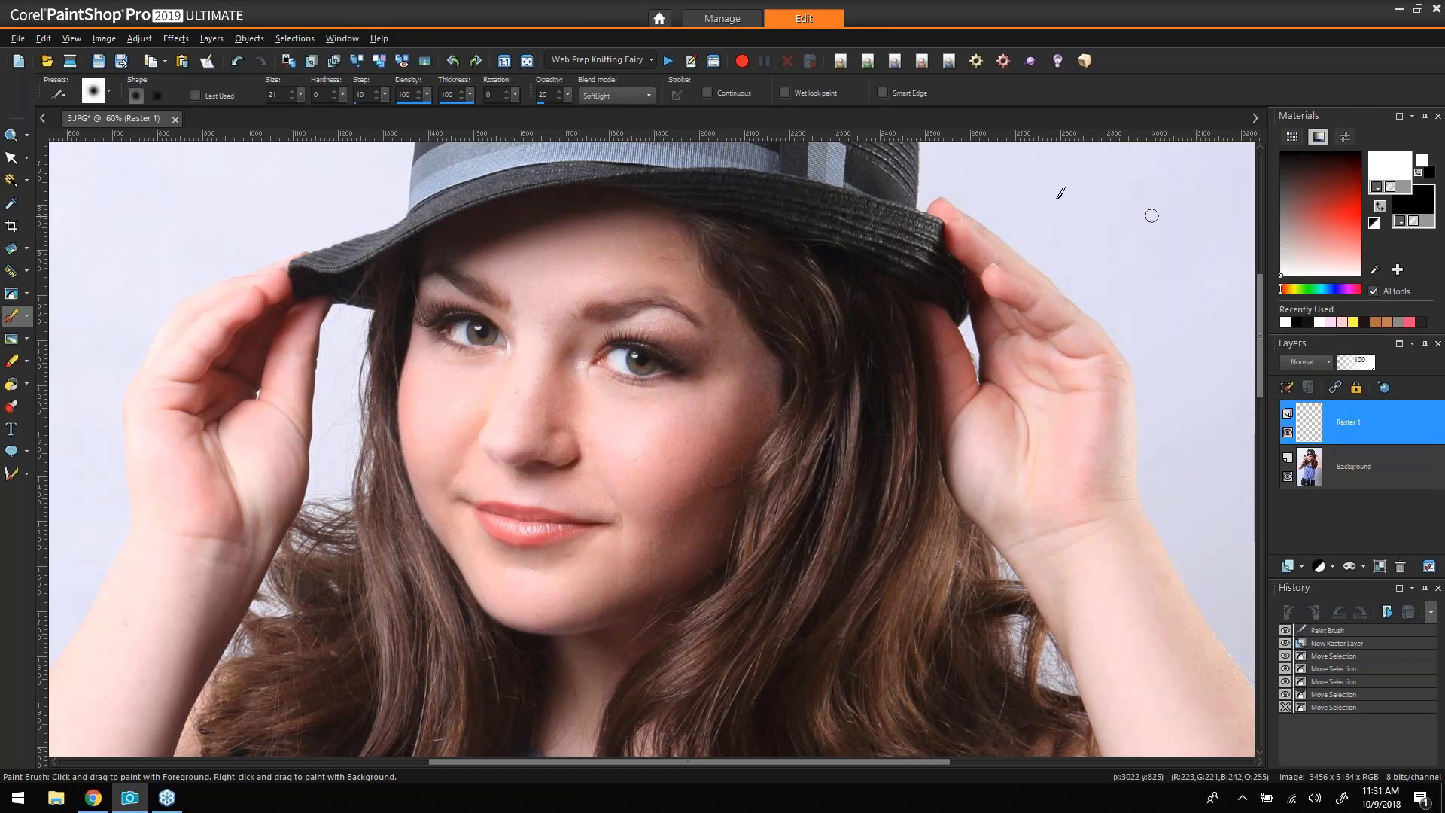
pyautogui.click(623, 95)
pyautogui.click(621, 103)
# Try white highlights under both eyebrows and down the nose with black shading above one eye, and undo these strokes.
pyautogui.moveTo(602, 327); pyautogui.dragTo(680, 310)
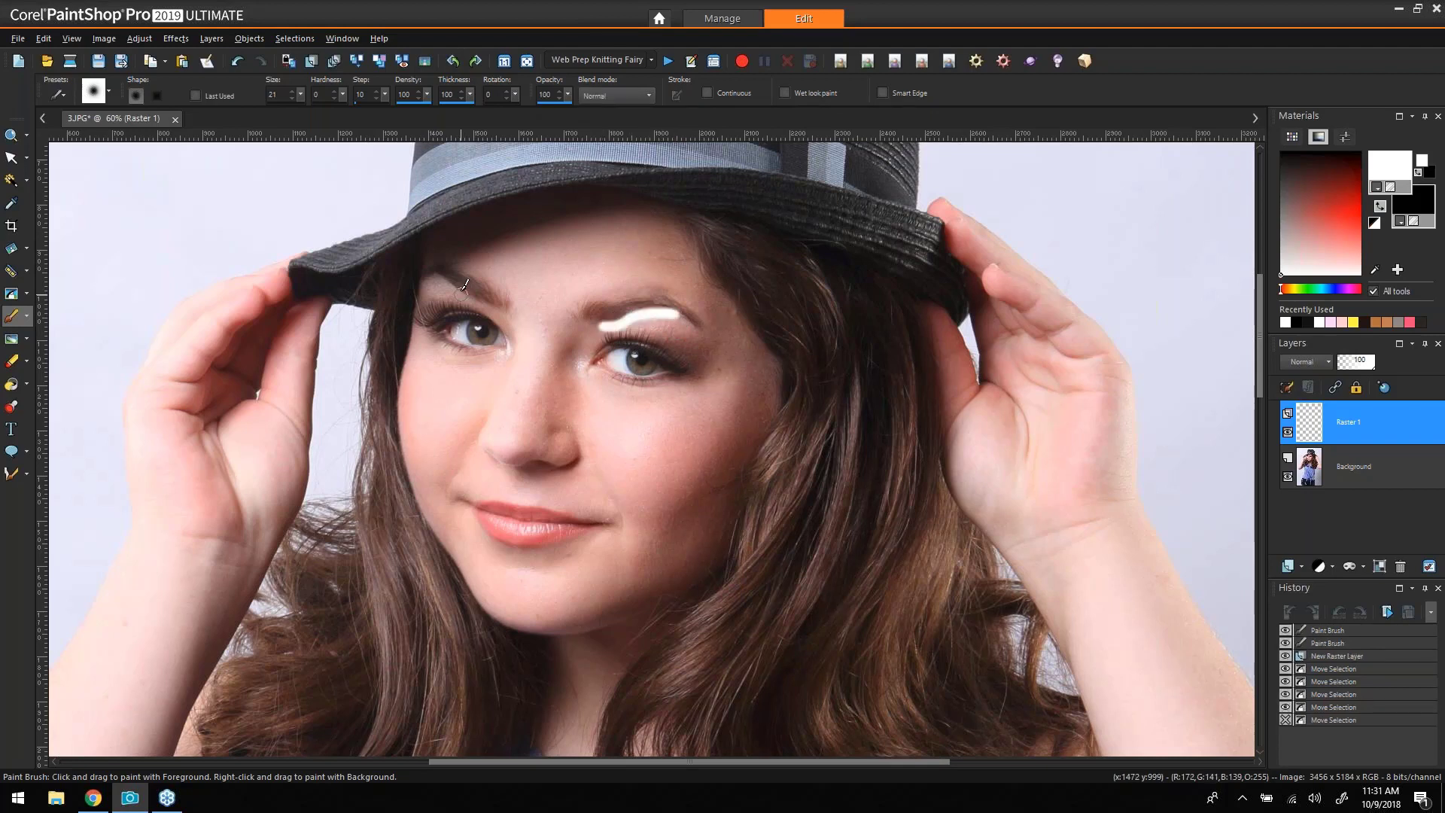
pyautogui.moveTo(462, 286); pyautogui.dragTo(437, 283)
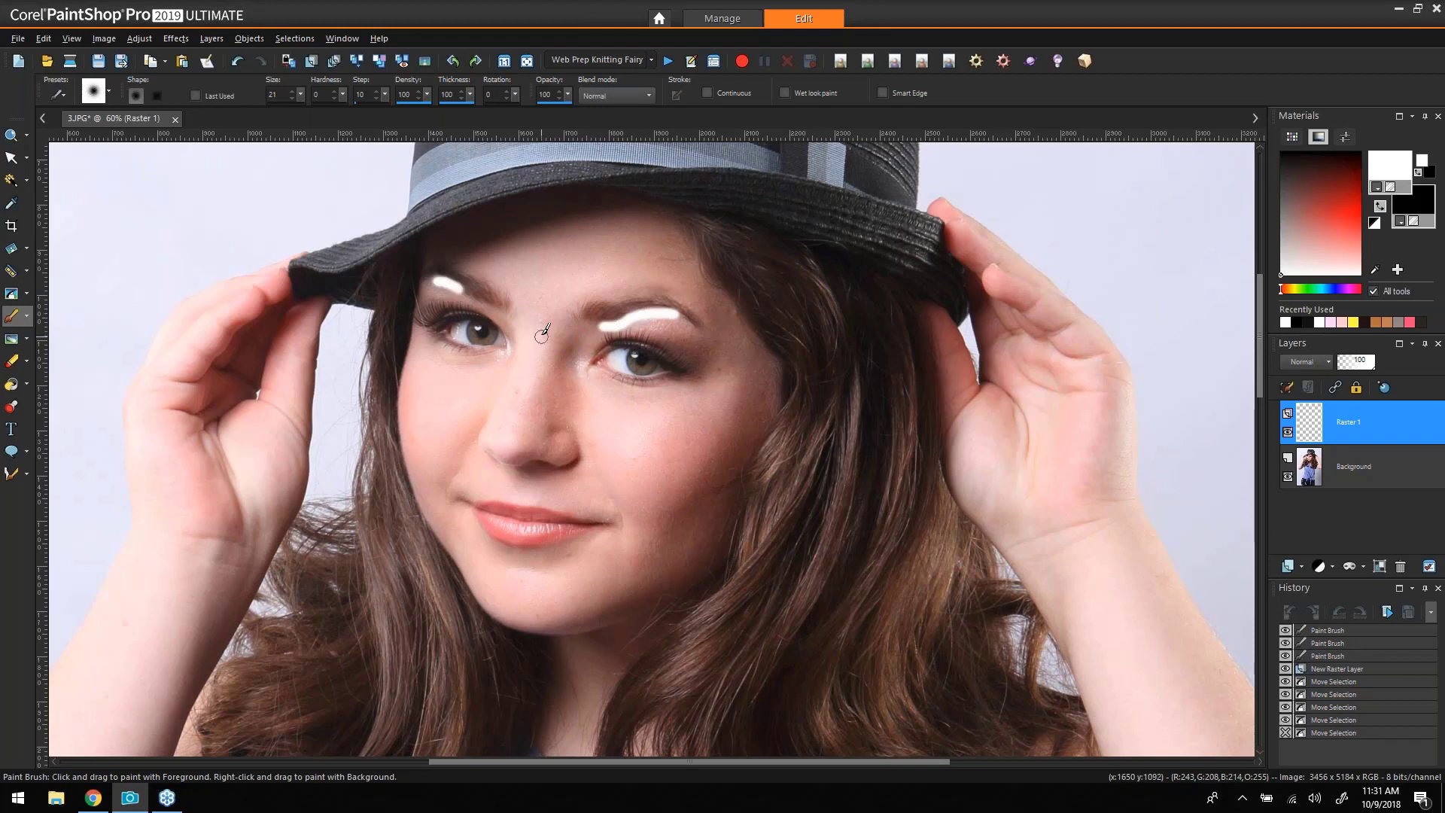
pyautogui.moveTo(542, 334); pyautogui.dragTo(514, 438)
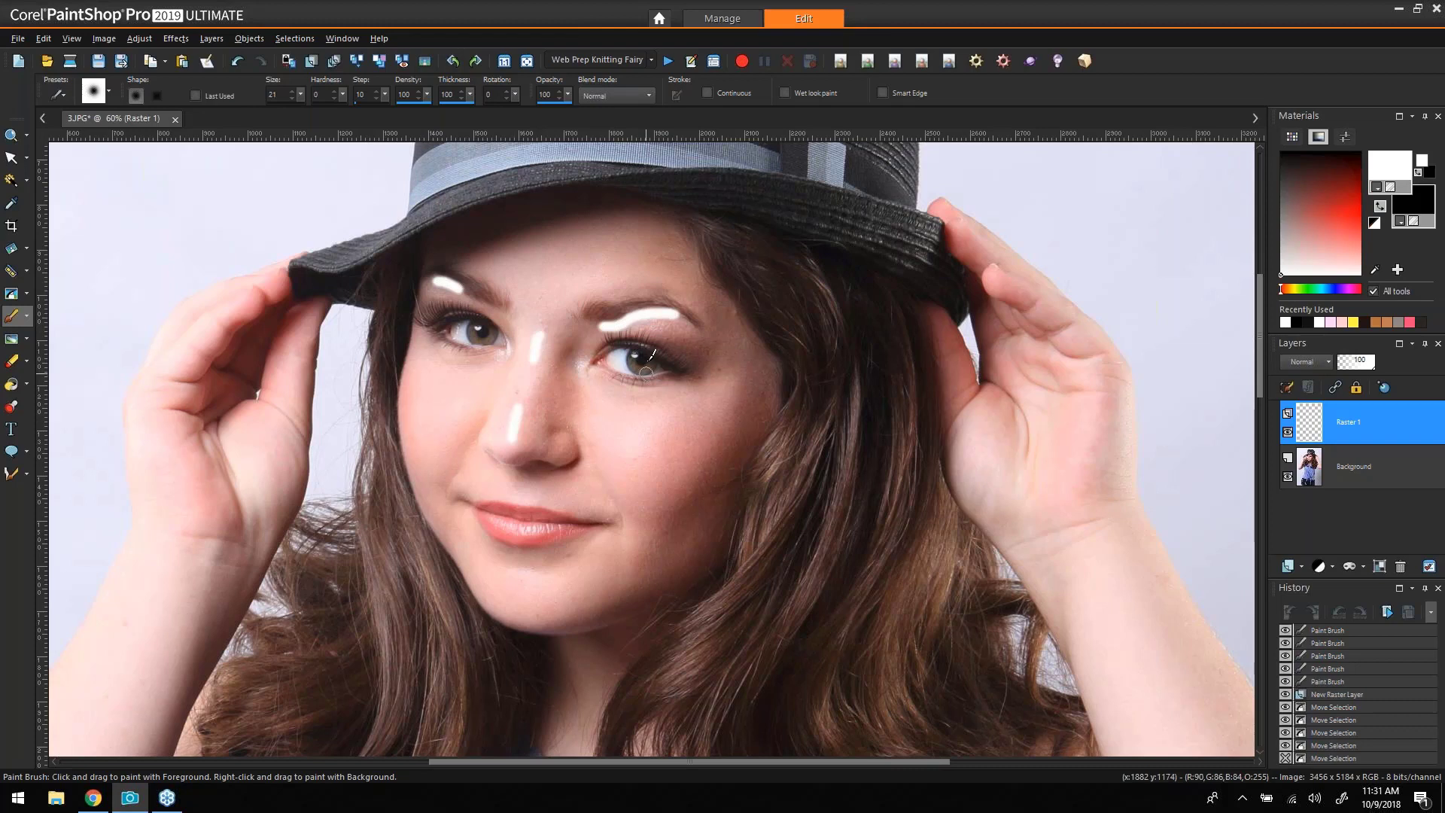
pyautogui.rightClick(673, 325)
pyautogui.moveTo(666, 322); pyautogui.dragTo(614, 329)
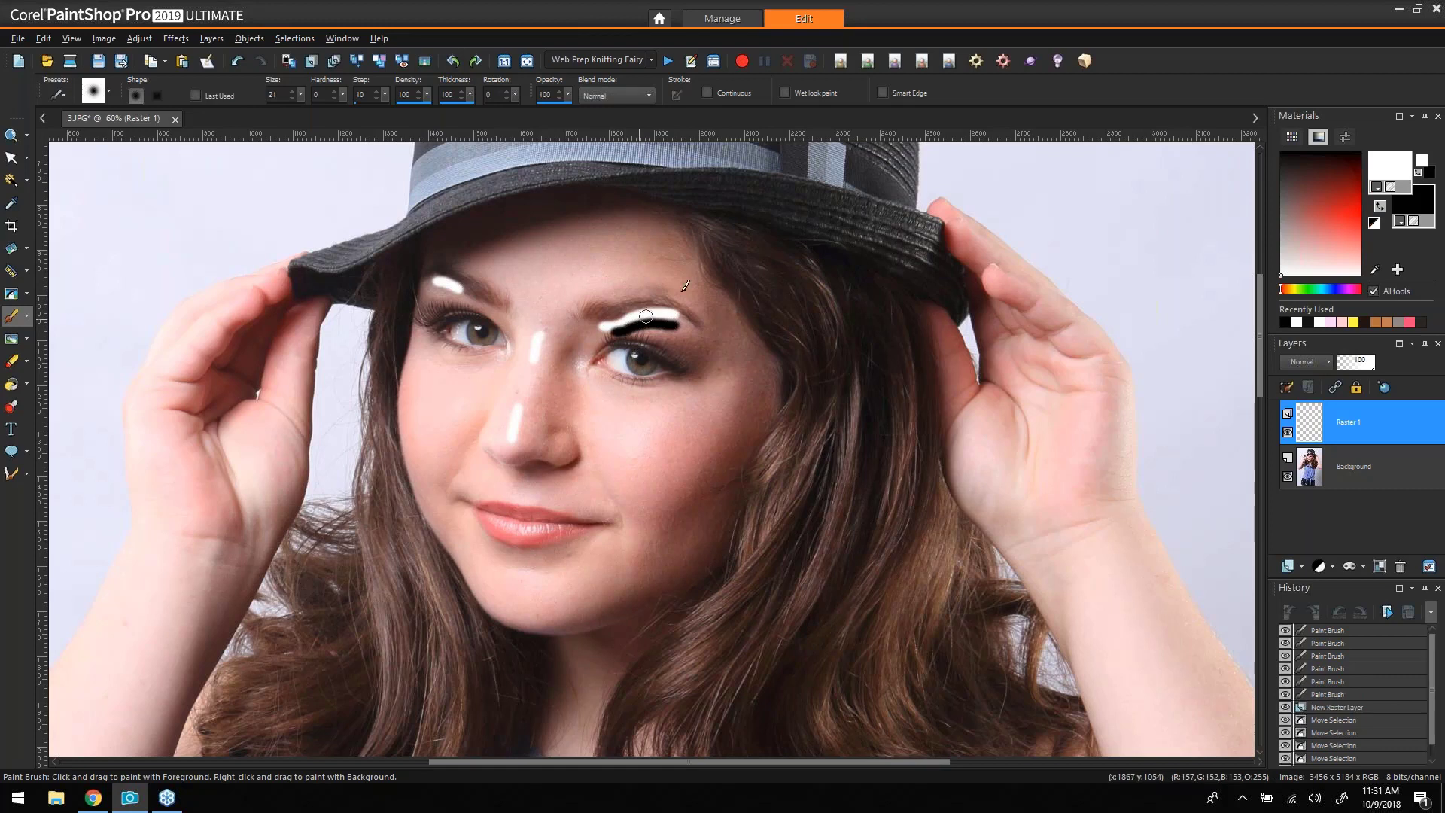
pyautogui.hotkey('ctrl', 'z')
pyautogui.hotkey('ctrl', 'z')
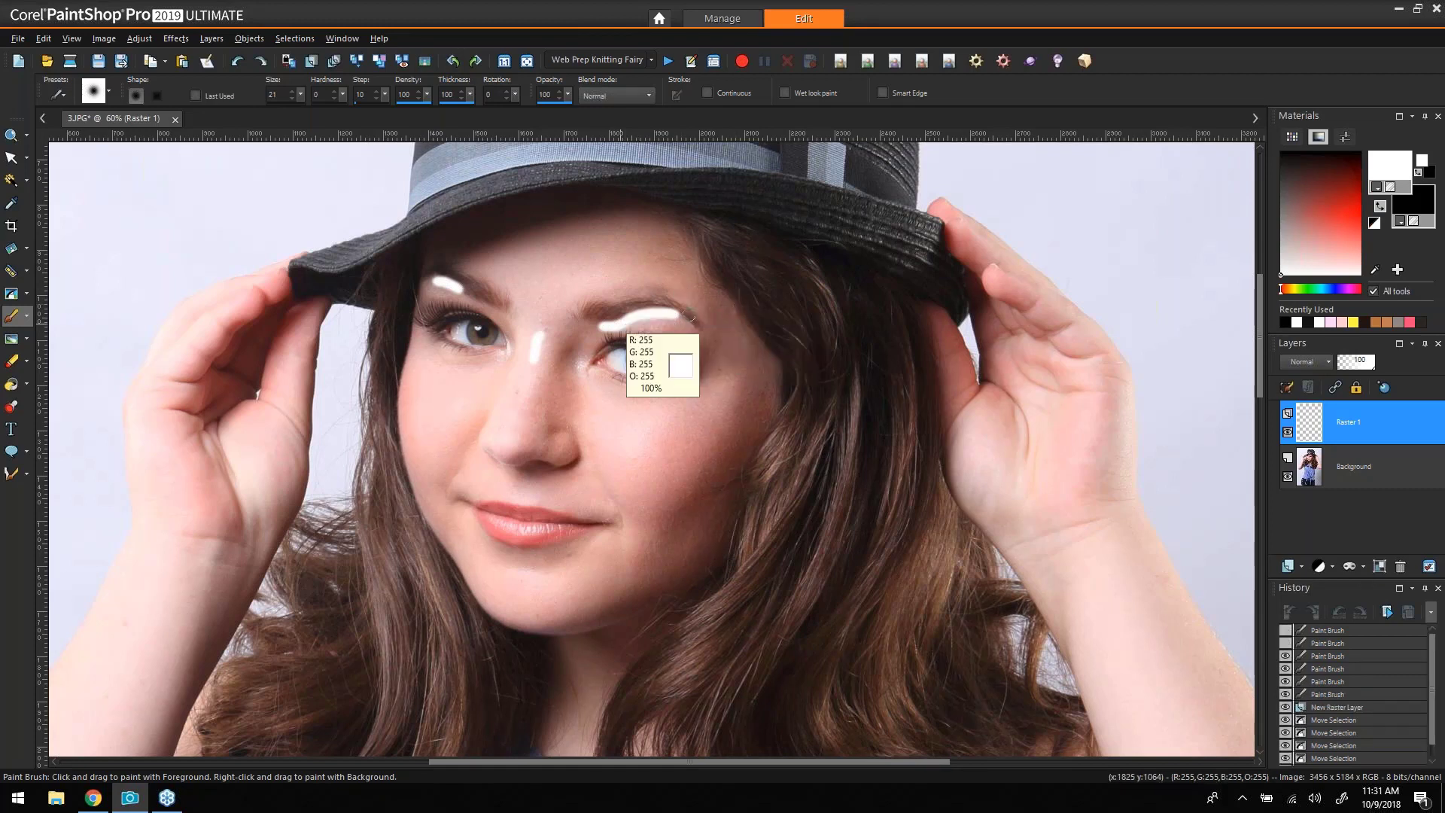
pyautogui.hotkey('ctrl', 'z')
pyautogui.hotkey('ctrl', 'z')
pyautogui.hotkey('ctrl', 'z')
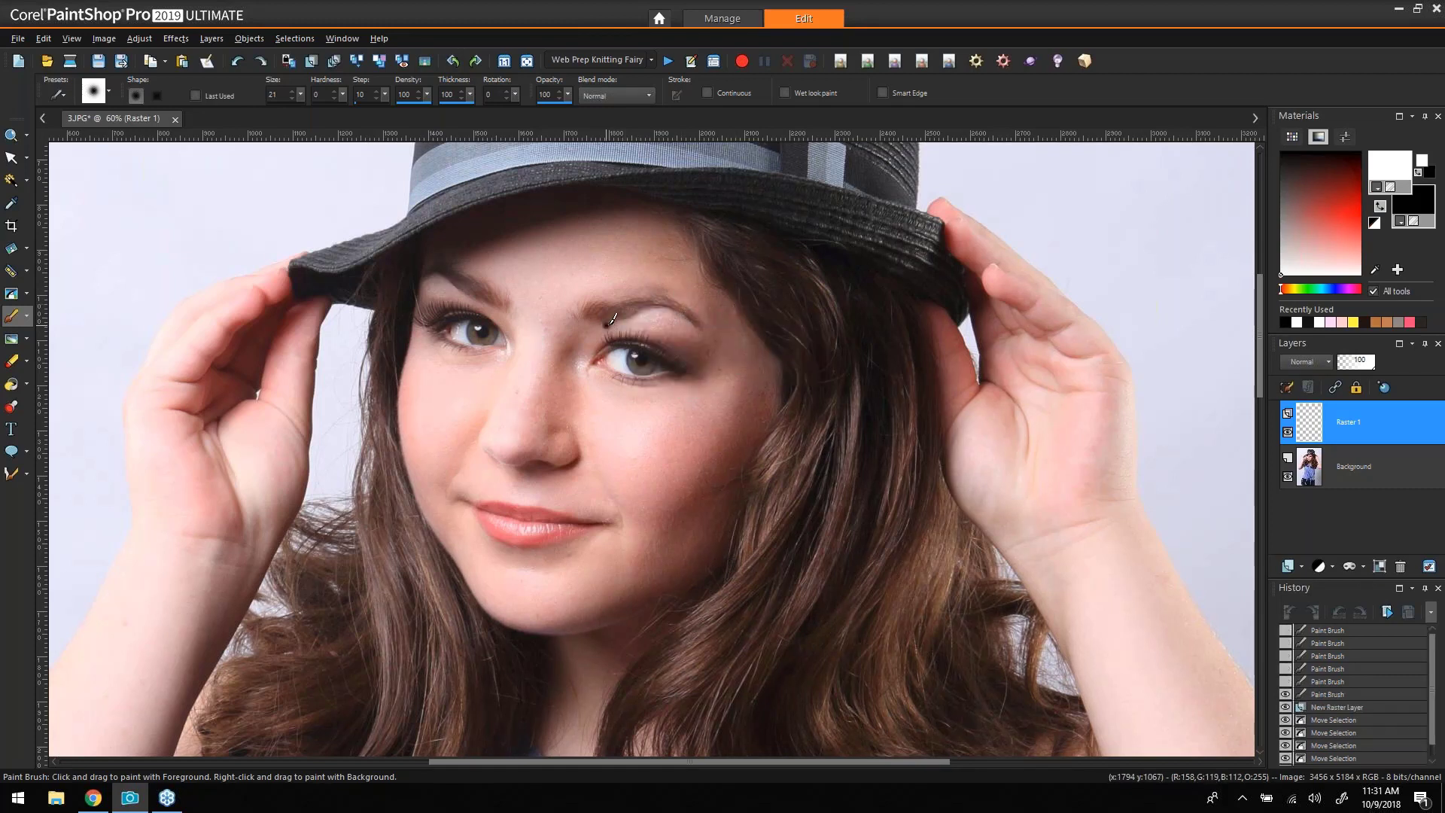
# Paint black shading with white highlights along both brow areas, plus a white line down the nose and black beside its bridge.
pyautogui.moveTo(608, 323)
pyautogui.mouseDown()
pyautogui.moveTo(685, 319)
pyautogui.moveTo(608, 326)
pyautogui.mouseUp()
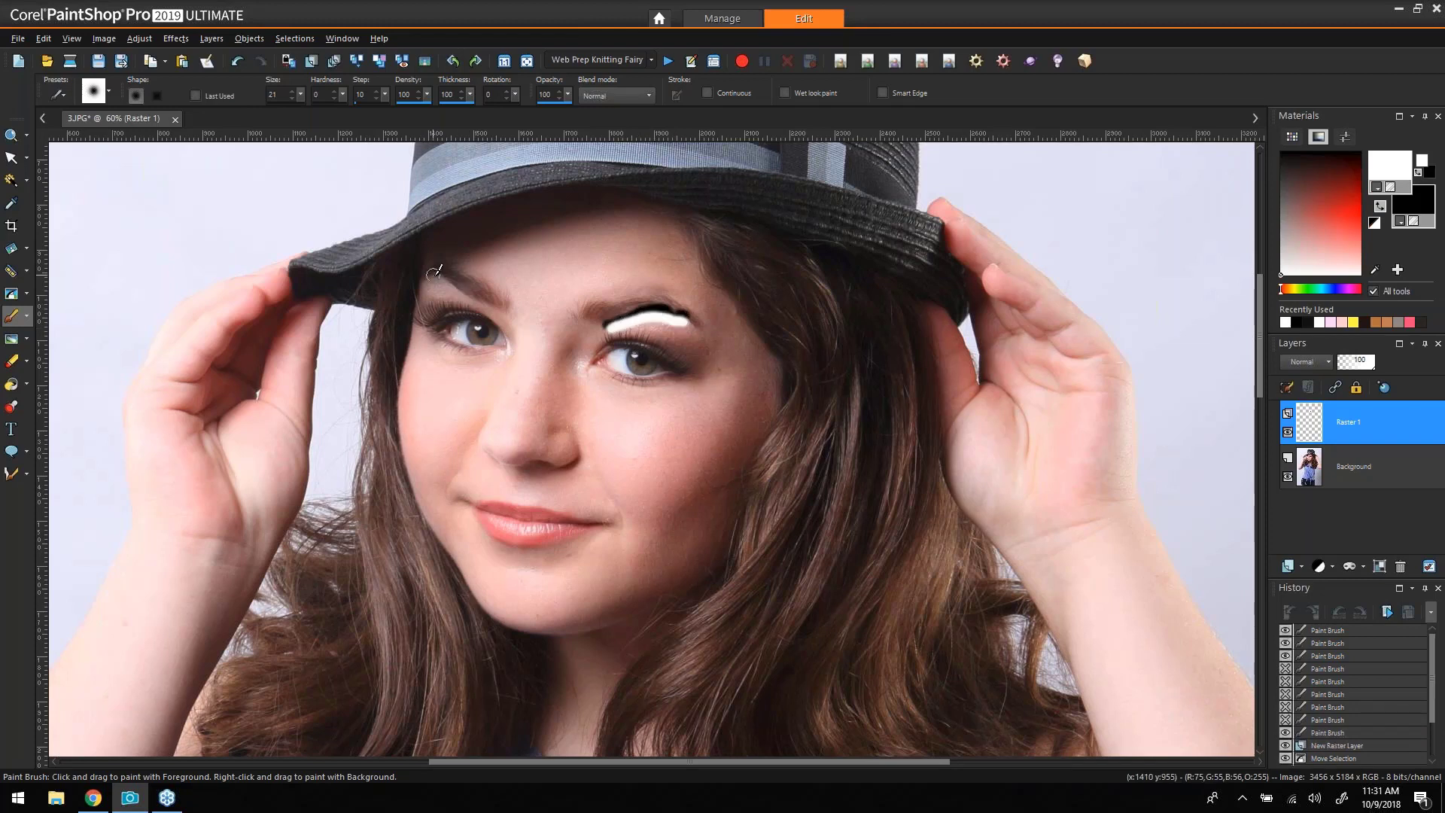
pyautogui.moveTo(431, 274)
pyautogui.mouseDown()
pyautogui.moveTo(468, 290)
pyautogui.moveTo(449, 288)
pyautogui.mouseUp()
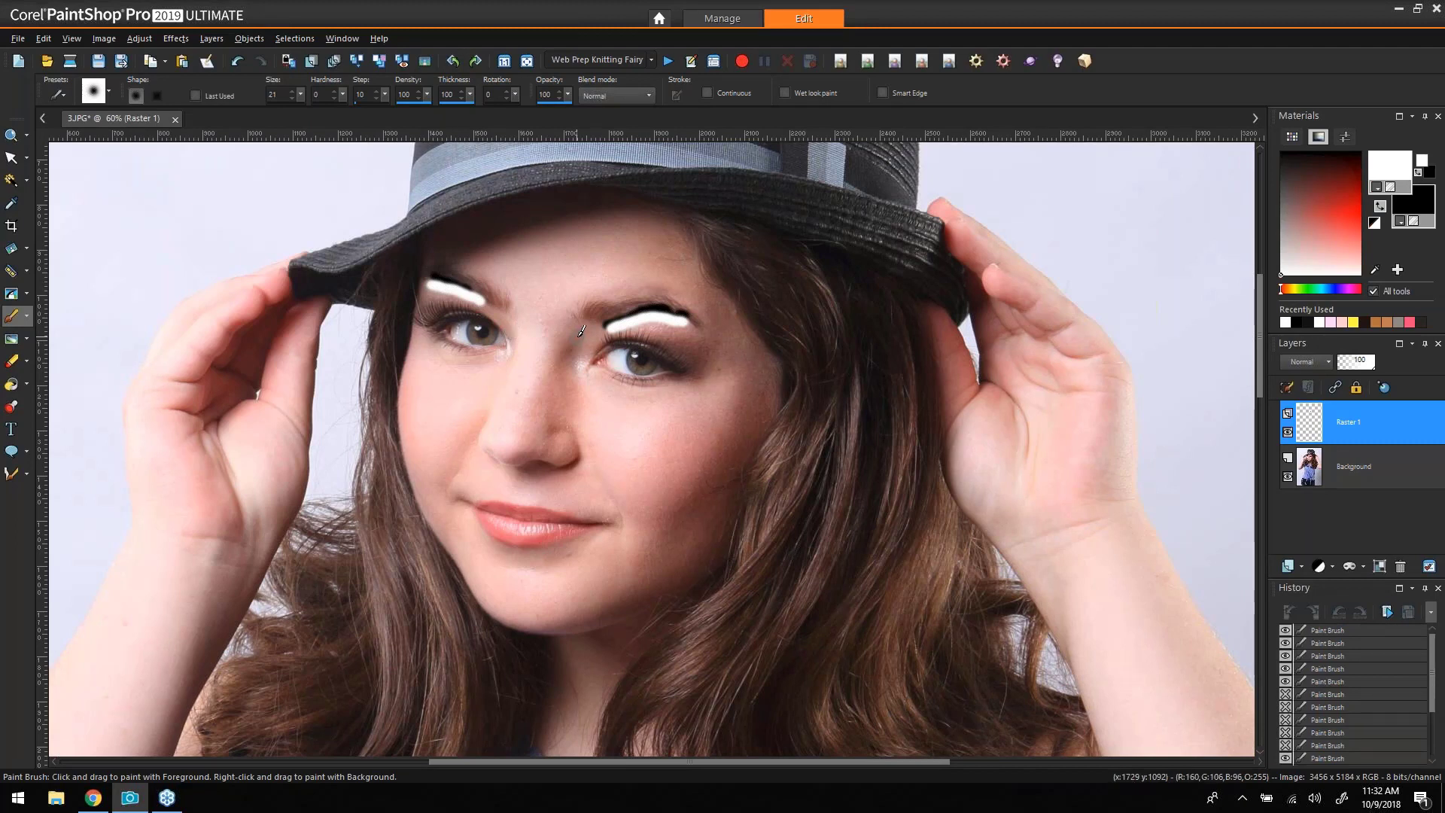
pyautogui.moveTo(576, 334); pyautogui.dragTo(510, 436)
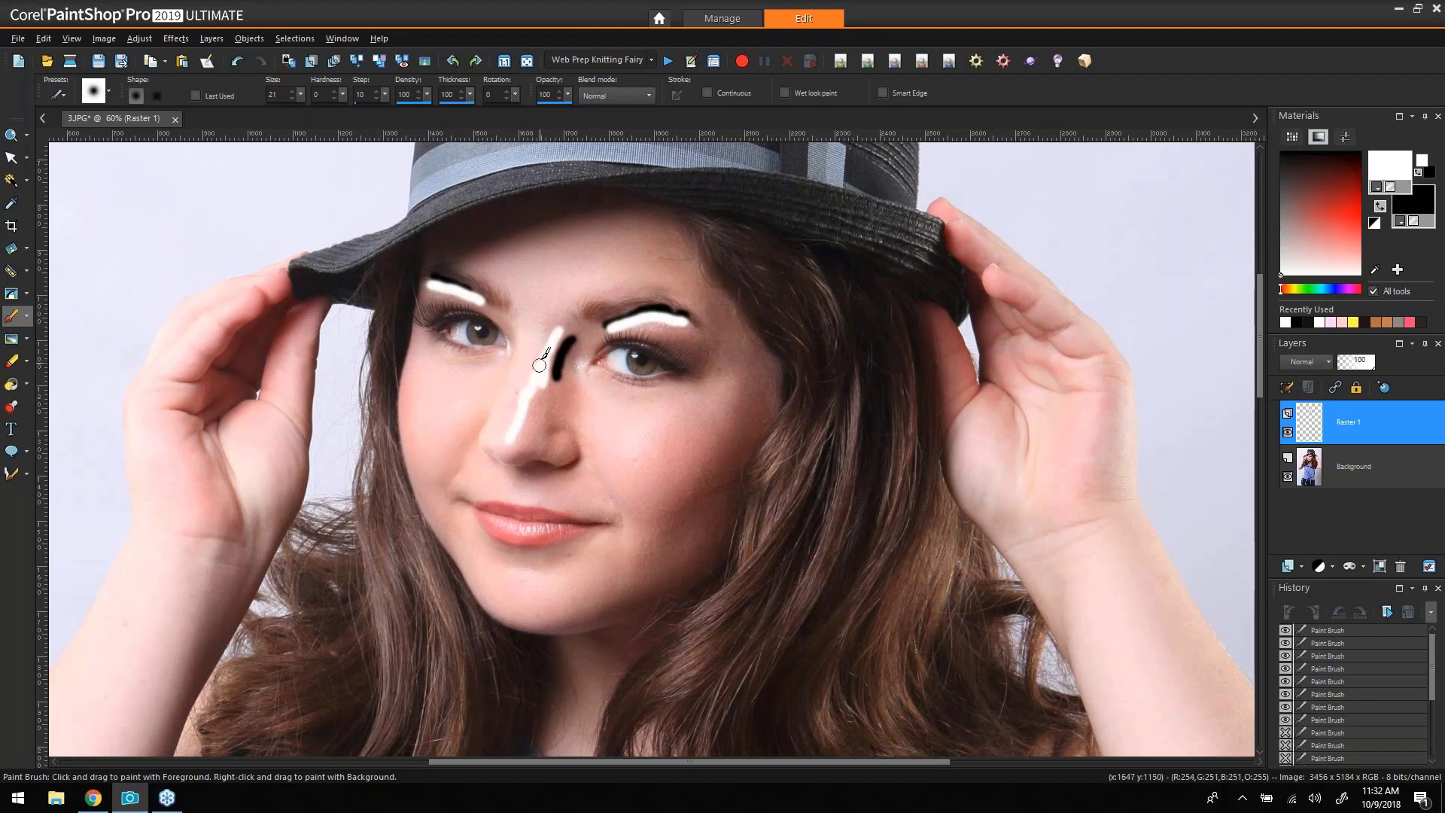
pyautogui.moveTo(541, 363); pyautogui.dragTo(557, 329)
# Paint short black strokes flanked by white highlights above the upper lip and on the chin.
pyautogui.rightClick(520, 482)
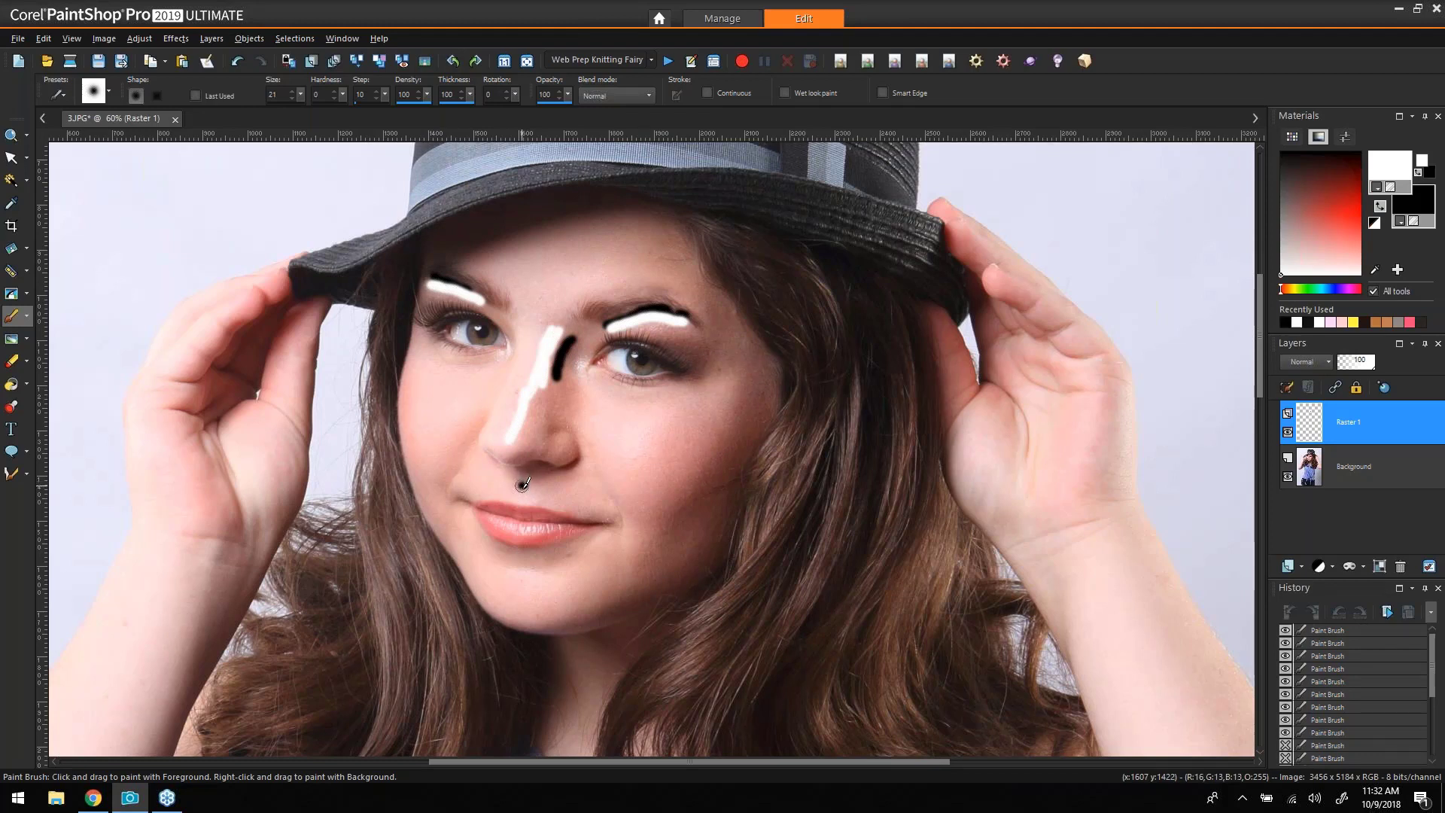
pyautogui.click(529, 489)
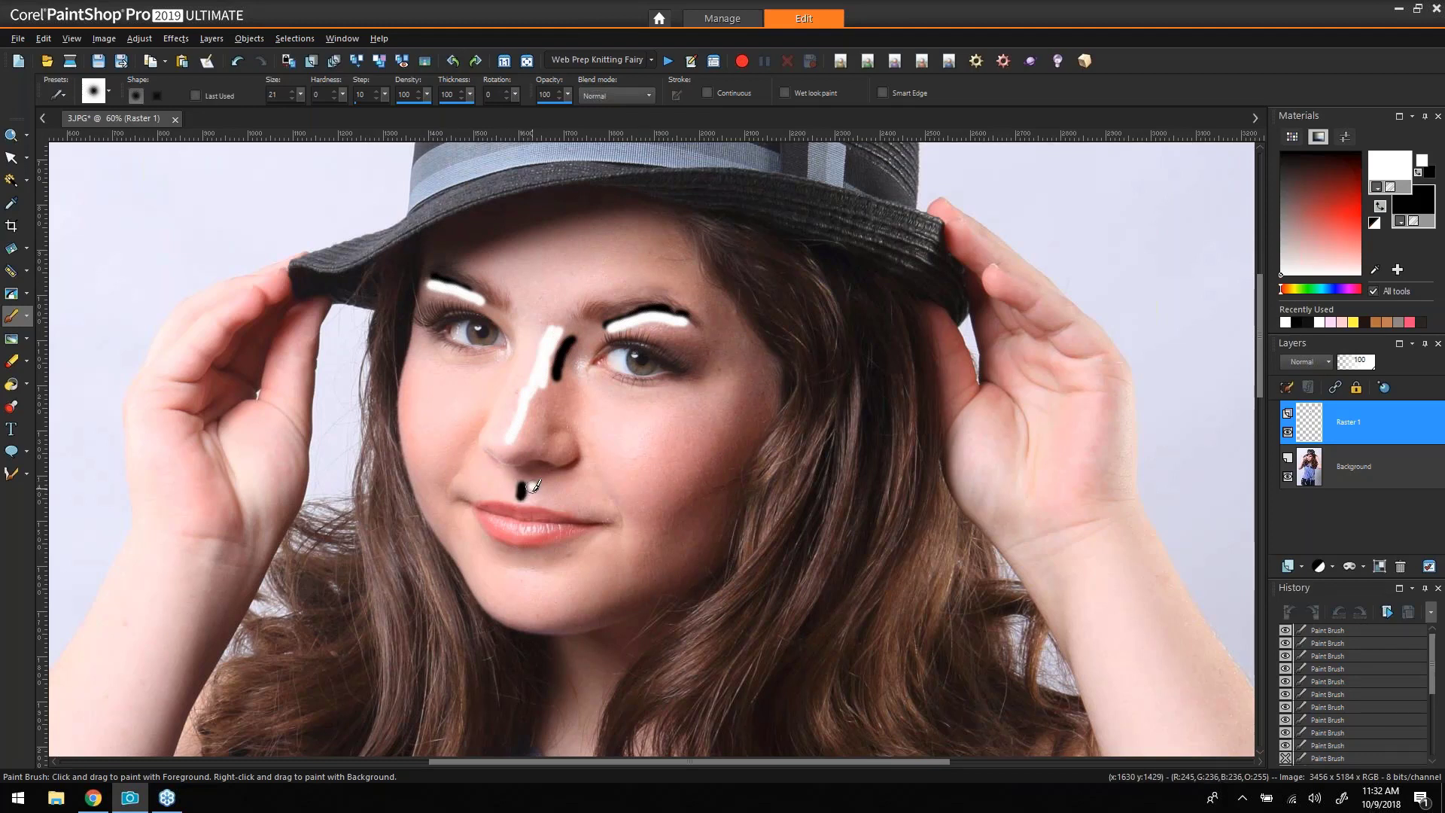
pyautogui.click(515, 493)
pyautogui.rightClick(523, 595)
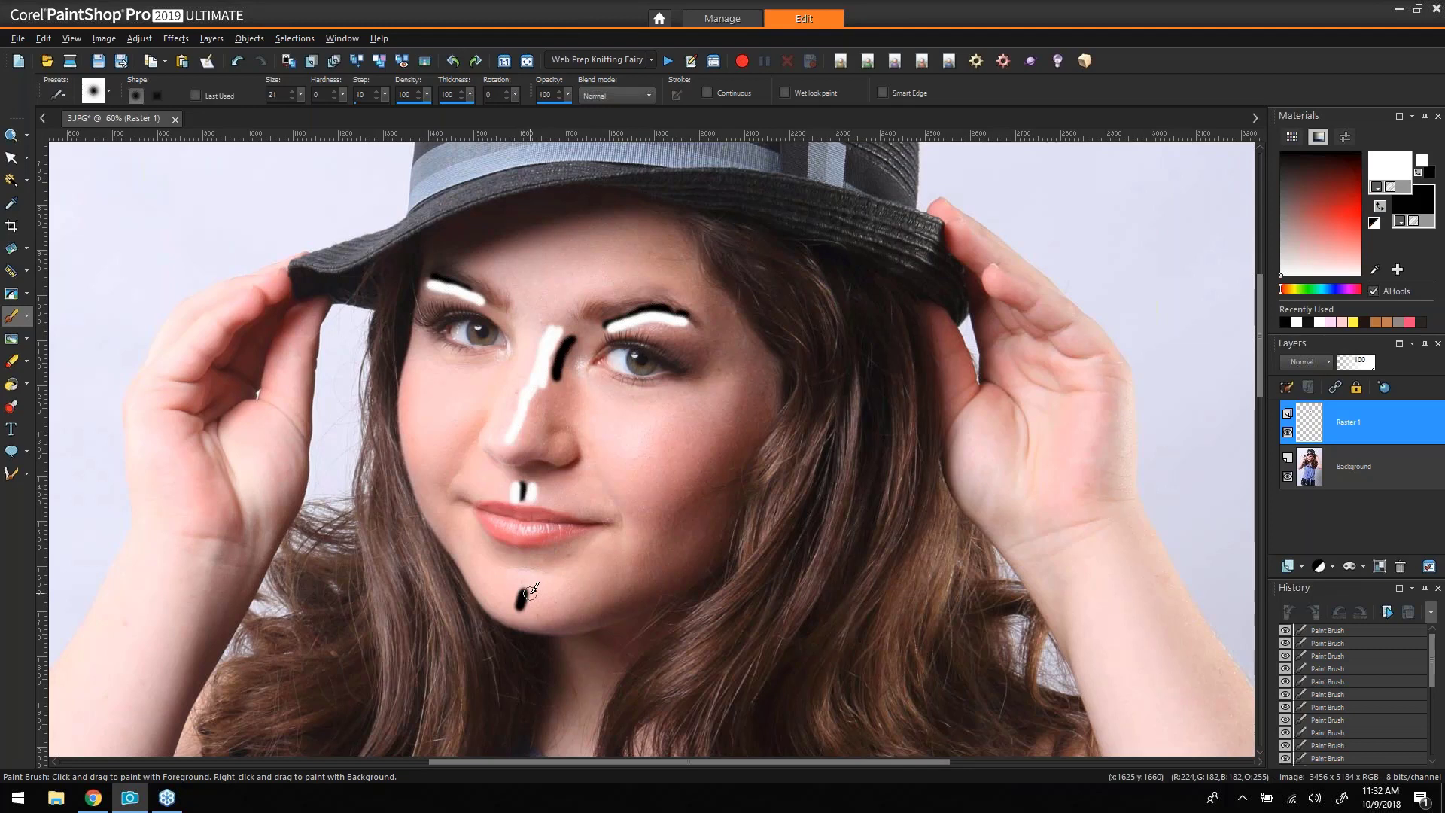
pyautogui.click(530, 599)
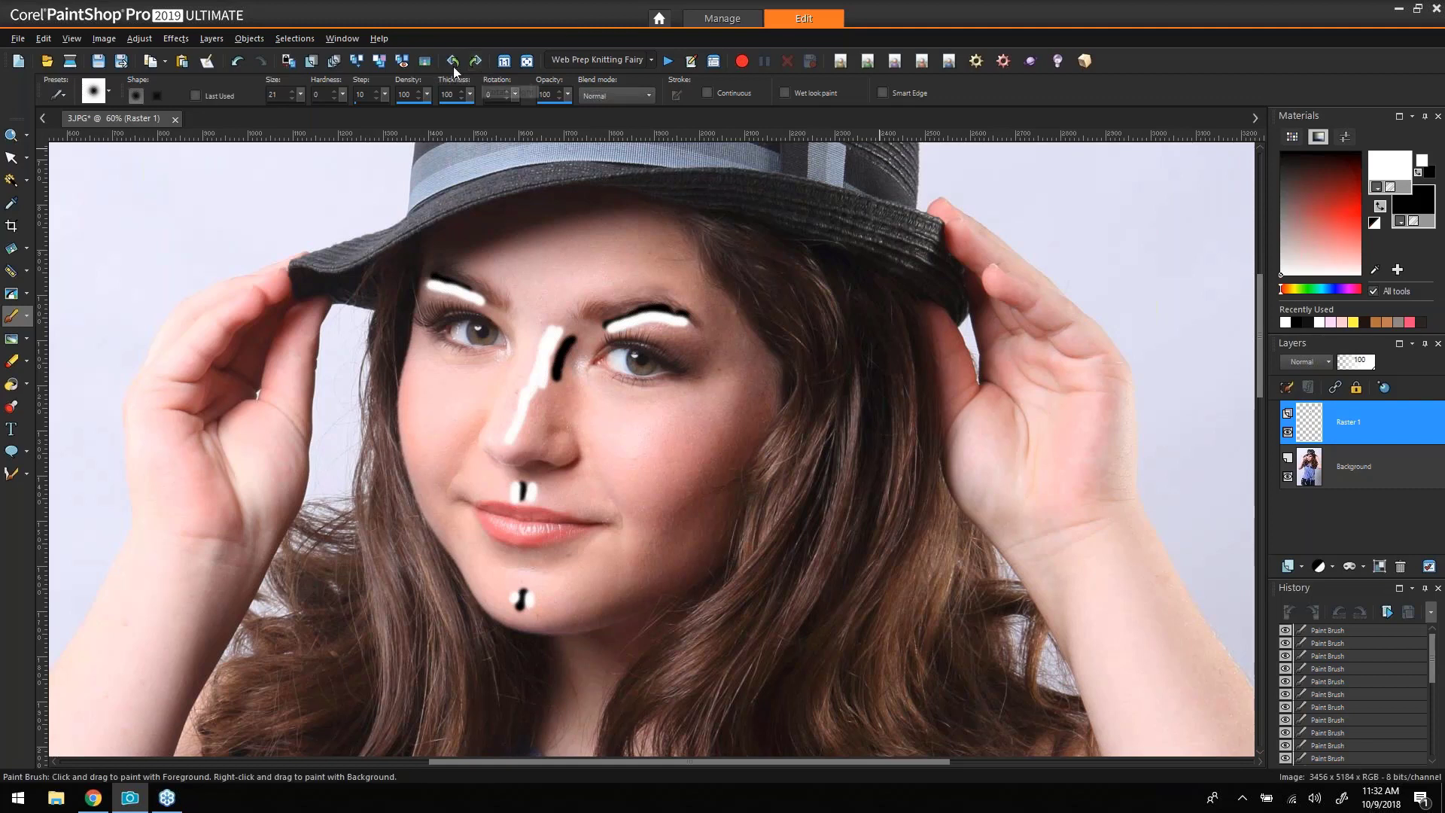
# Soften the painted strokes on Raster 1 with a Gaussian Blur of radius 10.
pyautogui.click(425, 61)
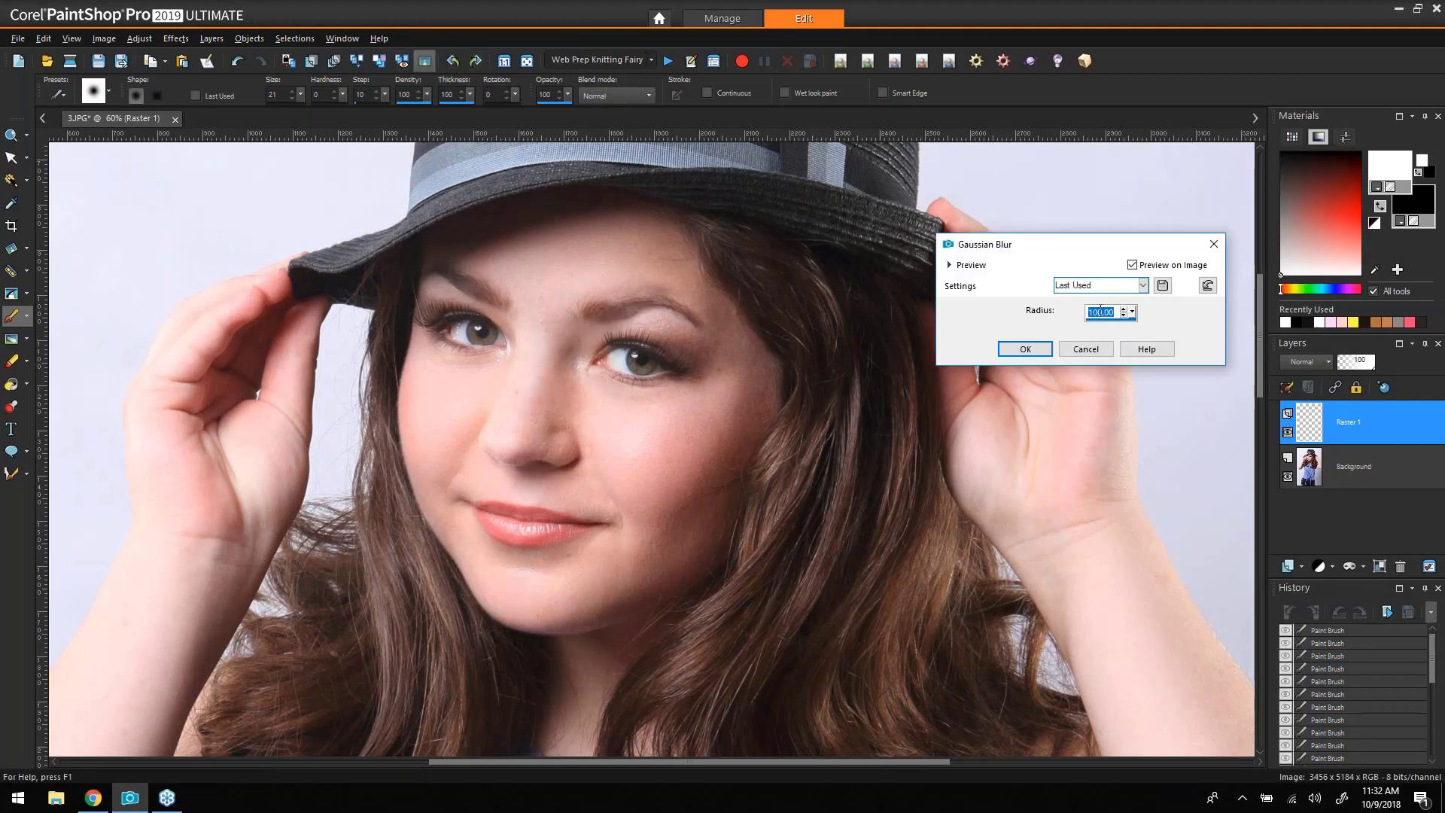
pyautogui.moveTo(1099, 312); pyautogui.dragTo(1094, 322)
pyautogui.press('BackSpace')
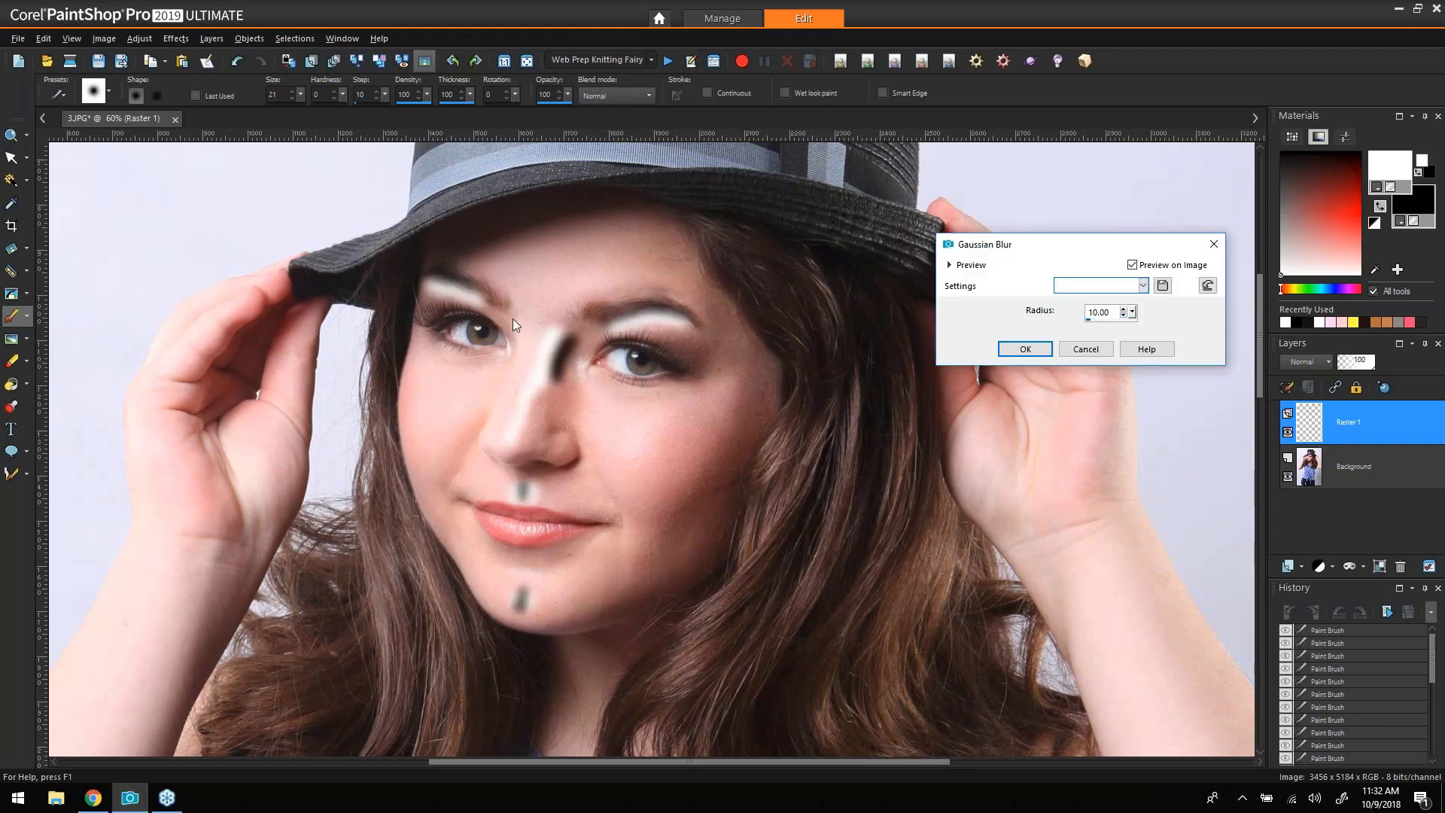
pyautogui.click(1023, 349)
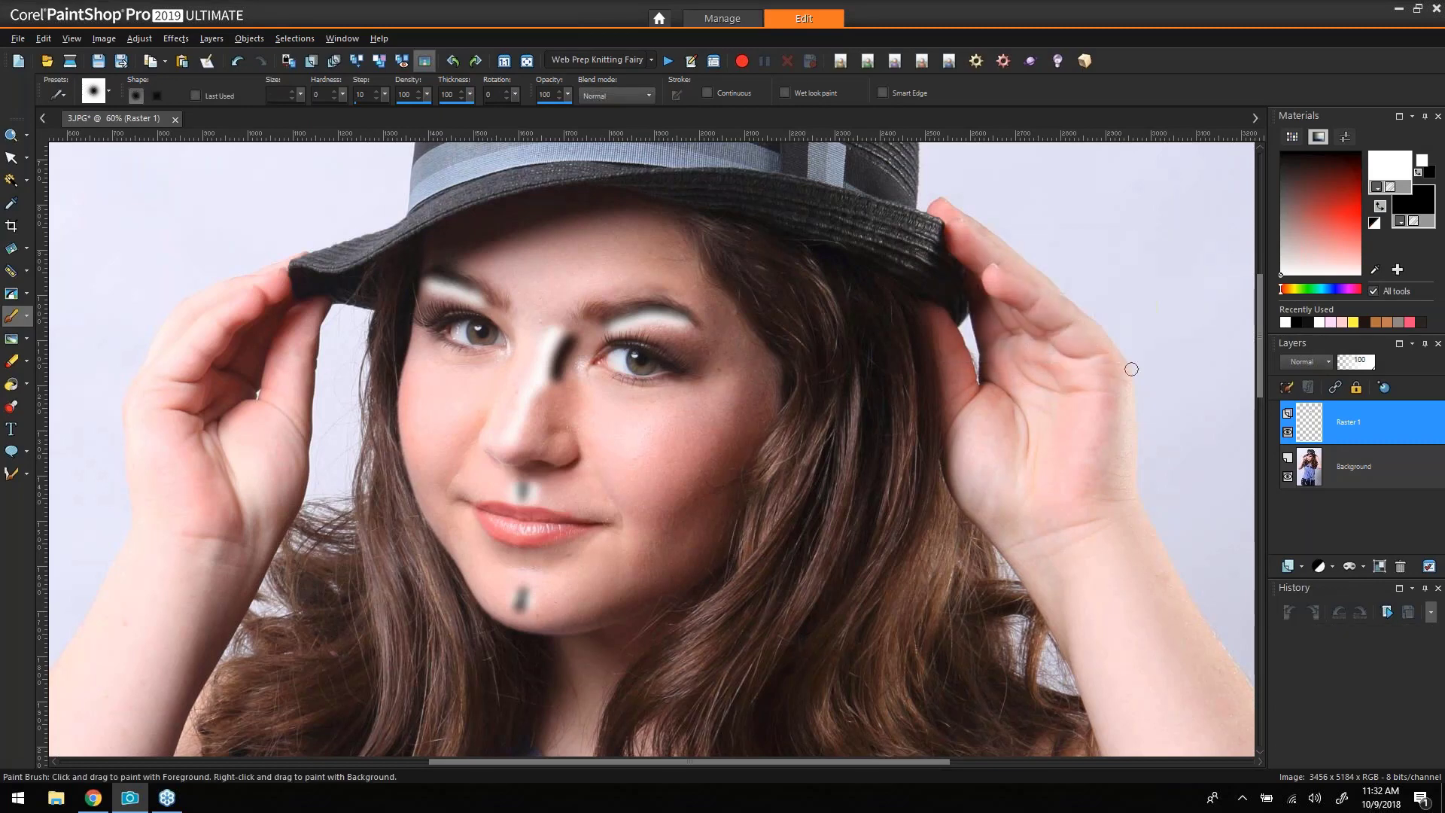
# Set the Raster 1 layer's blend mode to Soft Light and its opacity to 32.
pyautogui.click(1314, 362)
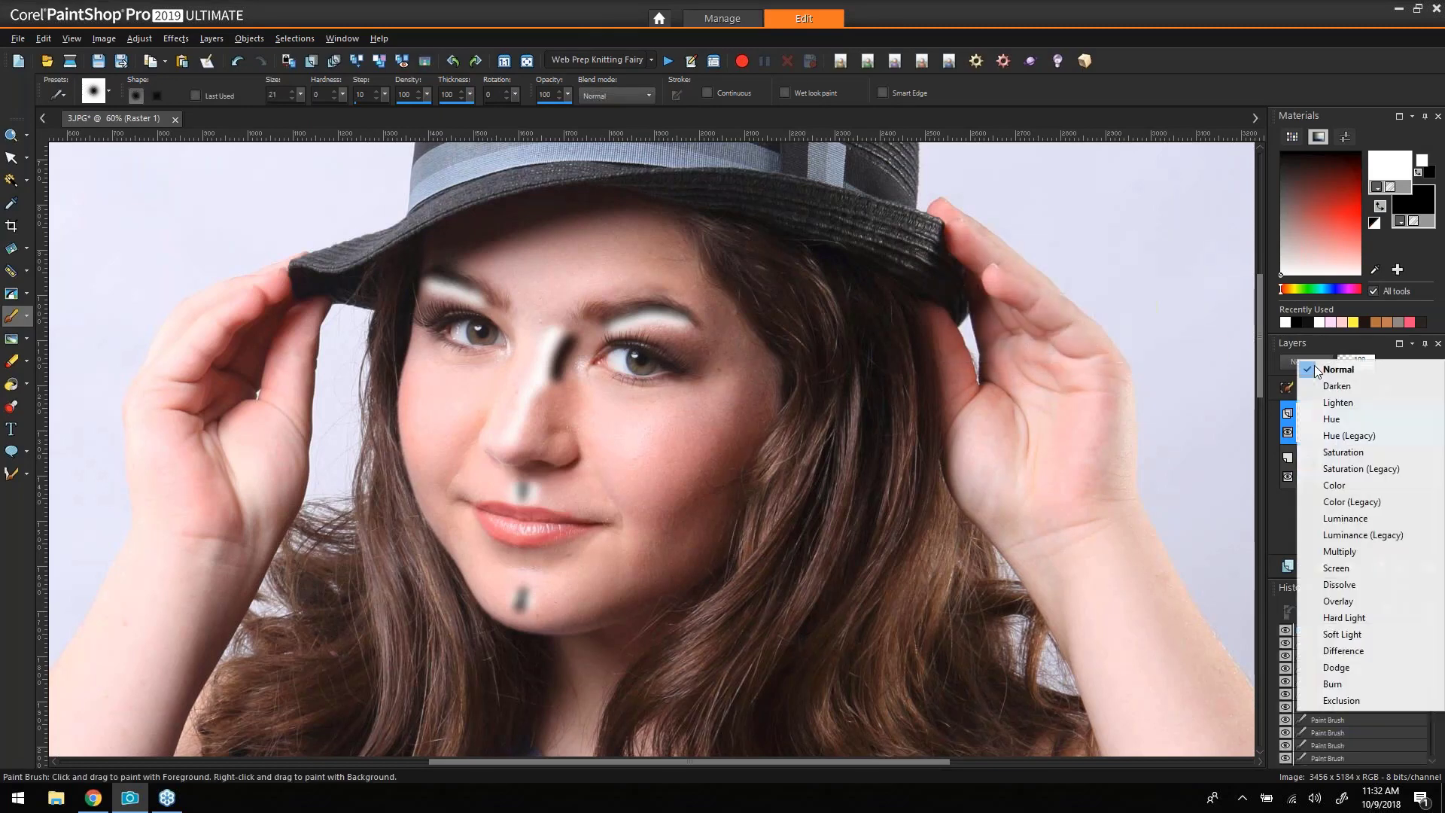
pyautogui.click(1335, 638)
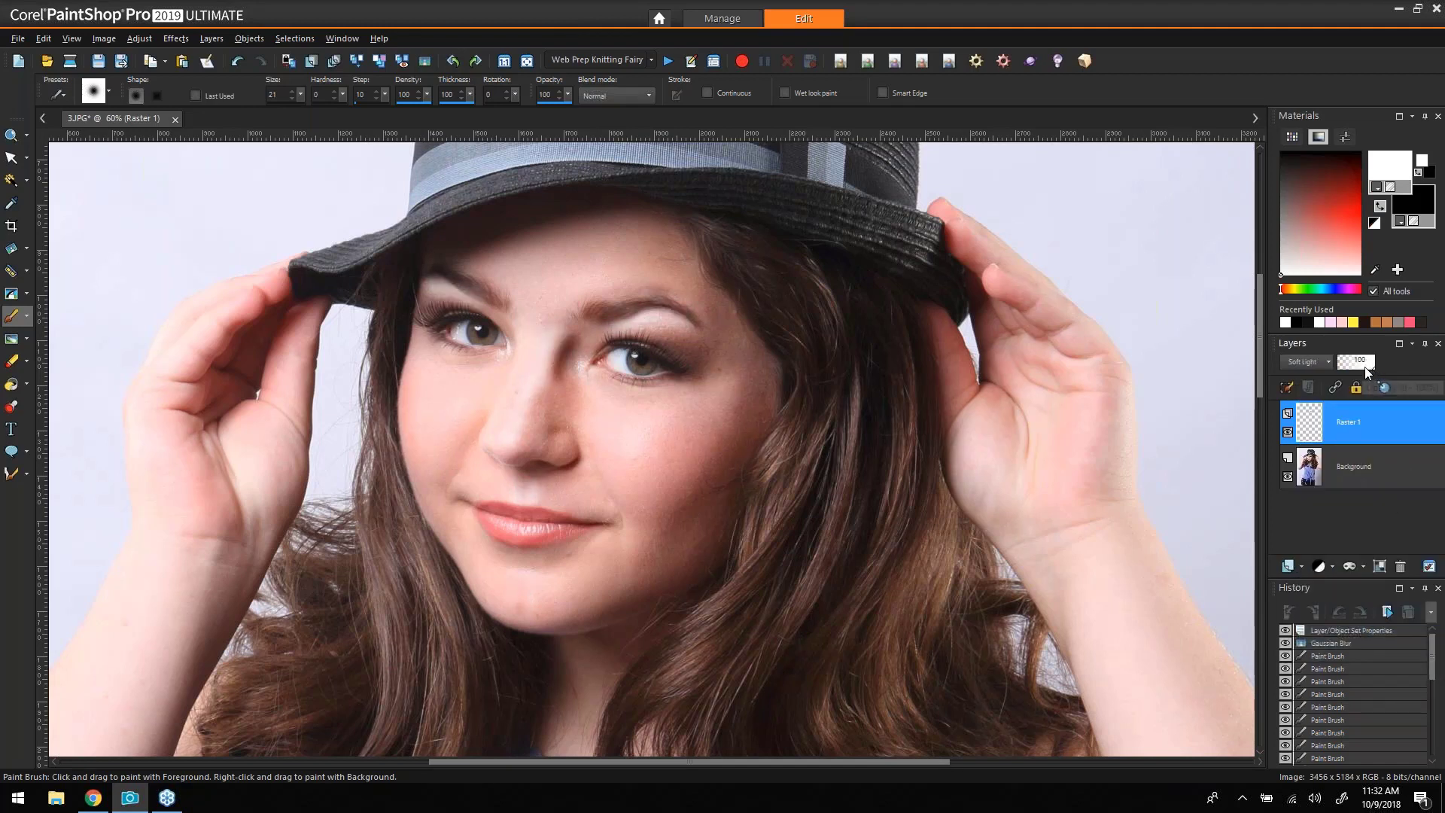
pyautogui.moveTo(1373, 369); pyautogui.dragTo(1366, 365)
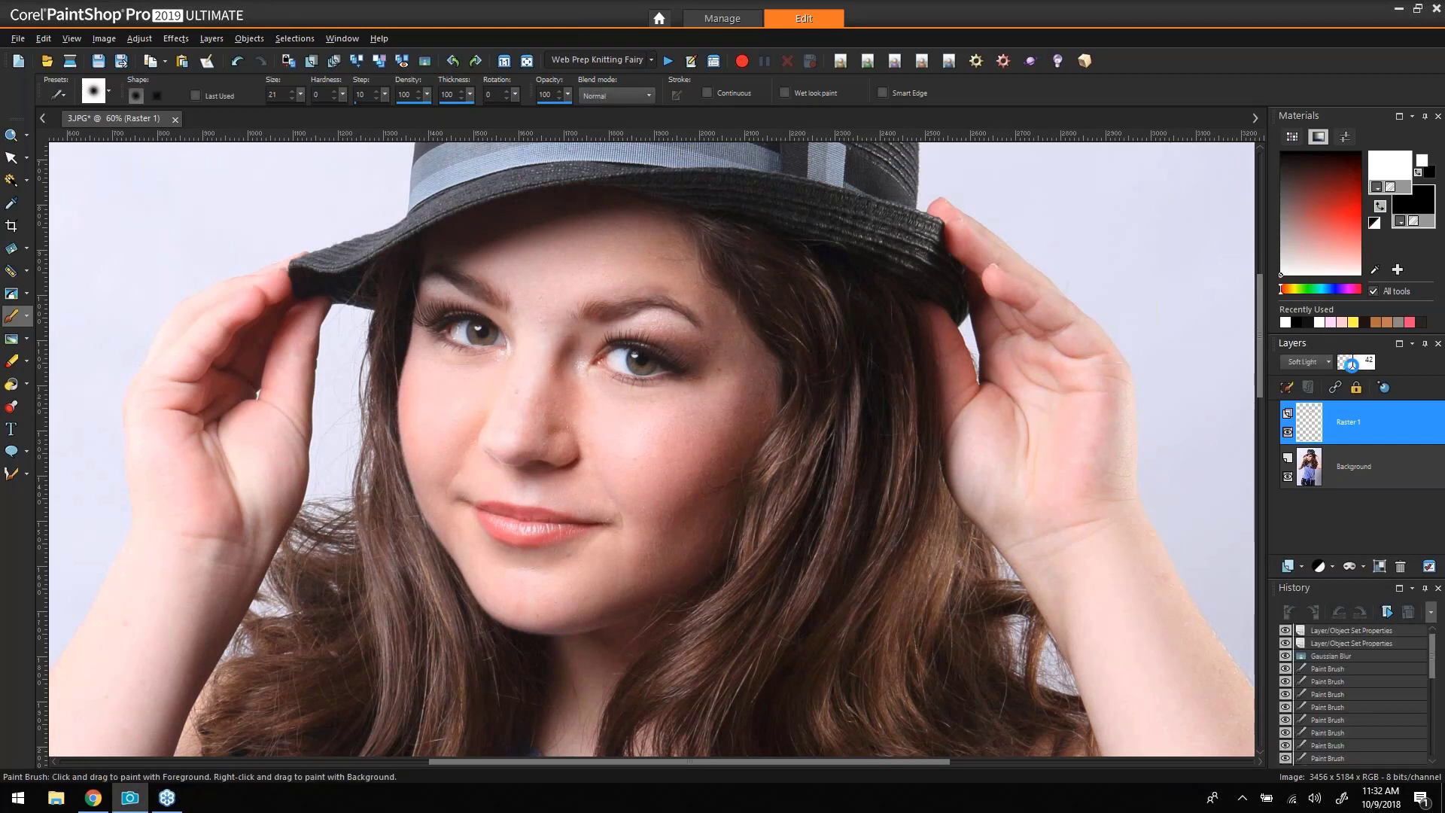
pyautogui.moveTo(1351, 365); pyautogui.dragTo(1348, 365)
# Compare the portrait with the Raster 1 layer hidden and shown, and check the contouring on the whole image.
pyautogui.click(1288, 432)
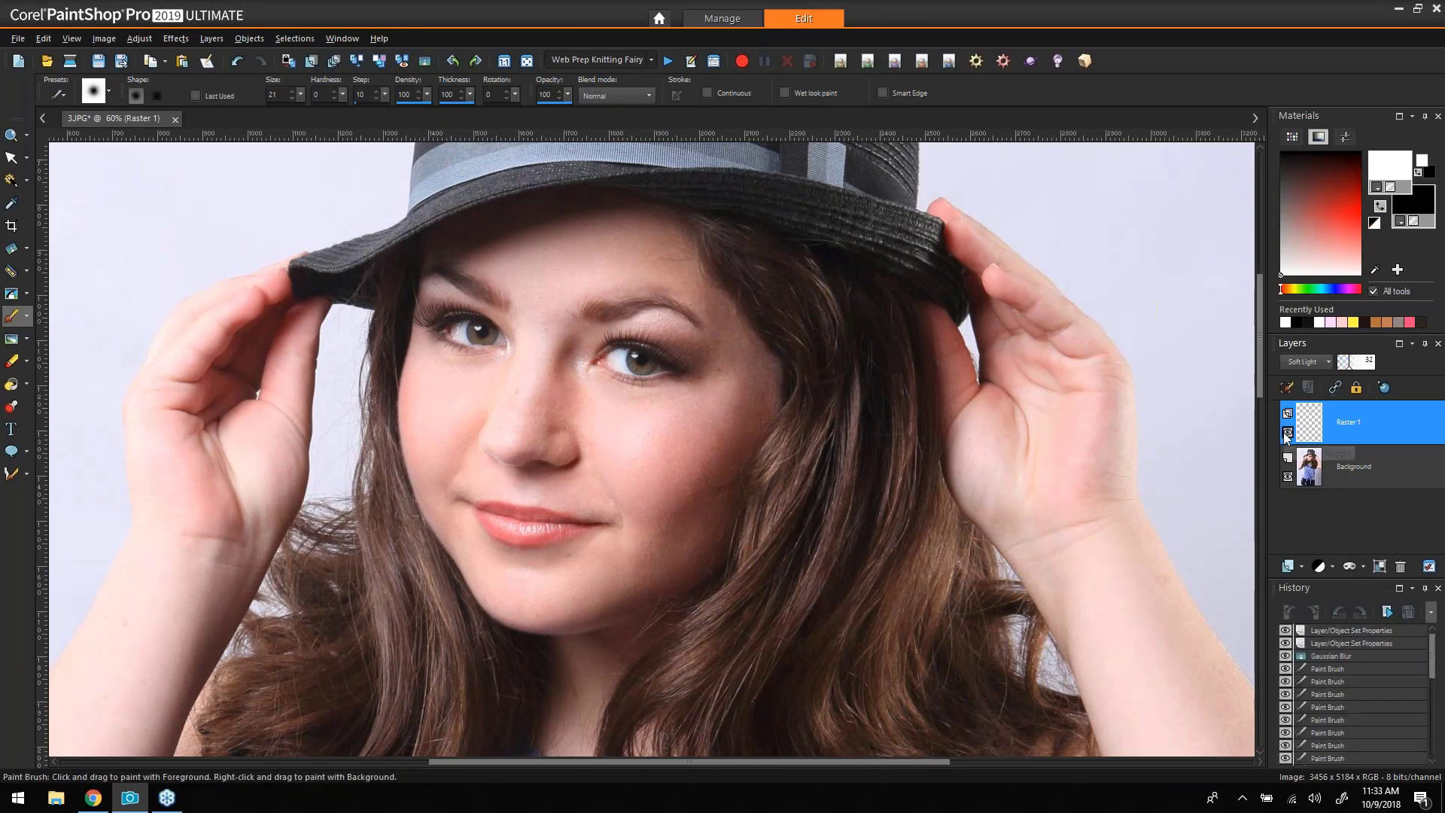
pyautogui.click(1288, 432)
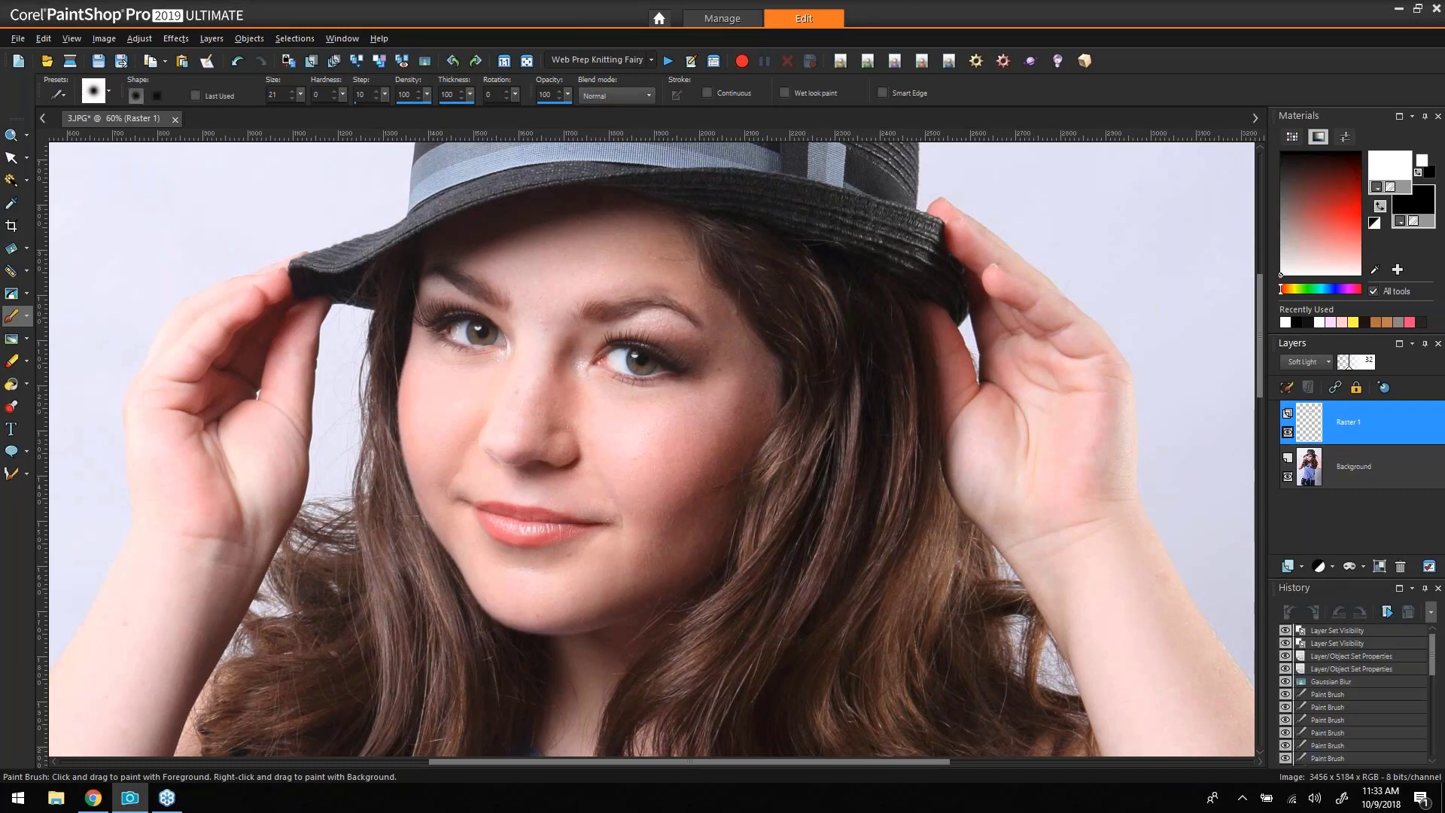
pyautogui.click(1288, 432)
pyautogui.click(1288, 432)
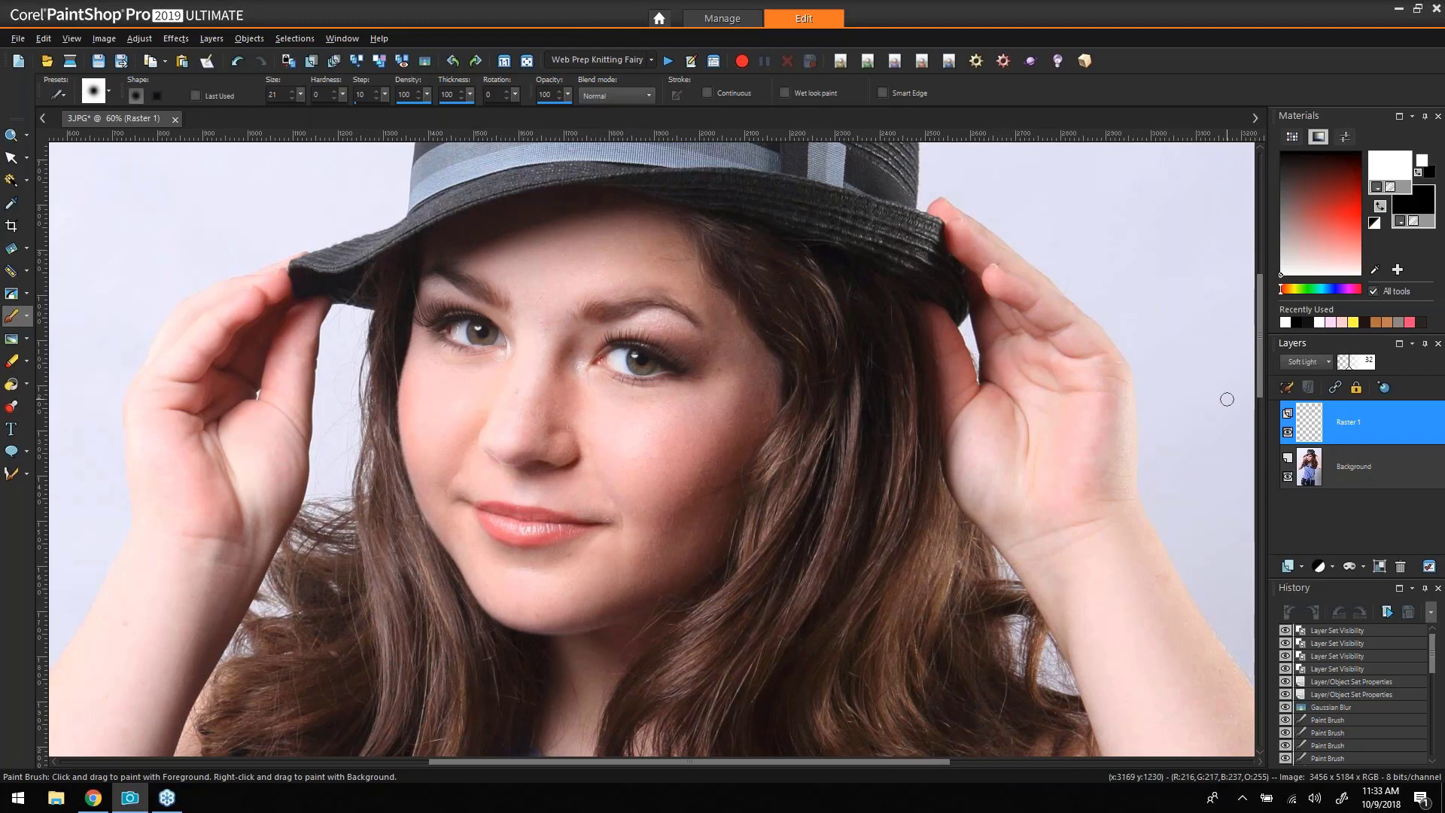
pyautogui.click(1288, 432)
pyautogui.click(1288, 432)
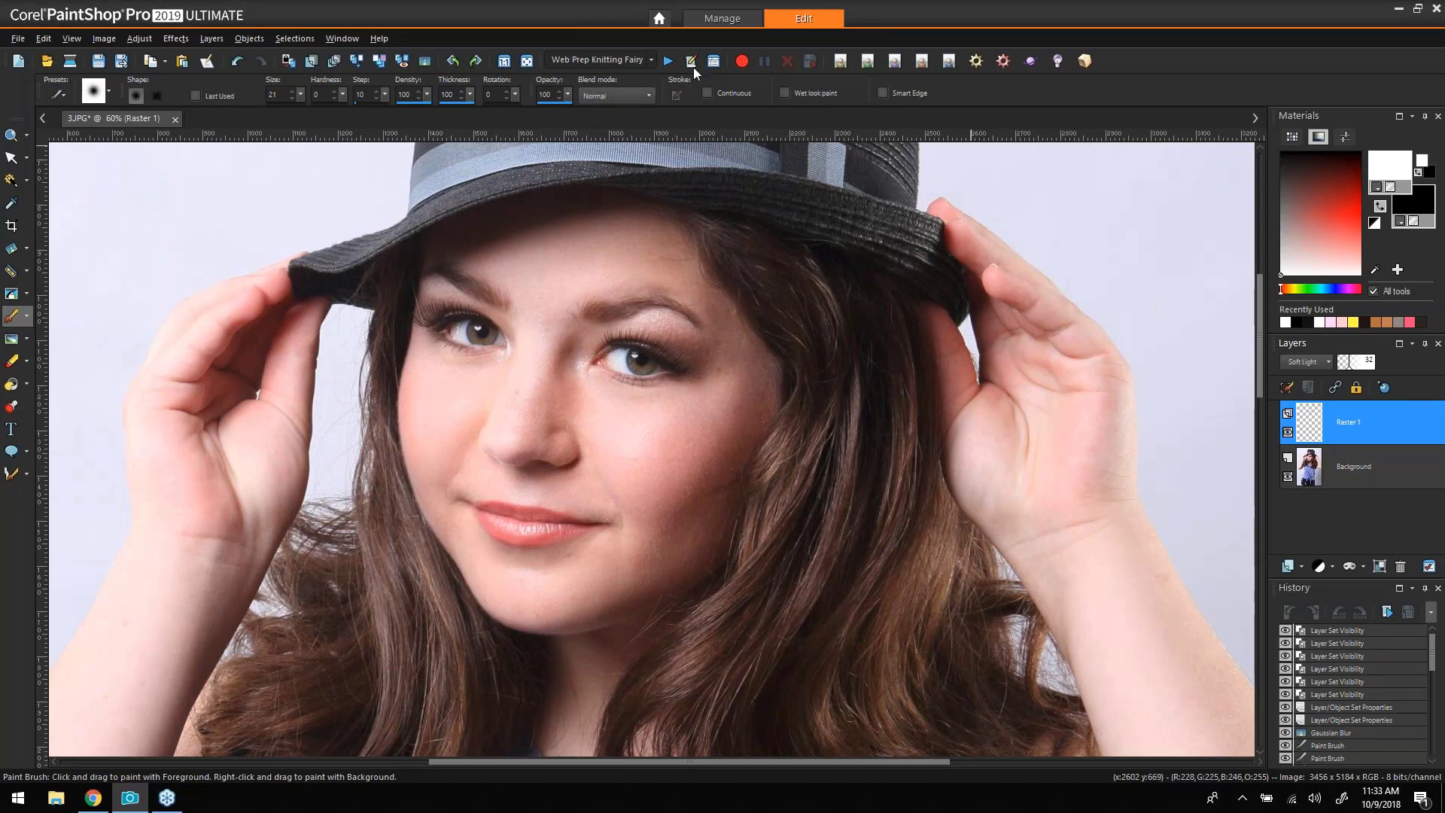
pyautogui.click(528, 61)
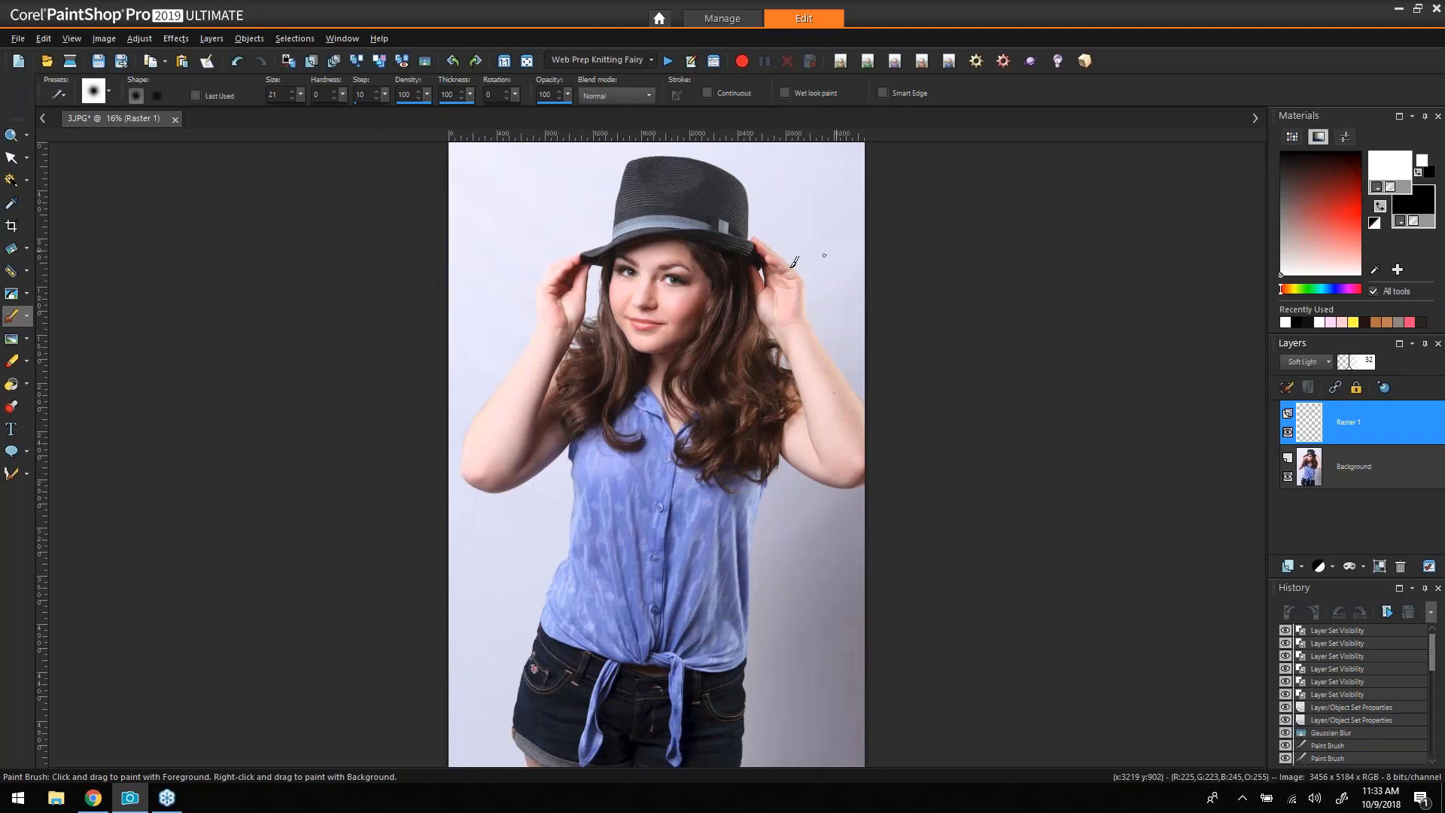
# Merge all layers into the Background and choose the Makeover tool for retouching the face.
pyautogui.click(11, 137)
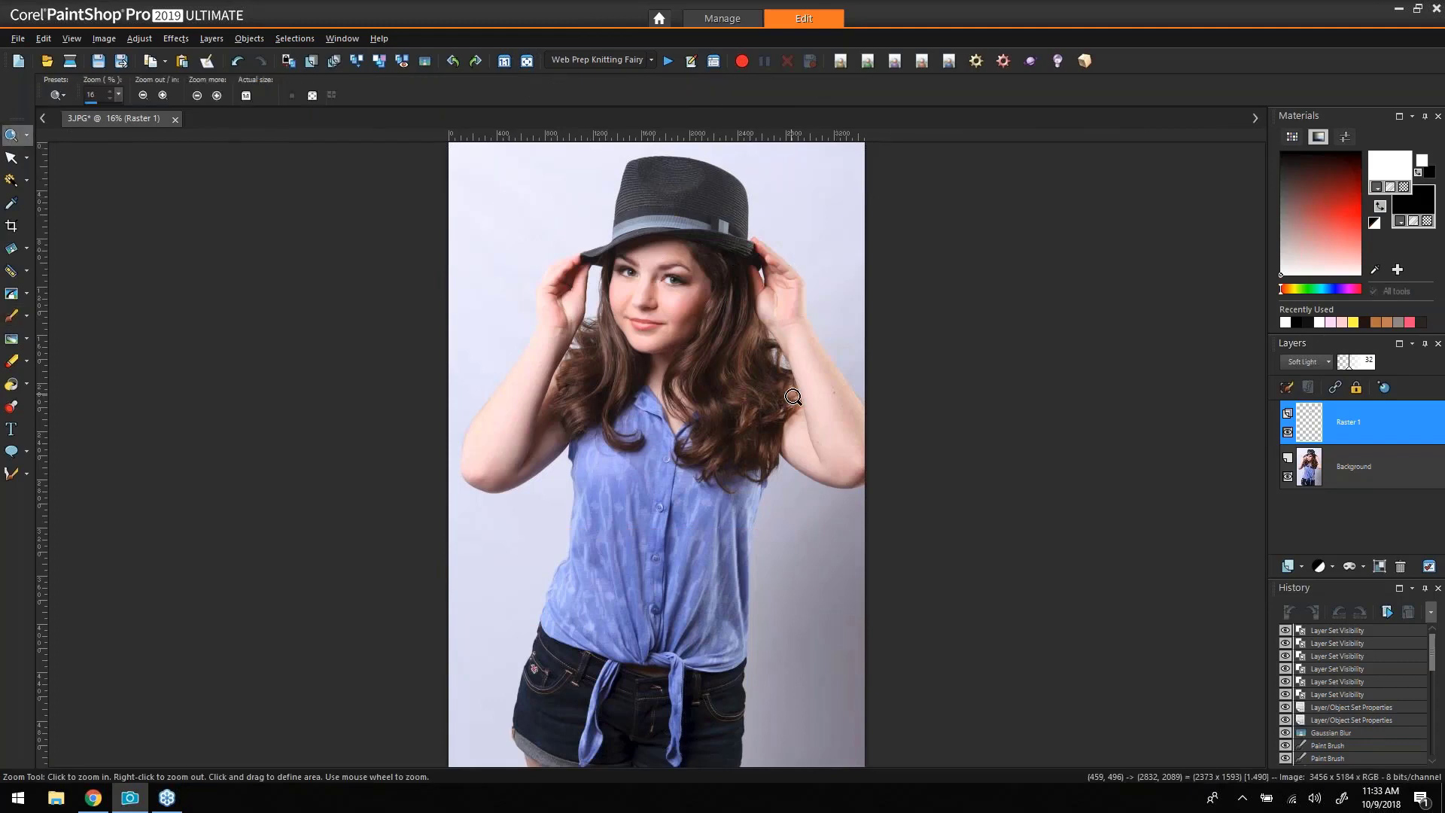
pyautogui.moveTo(793, 397); pyautogui.dragTo(793, 397)
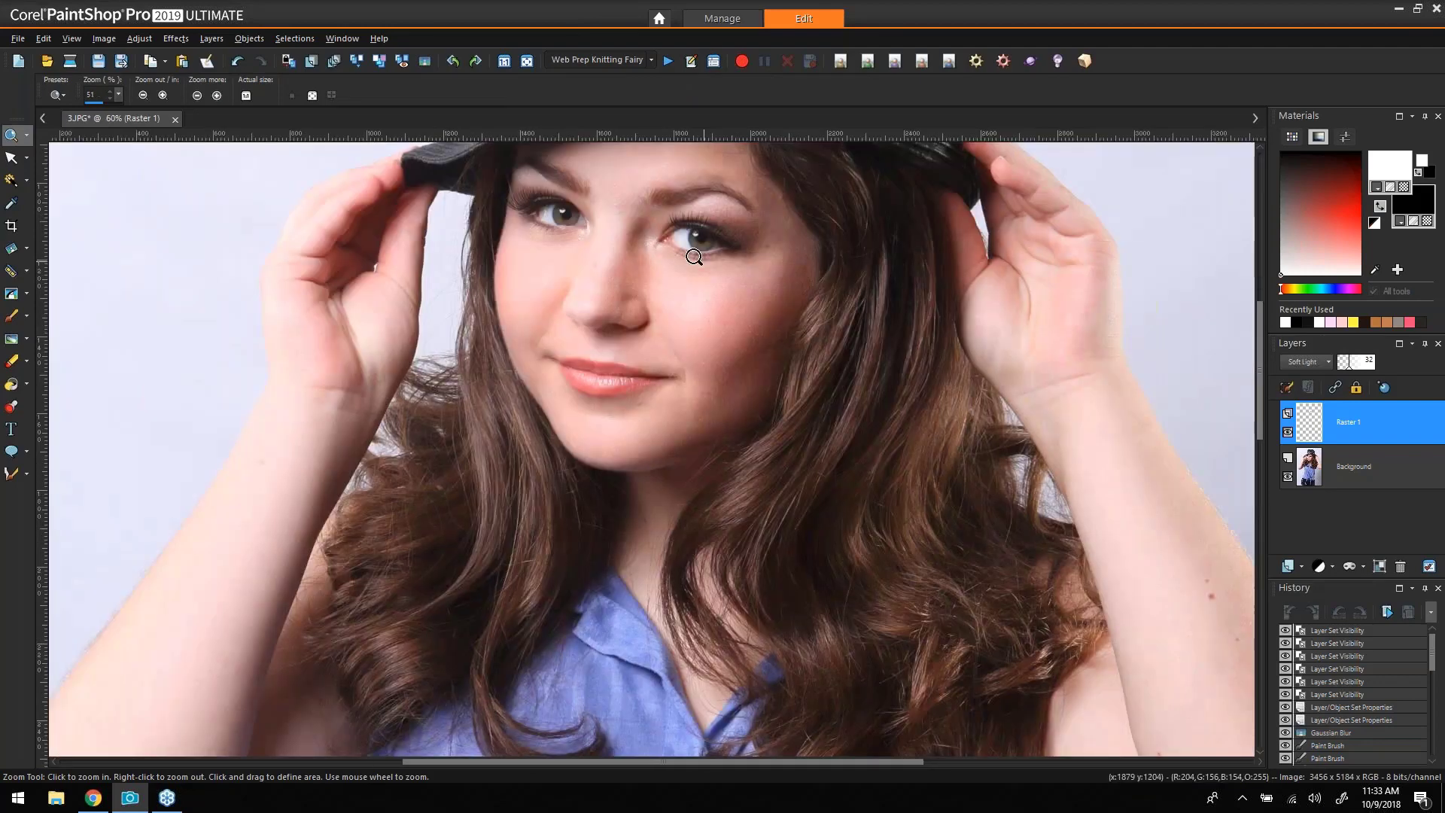
pyautogui.scroll(3, 689, 244)
pyautogui.moveTo(1266, 376); pyautogui.dragTo(1255, 376)
pyautogui.scroll(3, 1258, 375)
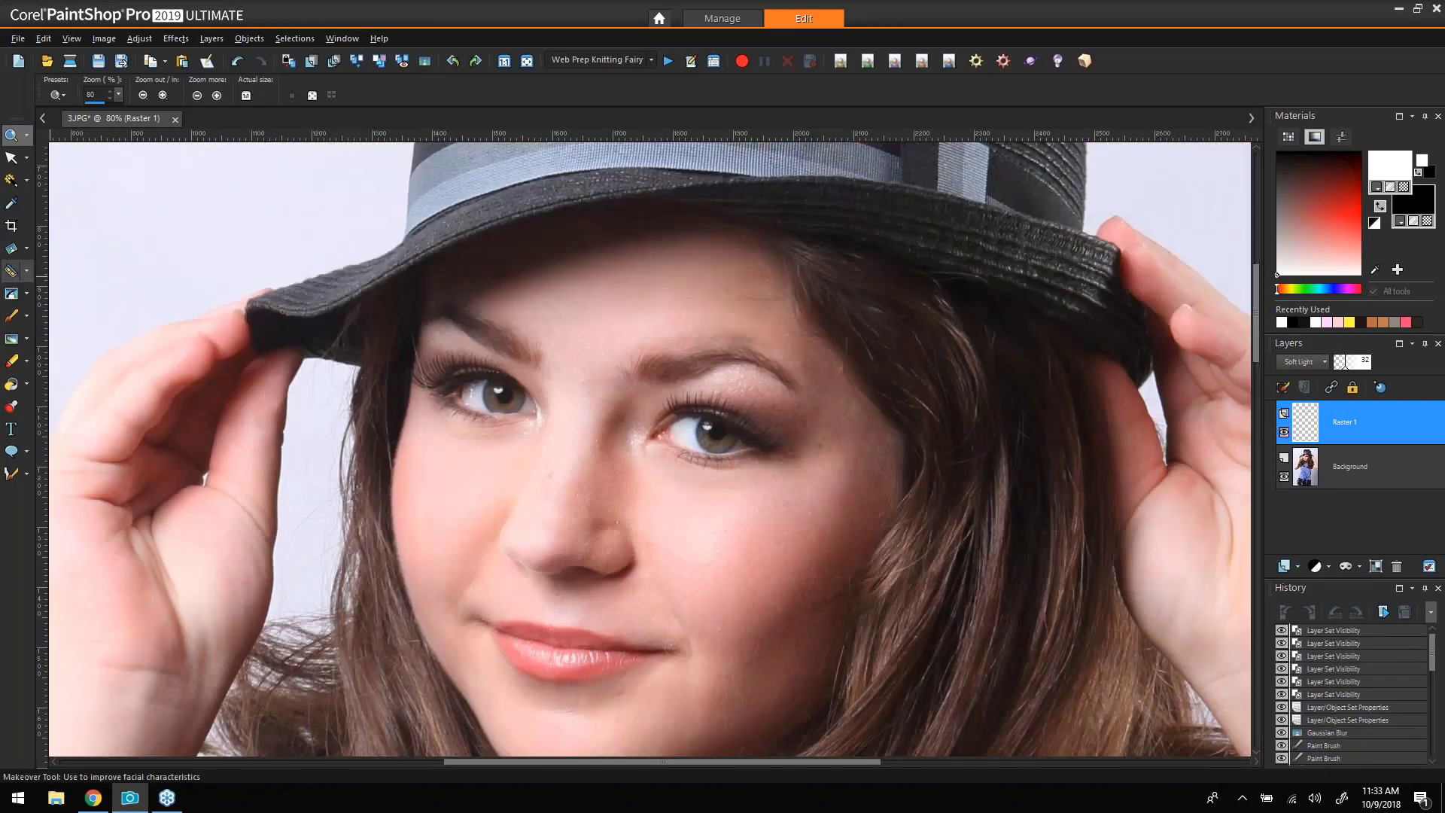
pyautogui.click(11, 271)
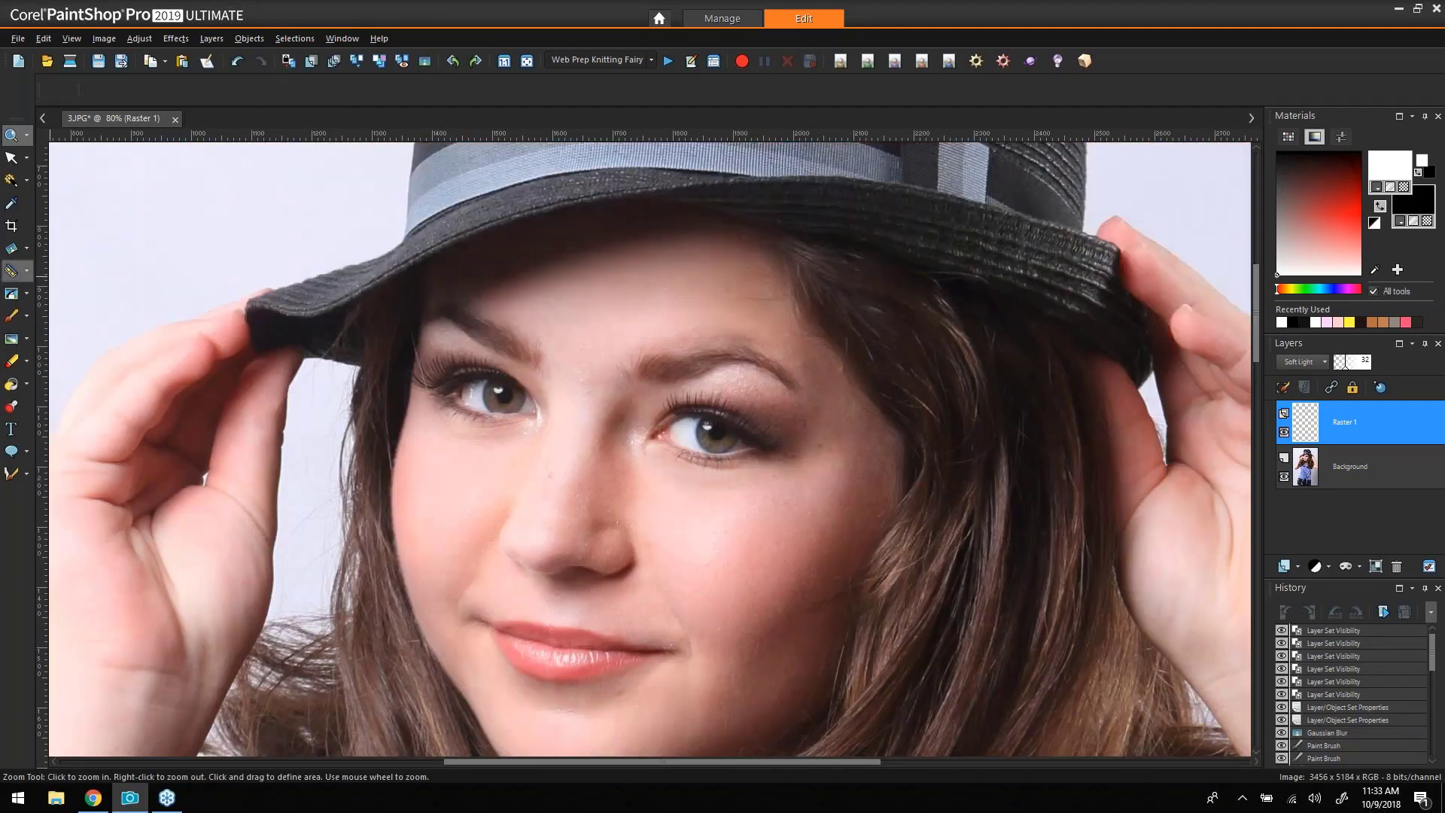
pyautogui.click(1360, 477)
pyautogui.click(379, 61)
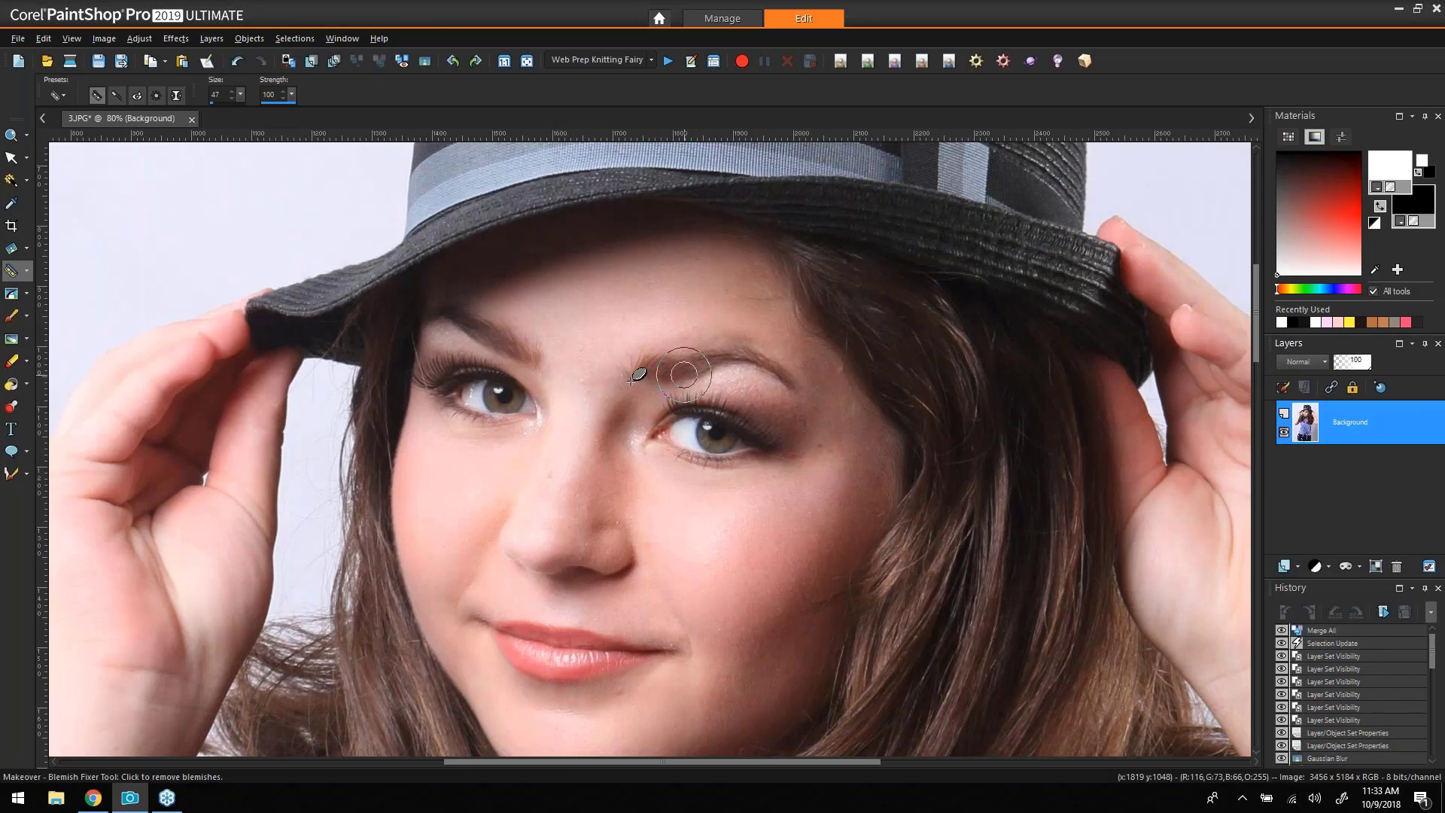
# Remove blemishes between the eyebrows, at the temple, along the forehead hairline and on the nose with the Blemish Fixer at size 33.
pyautogui.keyDown('alt'); pyautogui.moveTo(574, 391); pyautogui.dragTo(572, 382); pyautogui.keyUp('alt')
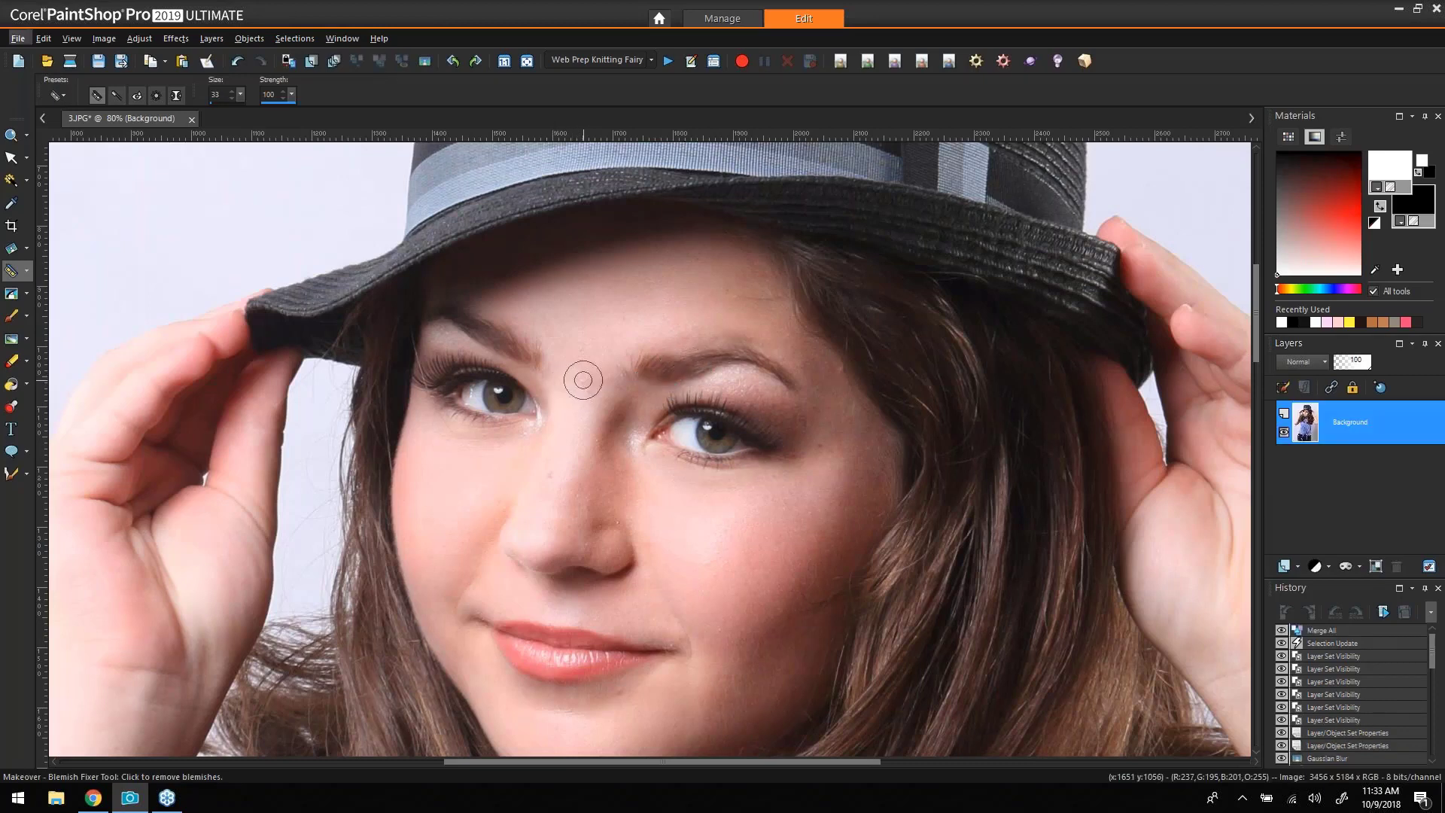
pyautogui.click(587, 392)
pyautogui.click(583, 353)
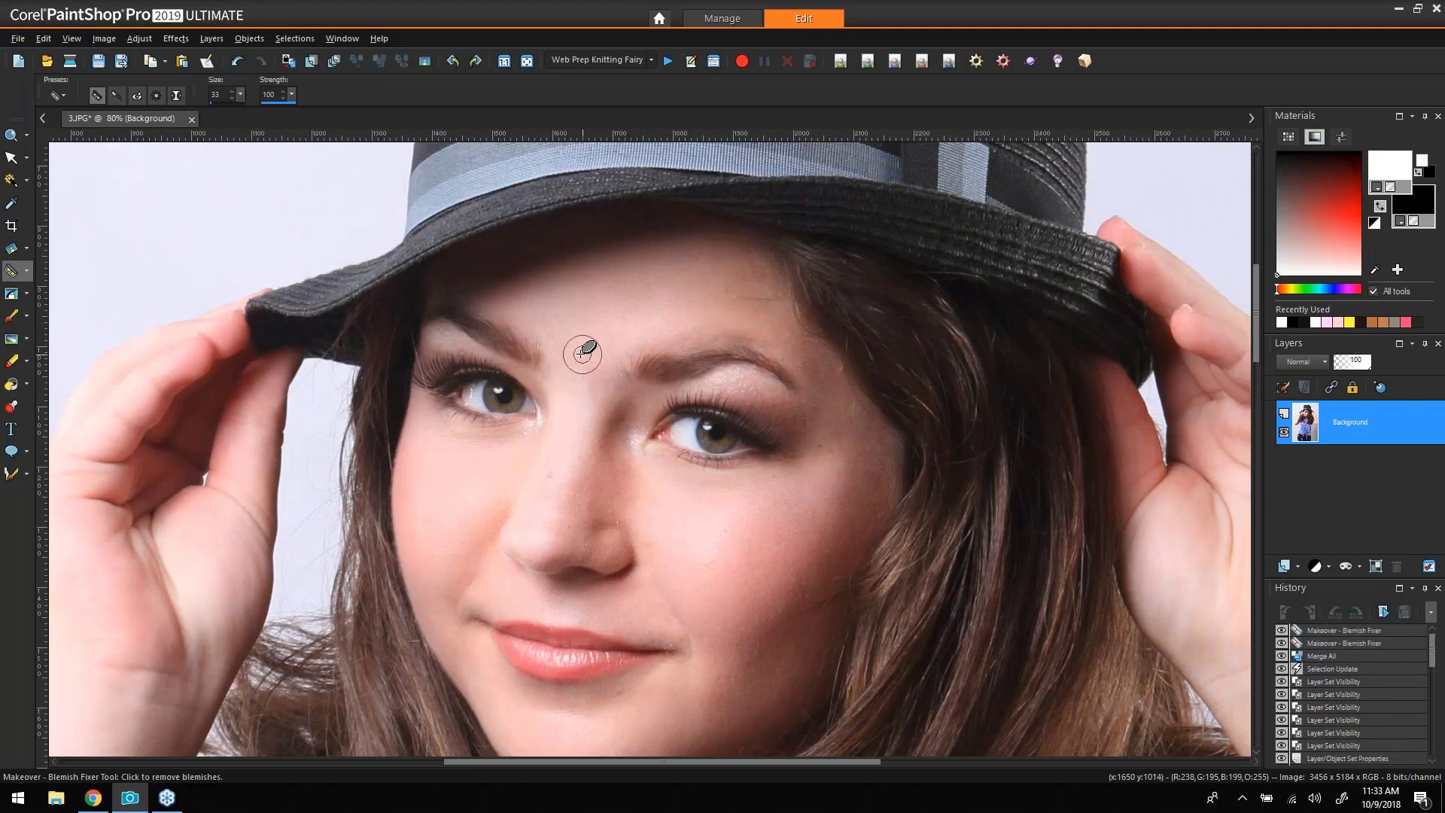
pyautogui.click(859, 381)
pyautogui.click(859, 382)
pyautogui.click(776, 303)
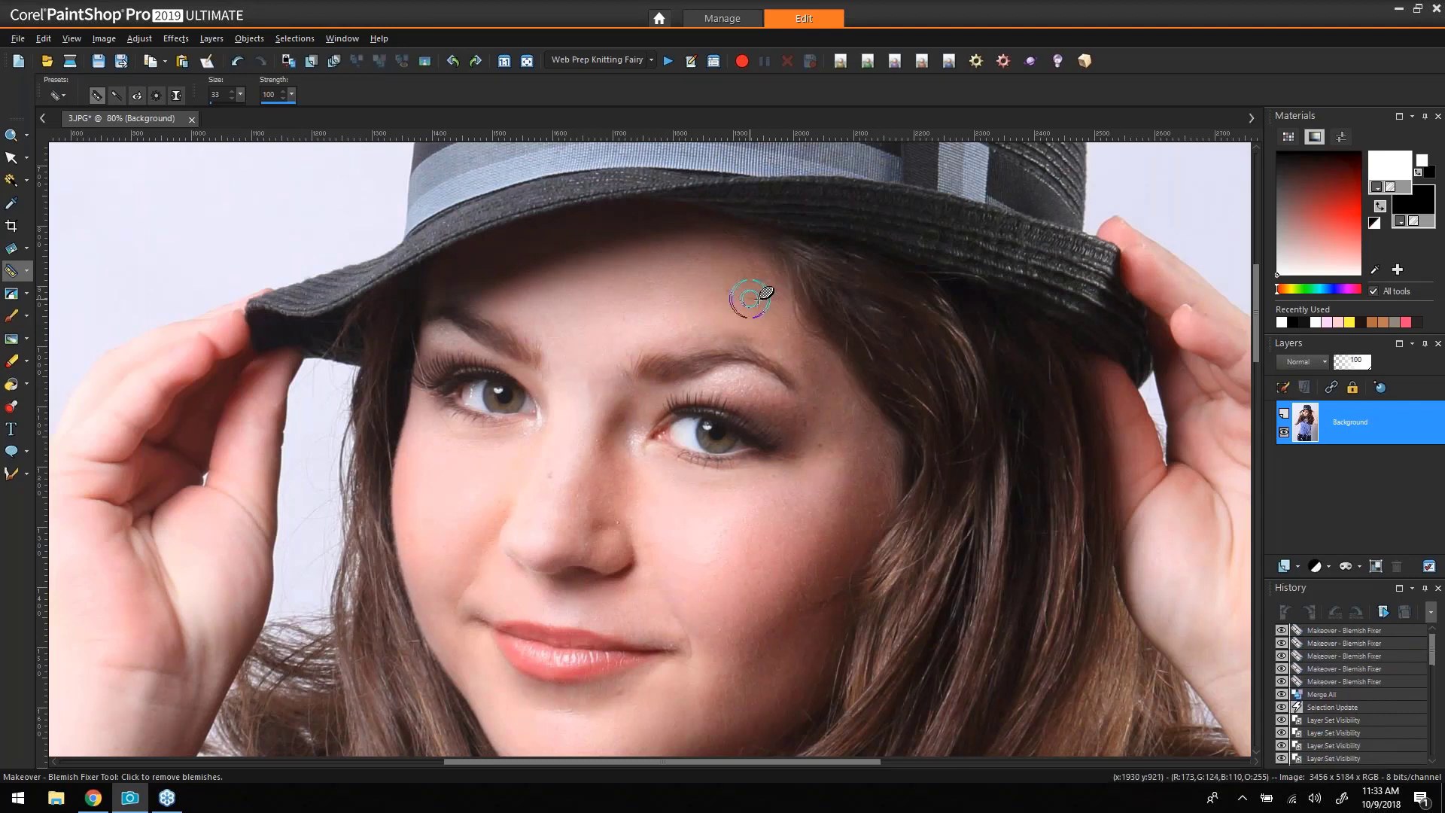
pyautogui.click(800, 310)
pyautogui.click(800, 310)
pyautogui.click(612, 480)
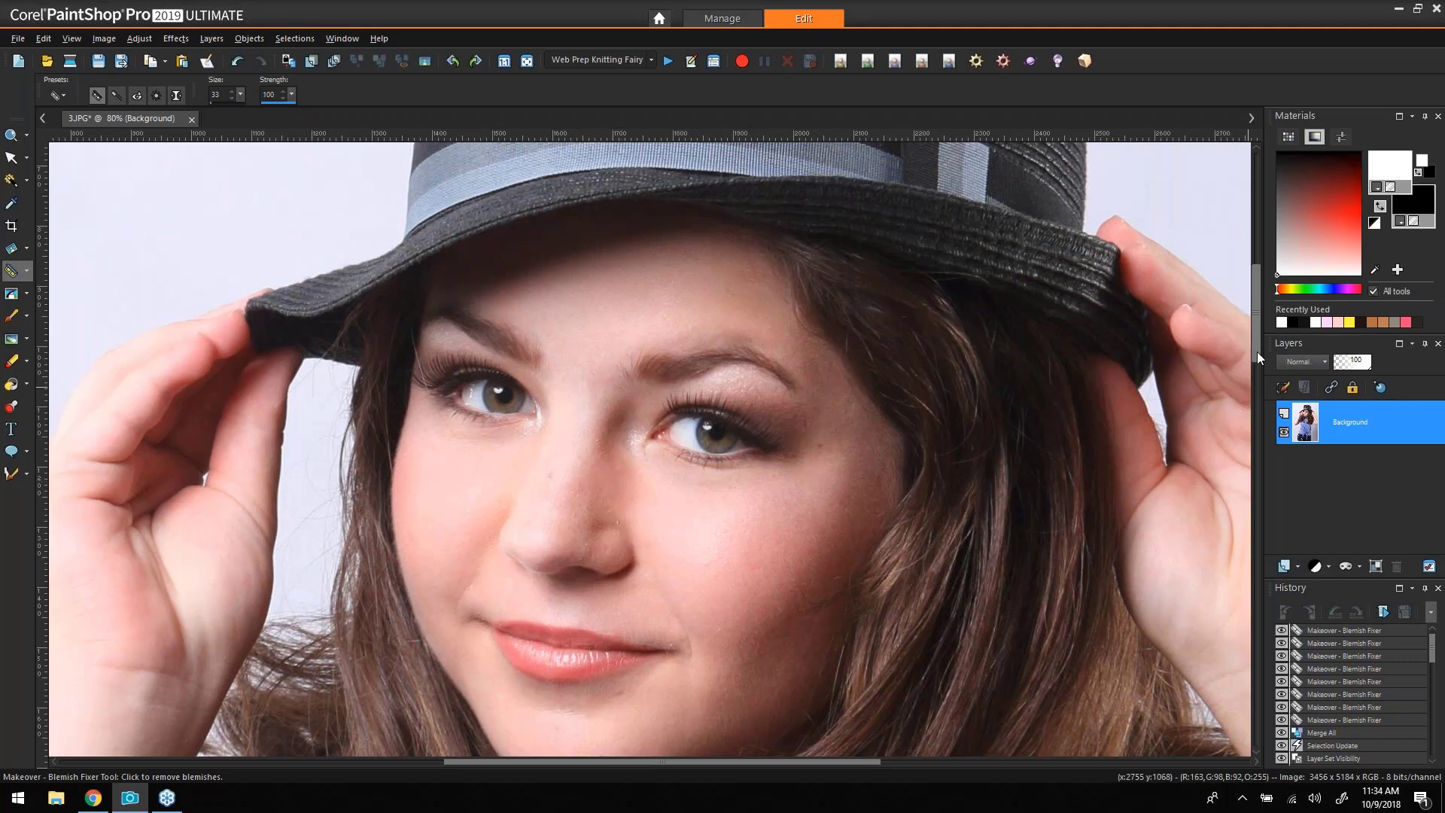
# Remove the blemish on the lower chin with the Blemish Fixer.
pyautogui.moveTo(1257, 350); pyautogui.dragTo(1257, 378)
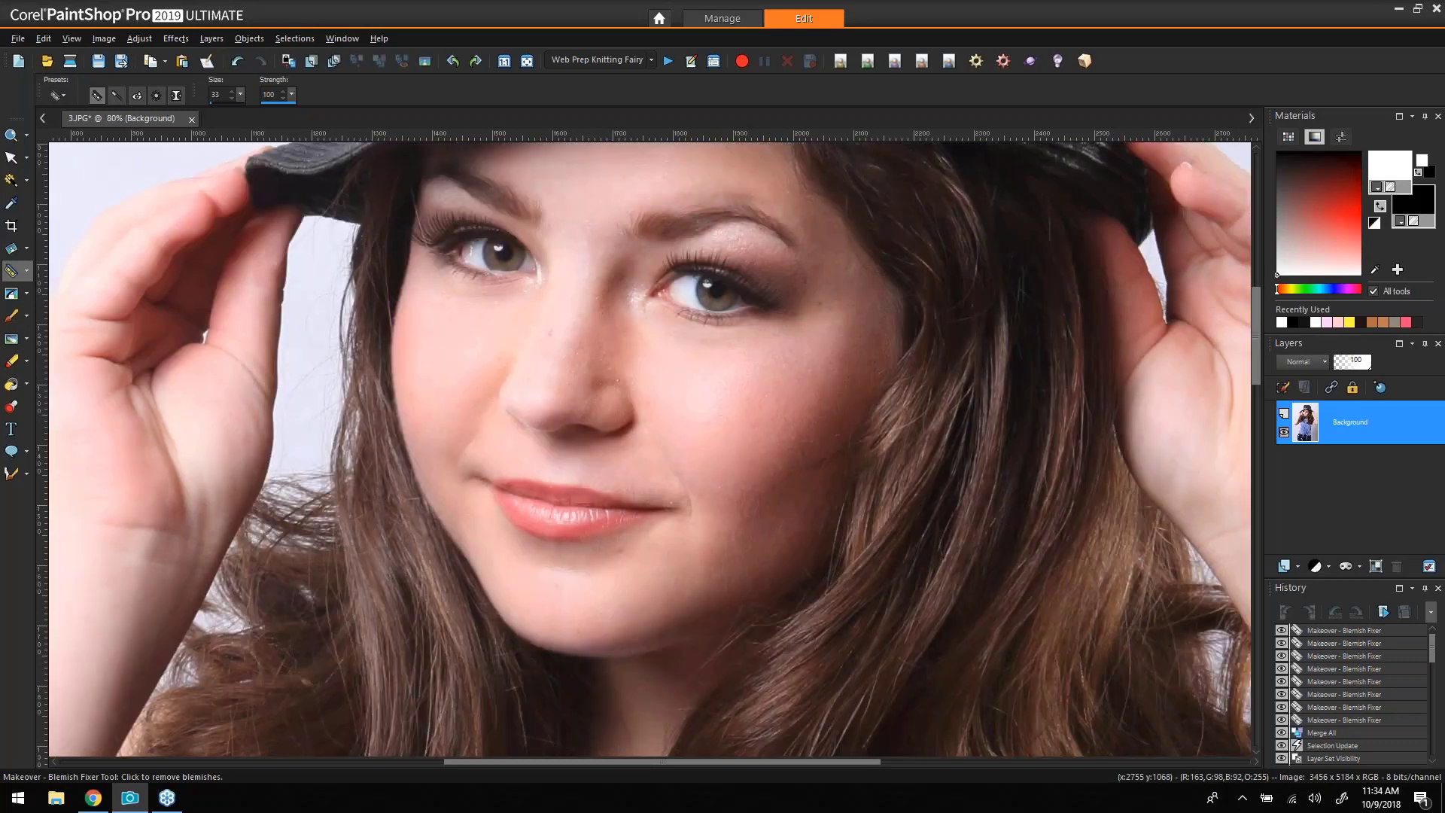
pyautogui.click(634, 604)
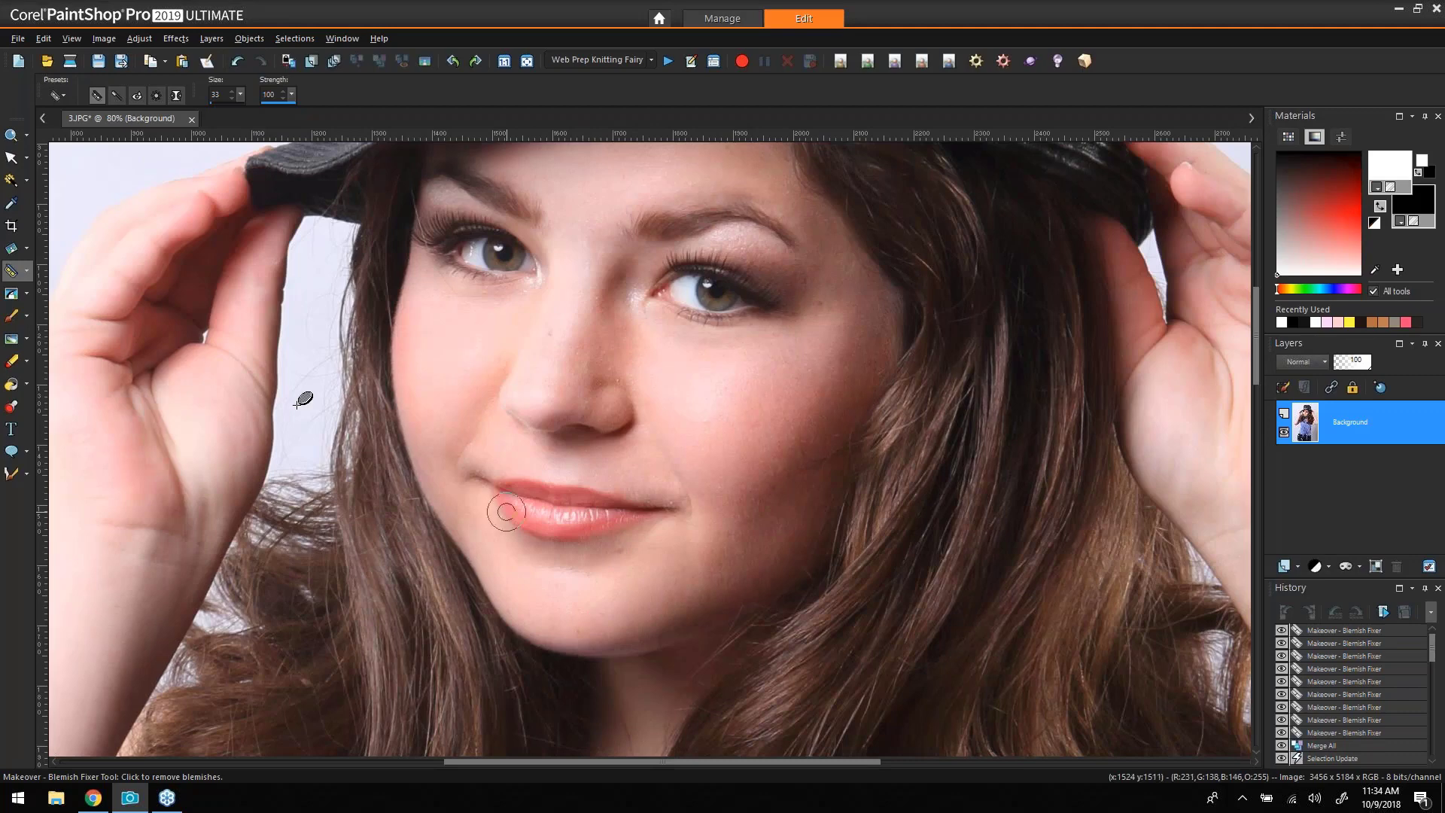
# Slim the waist and hip on the image's right side by pushing the shirt edge inward with the Warp Brush at size 480.
pyautogui.click(9, 136)
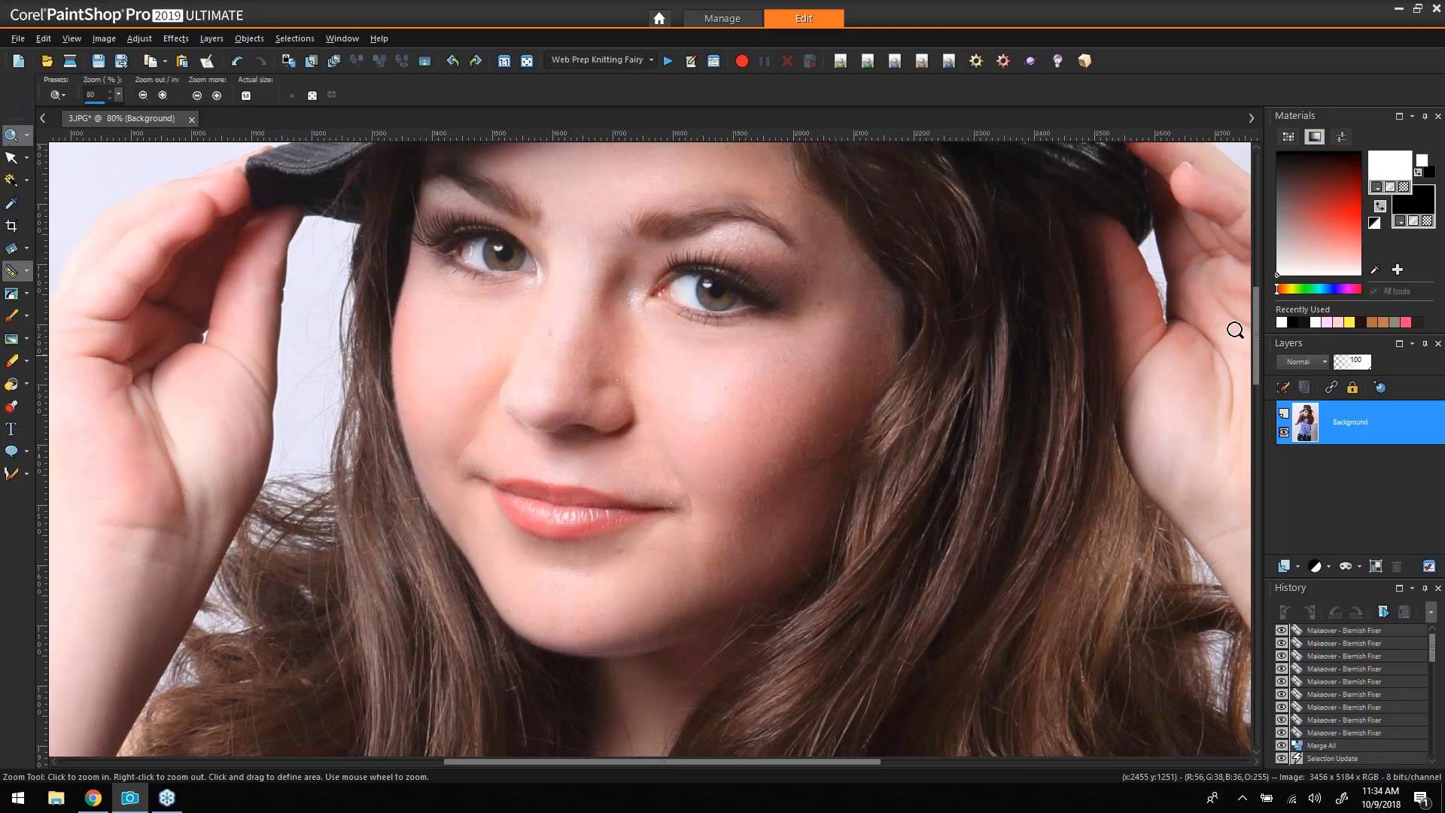
pyautogui.scroll(-3, 1235, 329)
pyautogui.moveTo(1265, 384); pyautogui.dragTo(1271, 462)
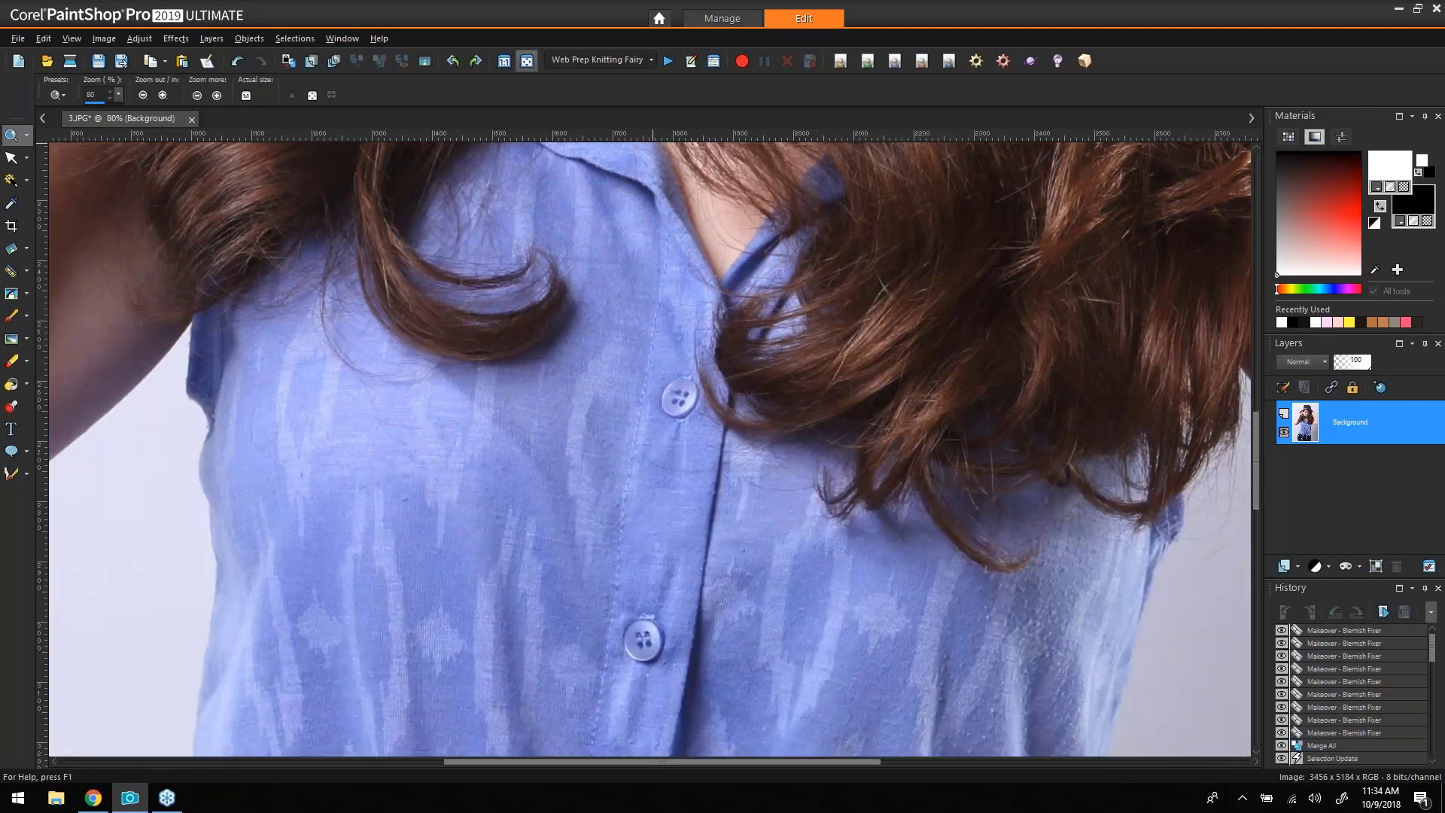
pyautogui.click(526, 60)
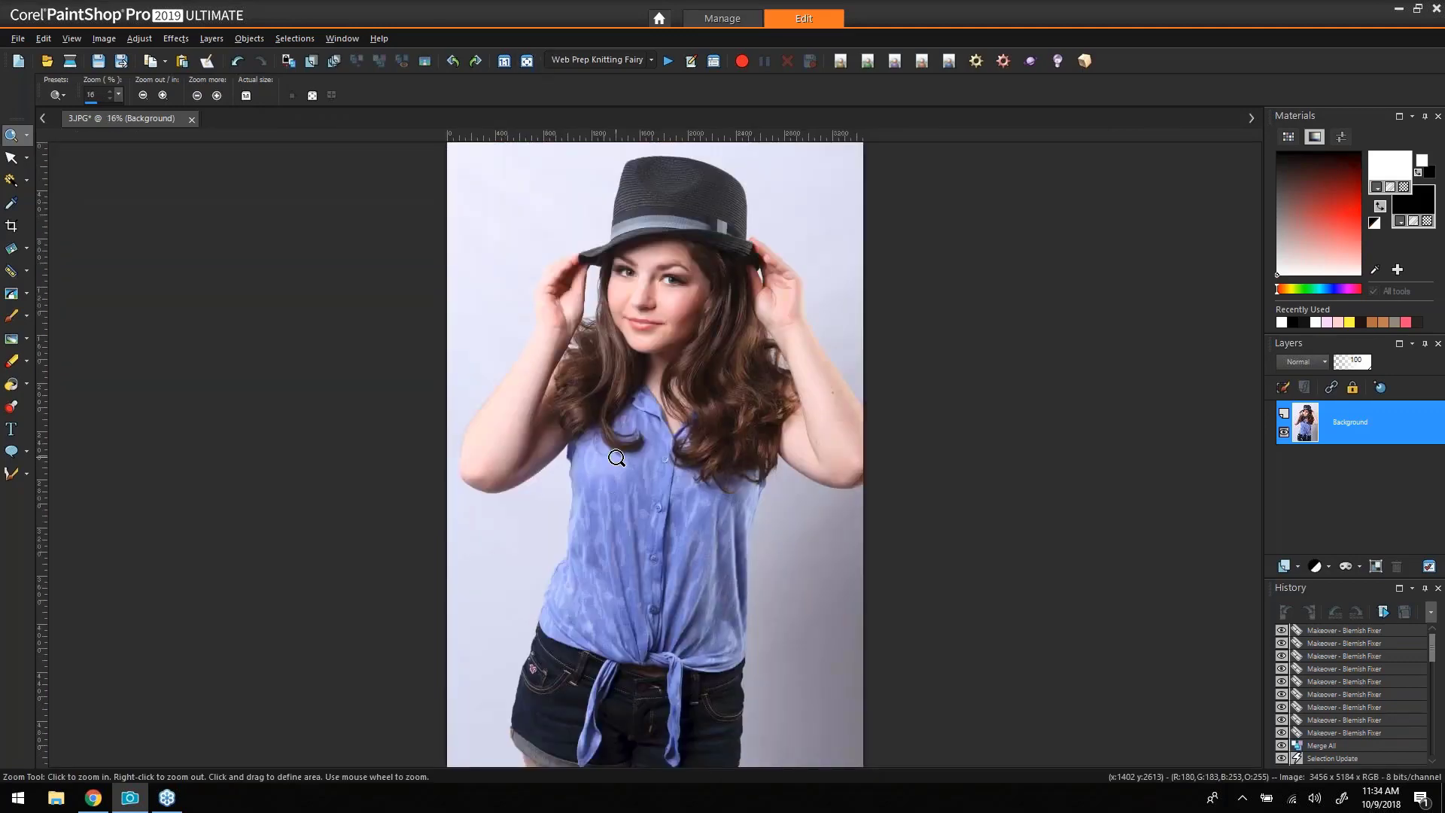
pyautogui.scroll(2, 878, 716)
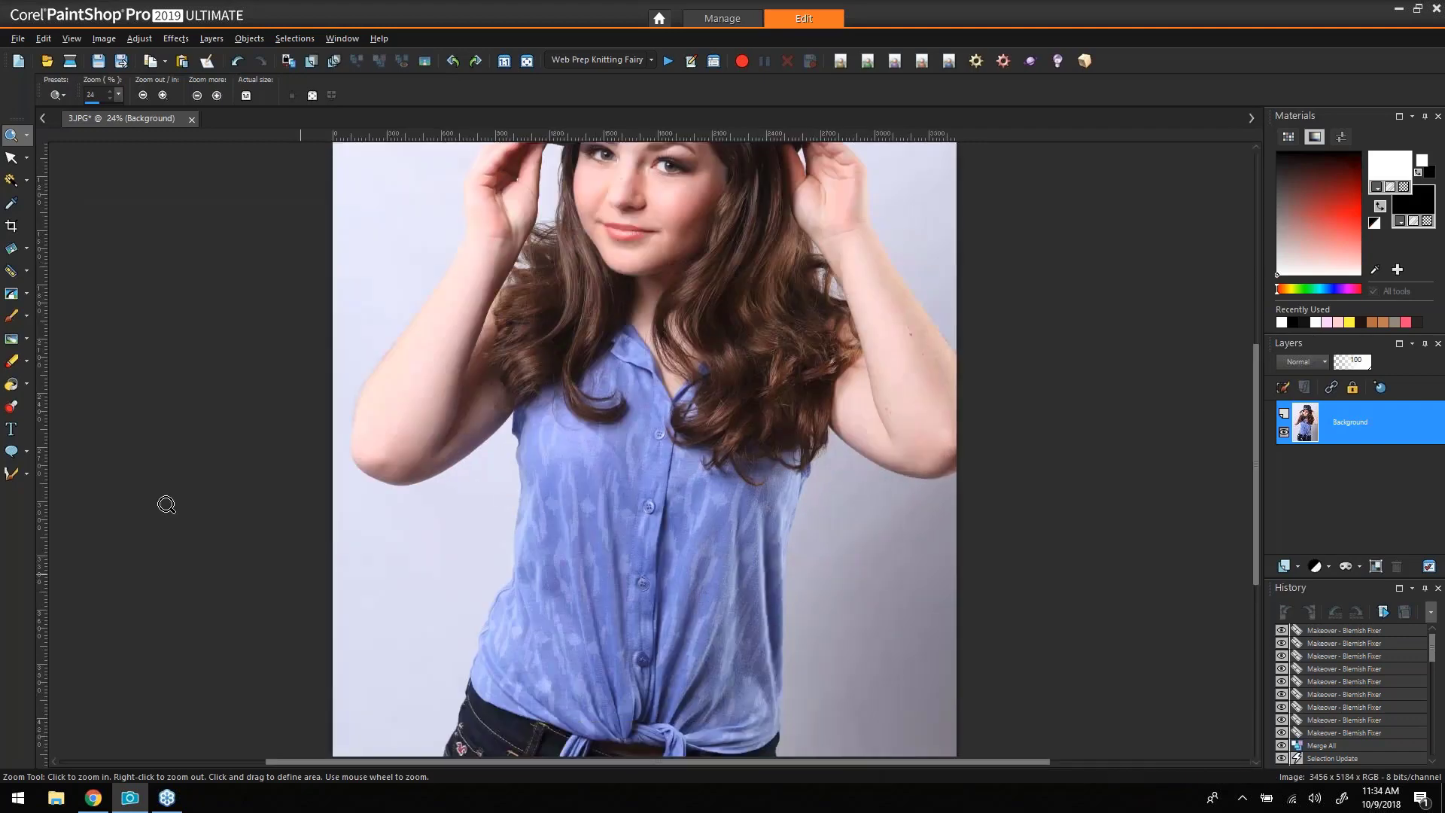
pyautogui.click(6, 476)
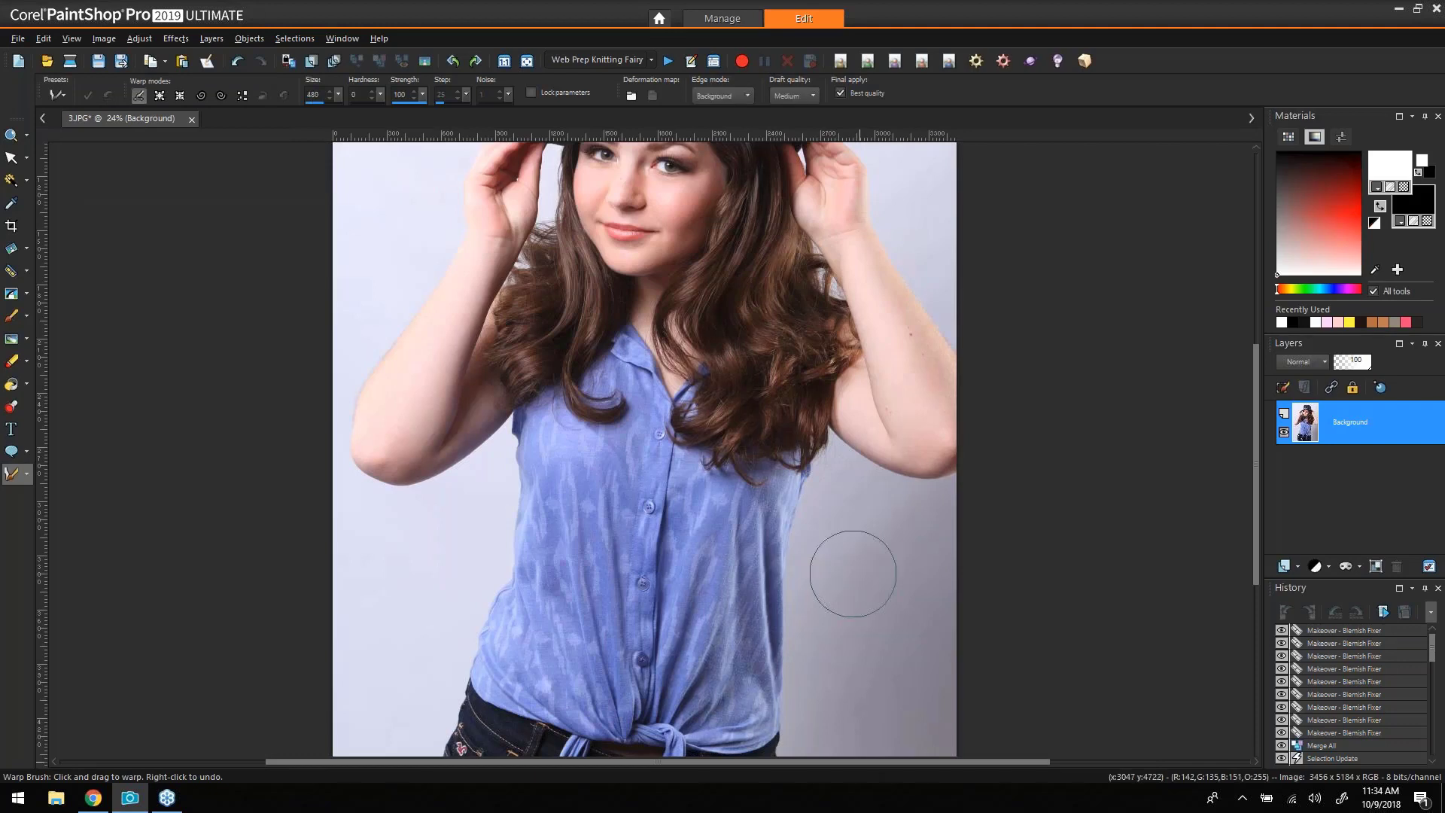
pyautogui.moveTo(783, 602)
pyautogui.mouseDown()
pyautogui.moveTo(787, 566)
pyautogui.moveTo(781, 611)
pyautogui.mouseUp()
pyautogui.click(787, 648)
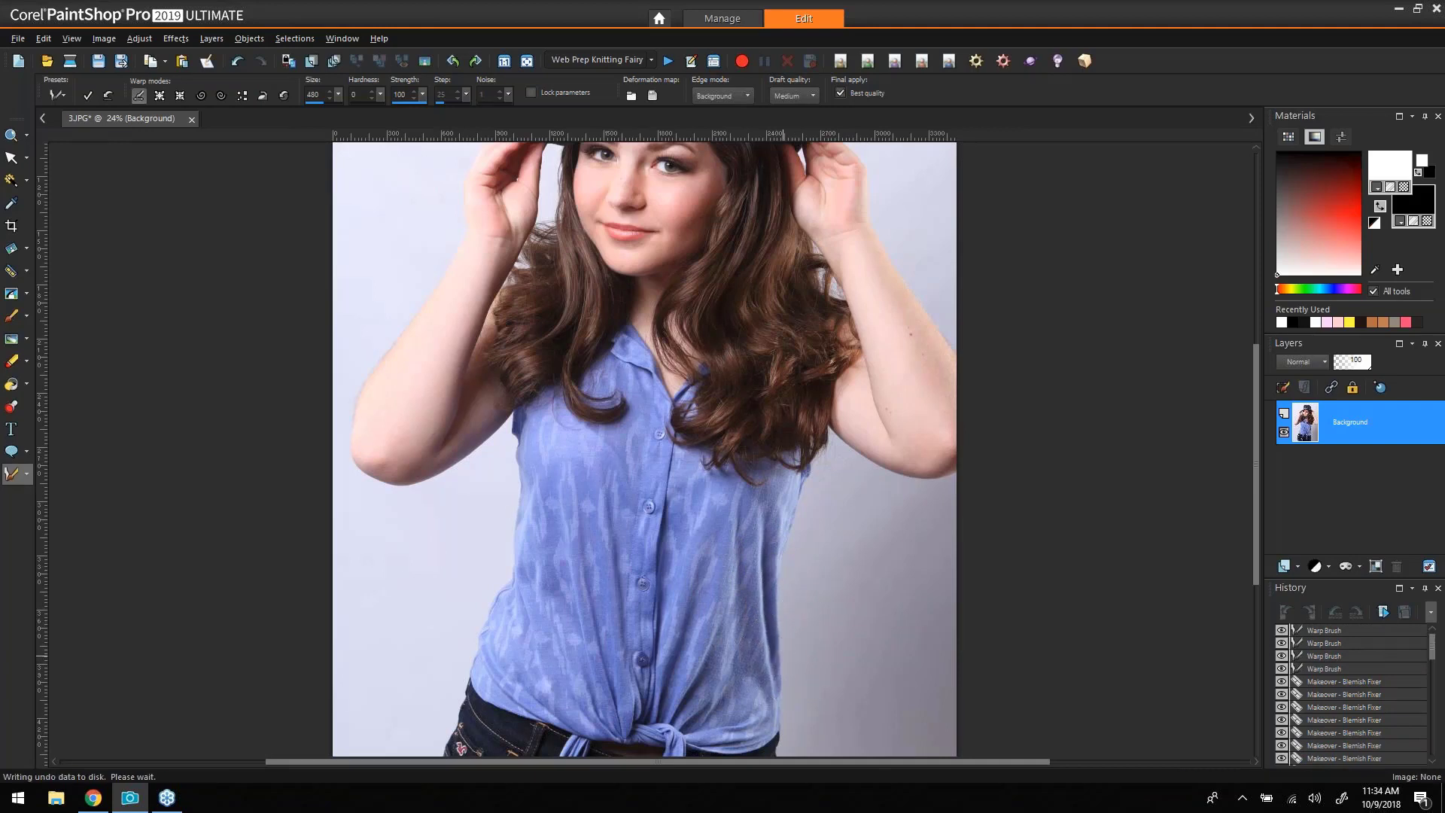
pyautogui.click(790, 597)
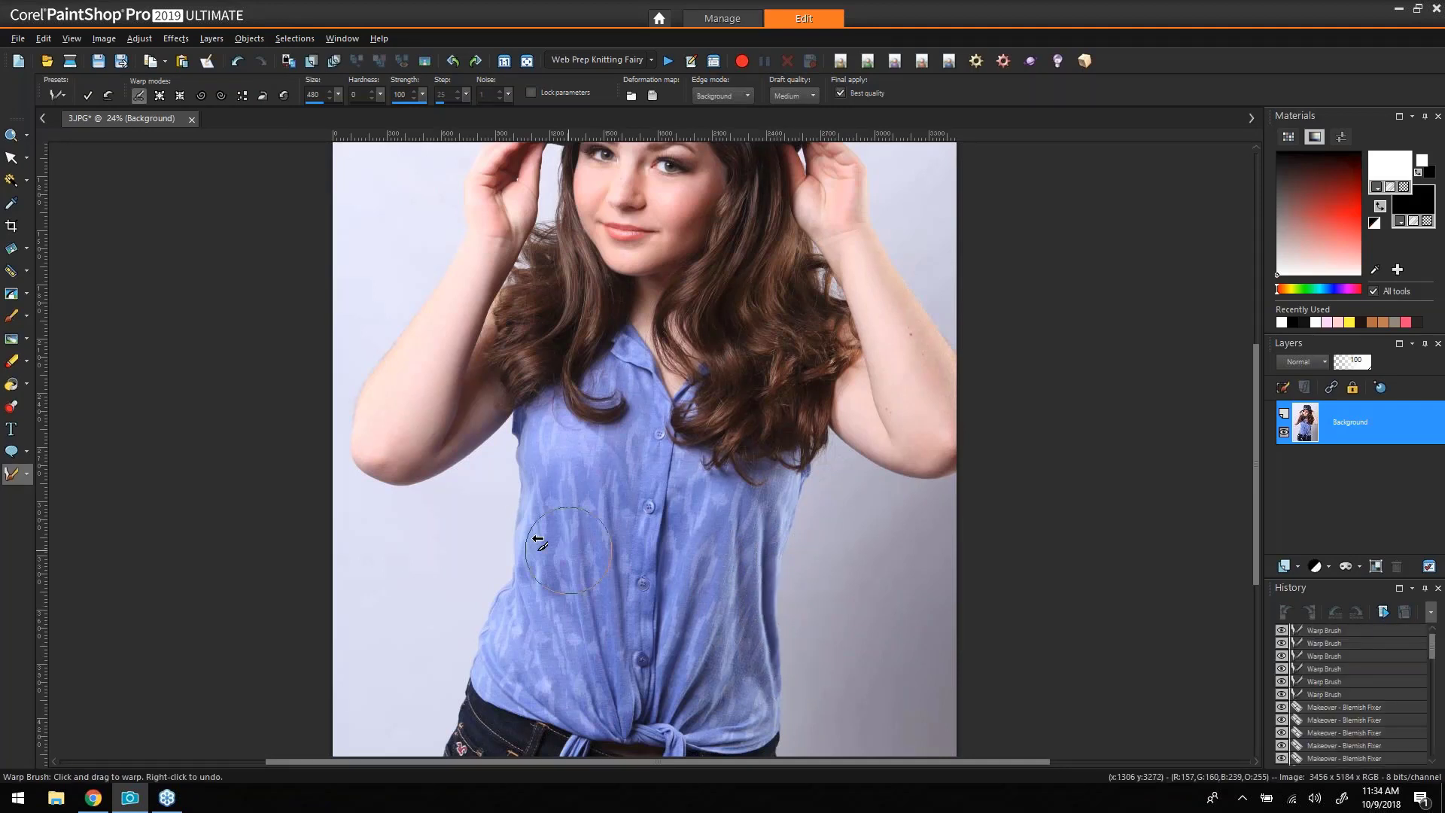
# Reshape the shirt edge on the image's left side, refine the opposite hip with the Warp Brush, and apply the warp.
pyautogui.moveTo(537, 539); pyautogui.dragTo(501, 533)
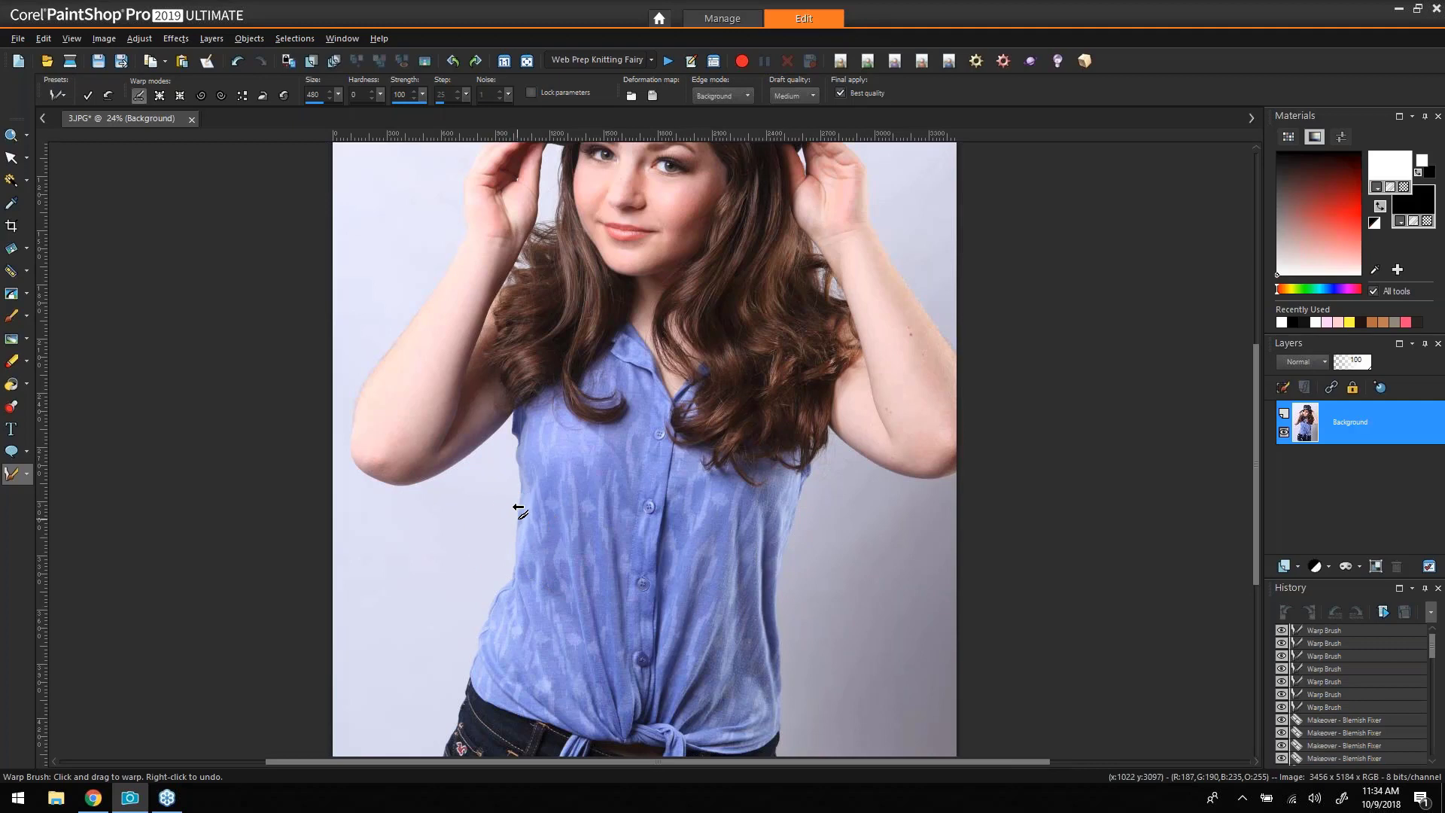
pyautogui.moveTo(507, 586); pyautogui.dragTo(498, 587)
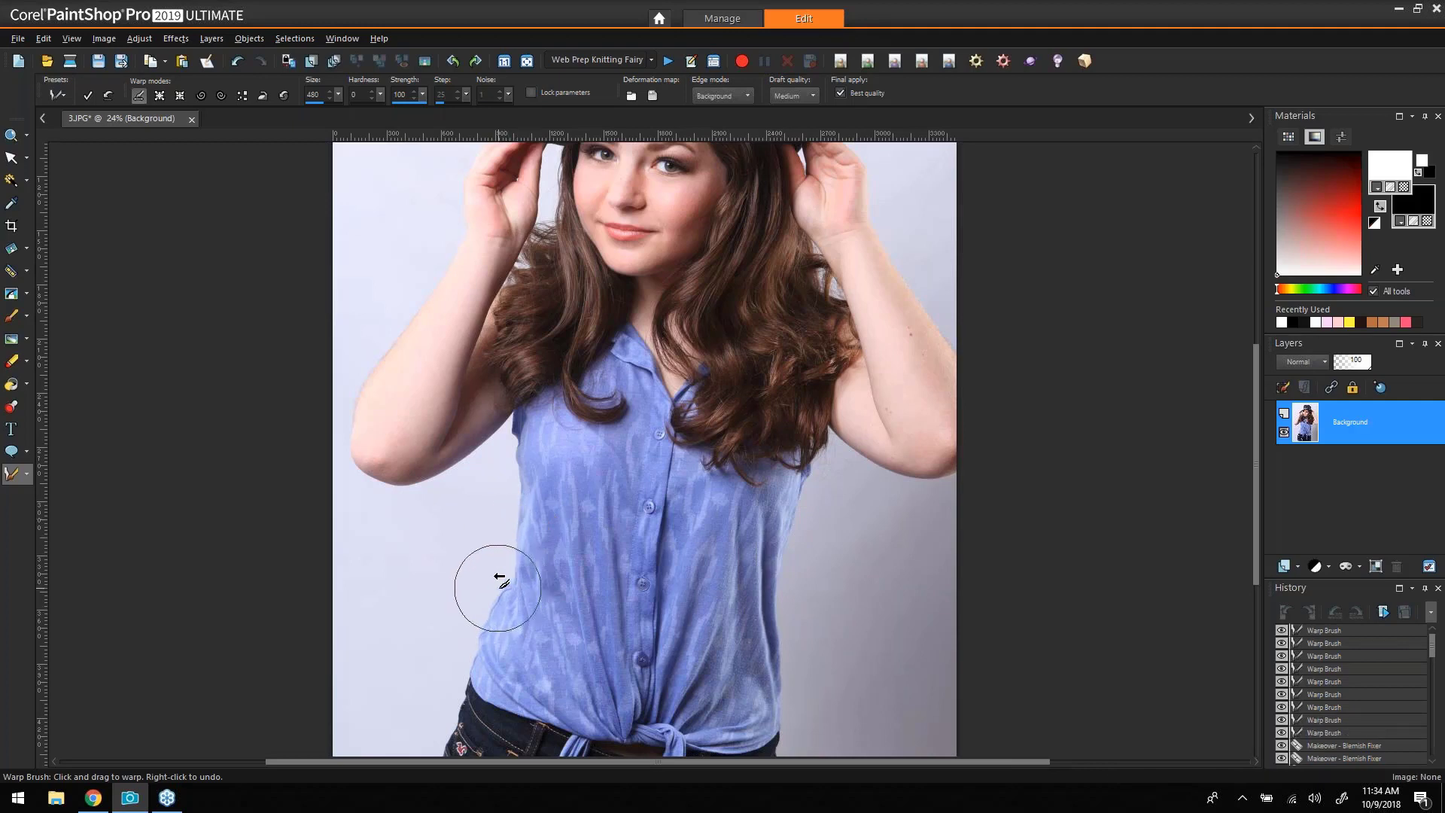
pyautogui.moveTo(780, 645); pyautogui.dragTo(766, 646)
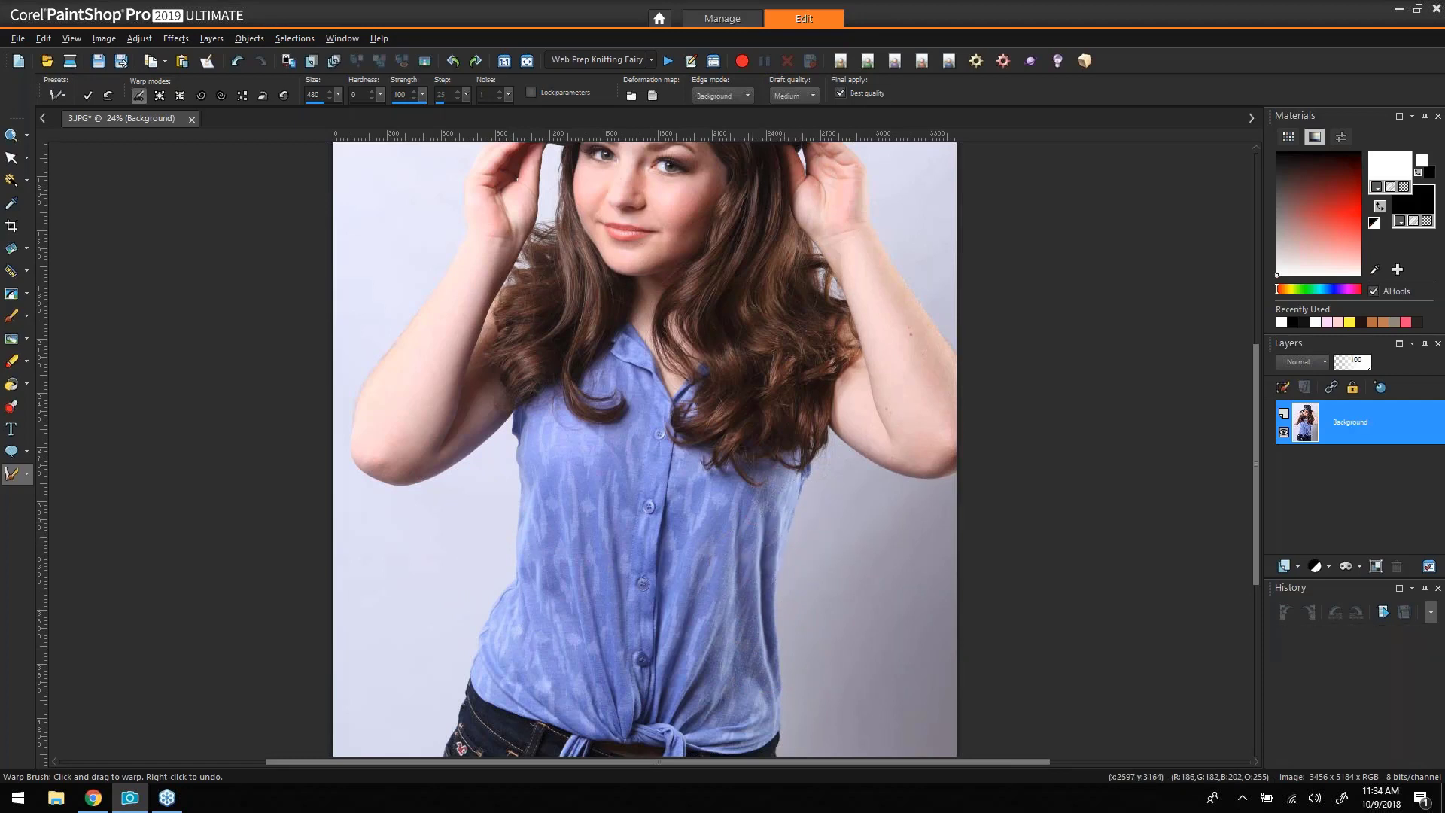
pyautogui.click(88, 95)
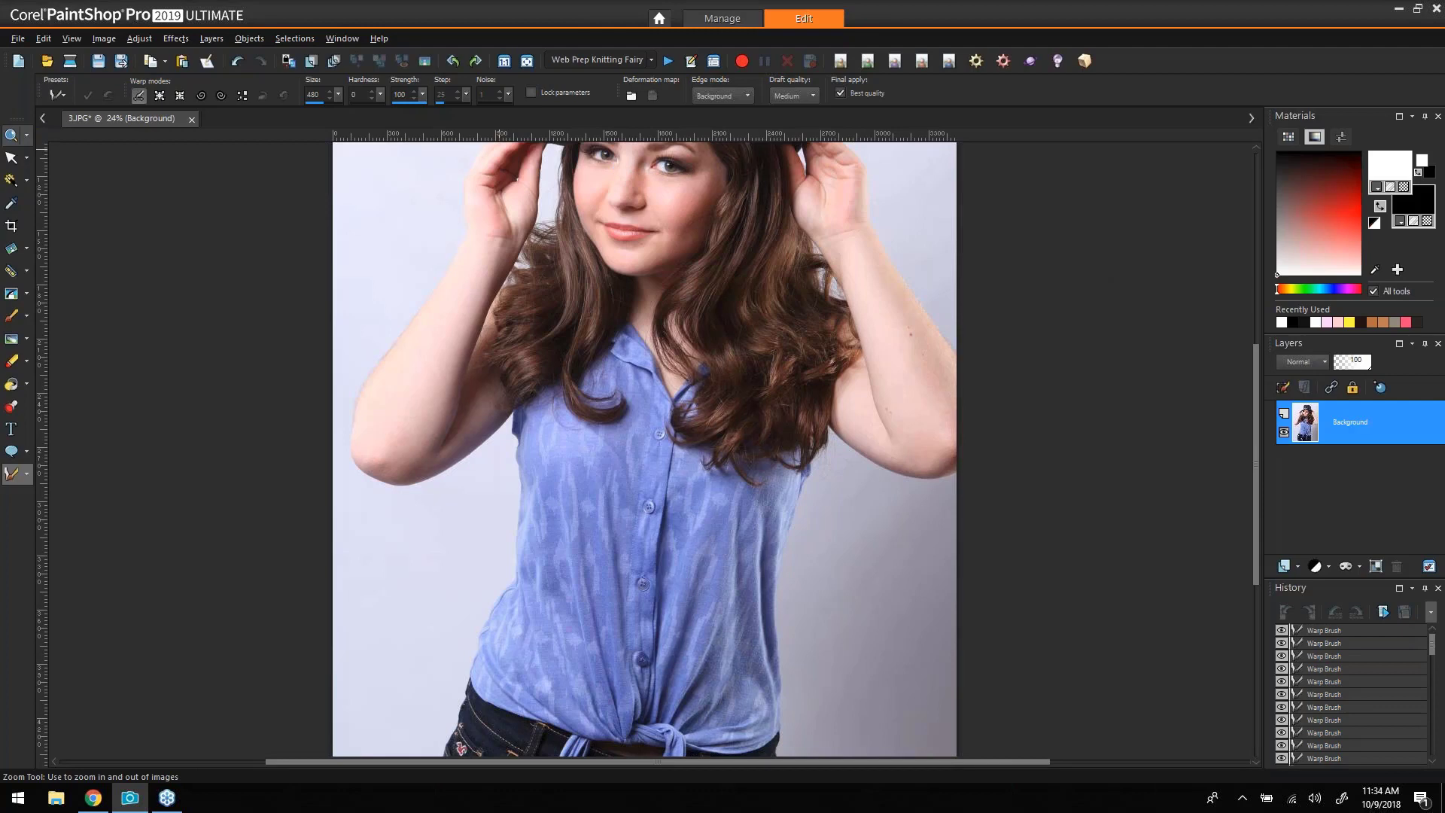
# Remove the fine line across the eyelid of the eye on the image's left with the Scratch Remover at width 14.
pyautogui.click(11, 136)
pyautogui.moveTo(762, 238)
pyautogui.mouseDown()
pyautogui.moveTo(541, 113)
pyautogui.moveTo(514, 143)
pyautogui.moveTo(516, 167)
pyautogui.moveTo(523, 150)
pyautogui.mouseUp()
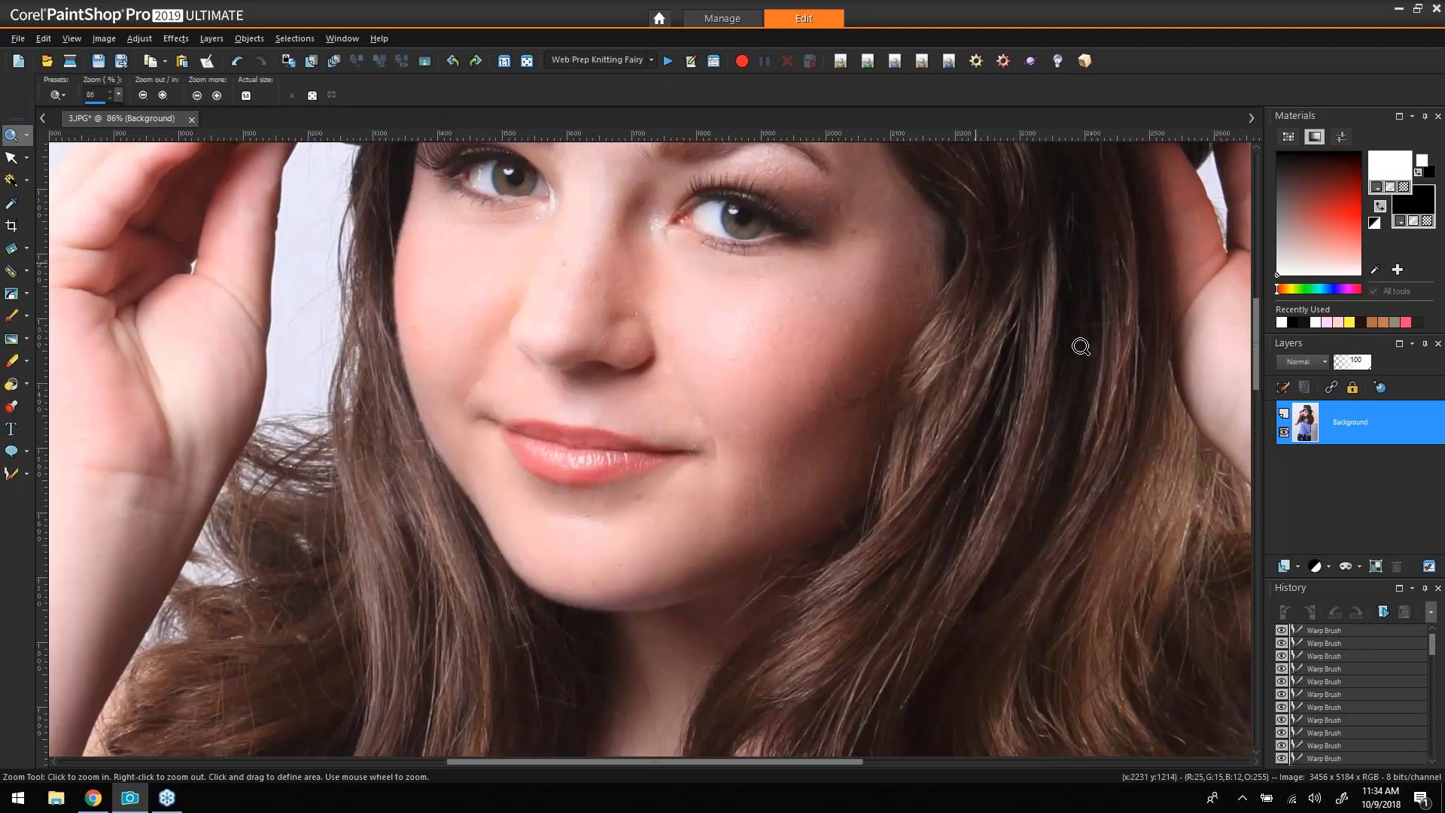
pyautogui.moveTo(1257, 369); pyautogui.dragTo(1260, 345)
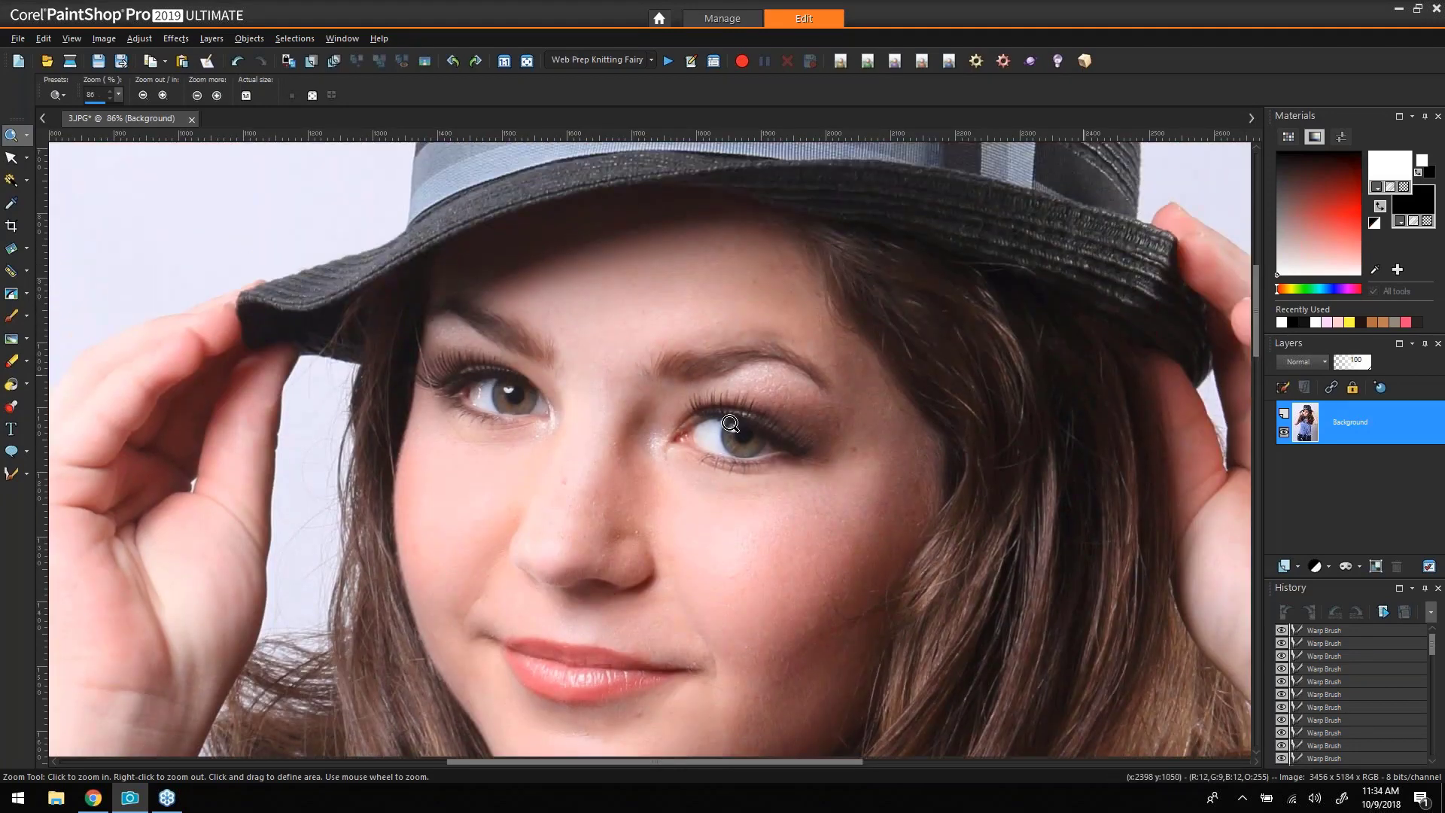
pyautogui.scroll(1, 623, 427)
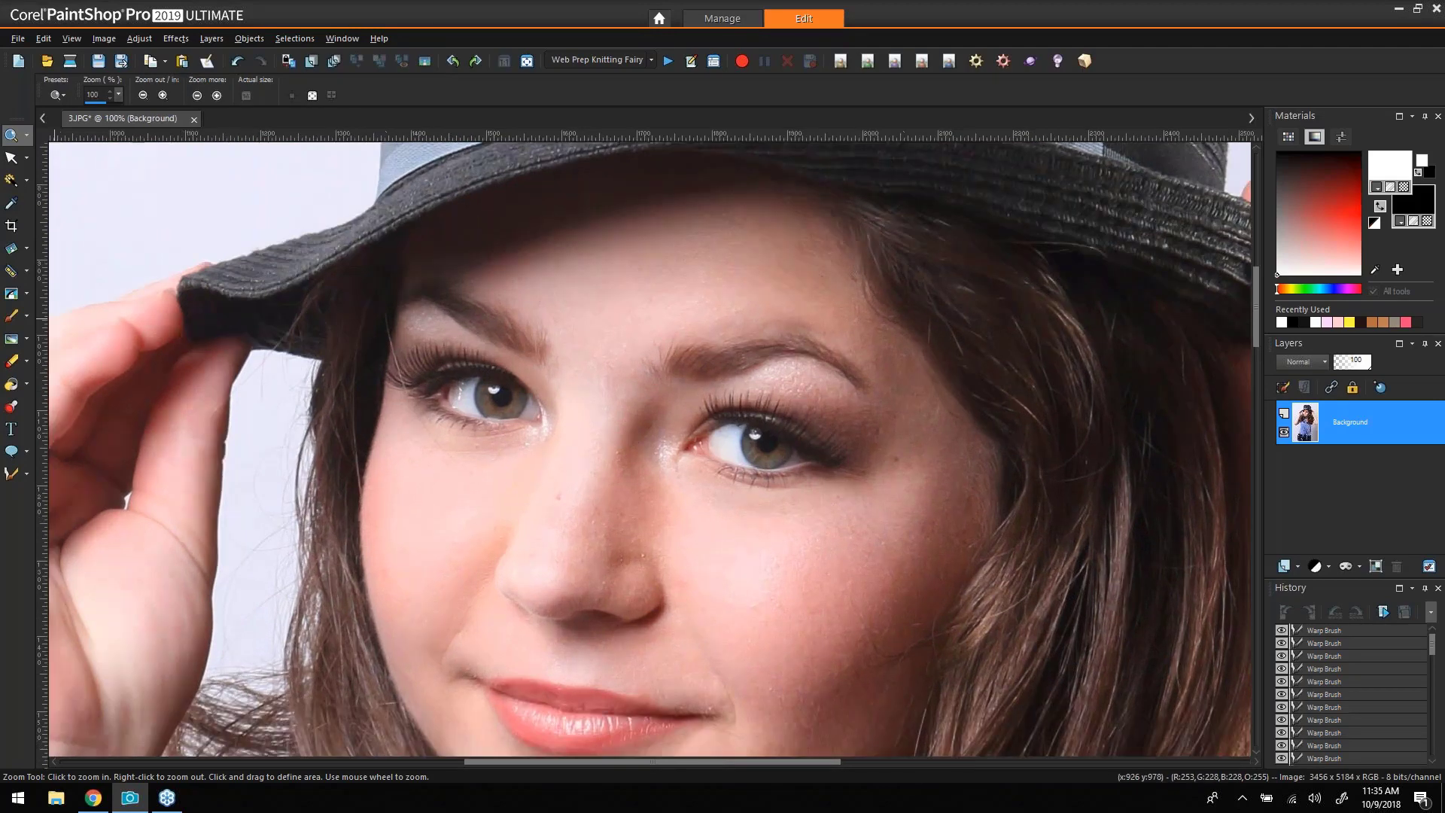
pyautogui.click(11, 294)
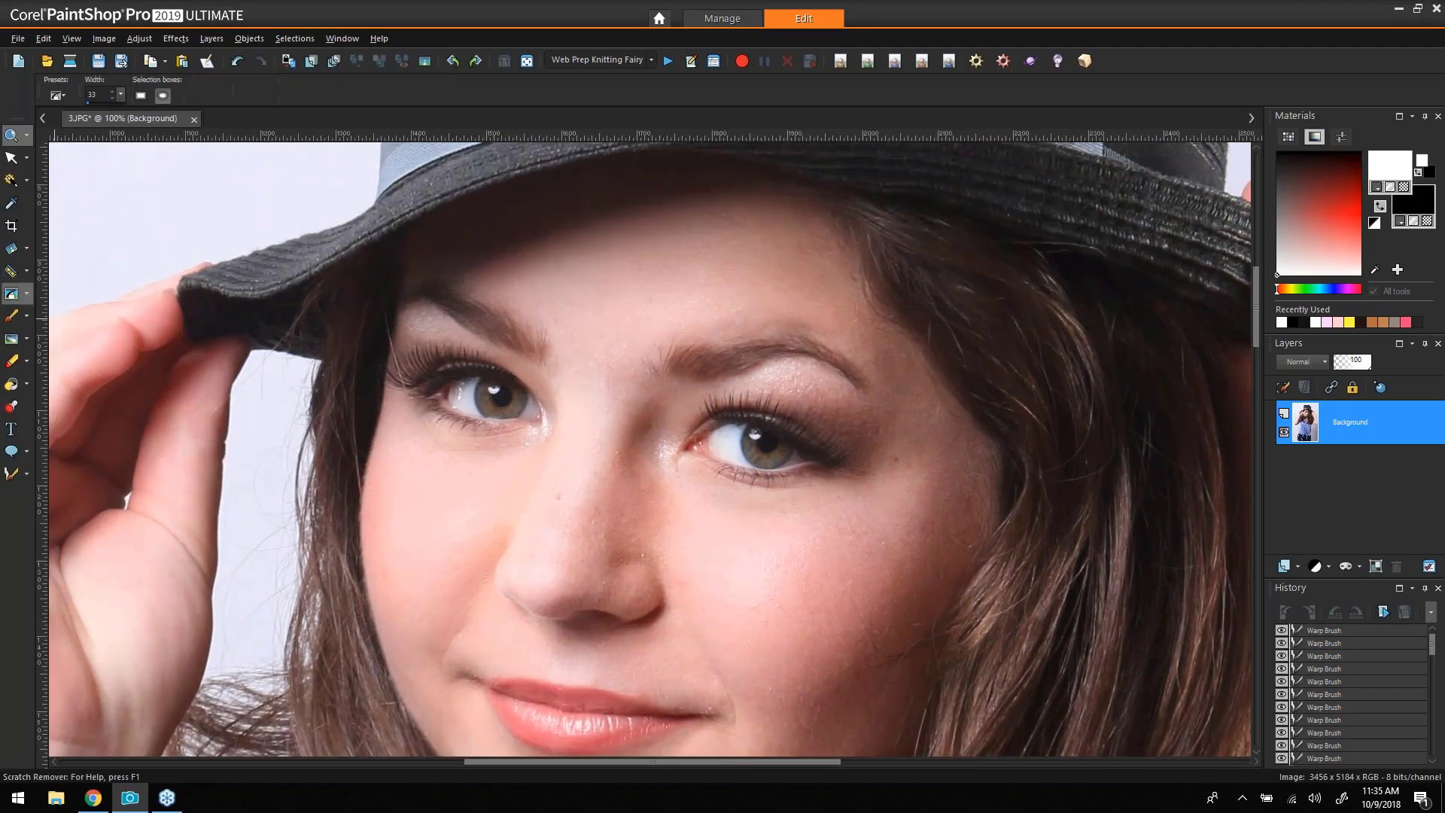
pyautogui.moveTo(121, 95); pyautogui.dragTo(117, 98)
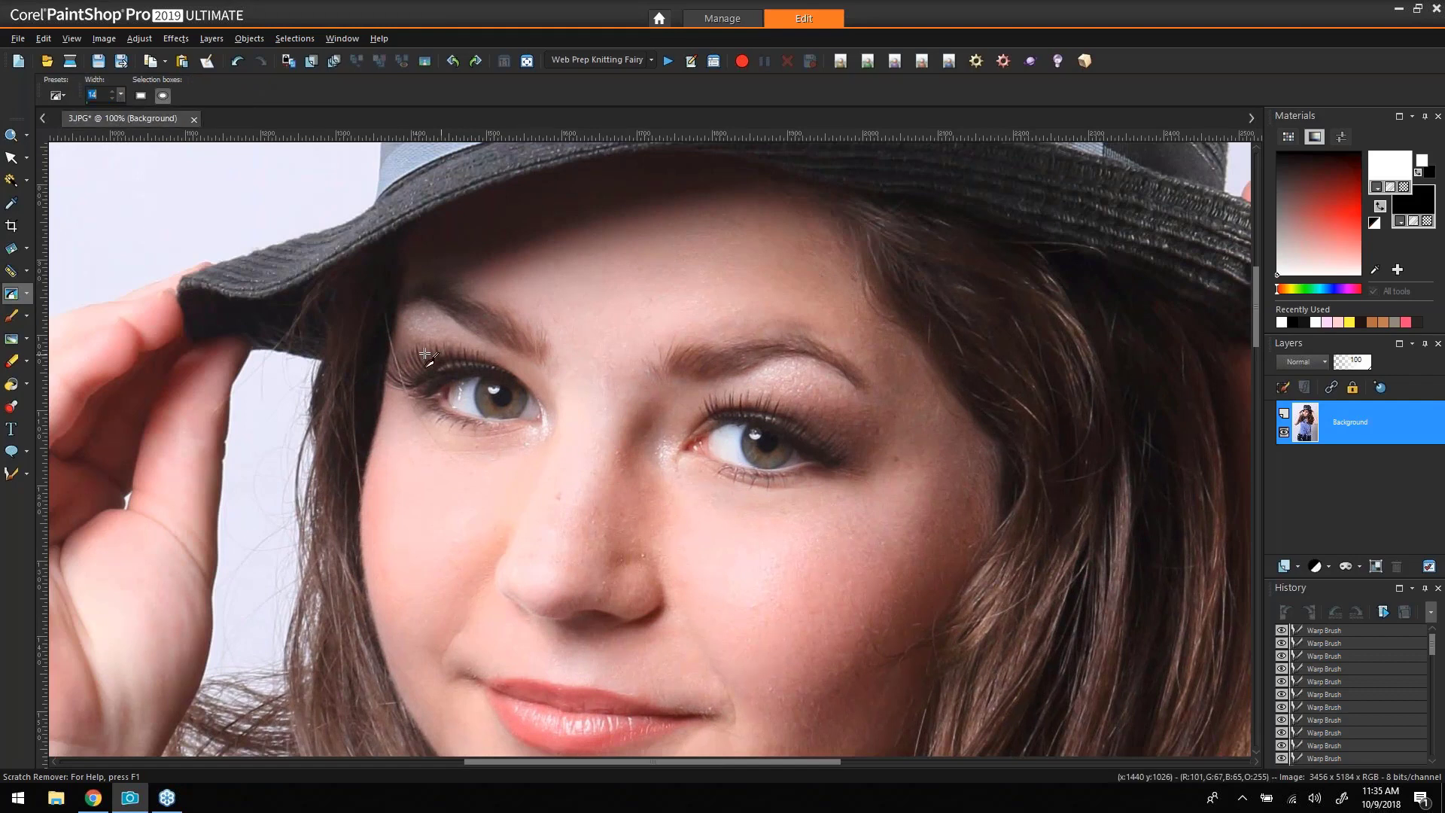
pyautogui.moveTo(390, 345)
pyautogui.mouseDown()
pyautogui.moveTo(401, 390)
pyautogui.moveTo(460, 354)
pyautogui.mouseUp()
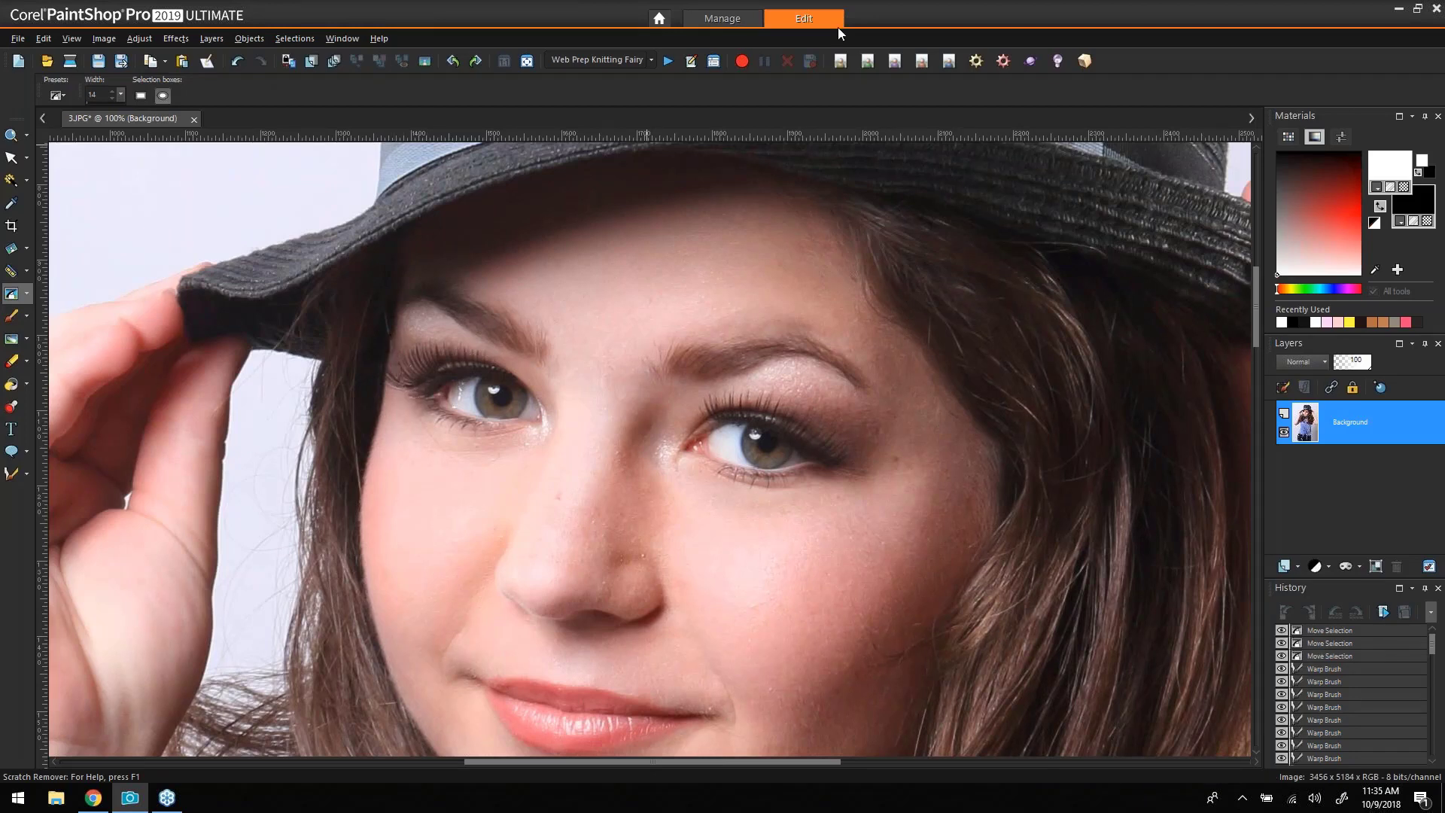
# Duplicate the Background layer twice and apply High Pass Sharpen to the lower copy with strength 100 and Soft Light blend mode.
pyautogui.click(333, 60)
pyautogui.click(333, 60)
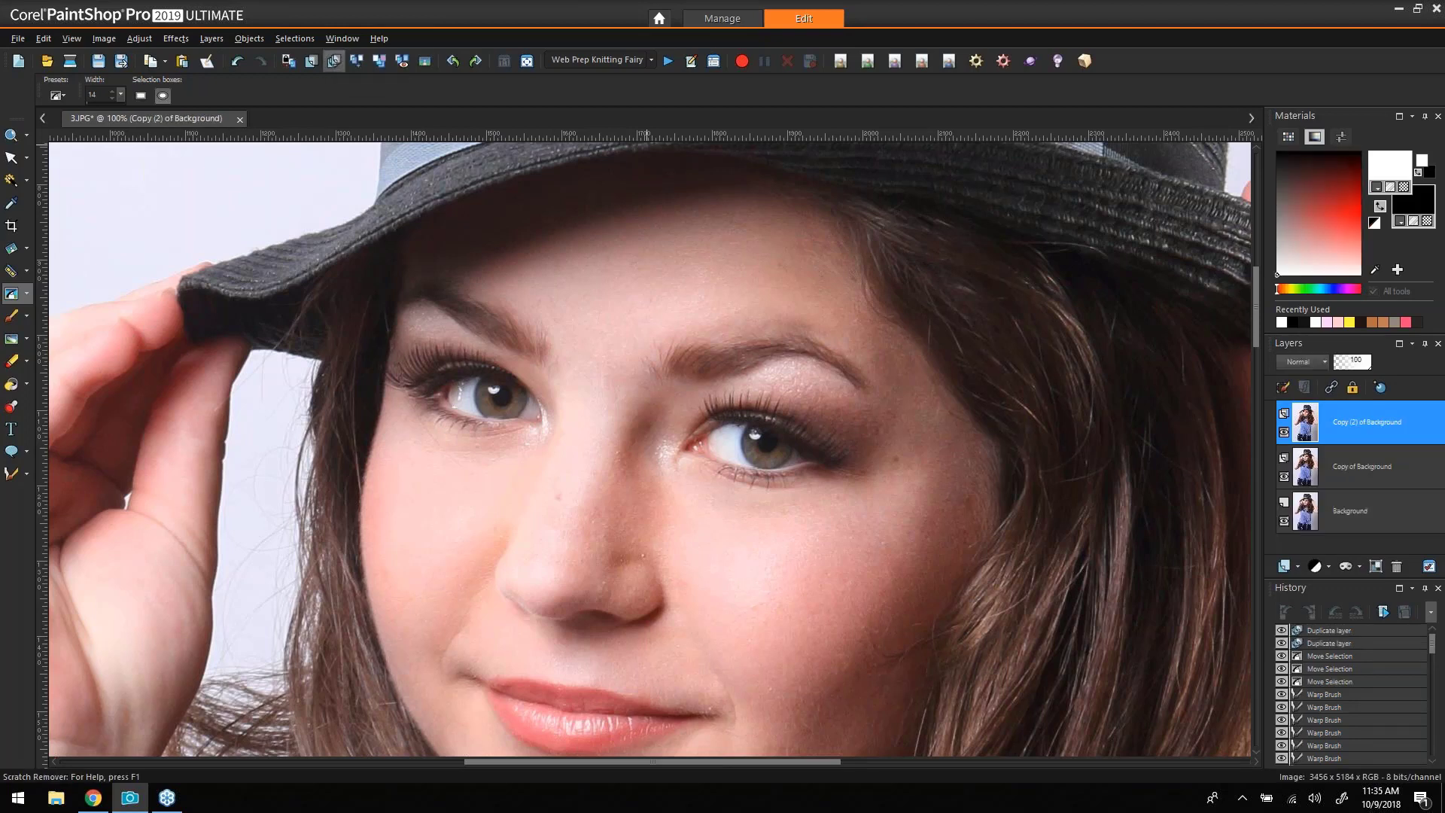
pyautogui.click(1363, 467)
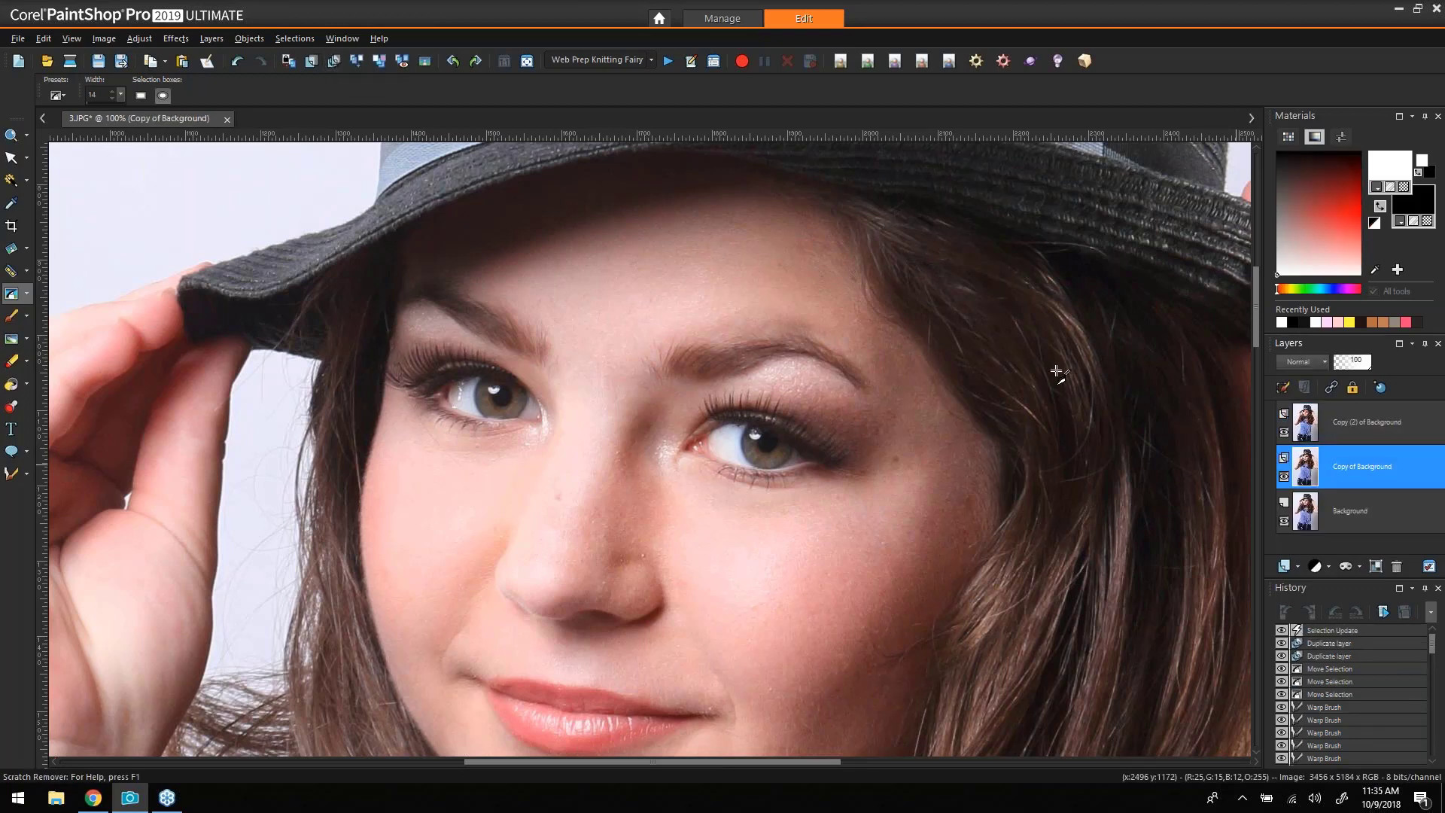
pyautogui.click(140, 39)
pyautogui.moveTo(313, 322)
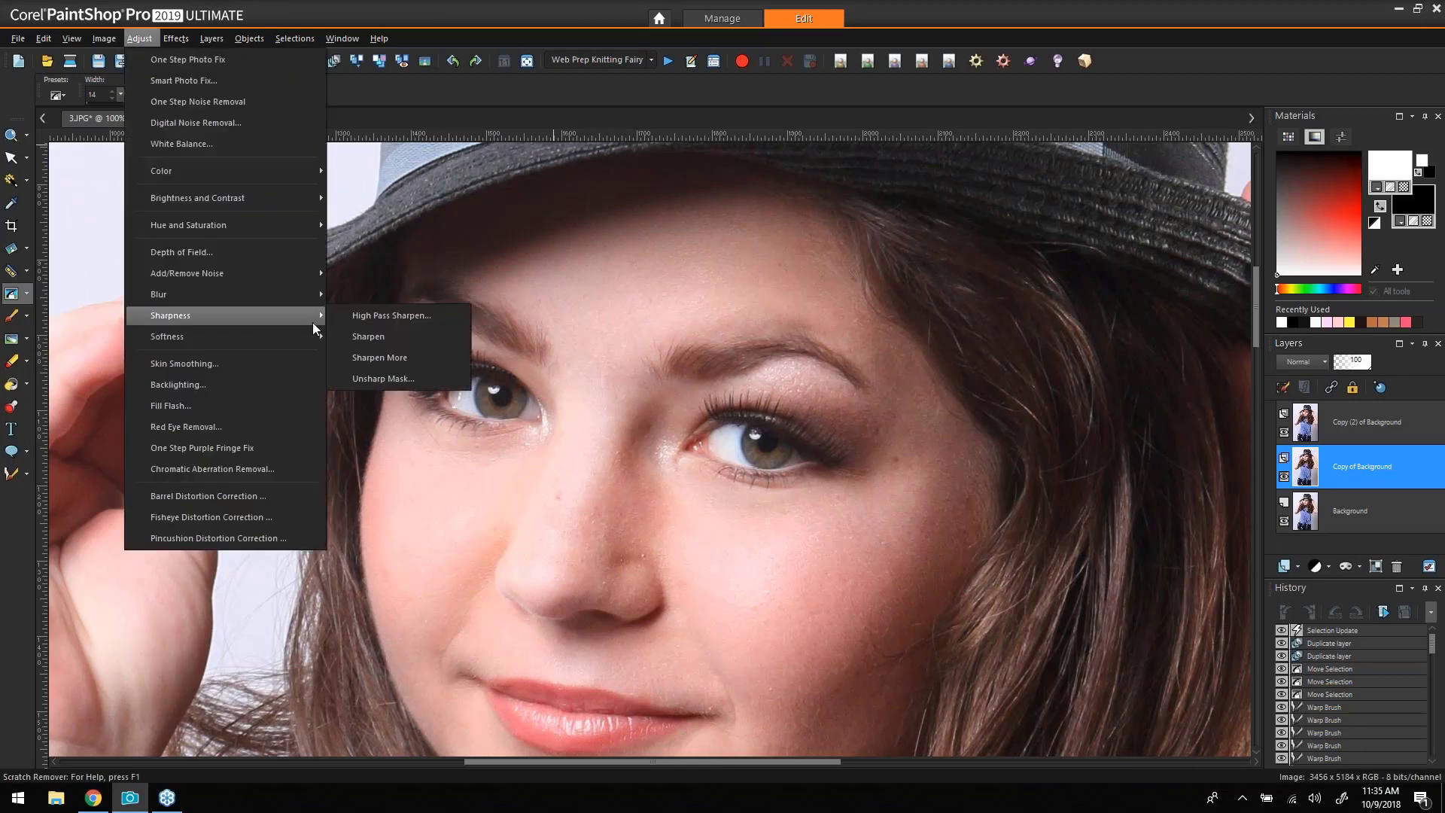
pyautogui.click(391, 317)
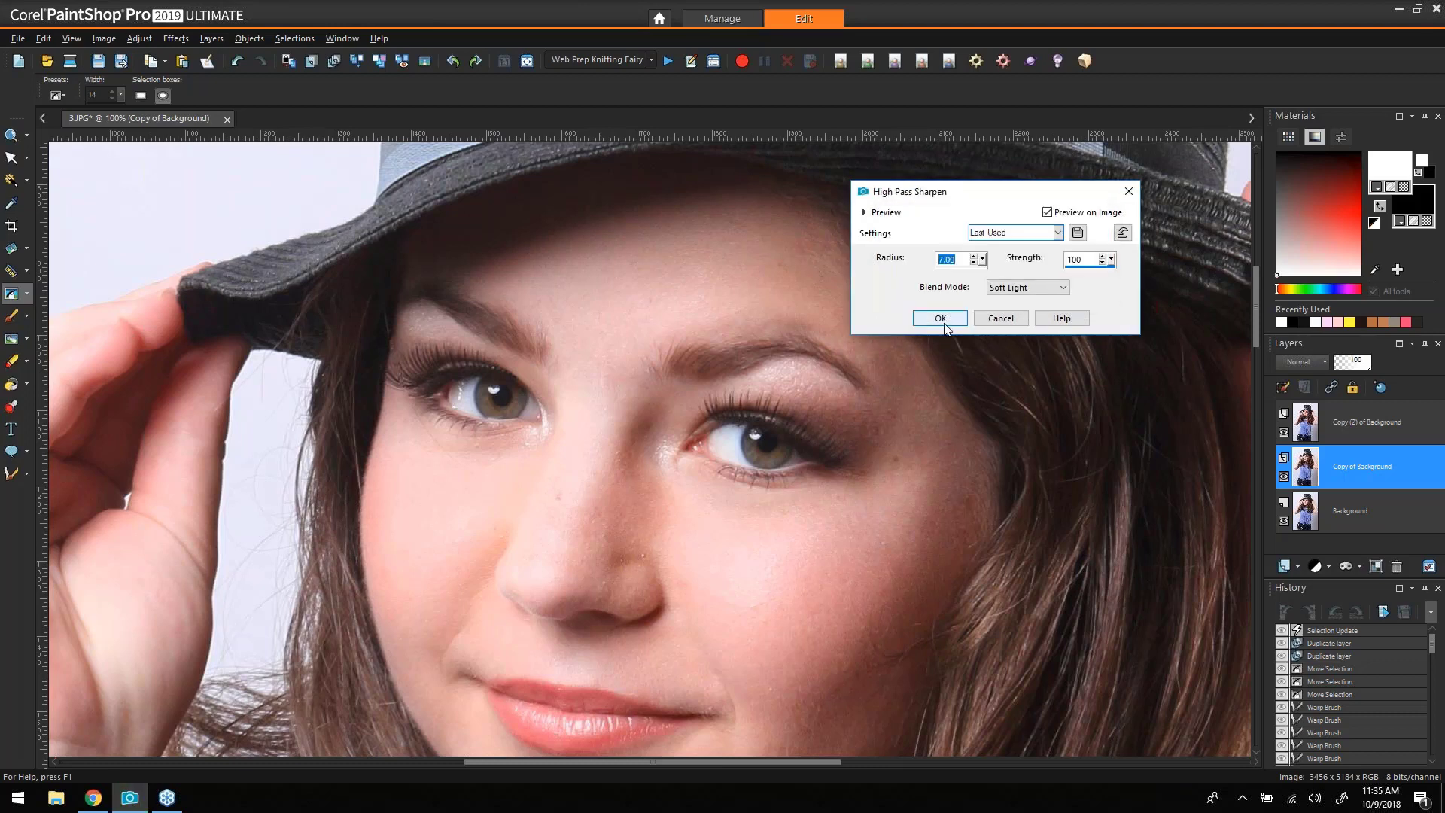
pyautogui.click(941, 319)
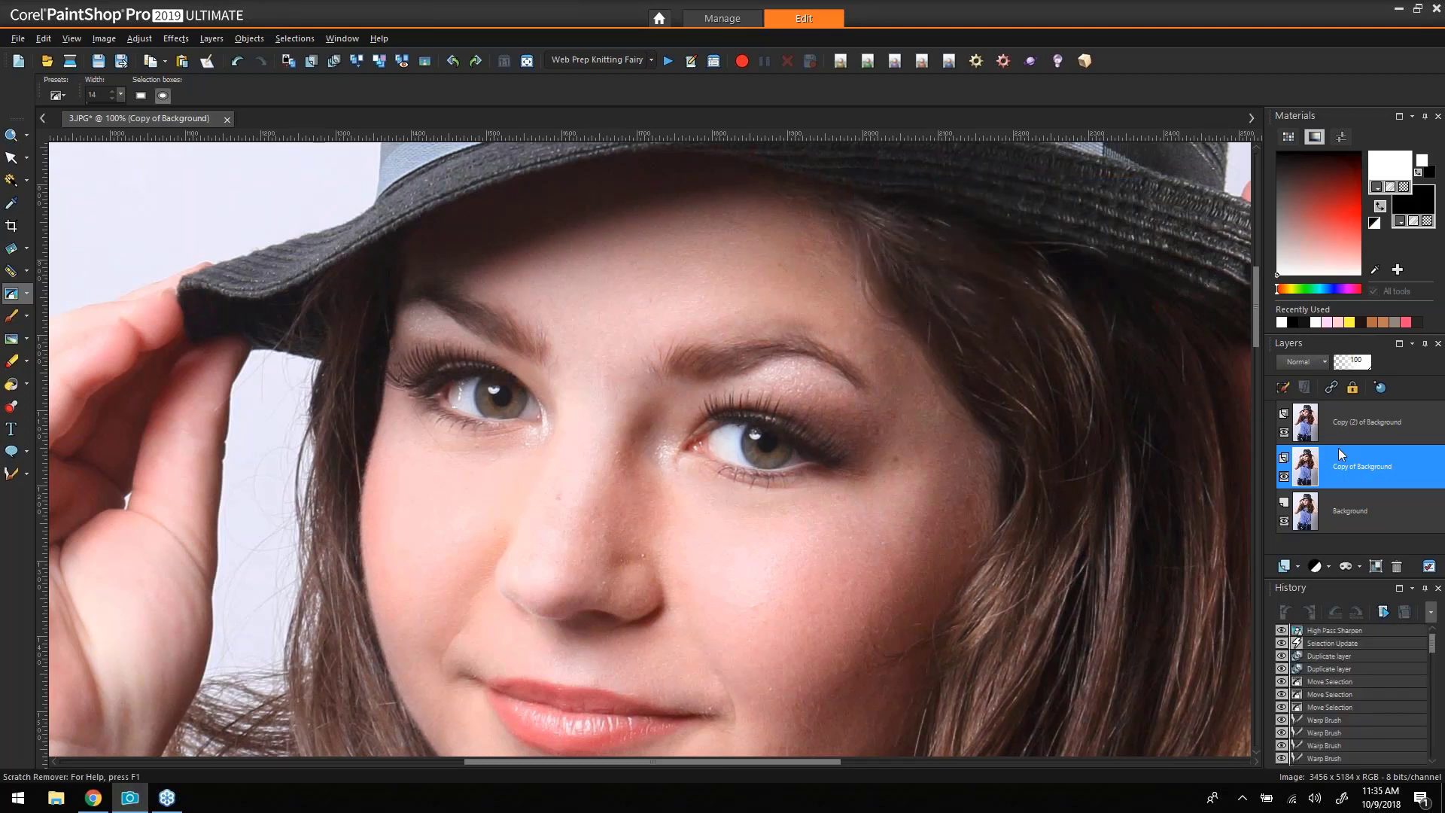
# Erase both irises on the Copy (2) of Background layer with the Eraser at size 37 to reveal the sharpened layer.
pyautogui.click(1350, 423)
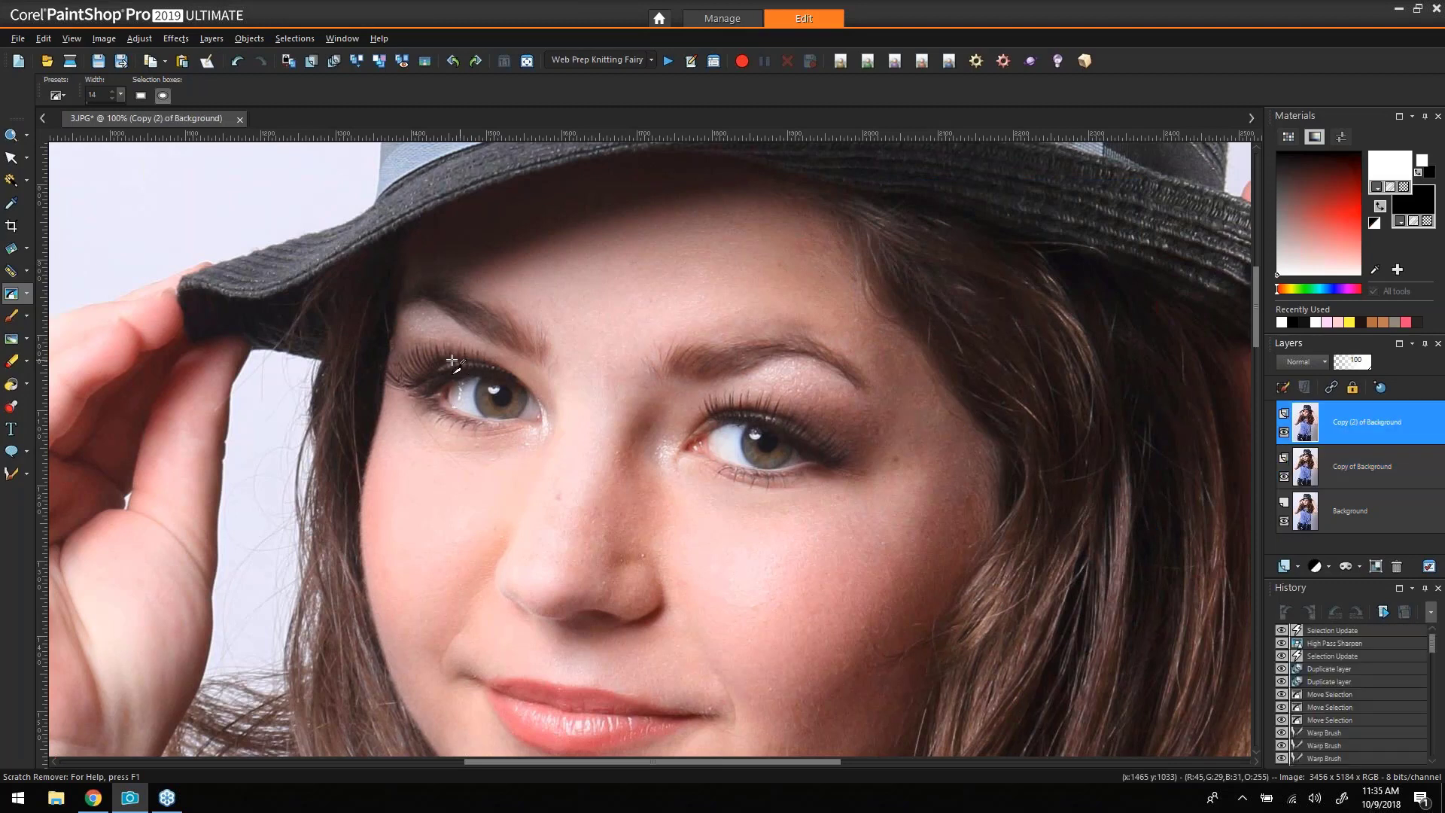
pyautogui.click(12, 361)
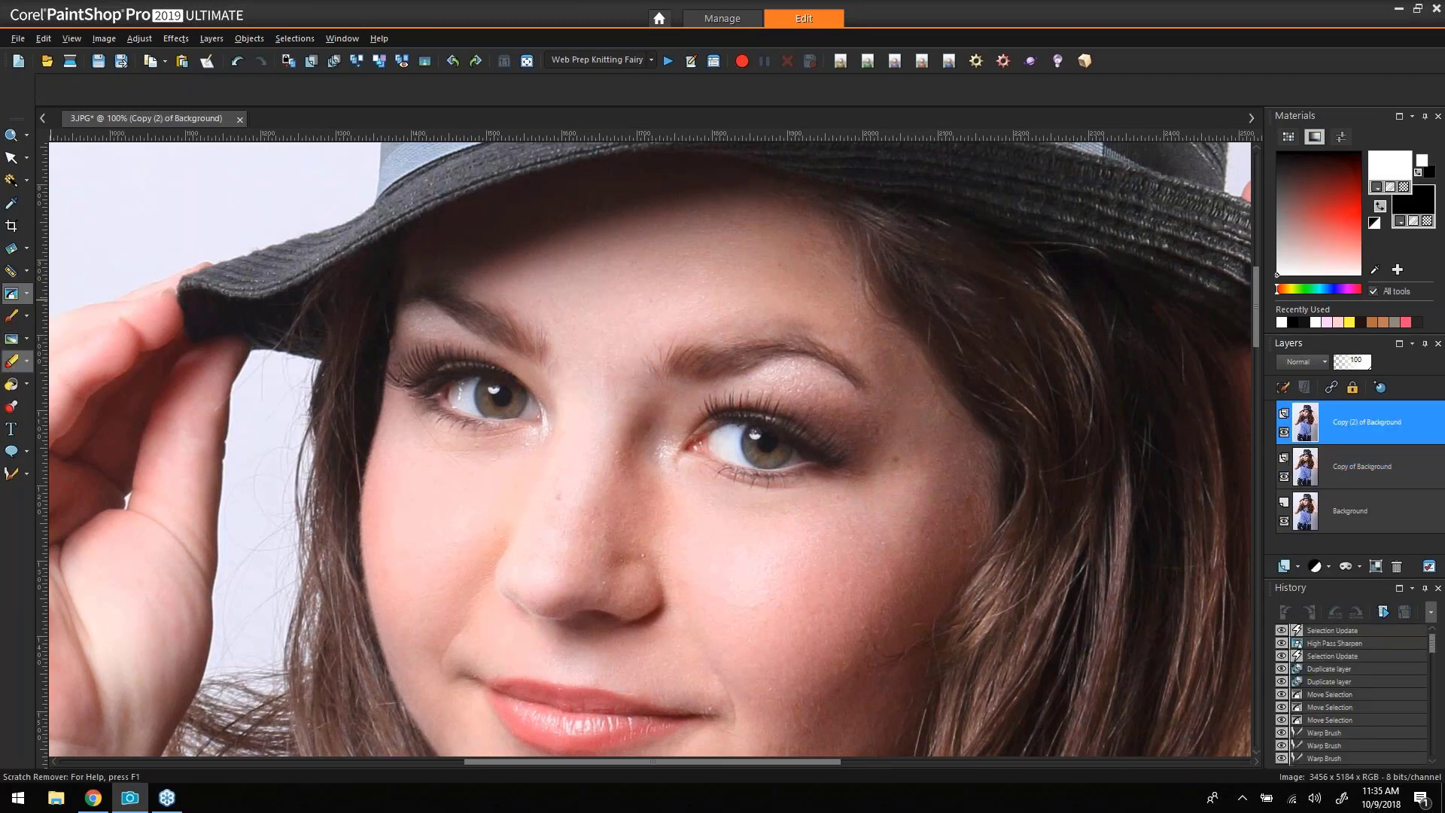
pyautogui.click(497, 406)
pyautogui.moveTo(500, 385); pyautogui.dragTo(500, 381)
pyautogui.click(495, 402)
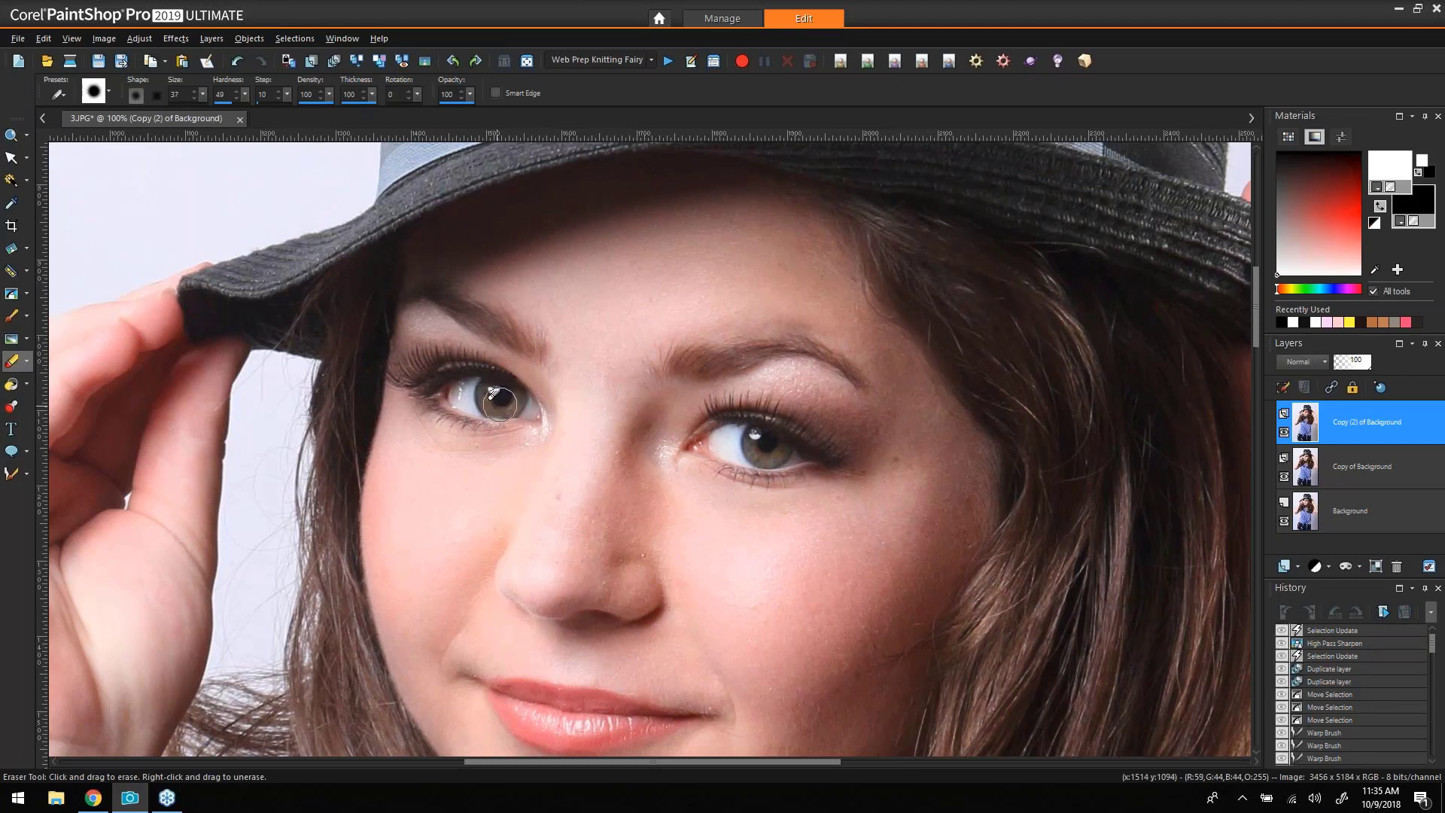
pyautogui.click(500, 405)
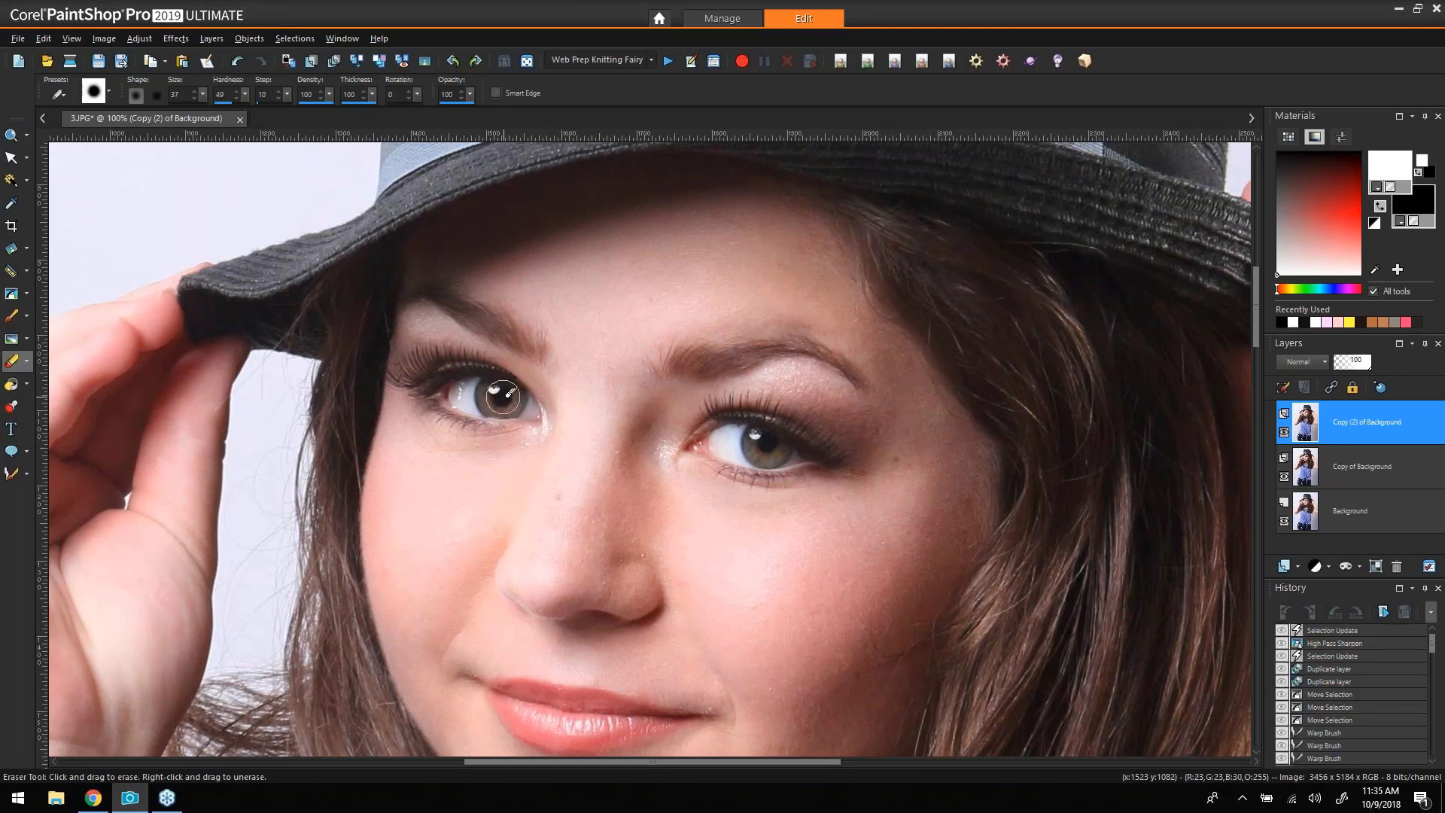
pyautogui.click(768, 444)
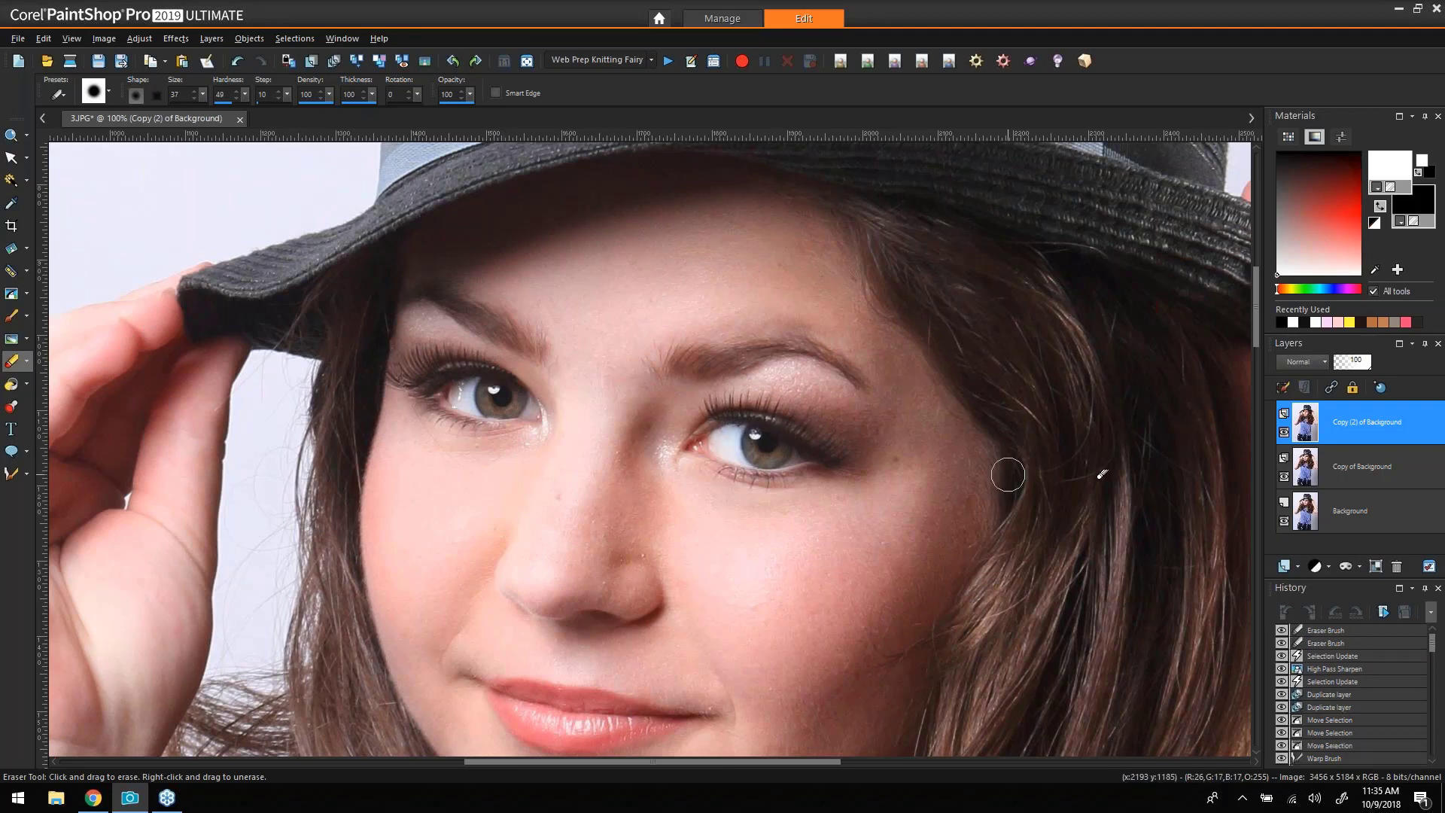
# Set up a white Paint Brush with opacity 20 and SoftLight blend mode on the Copy of Background layer, undoing the full-opacity test stroke.
pyautogui.click(1362, 468)
pyautogui.click(11, 315)
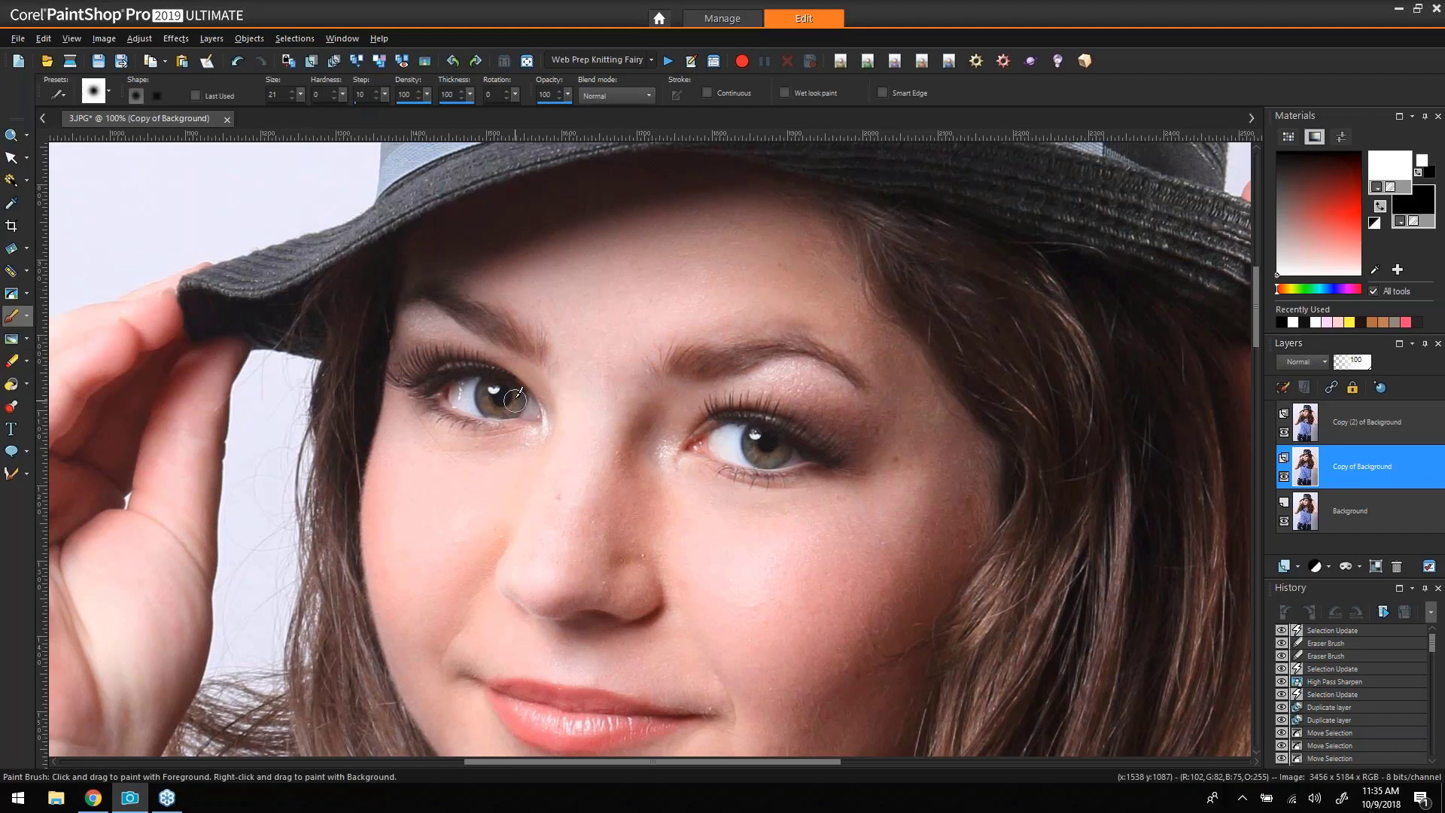
pyautogui.moveTo(503, 413); pyautogui.dragTo(524, 391)
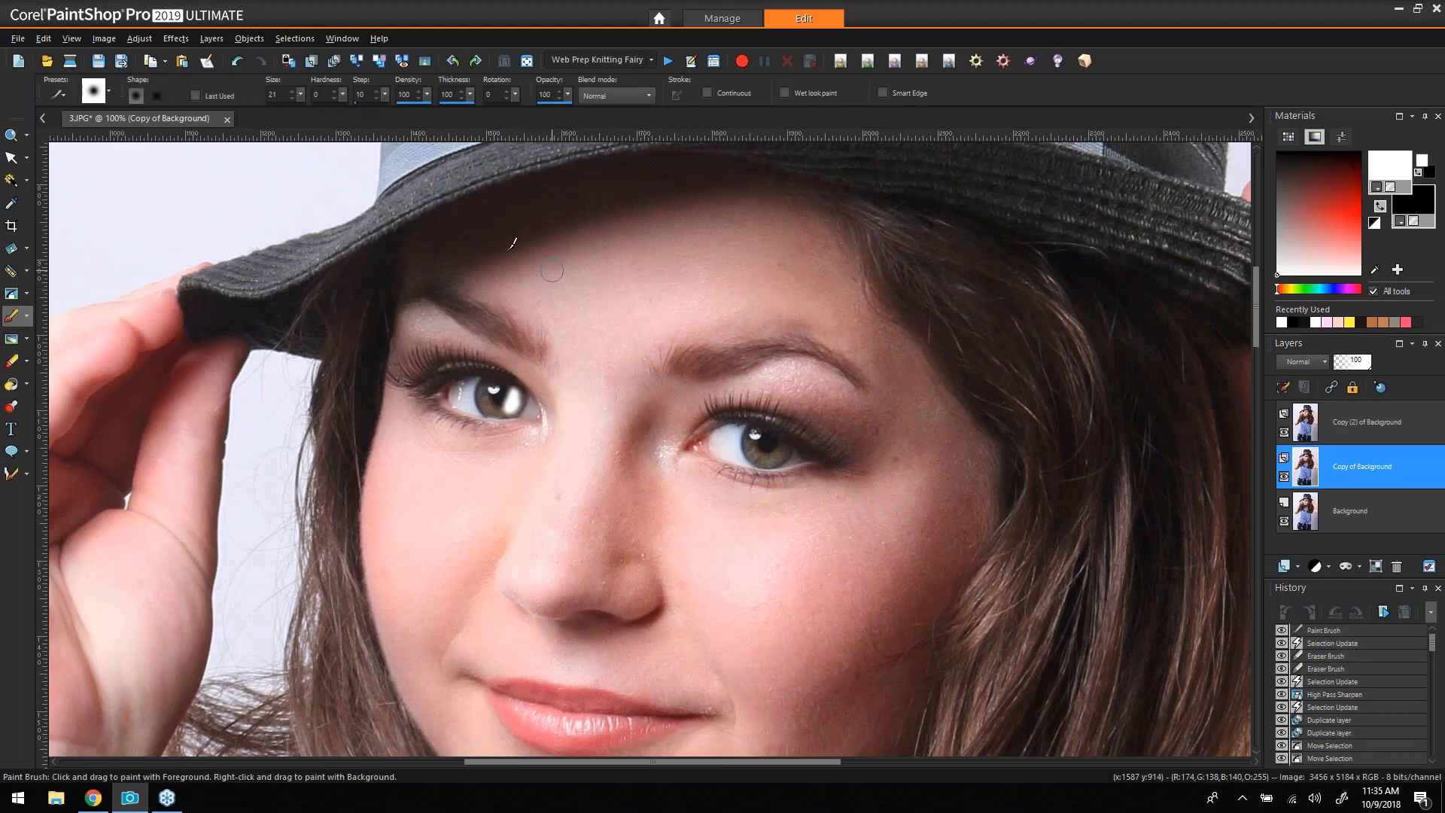
pyautogui.hotkey('ctrl', 'z')
pyautogui.moveTo(567, 94); pyautogui.dragTo(517, 119)
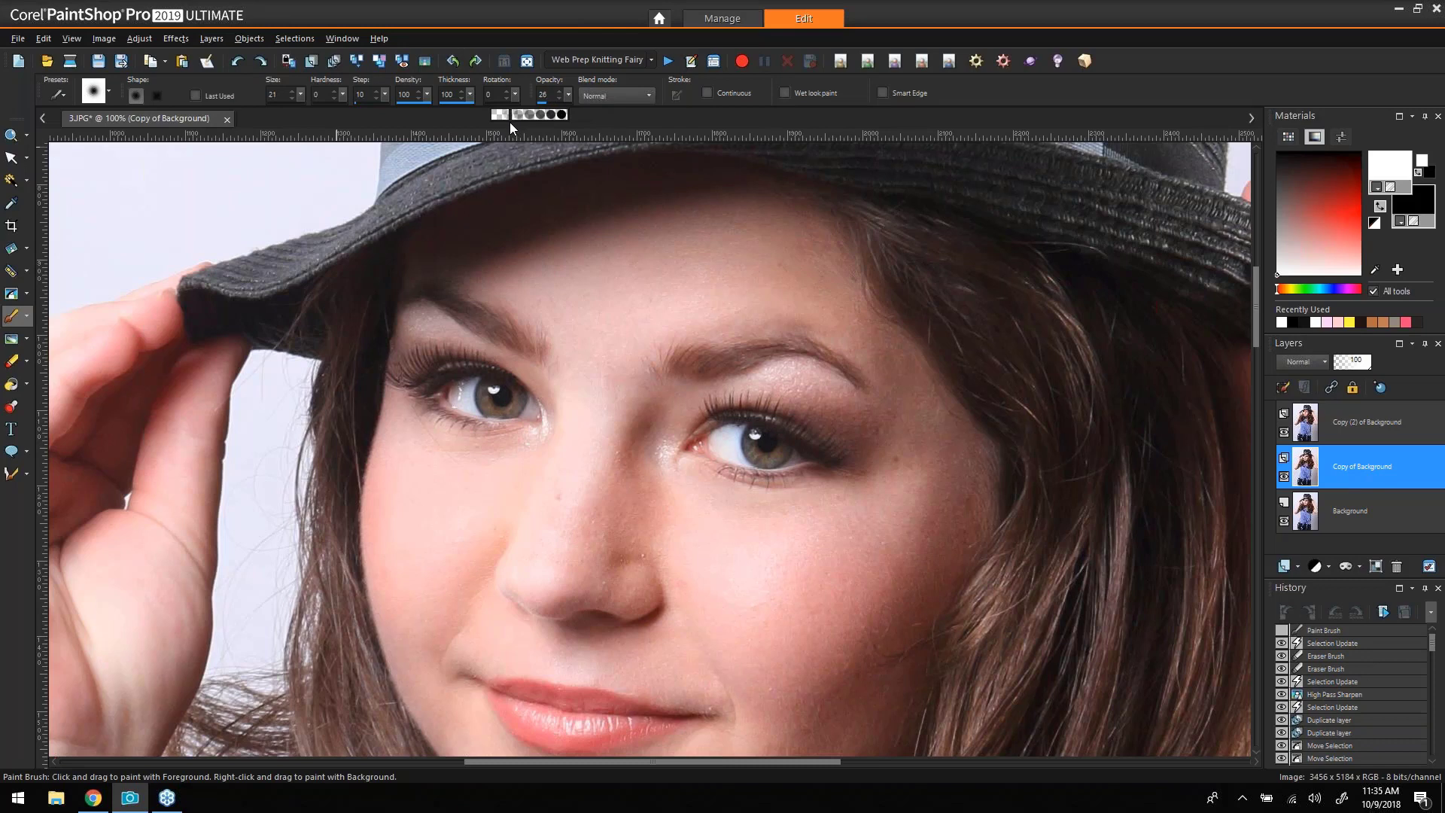
pyautogui.moveTo(506, 120); pyautogui.dragTo(506, 120)
pyautogui.click(602, 96)
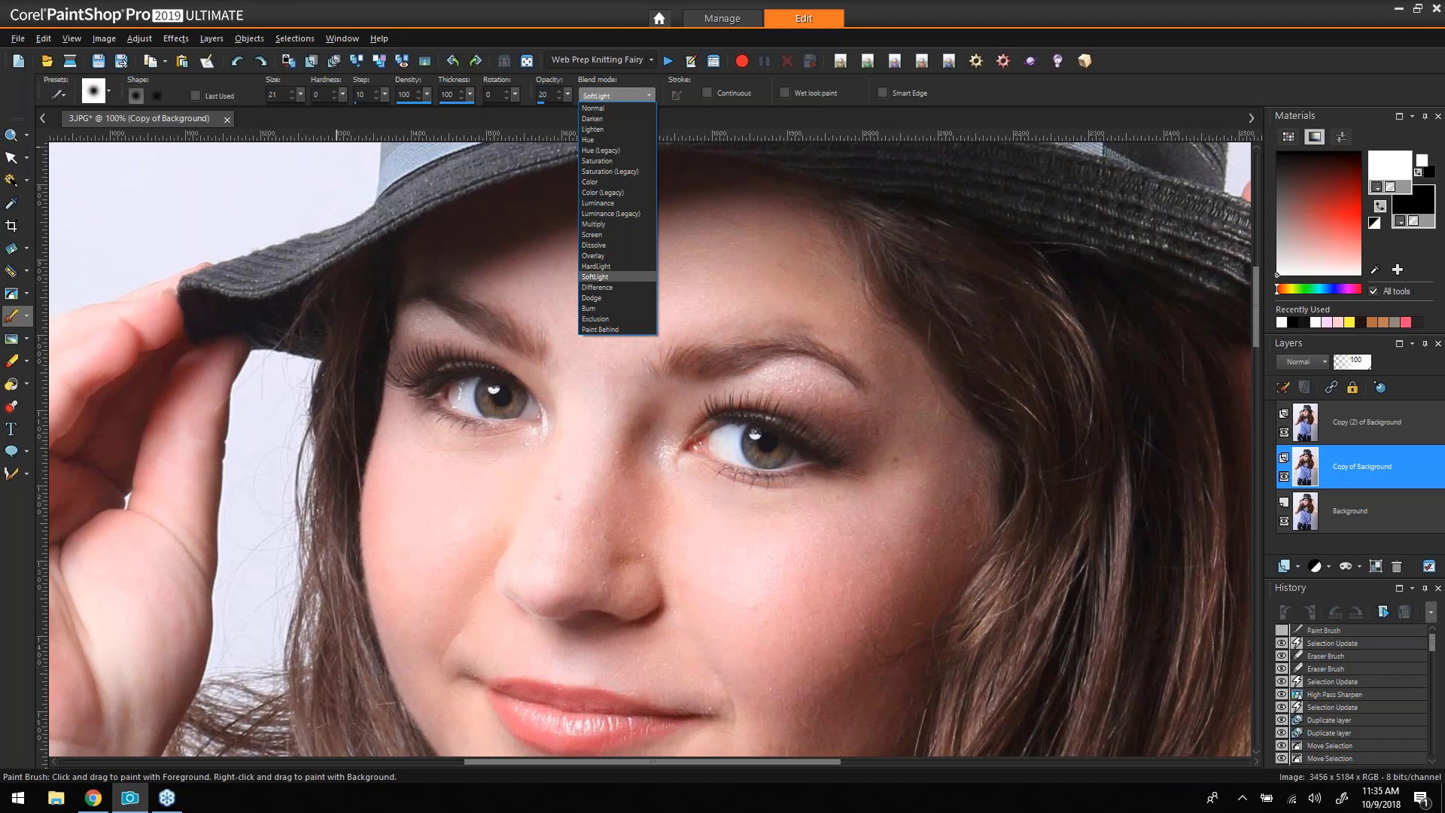
pyautogui.click(617, 276)
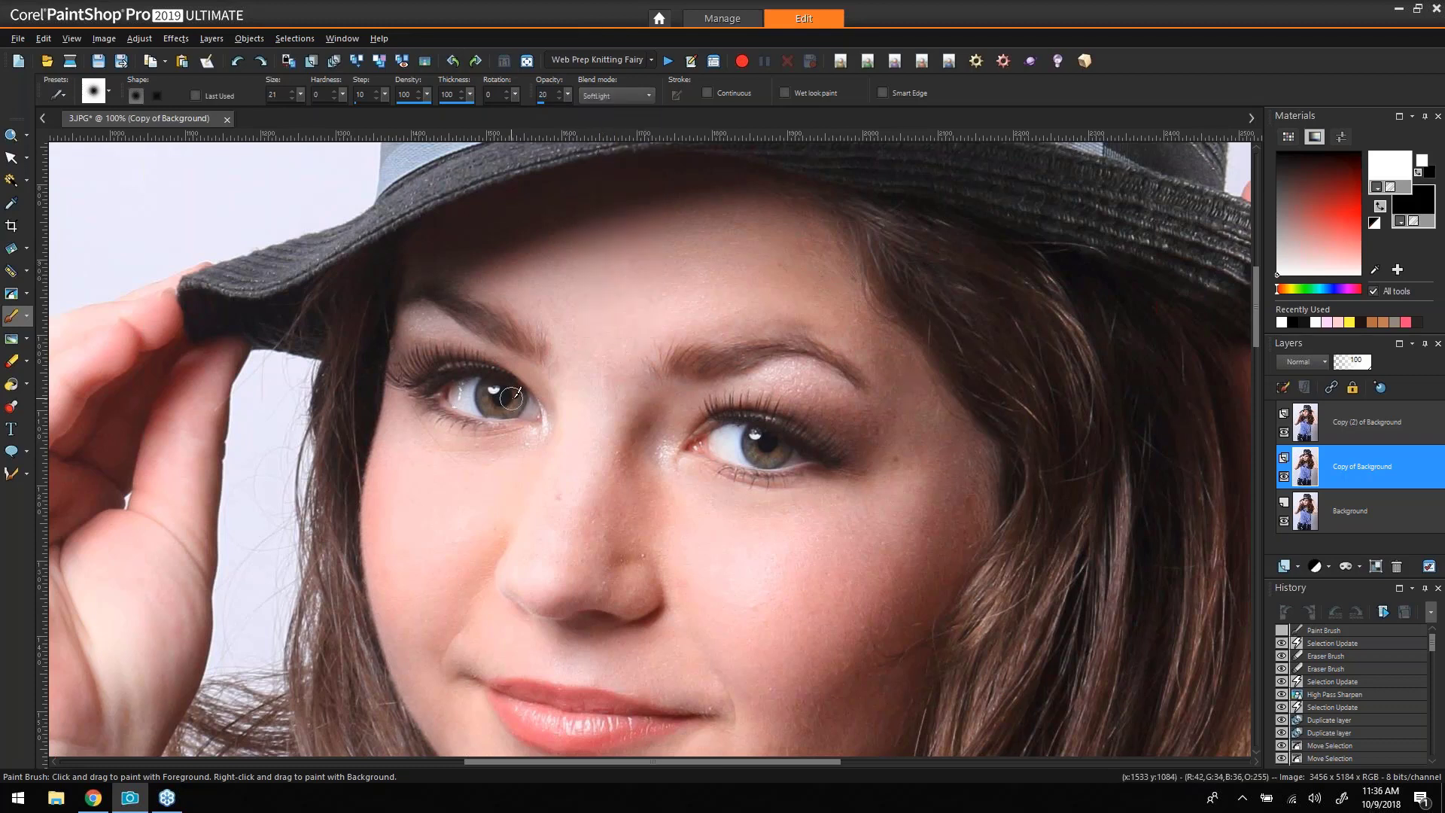
# Brighten the lower parts of both irises with soft white strokes of the size 21 Paint Brush.
pyautogui.moveTo(512, 401); pyautogui.dragTo(489, 409)
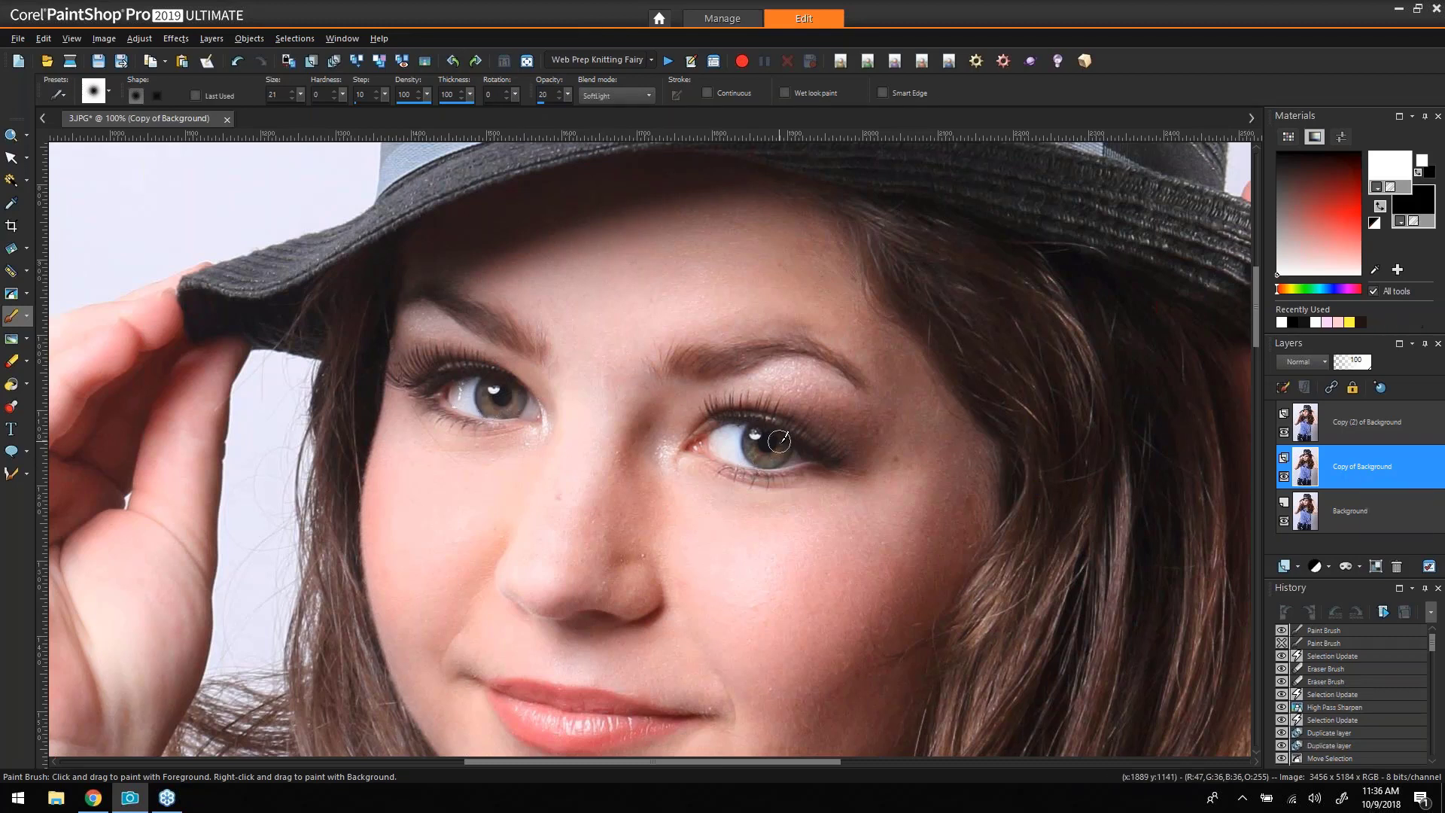
pyautogui.moveTo(779, 440)
pyautogui.mouseDown()
pyautogui.moveTo(795, 461)
pyautogui.moveTo(774, 454)
pyautogui.mouseUp()
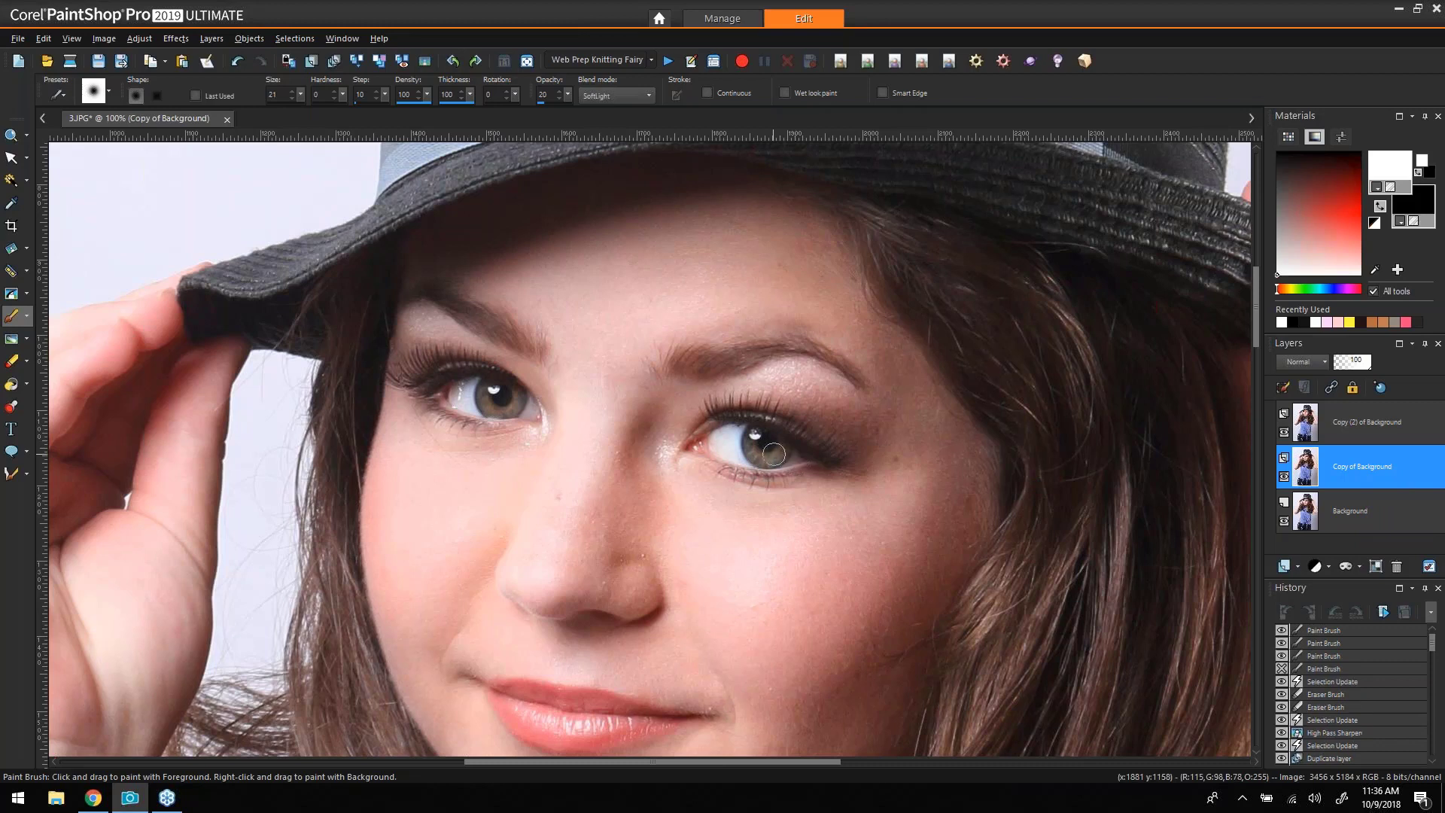
pyautogui.click(498, 411)
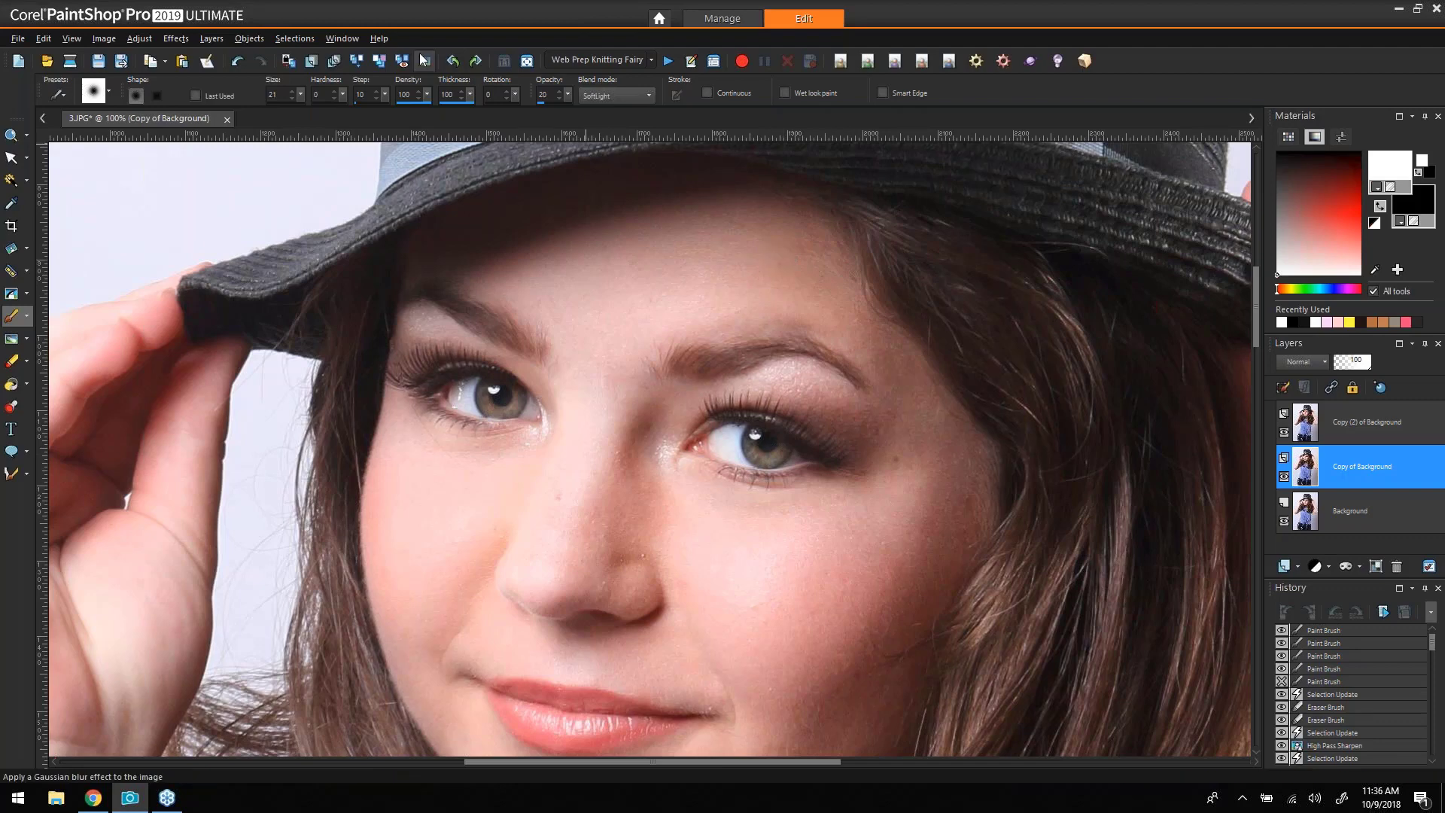
# Merge all layers of the portrait and duplicate the resulting Background layer.
pyautogui.click(379, 60)
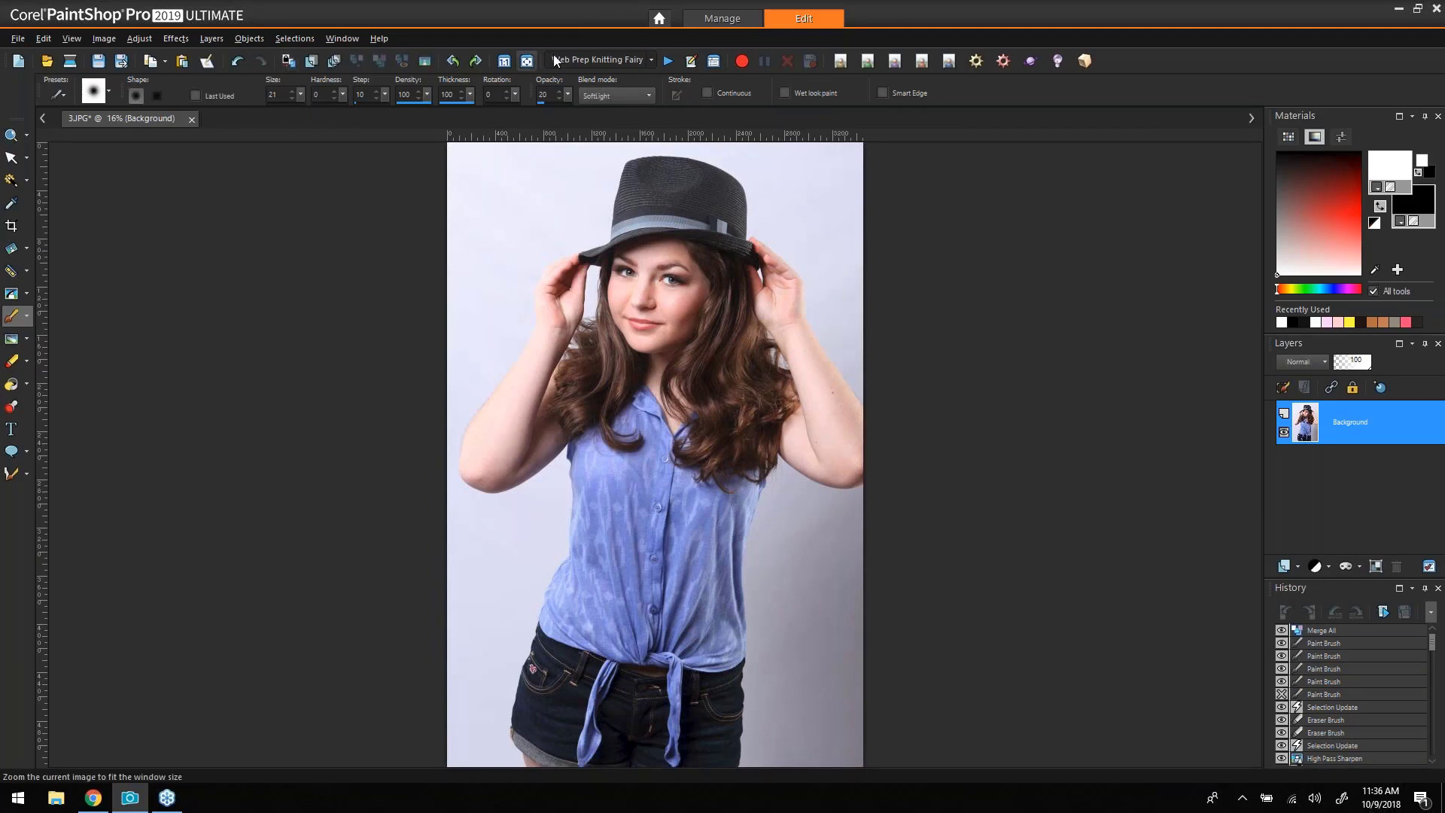
pyautogui.click(328, 64)
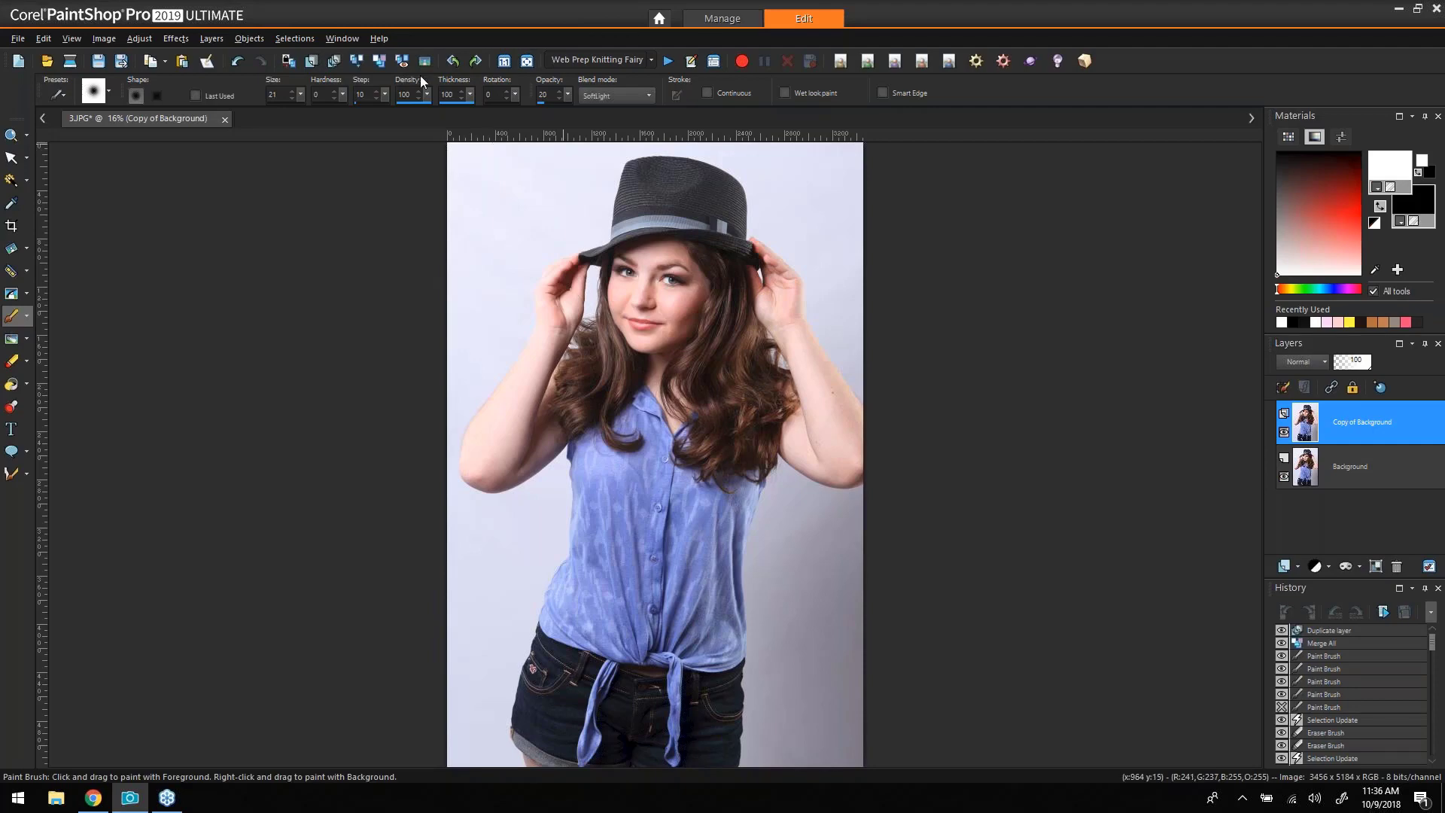
pyautogui.press('z')
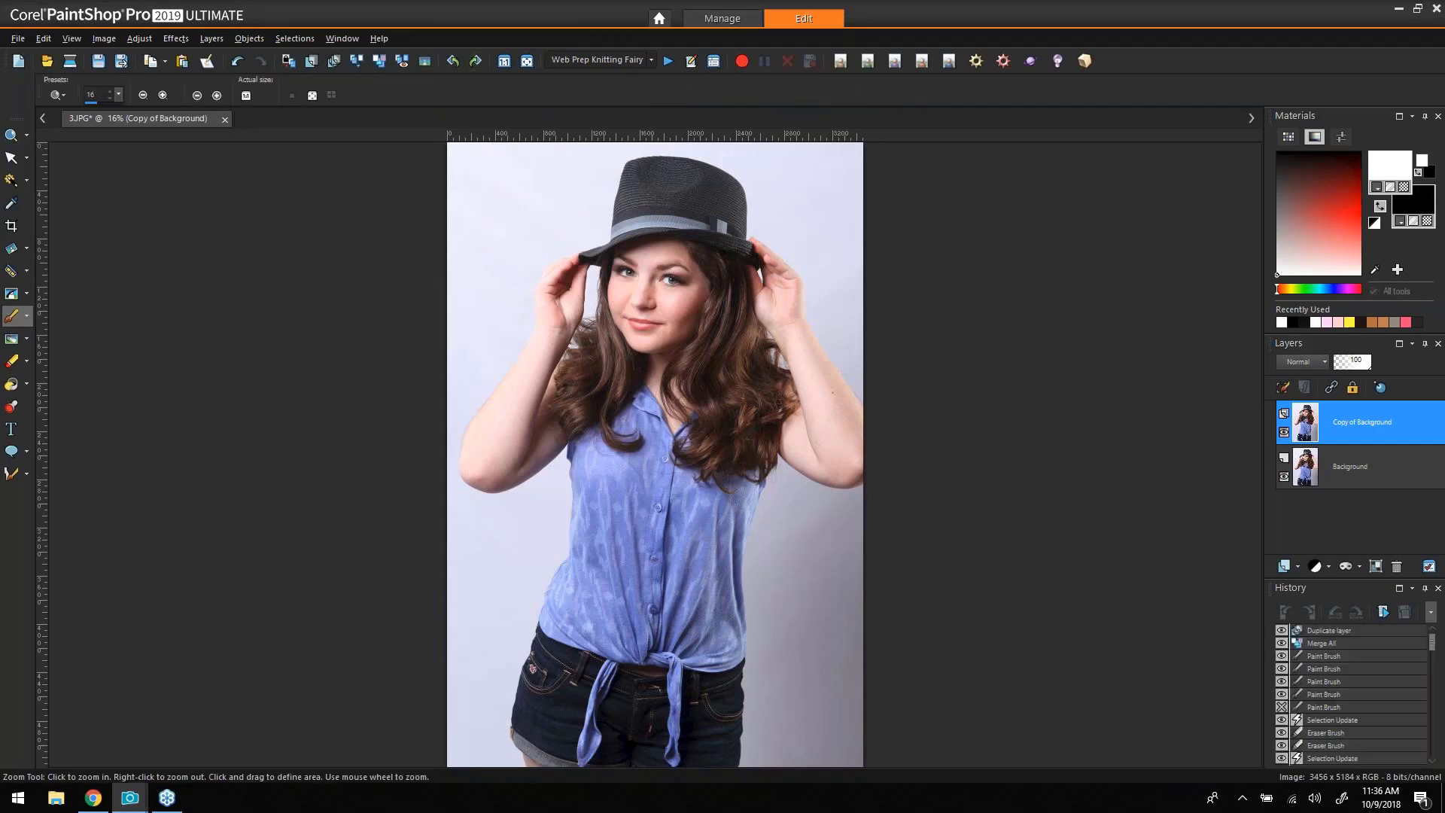
# Open the blue backdrop image 3b.JPG from the collection, copy it, and close the file.
pyautogui.click(722, 19)
pyautogui.click(605, 717)
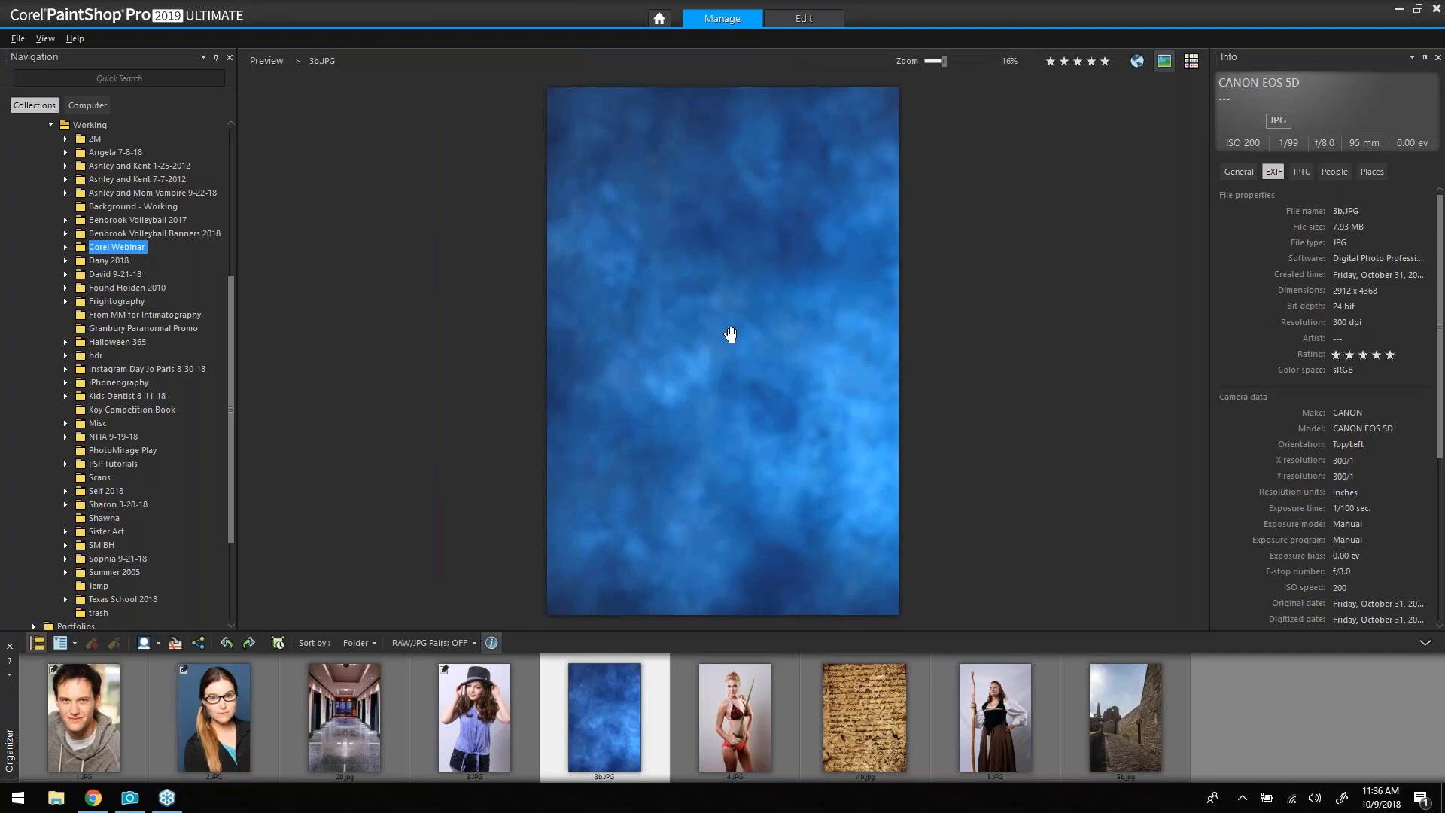
pyautogui.click(811, 19)
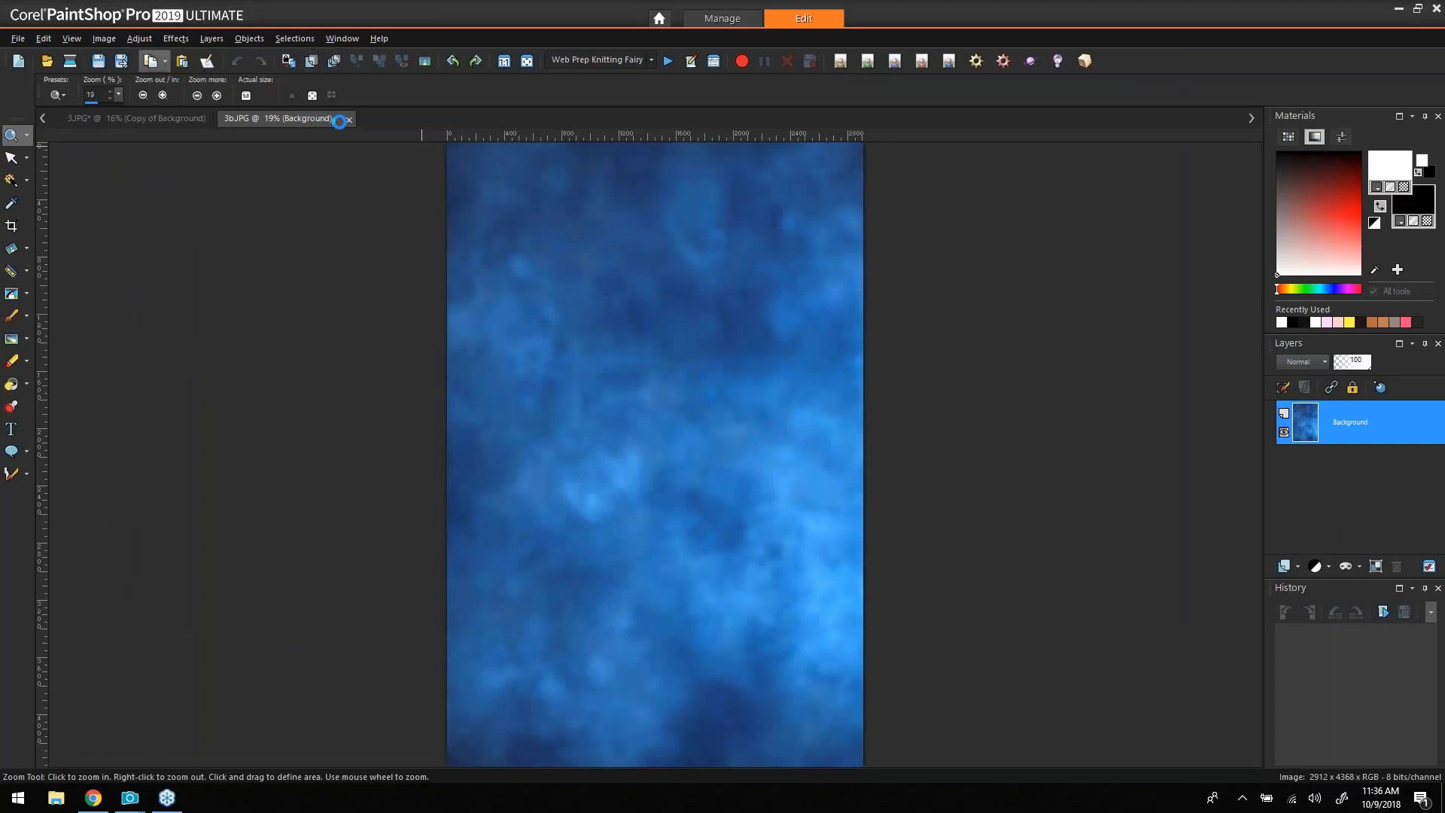
pyautogui.click(348, 119)
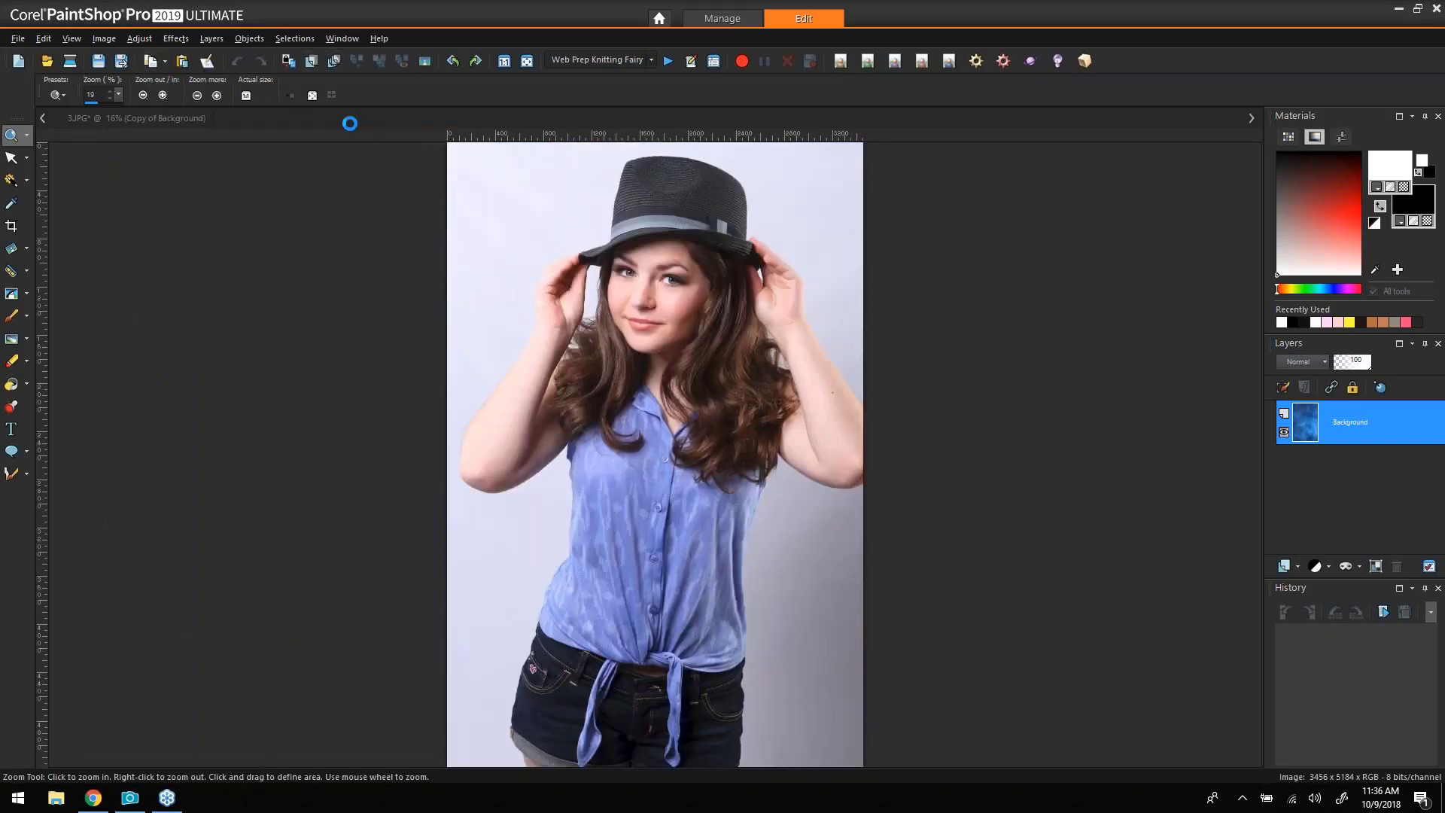
# Paste the copied backdrop as a new layer directly above Background and fit it over the whole canvas with the Pick tool.
pyautogui.click(1369, 458)
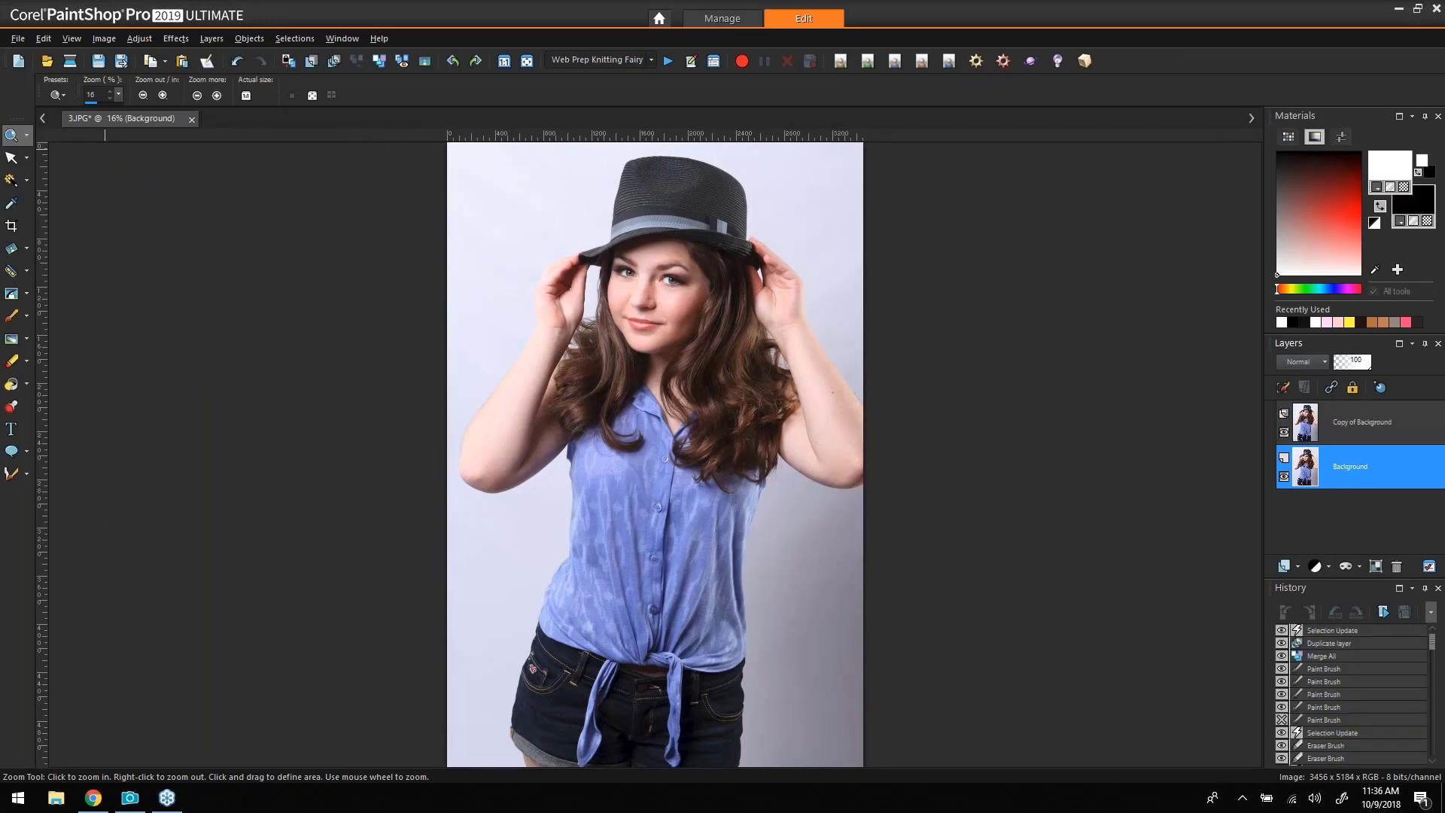
pyautogui.click(182, 62)
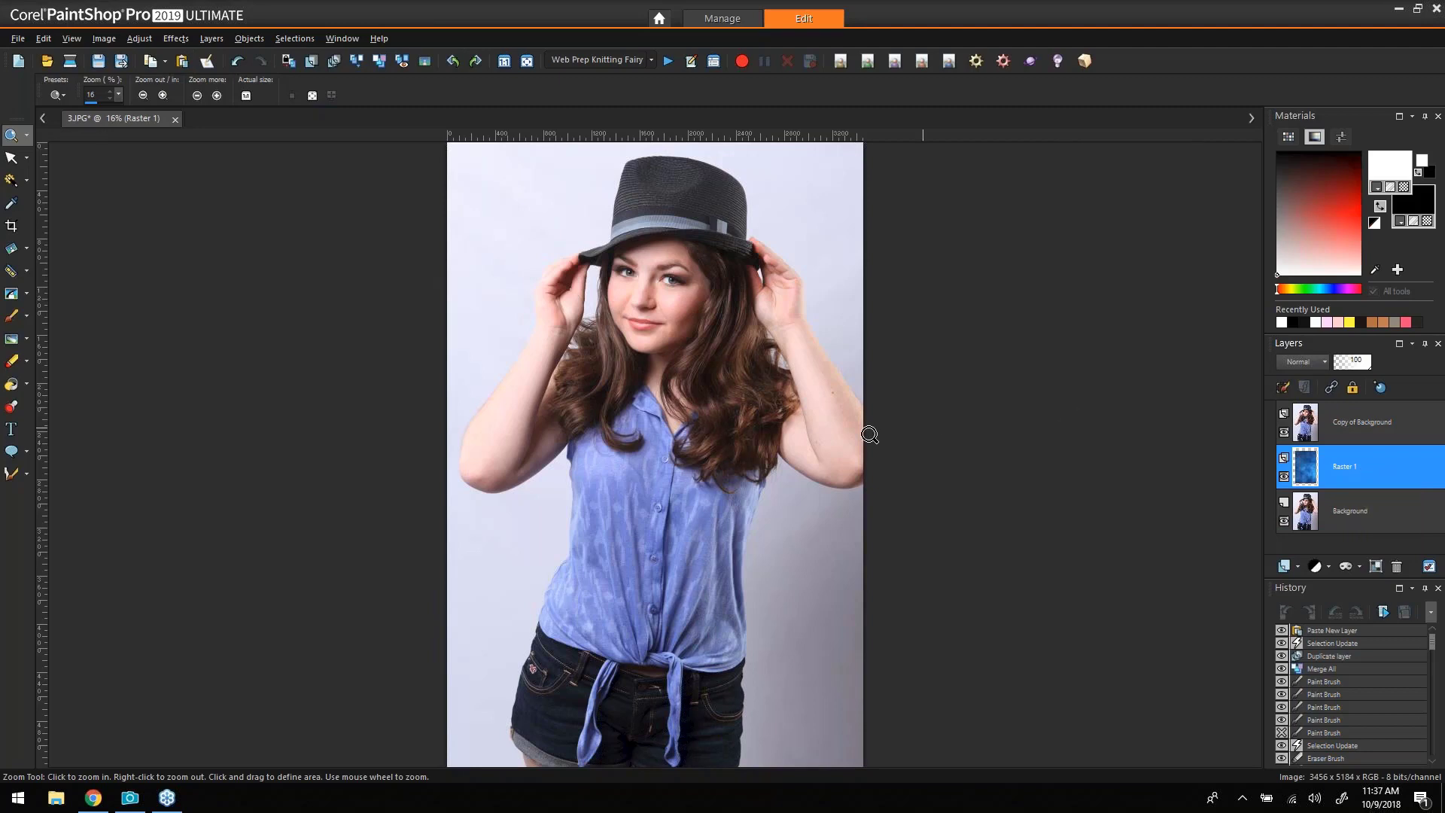
pyautogui.click(11, 158)
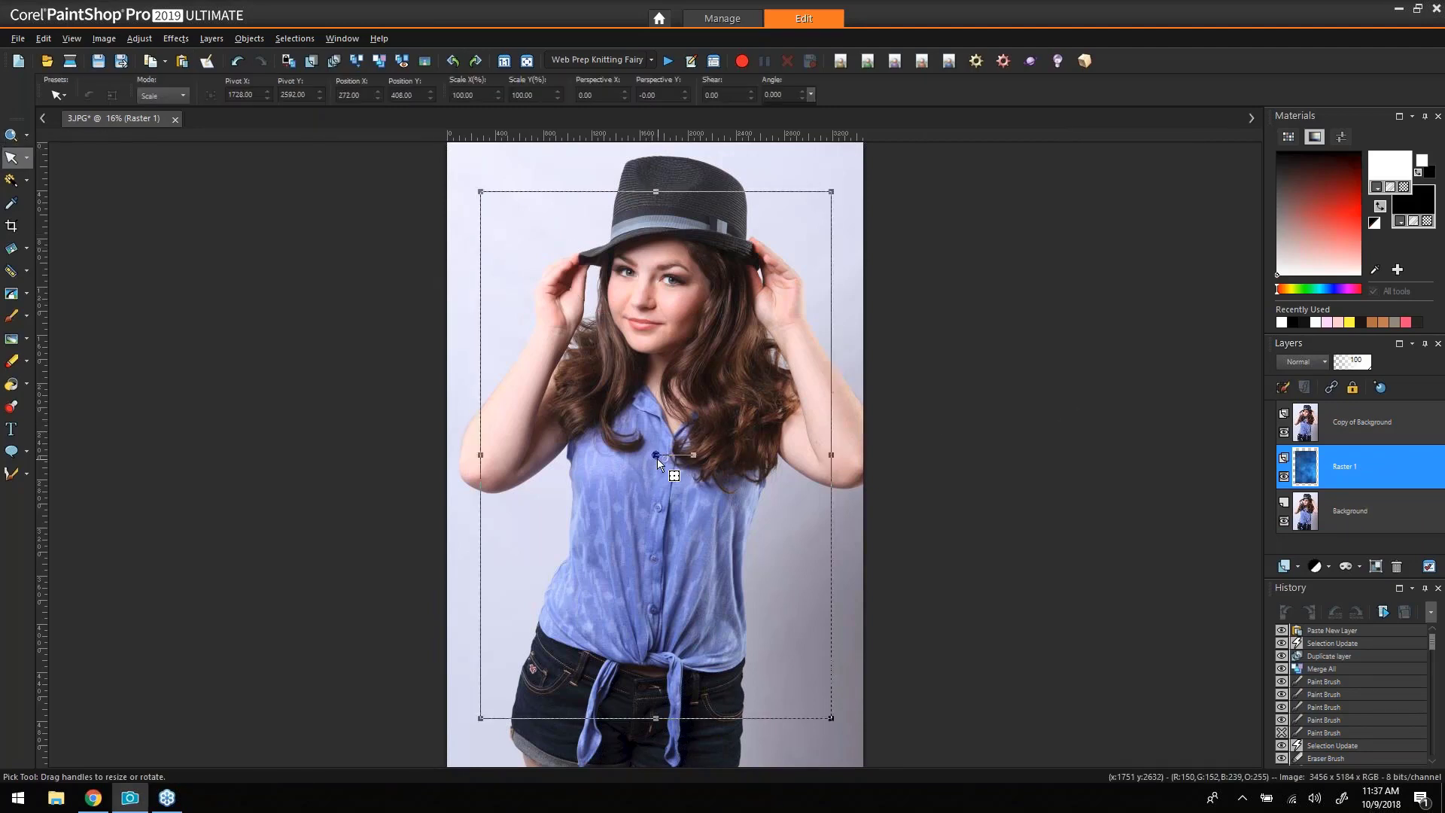
pyautogui.moveTo(657, 457); pyautogui.dragTo(594, 367)
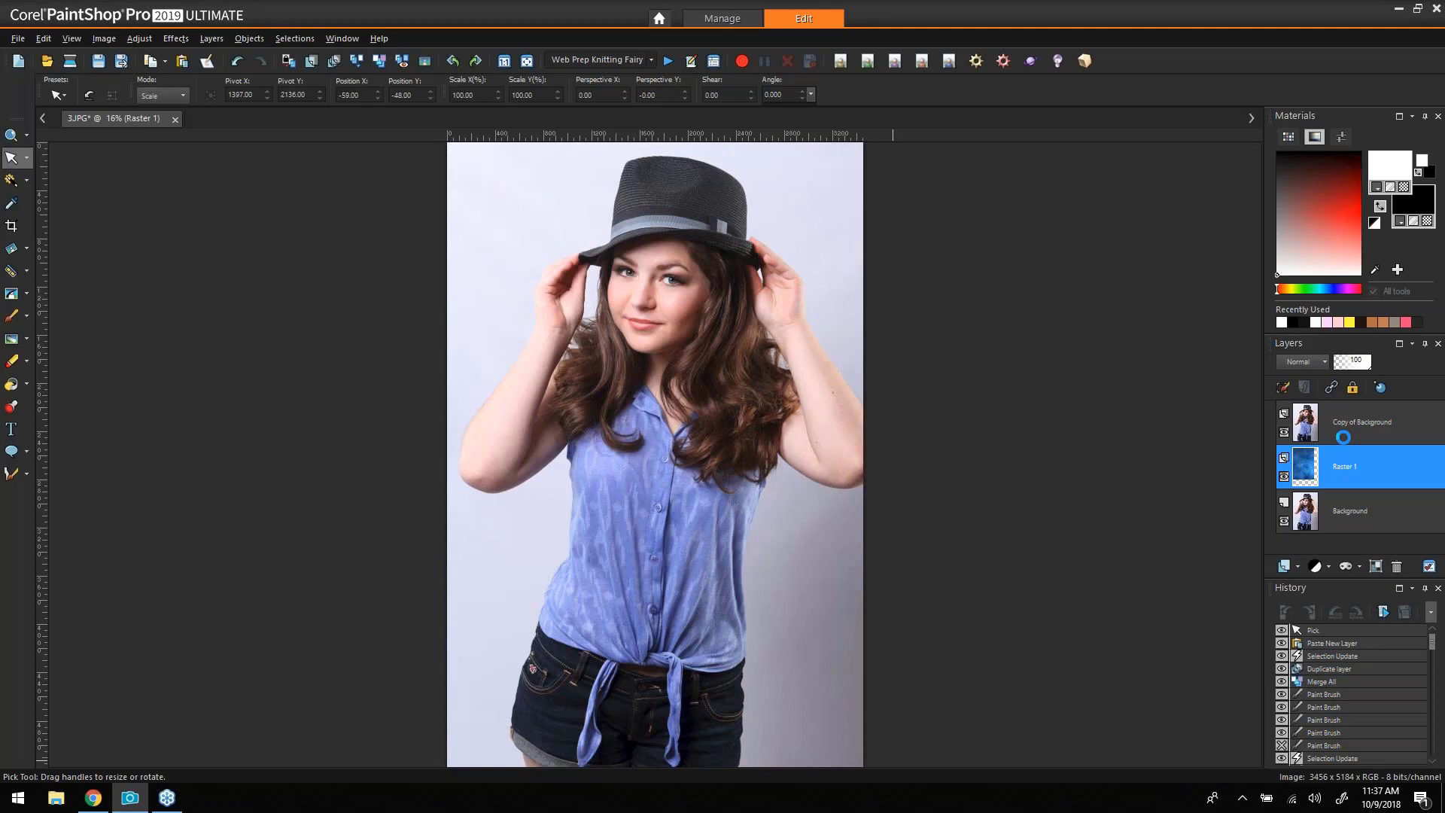
# Outline the woman's outer edge on the Copy of Background layer in the Object Extractor with brush size 81.
pyautogui.click(1412, 424)
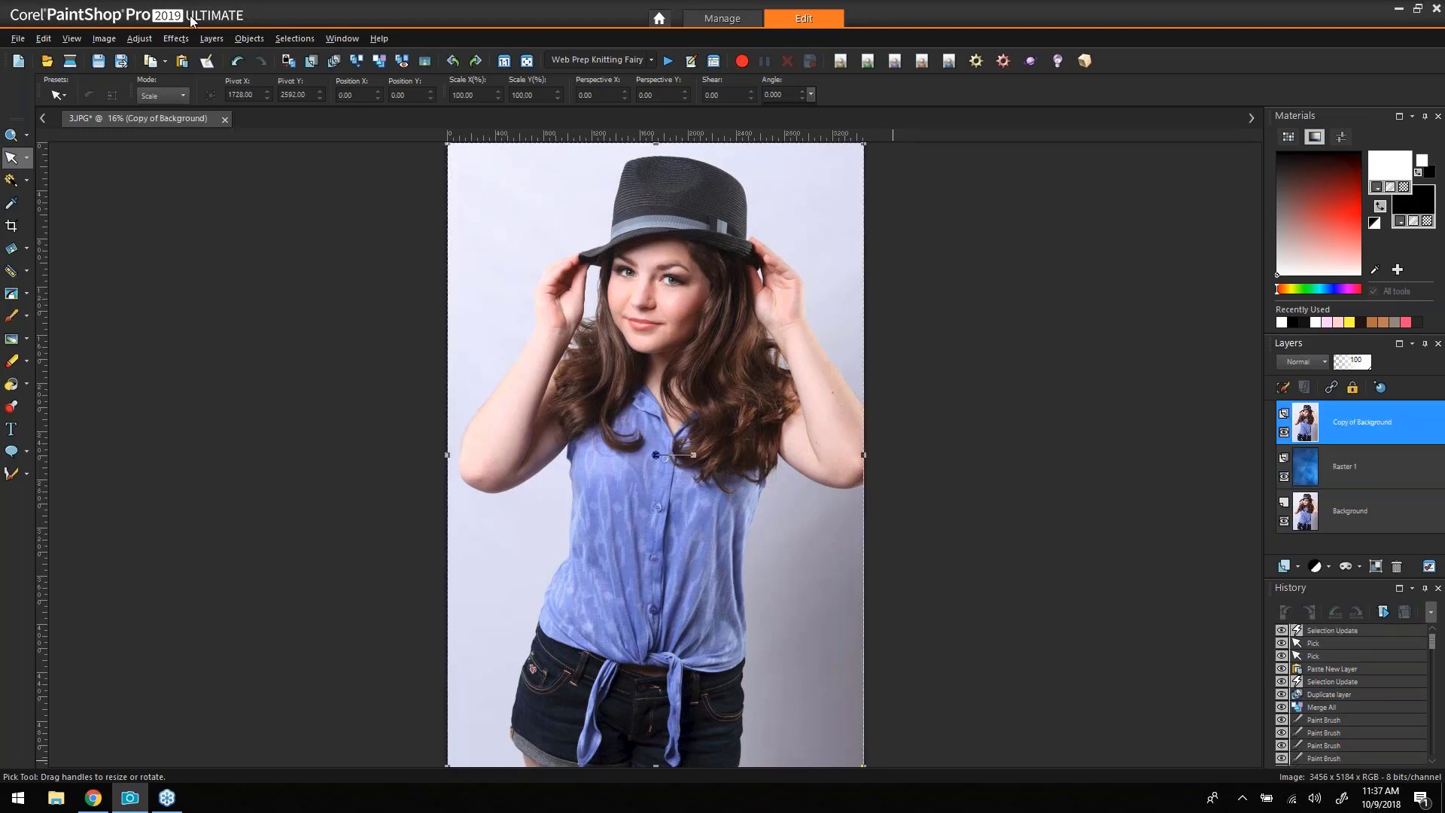
pyautogui.click(175, 39)
pyautogui.moveTo(135, 39)
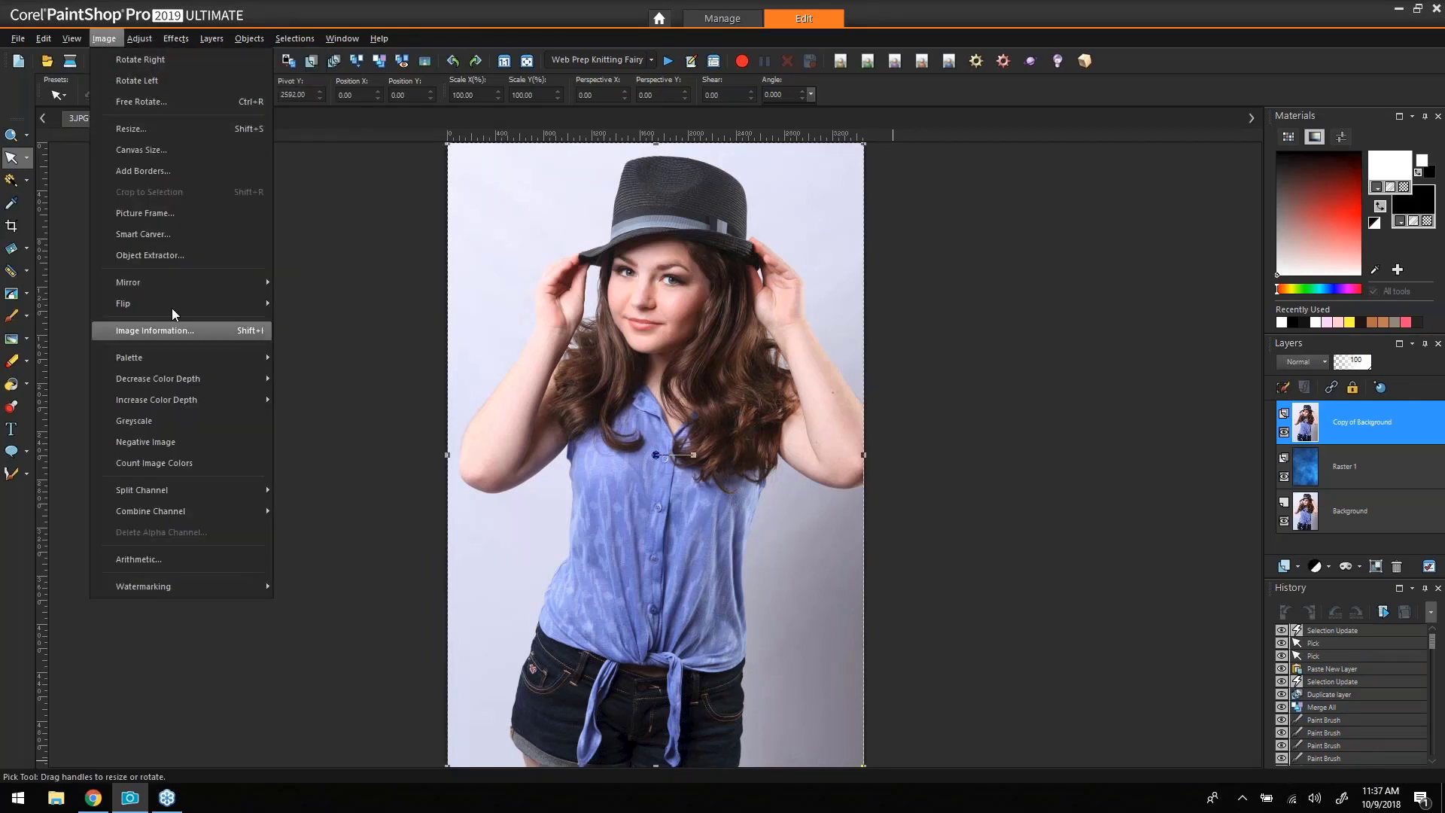
pyautogui.click(178, 257)
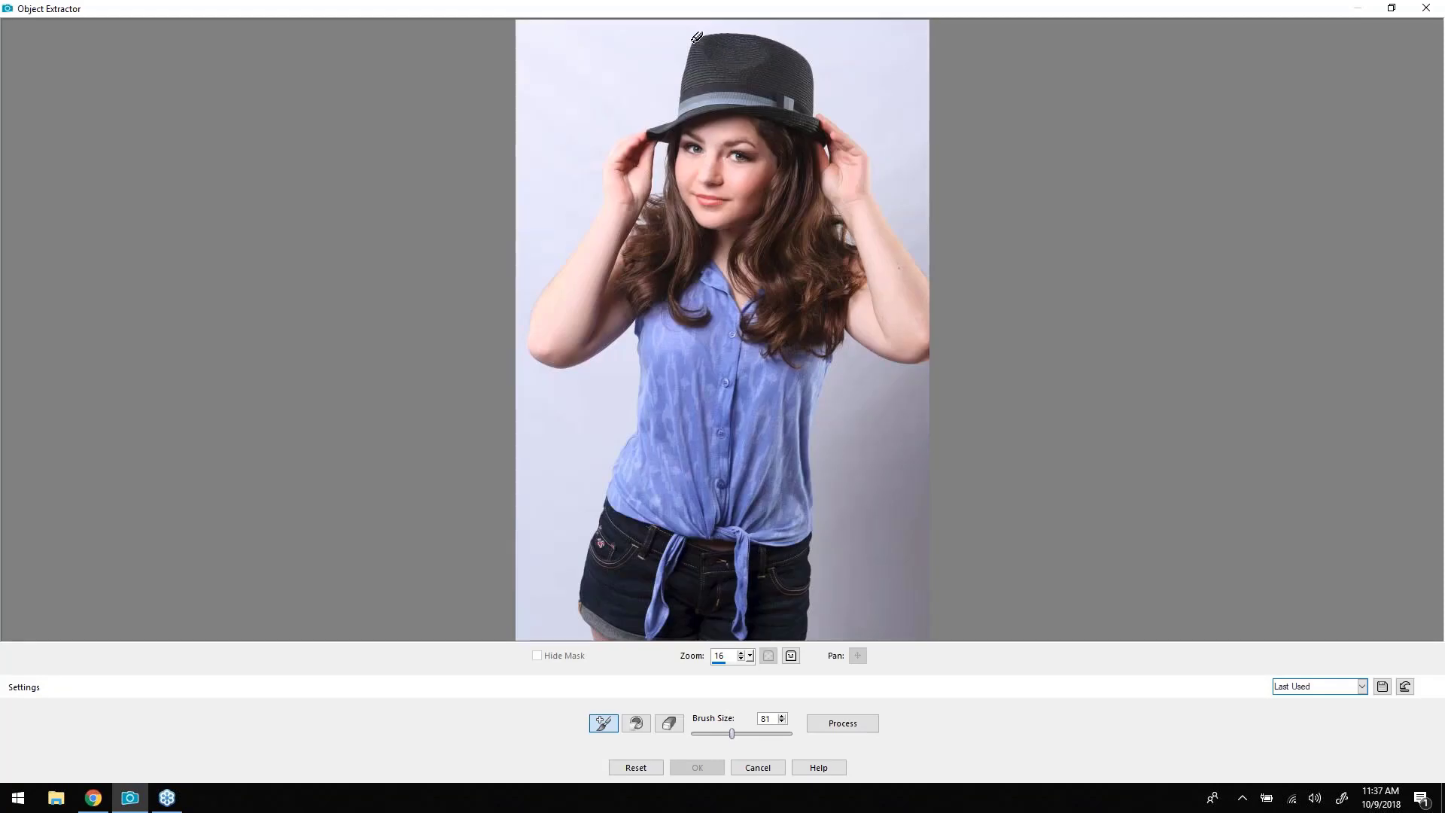
pyautogui.moveTo(696, 37)
pyautogui.mouseDown()
pyautogui.moveTo(678, 113)
pyautogui.moveTo(621, 140)
pyautogui.moveTo(526, 339)
pyautogui.moveTo(547, 359)
pyautogui.moveTo(586, 360)
pyautogui.moveTo(636, 317)
pyautogui.moveTo(638, 421)
pyautogui.moveTo(580, 597)
pyautogui.moveTo(594, 657)
pyautogui.mouseUp()
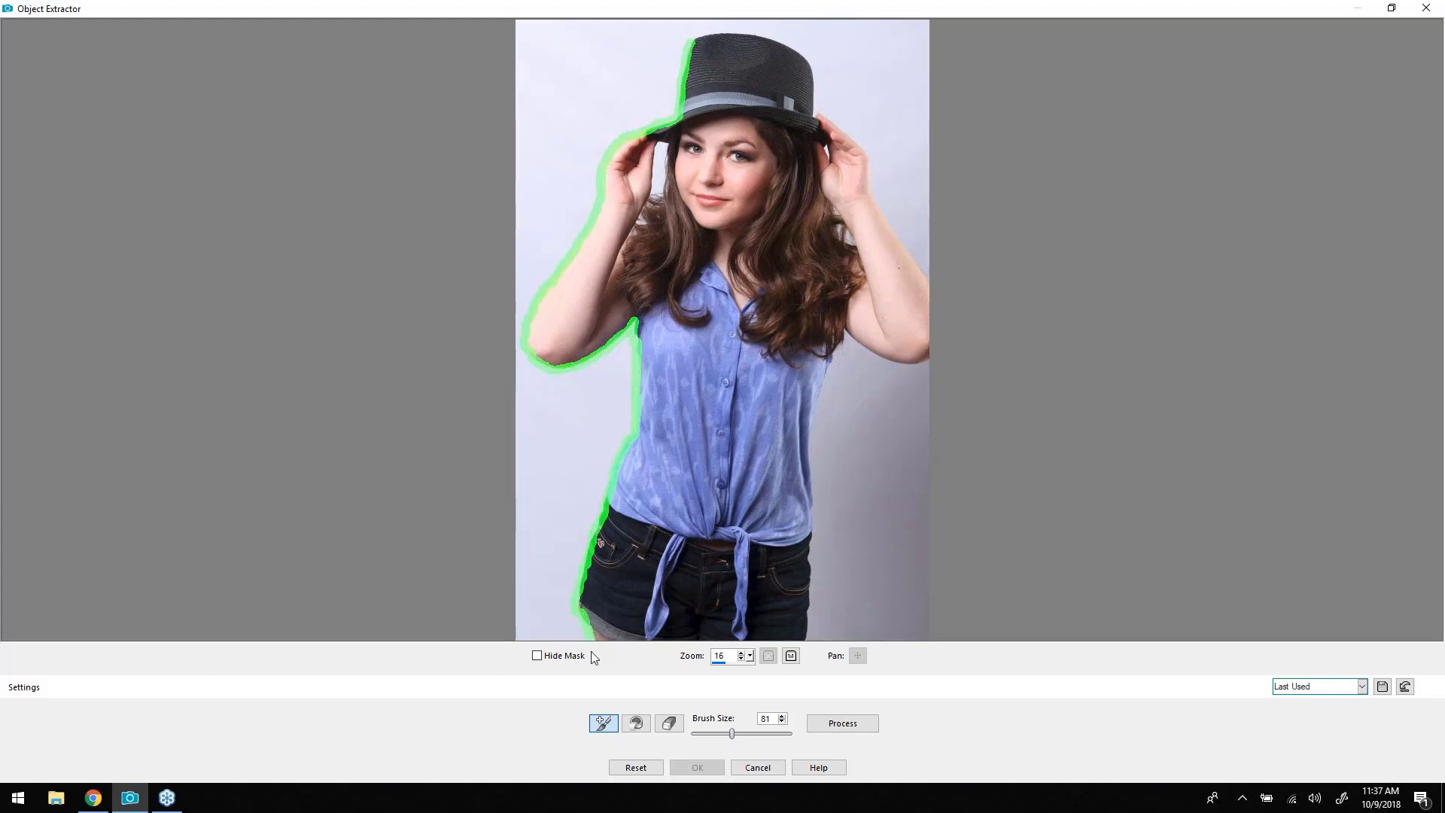
pyautogui.moveTo(812, 530); pyautogui.dragTo(808, 652)
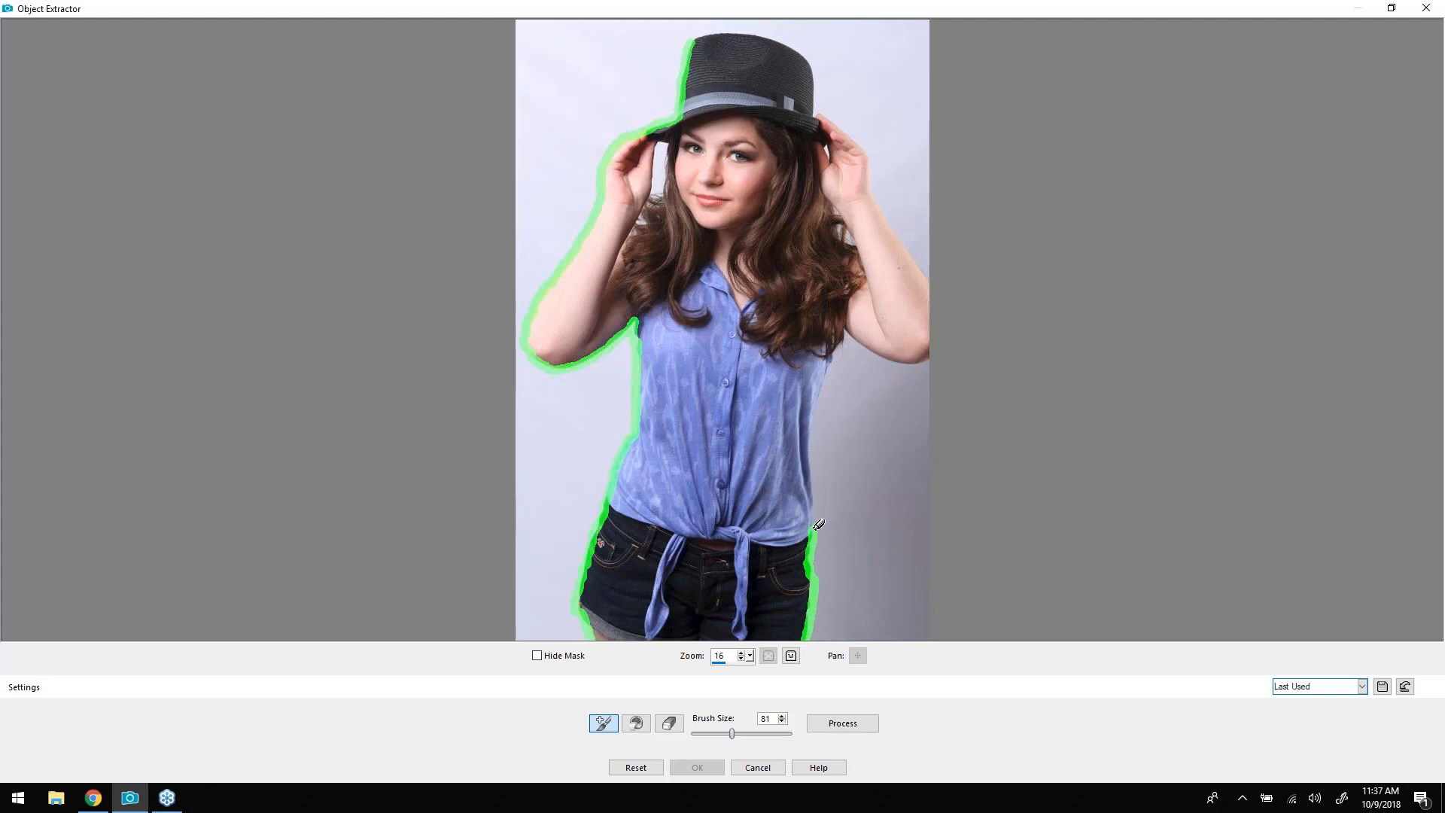
pyautogui.moveTo(819, 524)
pyautogui.mouseDown()
pyautogui.moveTo(816, 419)
pyautogui.moveTo(848, 331)
pyautogui.moveTo(893, 357)
pyautogui.moveTo(937, 355)
pyautogui.moveTo(877, 351)
pyautogui.mouseUp()
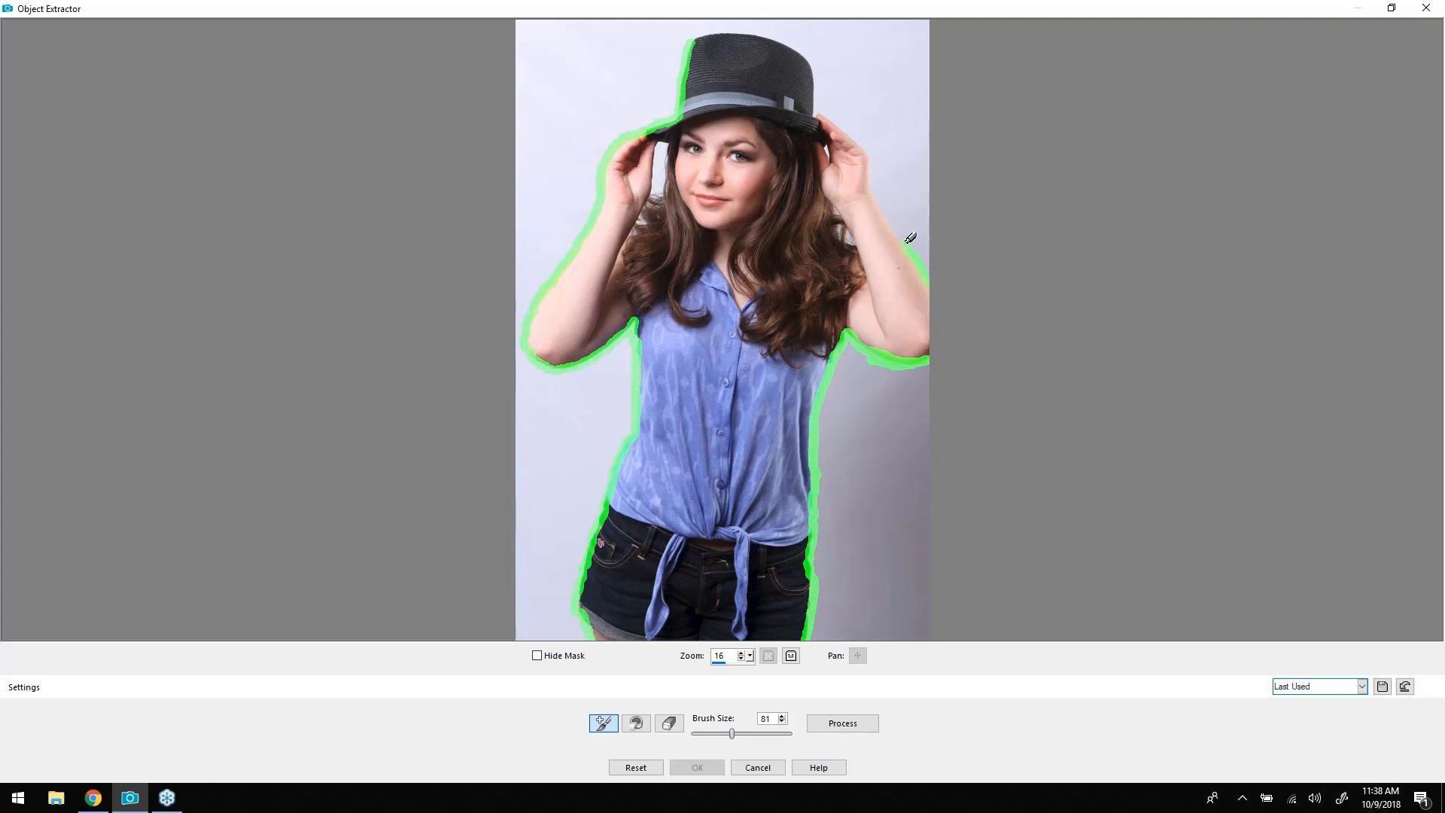
pyautogui.moveTo(911, 239); pyautogui.dragTo(872, 185)
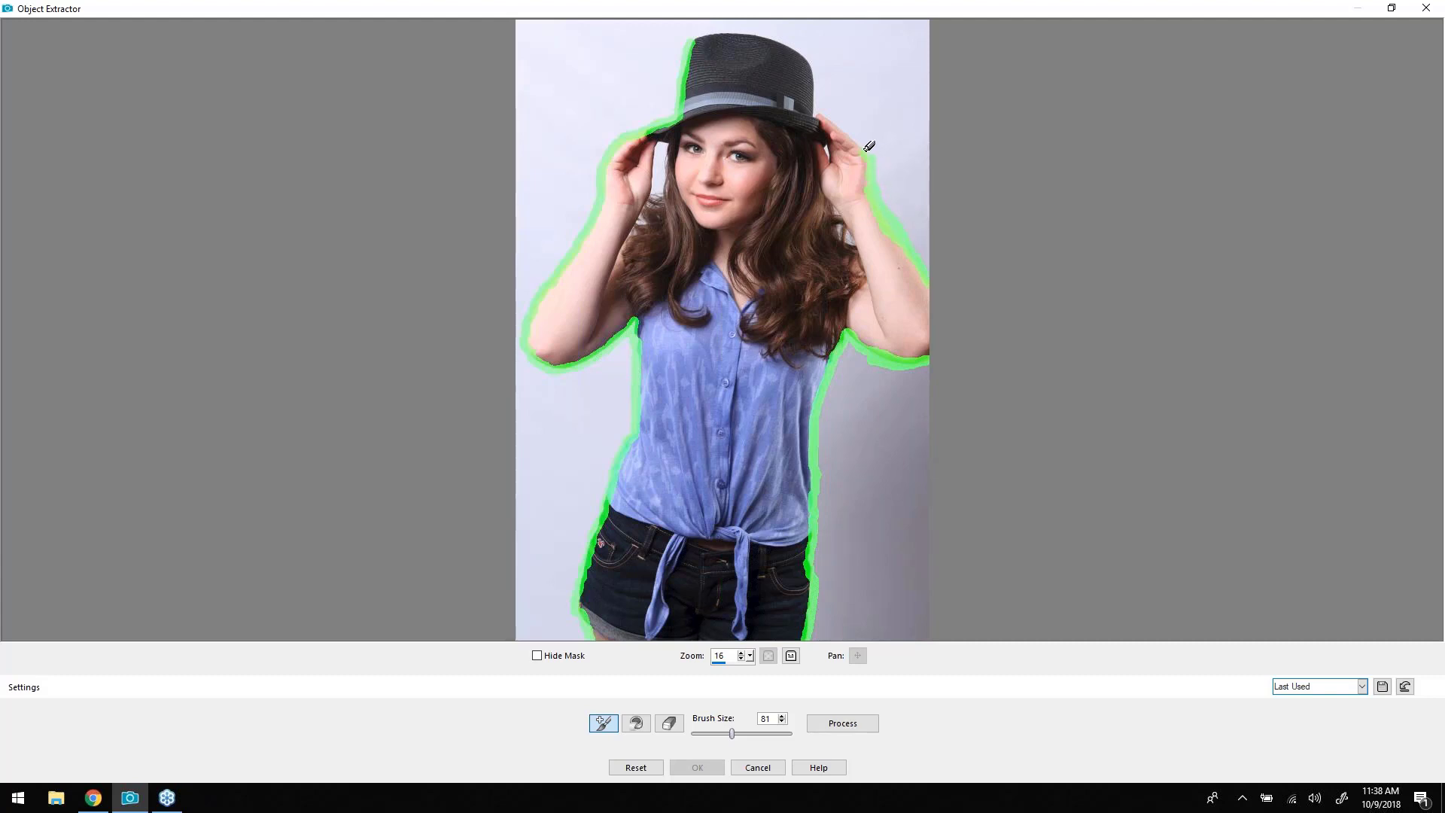
pyautogui.moveTo(869, 146)
pyautogui.mouseDown()
pyautogui.moveTo(827, 112)
pyautogui.moveTo(815, 56)
pyautogui.moveTo(747, 28)
pyautogui.moveTo(693, 36)
pyautogui.mouseUp()
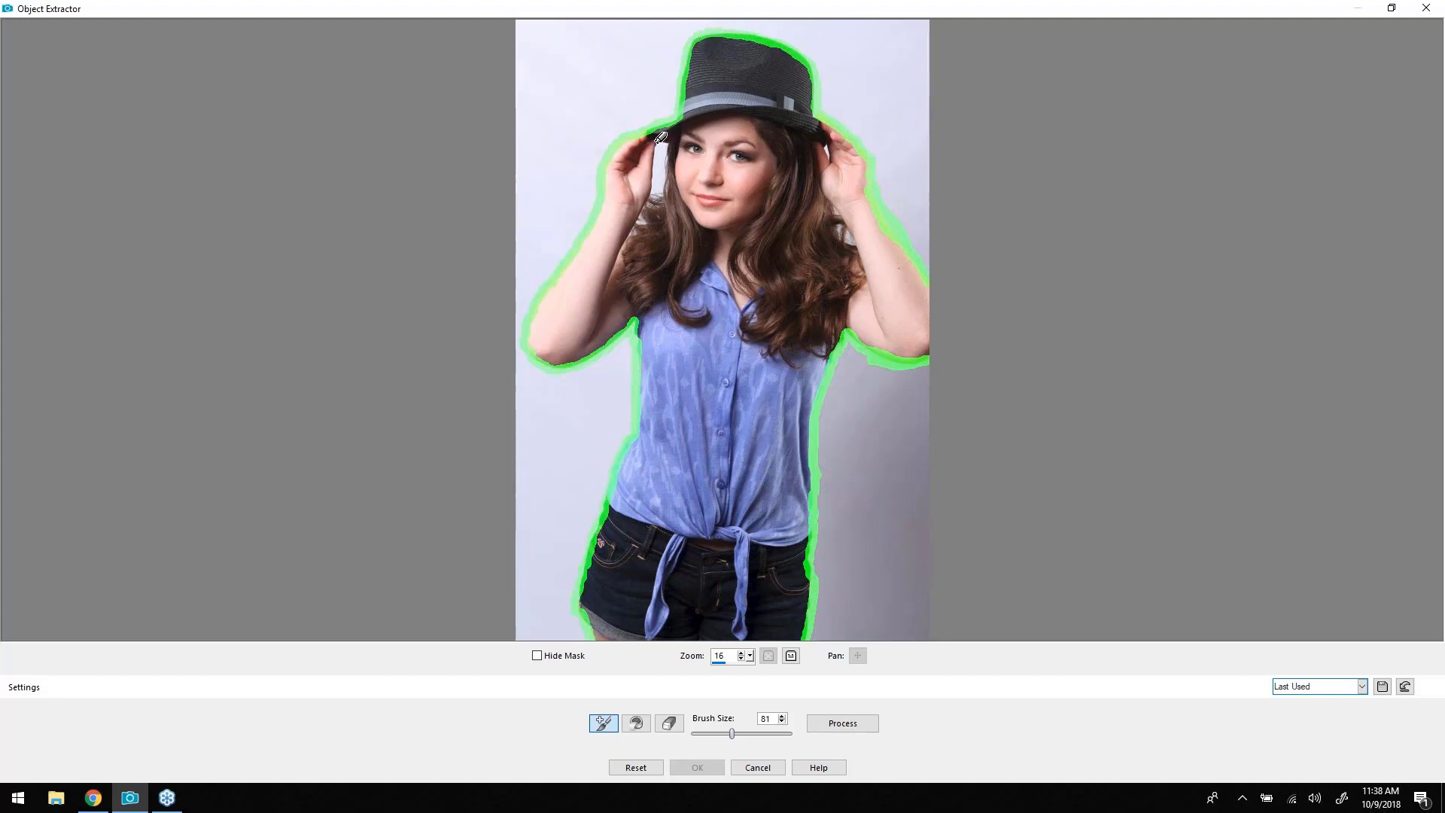
# Mark the background gaps between the hands, arms and hair on both sides of the head.
pyautogui.moveTo(660, 138)
pyautogui.mouseDown()
pyautogui.moveTo(658, 199)
pyautogui.moveTo(670, 137)
pyautogui.mouseUp()
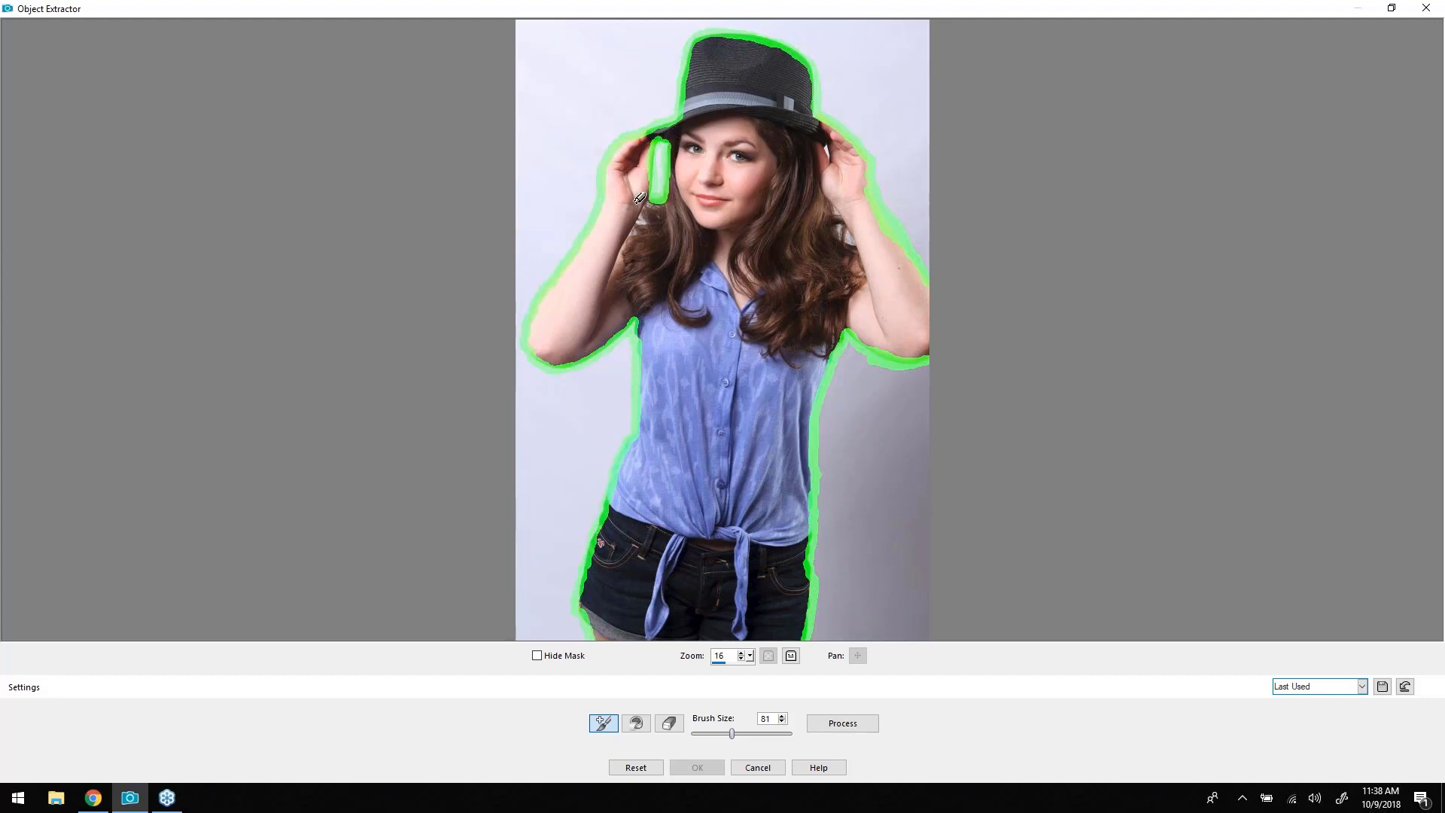
pyautogui.moveTo(638, 217)
pyautogui.mouseDown()
pyautogui.moveTo(652, 218)
pyautogui.moveTo(629, 241)
pyautogui.moveTo(645, 214)
pyautogui.mouseUp()
pyautogui.moveTo(832, 138); pyautogui.dragTo(861, 239)
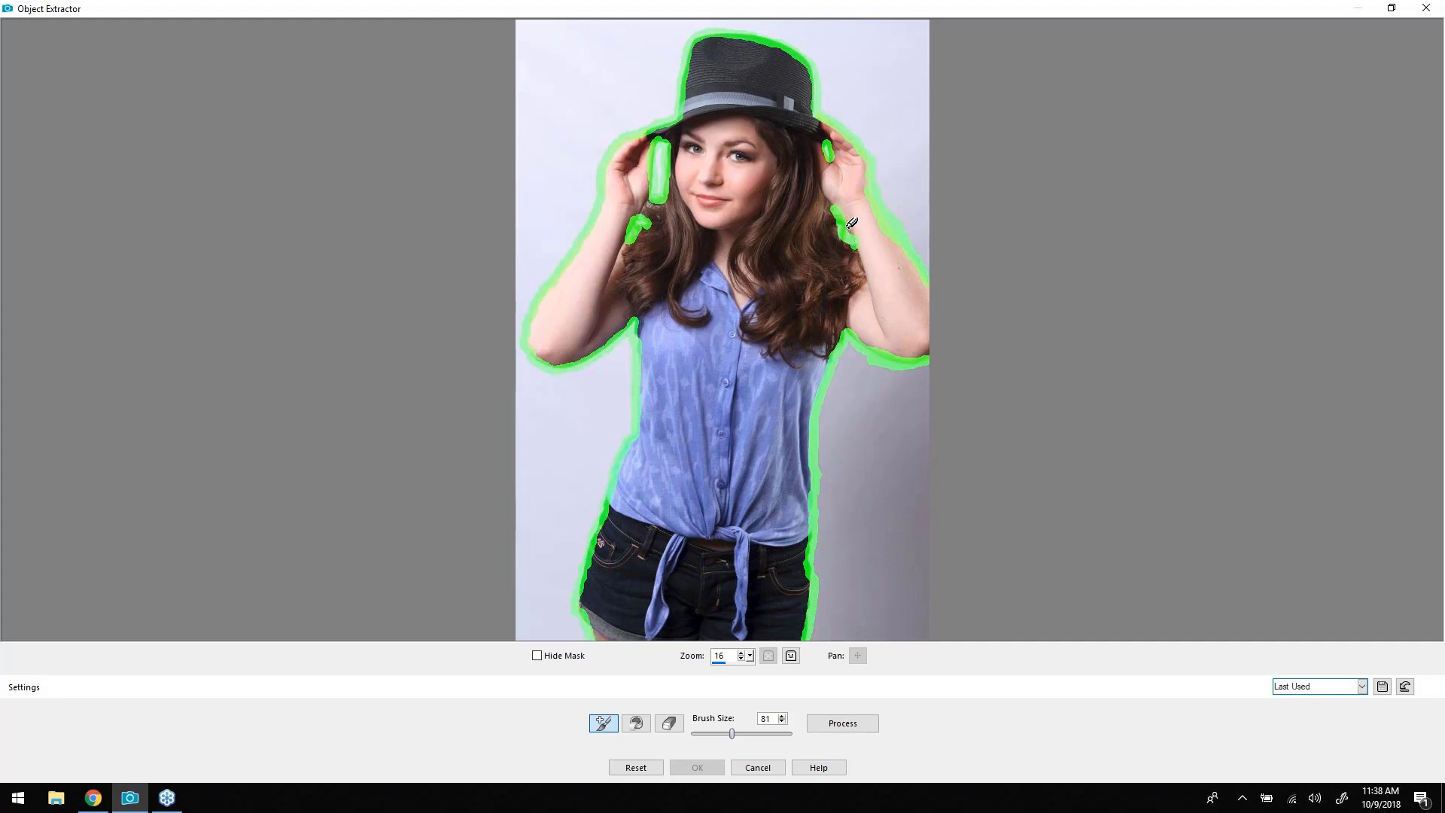
# Fill the outlined woman as the area to keep, then process and apply the extraction.
pyautogui.click(637, 726)
pyautogui.click(883, 337)
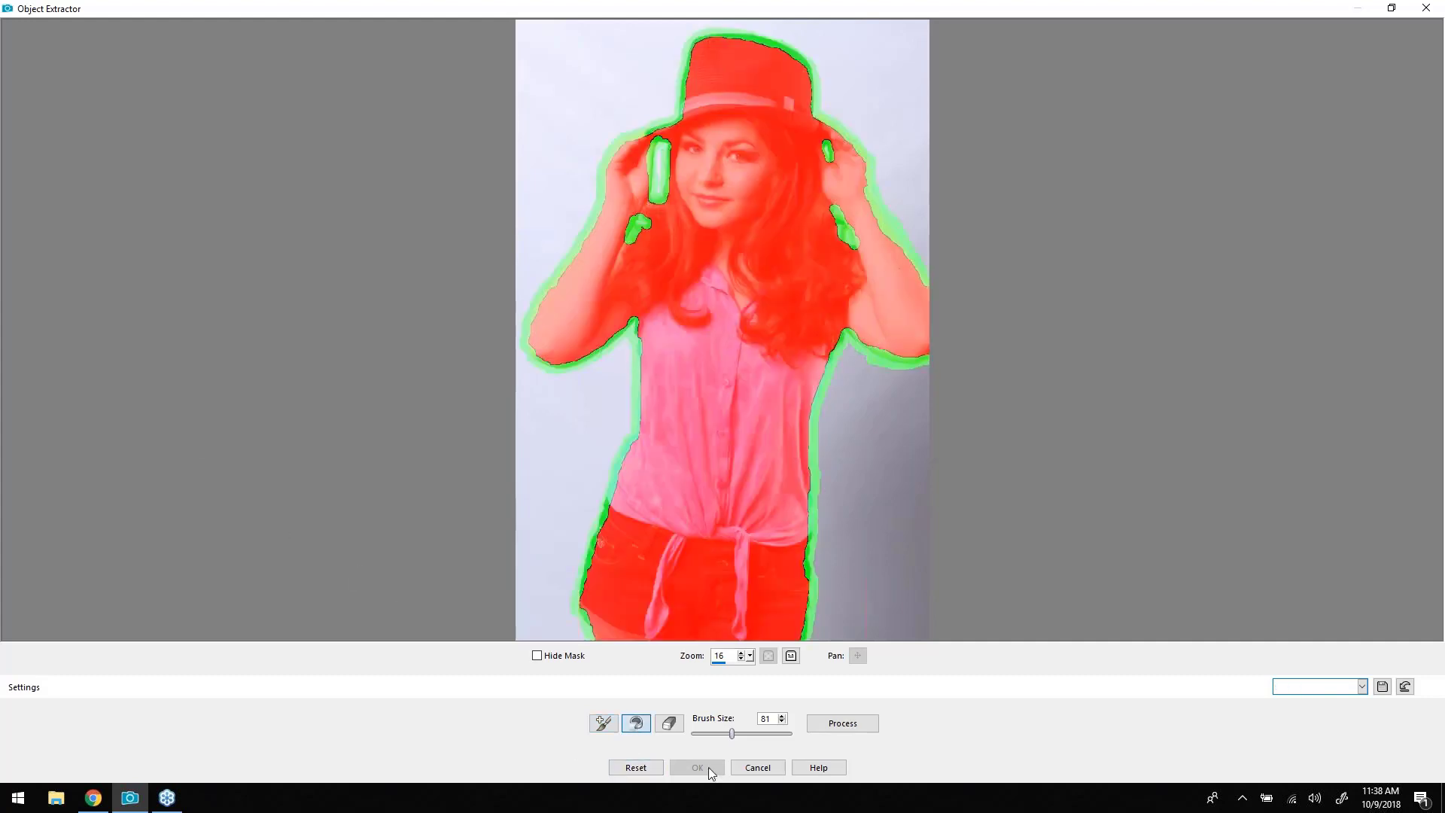
pyautogui.click(841, 730)
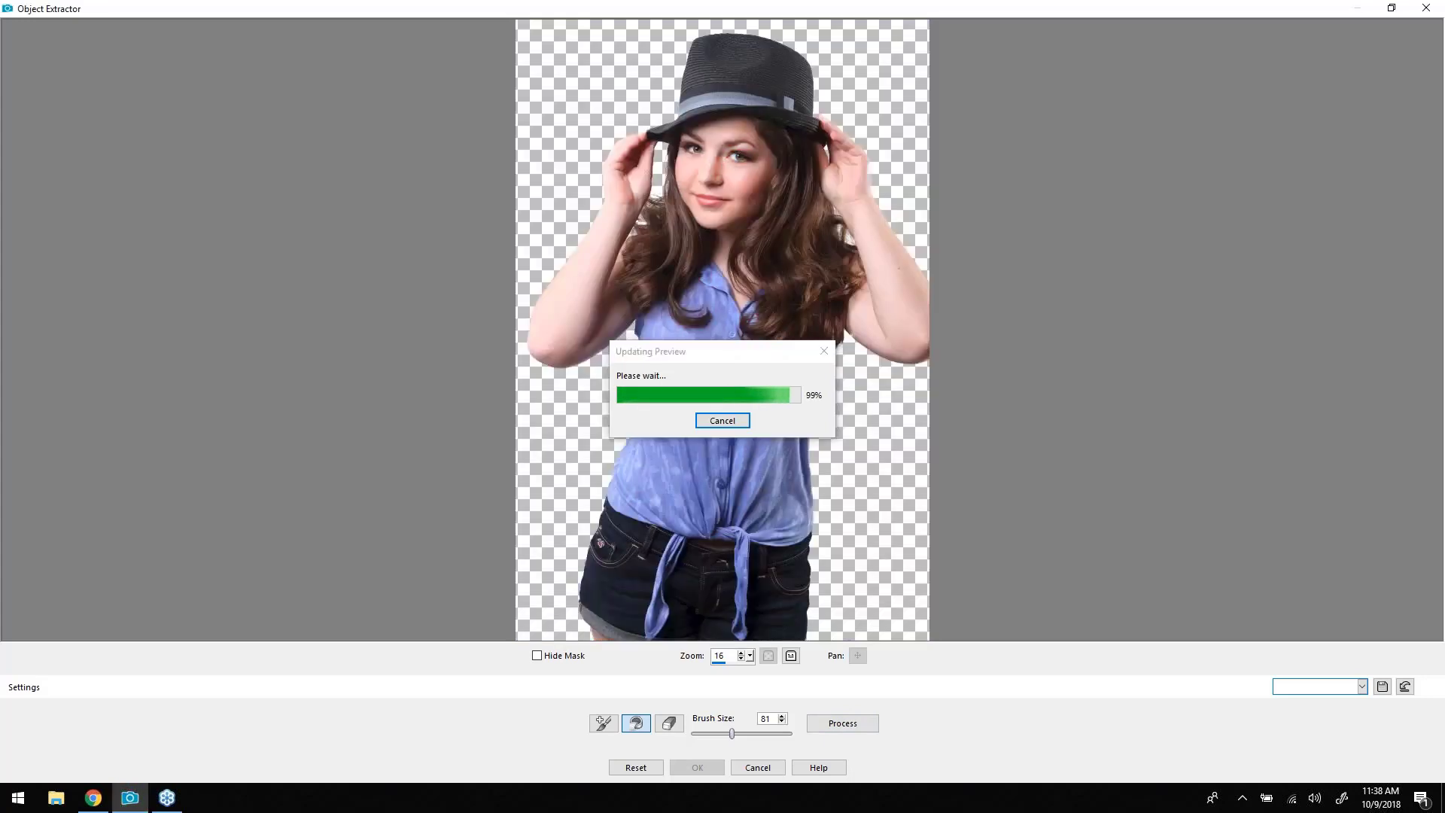
pyautogui.click(736, 724)
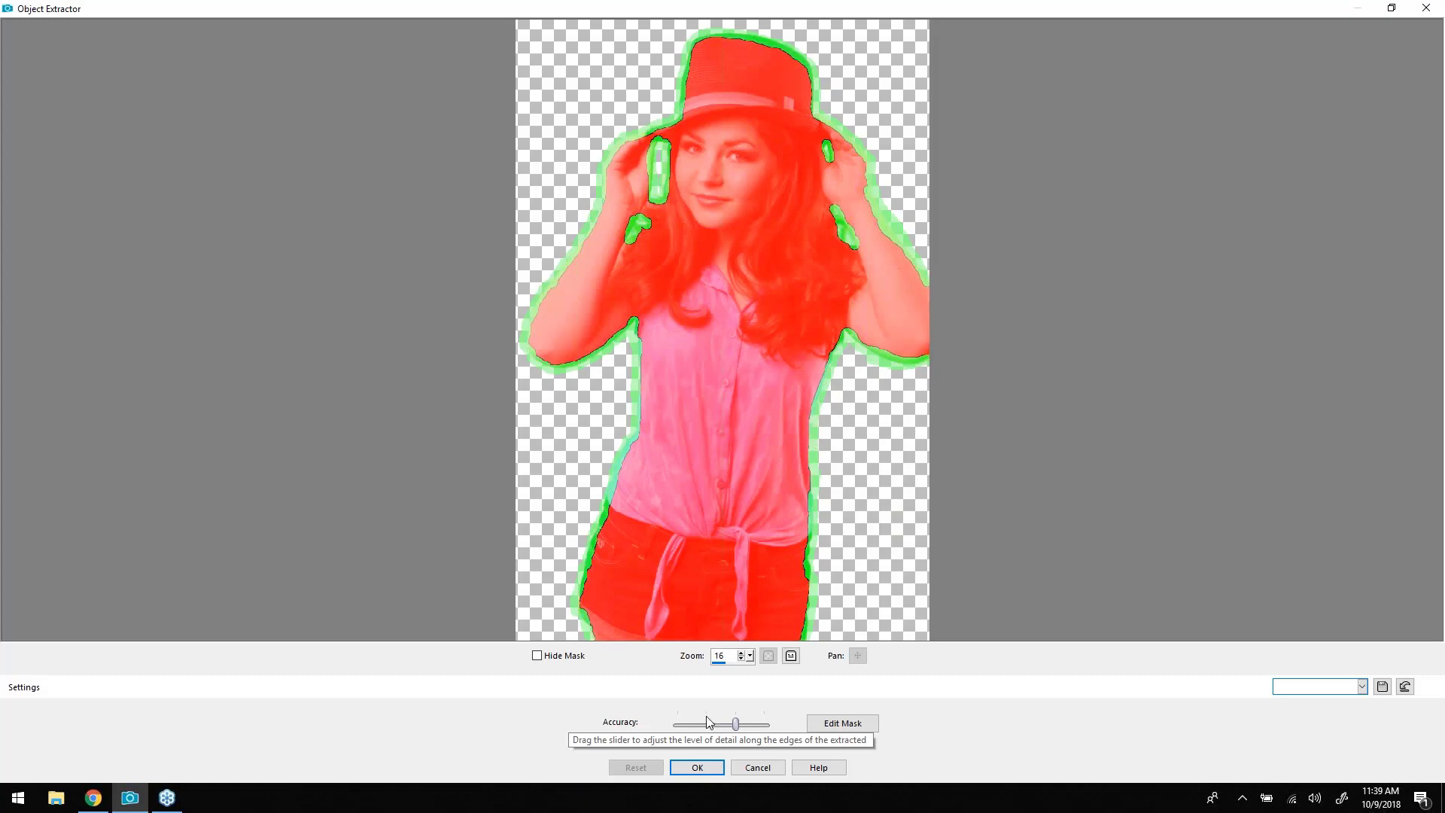
pyautogui.click(698, 767)
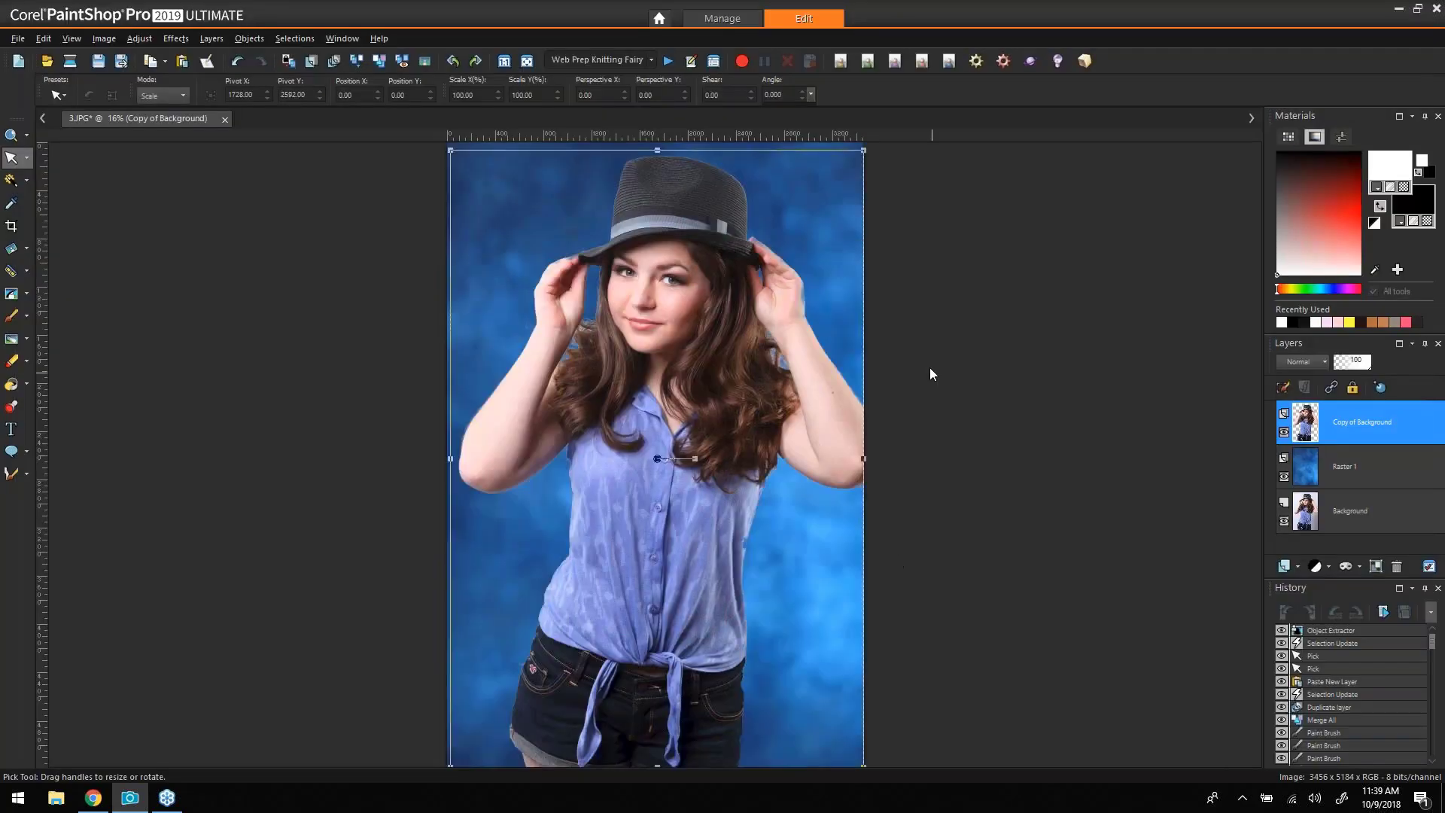
# Change the blend mode of the blue backdrop layer Raster 1 to Multiply.
pyautogui.click(1344, 466)
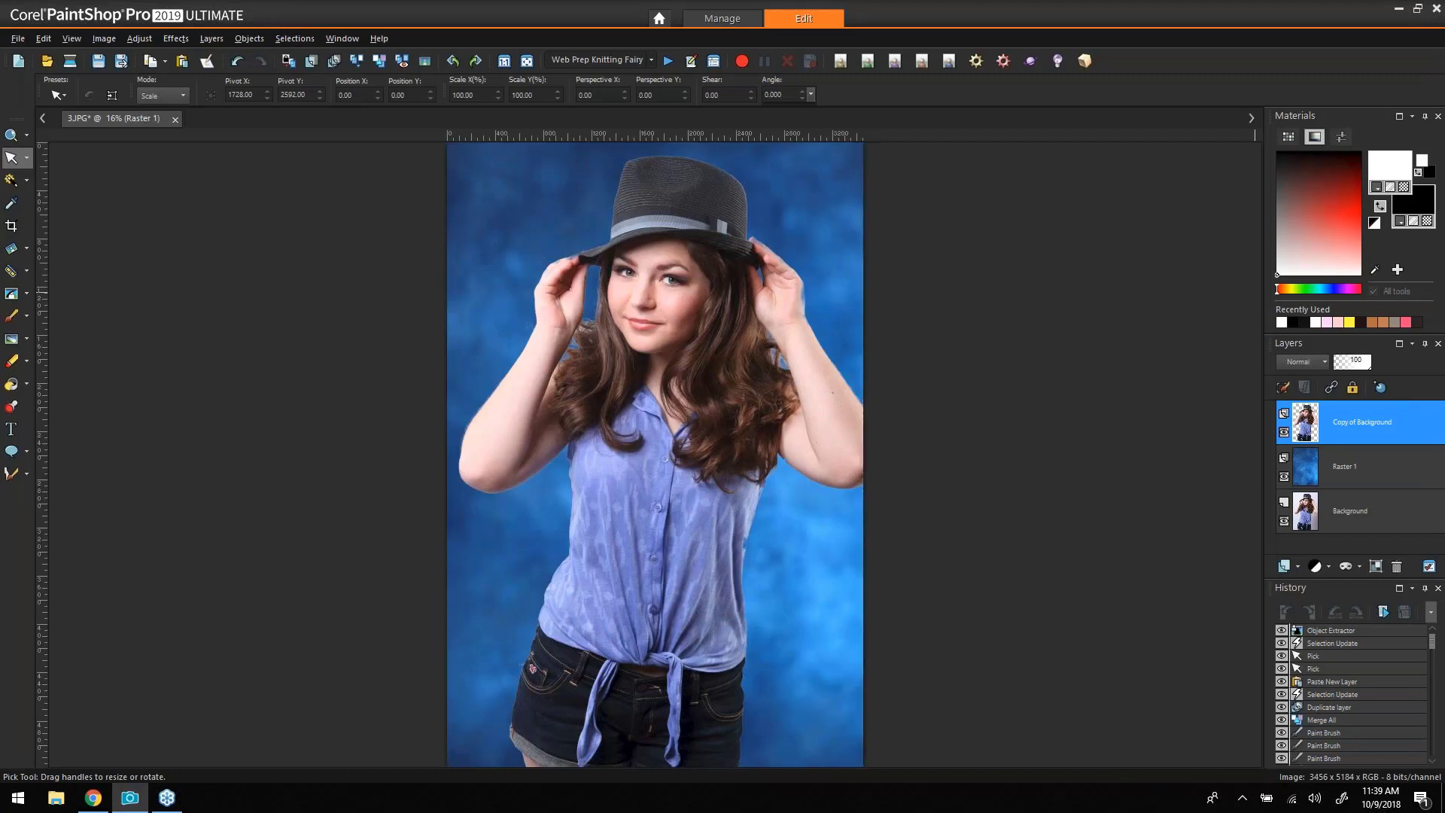
pyautogui.click(1306, 362)
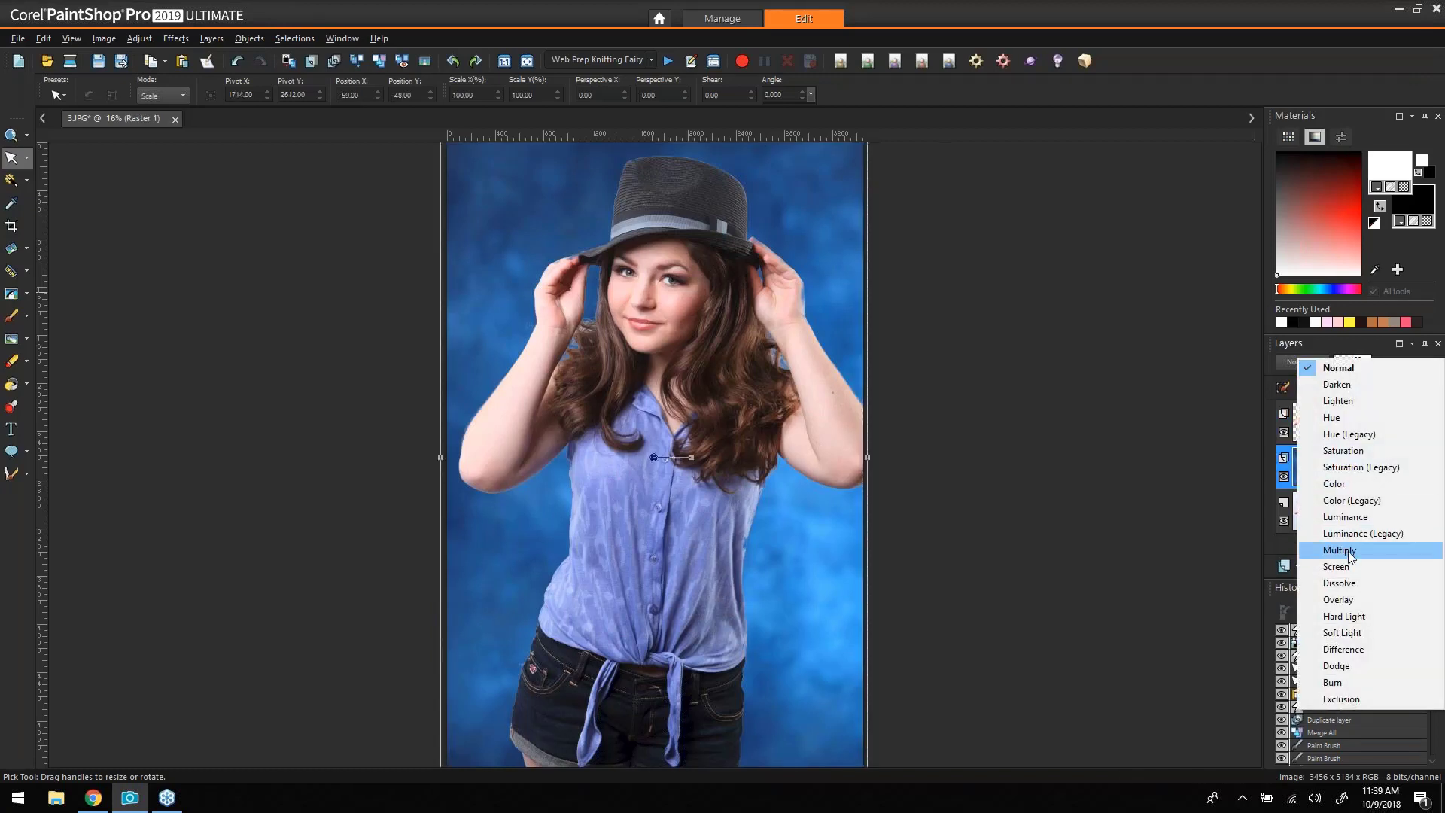
pyautogui.click(1348, 550)
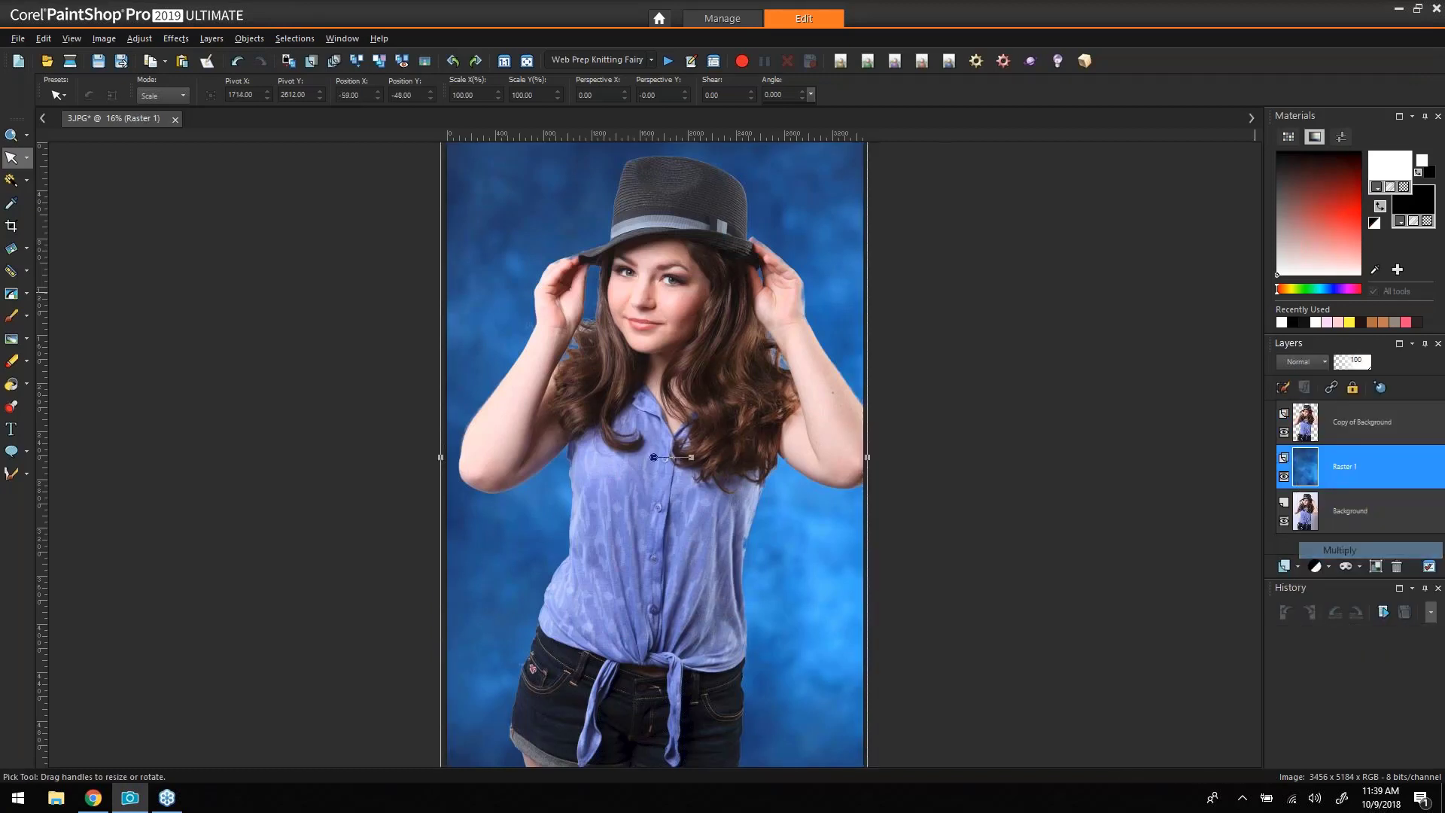
# Try the Overlay blend mode on the blue backdrop layer Raster 1, and settle on Hard Light instead.
pyautogui.click(1299, 362)
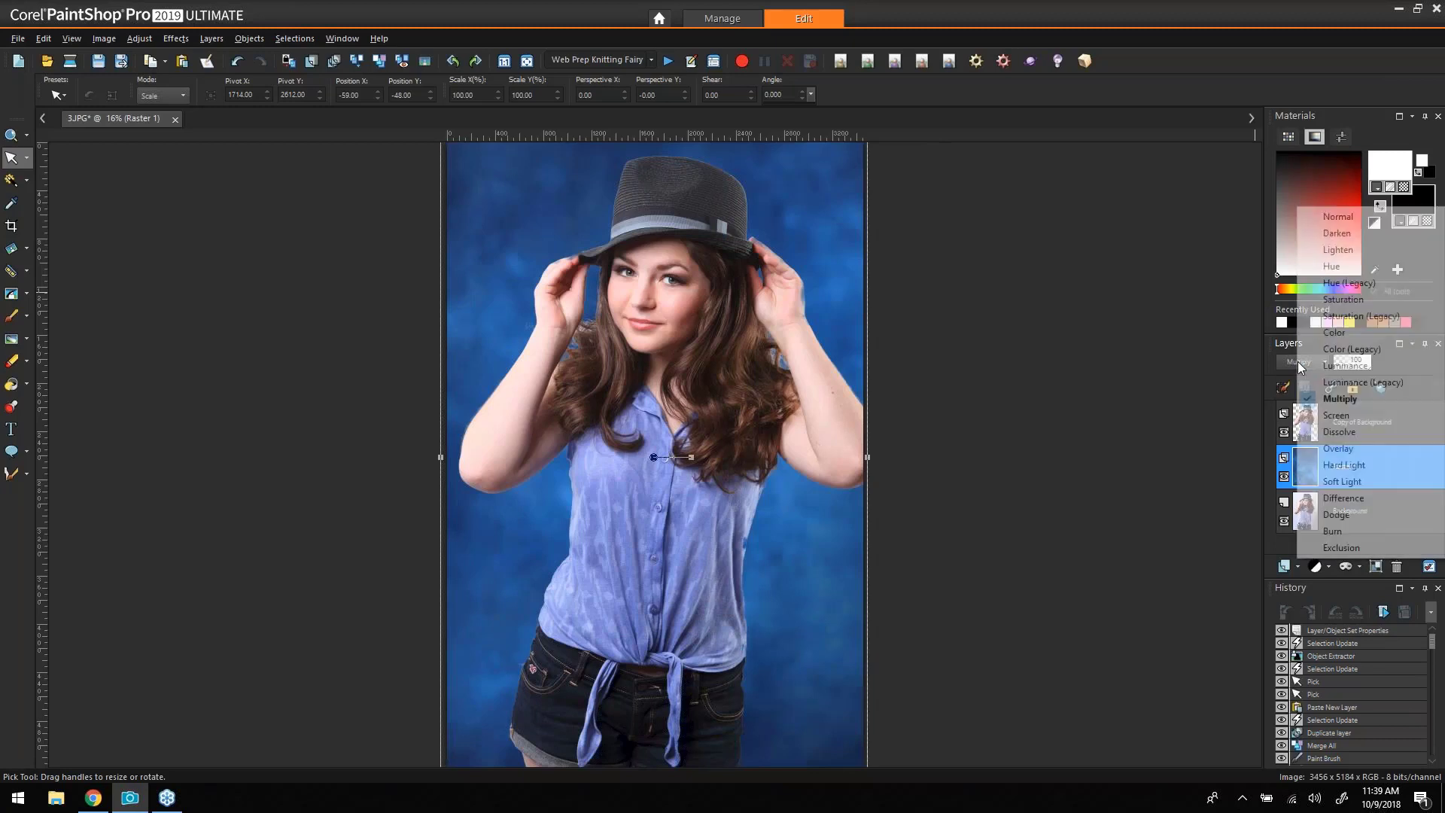
pyautogui.click(1363, 450)
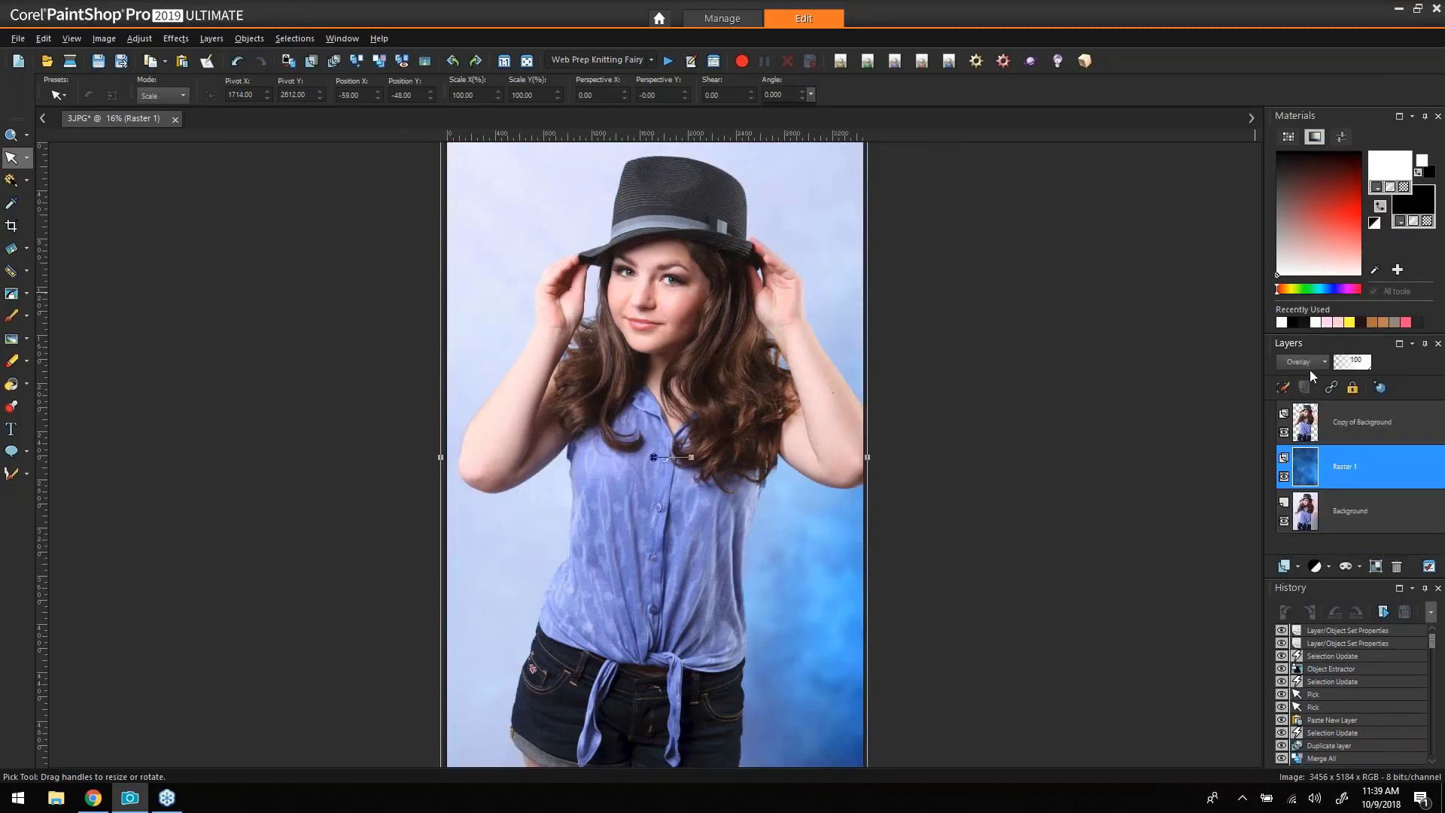
pyautogui.click(1309, 367)
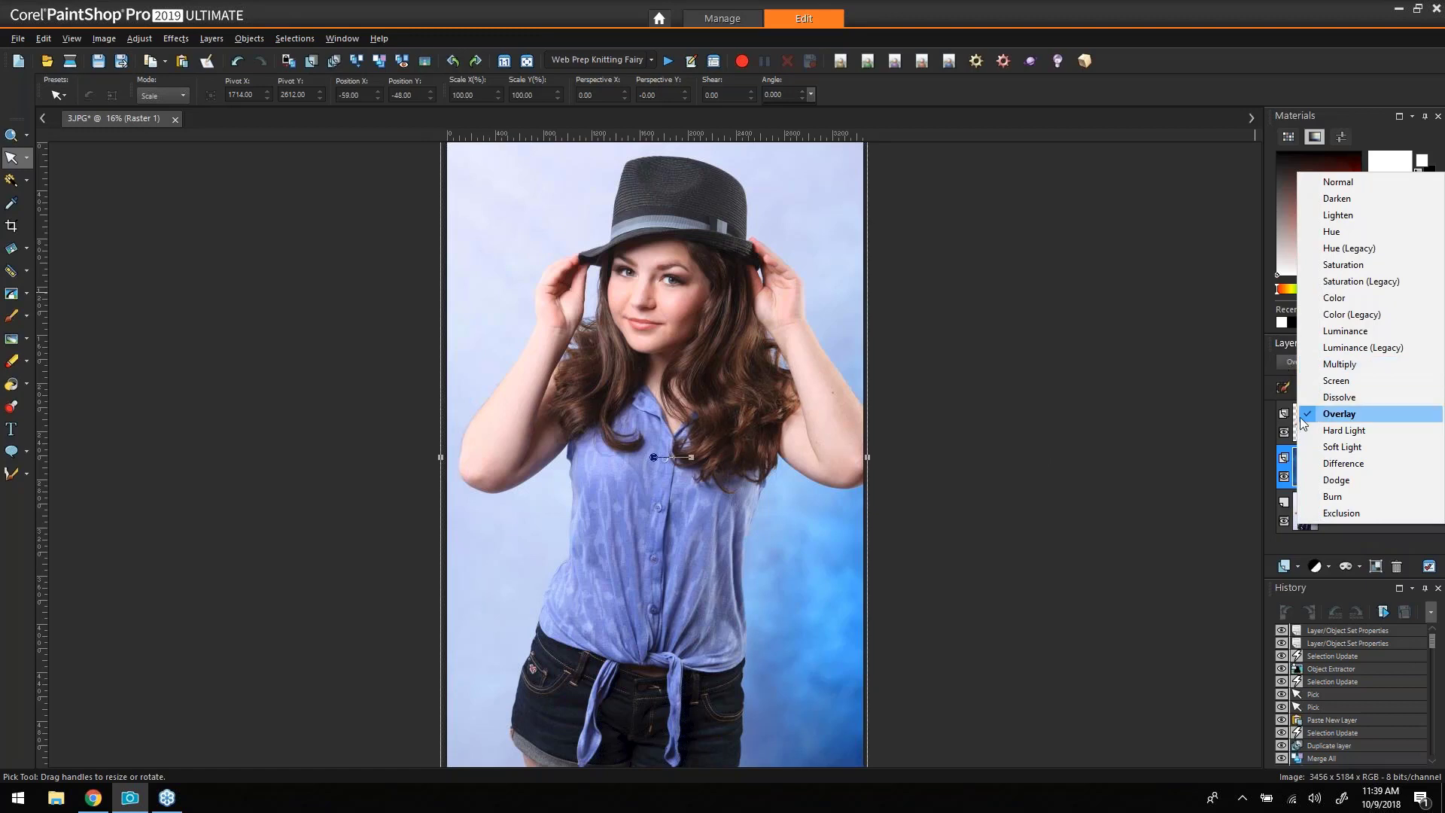
pyautogui.click(1343, 417)
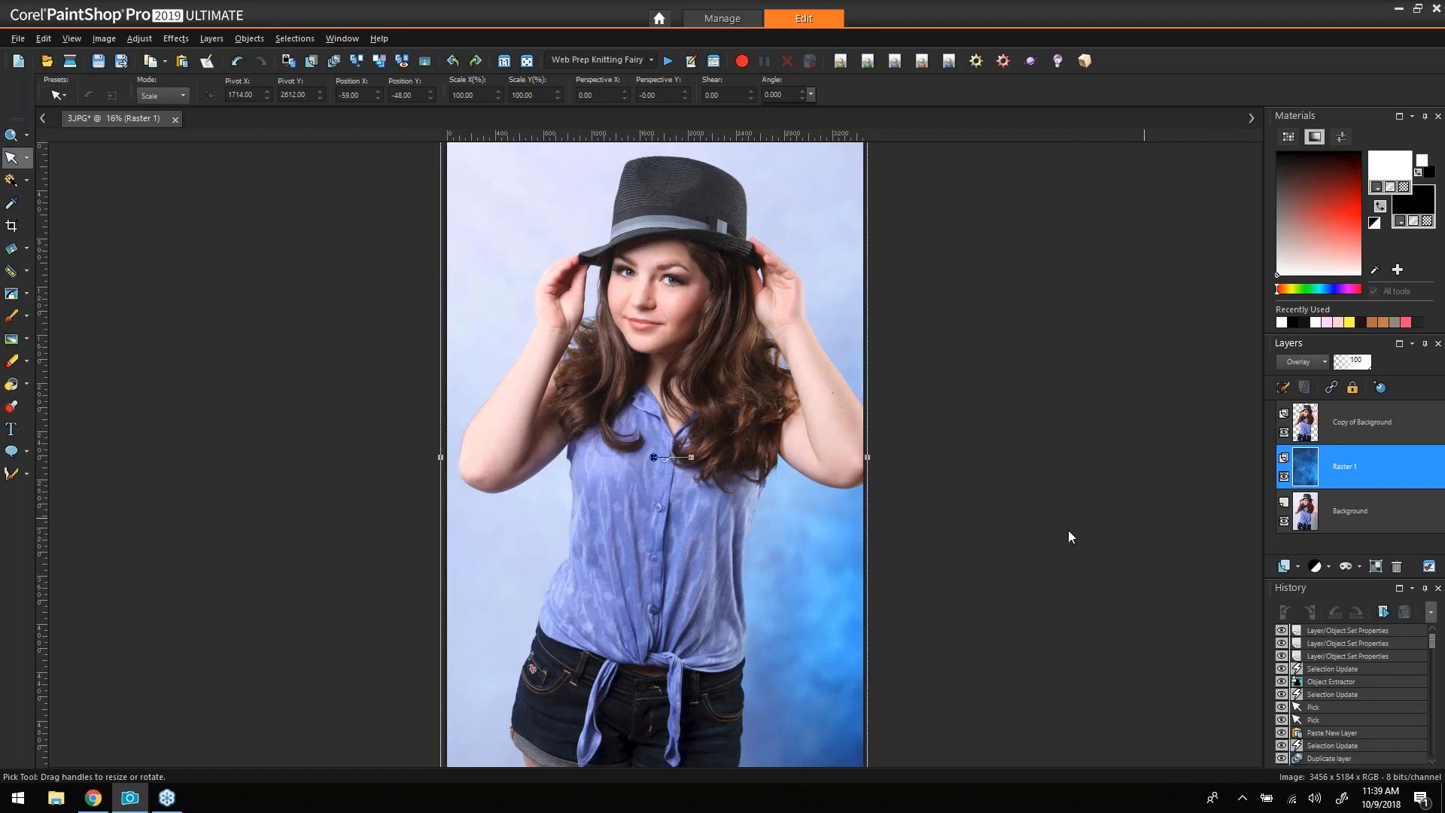
pyautogui.click(1298, 362)
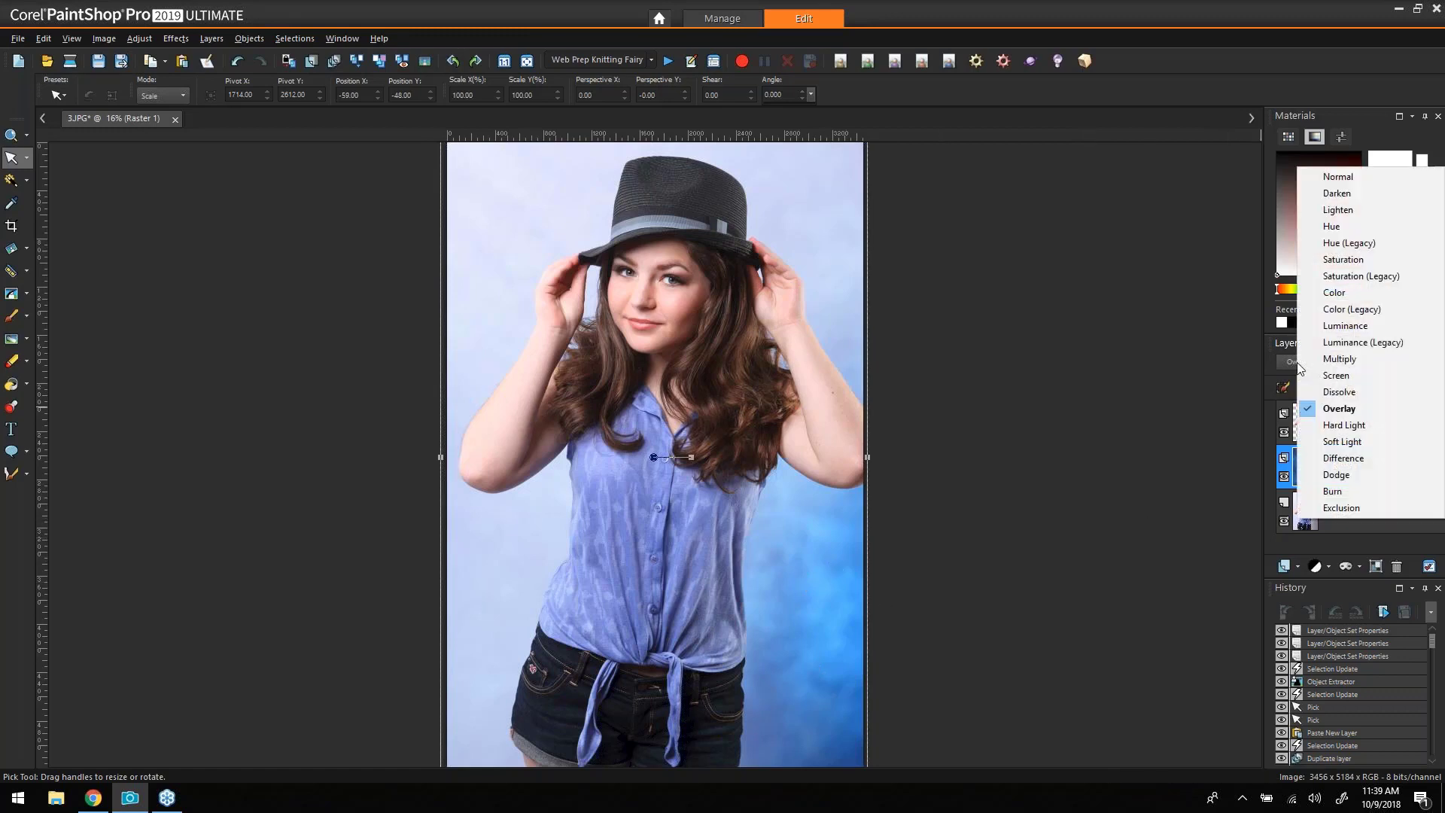
pyautogui.click(1345, 425)
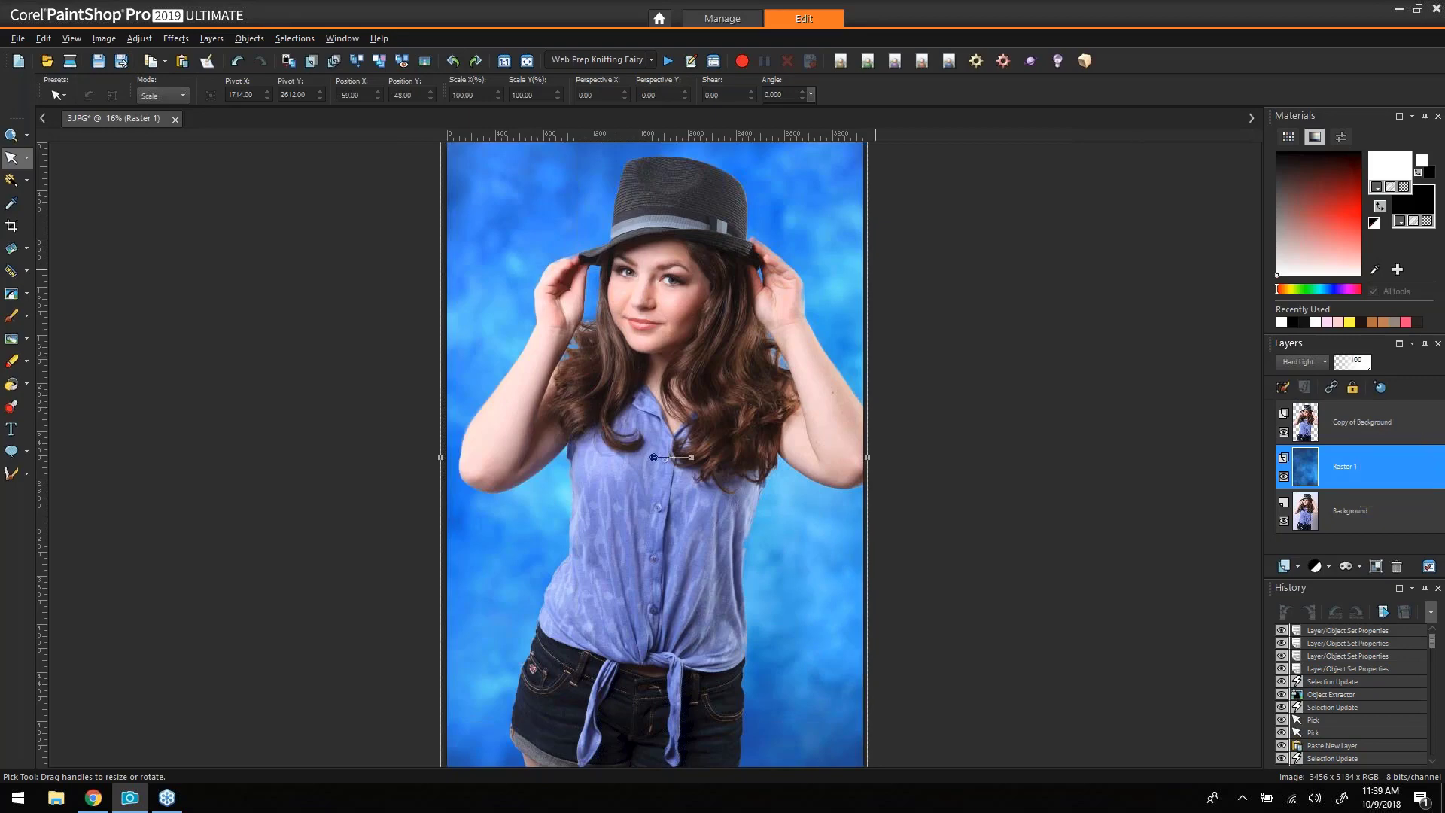
# Examine the cutout edges around the hat, hands, hair, shirt and shorts against the blue backdrop at closer zoom.
pyautogui.click(10, 137)
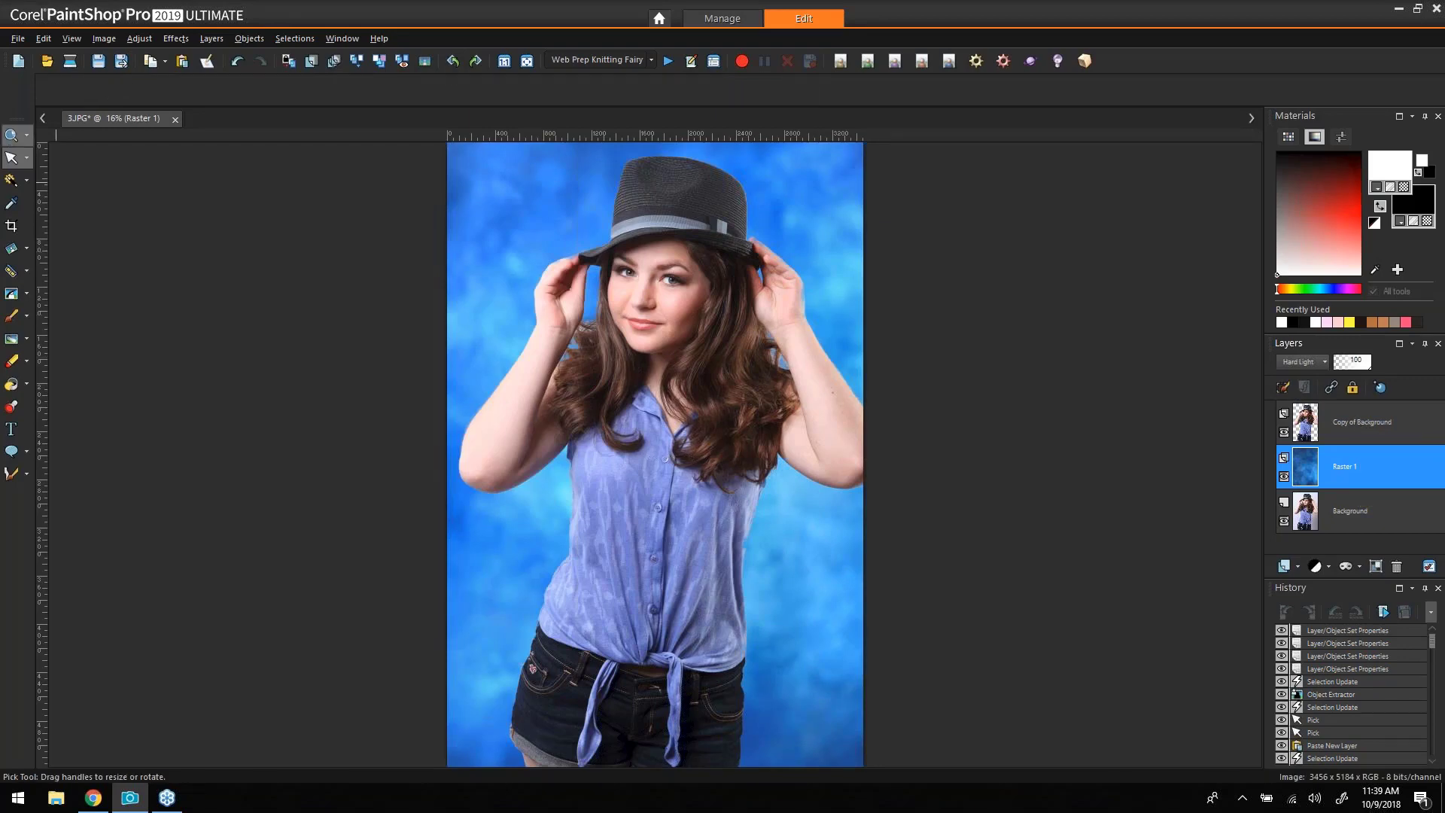
pyautogui.scroll(3, 674, 270)
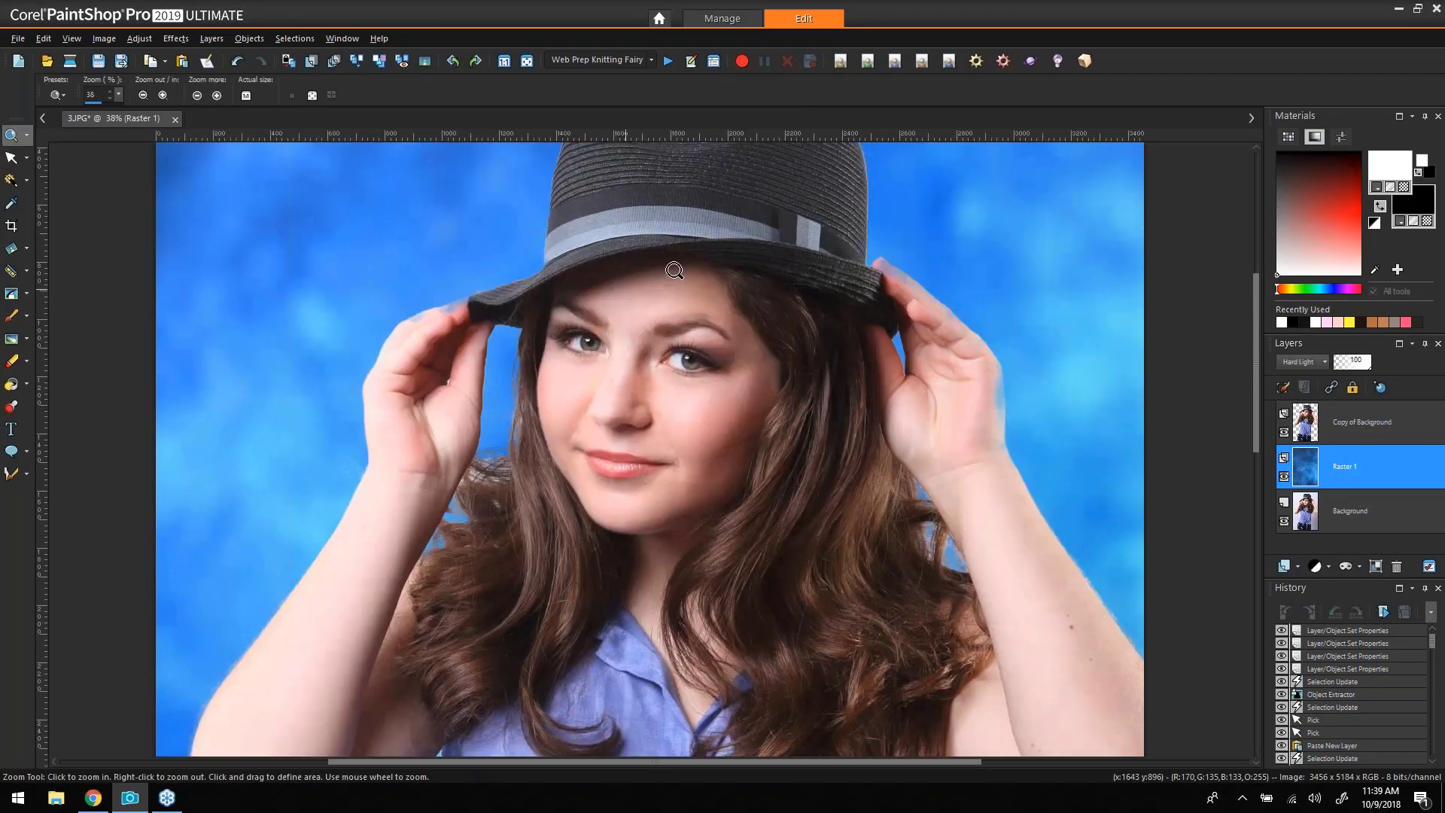
pyautogui.scroll(1, 910, 339)
pyautogui.scroll(1, 910, 340)
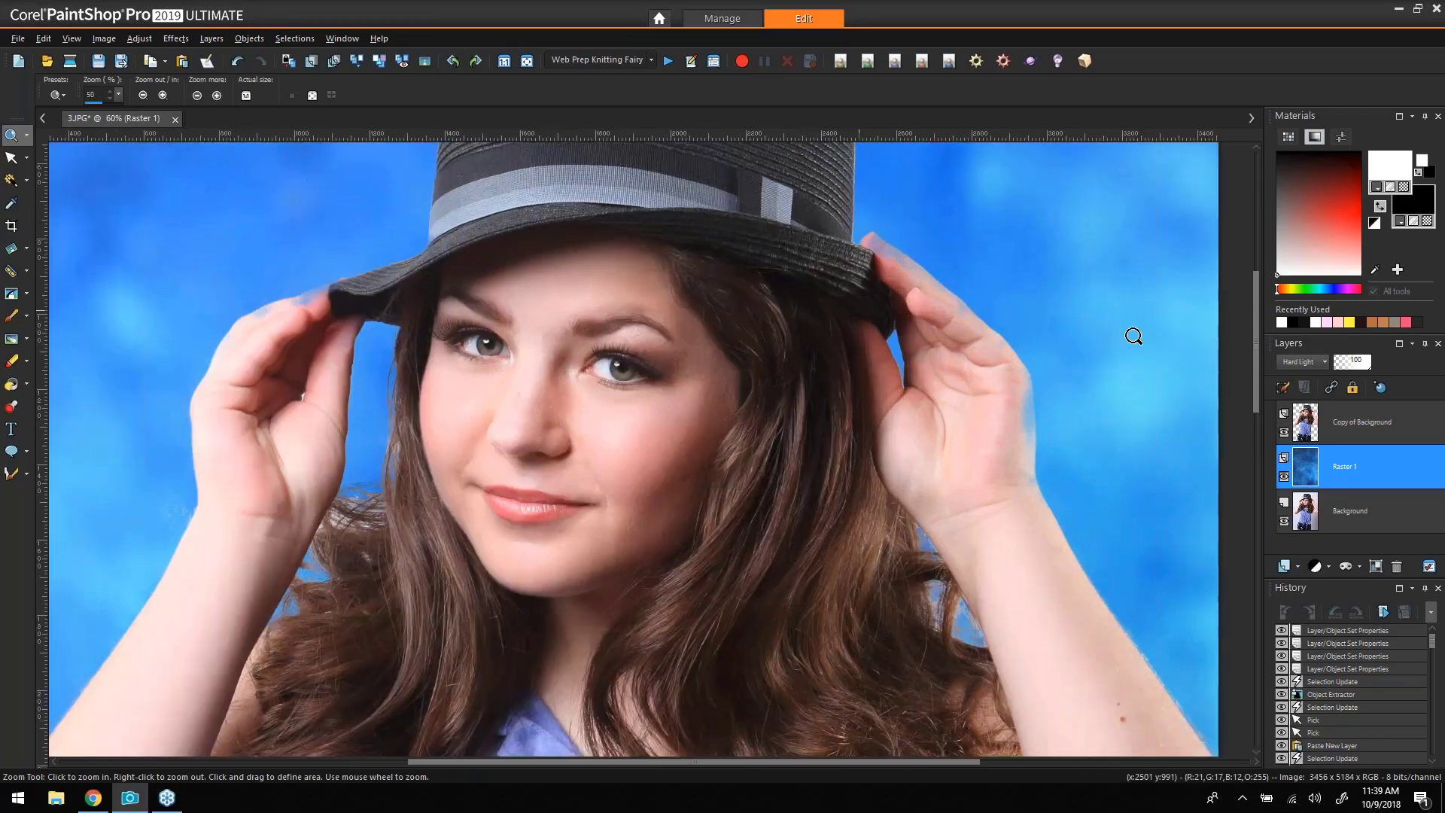
pyautogui.scroll(1, 1233, 399)
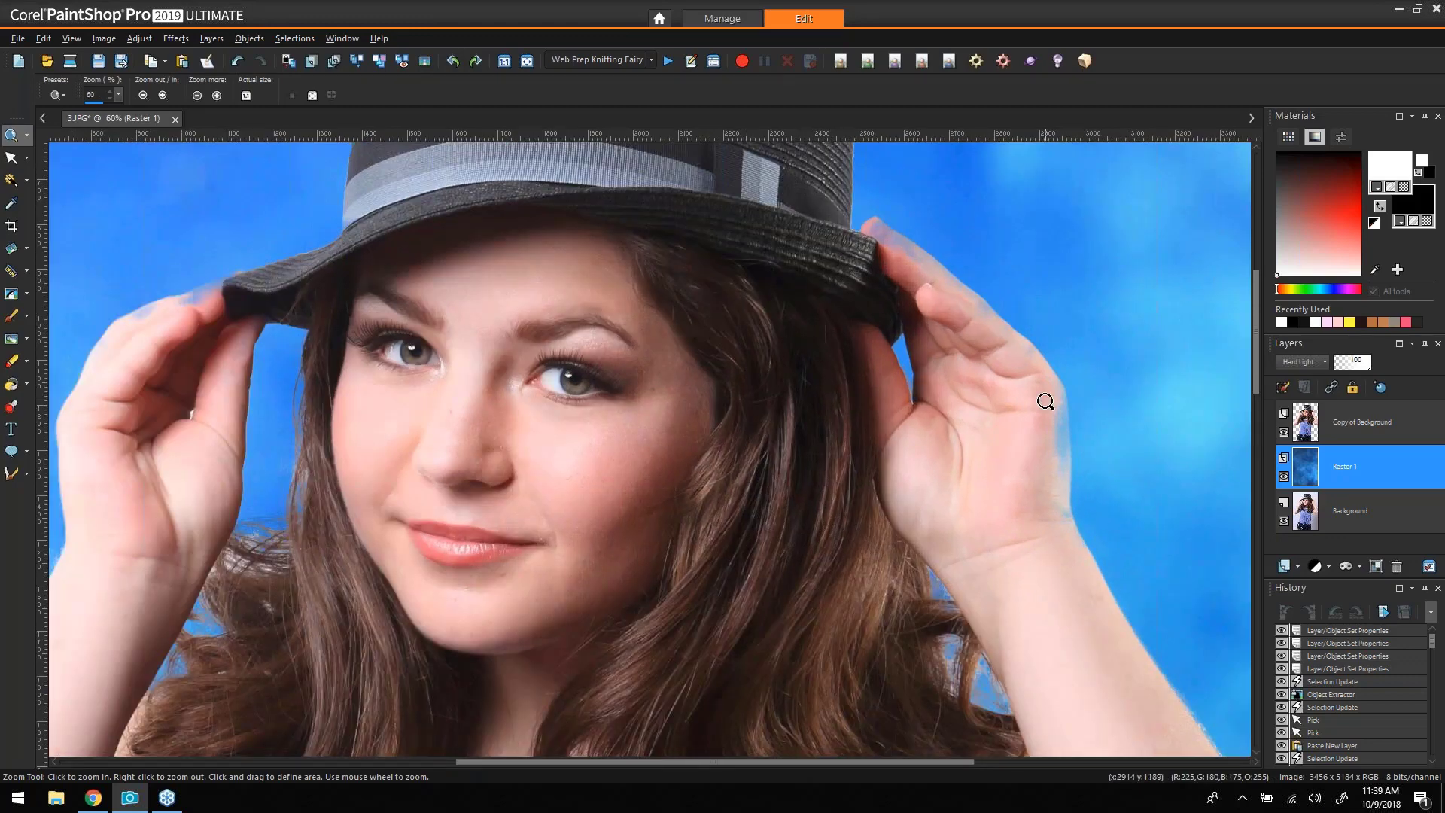
pyautogui.scroll(-1, 1045, 401)
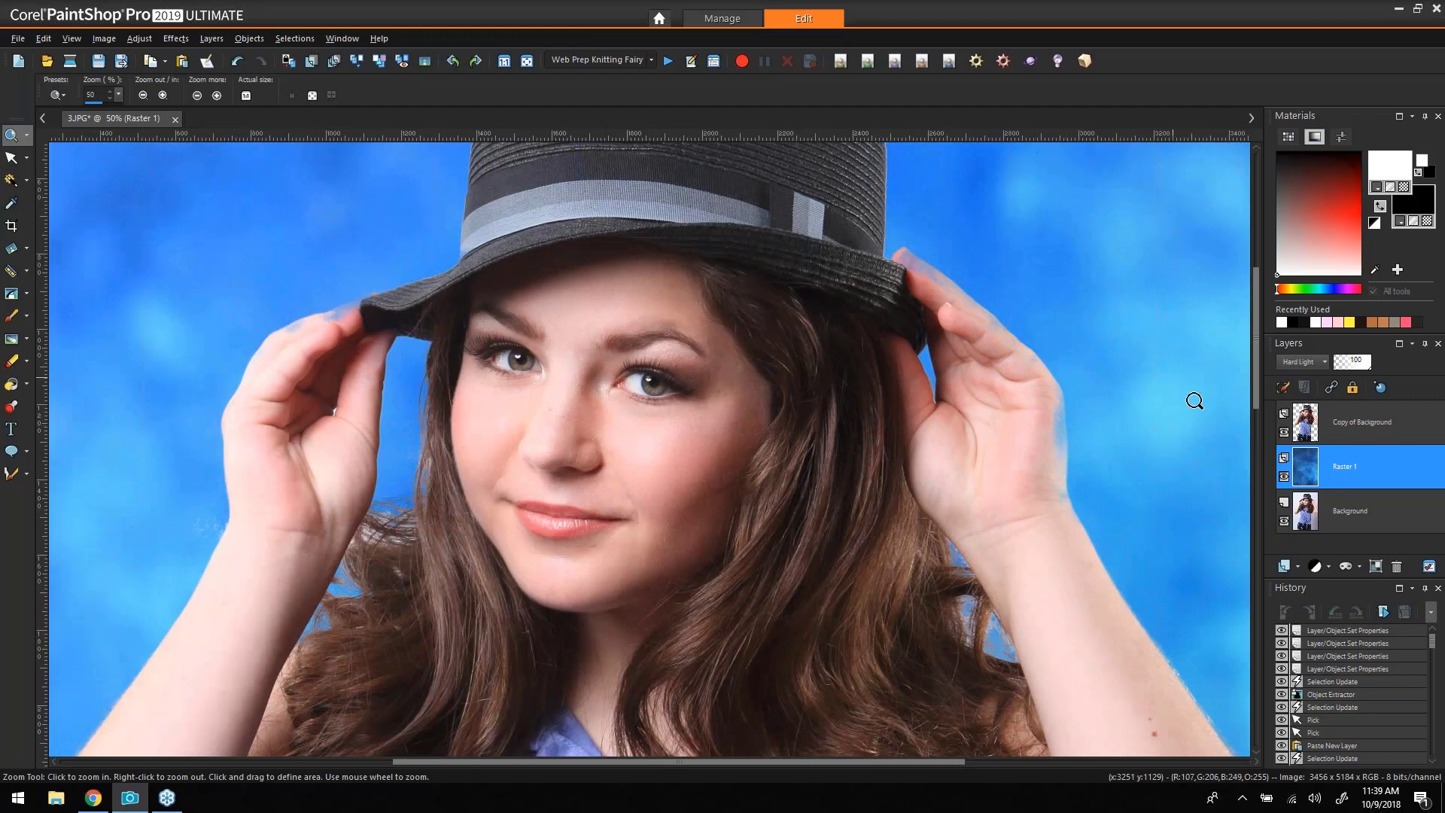
pyautogui.scroll(-2, 981, 503)
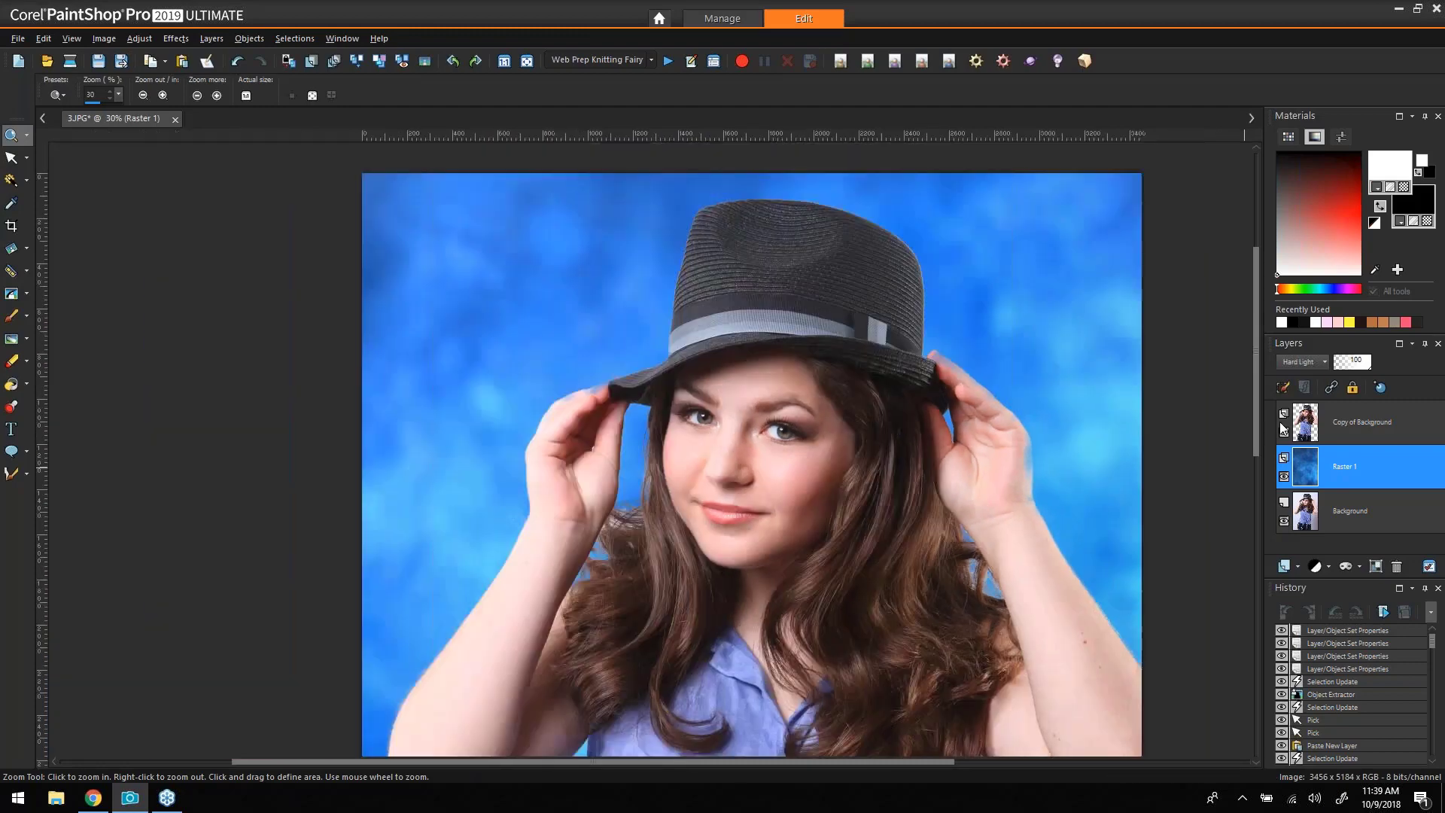
pyautogui.moveTo(1256, 415); pyautogui.dragTo(1257, 631)
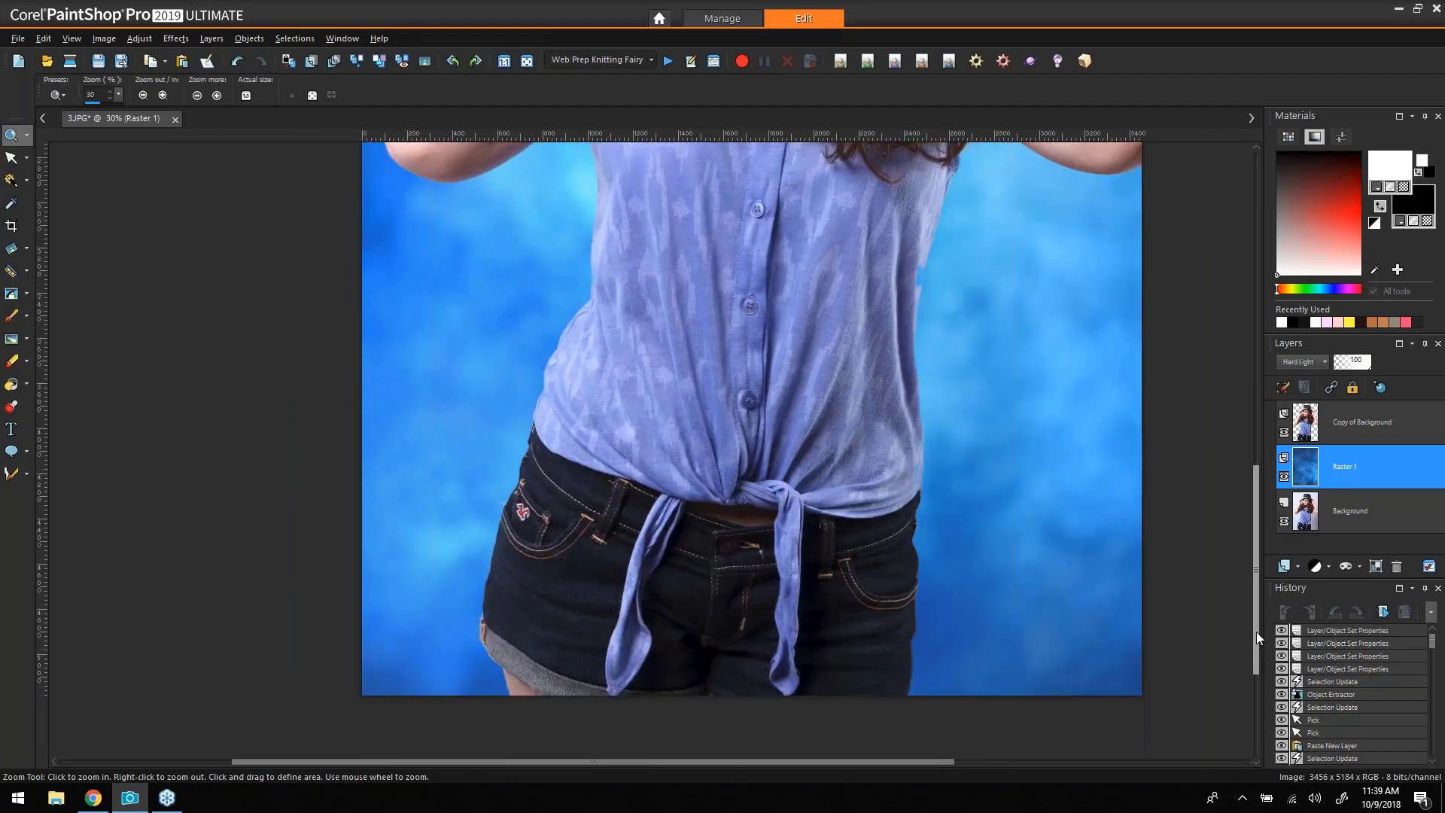
pyautogui.click(527, 60)
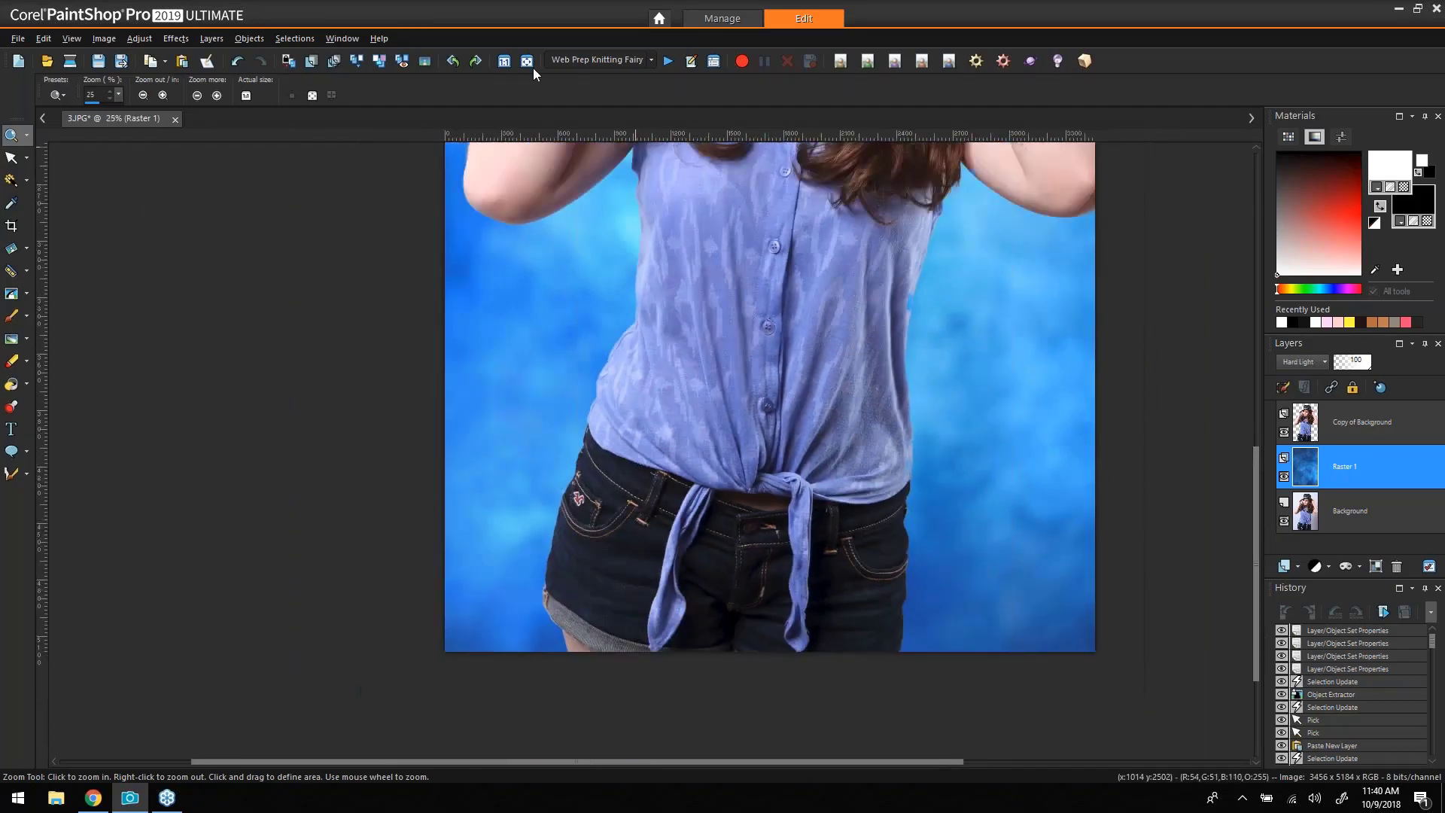
pyautogui.click(528, 61)
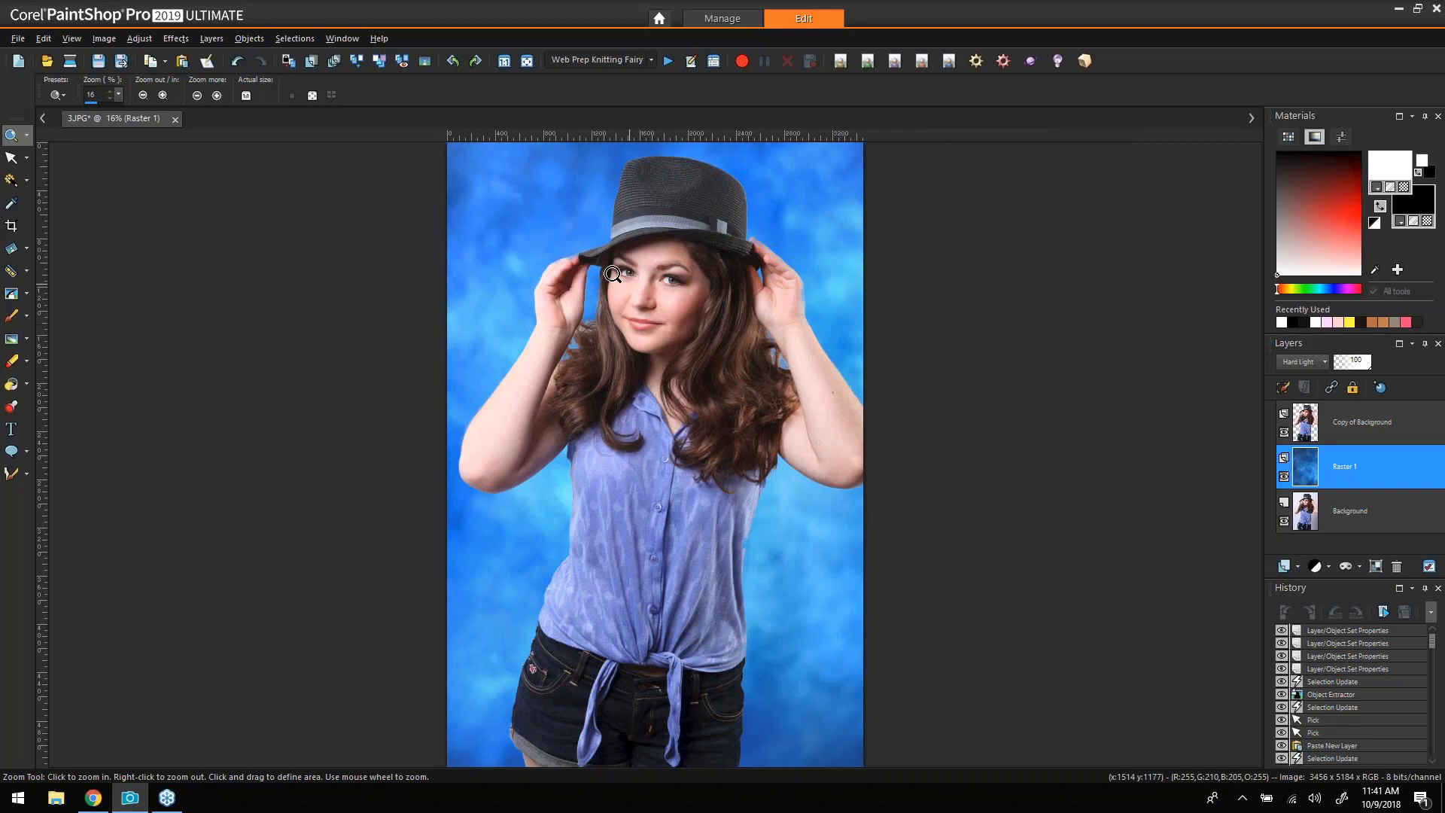
pyautogui.moveTo(541, 246); pyautogui.dragTo(768, 407)
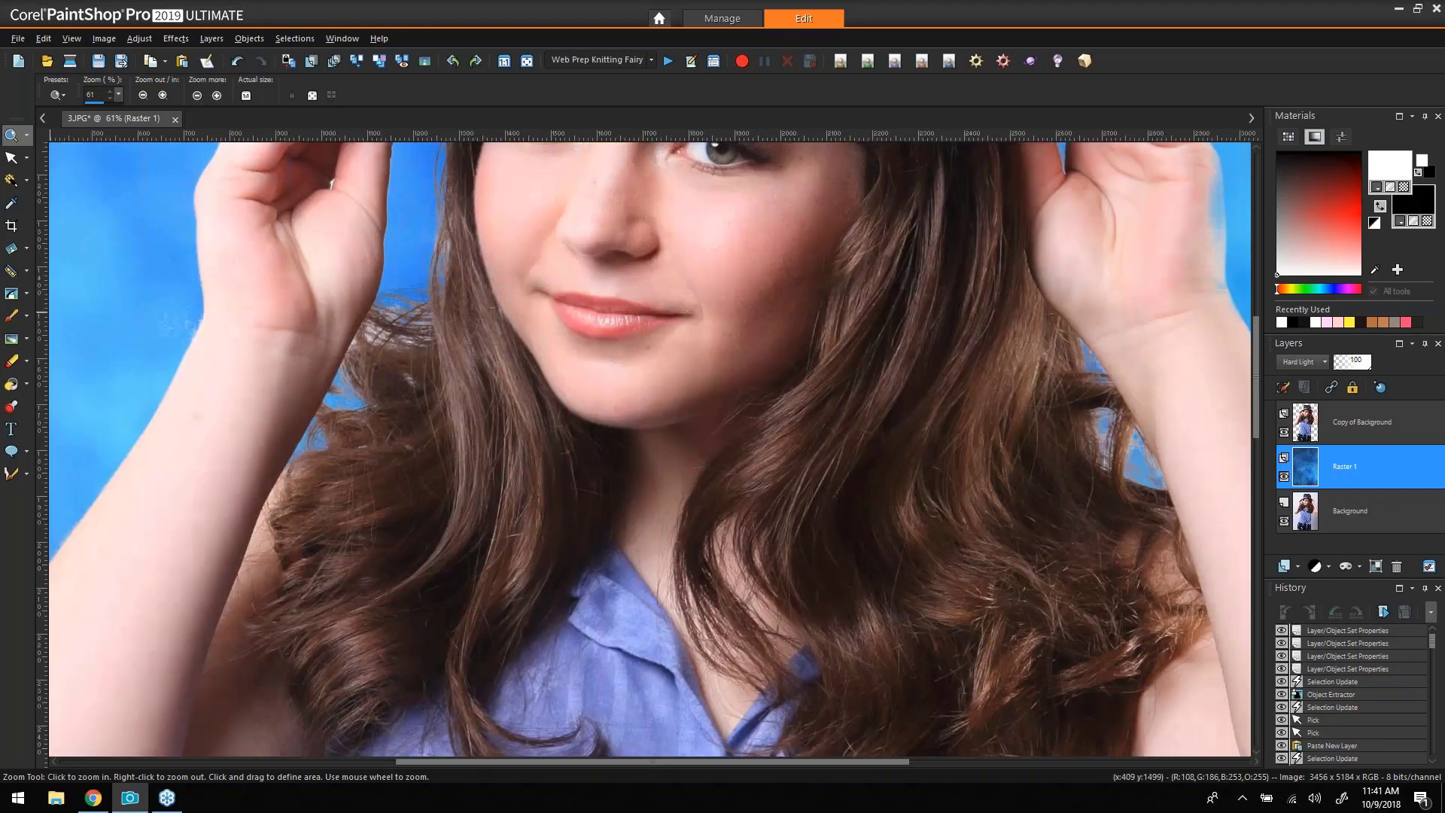
pyautogui.moveTo(631, 761); pyautogui.dragTo(504, 777)
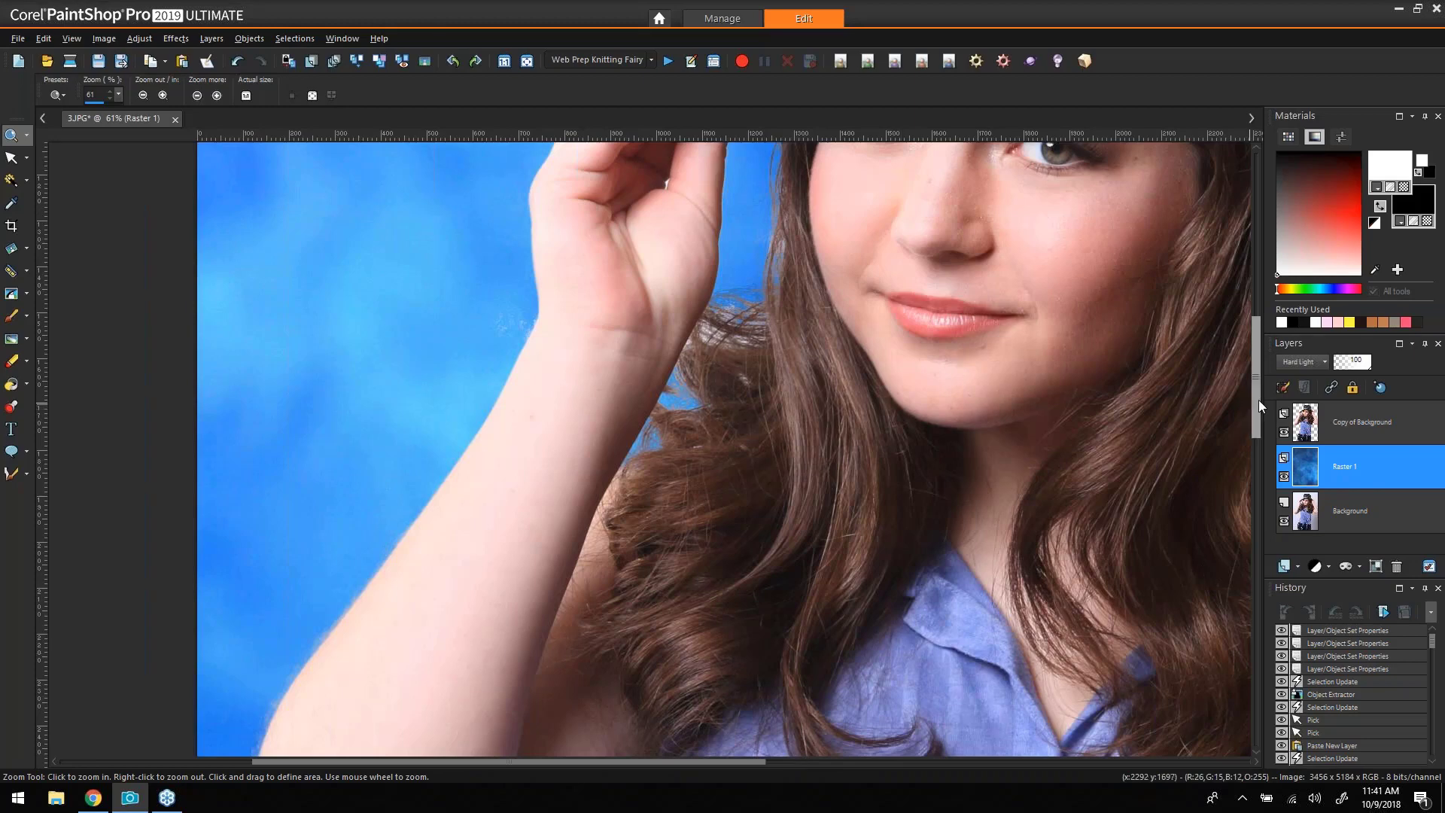
pyautogui.moveTo(1259, 399); pyautogui.dragTo(1258, 363)
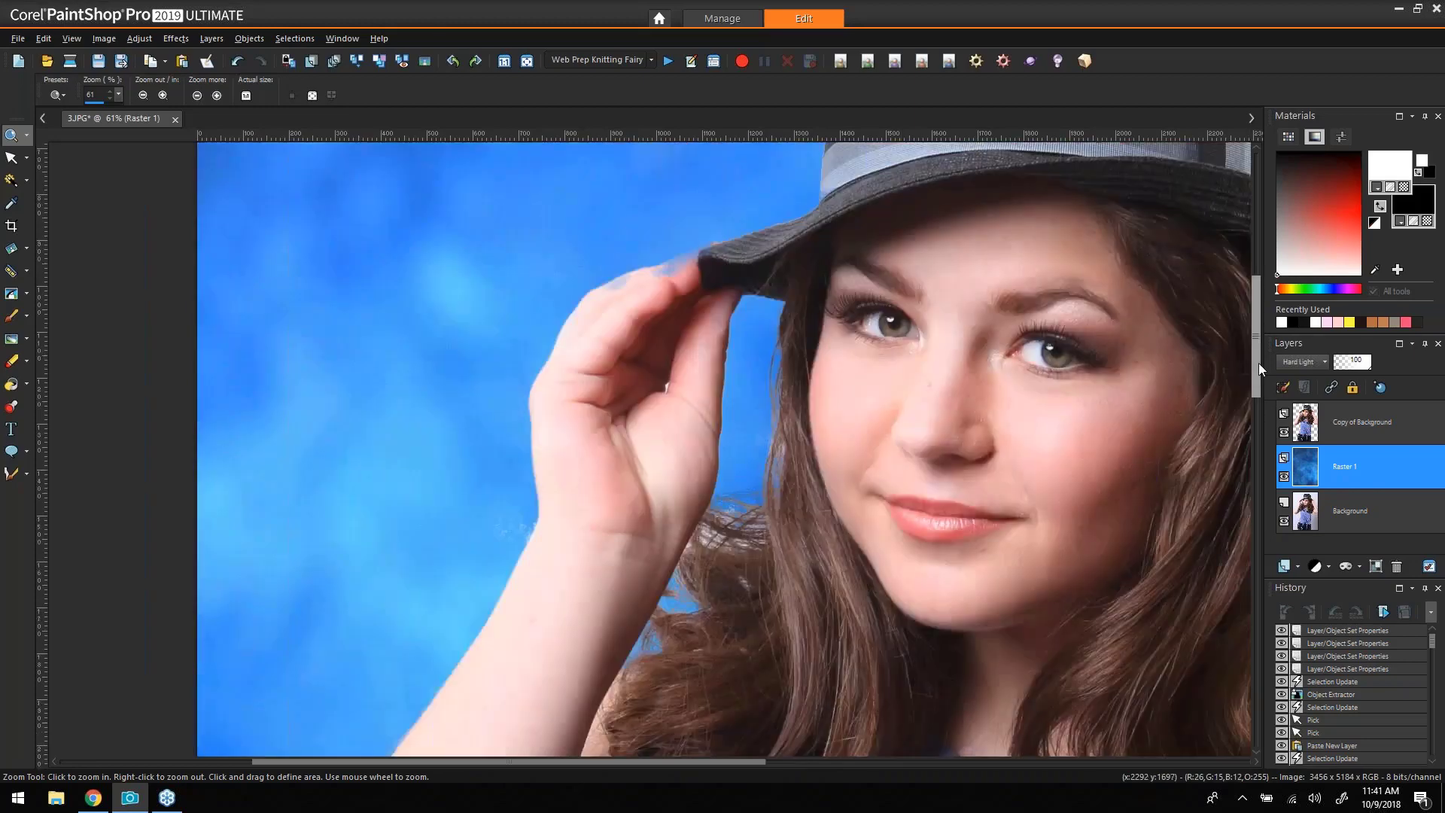
pyautogui.click(16, 320)
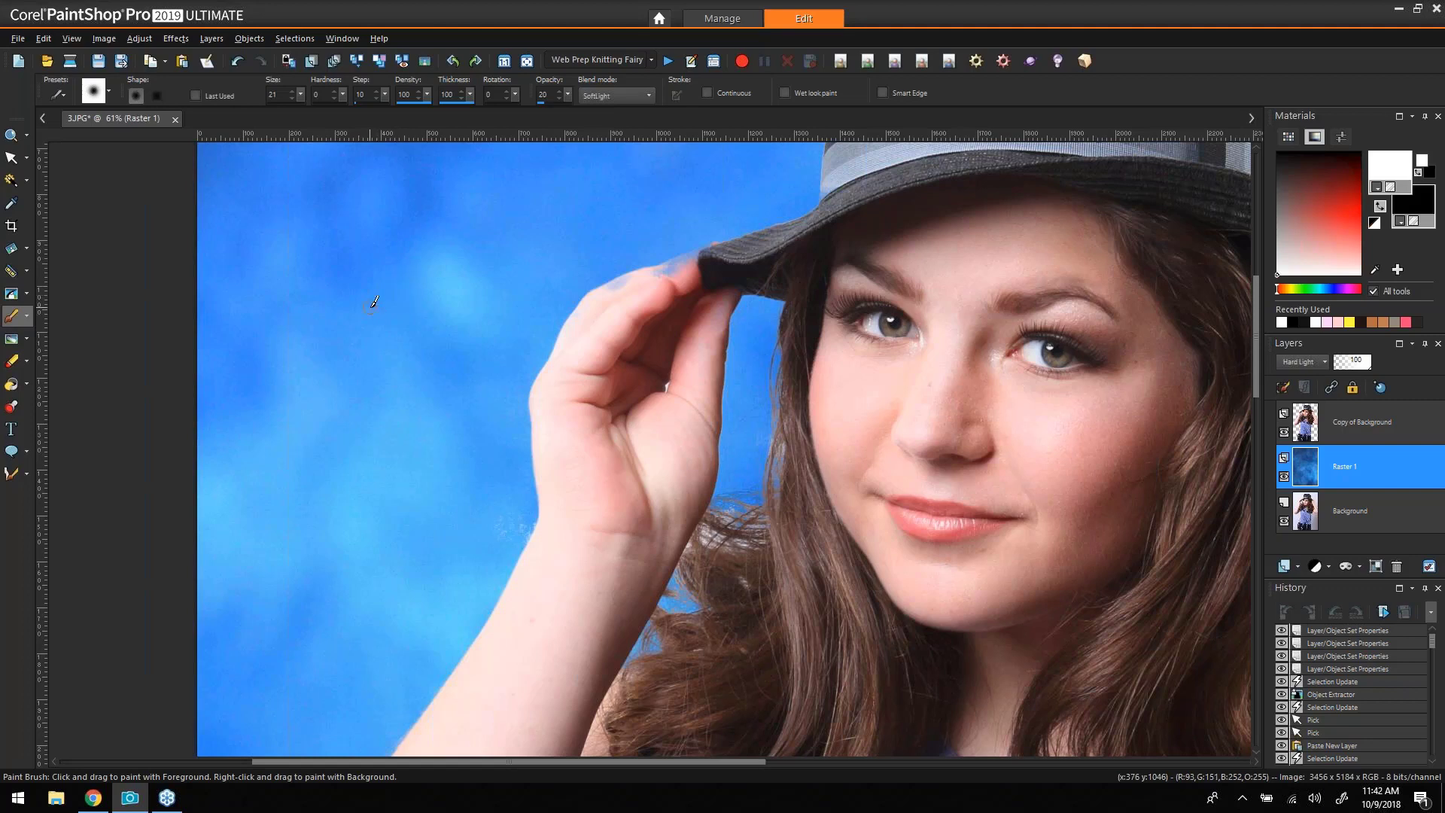
pyautogui.moveTo(369, 307); pyautogui.dragTo(377, 356)
pyautogui.moveTo(377, 356)
pyautogui.mouseDown()
pyautogui.moveTo(384, 435)
pyautogui.moveTo(368, 315)
pyautogui.moveTo(374, 356)
pyautogui.moveTo(368, 333)
pyautogui.mouseUp()
pyautogui.moveTo(413, 336)
pyautogui.keyDown('alt'); pyautogui.mouseDown()
pyautogui.moveTo(414, 362)
pyautogui.moveTo(413, 335)
pyautogui.mouseUp(); pyautogui.keyUp('alt')
pyautogui.click(11, 293)
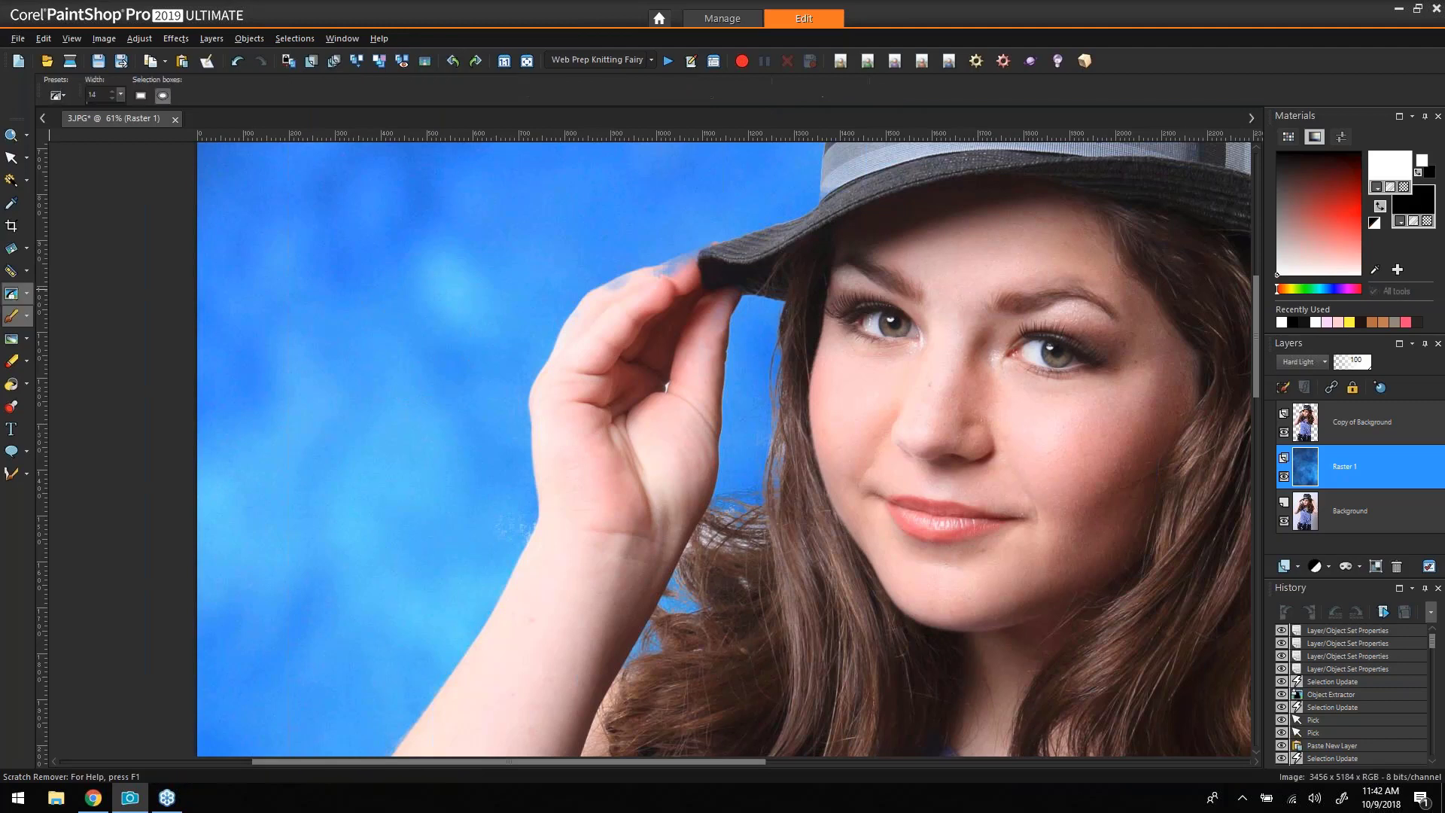
pyautogui.click(464, 393)
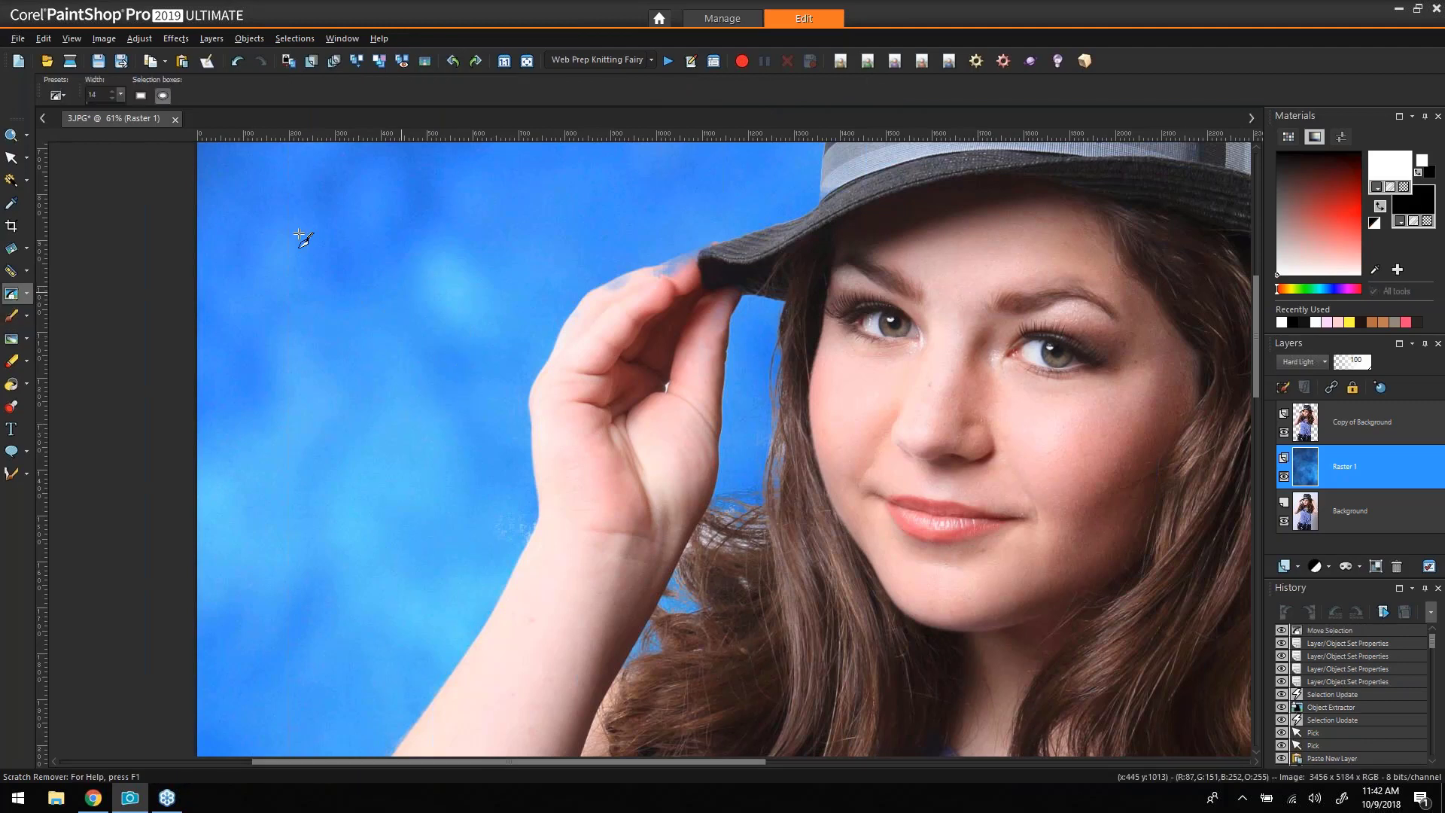
pyautogui.hotkey('ctrl', 'z')
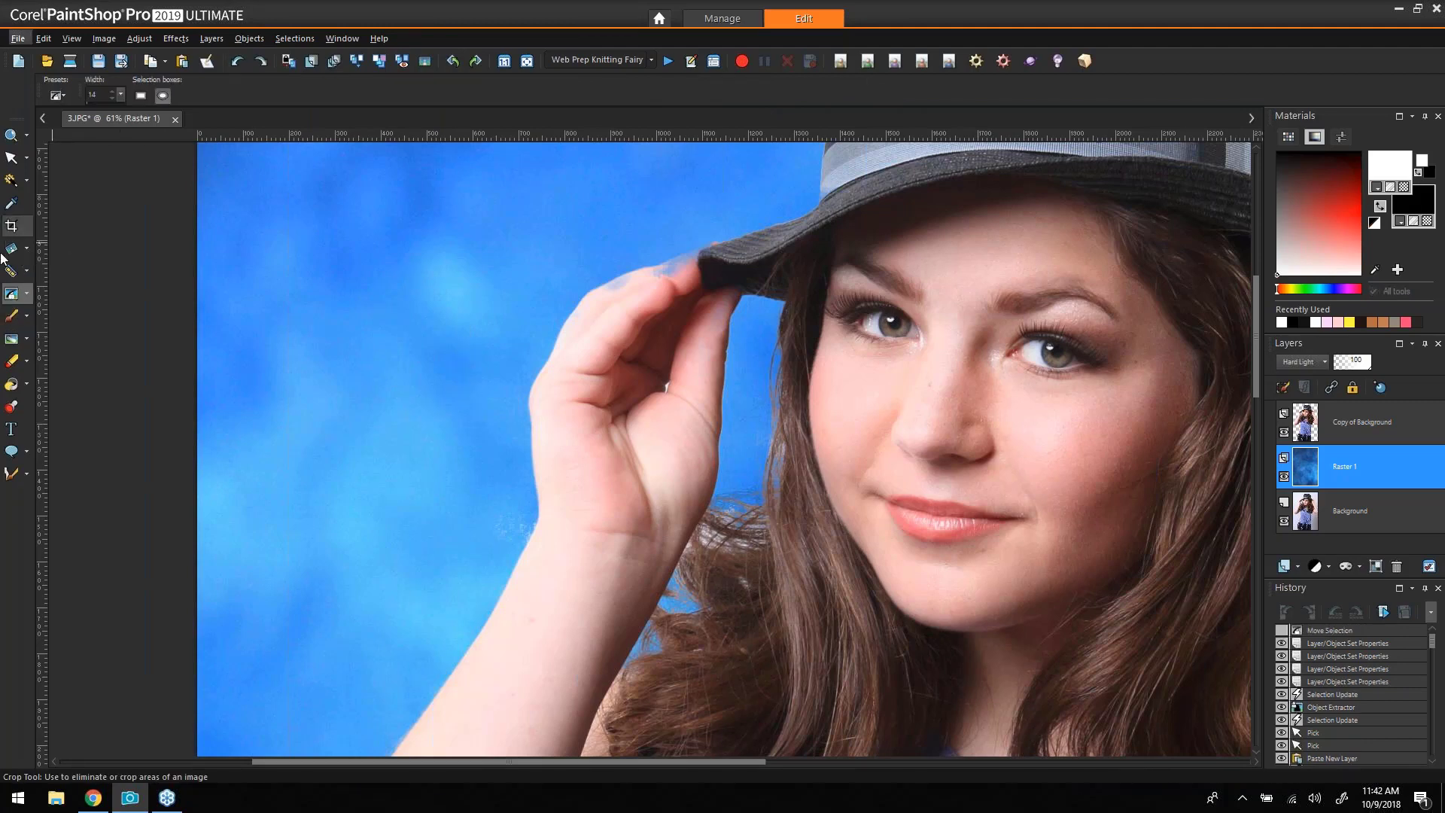
pyautogui.click(11, 338)
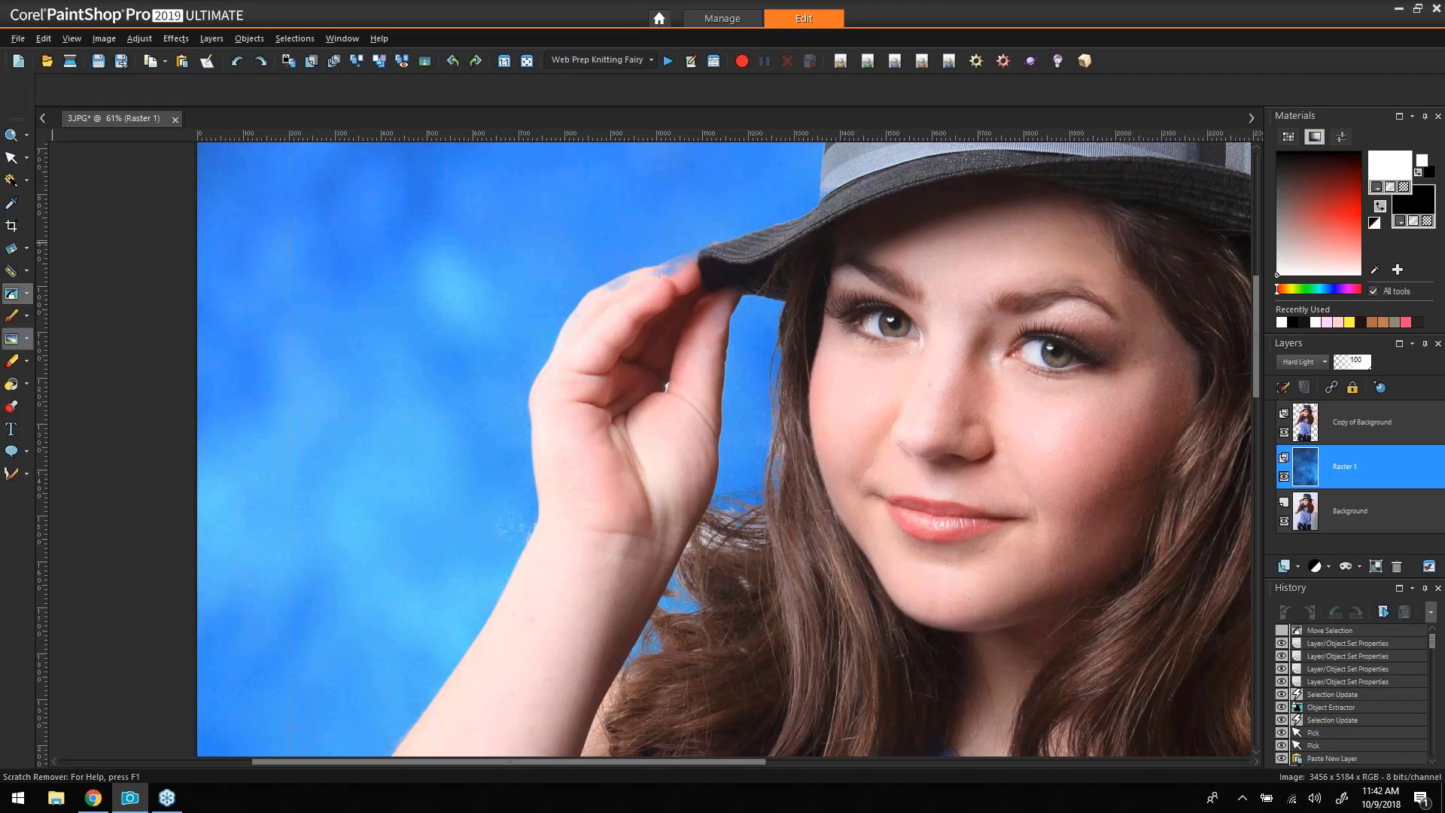
pyautogui.moveTo(387, 343); pyautogui.dragTo(50, 272)
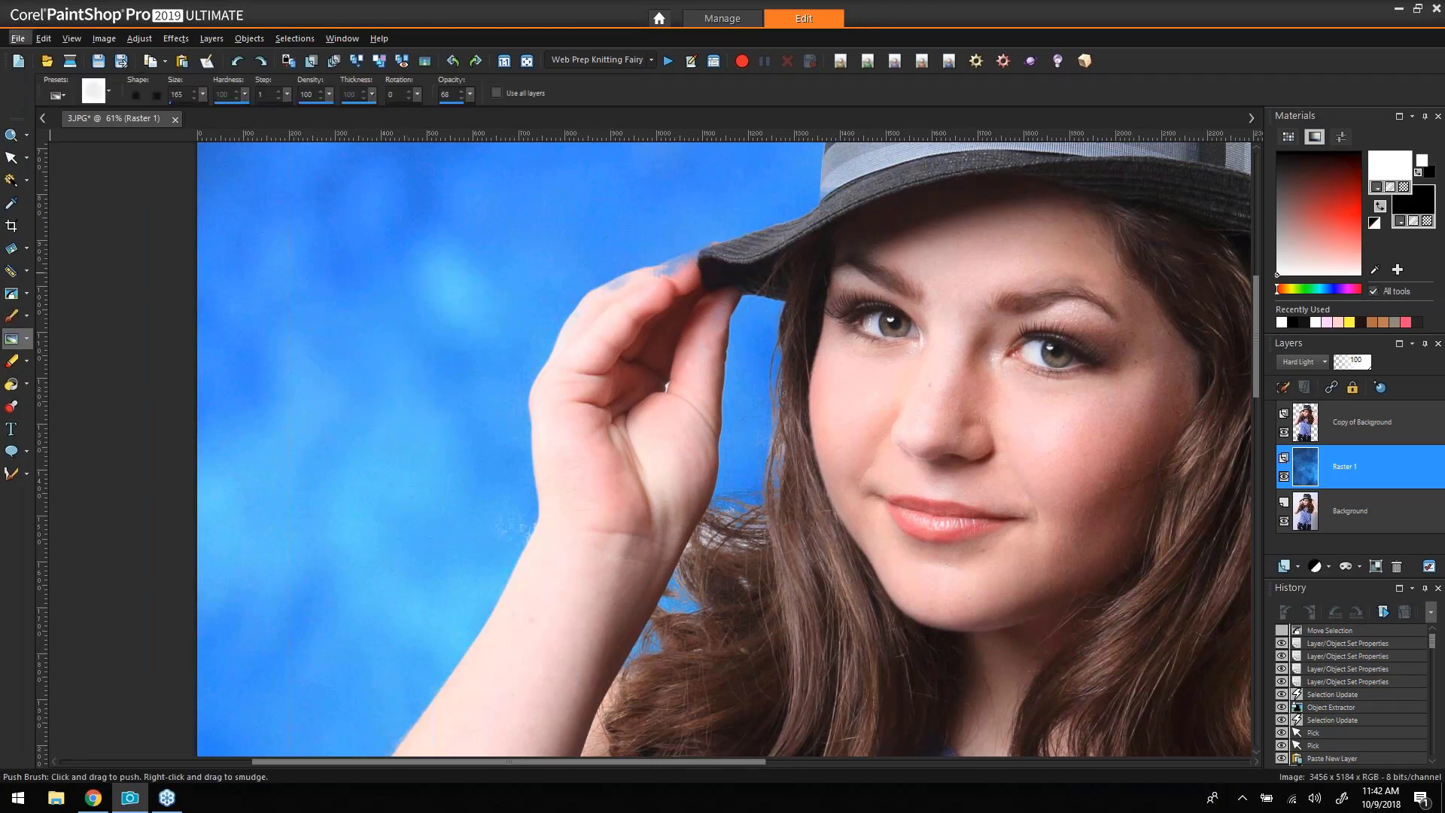
# Switch to the Clone Brush and enlarge its brush size to 274 over the image.
pyautogui.click(26, 299)
pyautogui.click(60, 295)
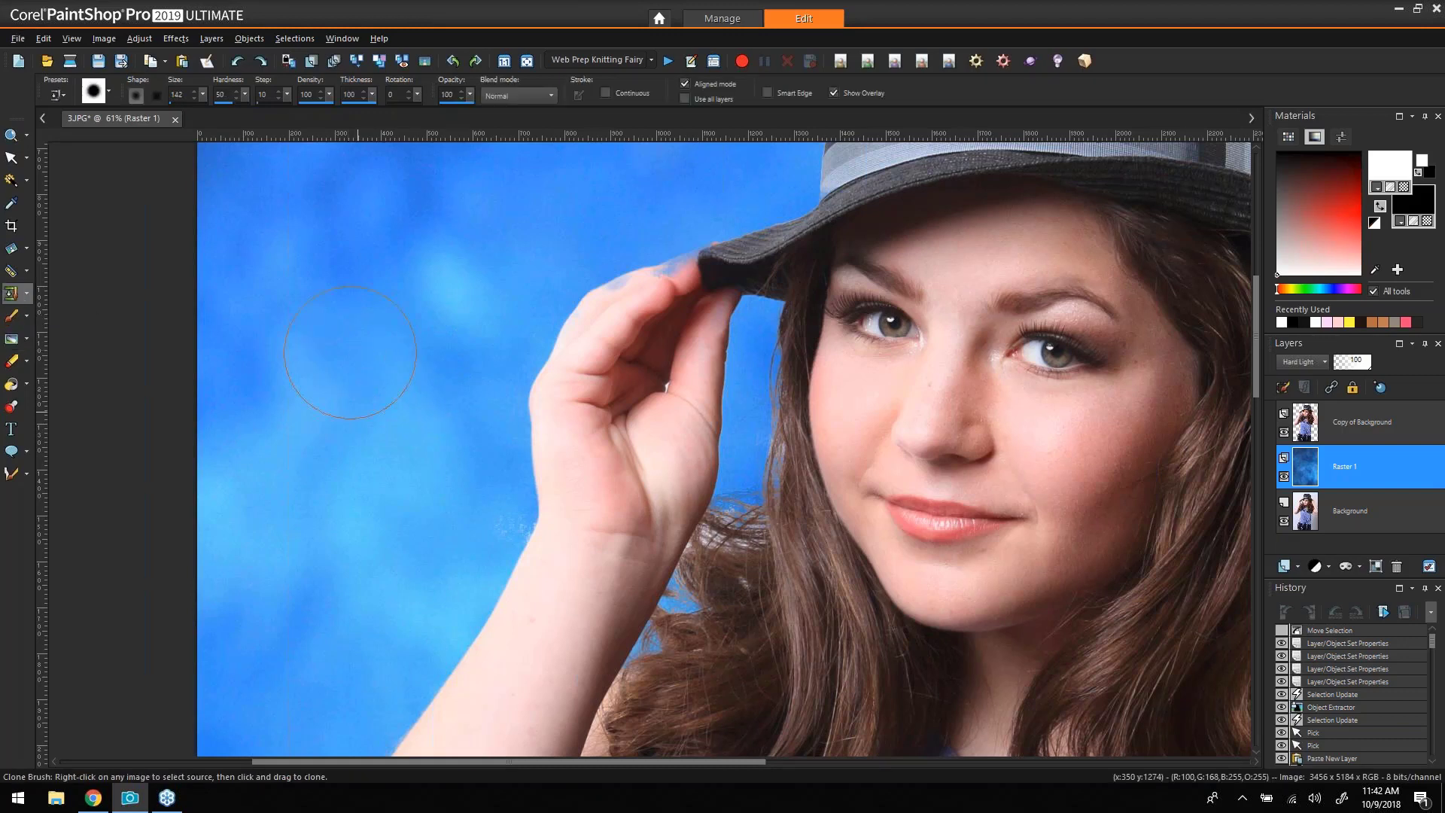
pyautogui.moveTo(357, 412)
pyautogui.mouseDown()
pyautogui.moveTo(368, 376)
pyautogui.moveTo(377, 464)
pyautogui.moveTo(350, 352)
pyautogui.mouseUp()
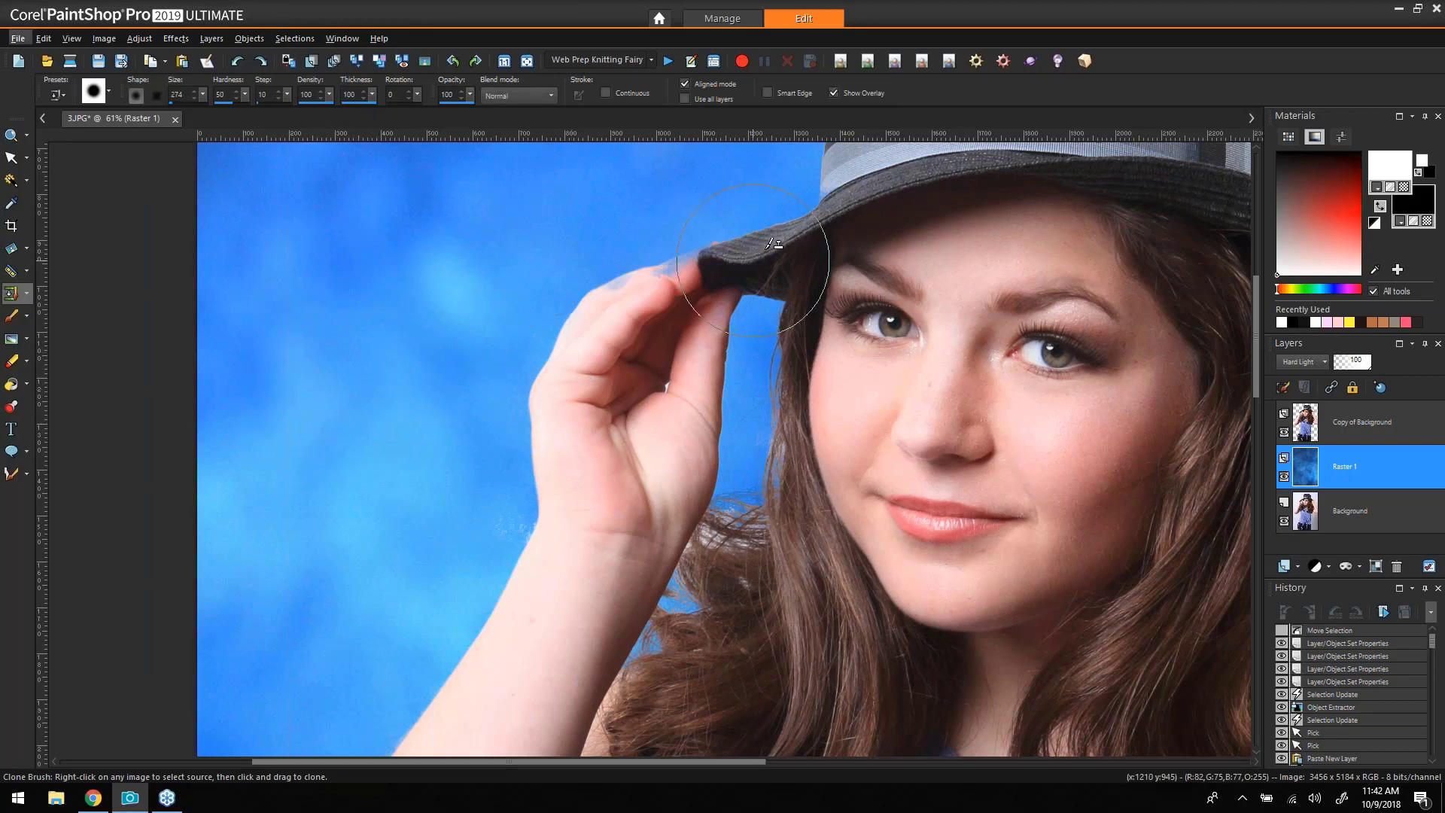
pyautogui.hotkey('ctrl', 'w')
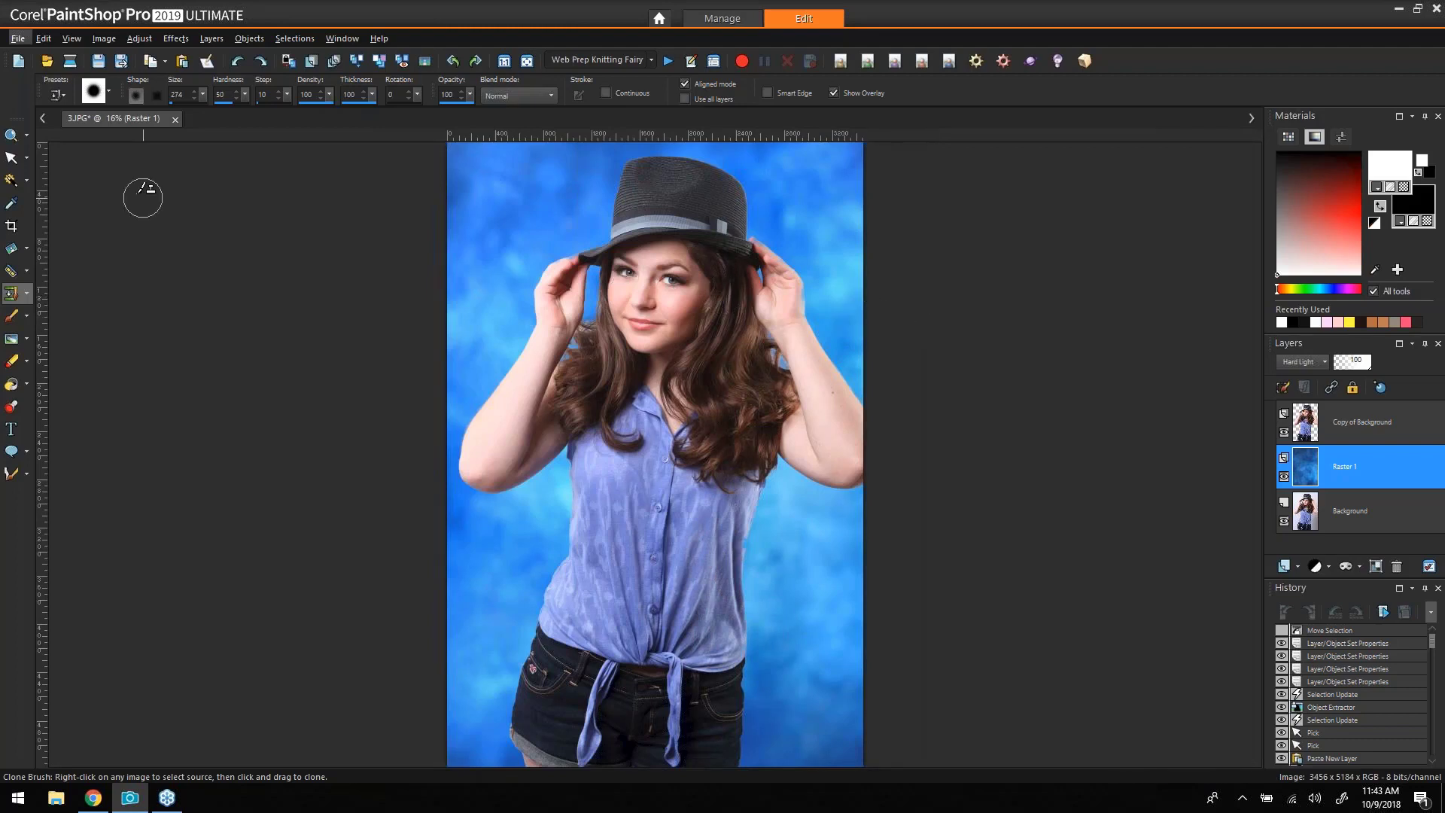
# Inspect the woman's face, hair and hands at several zoom levels to check the retouching and cutout.
pyautogui.click(10, 138)
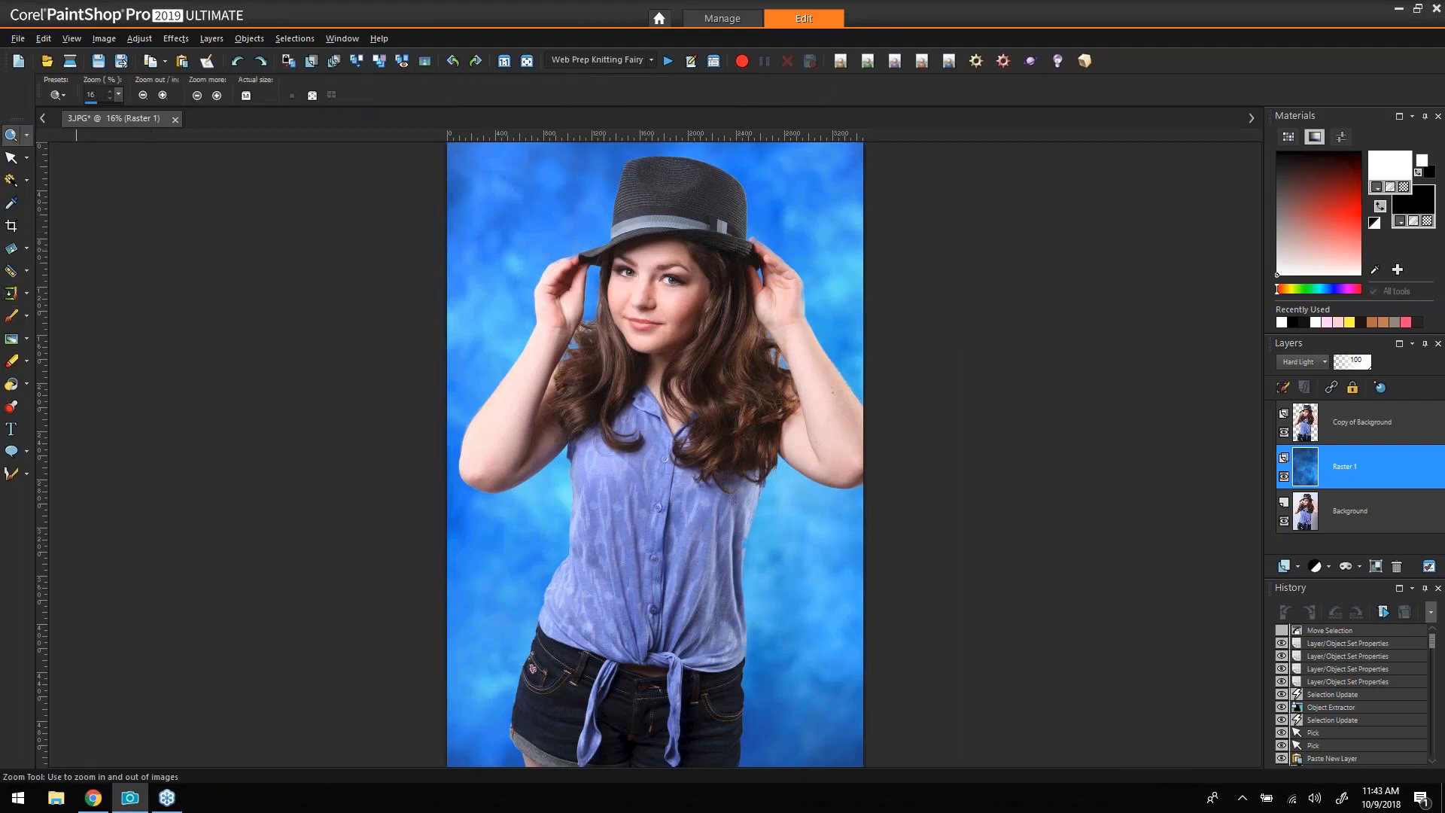
pyautogui.click(797, 339)
pyautogui.click(797, 339)
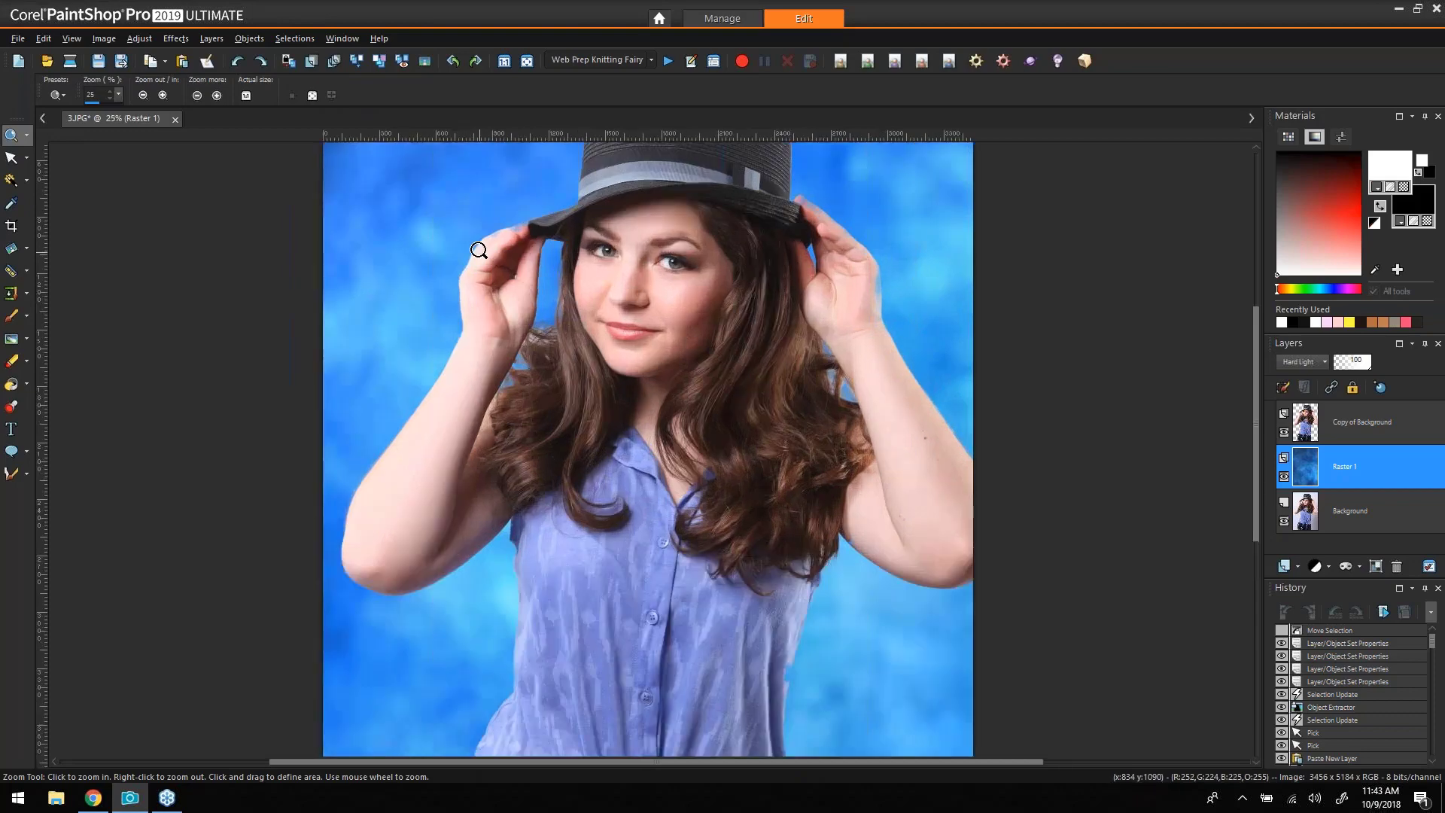
pyautogui.moveTo(439, 206); pyautogui.dragTo(899, 614)
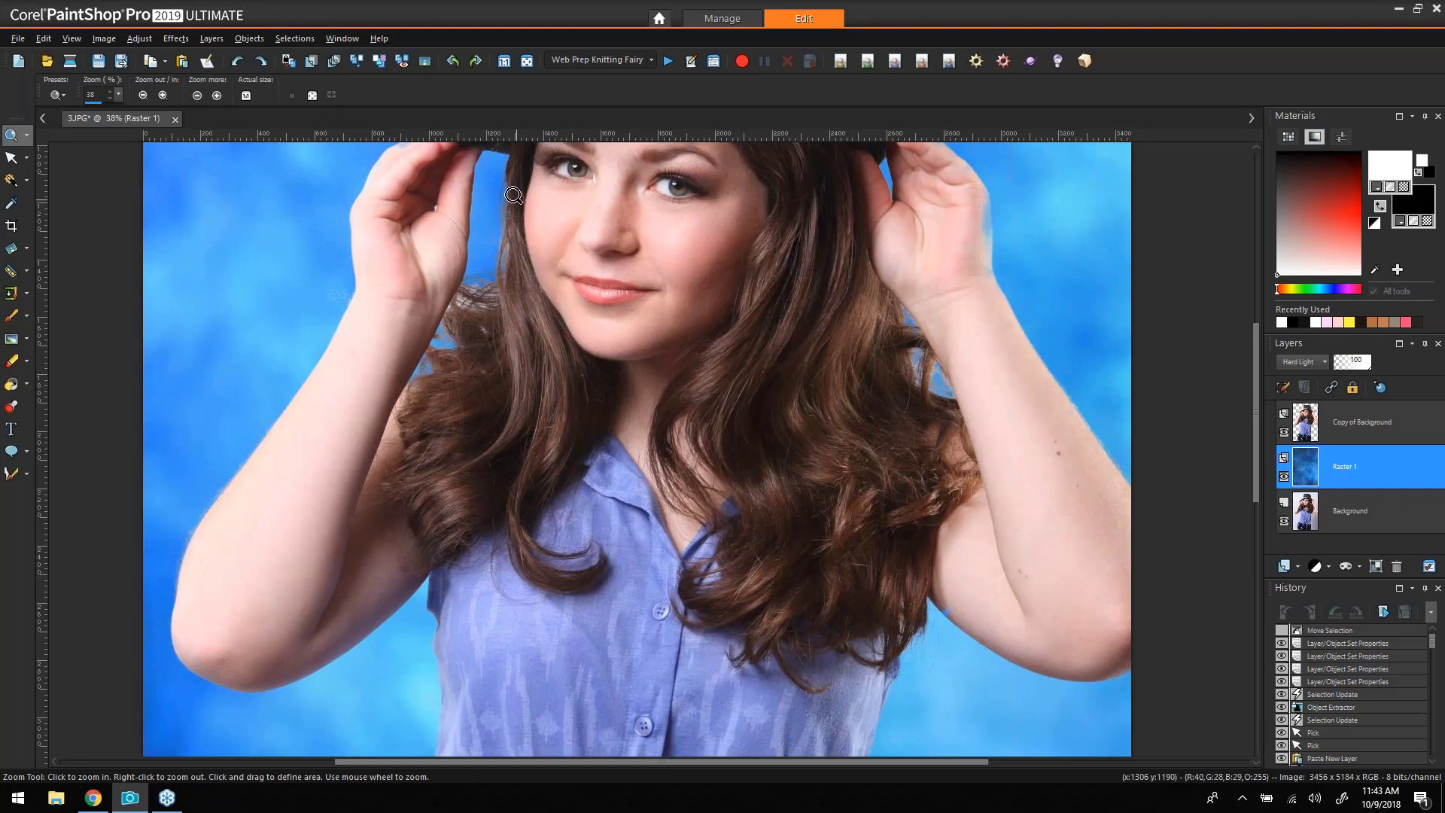
pyautogui.moveTo(513, 195); pyautogui.dragTo(716, 280)
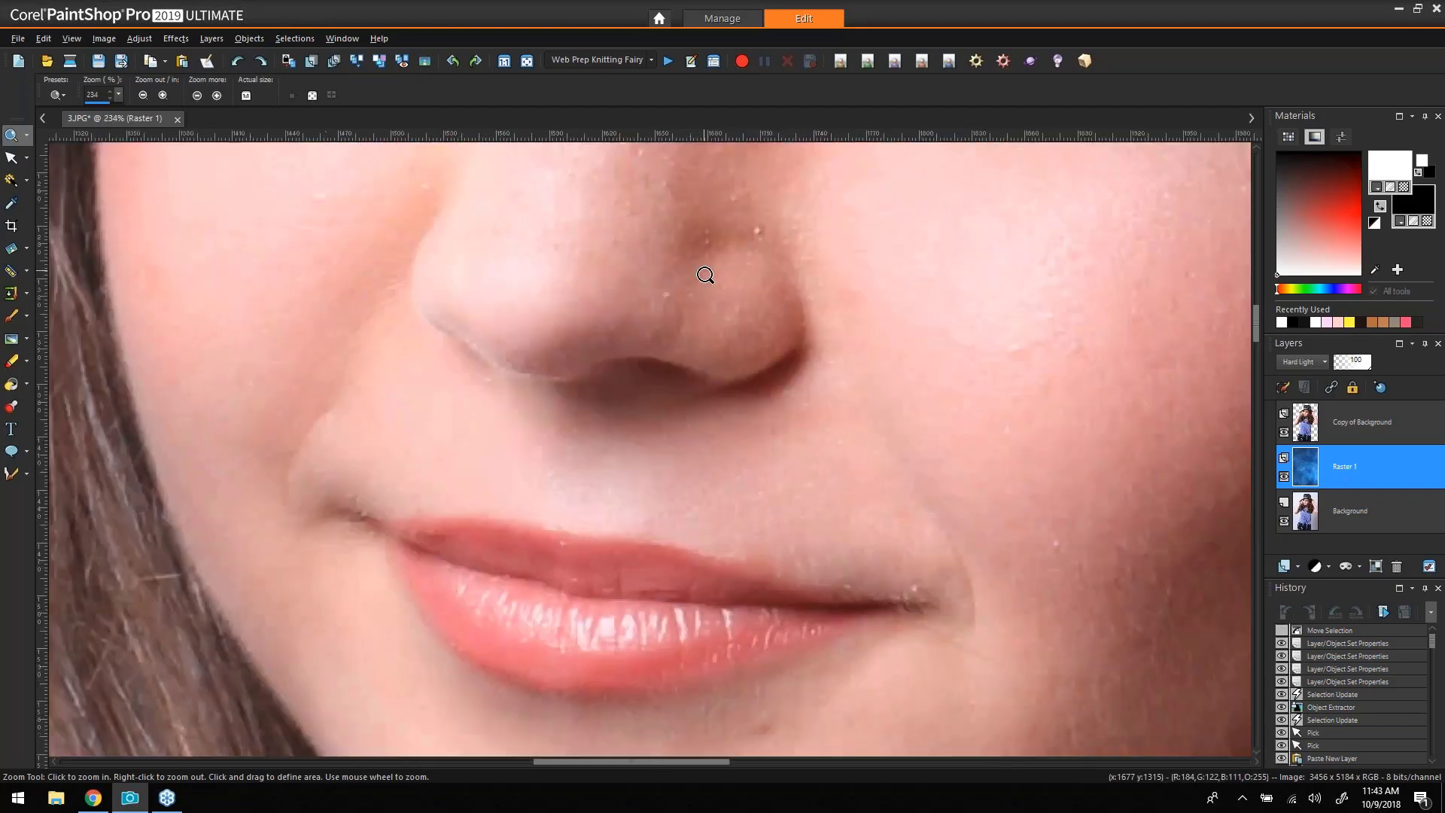
pyautogui.scroll(-2, 852, 344)
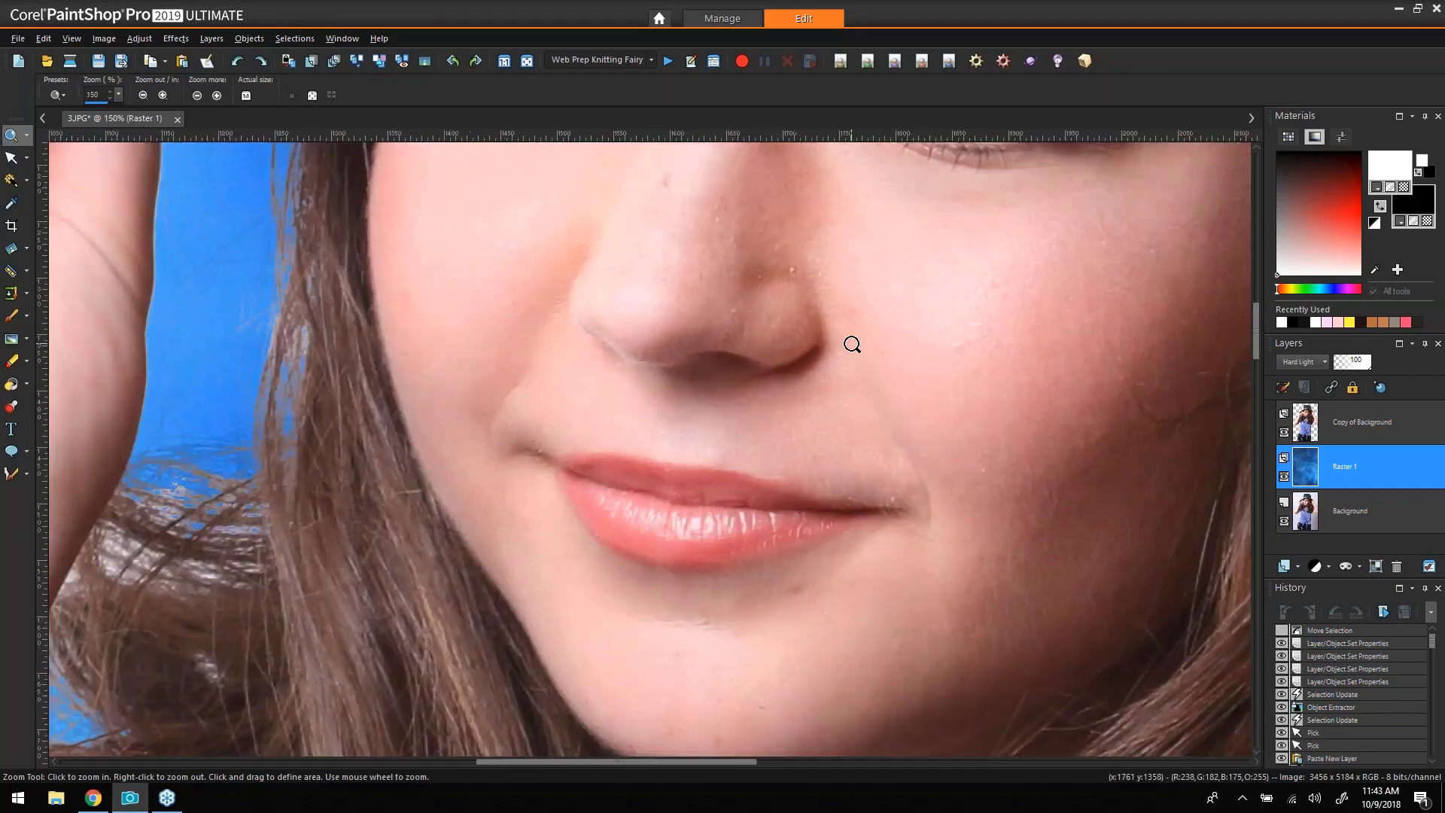
pyautogui.scroll(-1, 852, 344)
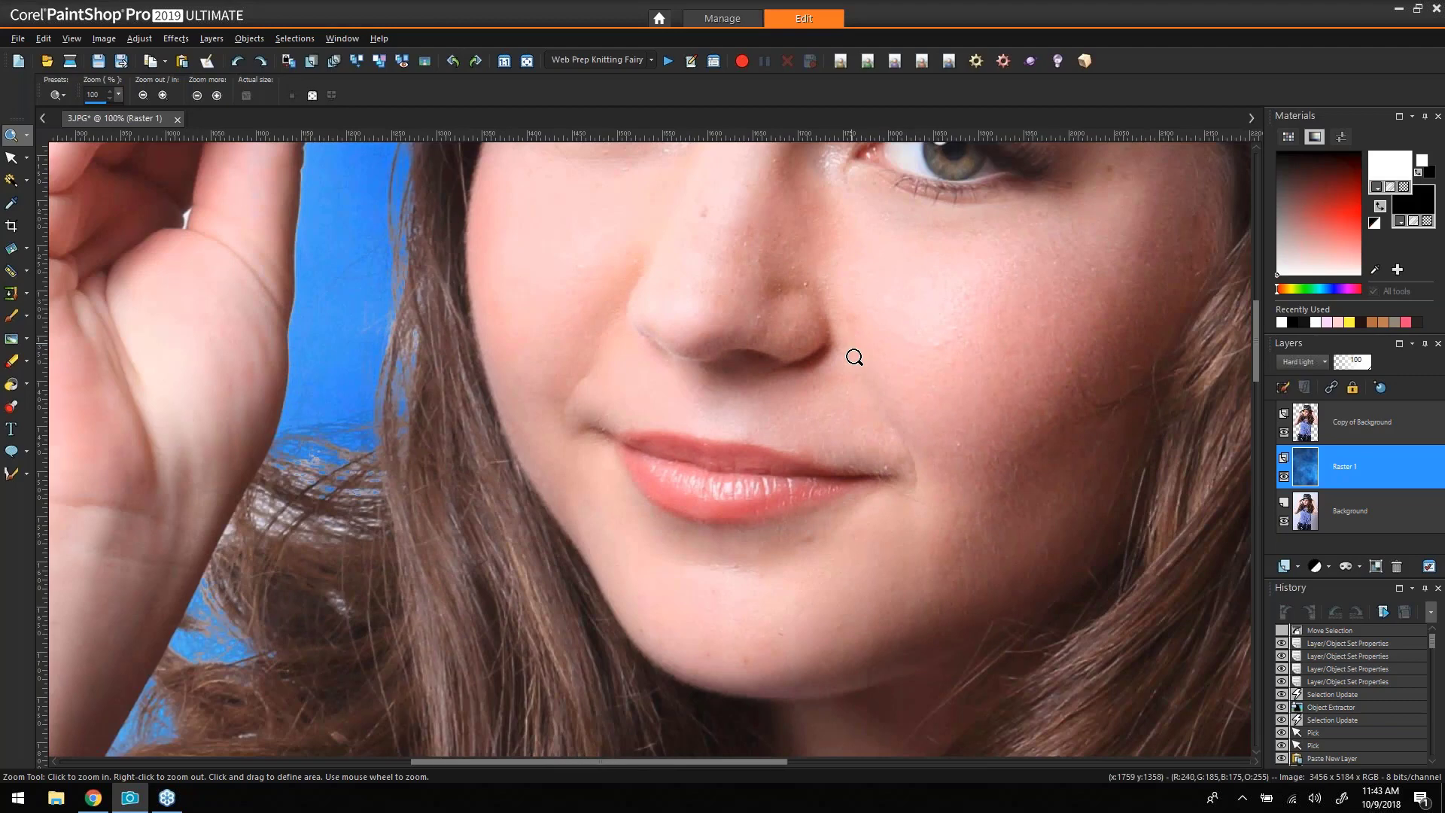
pyautogui.scroll(-2, 852, 394)
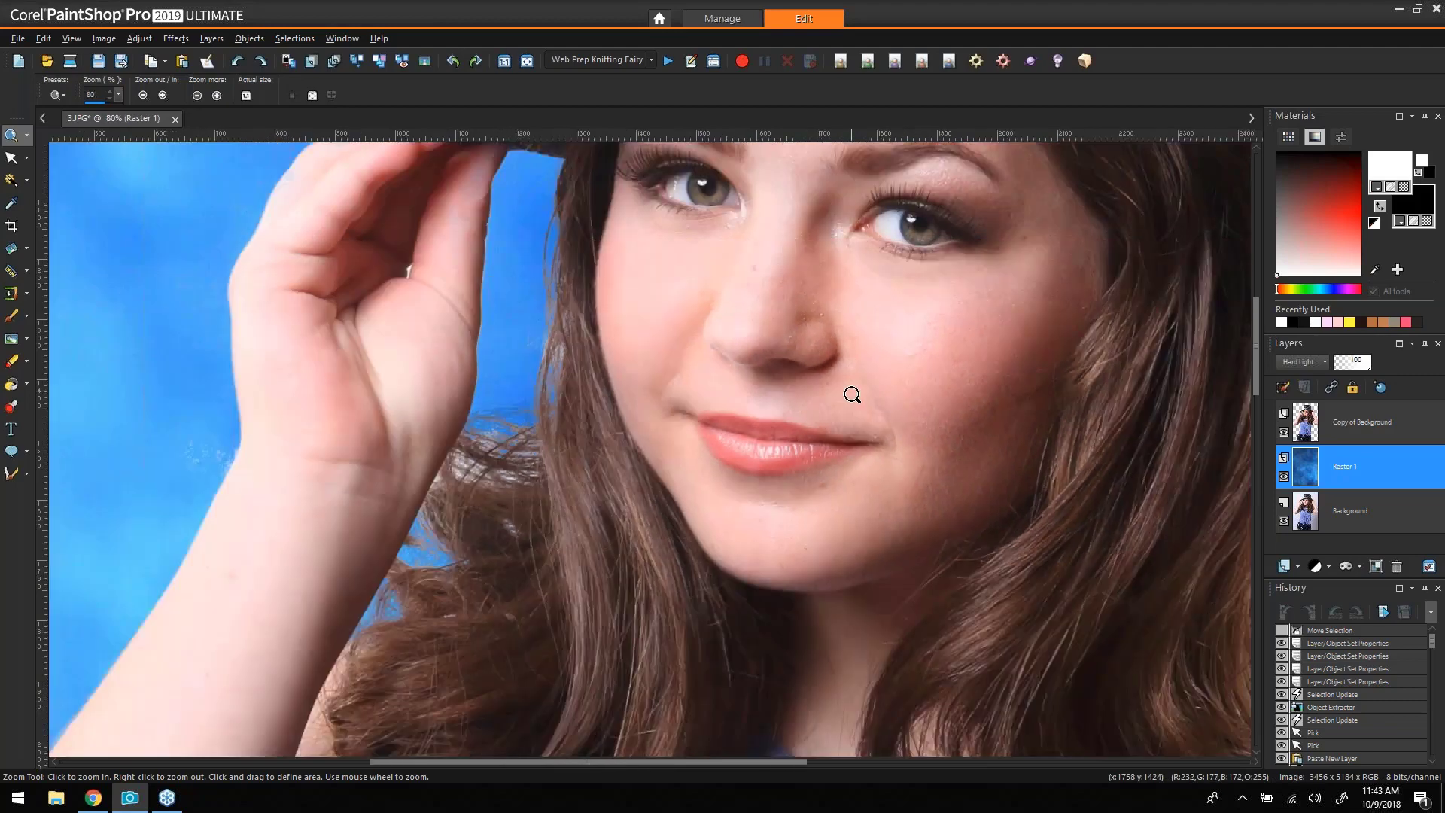
pyautogui.scroll(-1, 852, 394)
pyautogui.scroll(-2, 828, 398)
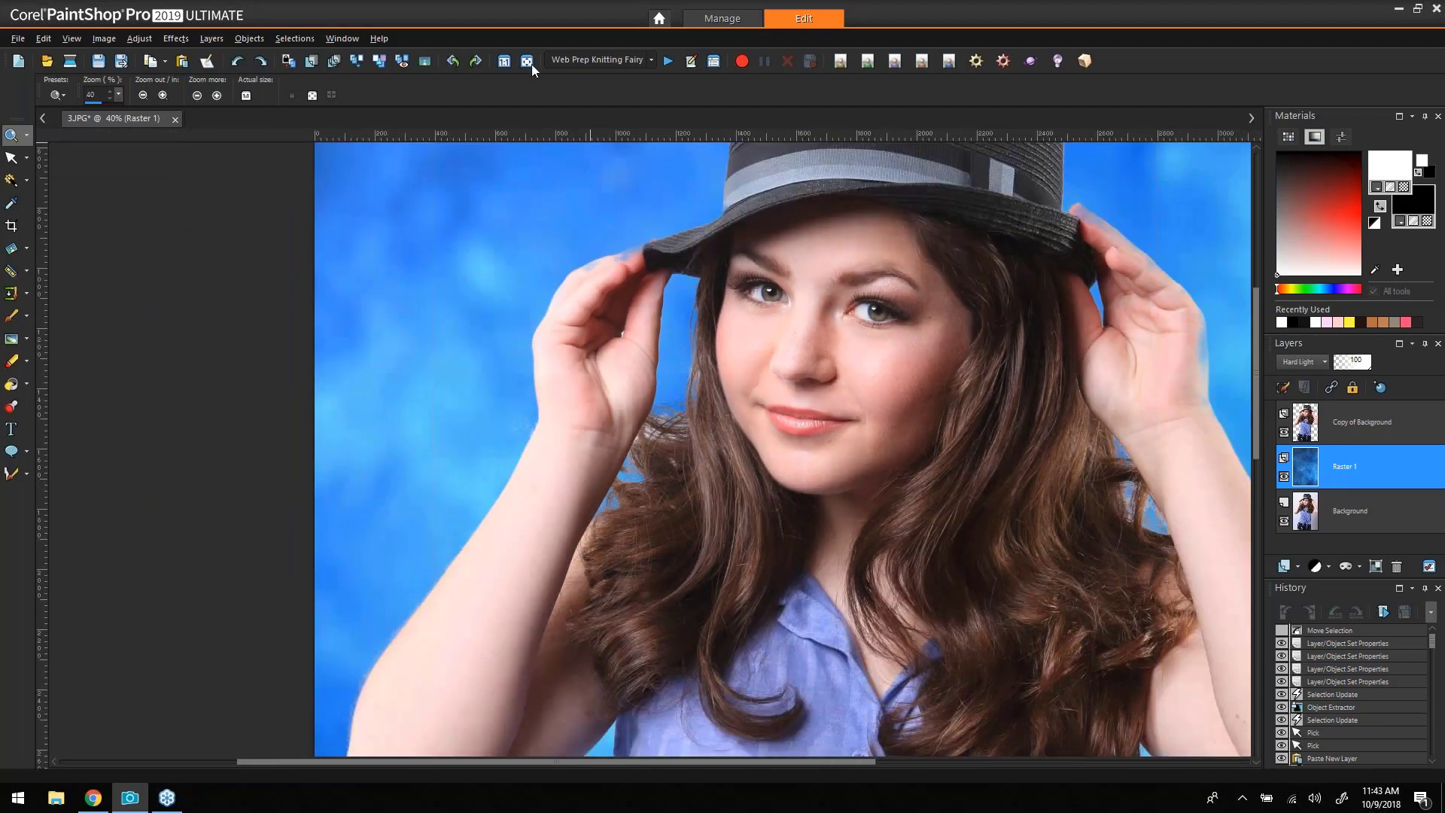
# Set the Makeover tool to Thinify mode and merge all layers of the portrait into one.
pyautogui.click(527, 61)
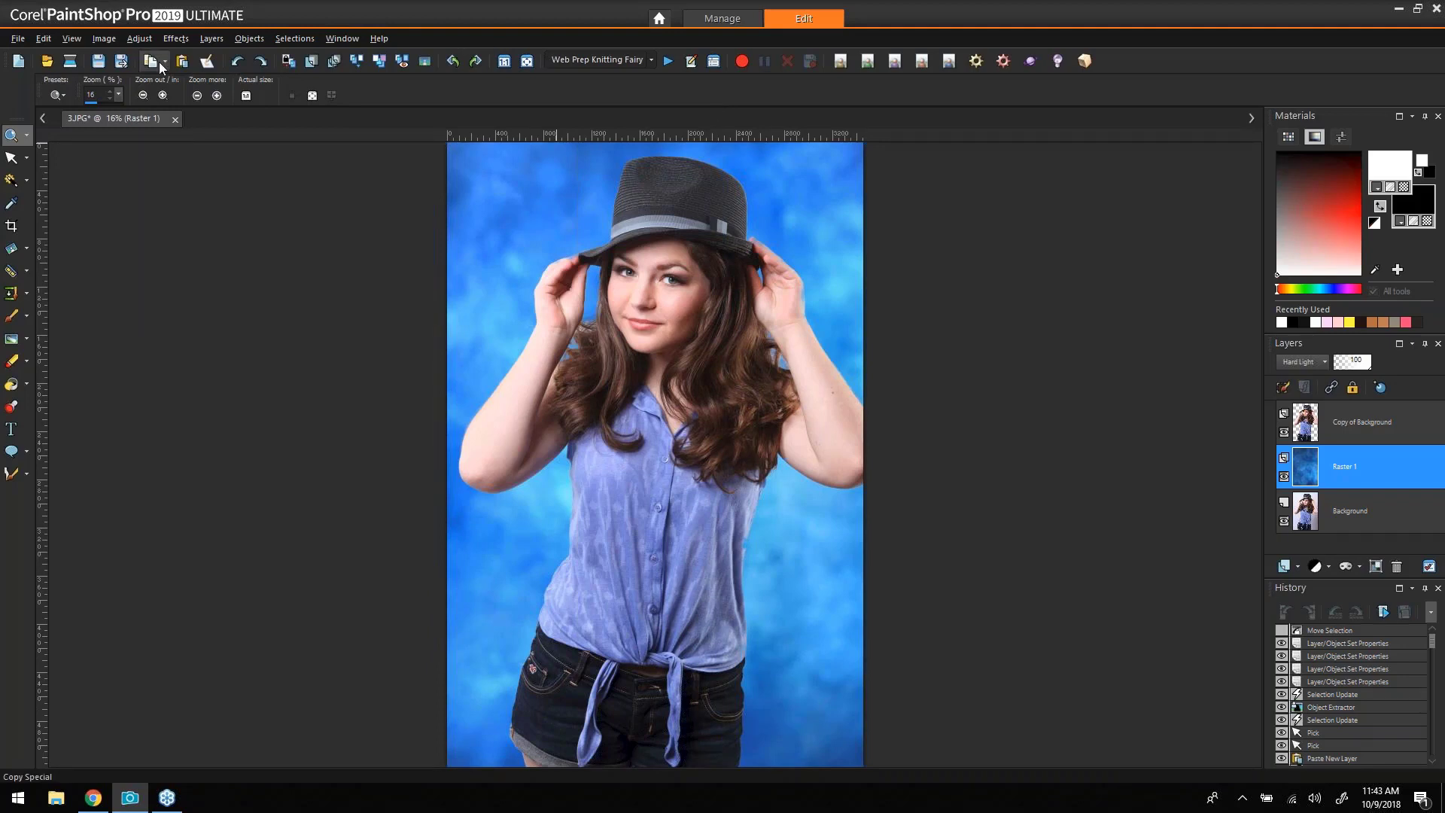
pyautogui.click(12, 275)
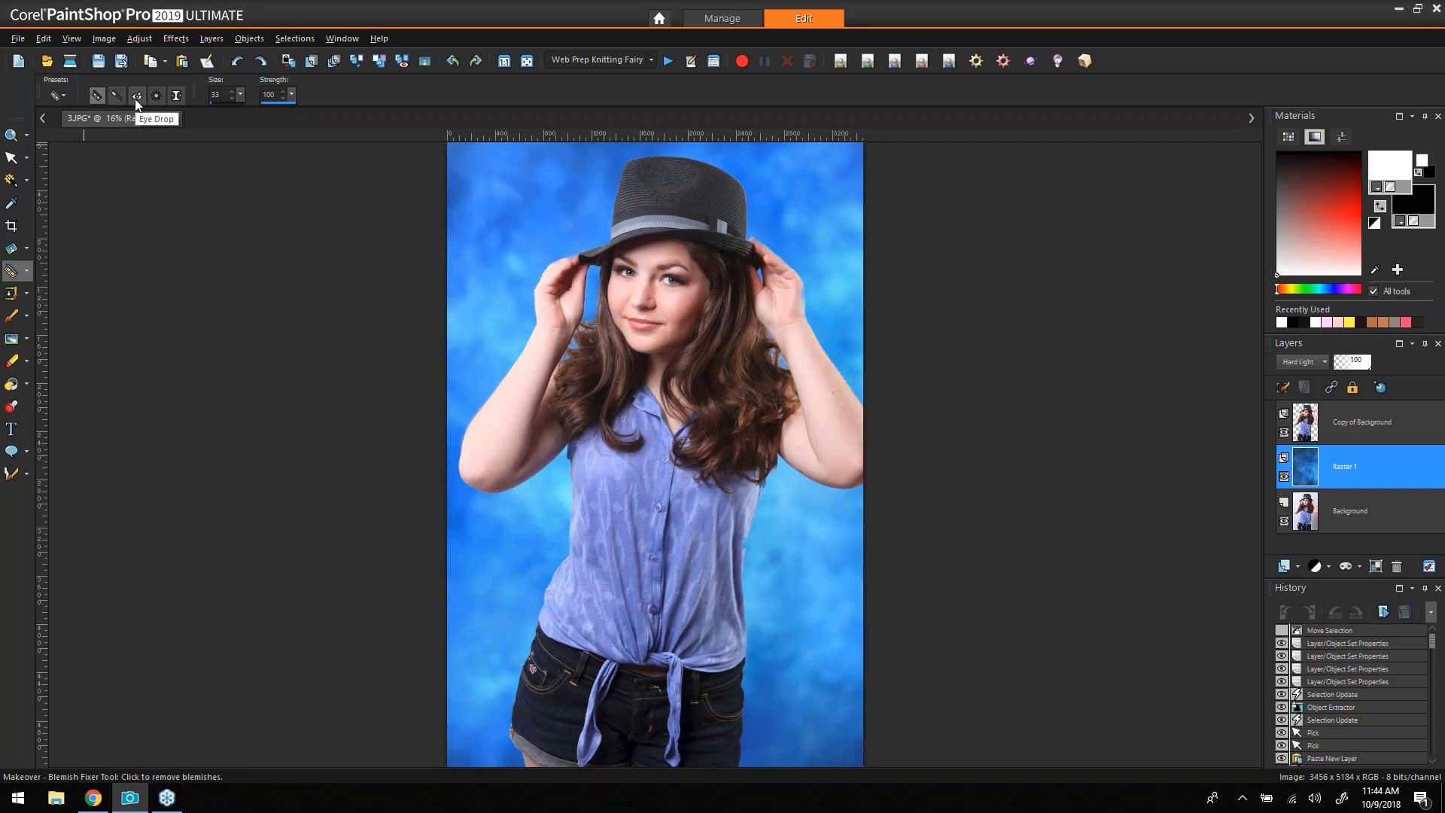
pyautogui.click(175, 97)
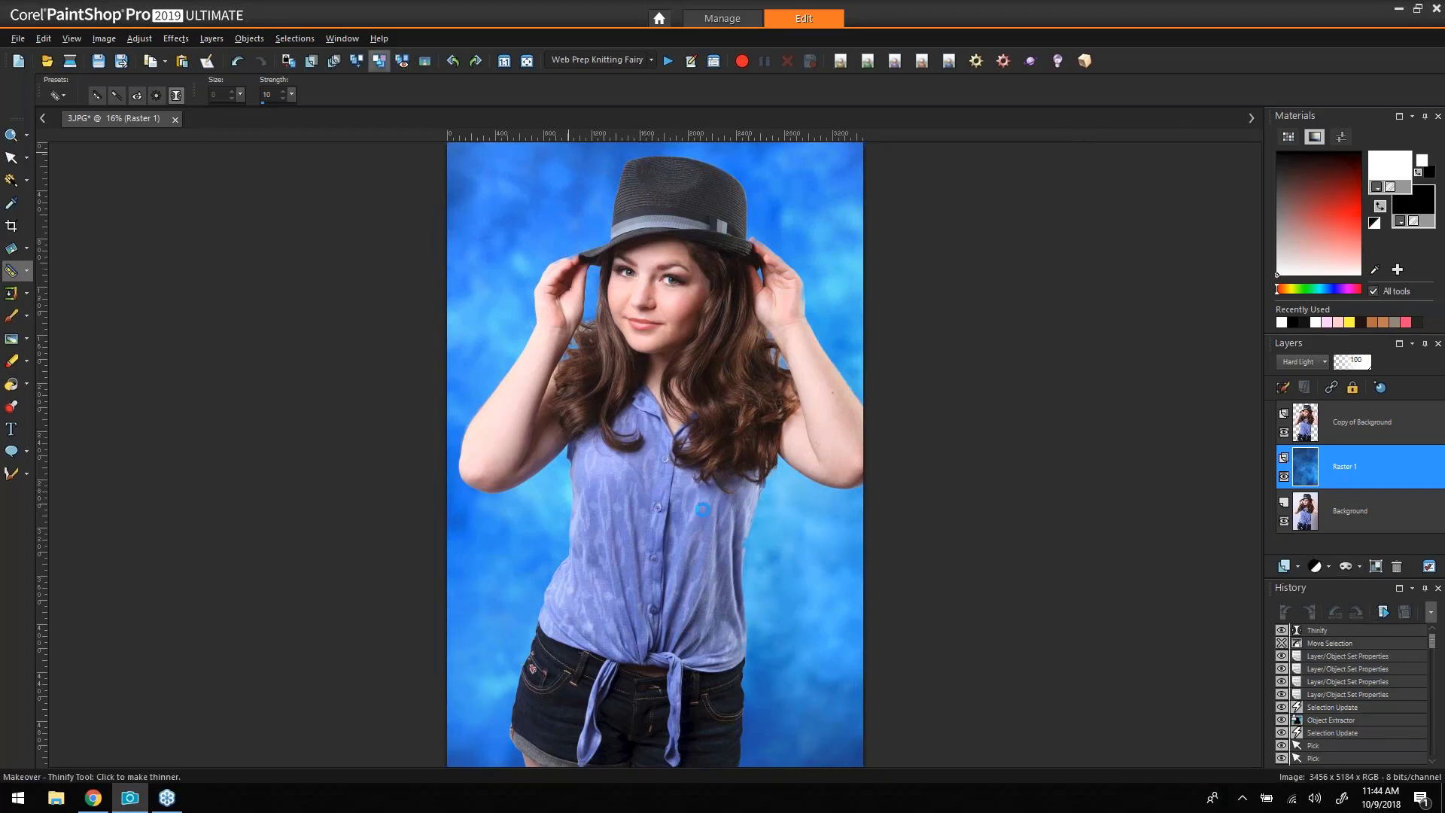
pyautogui.click(379, 60)
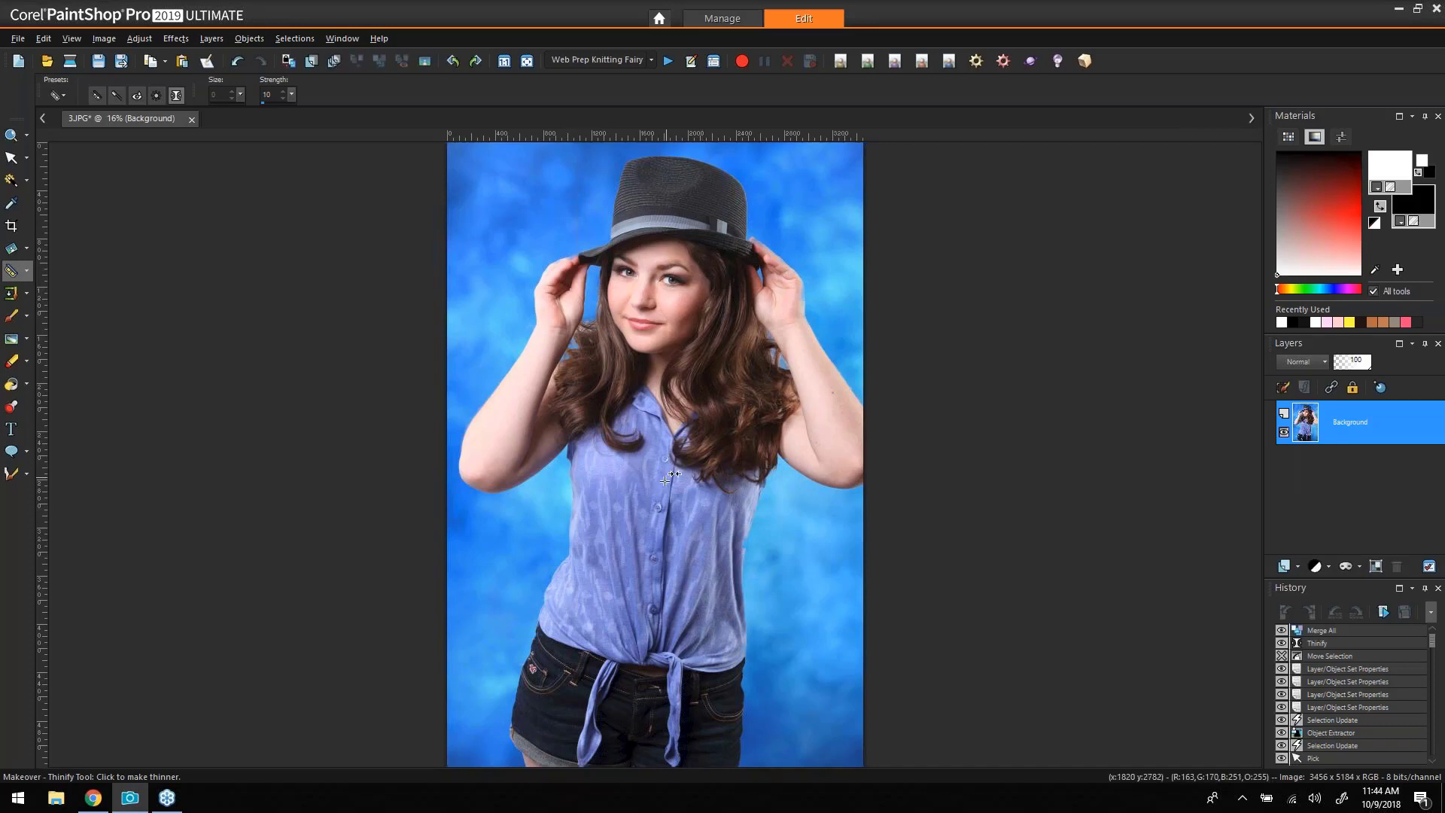
# Try slimming the woman with three Thinify applications at strength 10, and undo all three.
pyautogui.click(669, 477)
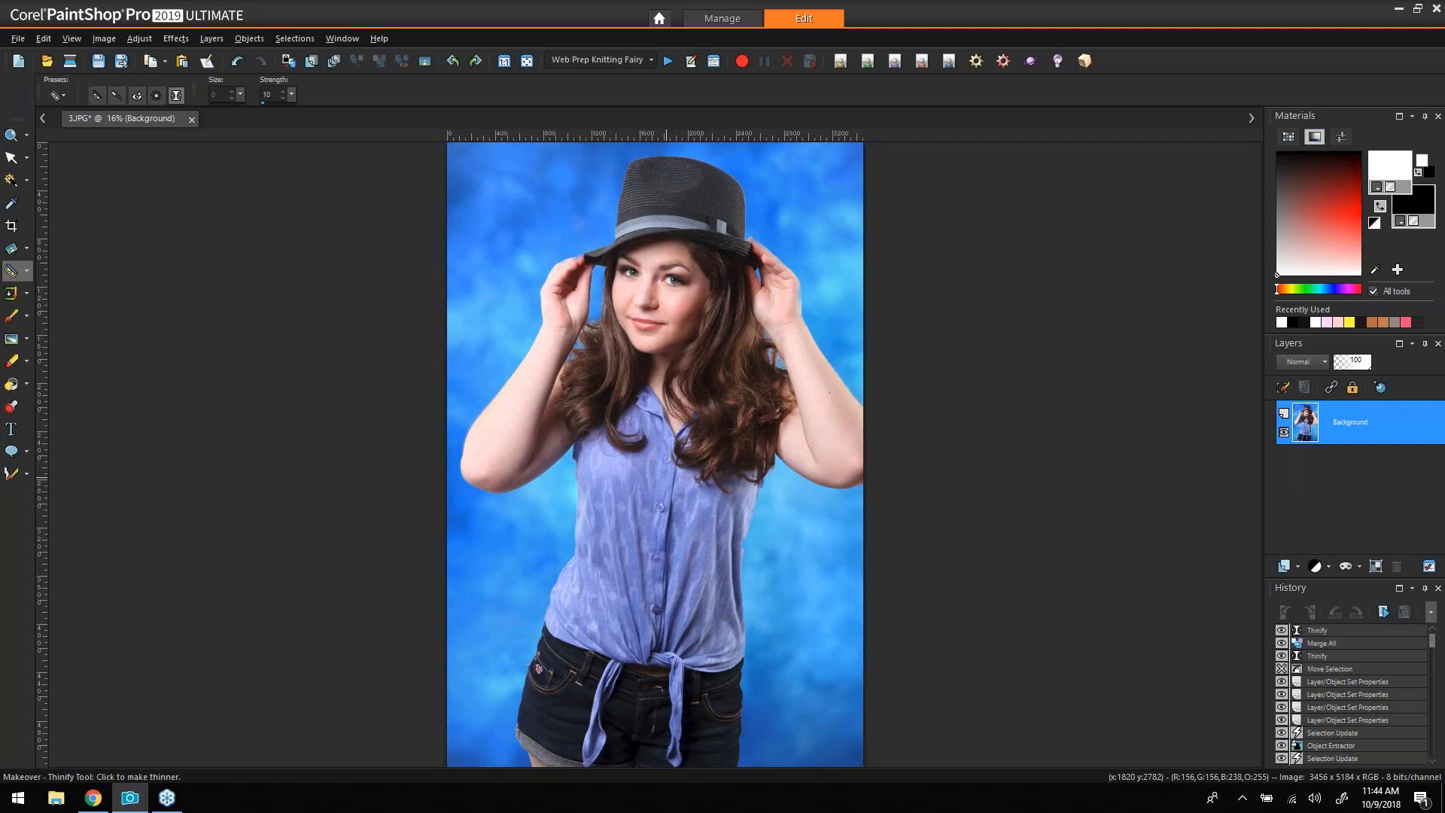
pyautogui.click(547, 380)
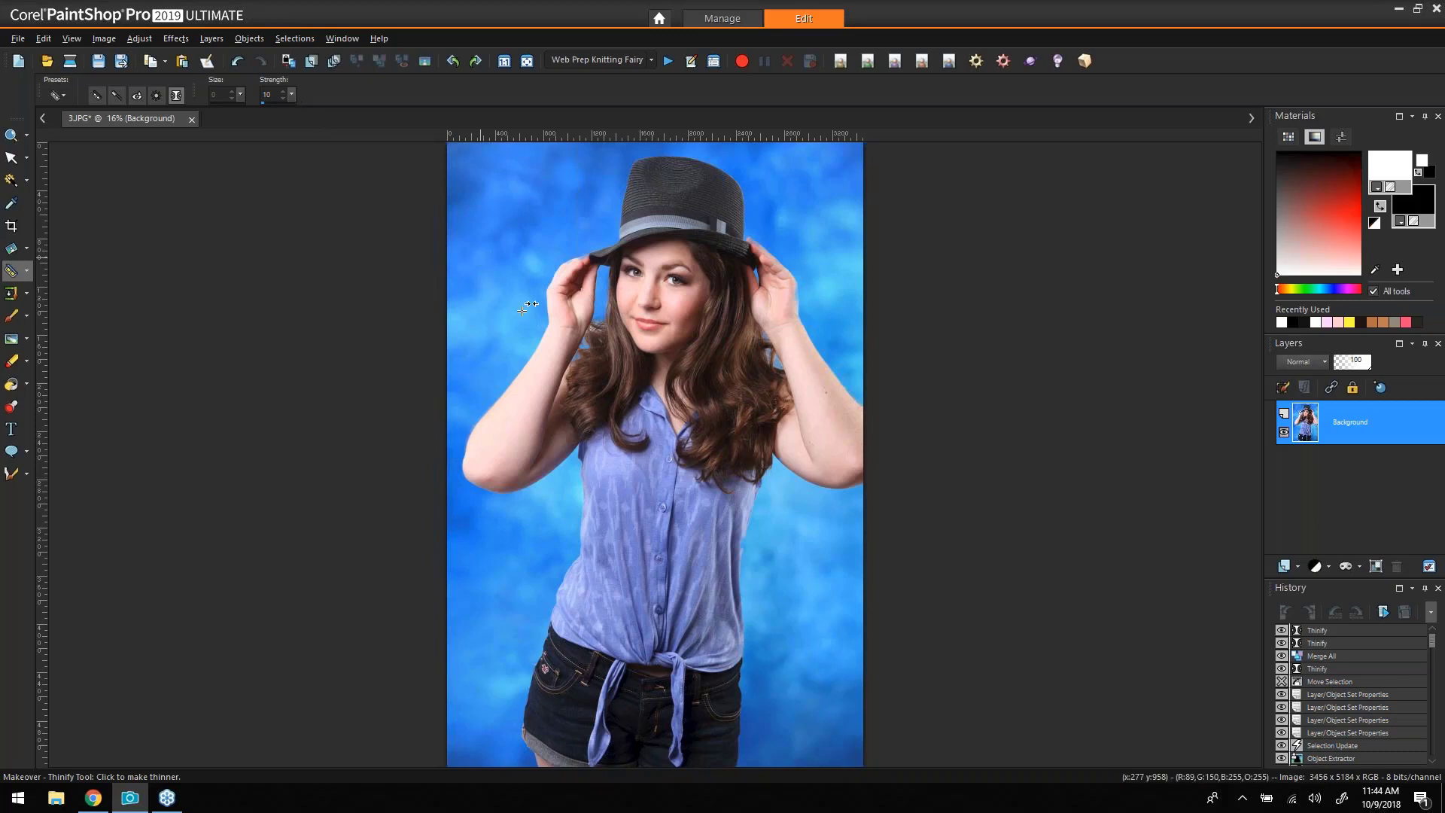
pyautogui.click(670, 462)
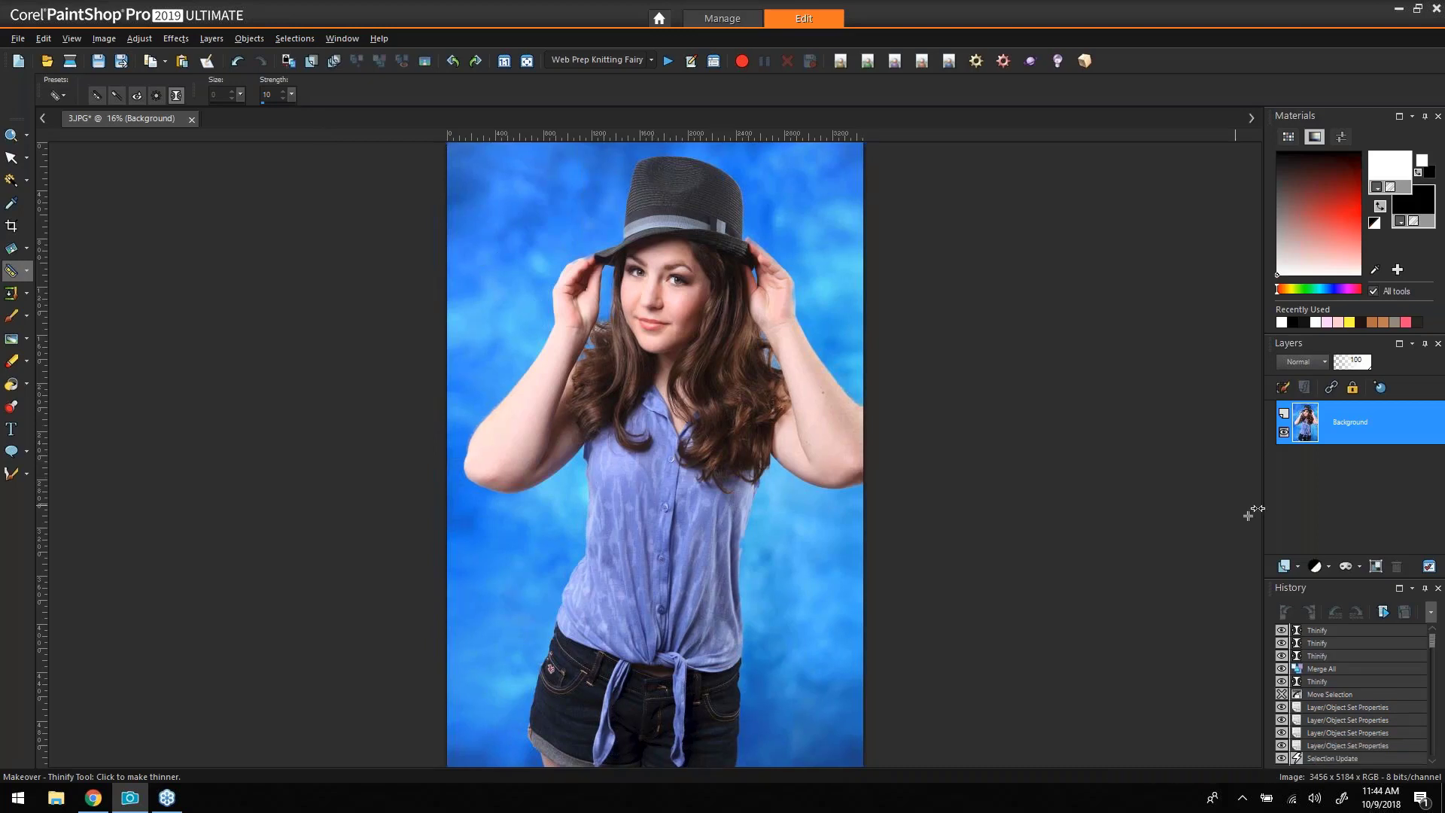
pyautogui.click(1281, 659)
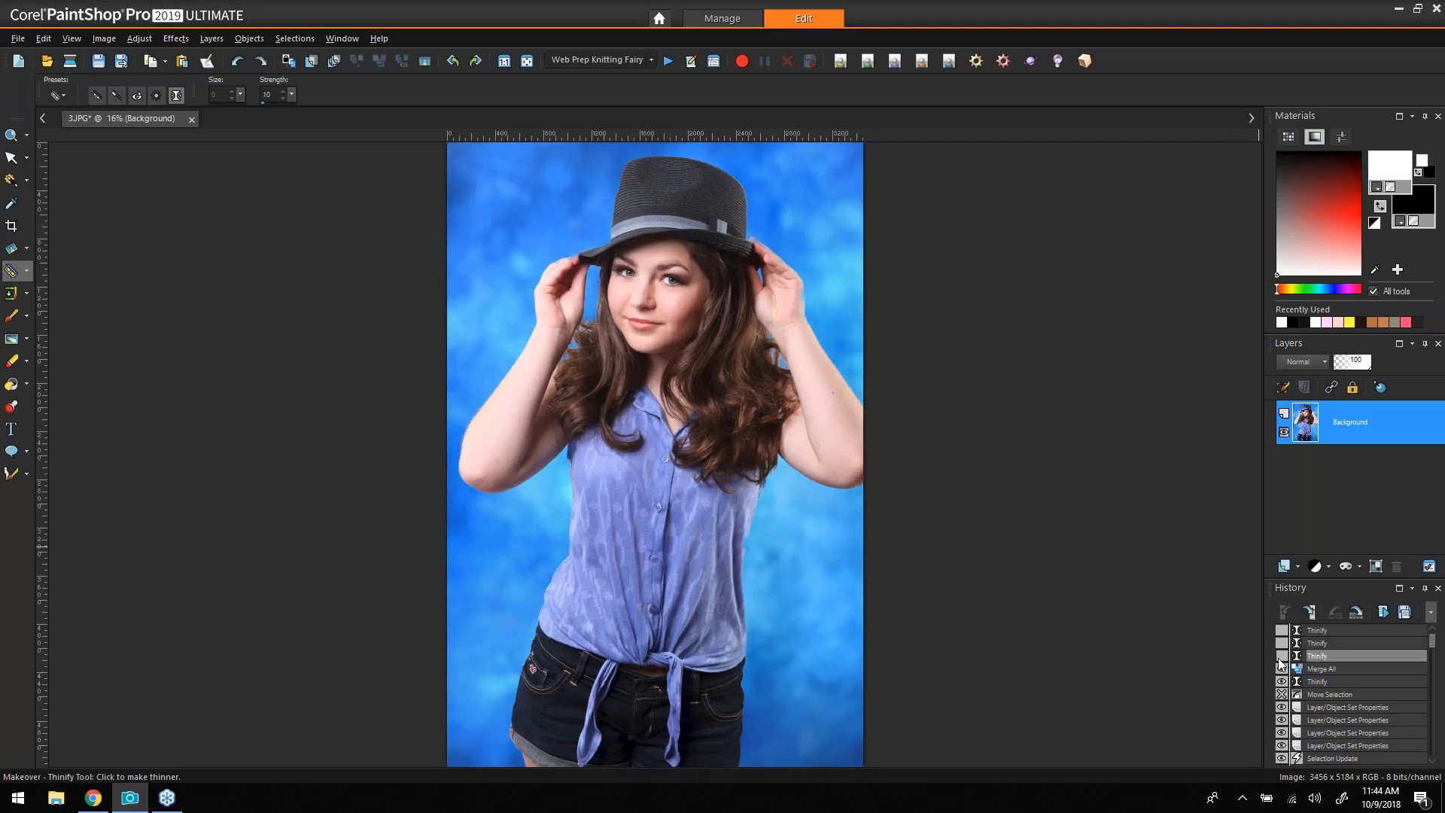
# Return the Makeover tool to Blemish Fixer mode, and switch to the Push Brush with its related retouching brushes listed.
pyautogui.click(96, 95)
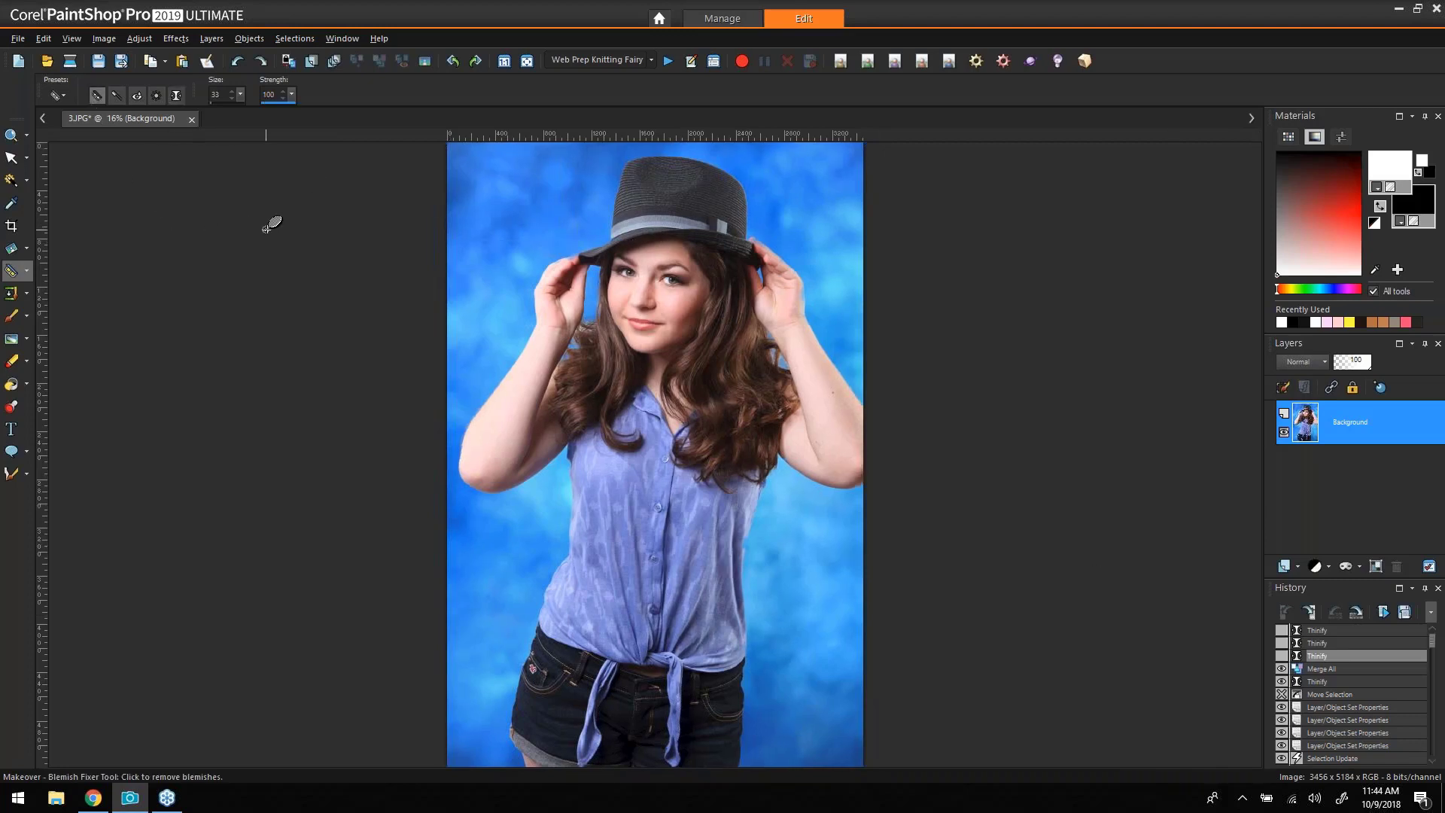
pyautogui.click(12, 136)
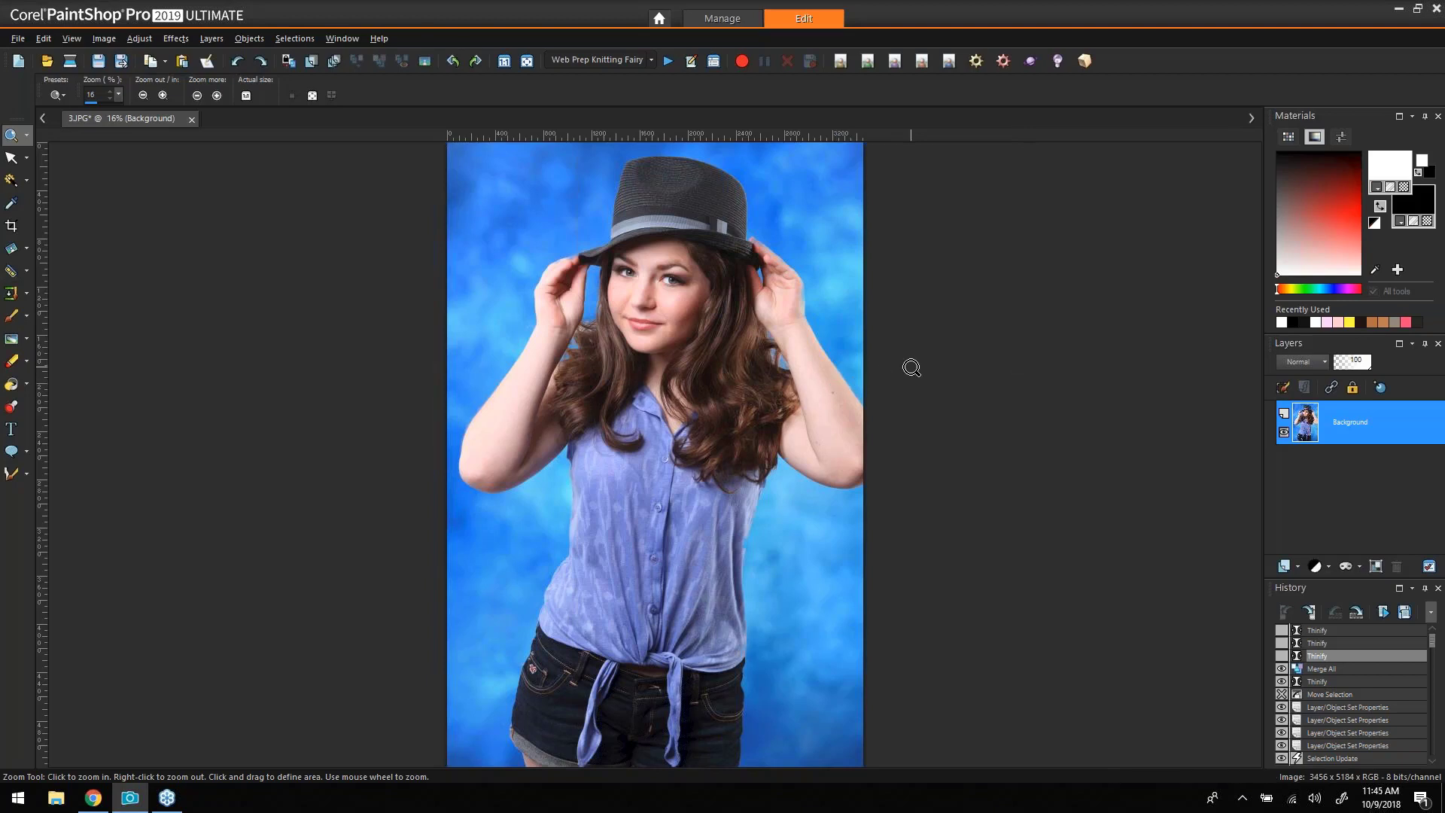
pyautogui.click(12, 340)
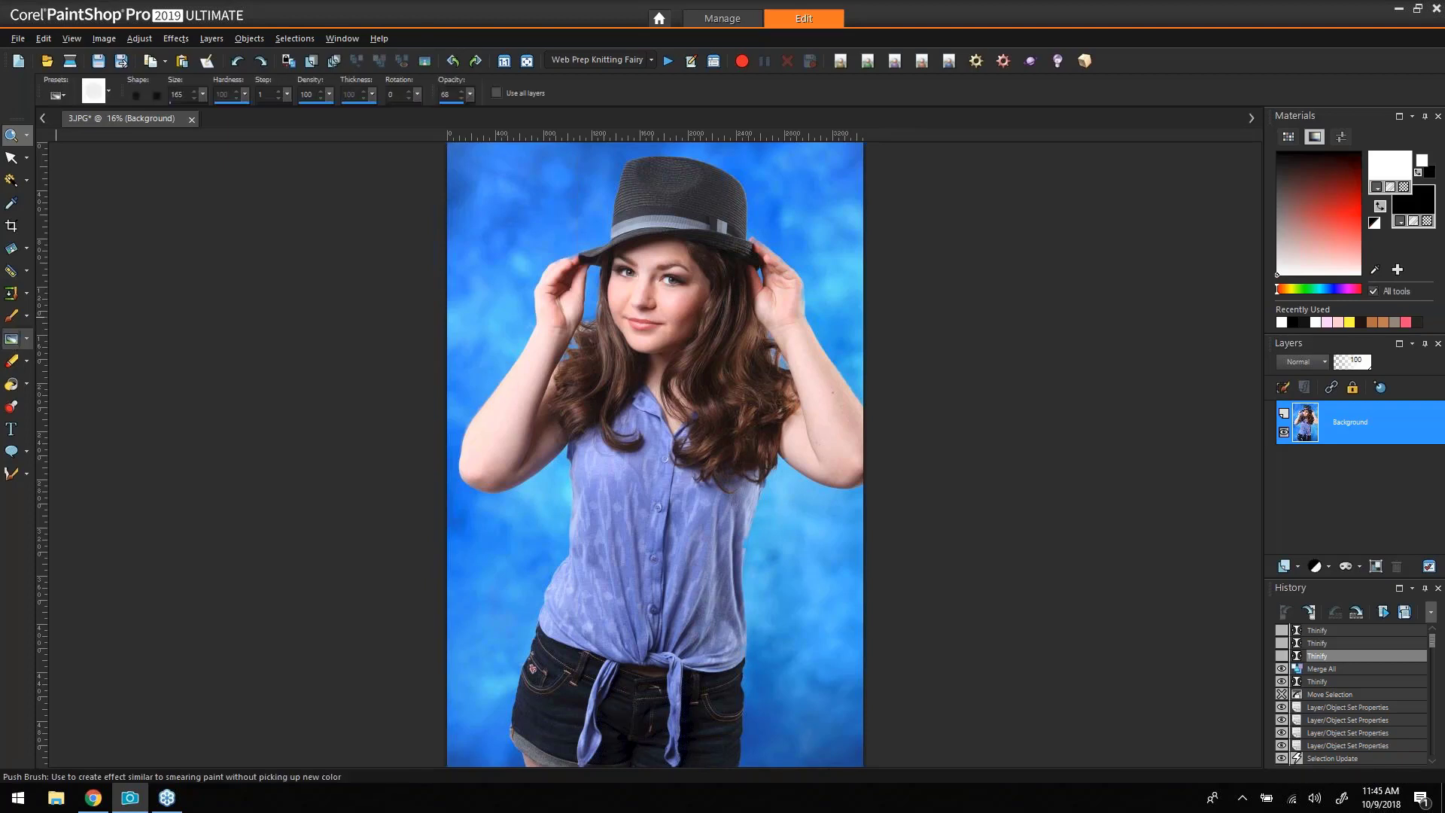
pyautogui.click(26, 340)
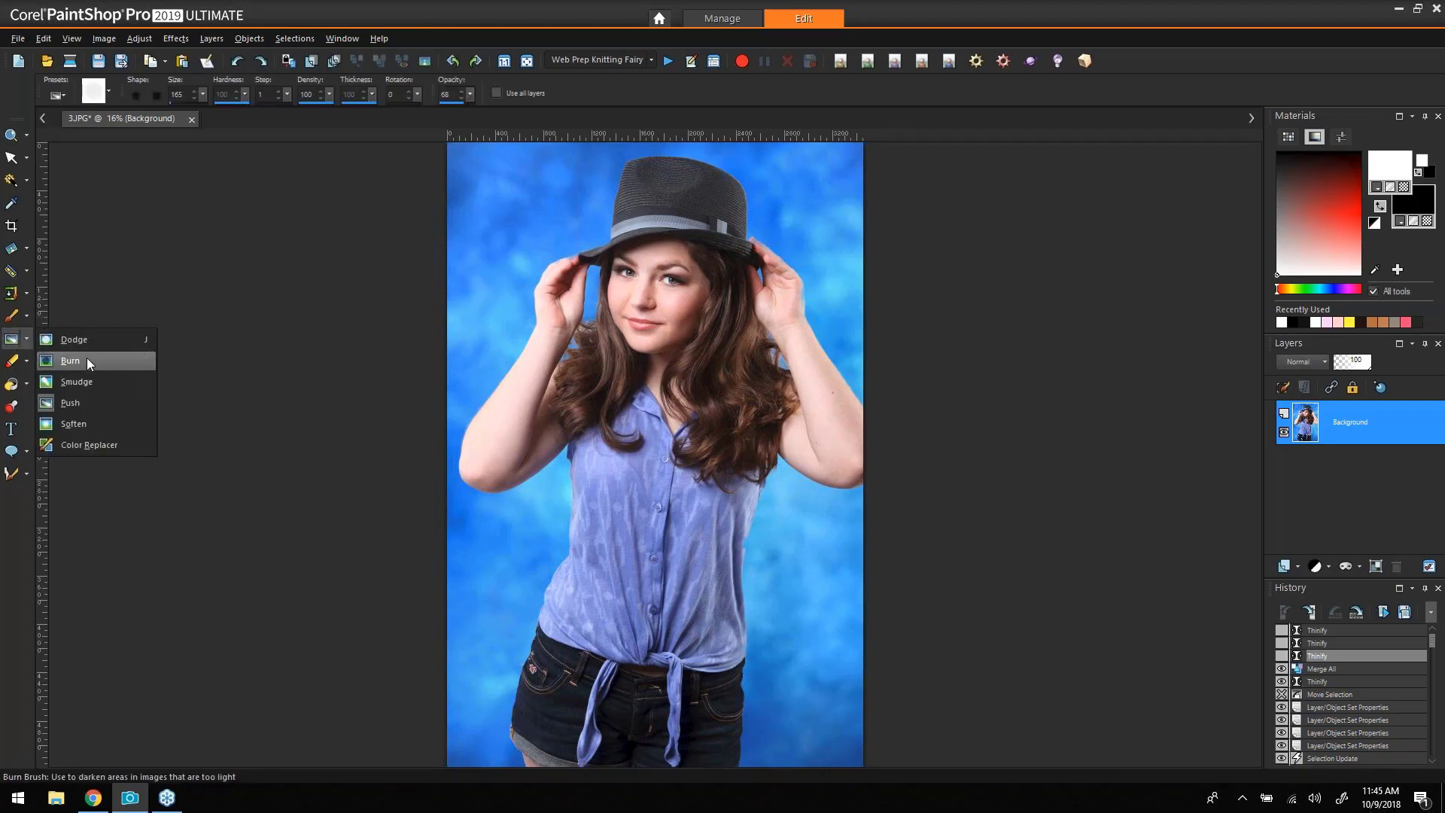